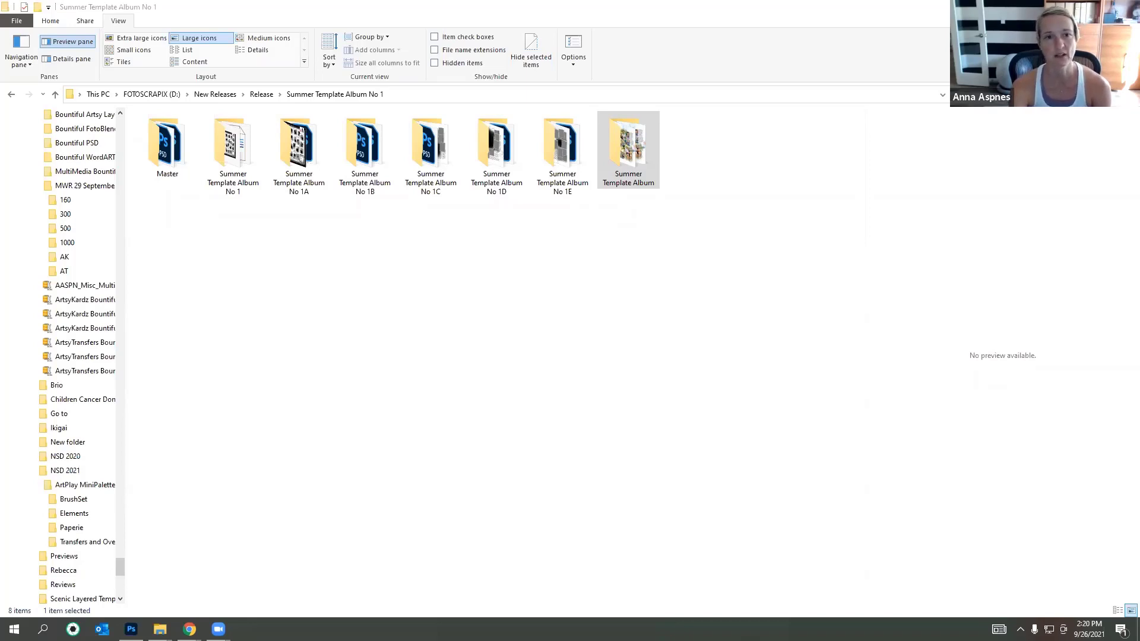
Step: Open the Summer Template Album No 1 preview subfolder and examine an enlarged preview of the AASPN_SummerTemplateAlbum1 1000 image
{"action": "double_click", "coordinate": [235, 145]}
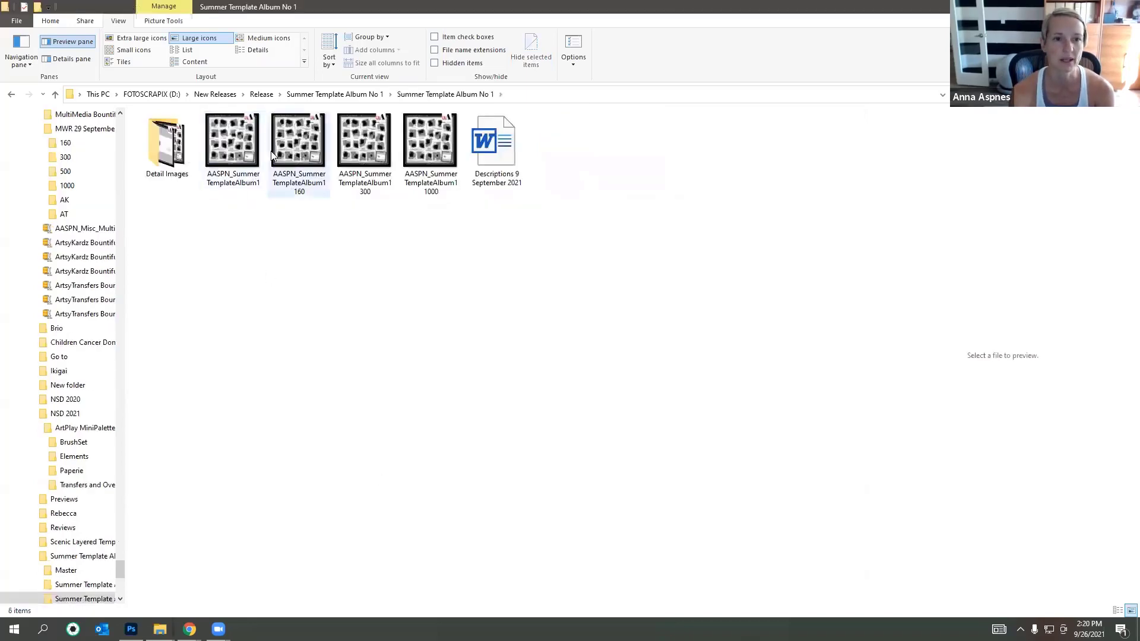
{"action": "left_click", "coordinate": [429, 144]}
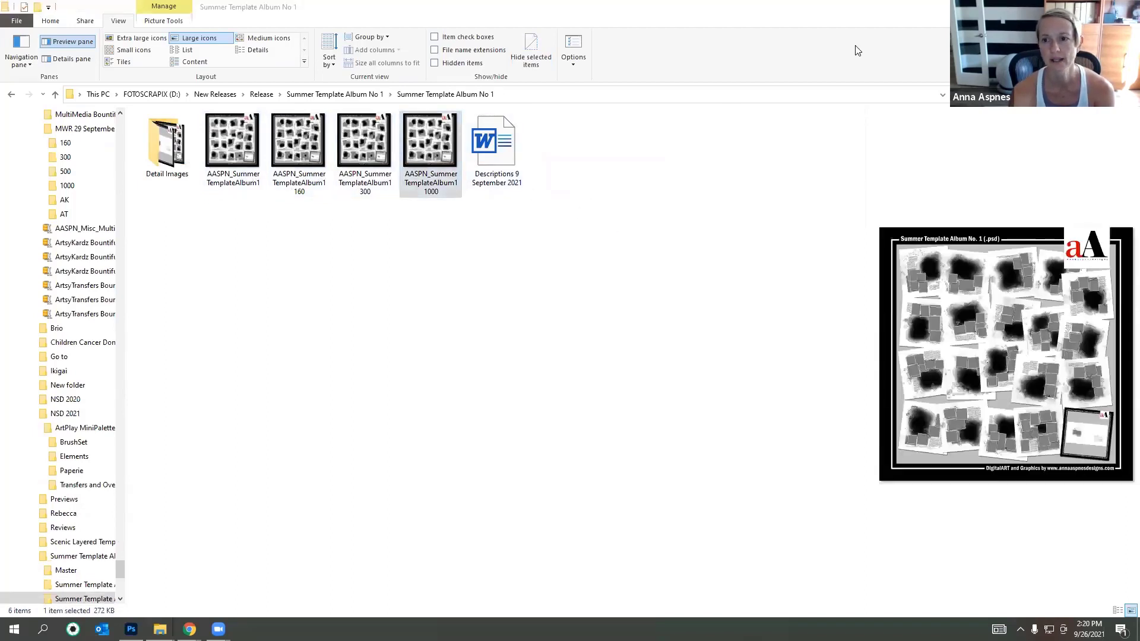
{"action": "left_click_drag", "start_coordinate": [866, 195], "coordinate": [474, 256]}
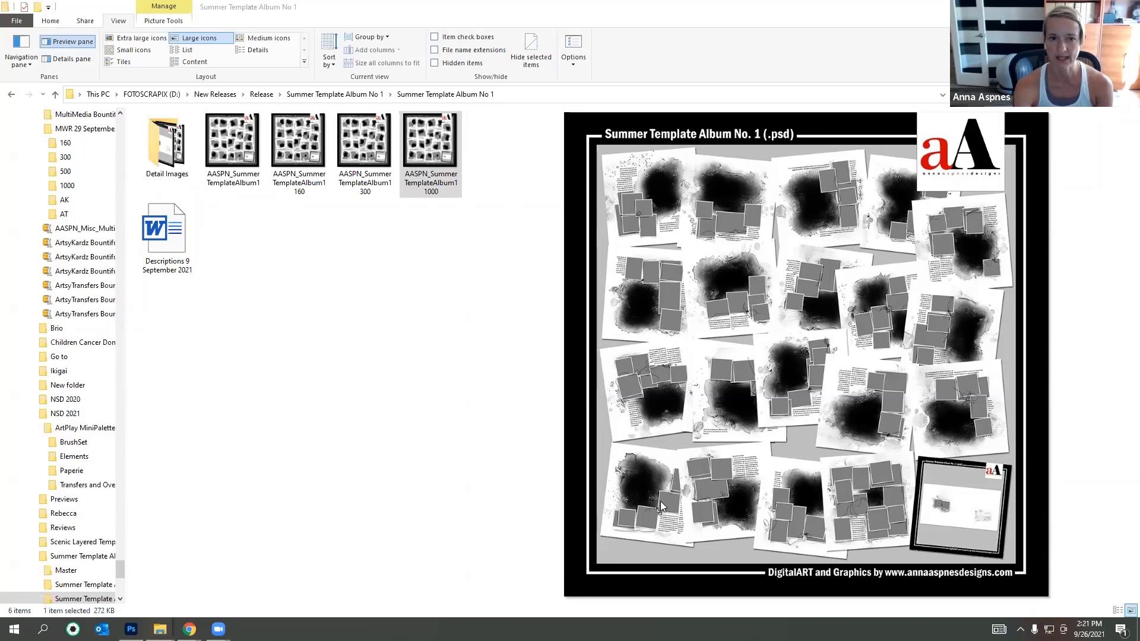
{"action": "left_click", "coordinate": [346, 94]}
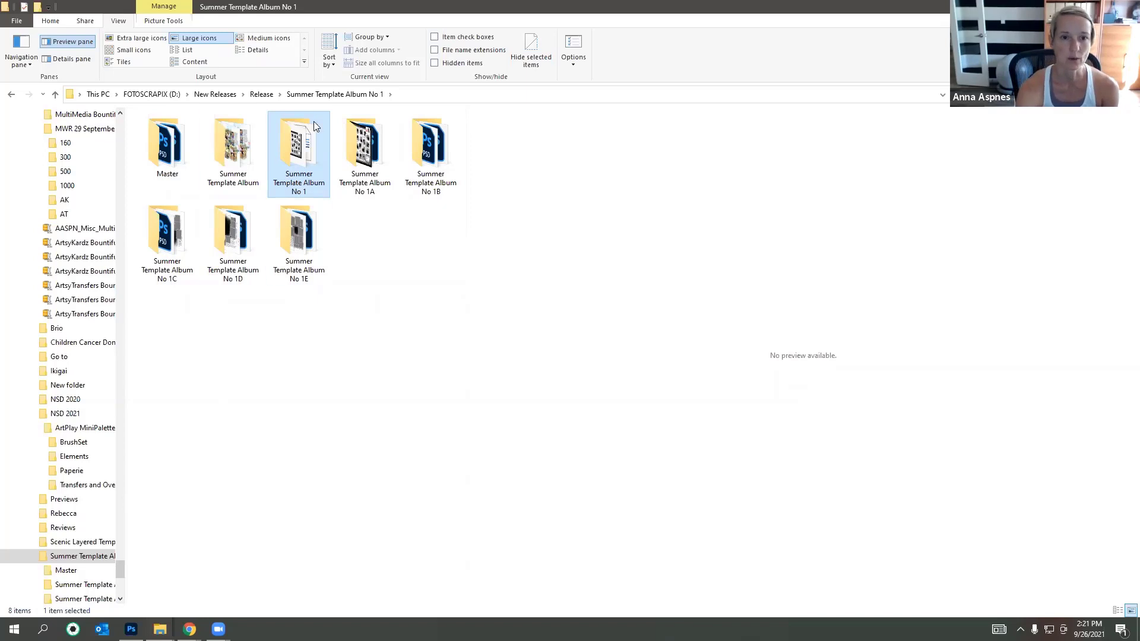
Step: Browse the Summer Template Album No 1A folder, previewing the album overview image and the AASPN_SummerTemplateAlbum1_1 template image
{"action": "left_click", "coordinate": [365, 148]}
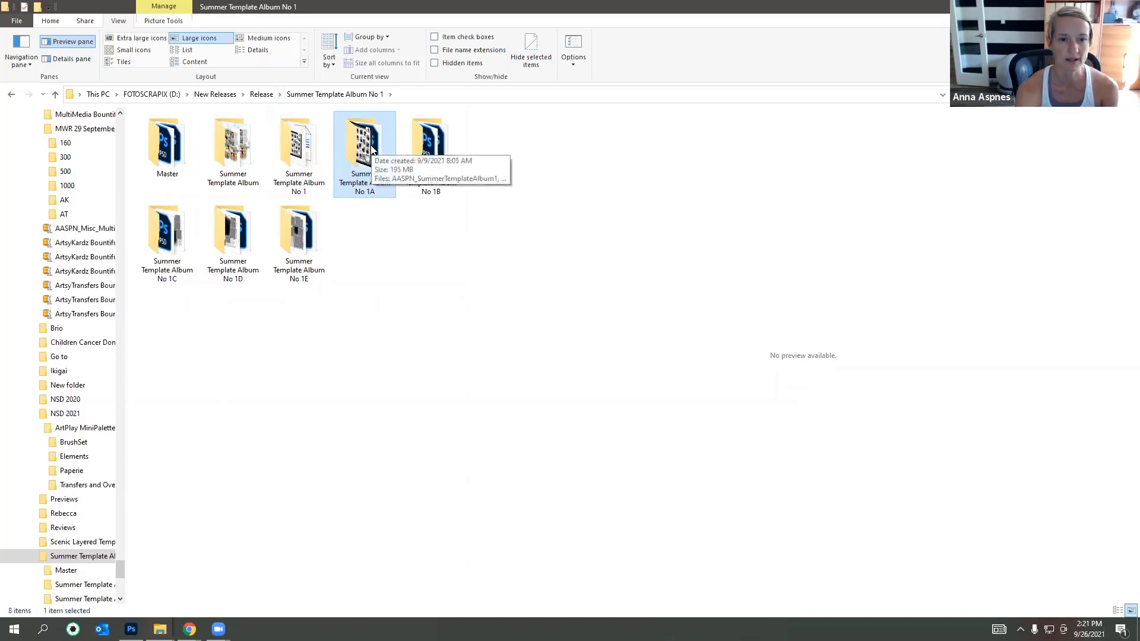
{"action": "double_click", "coordinate": [303, 152]}
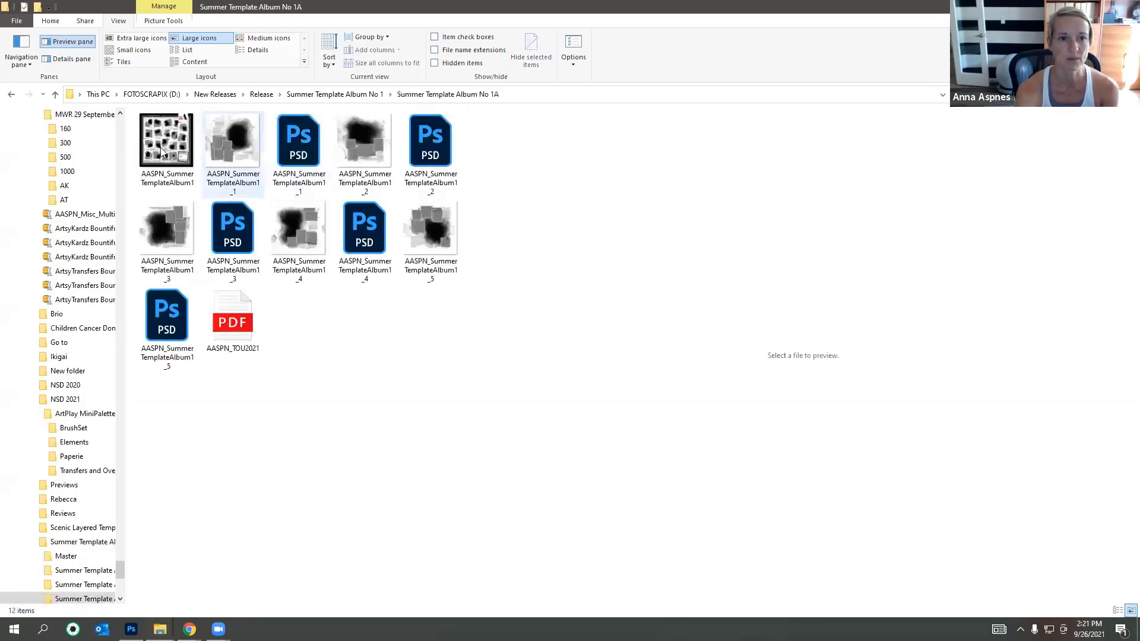
{"action": "left_click", "coordinate": [169, 179]}
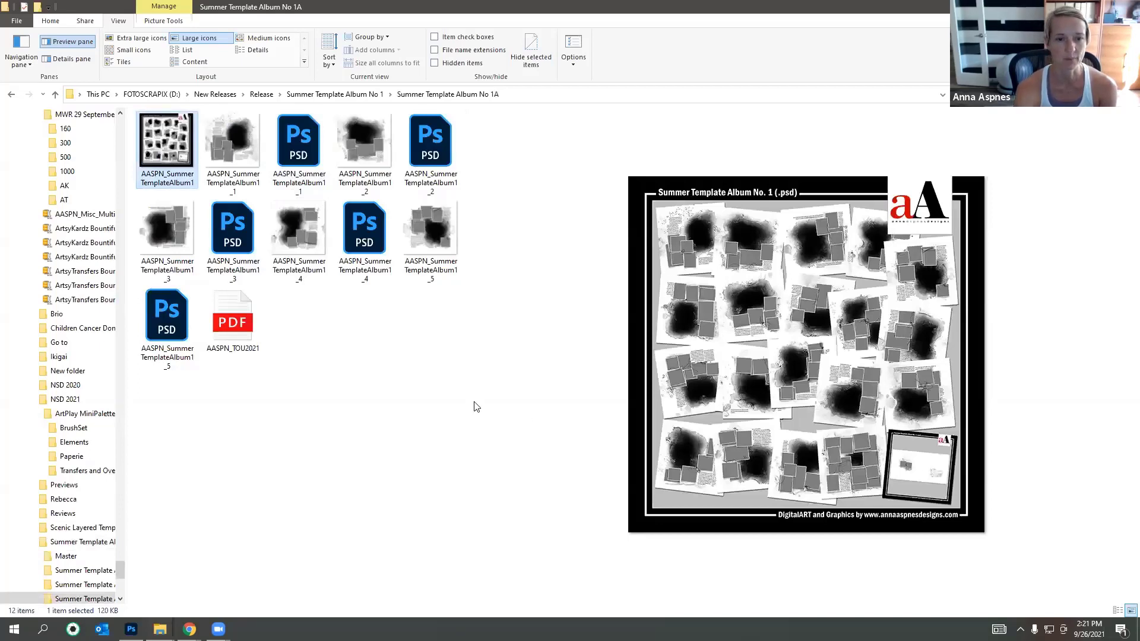
{"action": "left_click", "coordinate": [235, 148]}
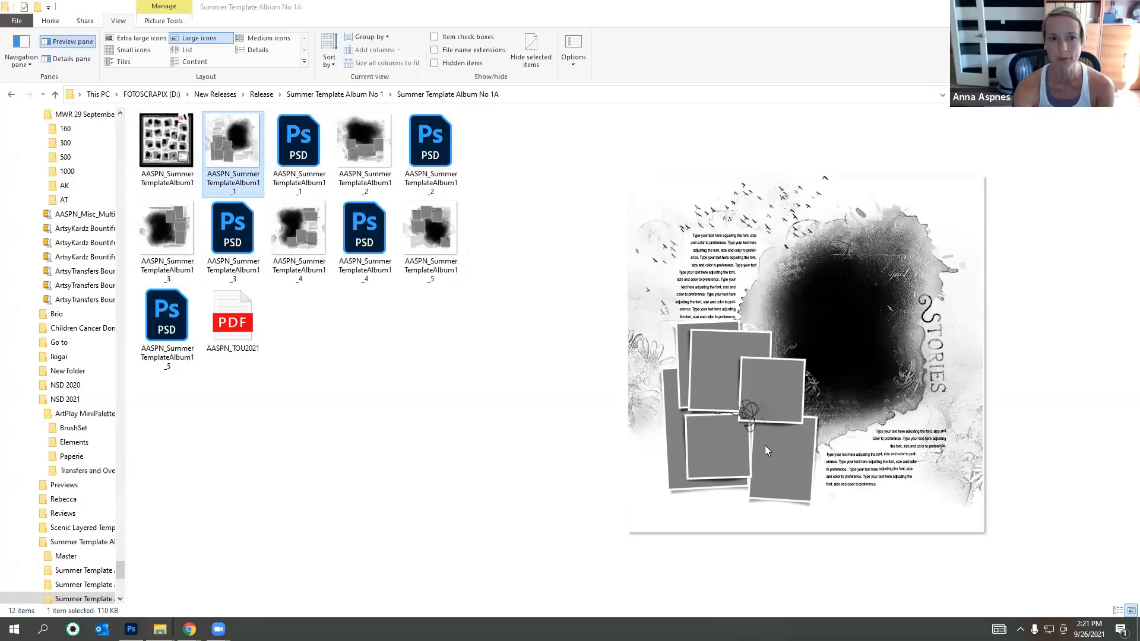
{"action": "left_click", "coordinate": [361, 95]}
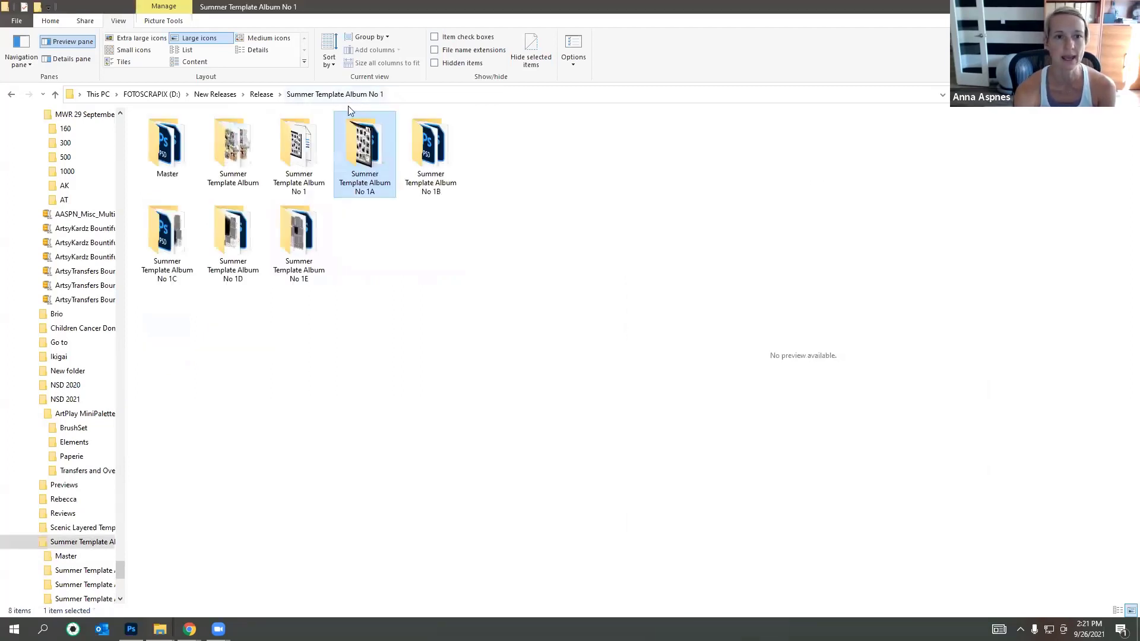
Step: Browse the Summer Template Album No 1E folder, previewing the template 20 image and looking inside its Photo Book Cover subfolder
{"action": "double_click", "coordinate": [298, 238]}
{"action": "left_click", "coordinate": [171, 230]}
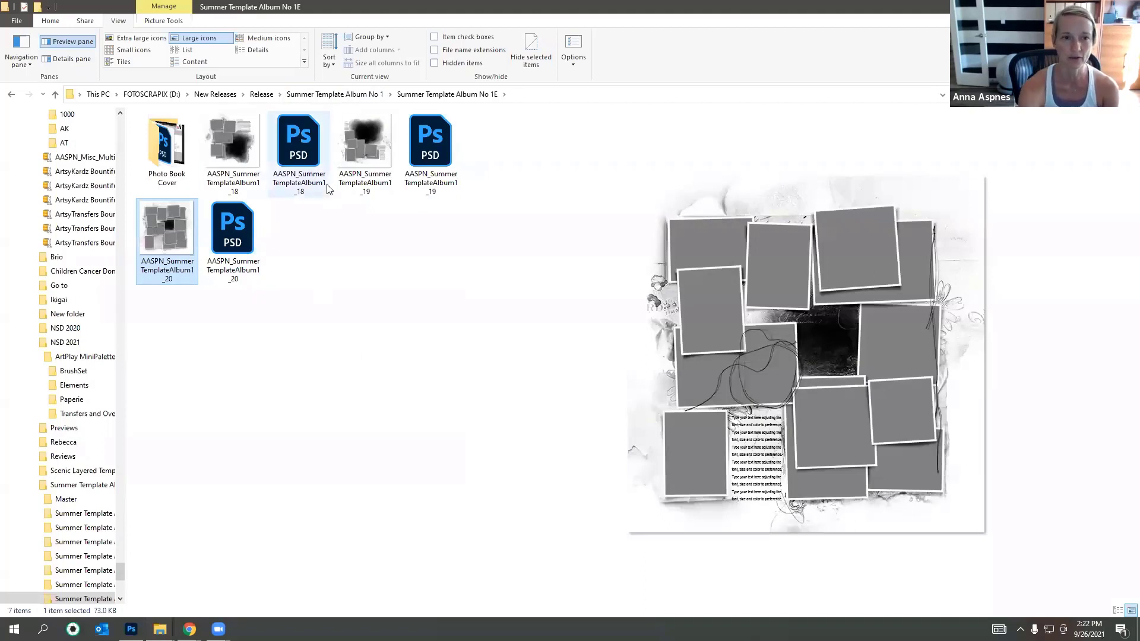
{"action": "left_click", "coordinate": [356, 96]}
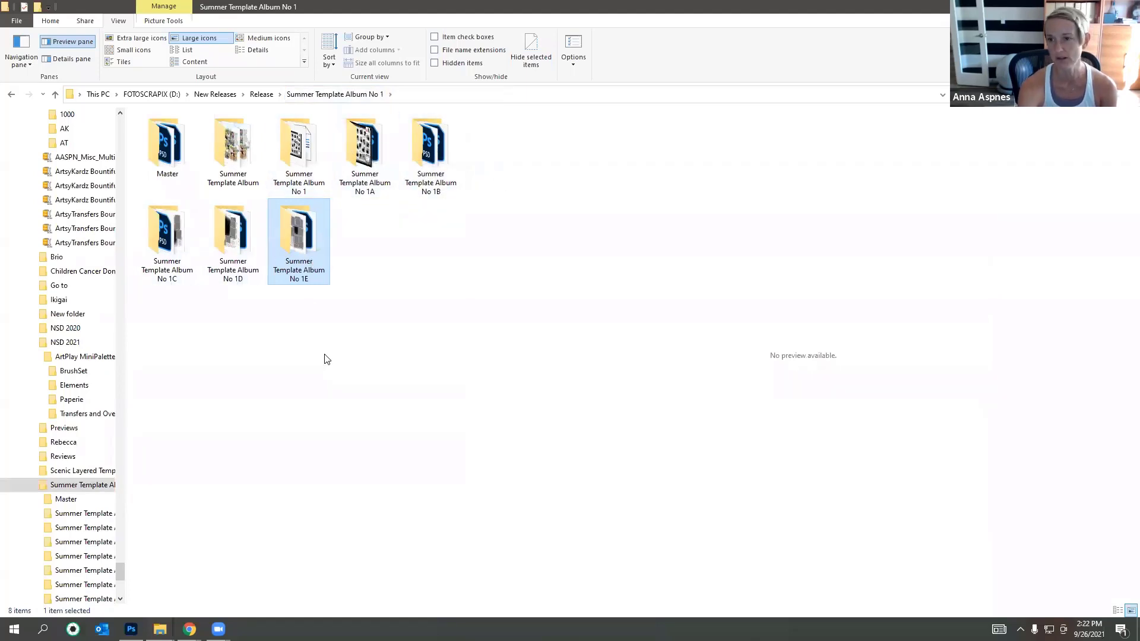
{"action": "double_click", "coordinate": [309, 243]}
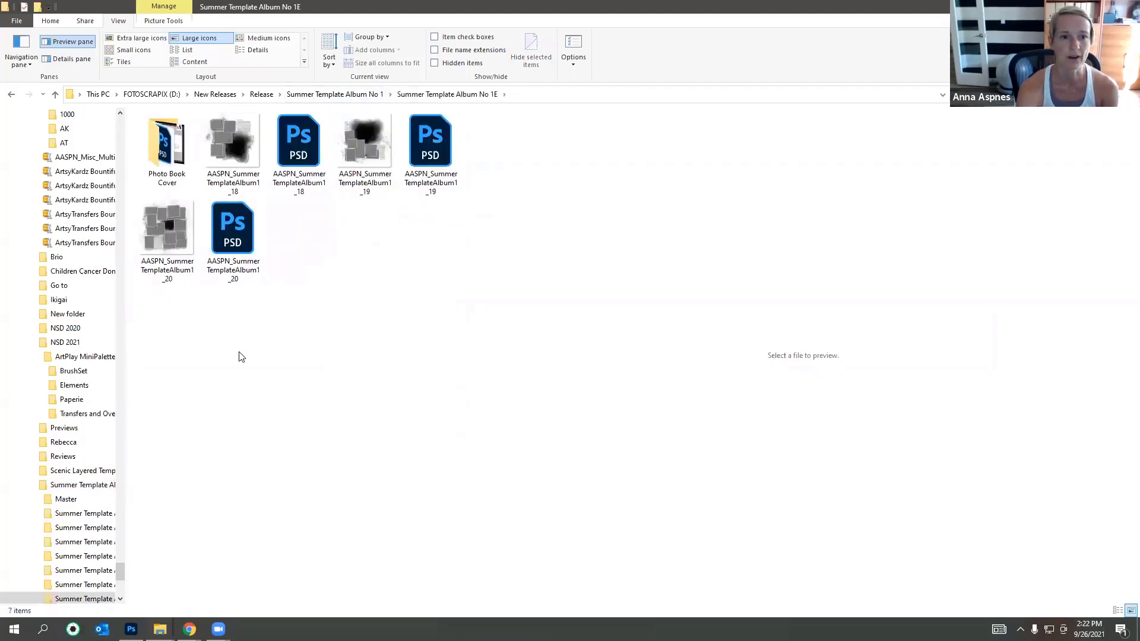
{"action": "double_click", "coordinate": [166, 143]}
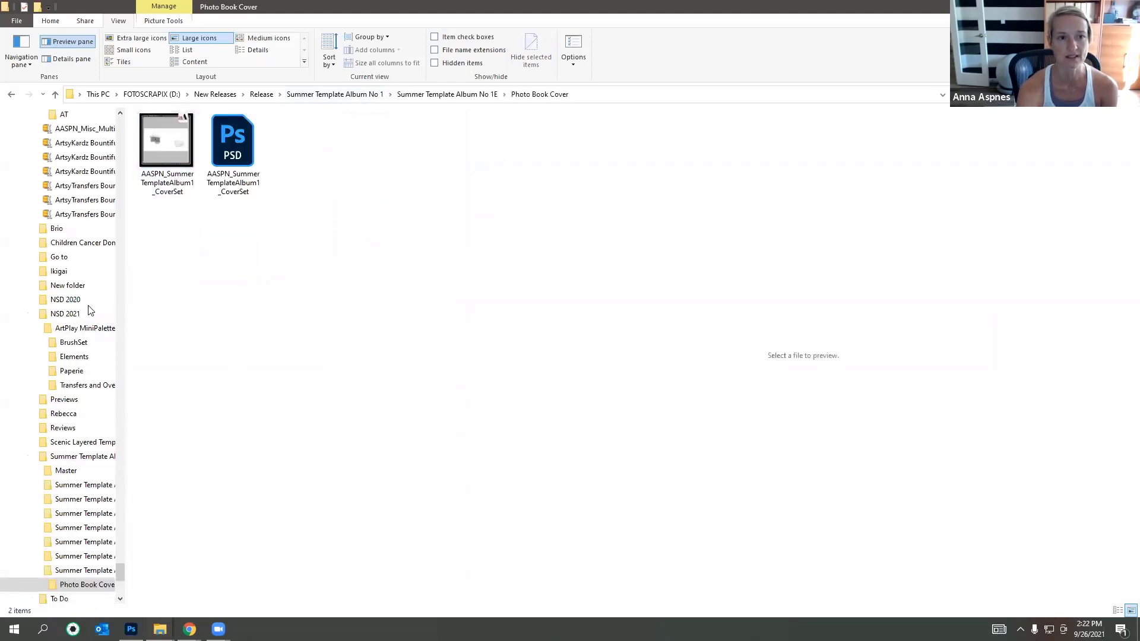
{"action": "left_click", "coordinate": [457, 95]}
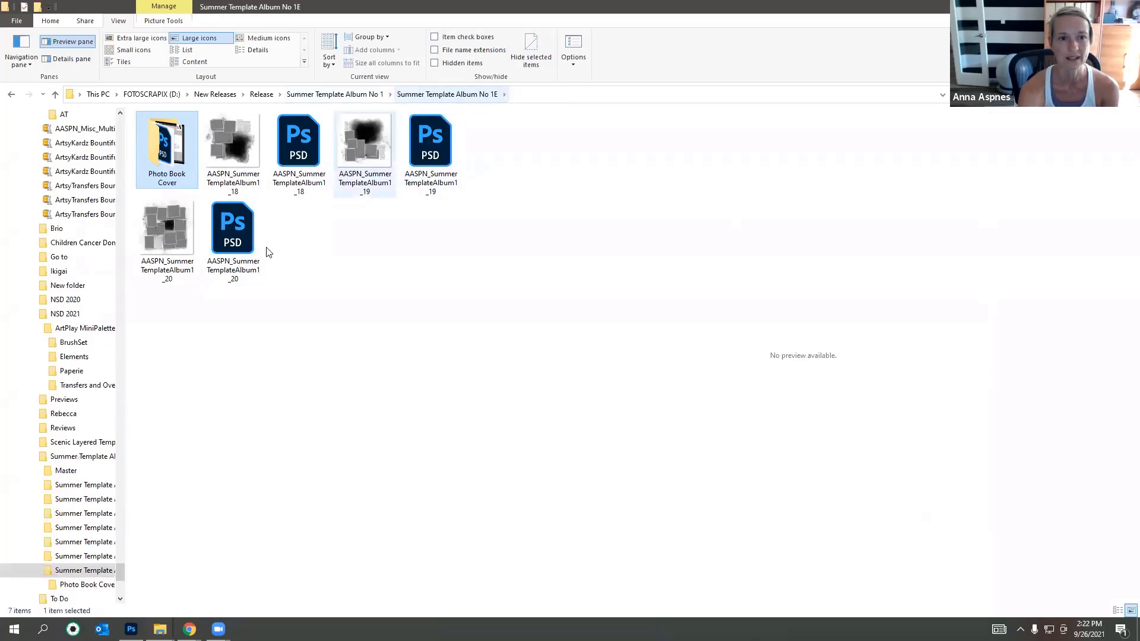
Step: Return to the Summer Template Album No 1A folder and preview the AASPN_SummerTemplateAlbum1_1 image
{"action": "left_click", "coordinate": [362, 96]}
{"action": "double_click", "coordinate": [370, 148]}
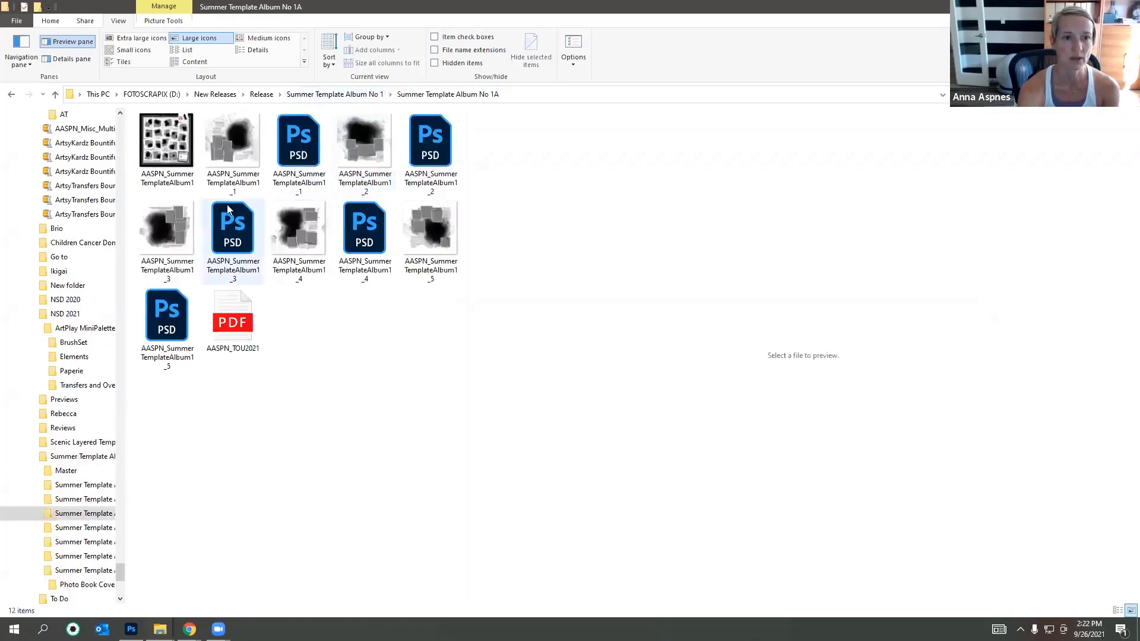
{"action": "left_click", "coordinate": [228, 140]}
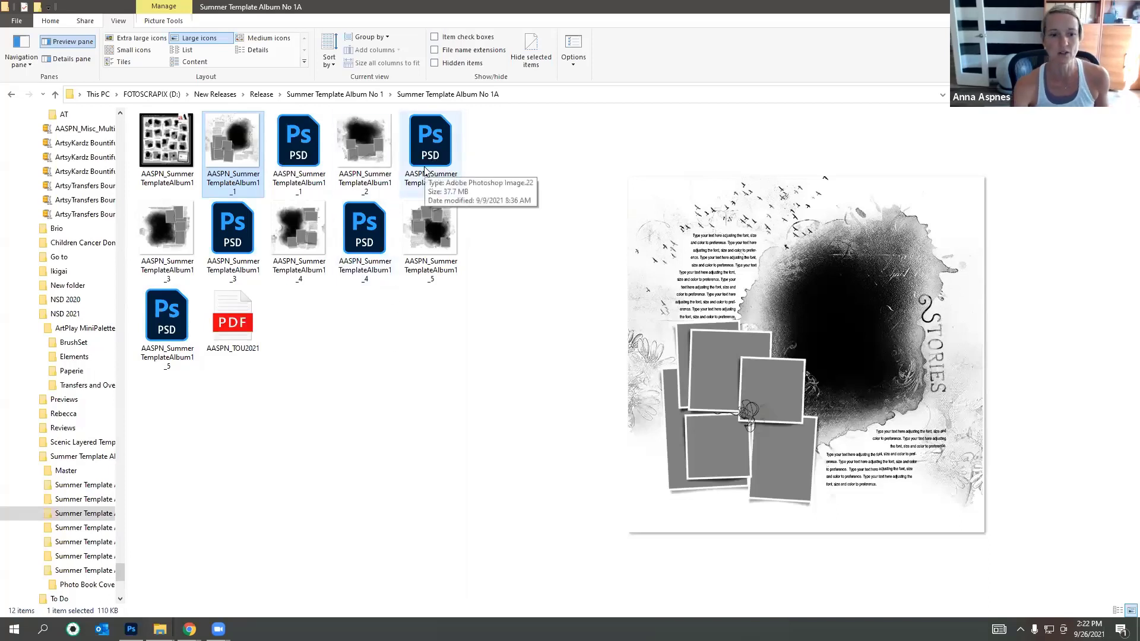
Step: Switch to Photoshop and create a new 24 x 12 inch document at 300 ppi from the recent custom preset
{"action": "left_click", "coordinate": [132, 628]}
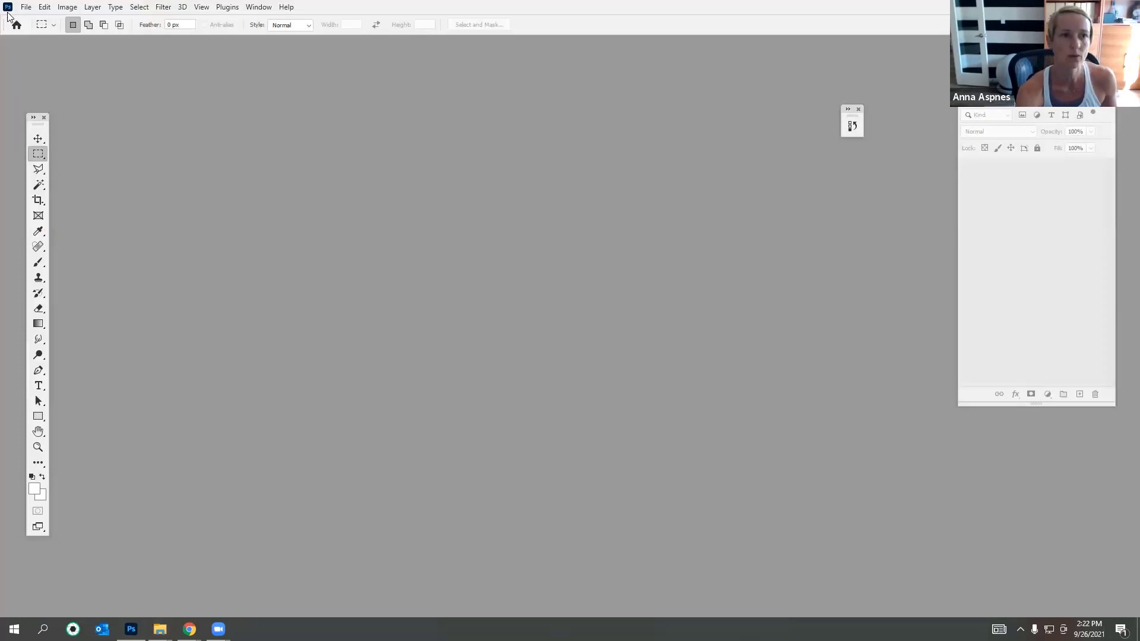
{"action": "left_click", "coordinate": [26, 8]}
{"action": "left_click", "coordinate": [36, 21]}
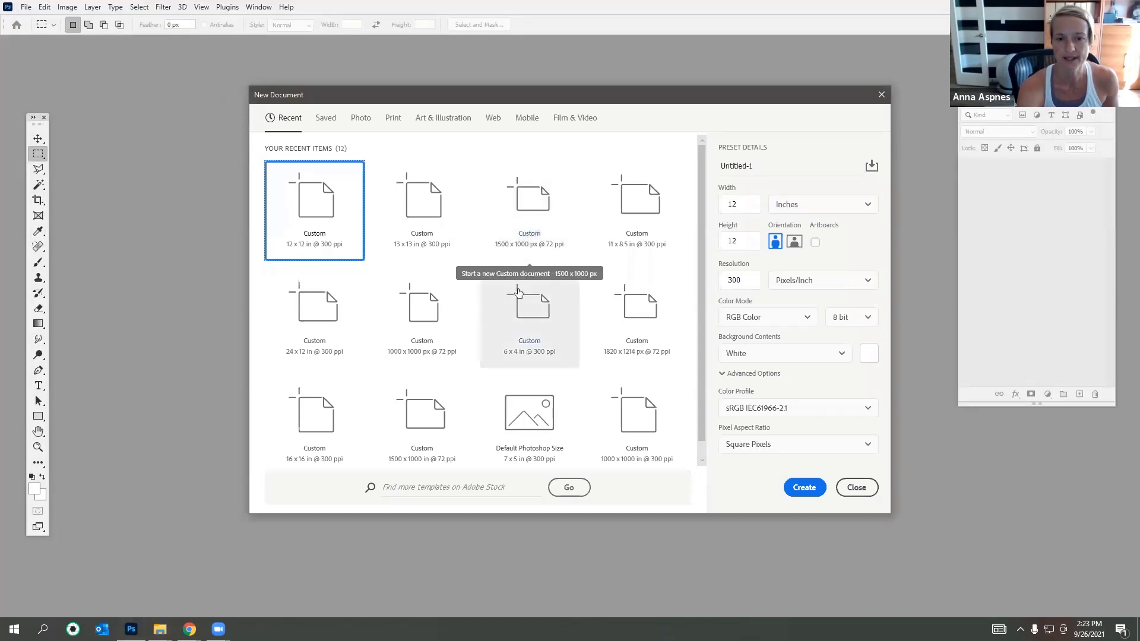
{"action": "left_click", "coordinate": [313, 333]}
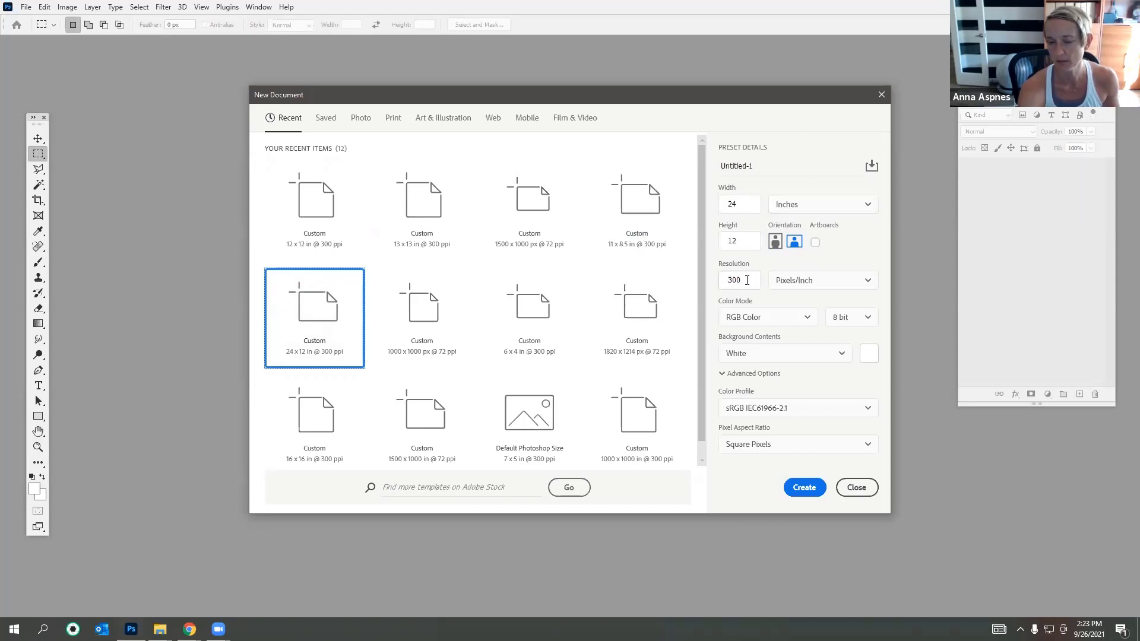
{"action": "left_click", "coordinate": [805, 489]}
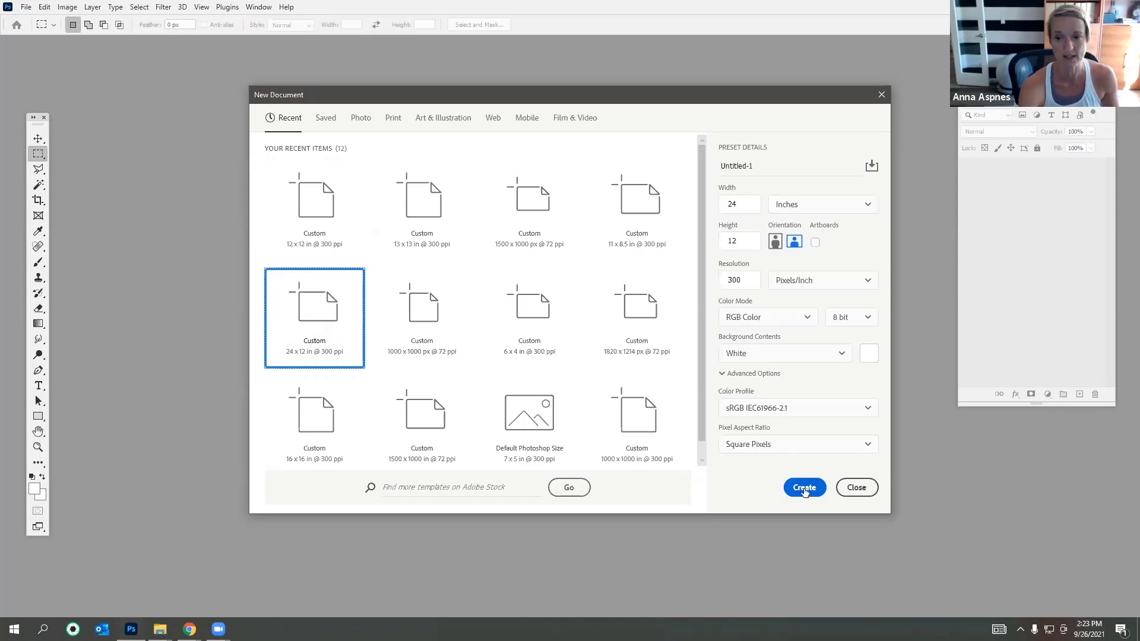
{"action": "left_click", "coordinate": [805, 489]}
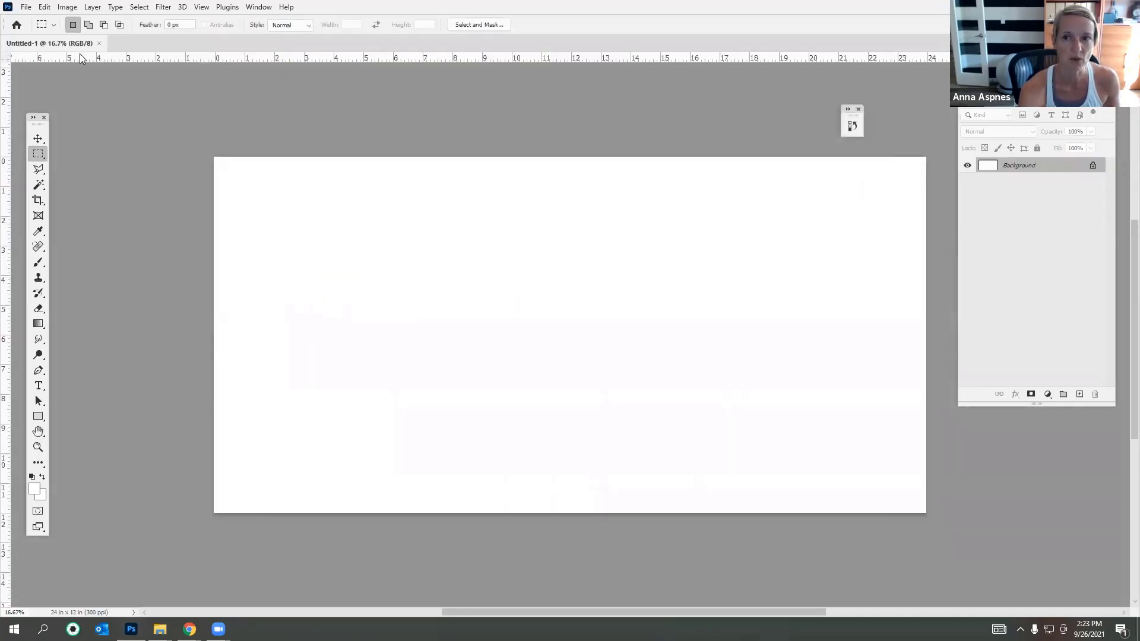
Step: Float the blank document in its own window and widen the window so the gray area surrounds the whole canvas
{"action": "left_click_drag", "start_coordinate": [79, 45], "coordinate": [200, 82]}
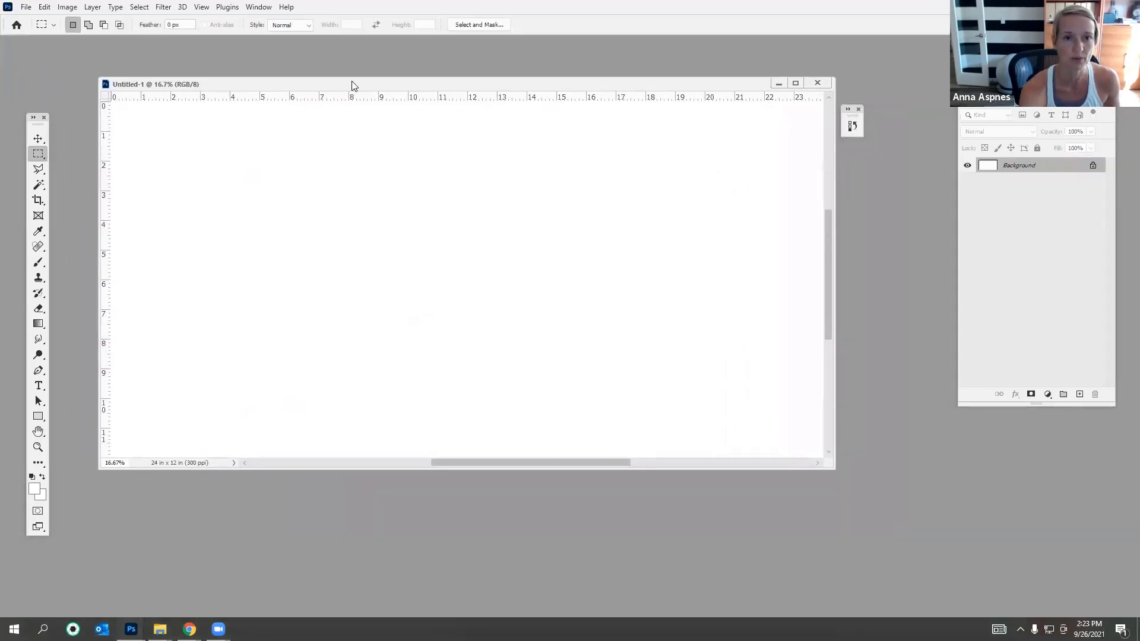
{"action": "left_click_drag", "start_coordinate": [353, 85], "coordinate": [358, 61]}
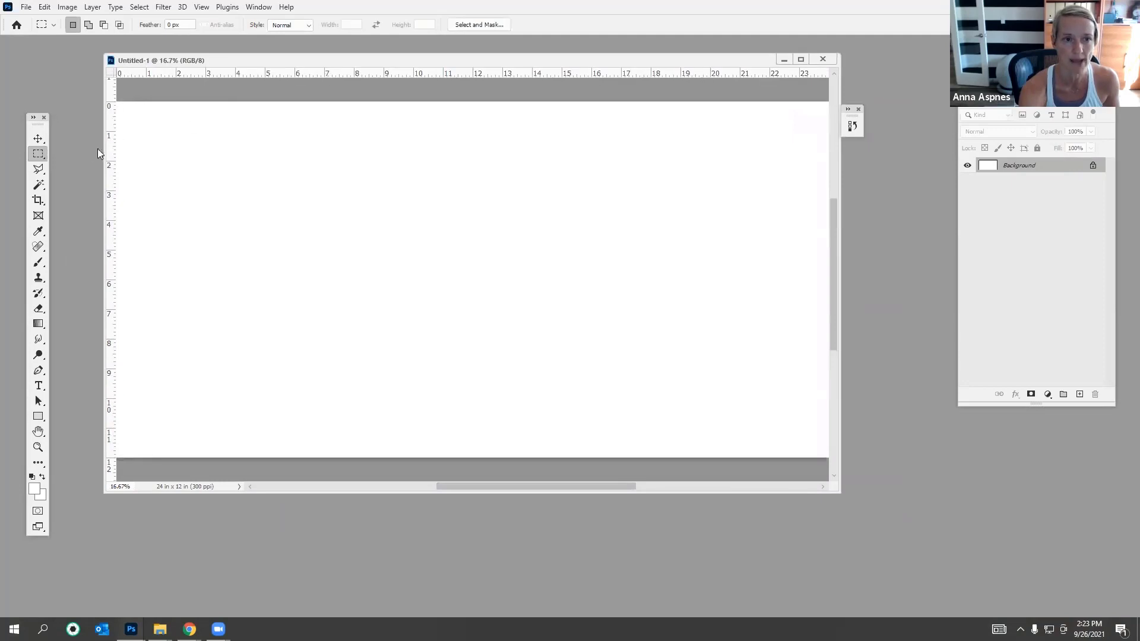
{"action": "left_click_drag", "start_coordinate": [105, 153], "coordinate": [87, 155]}
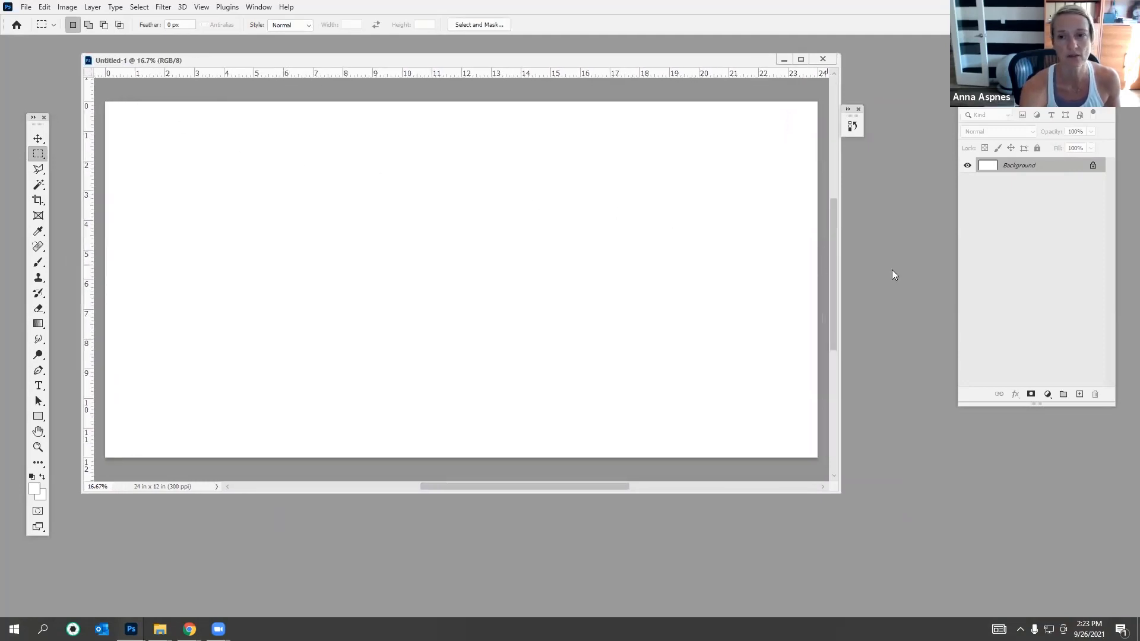
{"action": "left_click_drag", "start_coordinate": [838, 263], "coordinate": [879, 263]}
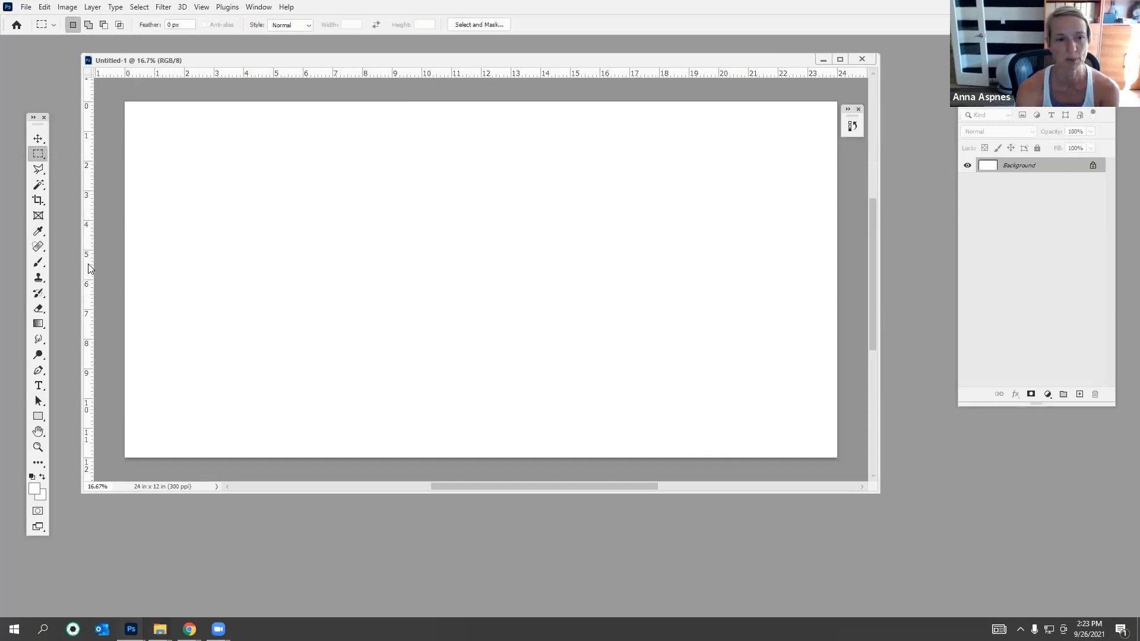
Step: Place a vertical guide at the 12-inch mark, down the middle of the blank spread, using the Move tool and rulers
{"action": "left_click", "coordinate": [38, 138]}
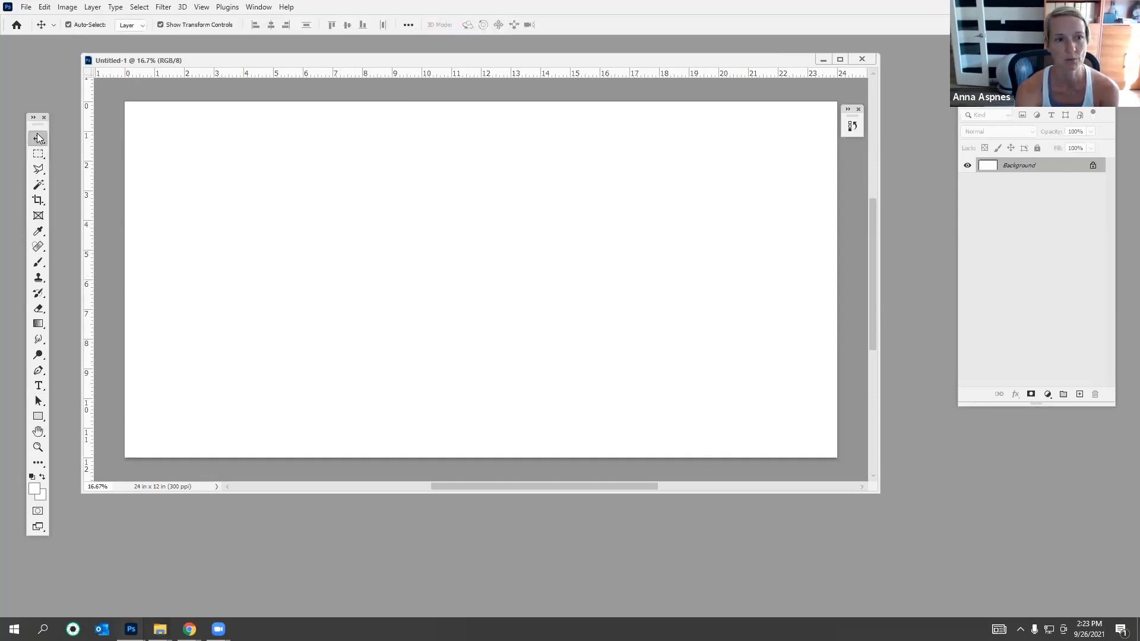
{"action": "left_click", "coordinate": [201, 8]}
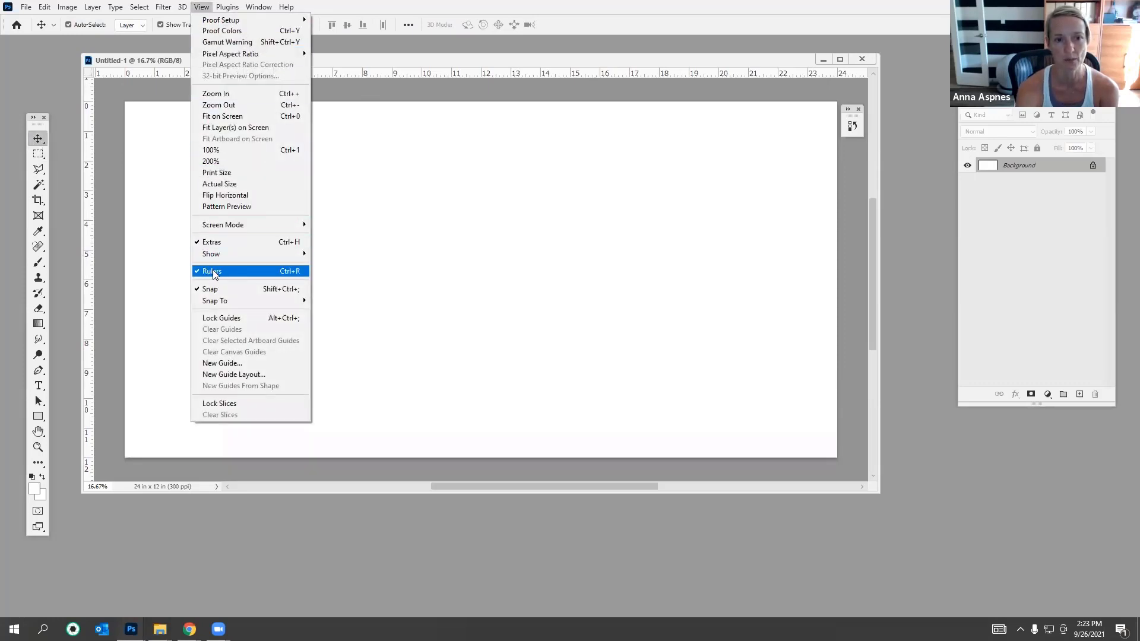
{"action": "left_click", "coordinate": [92, 256]}
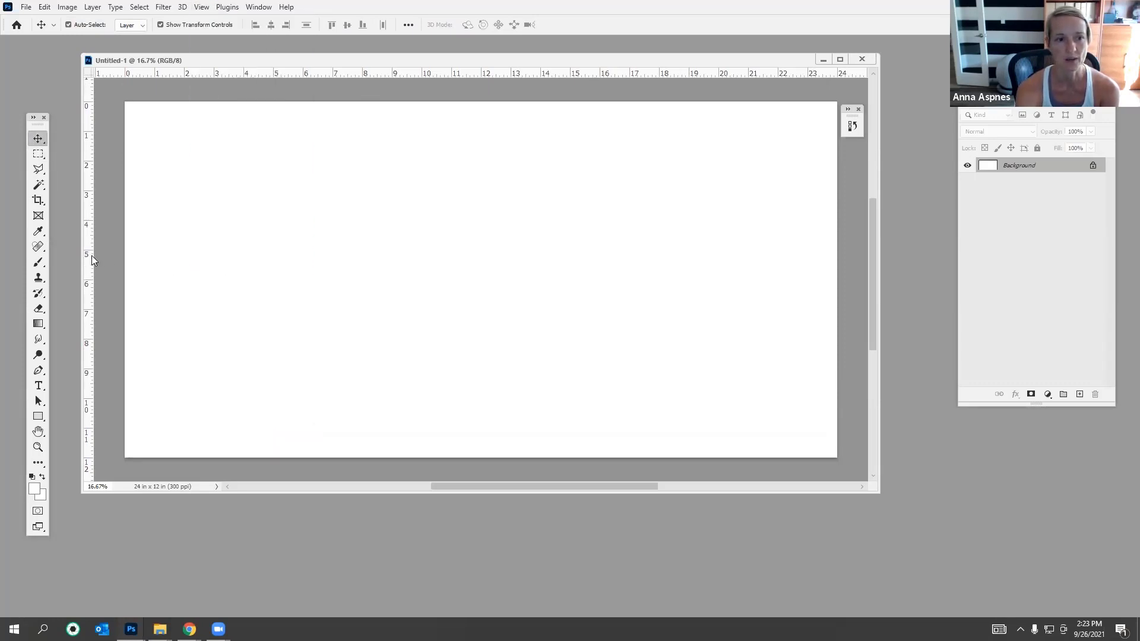
{"action": "left_click_drag", "start_coordinate": [89, 261], "coordinate": [481, 235]}
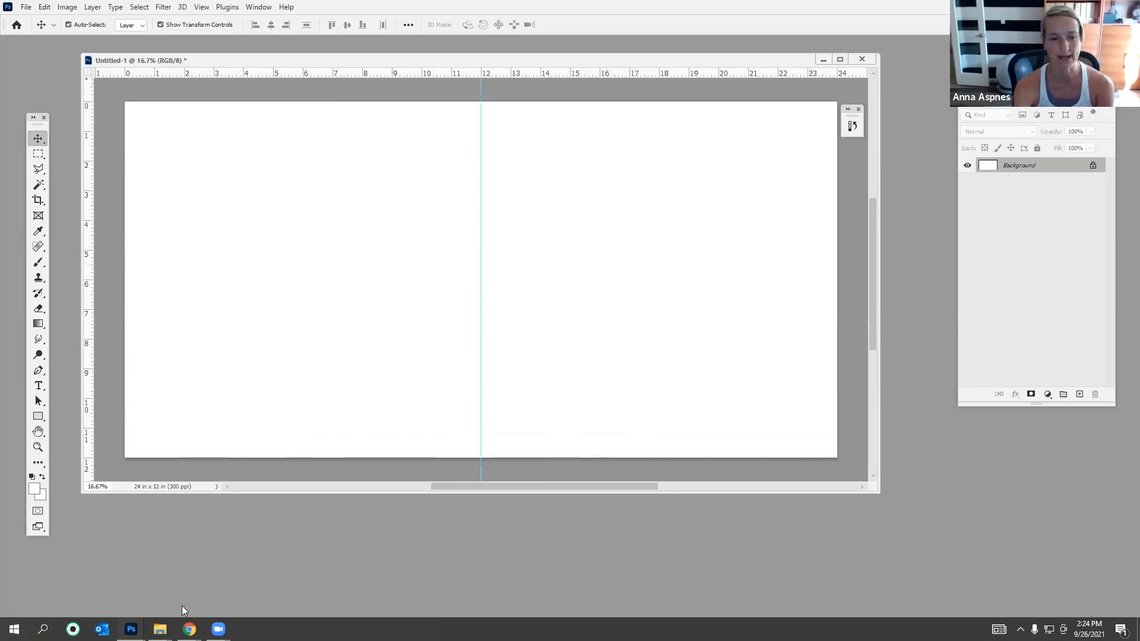
Step: Open the AASPN_SummerTemplateAlbum1_2 and AASPN_SummerTemplateAlbum1_3 PSD files from the No 1A folder in Photoshop
{"action": "mouse_move", "coordinate": [160, 628]}
{"action": "left_click", "coordinate": [173, 588]}
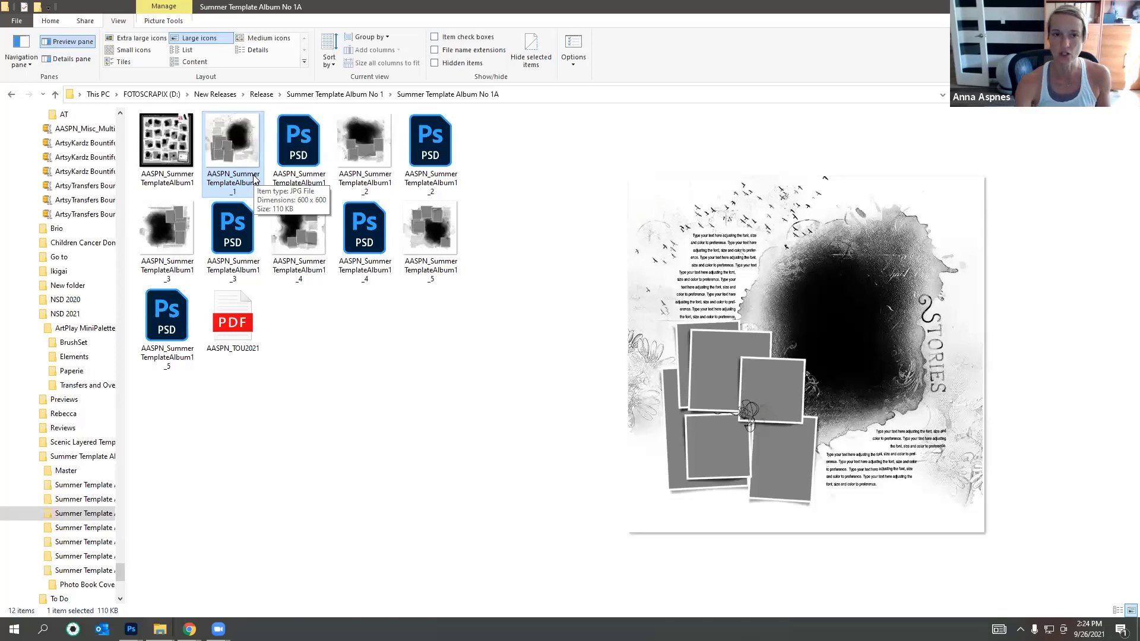
{"action": "left_click", "coordinate": [435, 156]}
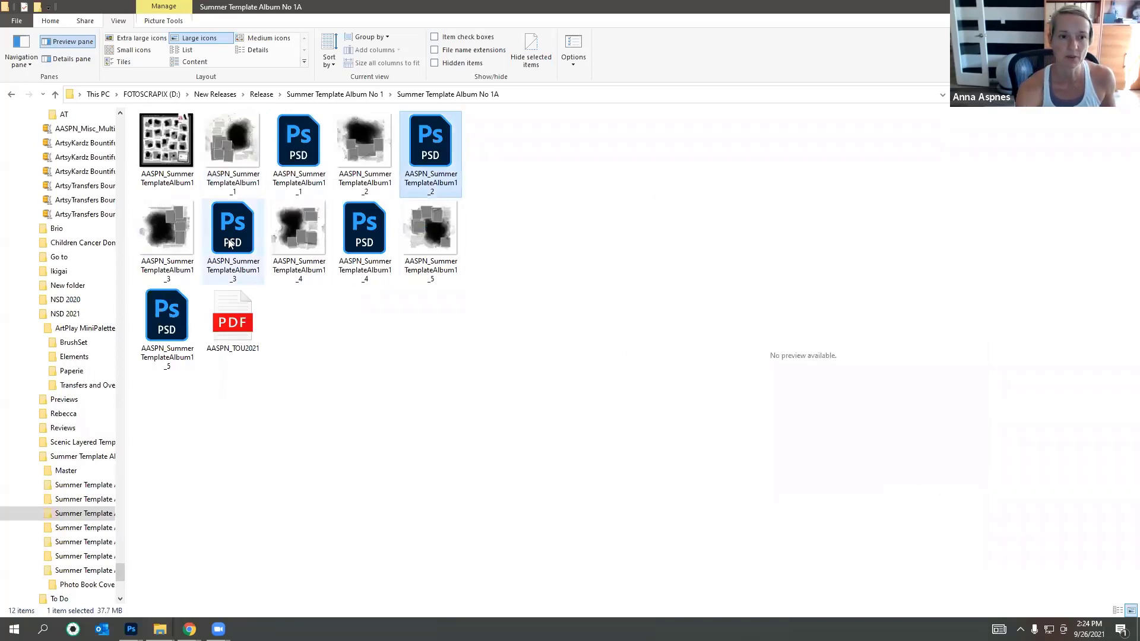
{"action": "left_click", "coordinate": [230, 244], "text": "ctrl"}
{"action": "left_click_drag", "start_coordinate": [243, 248], "coordinate": [154, 566]}
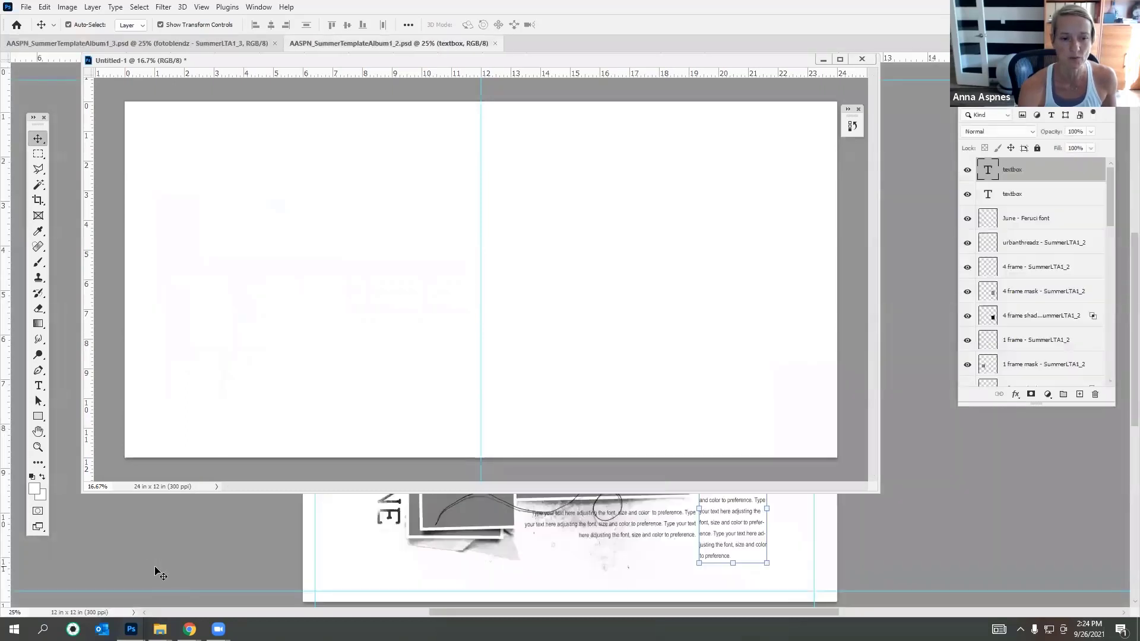
Step: Float the AASPN_SummerTemplateAlbum1_3 template in its own window and zoom out until the whole page fits
{"action": "left_click", "coordinate": [26, 7]}
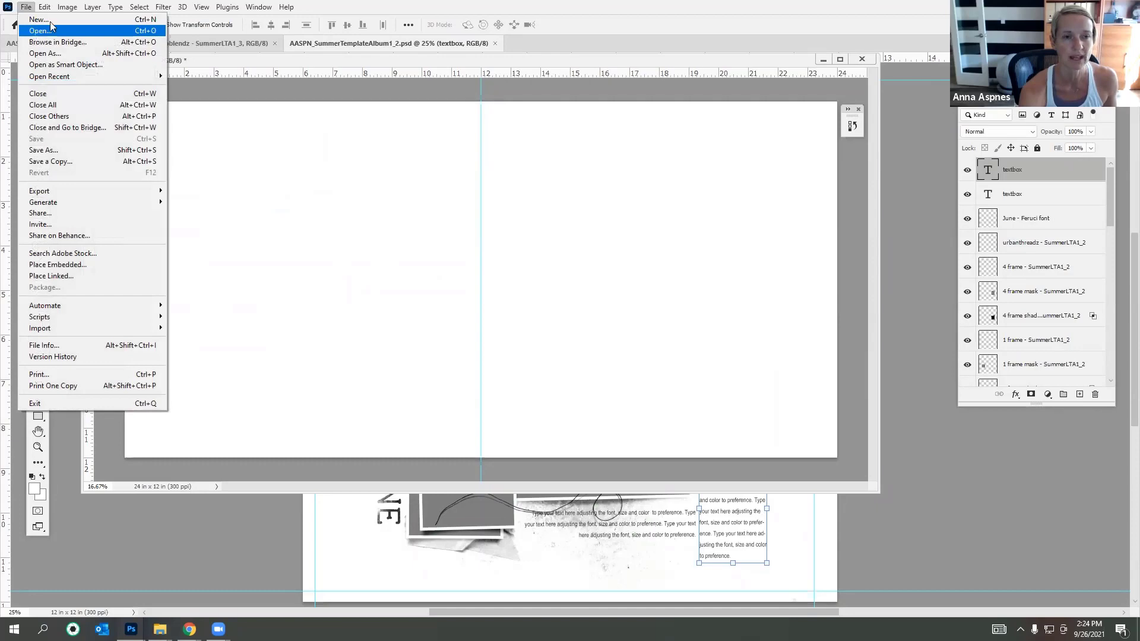
{"action": "mouse_move", "coordinate": [183, 7]}
{"action": "left_click", "coordinate": [170, 50]}
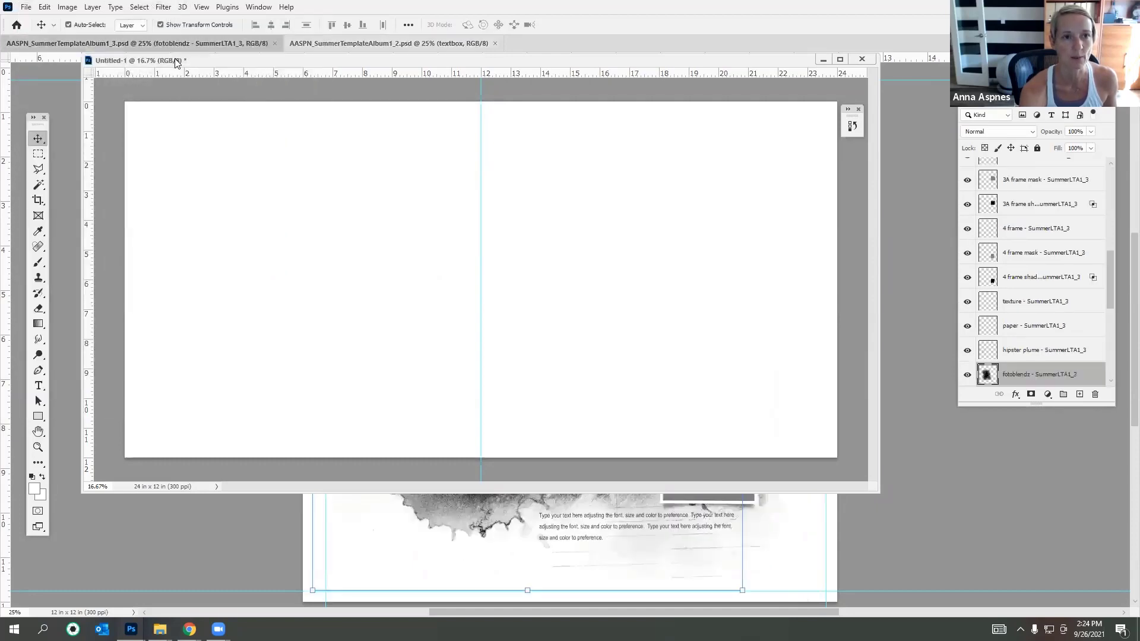
{"action": "left_click_drag", "start_coordinate": [172, 45], "coordinate": [443, 91]}
{"action": "left_click", "coordinate": [203, 8]}
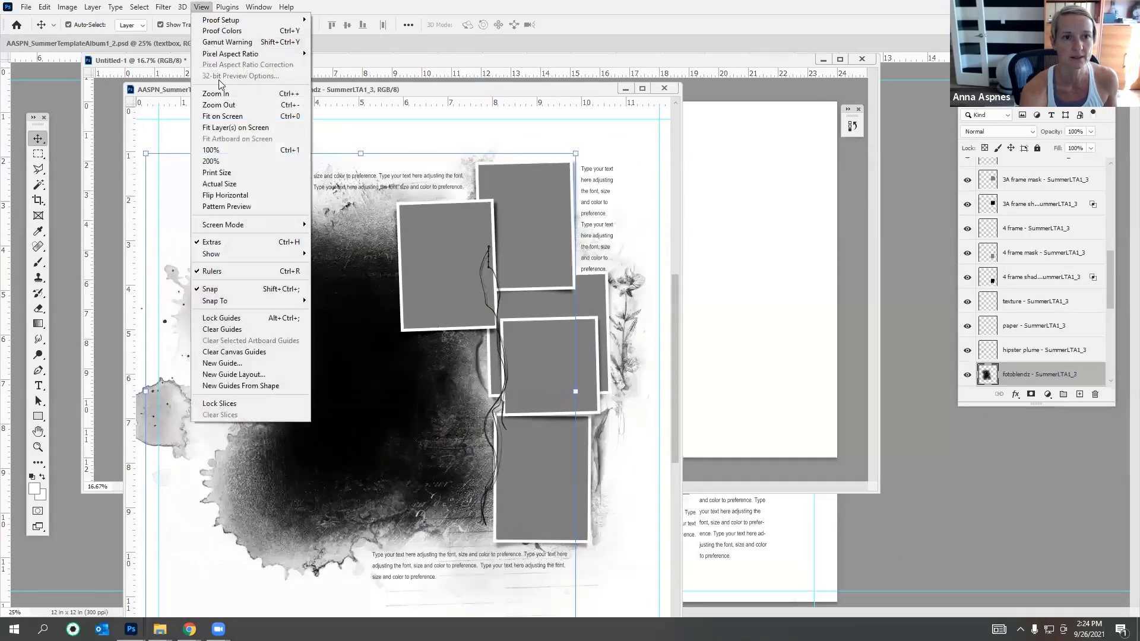
{"action": "left_click", "coordinate": [231, 108]}
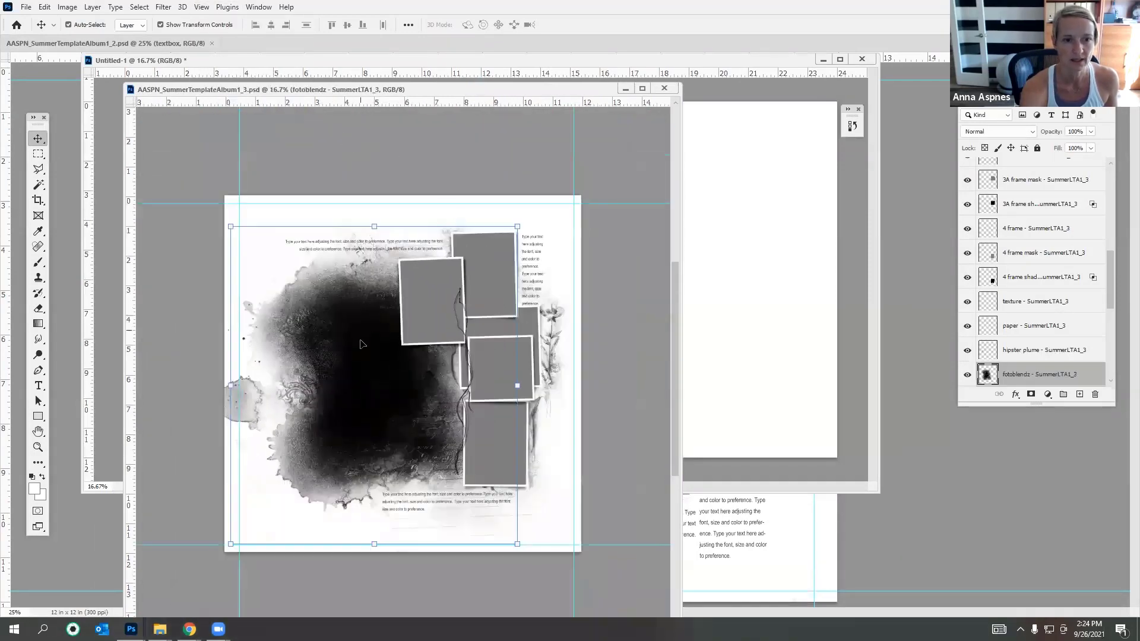
{"action": "left_click", "coordinate": [345, 172]}
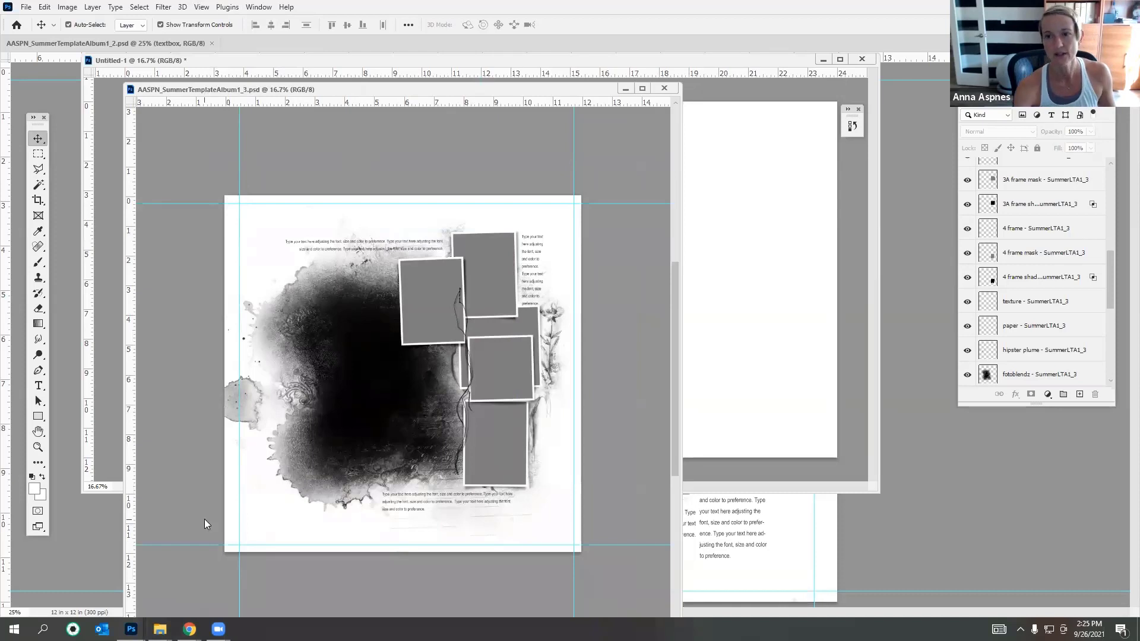
Step: Select every layer of AASPN_SummerTemplateAlbum1_3, from the uppermost textbox down to the background
{"action": "left_click_drag", "start_coordinate": [1109, 277], "coordinate": [1118, 162]}
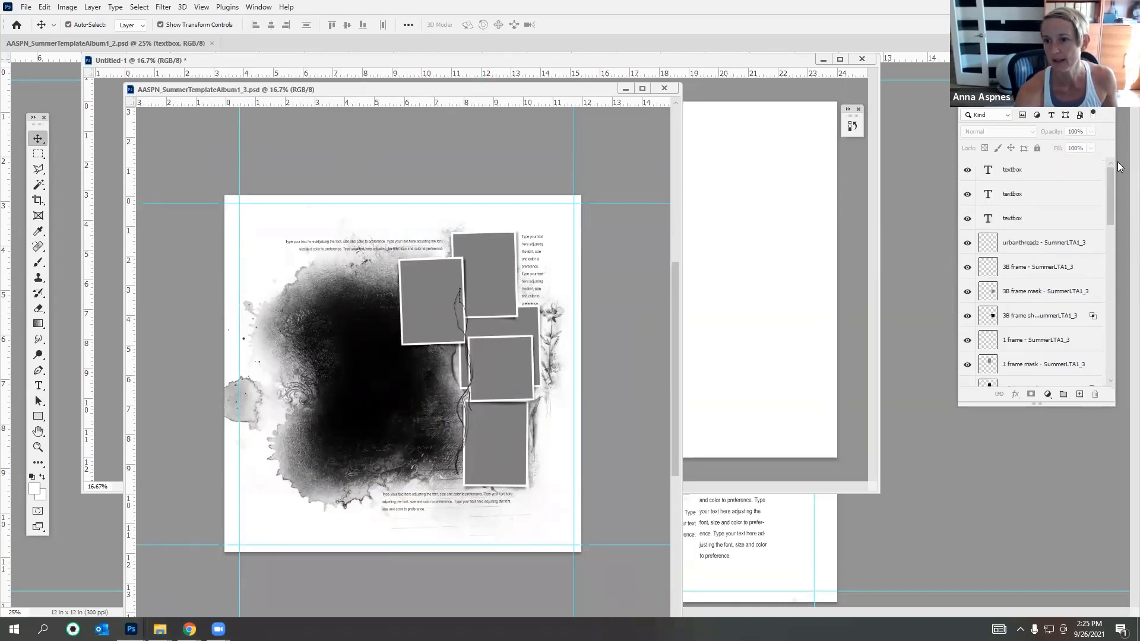
{"action": "left_click_drag", "start_coordinate": [971, 82], "coordinate": [893, 75]}
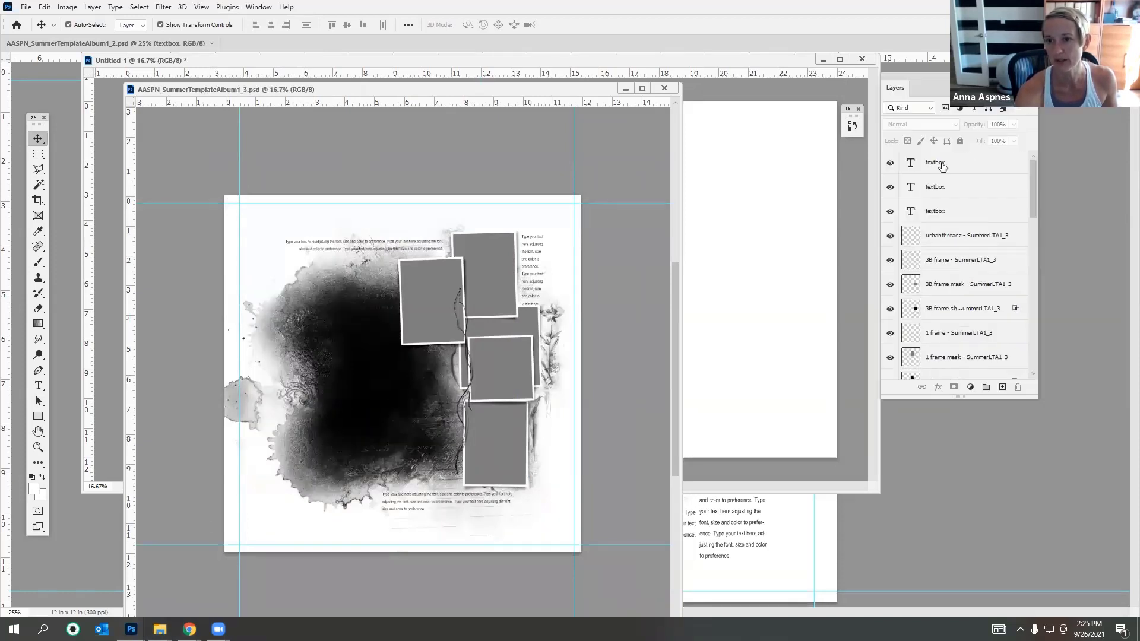
{"action": "left_click", "coordinate": [943, 166]}
{"action": "left_click_drag", "start_coordinate": [1033, 188], "coordinate": [1028, 360]}
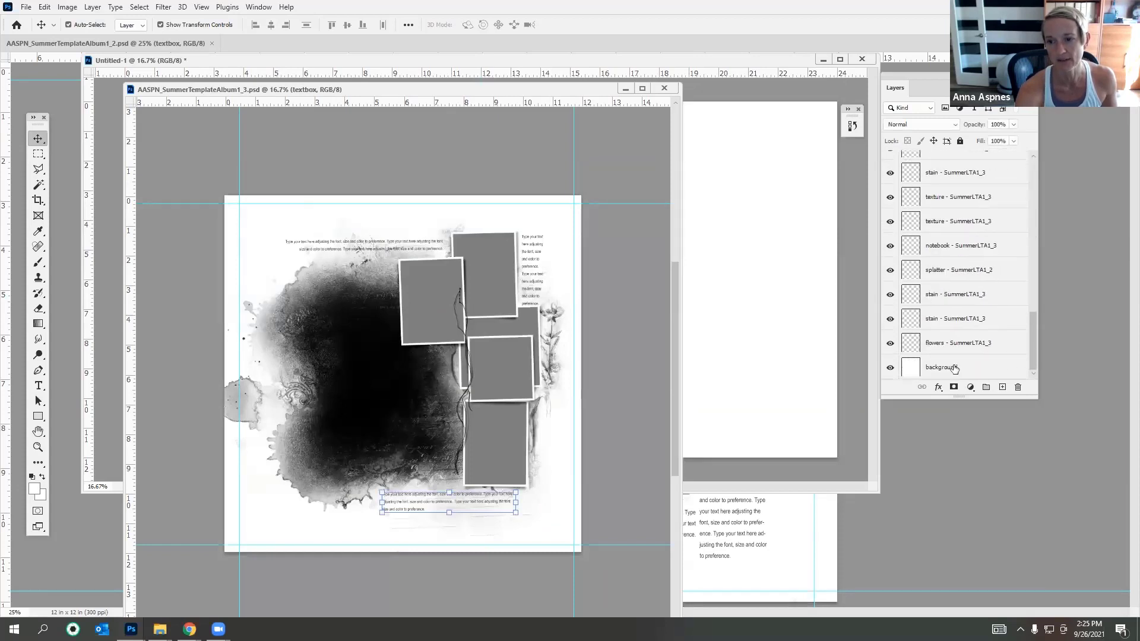
{"action": "left_click", "coordinate": [936, 367], "text": "shift"}
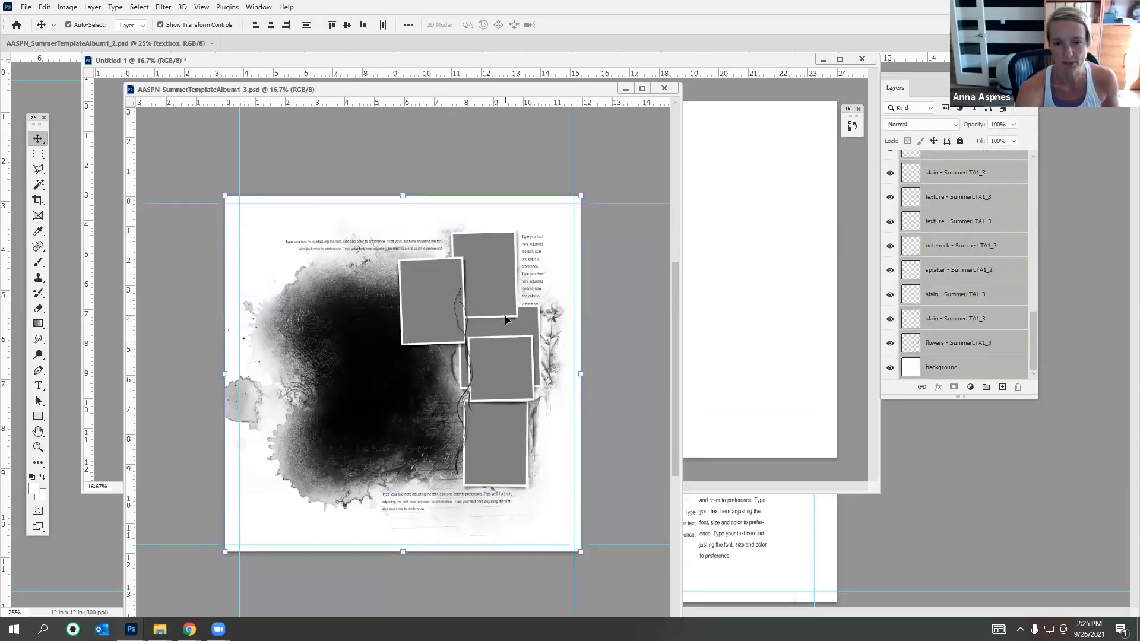
Step: Copy the selected template layers into the blank spread and align them to fill the right page from the 12-inch guide
{"action": "left_click_drag", "start_coordinate": [502, 318], "coordinate": [742, 274]}
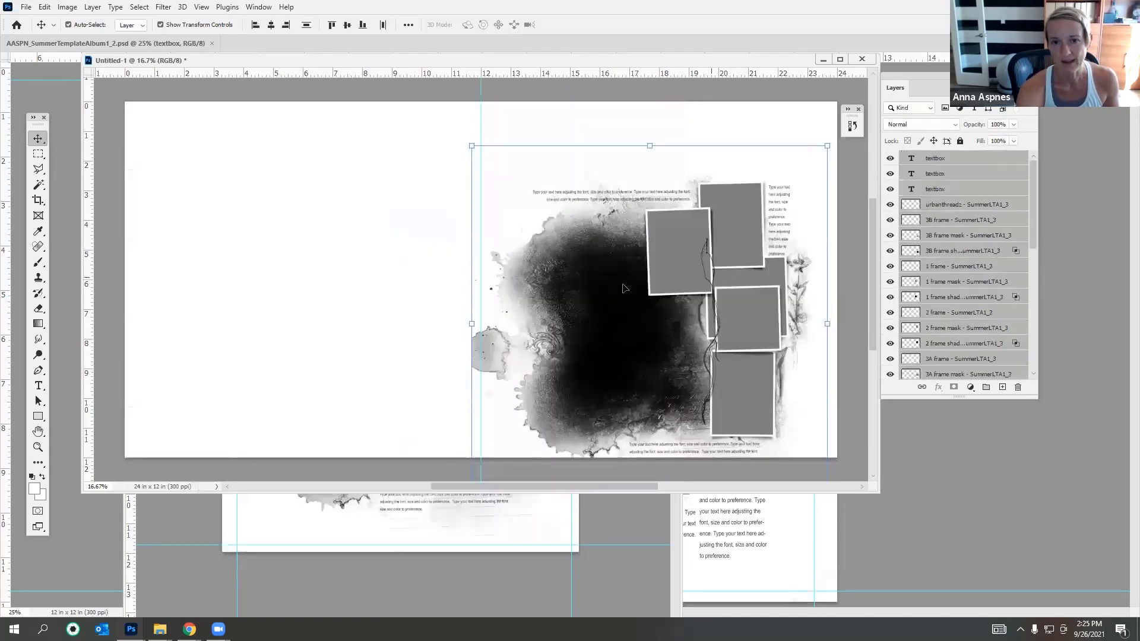
{"action": "left_click_drag", "start_coordinate": [624, 288], "coordinate": [640, 253]}
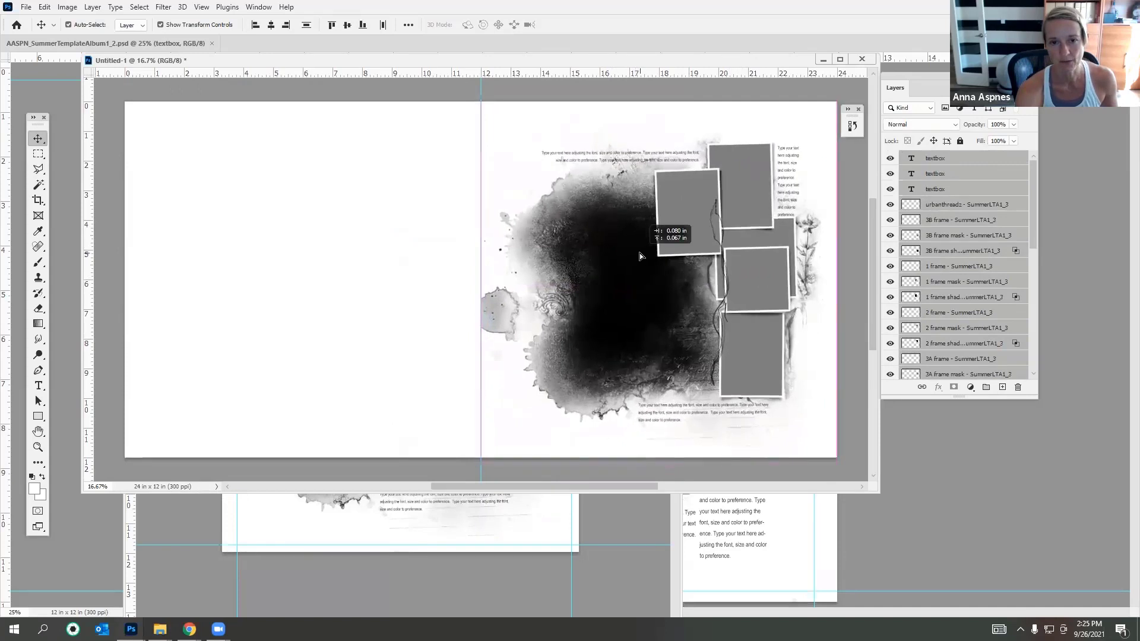
{"action": "key", "text": "shift+Up"}
{"action": "key", "text": "shift+Up"}
{"action": "key", "text": "shift+Up"}
{"action": "key", "text": "shift+Up"}
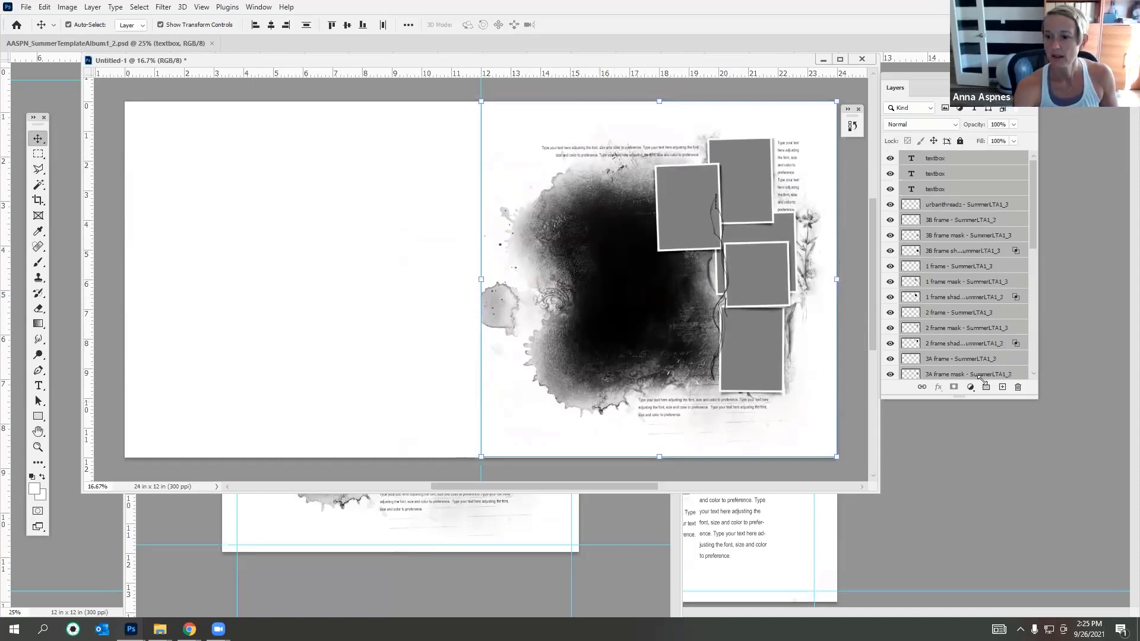
Step: Close AASPN_SummerTemplateAlbum1_3 and float AASPN_SummerTemplateAlbum1_2 in its own window, with the spread still partly visible behind it
{"action": "left_click", "coordinate": [491, 513]}
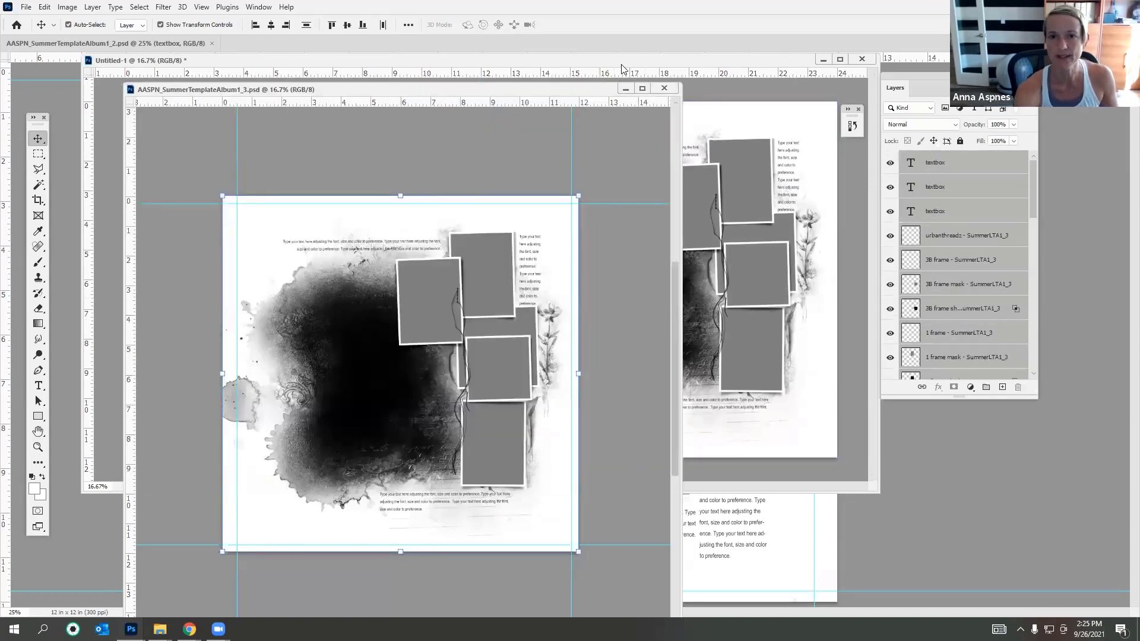
{"action": "left_click", "coordinate": [664, 89]}
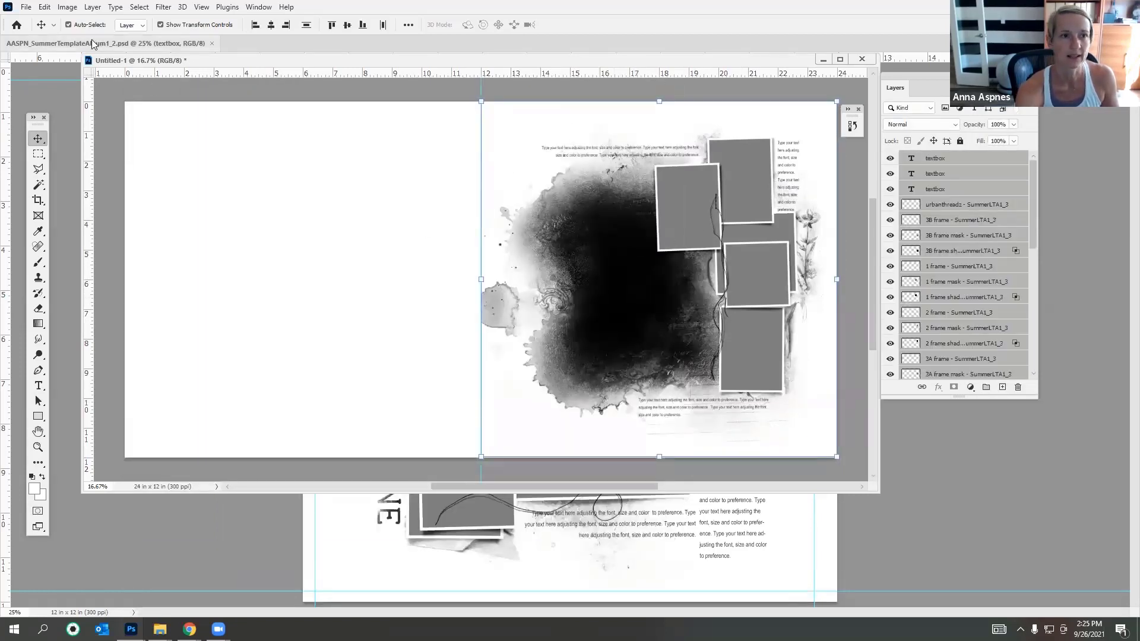
{"action": "left_click_drag", "start_coordinate": [96, 43], "coordinate": [525, 109]}
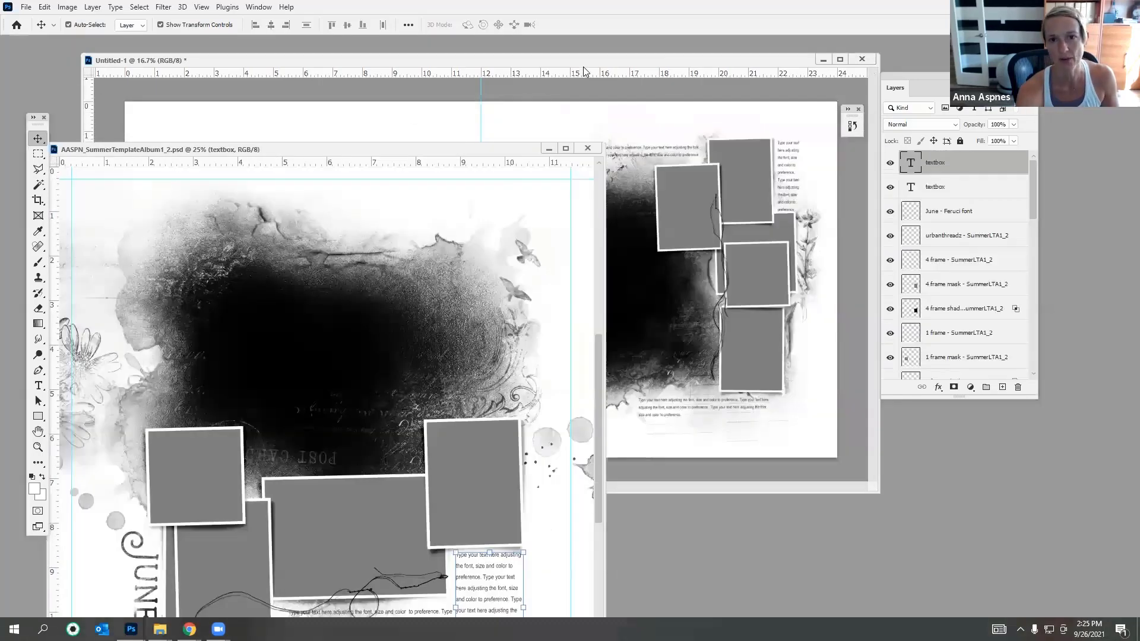
{"action": "left_click_drag", "start_coordinate": [503, 152], "coordinate": [562, 70]}
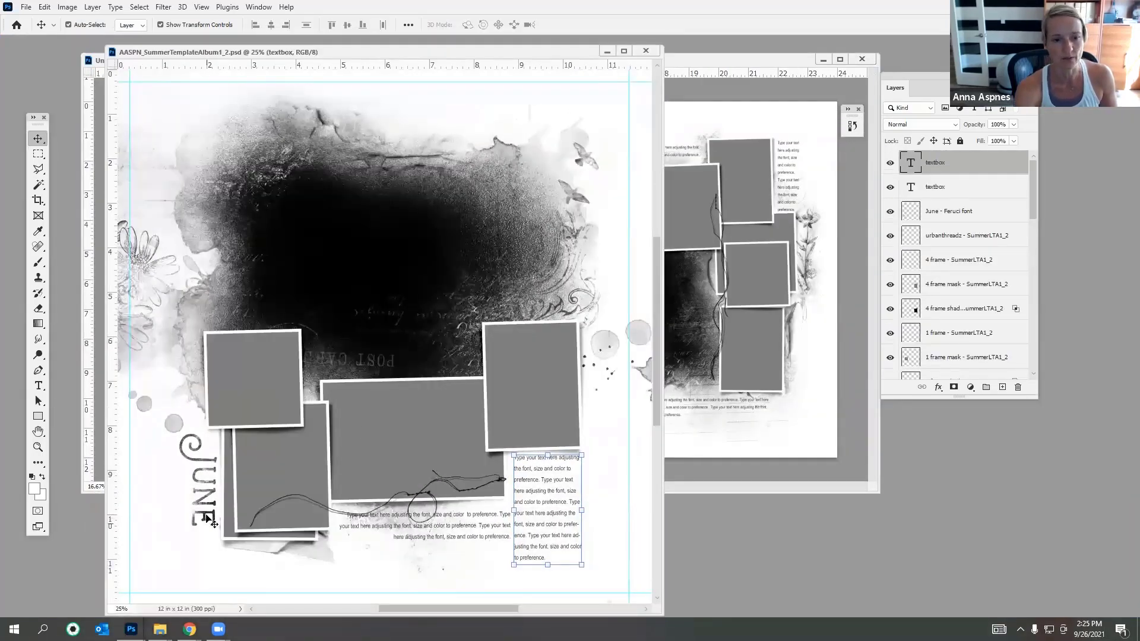
Step: Select all layers of AASPN_SummerTemplateAlbum1_2 and copy them onto the left page of the spread
{"action": "left_click_drag", "start_coordinate": [1033, 184], "coordinate": [968, 369]}
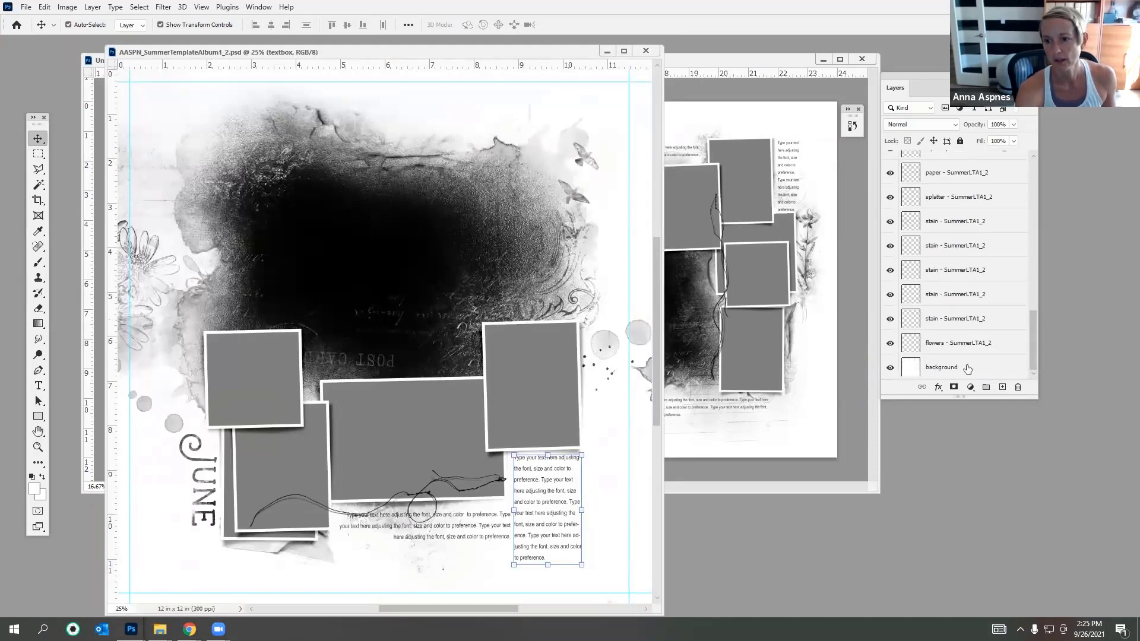
{"action": "key", "text": "ctrl+alt+a"}
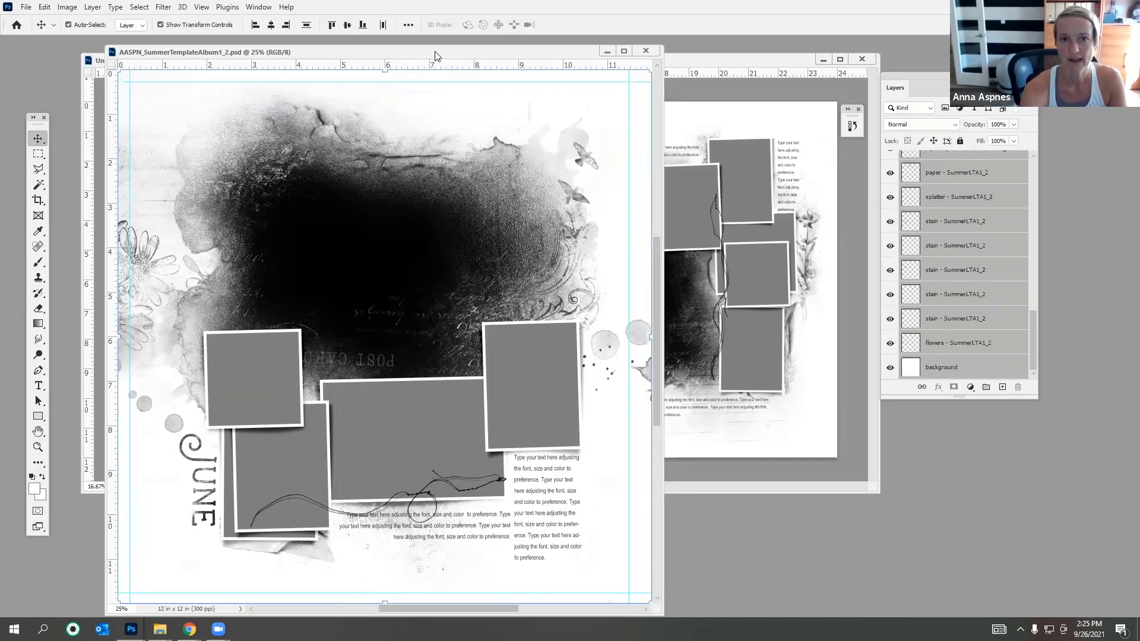
{"action": "left_click_drag", "start_coordinate": [436, 52], "coordinate": [487, 261]}
{"action": "left_click_drag", "start_coordinate": [440, 321], "coordinate": [352, 166]}
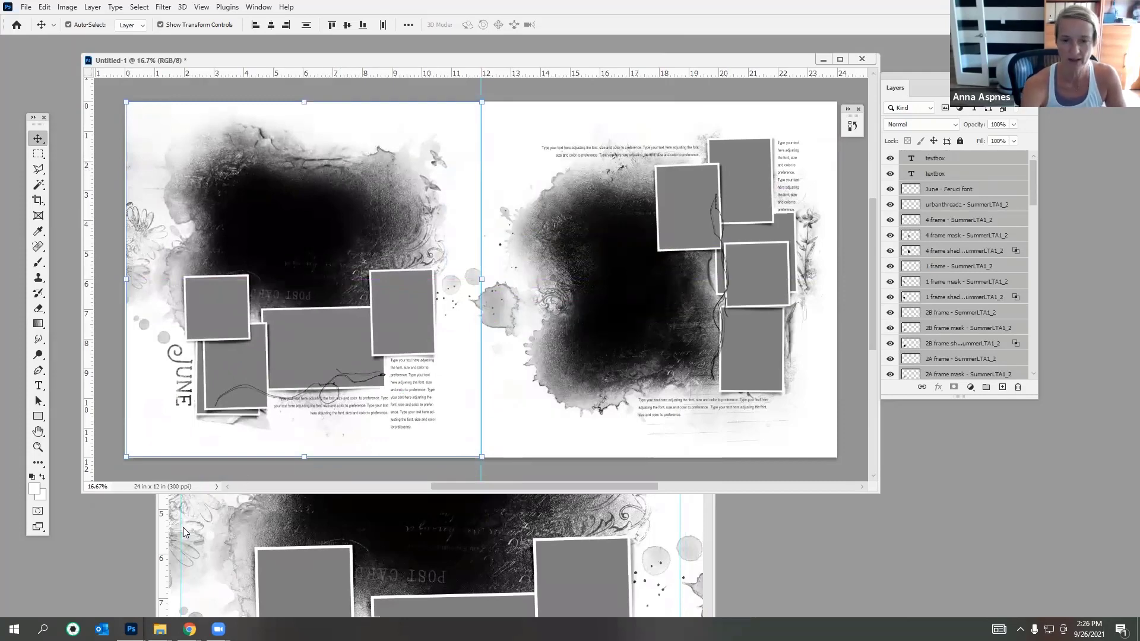
{"action": "key", "text": "Left"}
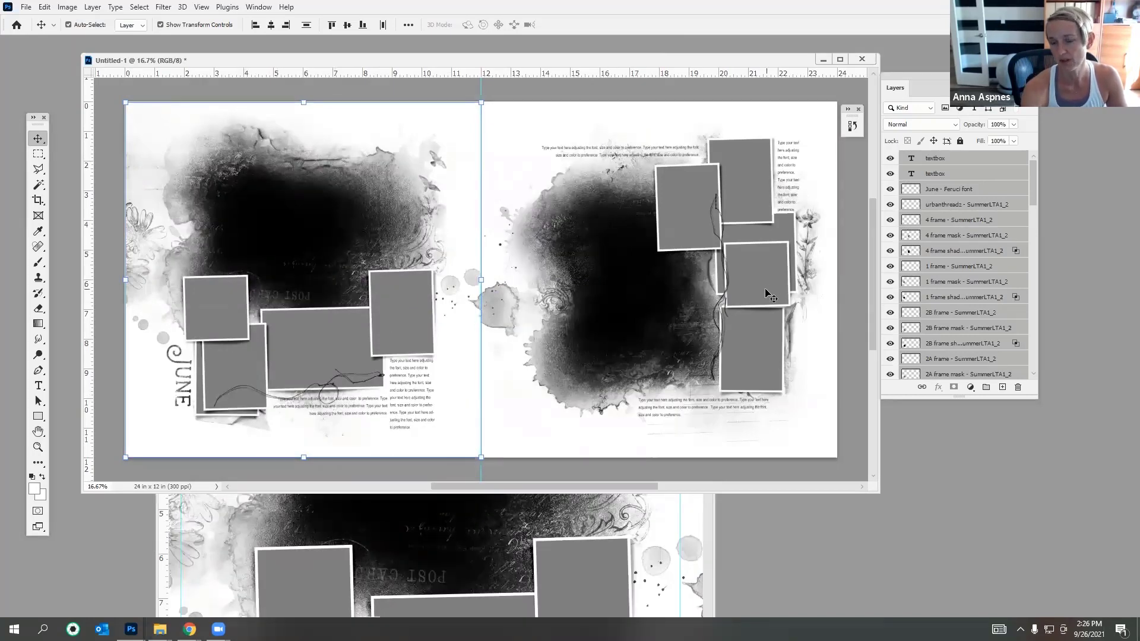
Step: Close AASPN_SummerTemplateAlbum1_2 and shift the copied layers flush with the left page's edges
{"action": "left_click", "coordinate": [653, 537]}
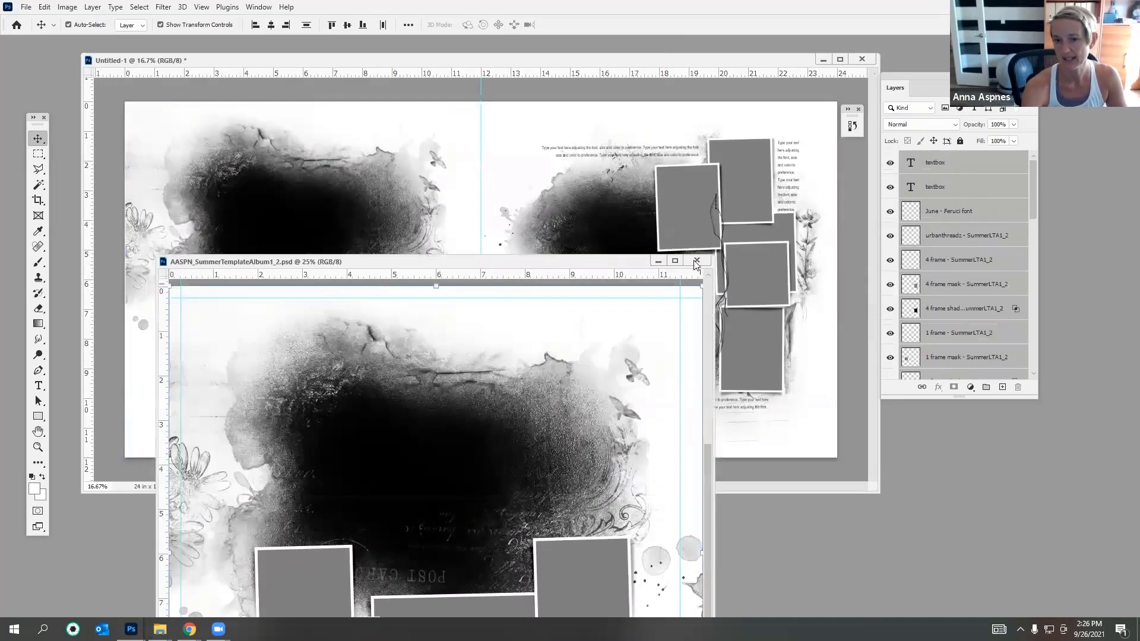
{"action": "left_click", "coordinate": [693, 259]}
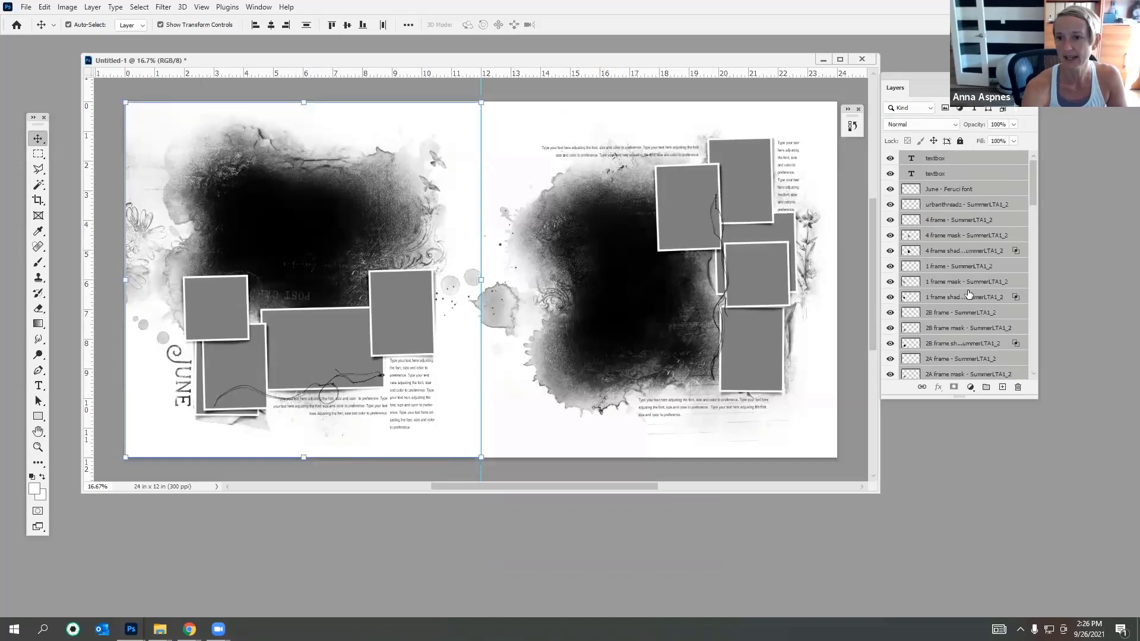
{"action": "left_click_drag", "start_coordinate": [430, 329], "coordinate": [430, 326]}
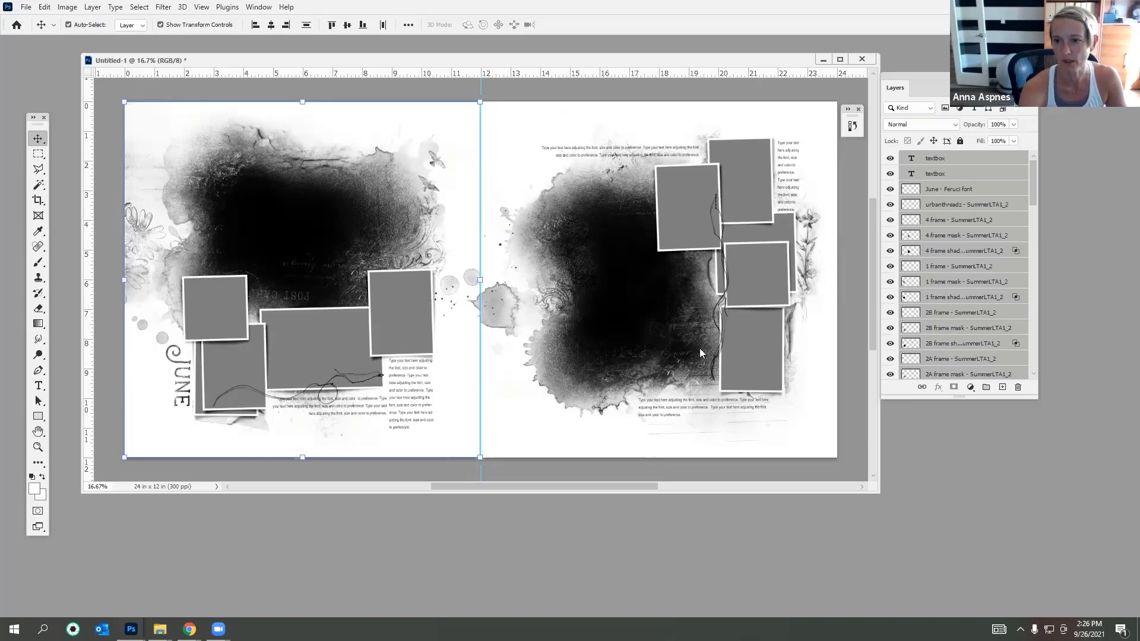
Step: Hide the June - Feruci font title and the birds - SummerLTA1_2 layer on the left page
{"action": "left_click", "coordinate": [943, 189]}
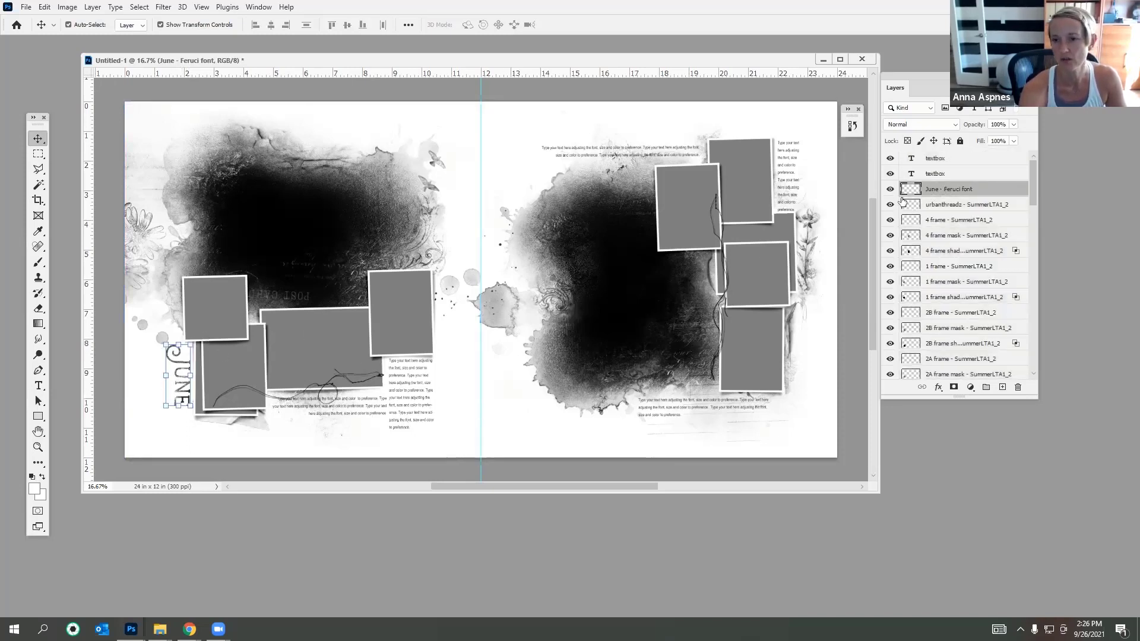
{"action": "left_click", "coordinate": [890, 189]}
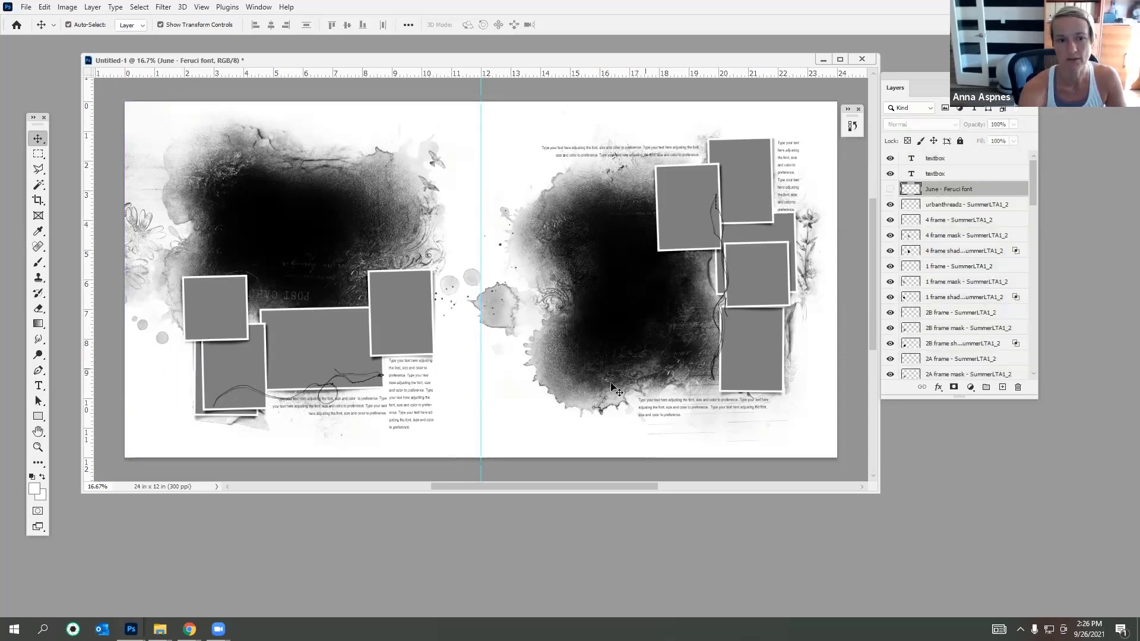
{"action": "left_click", "coordinate": [890, 188]}
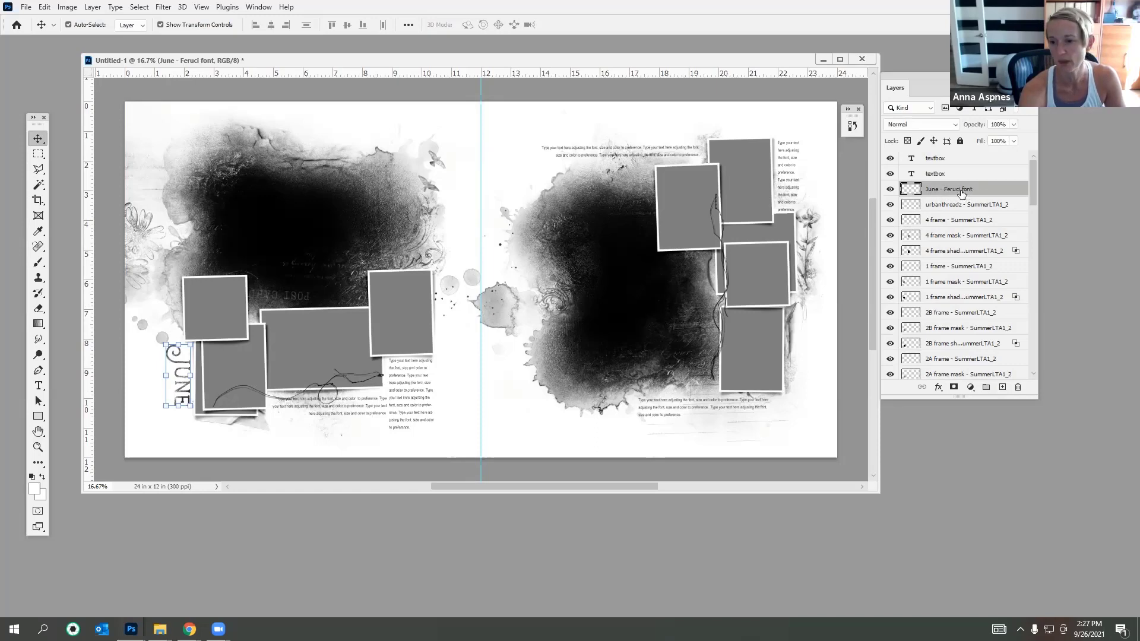
{"action": "left_click", "coordinate": [889, 189]}
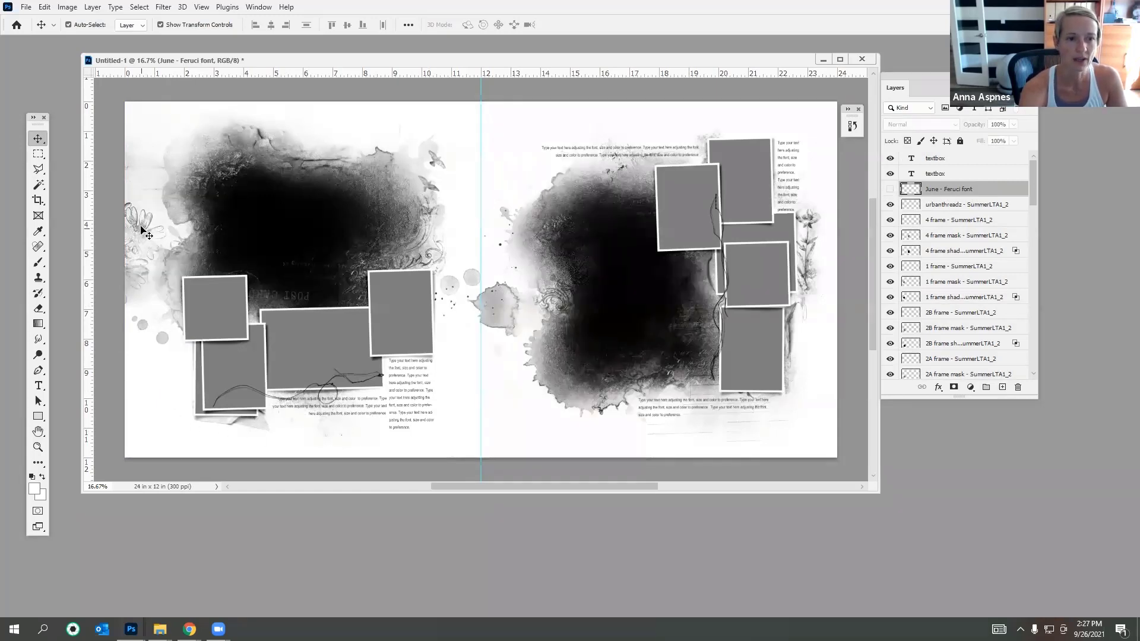
{"action": "left_click", "coordinate": [440, 165]}
{"action": "left_click", "coordinate": [434, 168]}
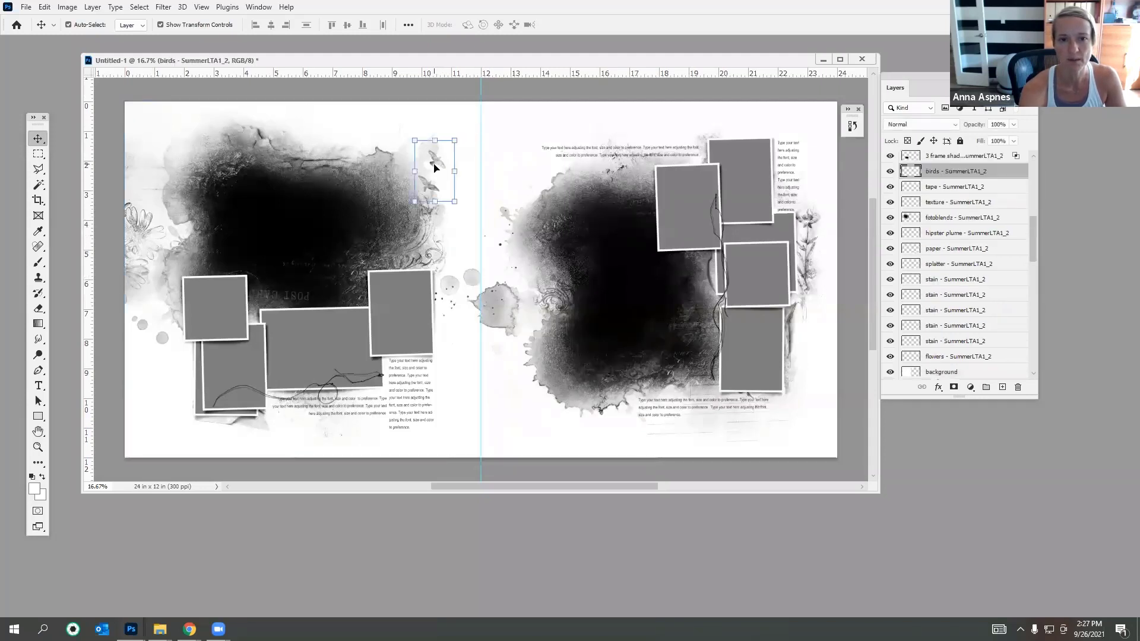
{"action": "left_click", "coordinate": [890, 172]}
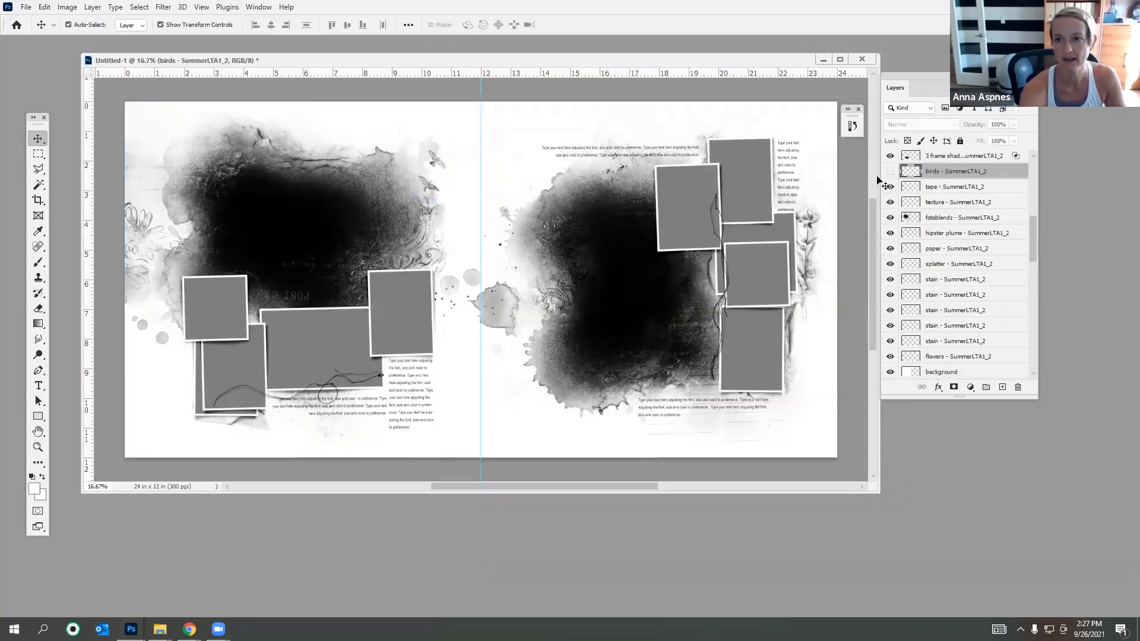
Step: Hide the flowers - SummerLTA1_2 and hipster plume - SummerLTA1_2 layers on the left page
{"action": "left_click", "coordinate": [142, 228]}
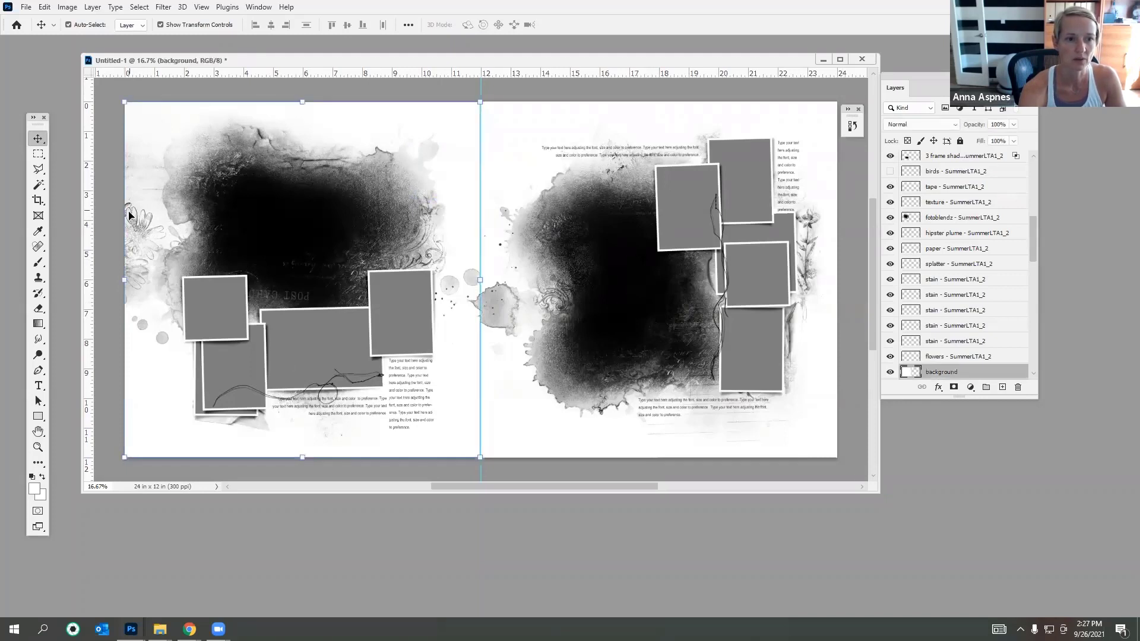
{"action": "left_click", "coordinate": [133, 223]}
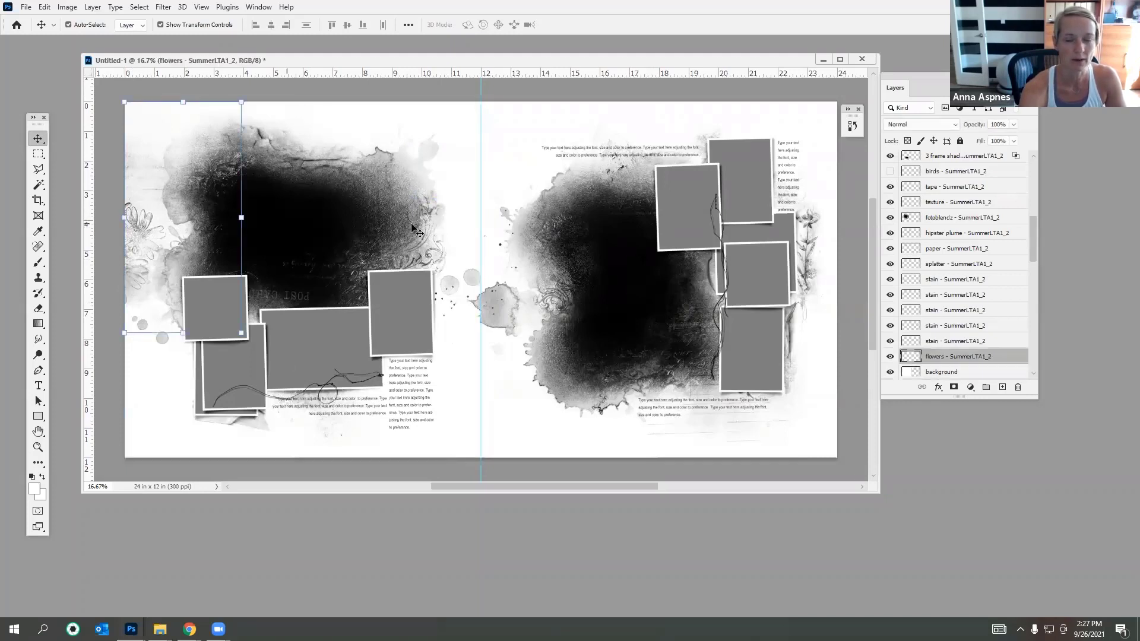
{"action": "left_click", "coordinate": [891, 357]}
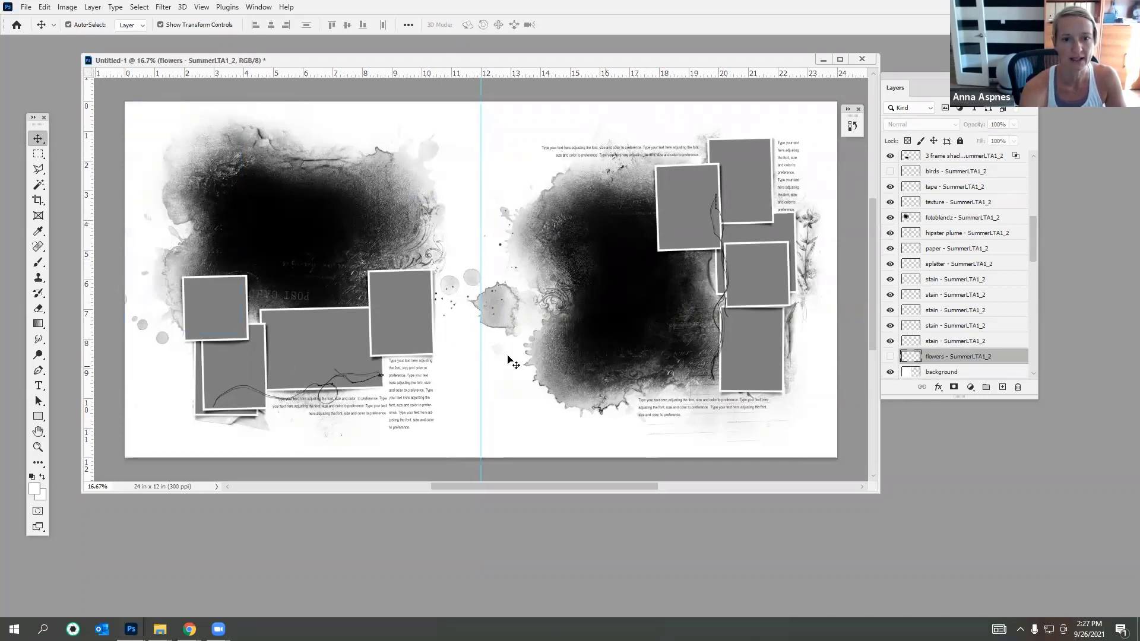
{"action": "left_click", "coordinate": [433, 261]}
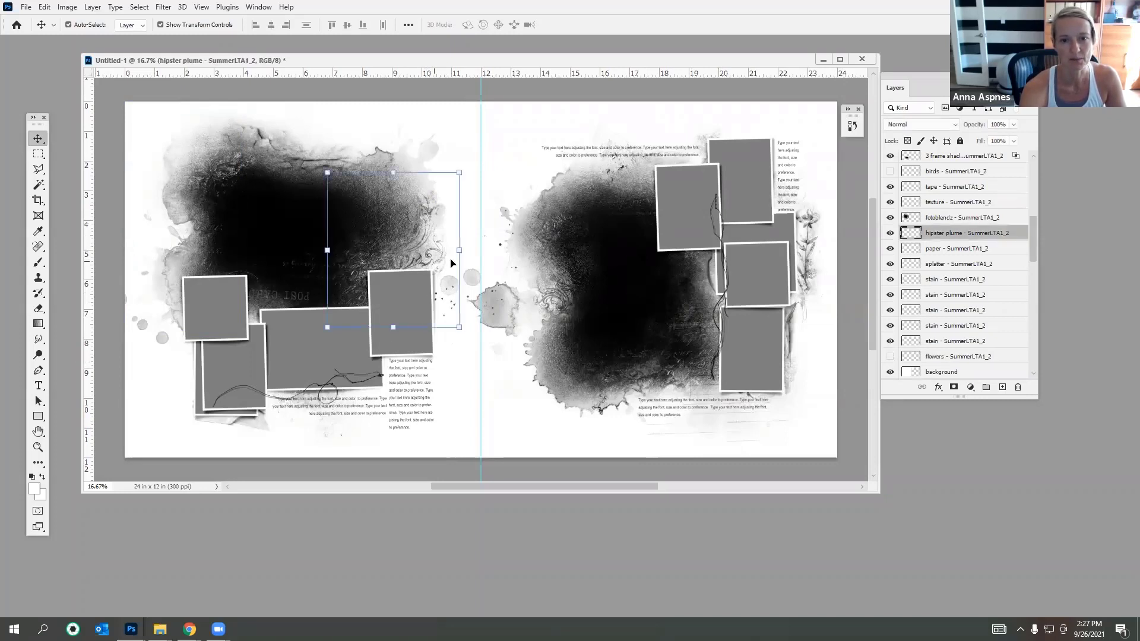
{"action": "left_click", "coordinate": [890, 234]}
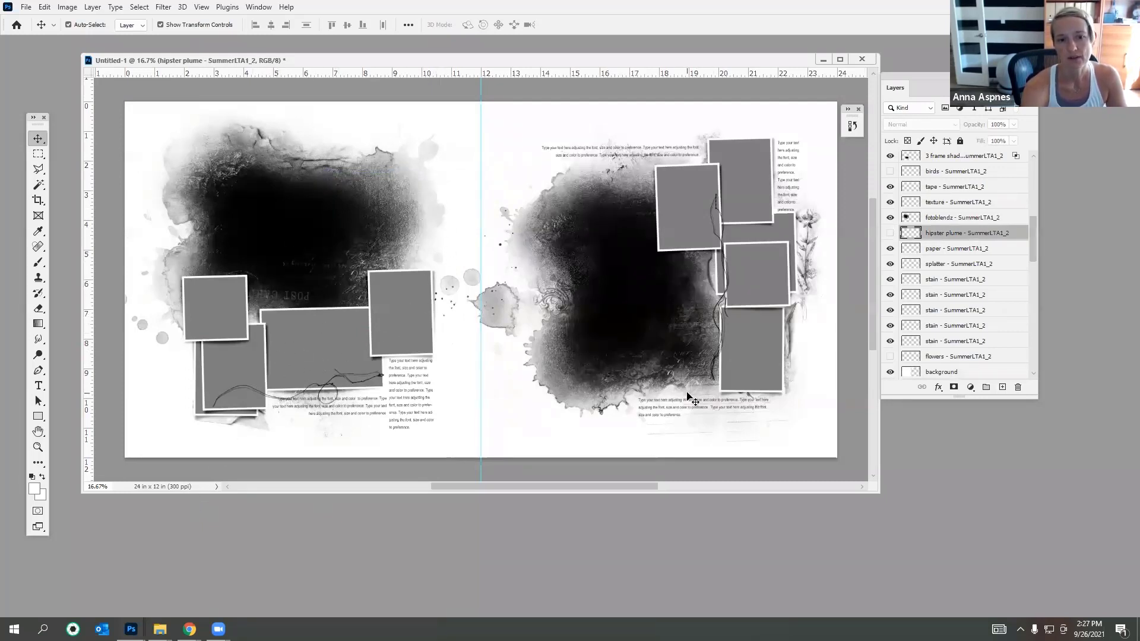
Step: Move the 1 frame - SummerLTA1_2 frame, mask and shadow together slightly up and rotate them by about 1 degree
{"action": "left_click", "coordinate": [213, 296]}
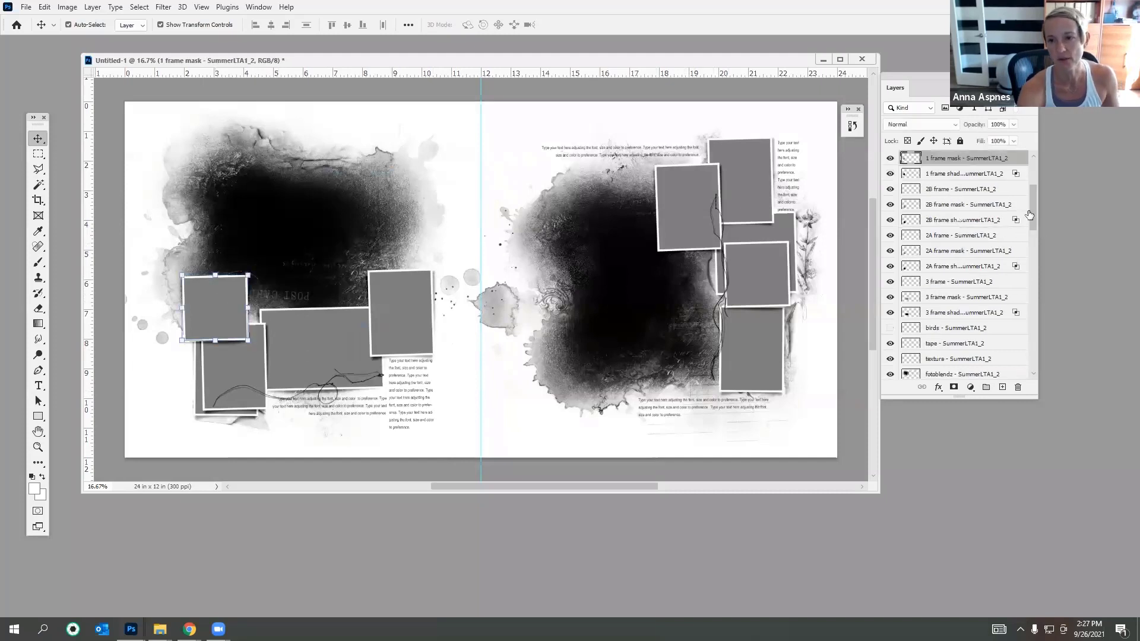
{"action": "scroll", "coordinate": [1030, 213], "scroll_direction": "up", "scroll_amount": 3}
{"action": "left_click", "coordinate": [943, 239]}
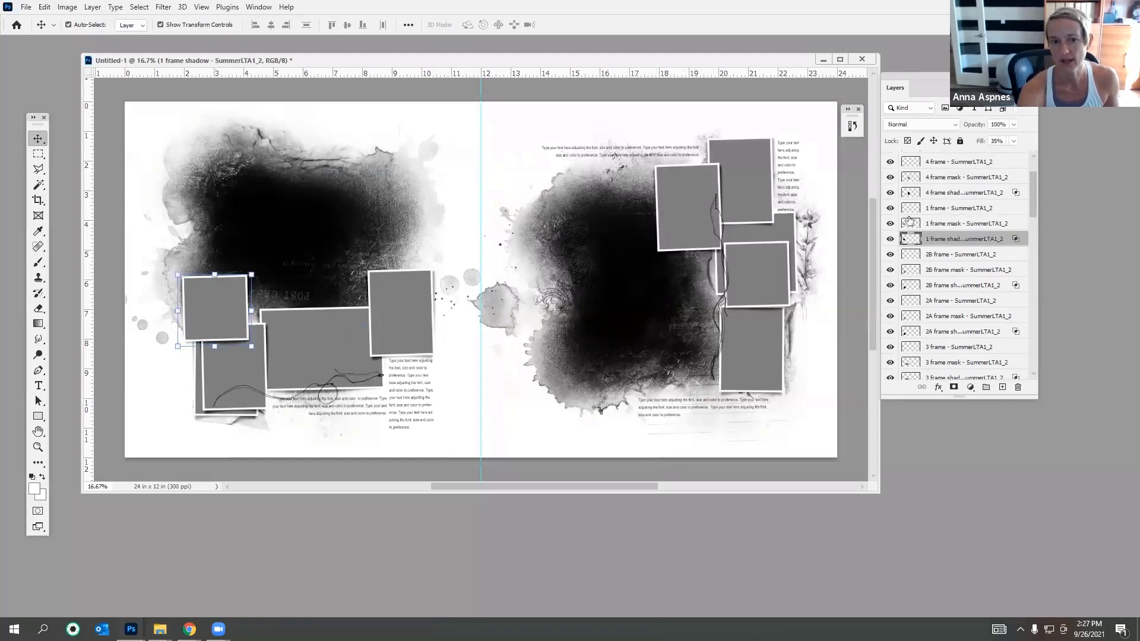
{"action": "left_click", "coordinate": [956, 208], "text": "shift"}
{"action": "mouse_move", "coordinate": [215, 300]}
{"action": "left_mouse_down"}
{"action": "mouse_move", "coordinate": [199, 279]}
{"action": "mouse_move", "coordinate": [202, 297]}
{"action": "mouse_move", "coordinate": [231, 285]}
{"action": "left_mouse_up"}
{"action": "key", "text": "ctrl+t"}
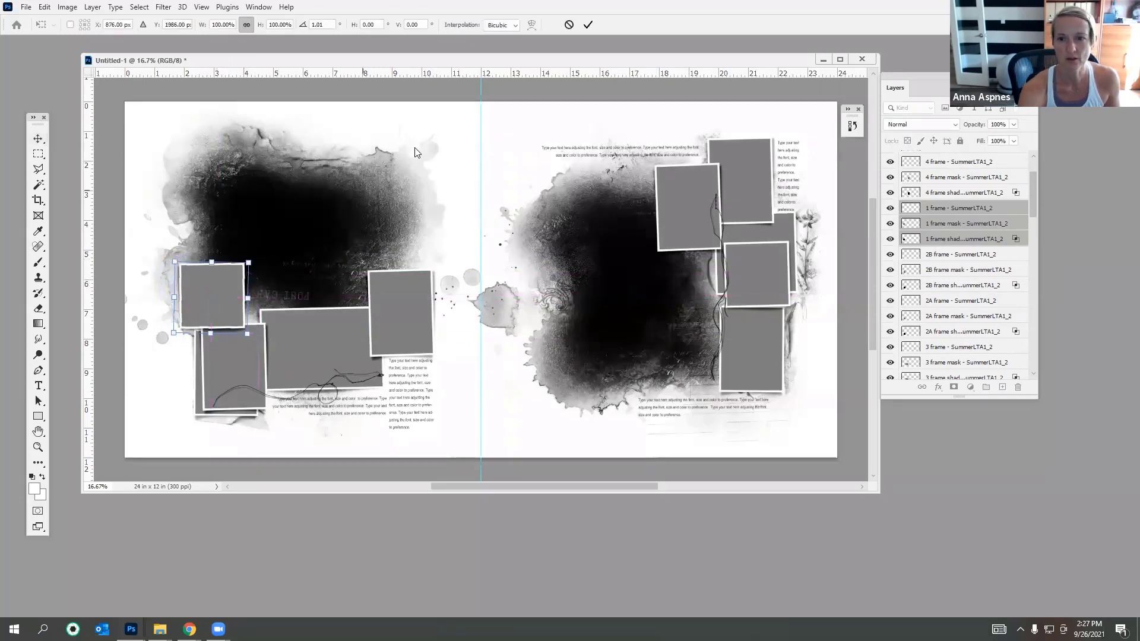
{"action": "left_click", "coordinate": [588, 26]}
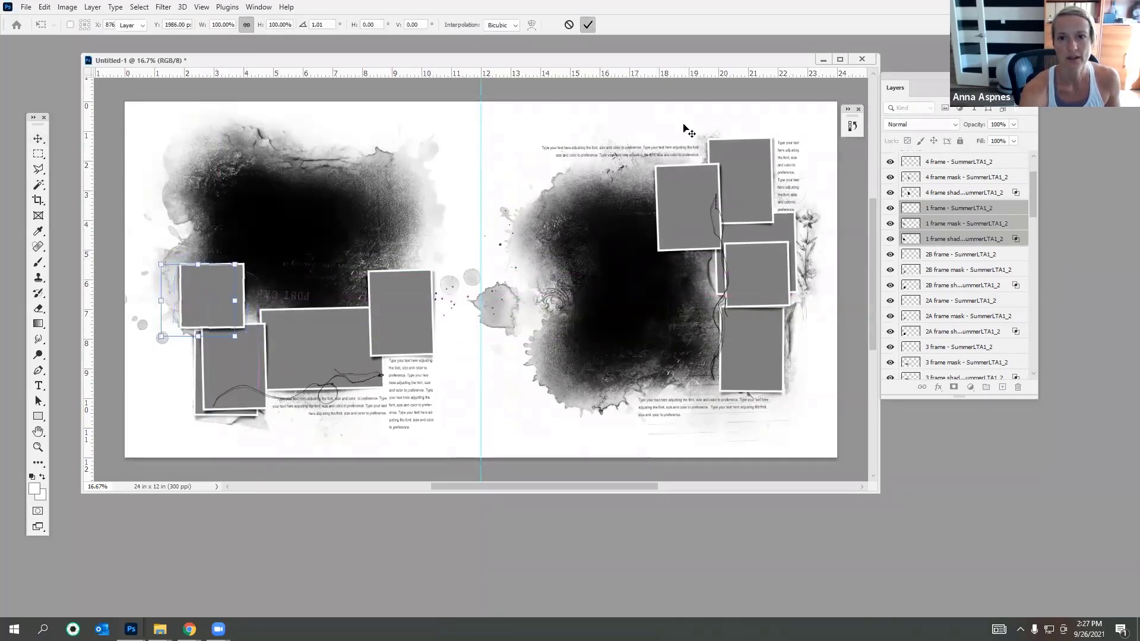
Step: Duplicate the 3A frame - SummerLTA1_3 frame, mask and shadow layers and place the copy over the 1 frame on the left page
{"action": "left_click", "coordinate": [749, 225]}
{"action": "left_click_drag", "start_coordinate": [1036, 287], "coordinate": [1040, 300]}
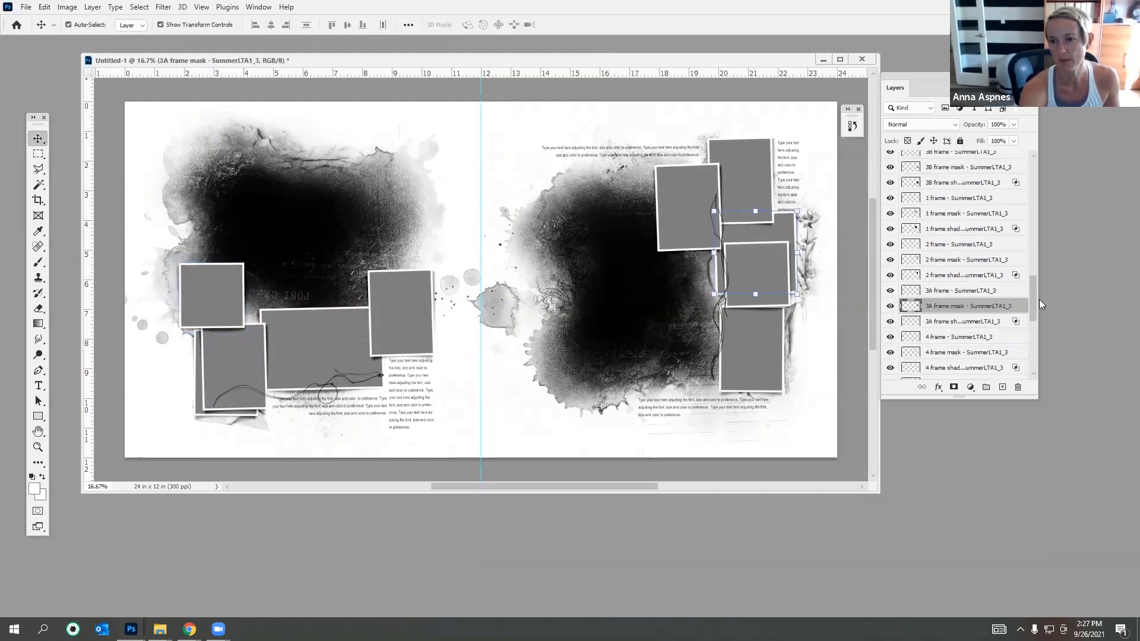
{"action": "left_click", "coordinate": [959, 289]}
{"action": "left_click", "coordinate": [975, 316], "text": "shift"}
{"action": "key", "text": "ctrl+j"}
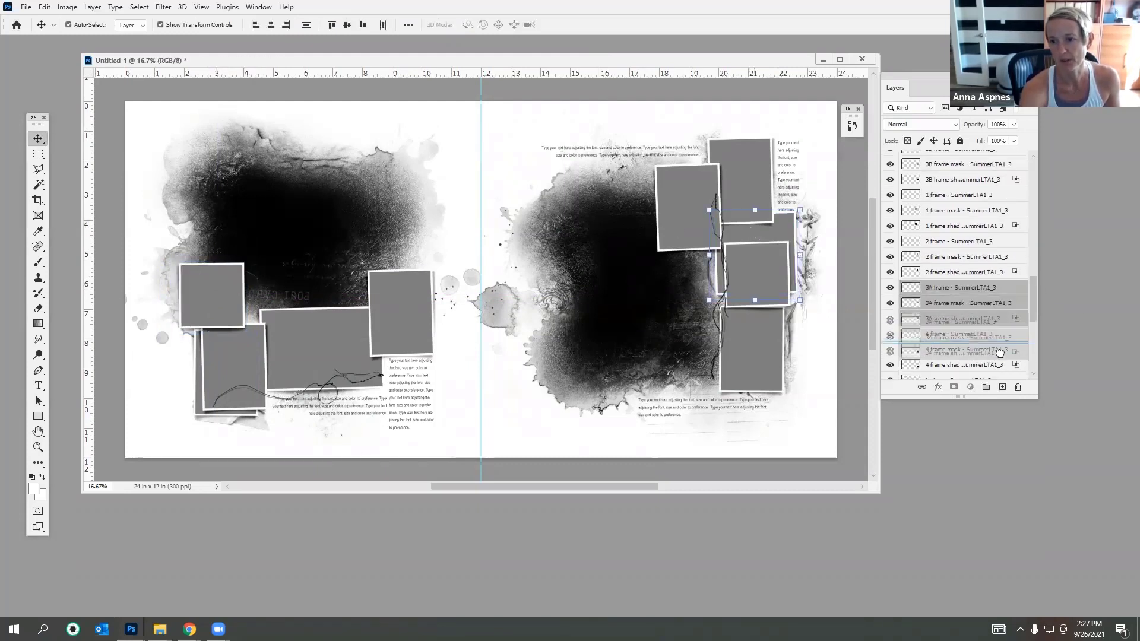
{"action": "left_click_drag", "start_coordinate": [771, 227], "coordinate": [219, 268]}
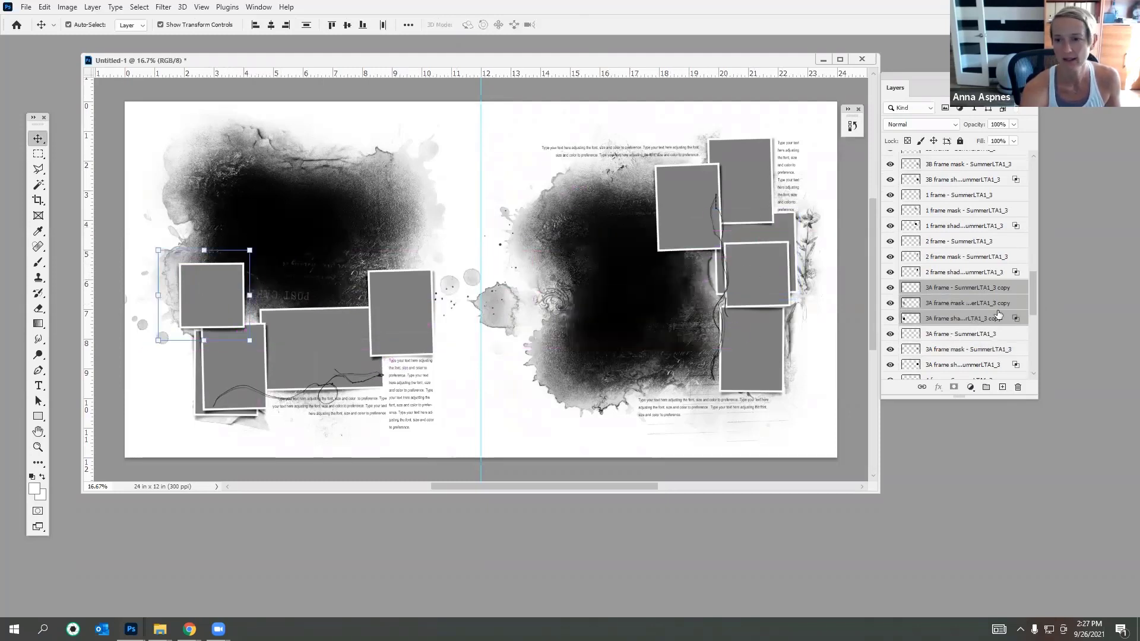
Step: Delete the two templates' background layers, keeping only the locked Background
{"action": "left_click_drag", "start_coordinate": [1032, 299], "coordinate": [1031, 350]}
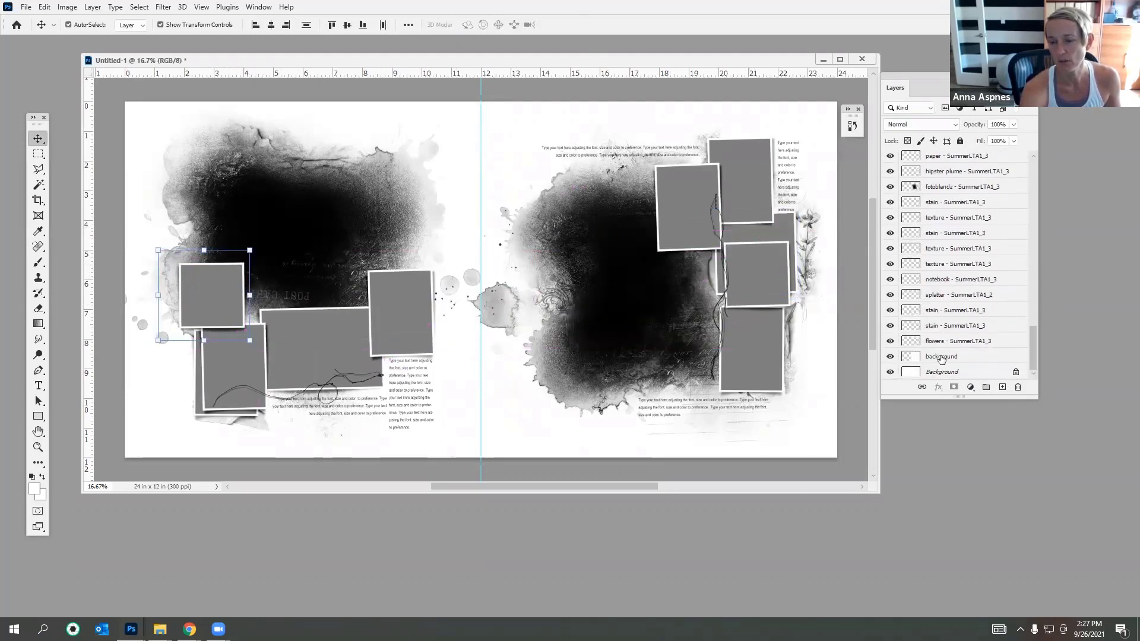
{"action": "left_click", "coordinate": [942, 358]}
{"action": "left_click_drag", "start_coordinate": [942, 359], "coordinate": [1018, 389]}
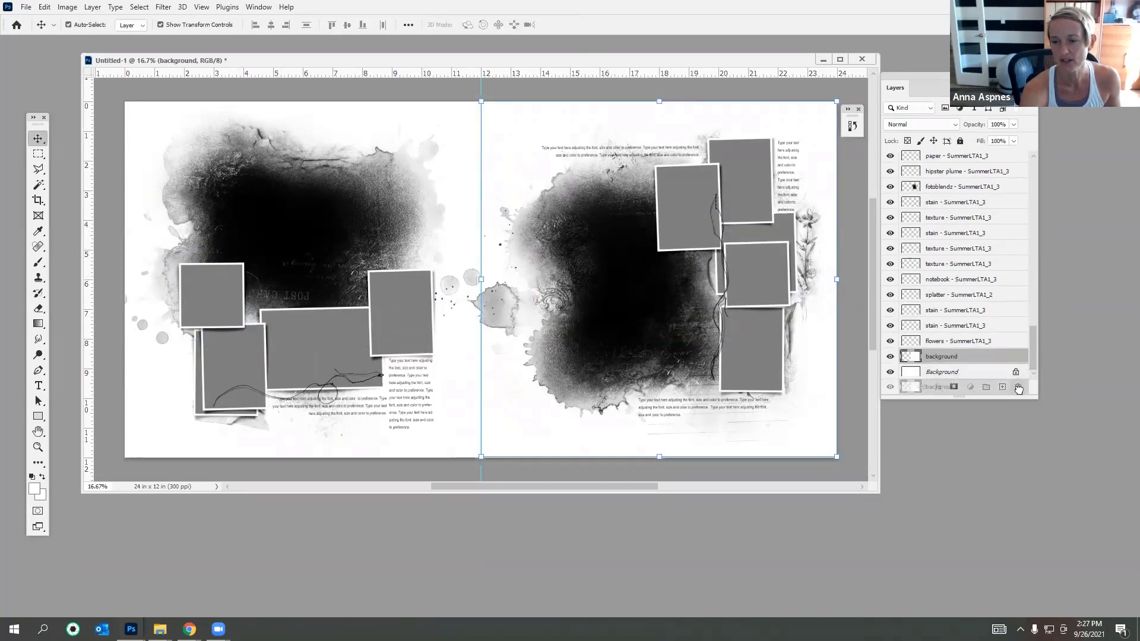
{"action": "left_click_drag", "start_coordinate": [1019, 388], "coordinate": [1043, 263]}
{"action": "left_click_drag", "start_coordinate": [931, 295], "coordinate": [1017, 387]}
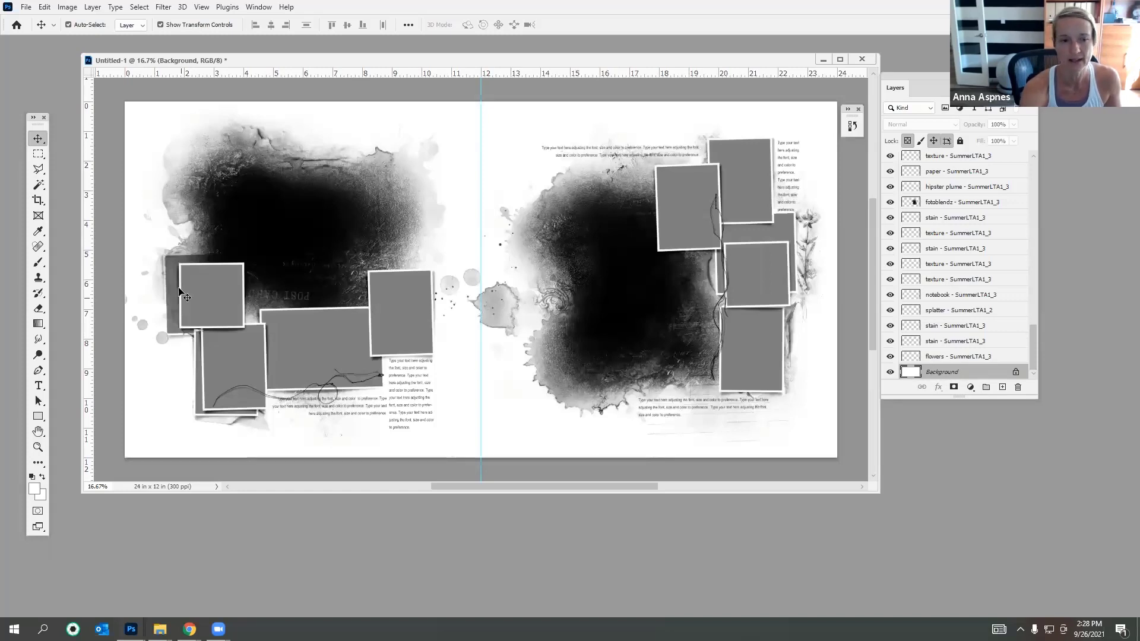
Step: Restack the three 3A frame copy layers directly below urbanthreadz - SummerLTA1_2 and shift the frame slightly right on the left page
{"action": "left_click", "coordinate": [177, 338]}
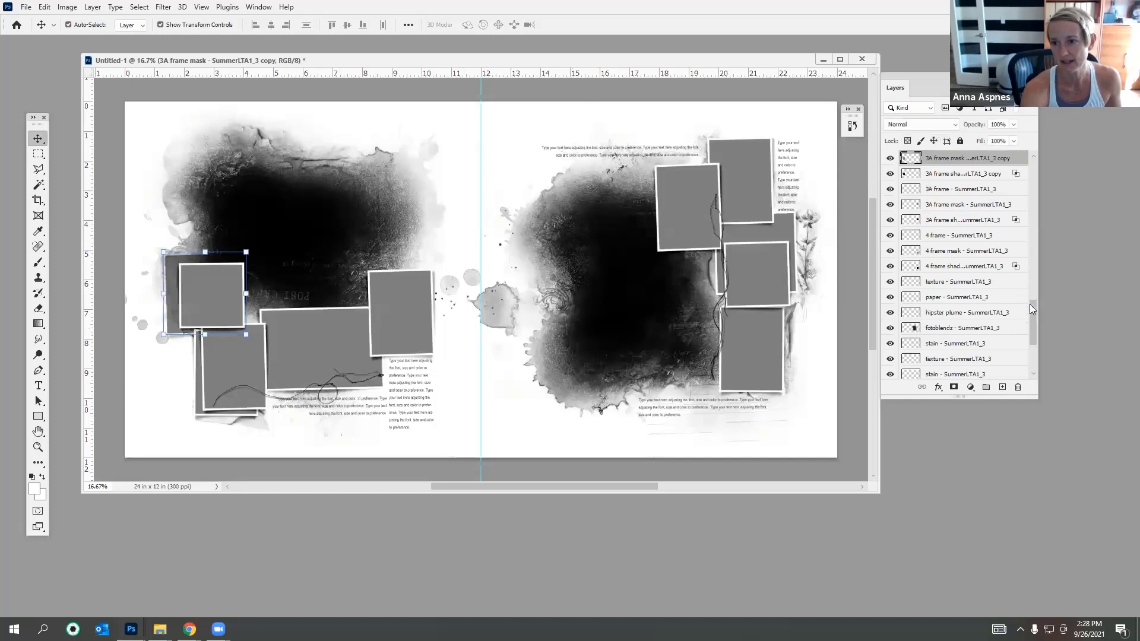
{"action": "left_click_drag", "start_coordinate": [1034, 306], "coordinate": [1034, 288]}
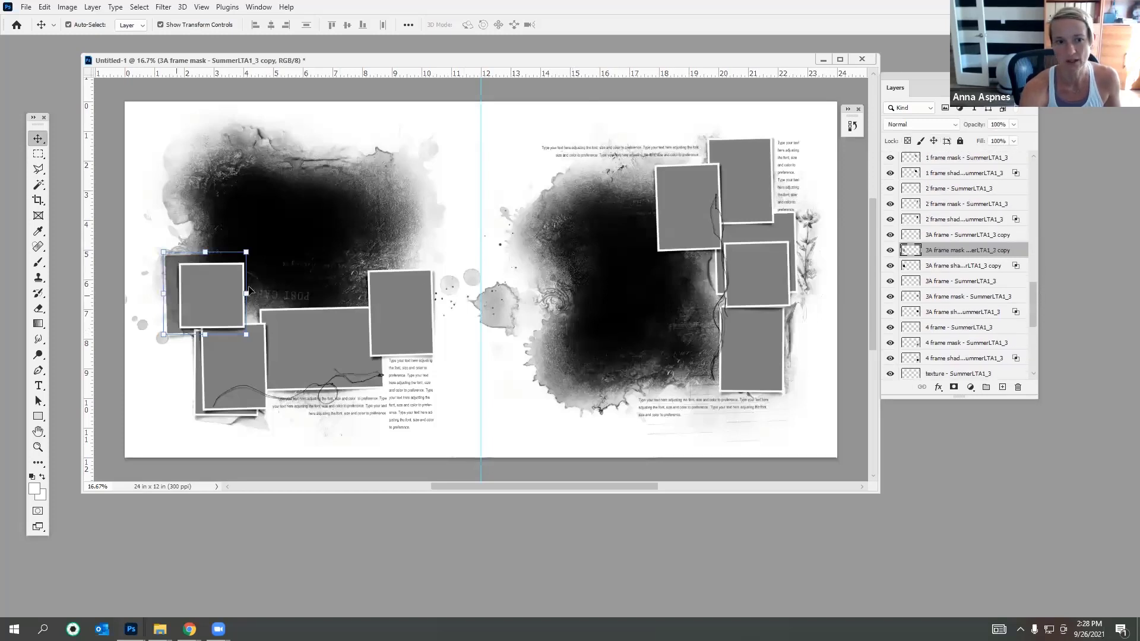
{"action": "left_click", "coordinate": [935, 267]}
{"action": "left_click", "coordinate": [936, 236], "text": "shift"}
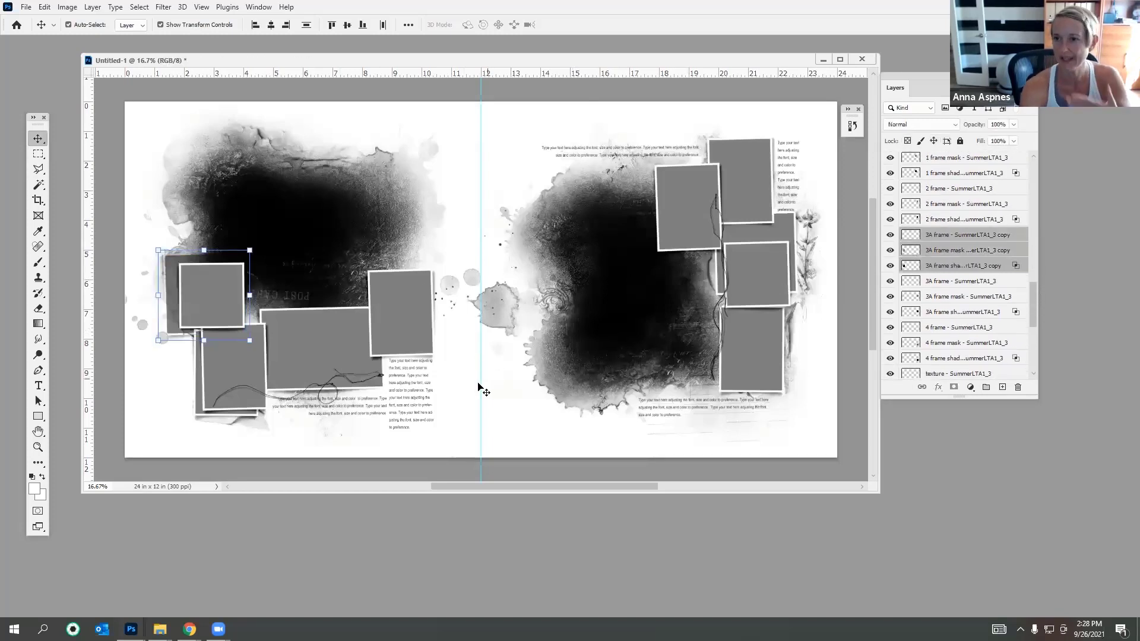
{"action": "left_click_drag", "start_coordinate": [948, 267], "coordinate": [941, 203]}
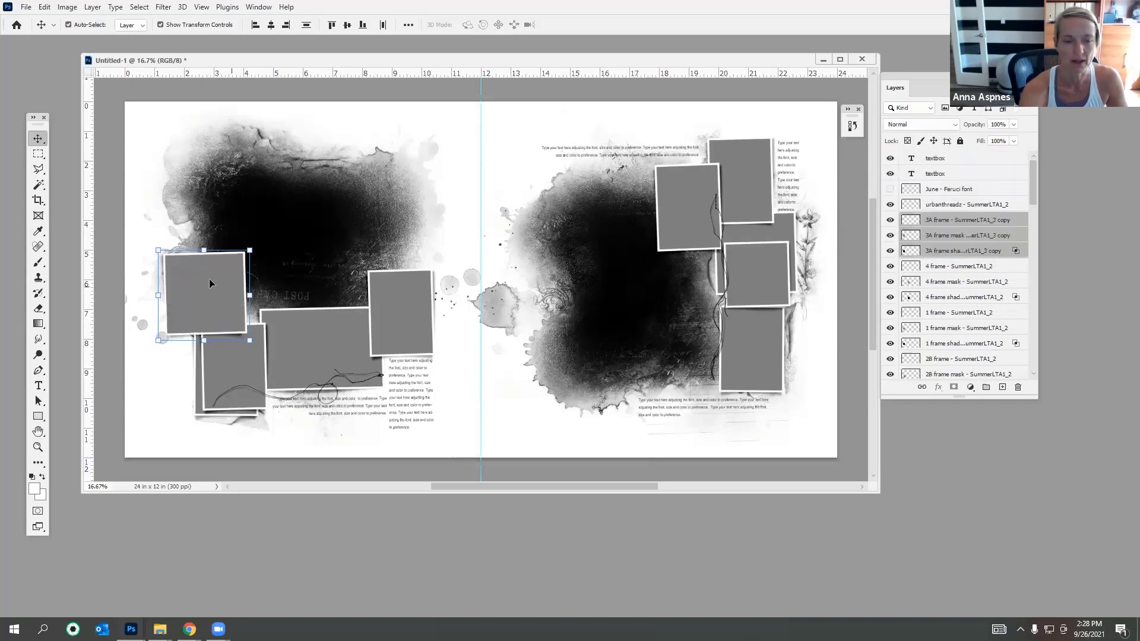
{"action": "mouse_move", "coordinate": [209, 279]}
{"action": "left_mouse_down"}
{"action": "mouse_move", "coordinate": [251, 230]}
{"action": "mouse_move", "coordinate": [294, 210]}
{"action": "mouse_move", "coordinate": [217, 295]}
{"action": "left_mouse_up"}
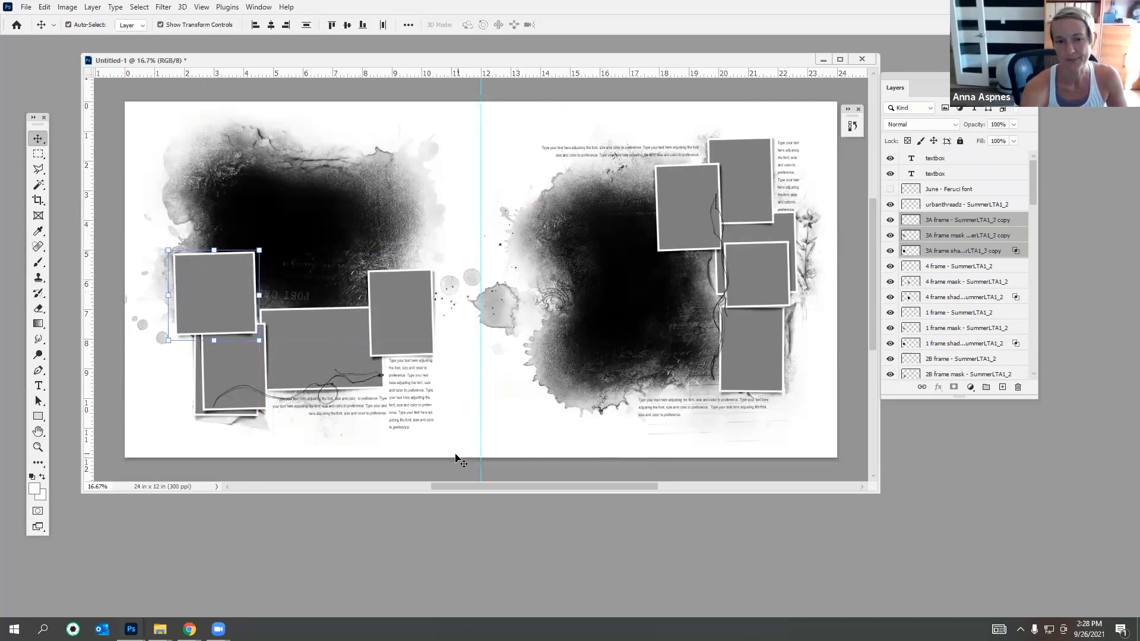
Step: Duplicate the 4 frame - SummerLTA1_2 frame, mask and shadow layers on the left page
{"action": "left_click", "coordinate": [398, 286]}
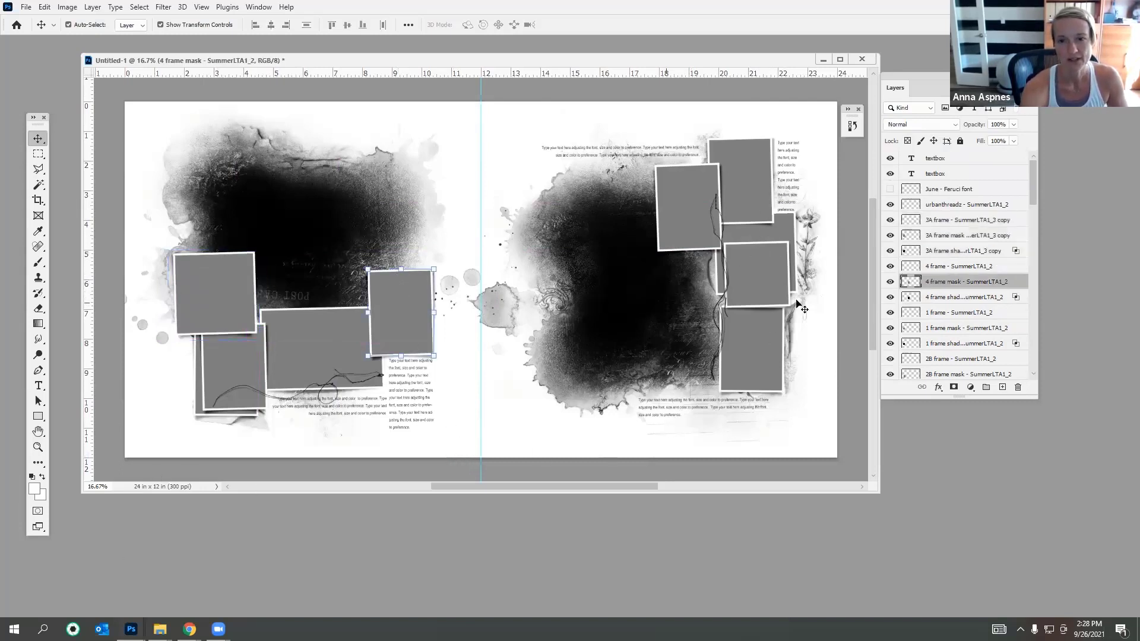
{"action": "left_click", "coordinate": [950, 295], "text": "shift"}
{"action": "left_click", "coordinate": [957, 266], "text": "shift"}
{"action": "left_click_drag", "start_coordinate": [967, 284], "coordinate": [1003, 387]}
{"action": "left_click_drag", "start_coordinate": [444, 264], "coordinate": [454, 359]}
{"action": "left_click", "coordinate": [569, 25]}
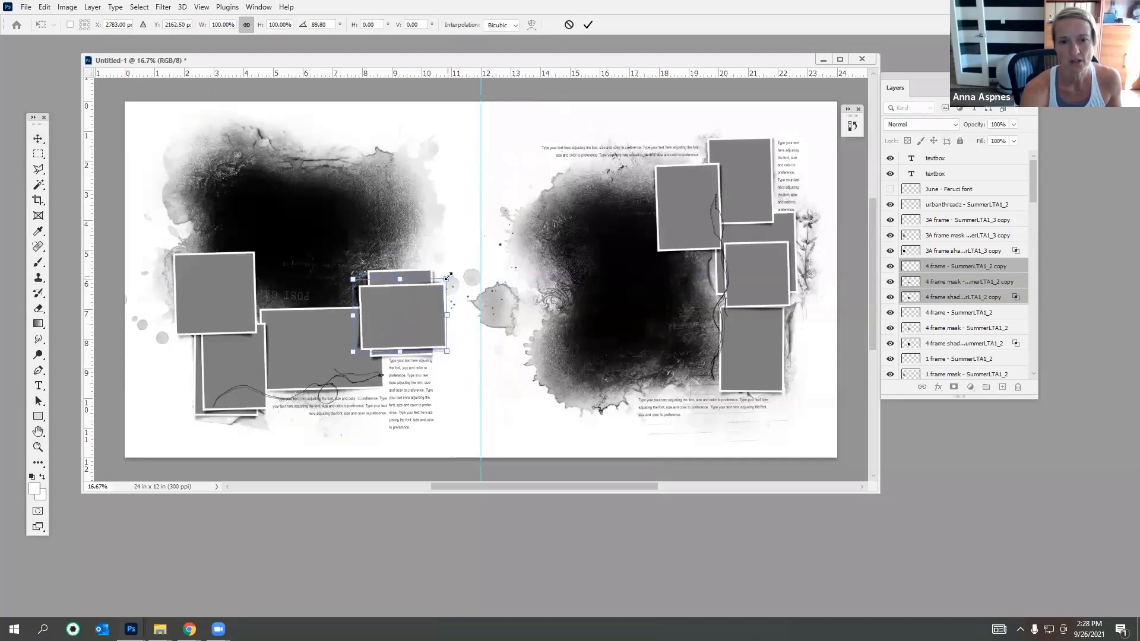
{"action": "left_click_drag", "start_coordinate": [447, 277], "coordinate": [422, 299]}
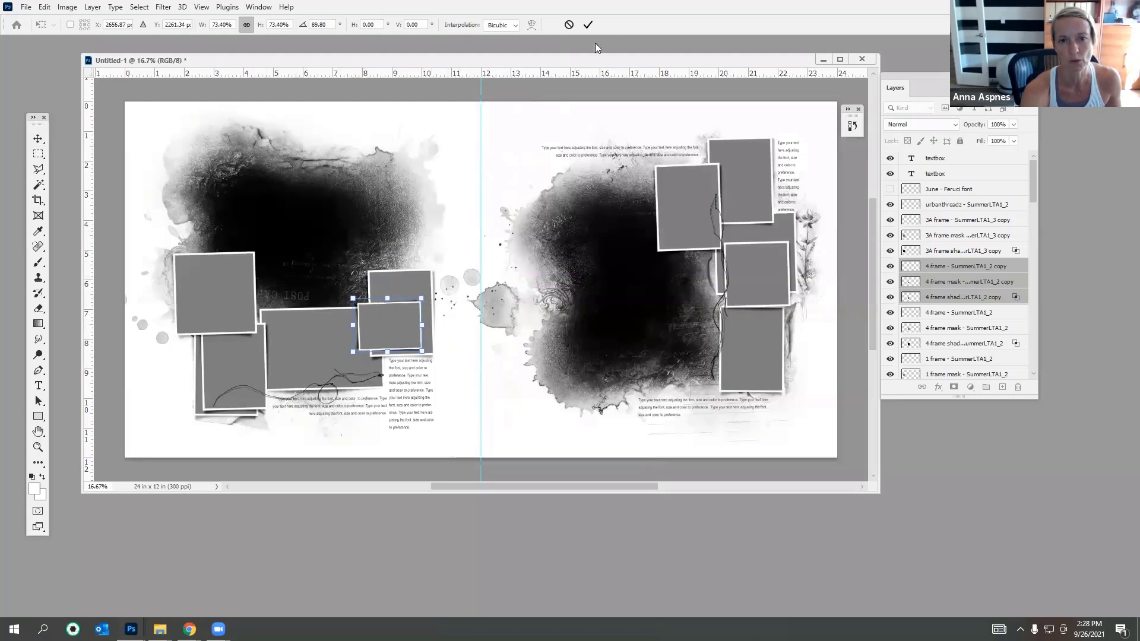
{"action": "left_click", "coordinate": [569, 25]}
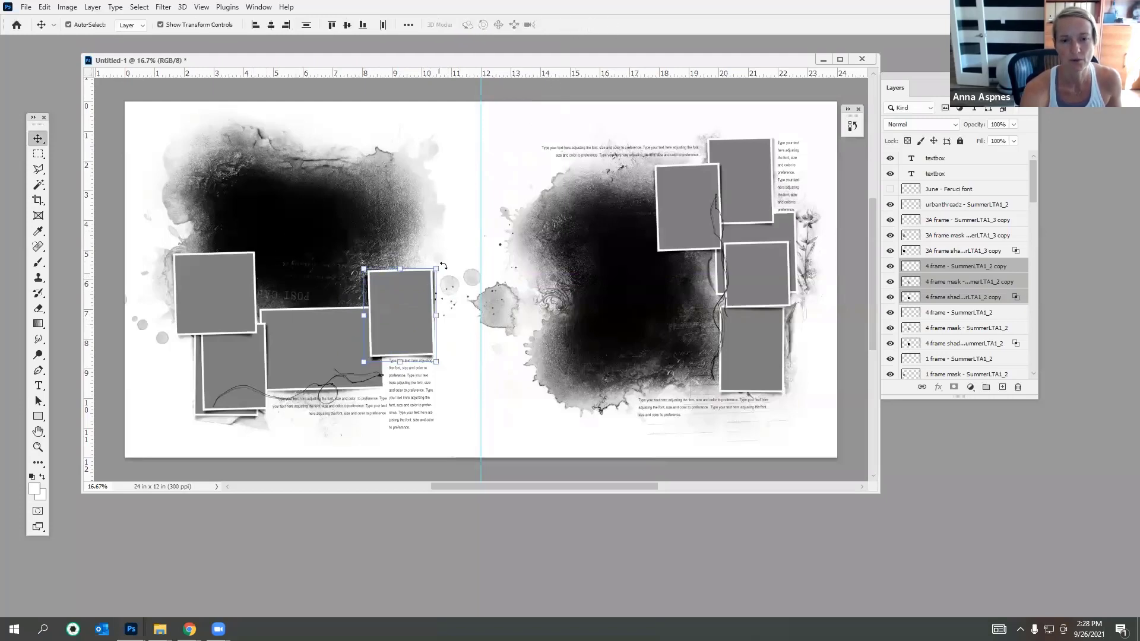
Step: Rotate the copied 4 frame about 89.5 degrees clockwise into landscape orientation and shift it slightly up and left
{"action": "left_click_drag", "start_coordinate": [443, 266], "coordinate": [459, 364]}
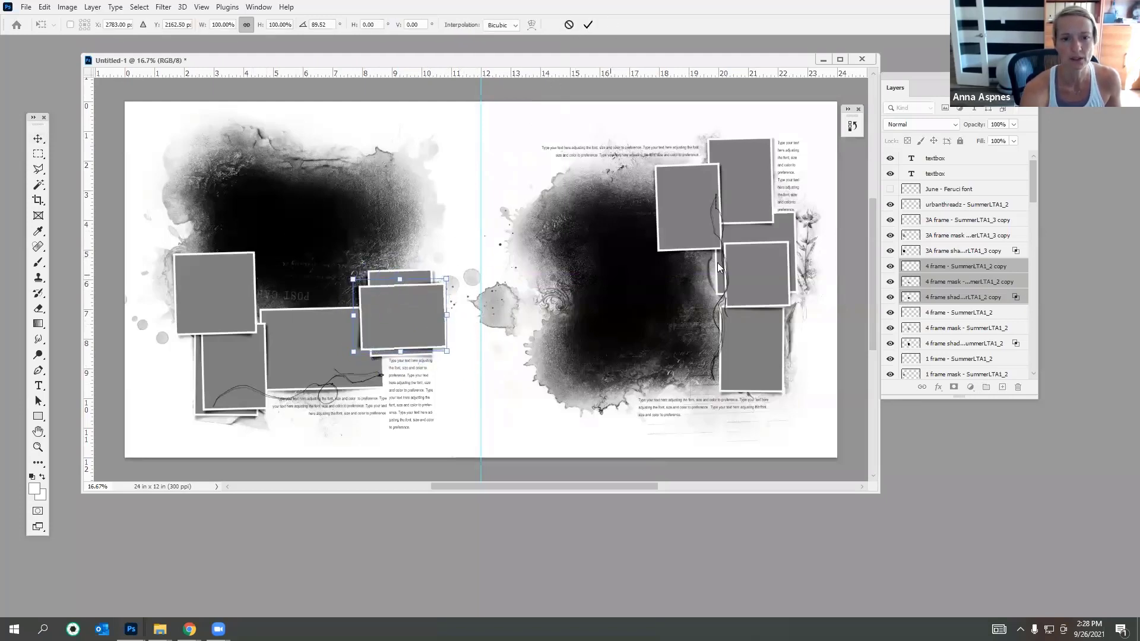
{"action": "mouse_move", "coordinate": [396, 292]}
{"action": "left_mouse_down"}
{"action": "mouse_move", "coordinate": [372, 293]}
{"action": "mouse_move", "coordinate": [401, 304]}
{"action": "left_mouse_up"}
{"action": "left_click", "coordinate": [588, 27]}
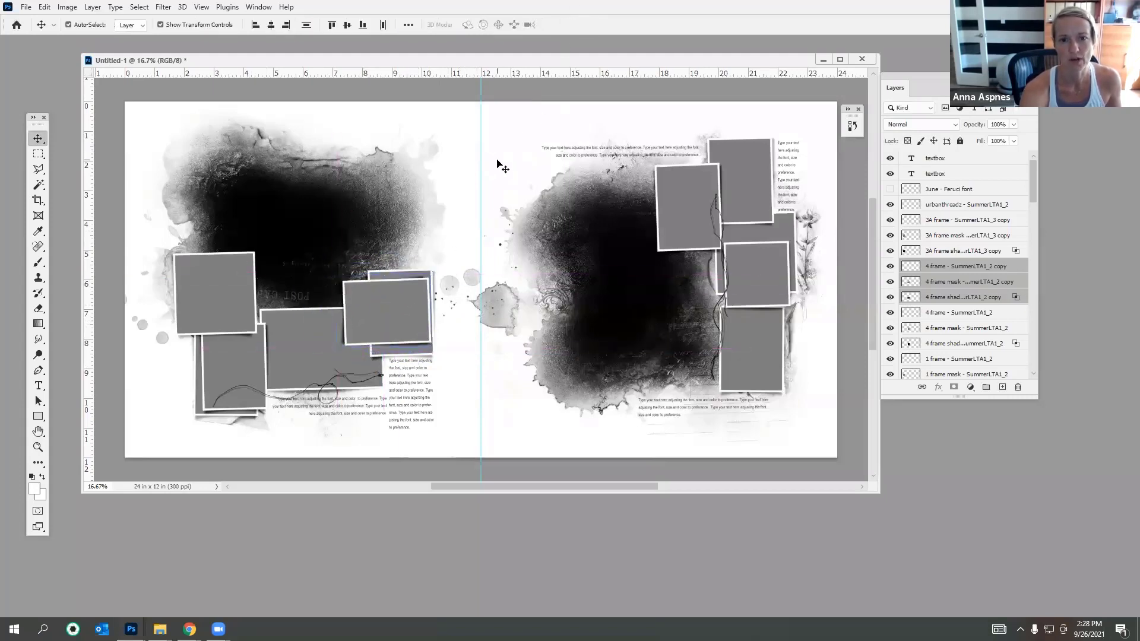
Step: Hide the original 4 frame - SummerLTA1_2 frame, mask and shadow layers
{"action": "left_click", "coordinate": [470, 217]}
{"action": "left_click", "coordinate": [411, 276]}
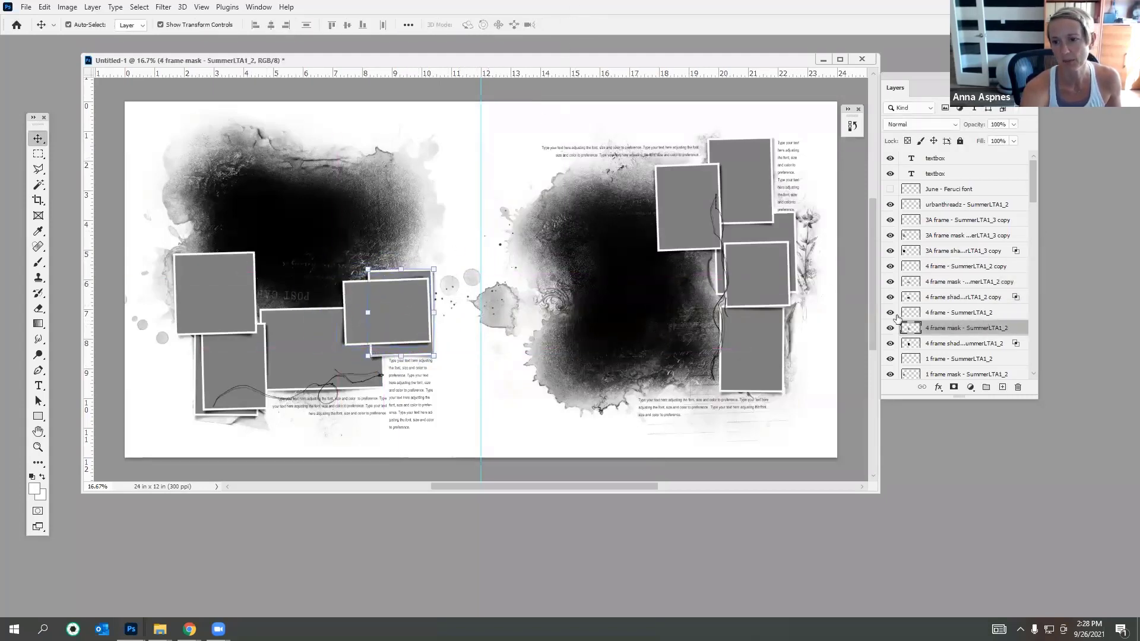
{"action": "left_click_drag", "start_coordinate": [890, 328], "coordinate": [890, 343]}
Step: Move the copied 4 frame with its mask and shadow slightly down and right, and rotate it by -0.43 degrees
{"action": "left_click", "coordinate": [410, 321]}
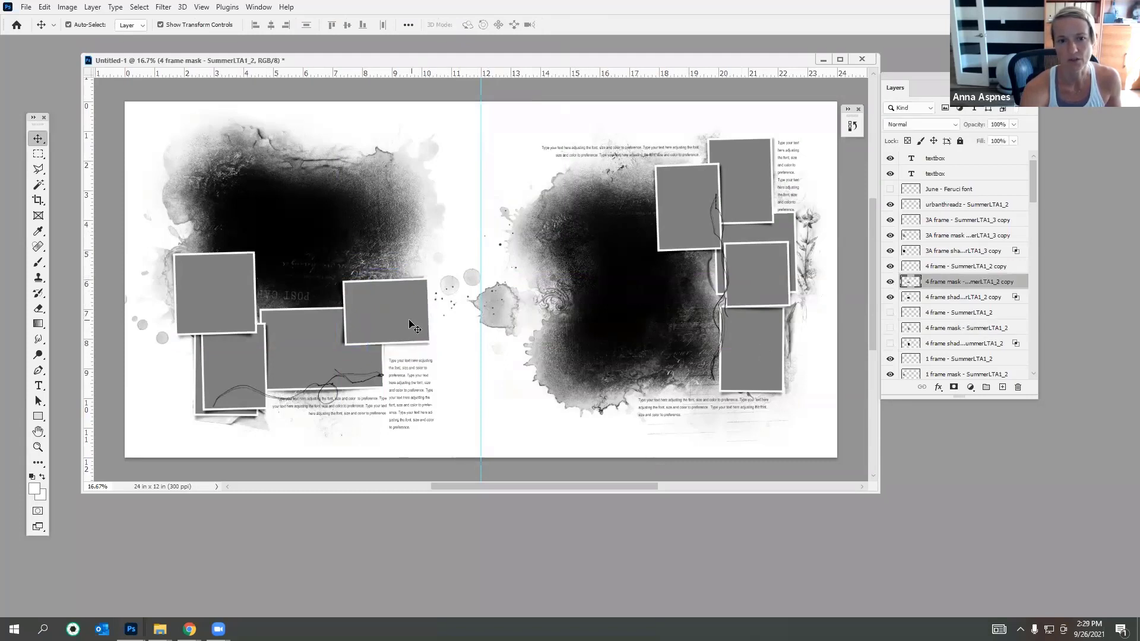
{"action": "left_click", "coordinate": [946, 297]}
{"action": "left_click", "coordinate": [944, 266], "text": "shift"}
{"action": "left_click_drag", "start_coordinate": [395, 294], "coordinate": [447, 272]}
{"action": "key", "text": "ctrl+t"}
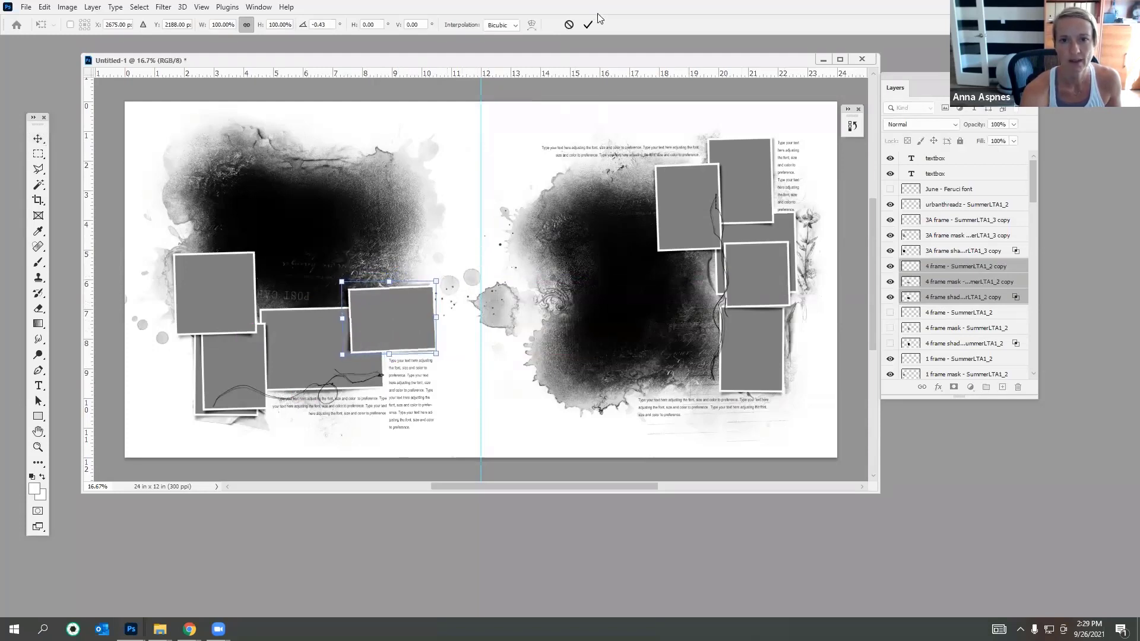
{"action": "left_click", "coordinate": [588, 24]}
Step: Try nudging only the 4 frame shadow - SummerLTA1_2 copy layer down and back up beneath the rotated frame
{"action": "left_click", "coordinate": [911, 300]}
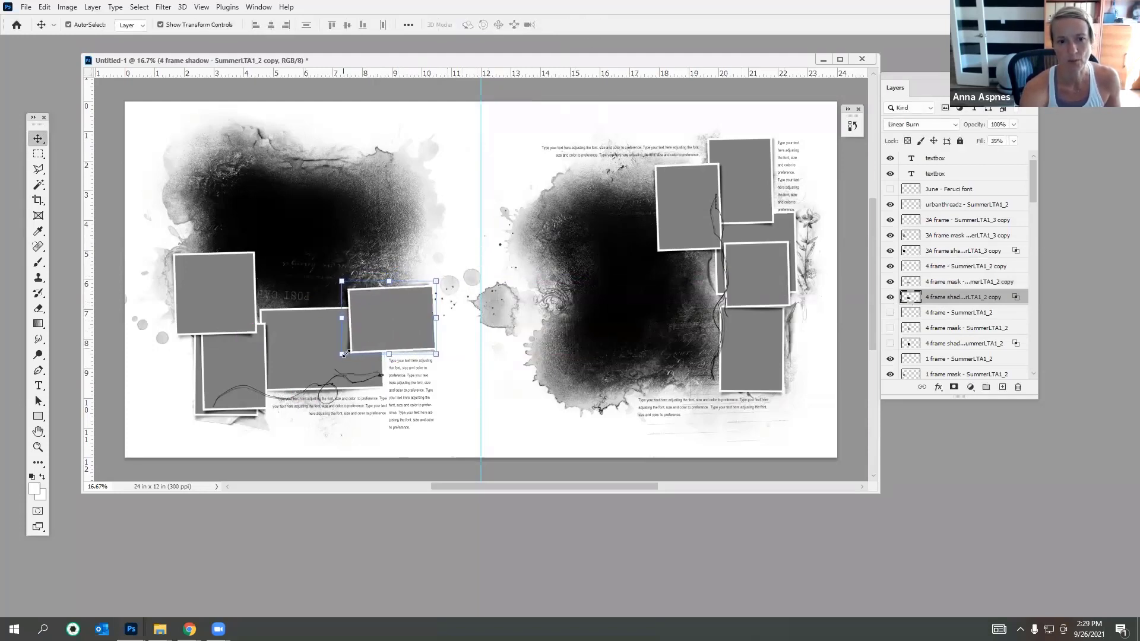
{"action": "key", "text": "Down"}
{"action": "key", "text": "Down"}
{"action": "key", "text": "Down"}
{"action": "key", "text": "Down"}
{"action": "key", "text": "Down"}
{"action": "key", "text": "Down"}
{"action": "key", "text": "Down"}
{"action": "key", "text": "Down"}
{"action": "key", "text": "Down"}
{"action": "key", "text": "Down"}
{"action": "key", "text": "Down"}
{"action": "key", "text": "Down"}
{"action": "key", "text": "Down"}
{"action": "key", "text": "Down"}
{"action": "key", "text": "Down"}
{"action": "key", "text": "Down"}
{"action": "key", "text": "Down"}
{"action": "key", "text": "Down"}
{"action": "key", "text": "Down"}
{"action": "key", "text": "Down"}
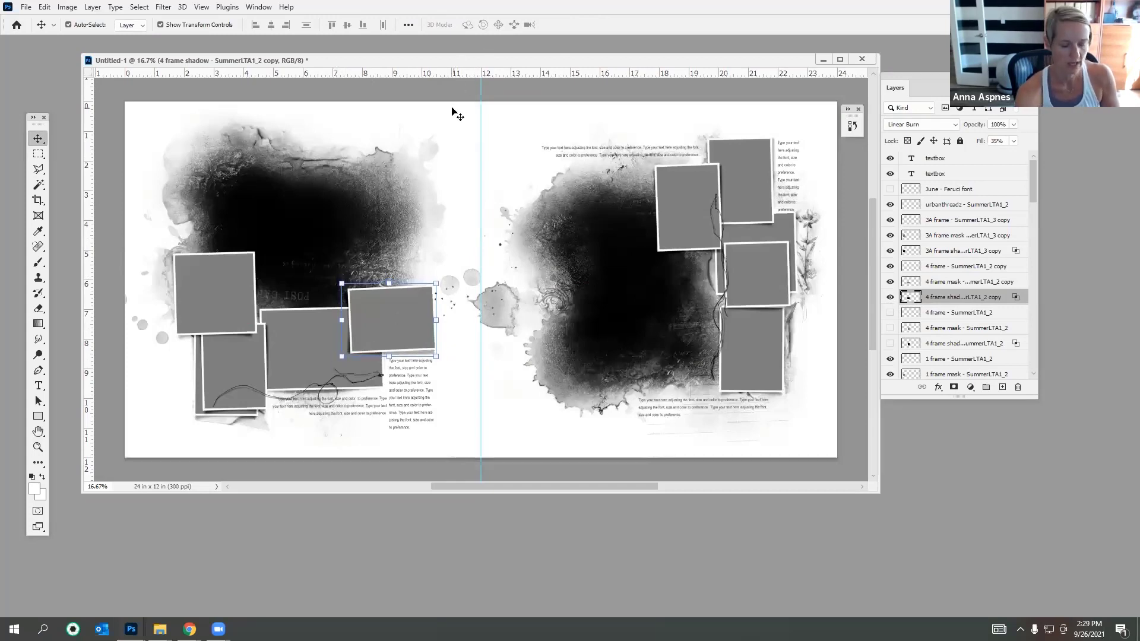
{"action": "key", "text": "Up"}
{"action": "key", "text": "Up"}
{"action": "key", "text": "Up"}
{"action": "key", "text": "Up"}
{"action": "key", "text": "Up"}
{"action": "key", "text": "Up"}
{"action": "key", "text": "Up"}
{"action": "key", "text": "Up"}
{"action": "key", "text": "Up"}
{"action": "key", "text": "Up"}
{"action": "key", "text": "Up"}
{"action": "key", "text": "Up"}
{"action": "key", "text": "Up"}
{"action": "key", "text": "Up"}
{"action": "key", "text": "Up"}
{"action": "key", "text": "Up"}
{"action": "key", "text": "Up"}
{"action": "key", "text": "Up"}
Step: Flip the 4 frame shadow - SummerLTA1_2 copy layer horizontally
{"action": "left_click", "coordinate": [44, 7]}
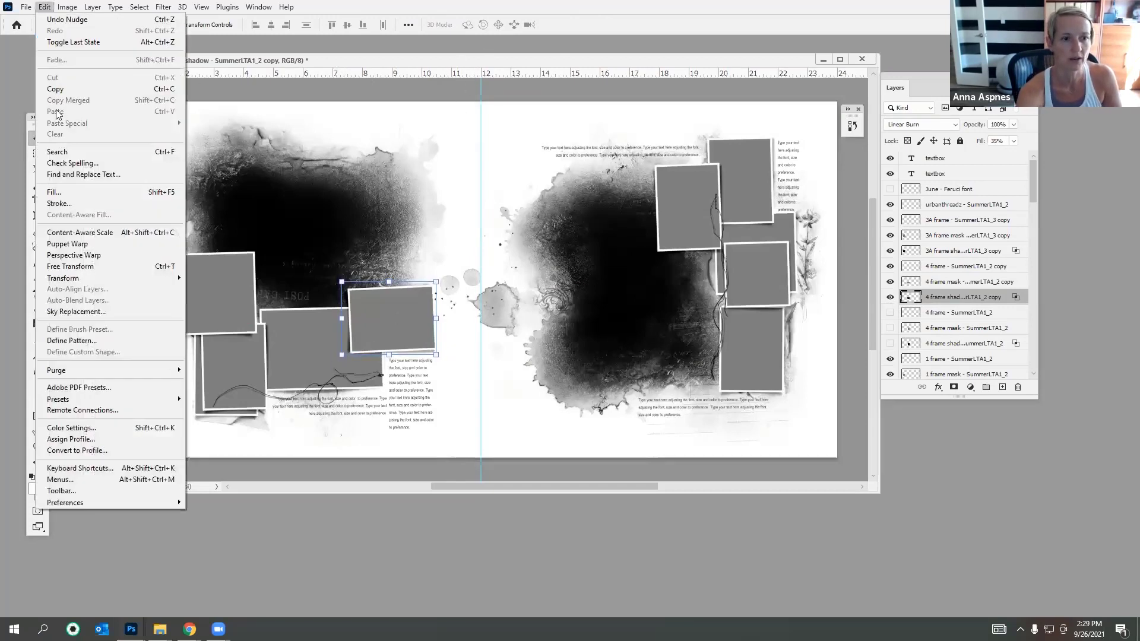
{"action": "mouse_move", "coordinate": [83, 284]}
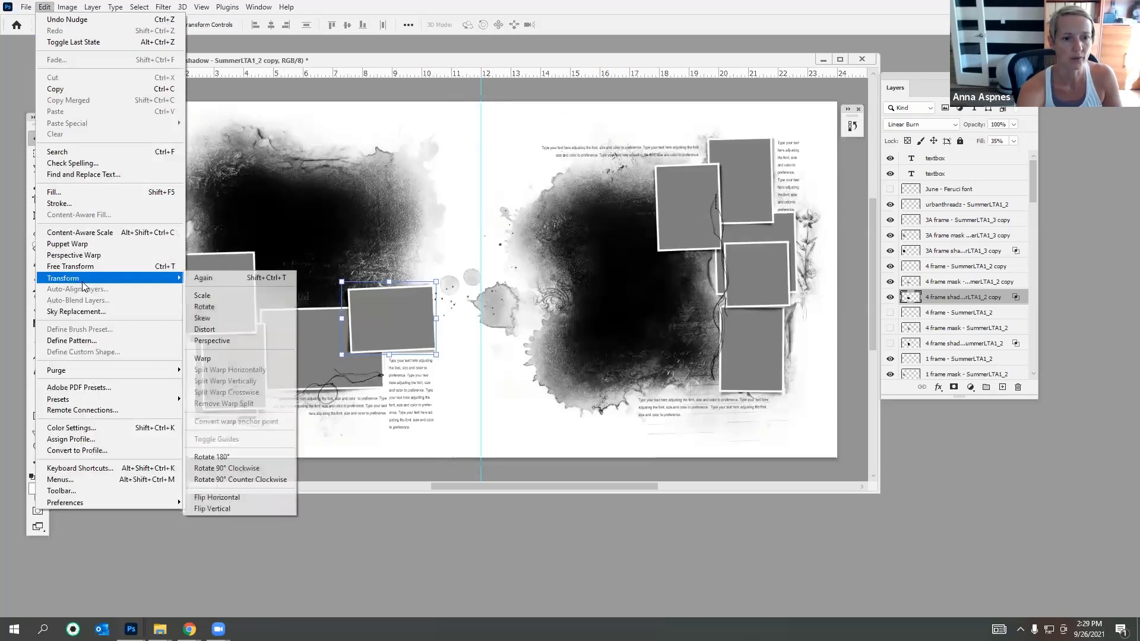
{"action": "left_click", "coordinate": [232, 498]}
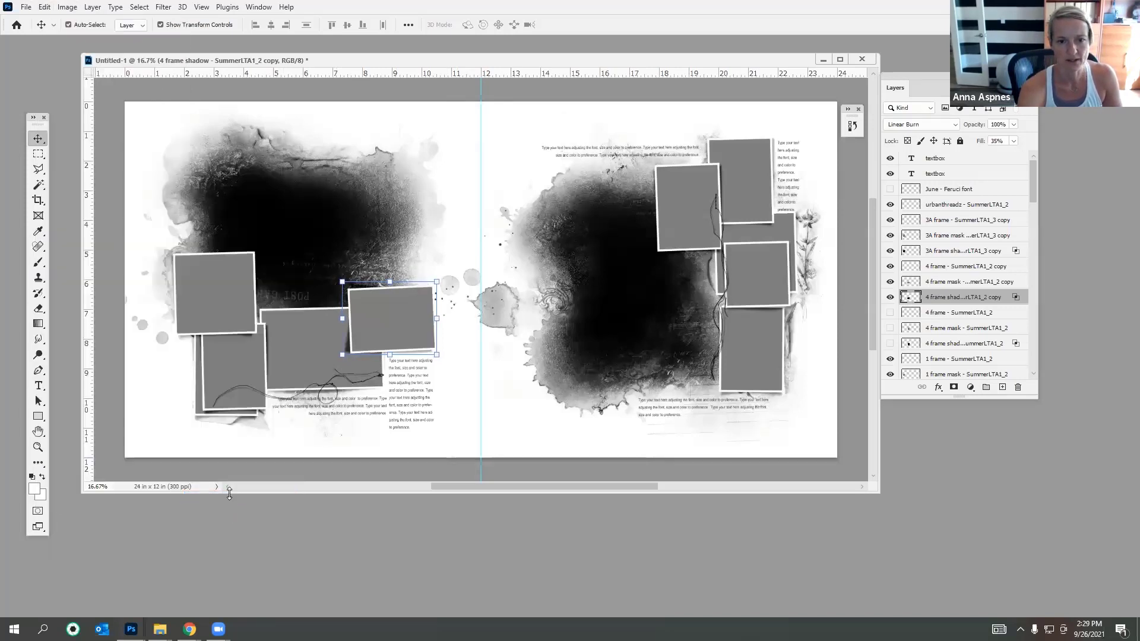
Step: Flip the copied 4 frame shadow vertically and shift it slightly down below the landscape frame
{"action": "left_click", "coordinate": [67, 8]}
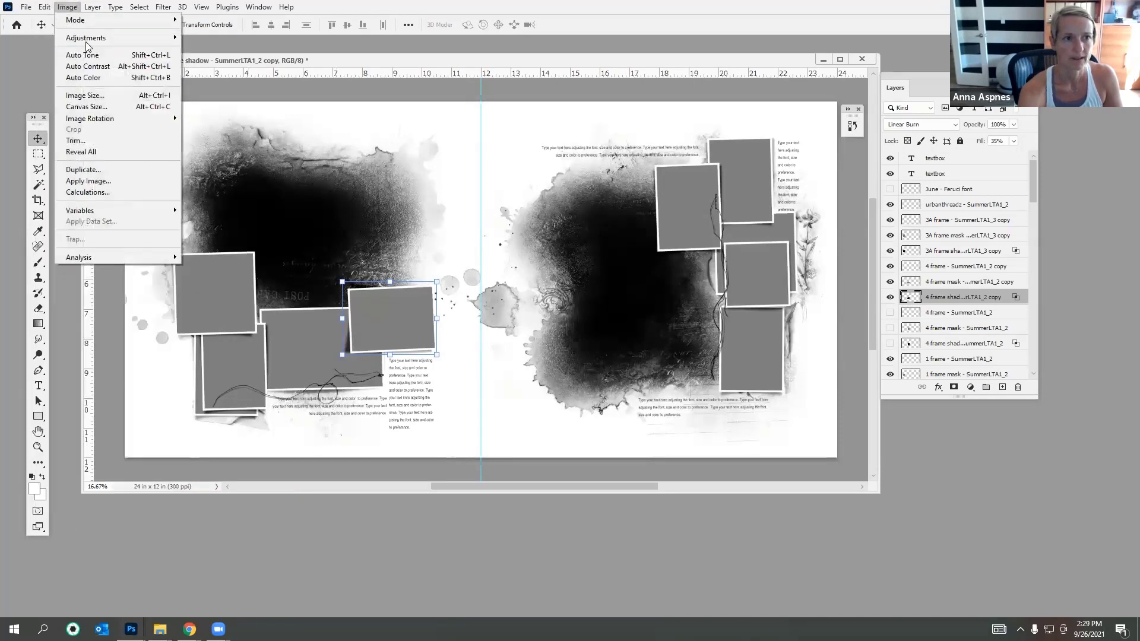
{"action": "mouse_move", "coordinate": [45, 7]}
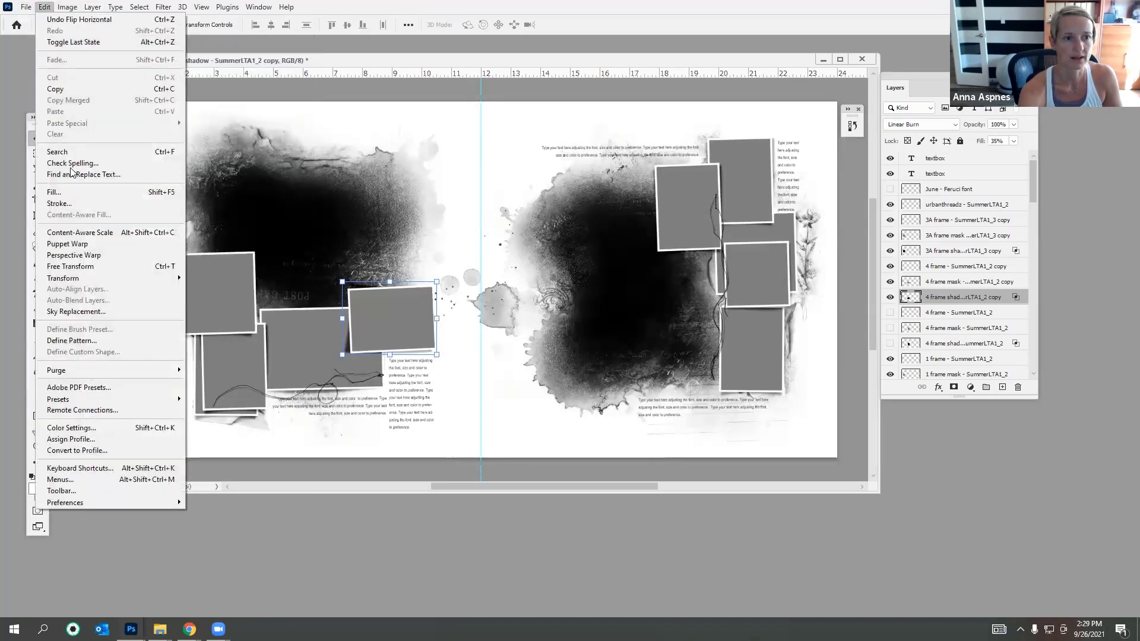
{"action": "mouse_move", "coordinate": [63, 278]}
{"action": "left_click", "coordinate": [232, 509]}
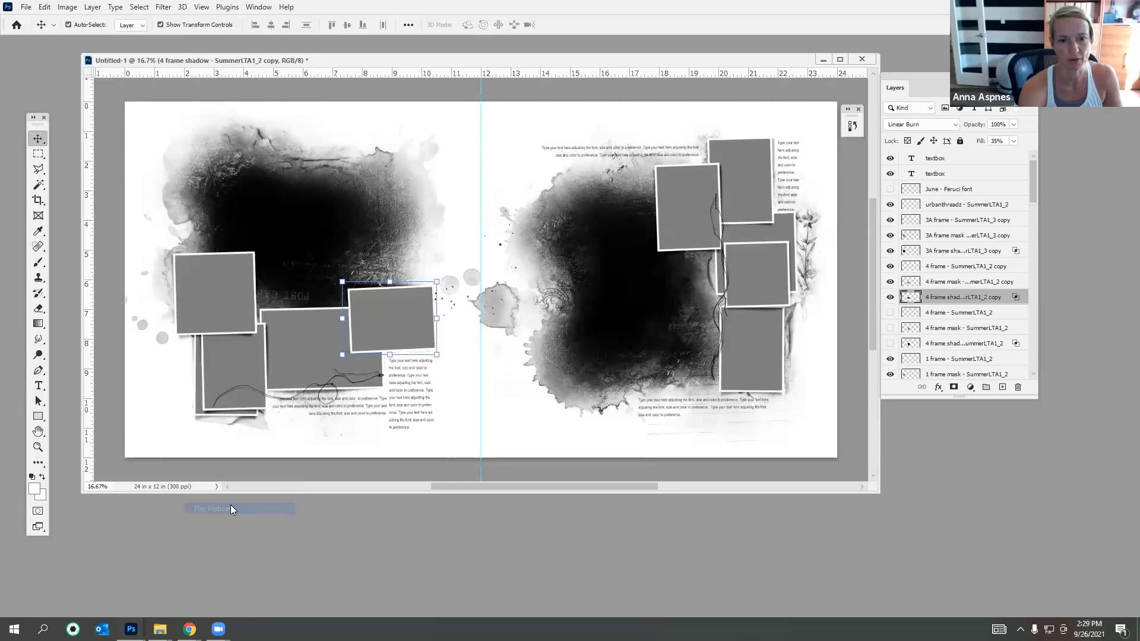
{"action": "left_click_drag", "start_coordinate": [363, 285], "coordinate": [363, 292]}
Step: Flip the copied 4 frame shadow vertically once more in its shifted position
{"action": "left_click", "coordinate": [44, 7]}
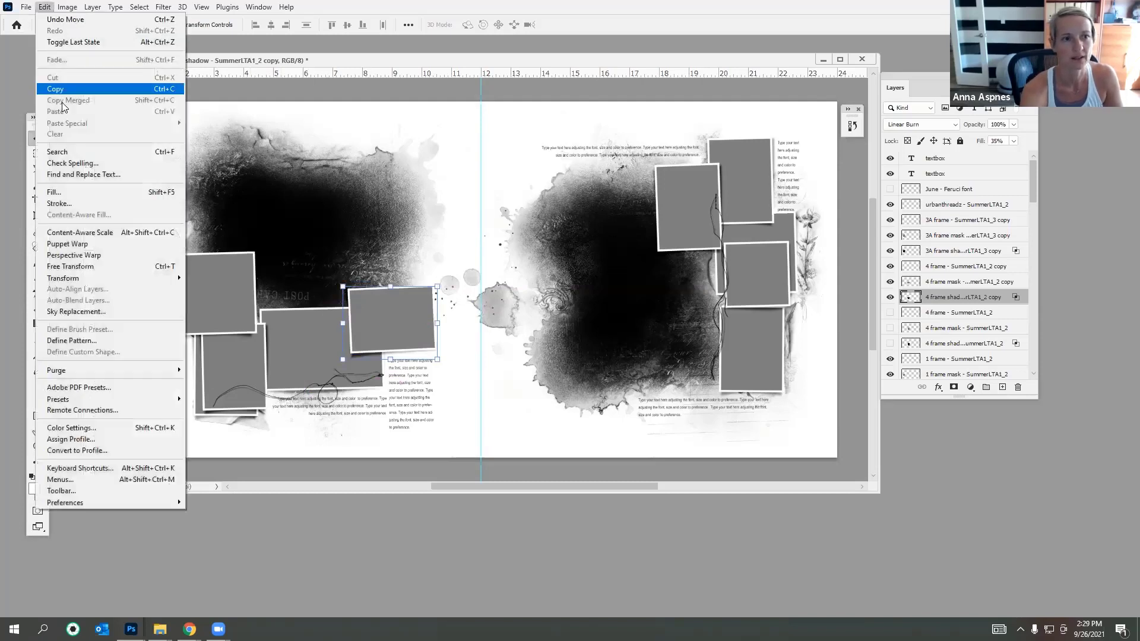
{"action": "mouse_move", "coordinate": [142, 278]}
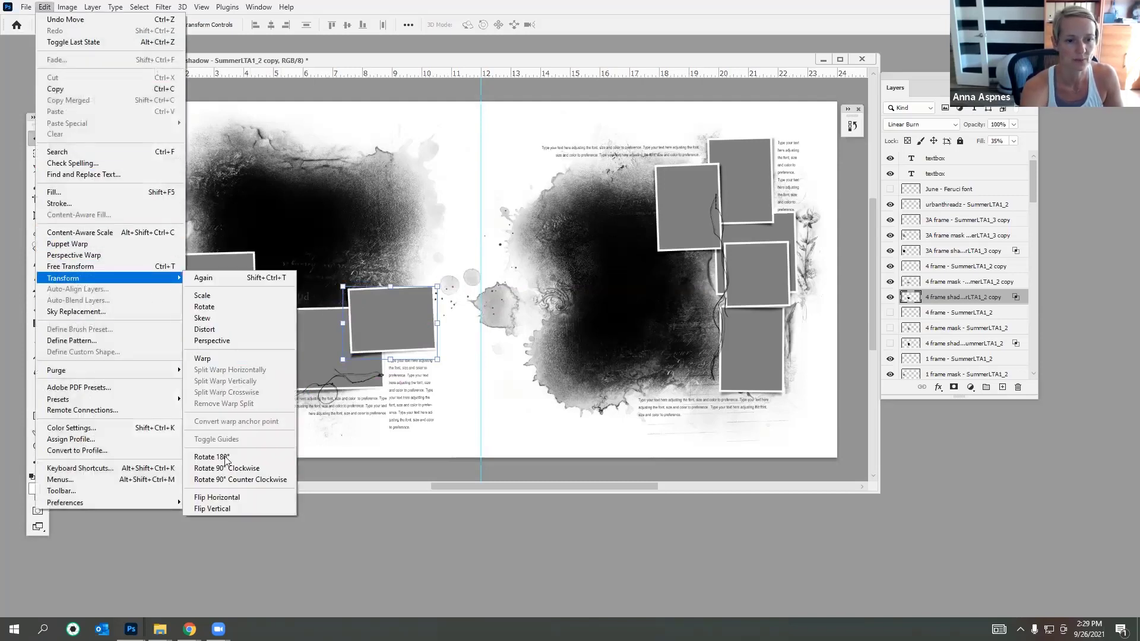
{"action": "left_click", "coordinate": [221, 508]}
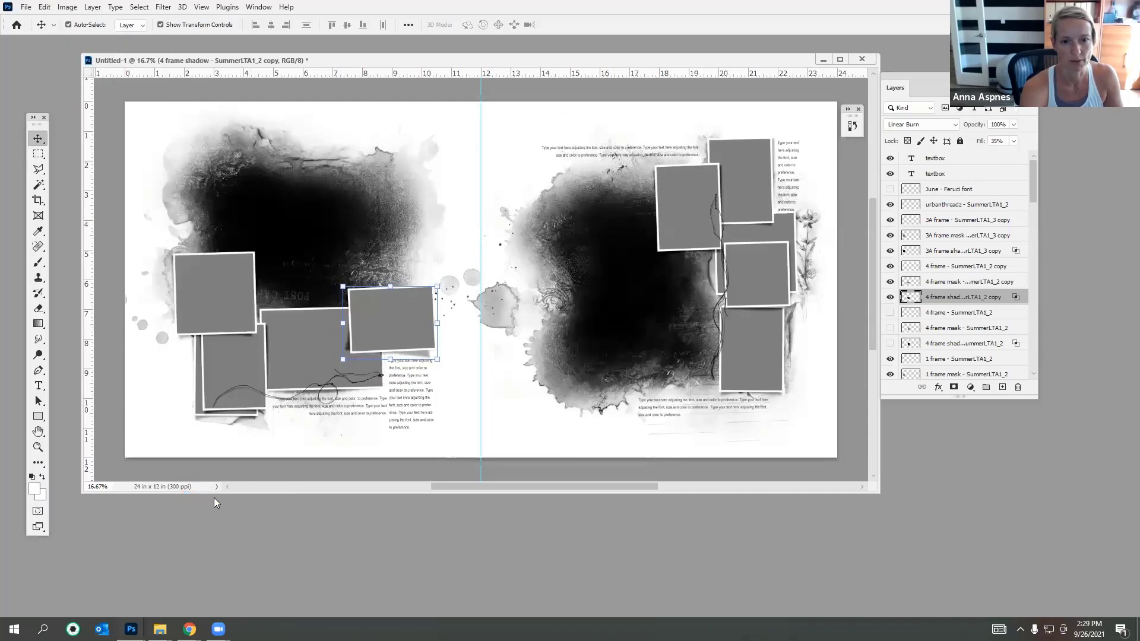
Step: Rotate the copied 4 frame shadow about -5.66 degrees and shift it slightly beneath the landscape frame
{"action": "left_click_drag", "start_coordinate": [445, 315], "coordinate": [421, 301]}
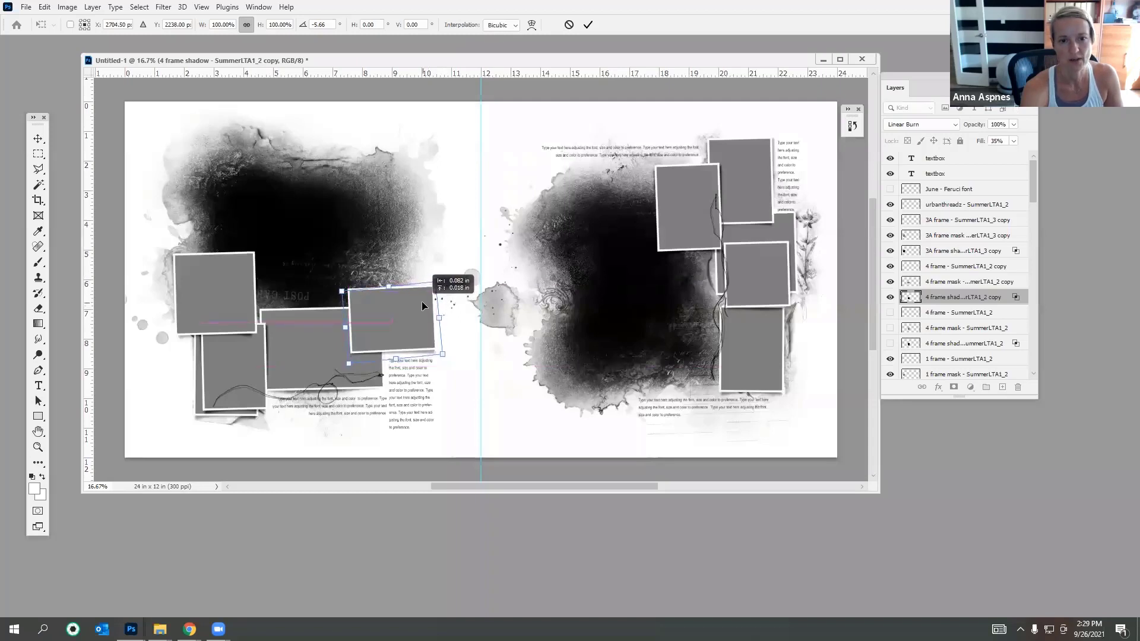
{"action": "left_click", "coordinate": [588, 25]}
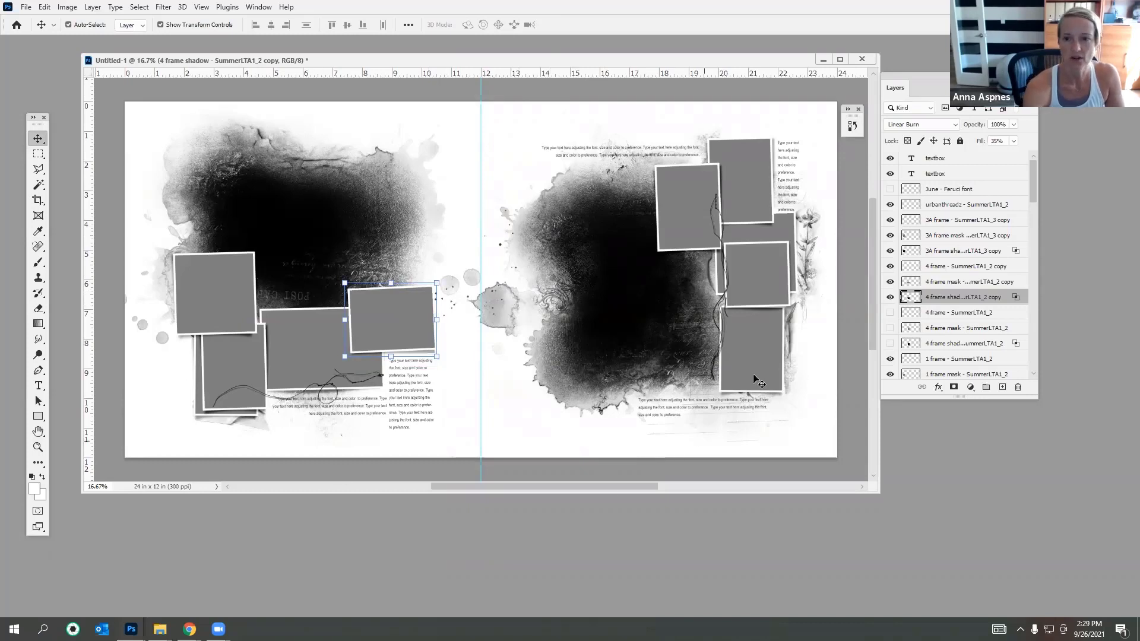
Step: Hide the flowers - SummerLTA1_3 and hipster plume - SummerLTA1_3 layers on the right page
{"action": "left_click", "coordinate": [819, 234]}
{"action": "left_click", "coordinate": [818, 232]}
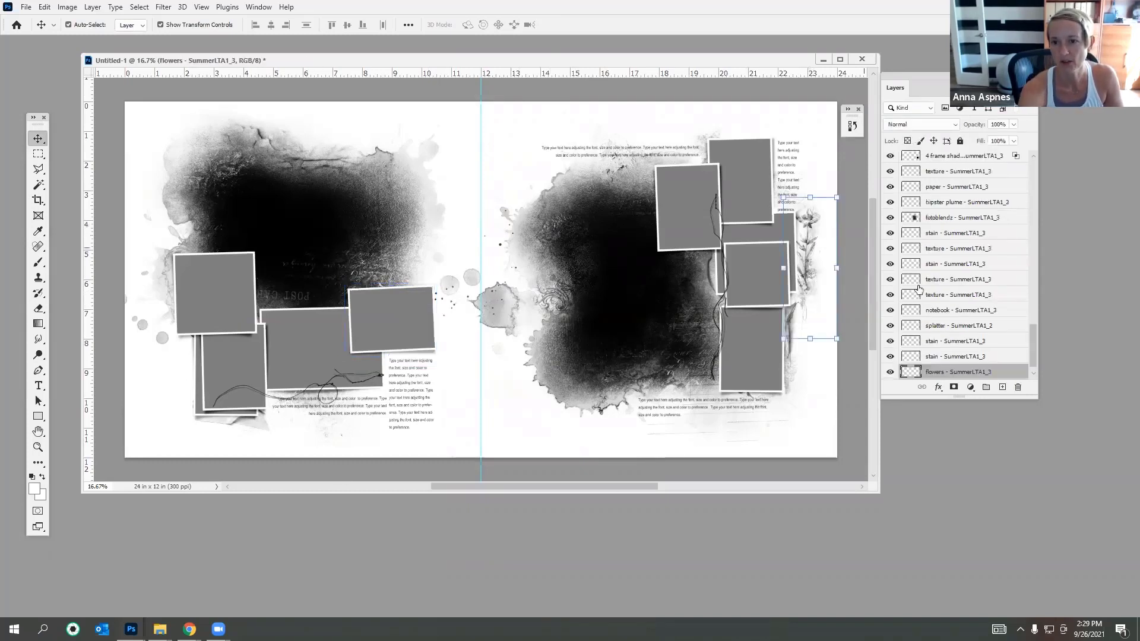
{"action": "left_click", "coordinate": [890, 373]}
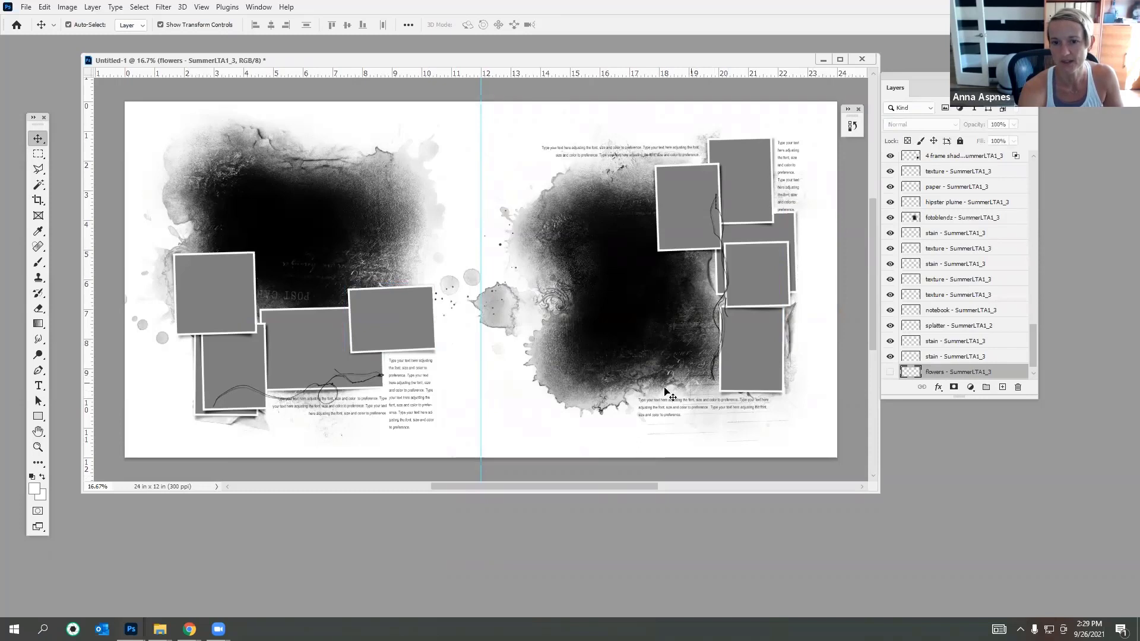
{"action": "left_click", "coordinate": [547, 302]}
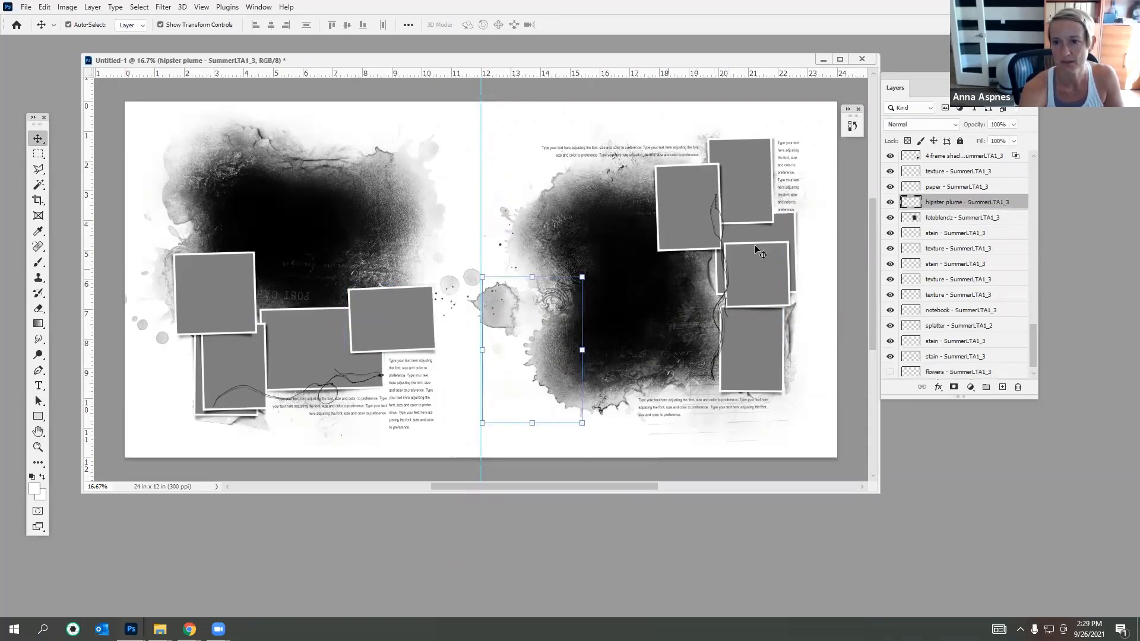
{"action": "left_click", "coordinate": [890, 202]}
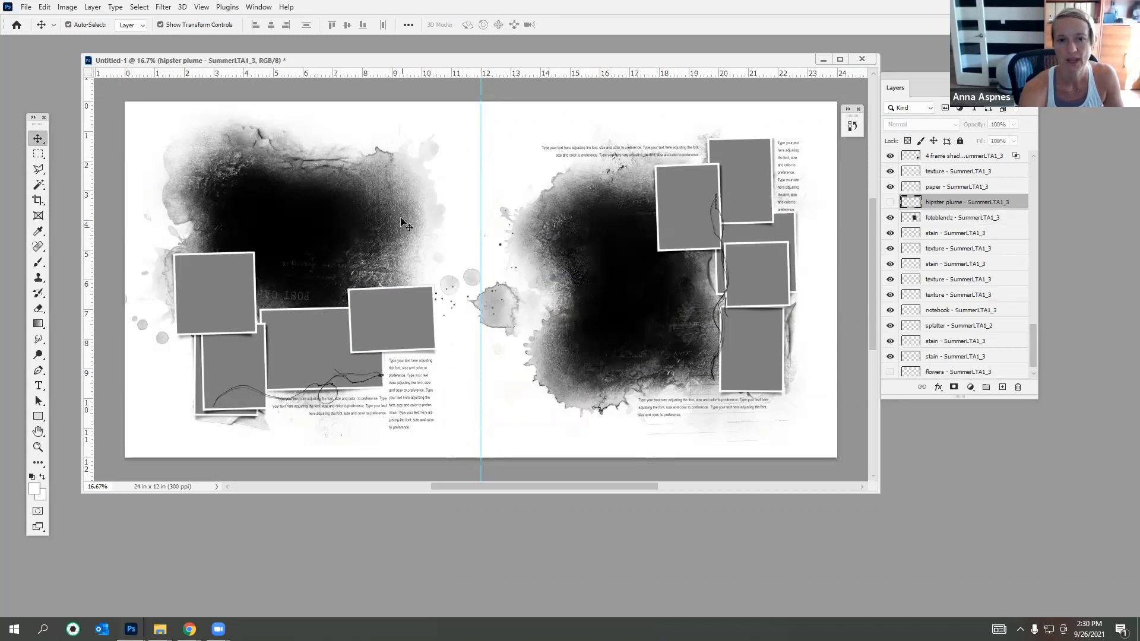
Step: Check which stain - SummerLTA1_3 layer edges the right page's upper photo blend and duplicate it
{"action": "left_click", "coordinate": [414, 306]}
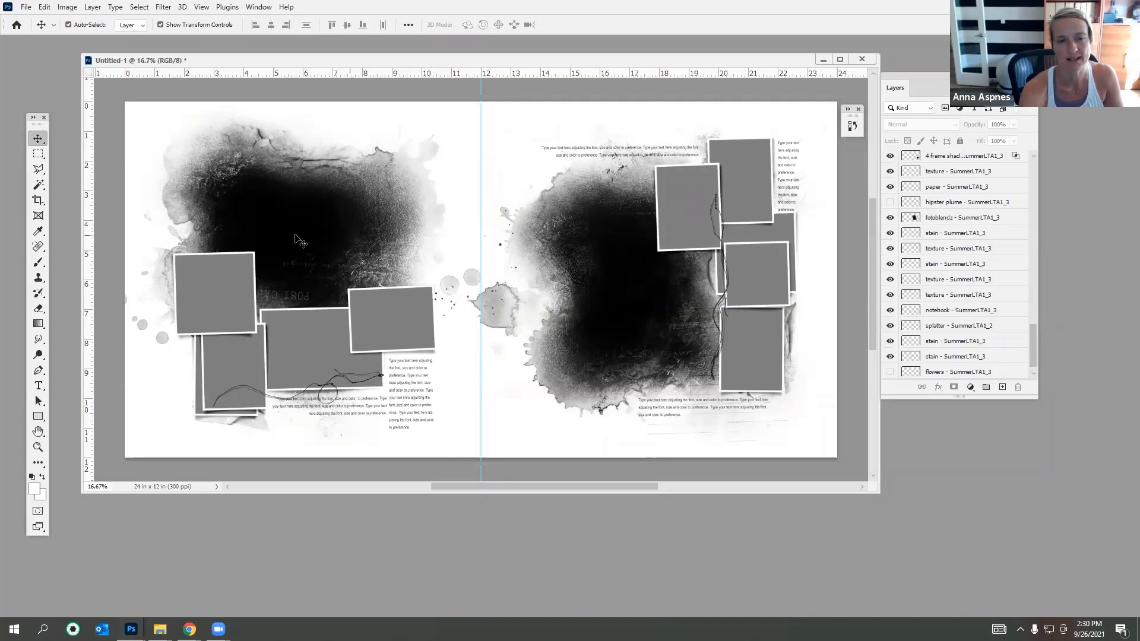
{"action": "left_click", "coordinate": [556, 180]}
{"action": "left_click", "coordinate": [891, 264]}
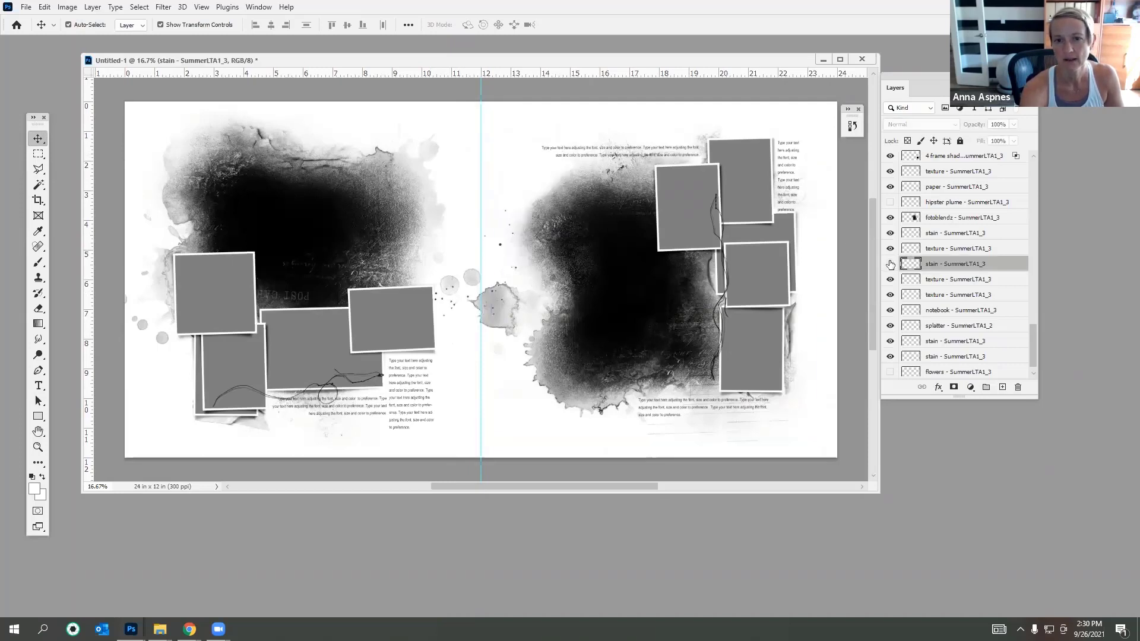
{"action": "left_click", "coordinate": [891, 265]}
{"action": "left_click_drag", "start_coordinate": [919, 266], "coordinate": [1002, 388]}
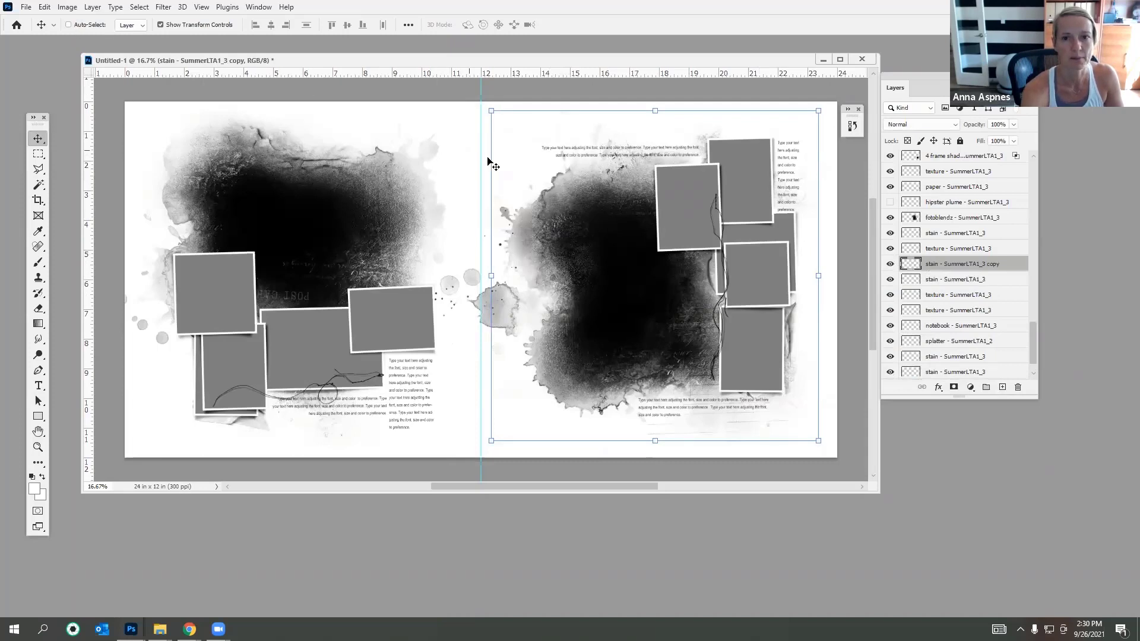
Step: Move the stain copy behind the left page's photo blend and rotate it about -173 degrees
{"action": "left_click_drag", "start_coordinate": [558, 180], "coordinate": [421, 197]}
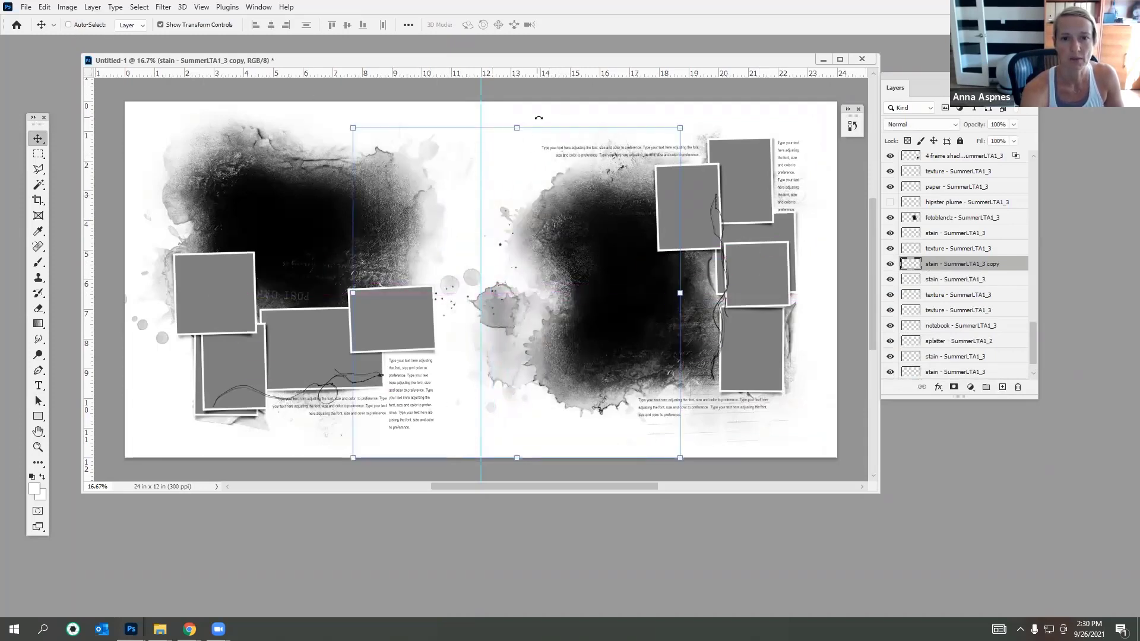
{"action": "left_click_drag", "start_coordinate": [538, 117], "coordinate": [294, 219]}
{"action": "left_click_drag", "start_coordinate": [478, 142], "coordinate": [522, 223]}
{"action": "left_click_drag", "start_coordinate": [443, 230], "coordinate": [448, 203]}
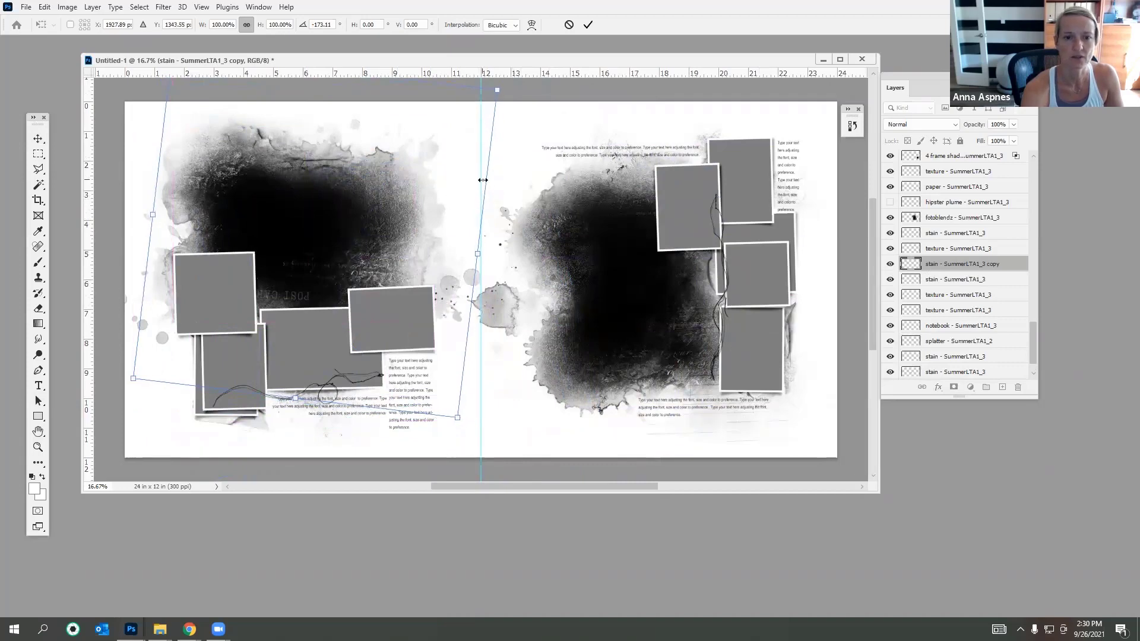
{"action": "left_click", "coordinate": [587, 26]}
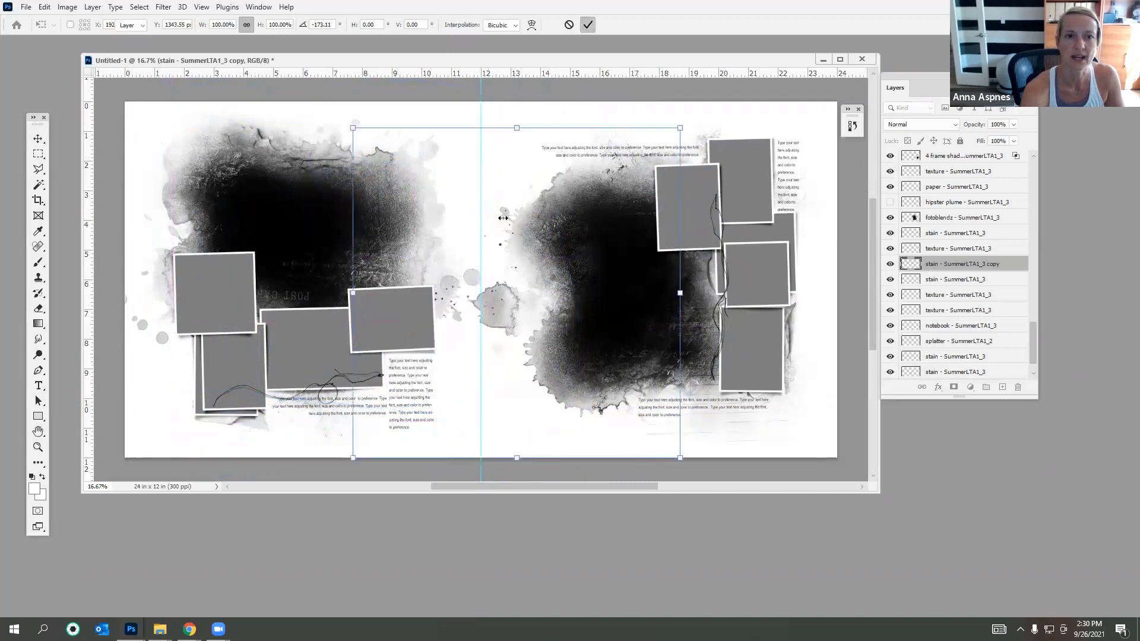
{"action": "left_click", "coordinate": [39, 304]}
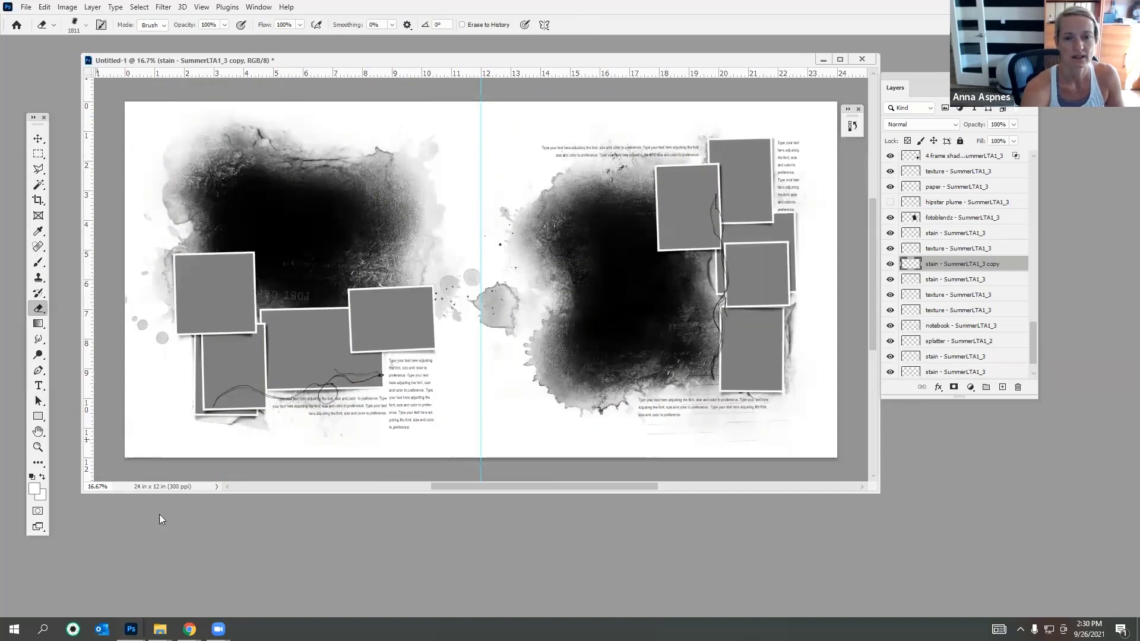
{"action": "left_click", "coordinate": [38, 139]}
{"action": "left_click_drag", "start_coordinate": [415, 268], "coordinate": [432, 271]}
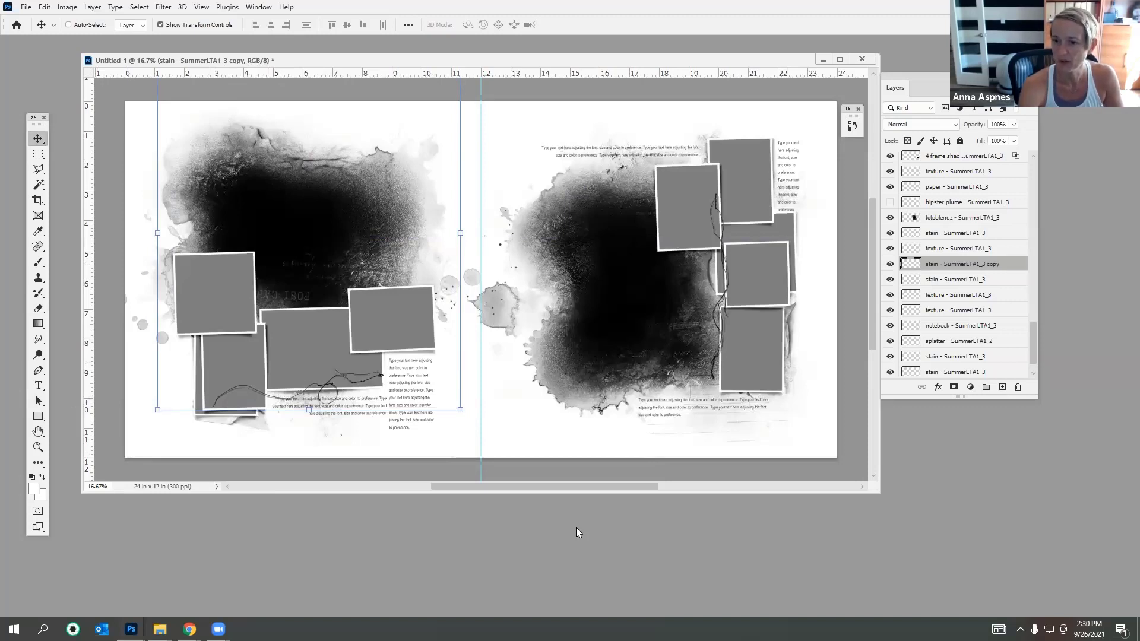
Step: Switch to File Explorer and open the 9 September folder of the 2019 photos in a maximized window
{"action": "left_click", "coordinate": [159, 611]}
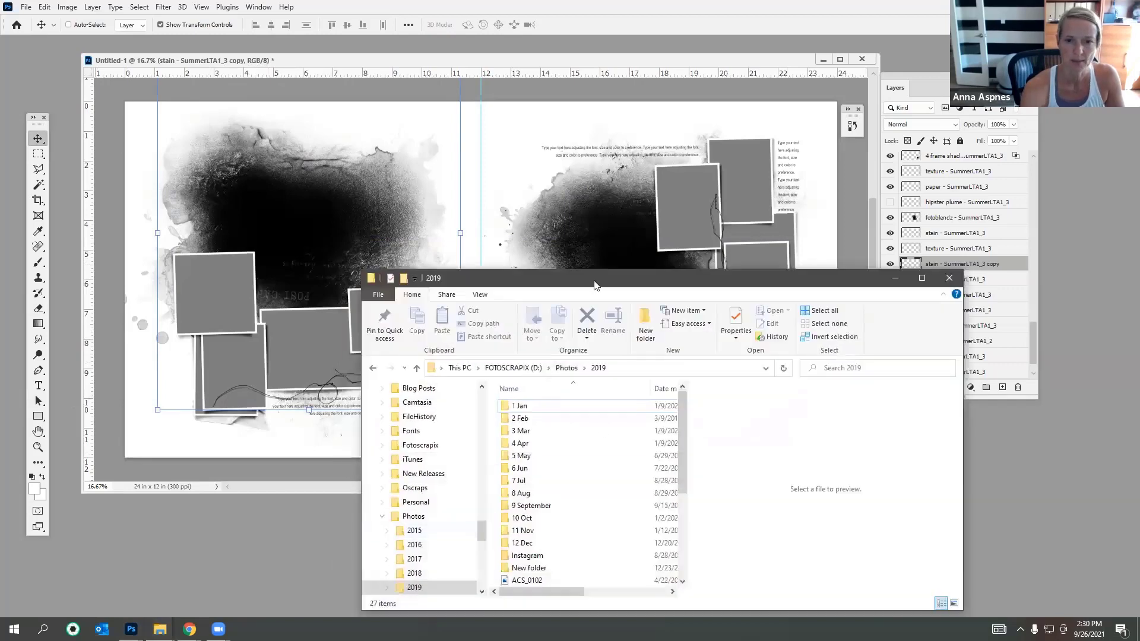
{"action": "left_click_drag", "start_coordinate": [586, 288], "coordinate": [558, 161]}
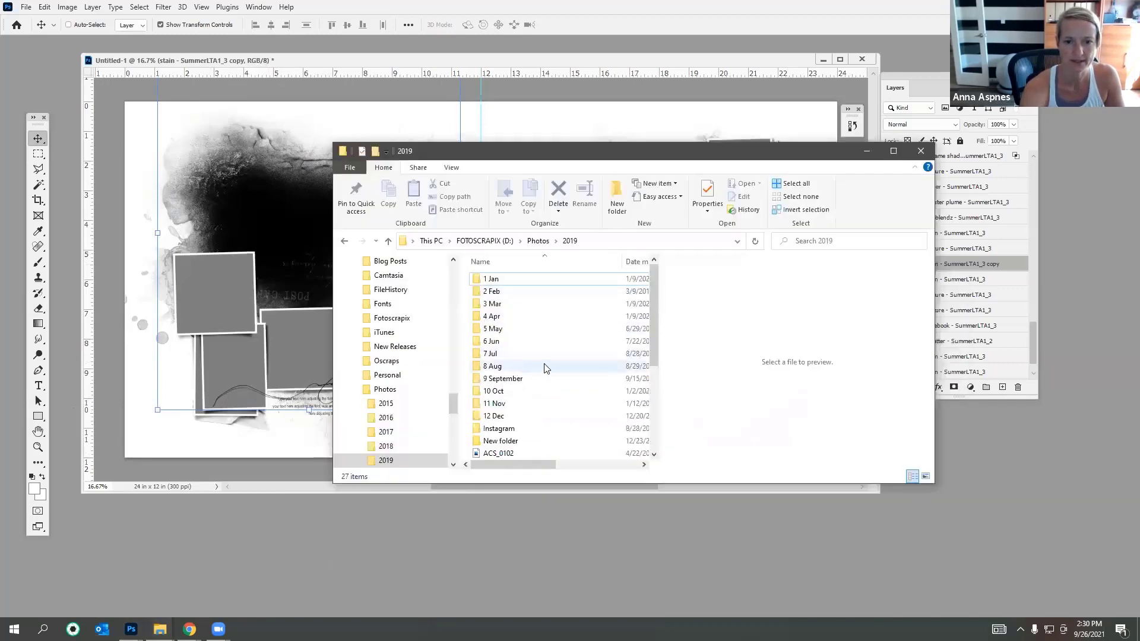
{"action": "left_click", "coordinate": [517, 381]}
{"action": "double_click", "coordinate": [517, 380]}
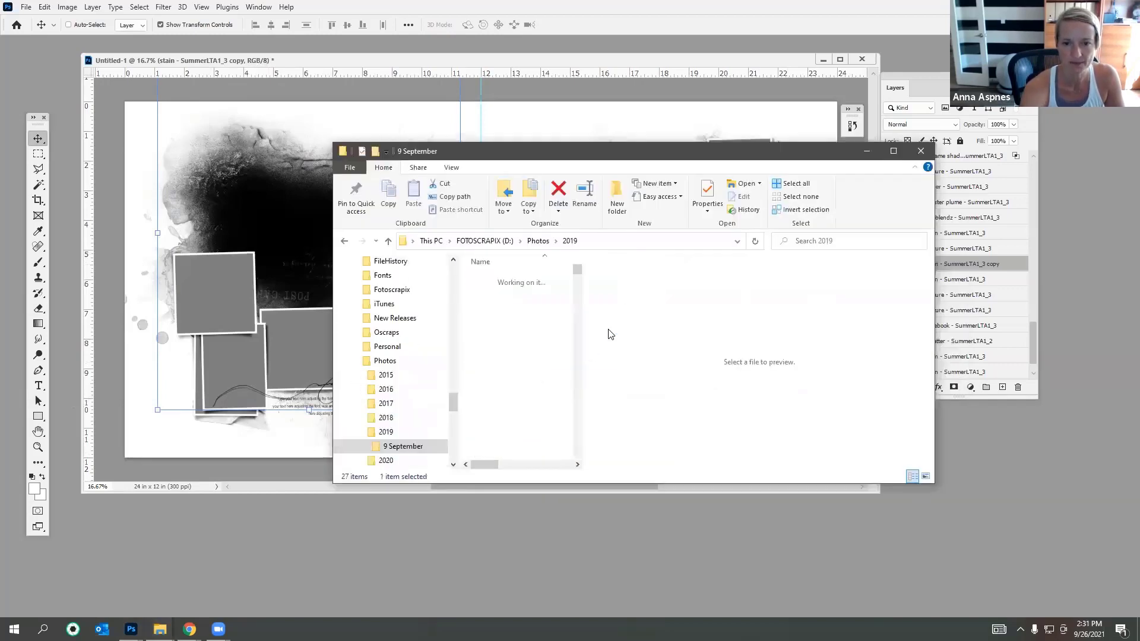
{"action": "left_click", "coordinate": [893, 150]}
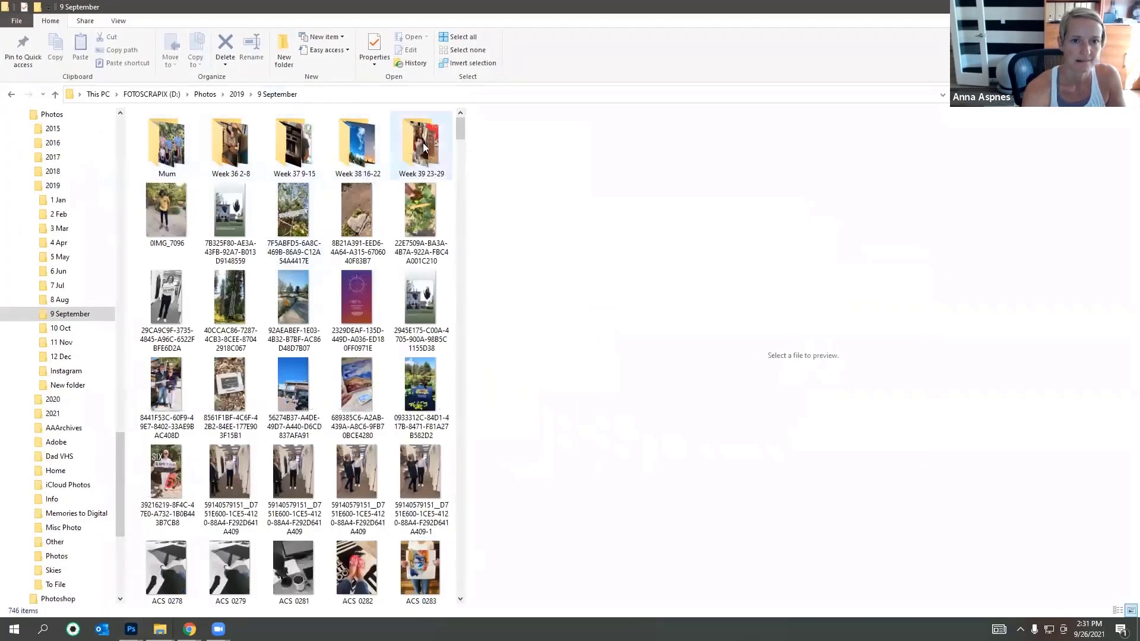
Step: Look through the 2019 9 September folder and its Week 38 16-22 and Mum subfolders for suitable photos
{"action": "double_click", "coordinate": [374, 149]}
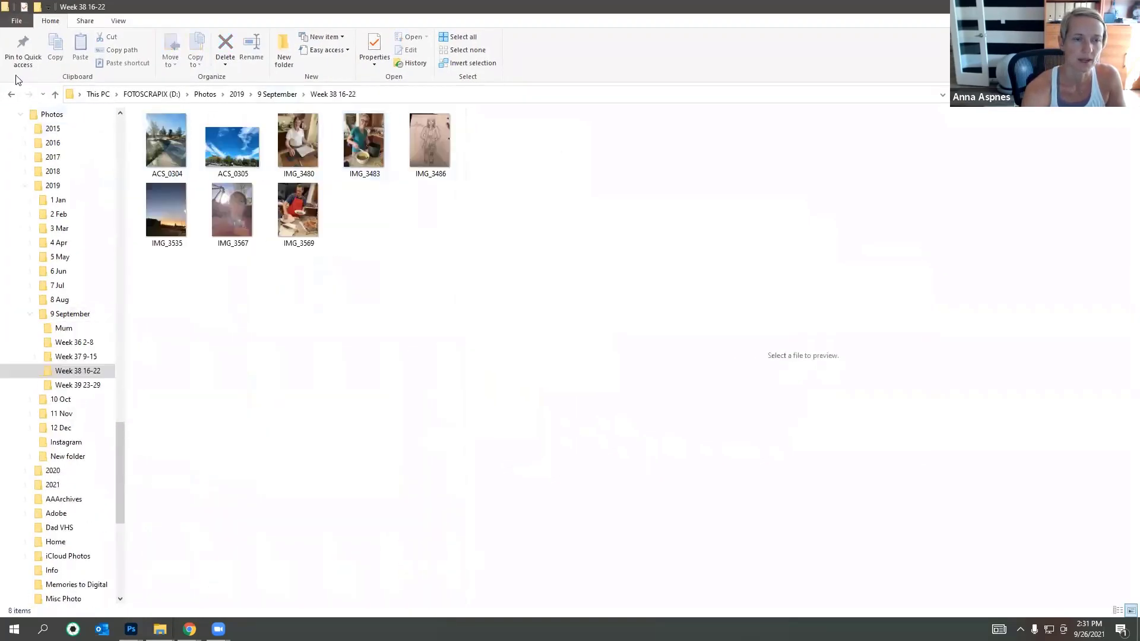
{"action": "left_click", "coordinate": [11, 94]}
{"action": "double_click", "coordinate": [167, 149]}
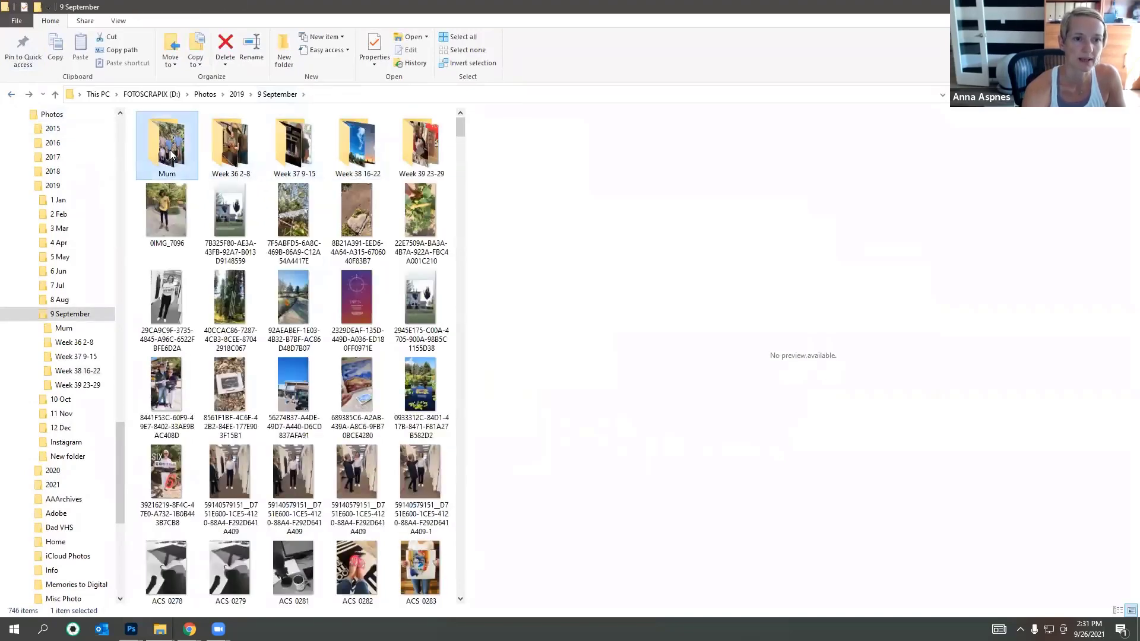
{"action": "left_click", "coordinate": [12, 94]}
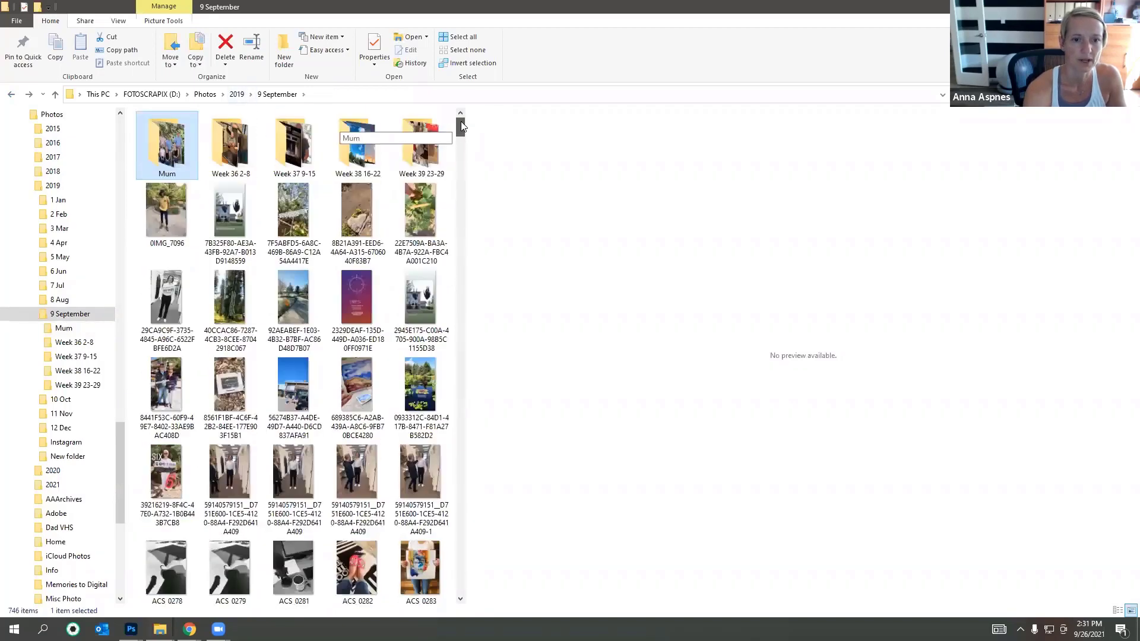
{"action": "left_click", "coordinate": [237, 94]}
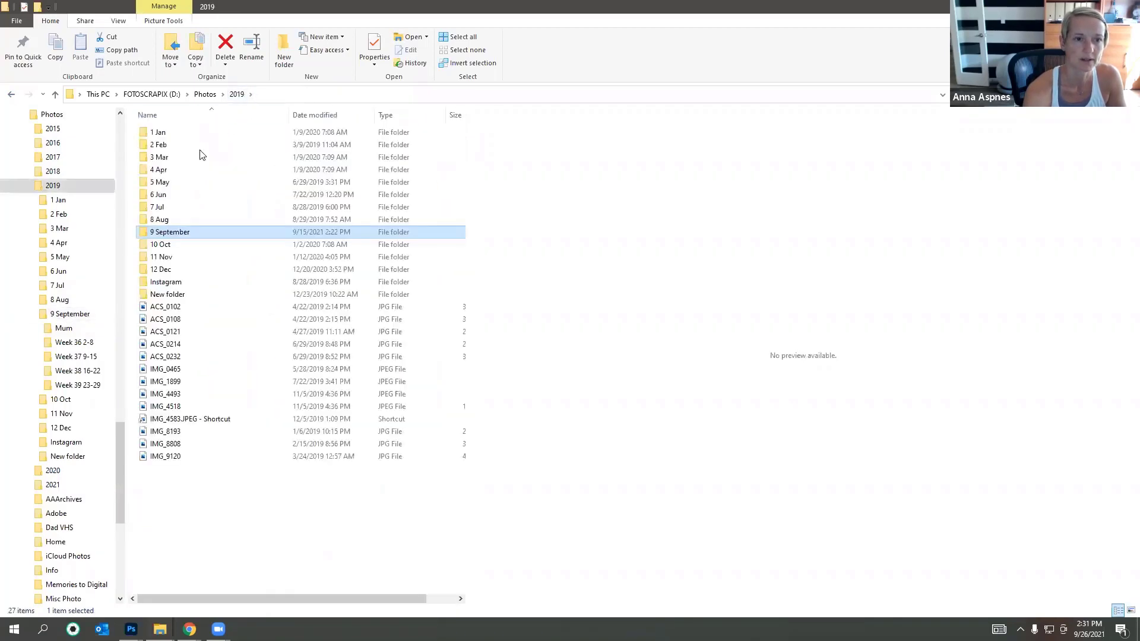
{"action": "left_click", "coordinate": [166, 233]}
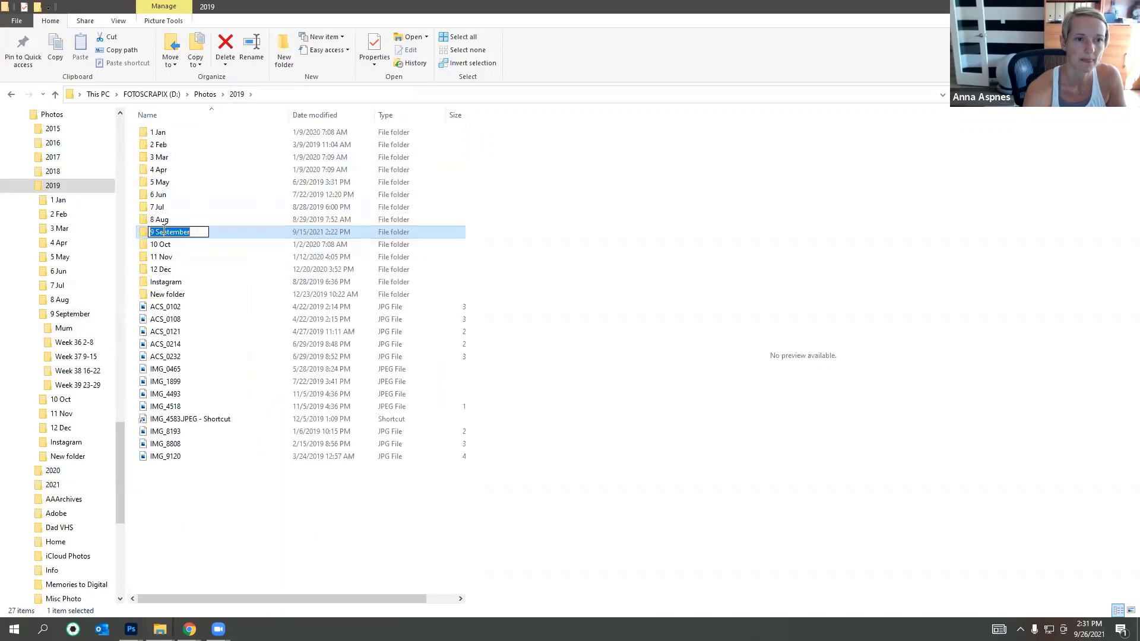
{"action": "double_click", "coordinate": [218, 232]}
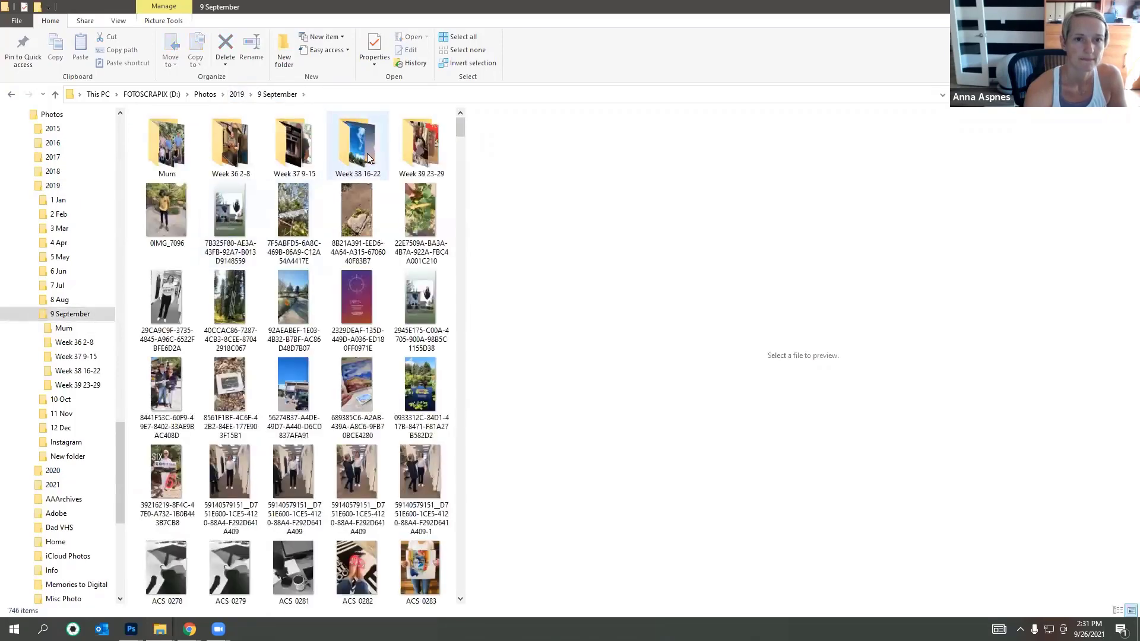
{"action": "double_click", "coordinate": [368, 158]}
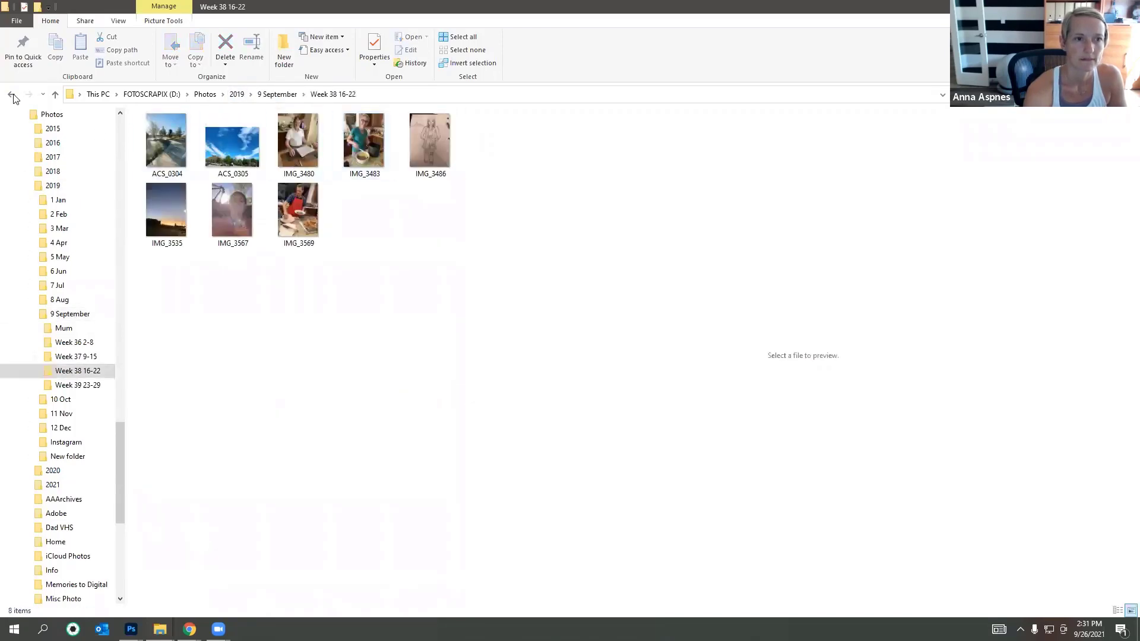
{"action": "left_click", "coordinate": [12, 95]}
{"action": "left_click_drag", "start_coordinate": [461, 124], "coordinate": [456, 202]}
{"action": "left_click", "coordinate": [236, 94]}
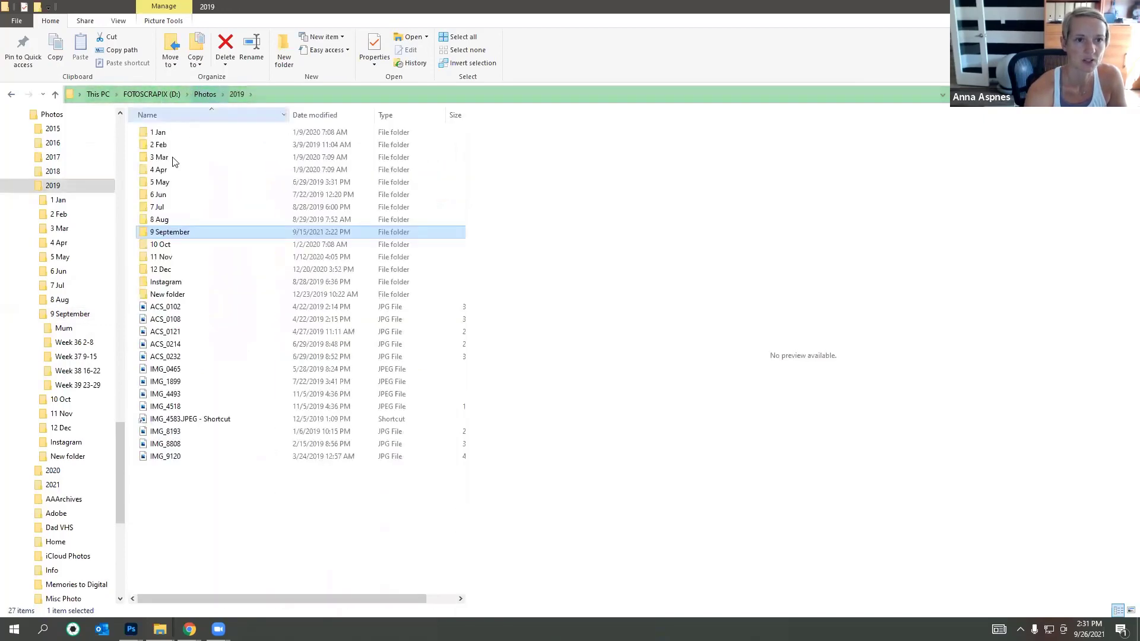
Step: Open the Grand County 2020 folder inside the 2020 9 Sep photos and preview ACS_0613
{"action": "left_click", "coordinate": [205, 95]}
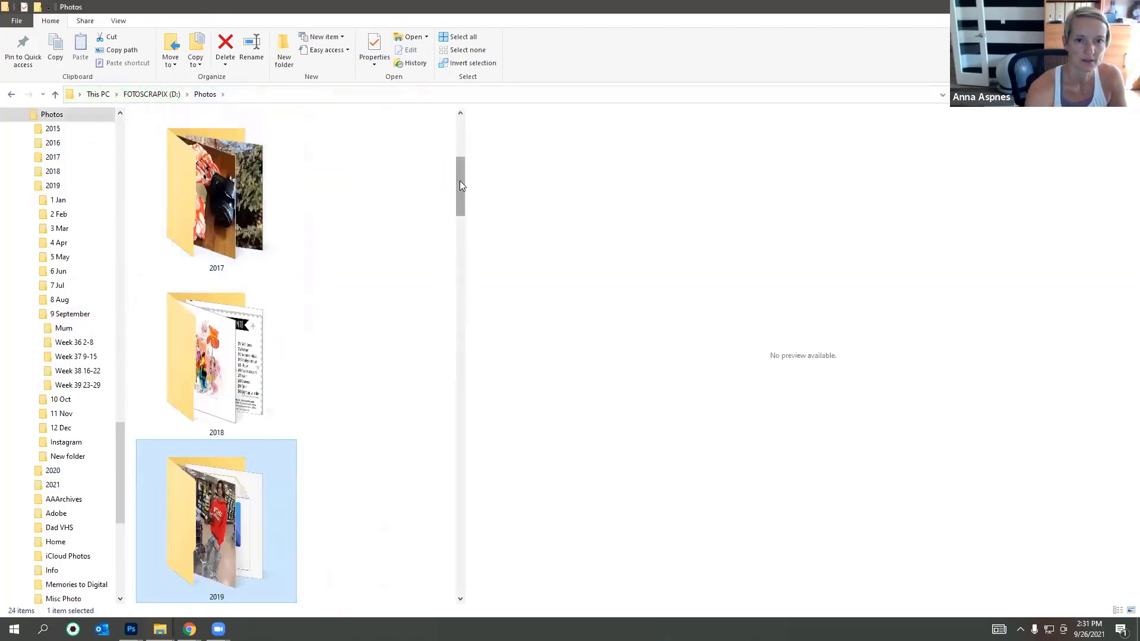
{"action": "left_click_drag", "start_coordinate": [462, 185], "coordinate": [461, 245]}
{"action": "double_click", "coordinate": [224, 255]}
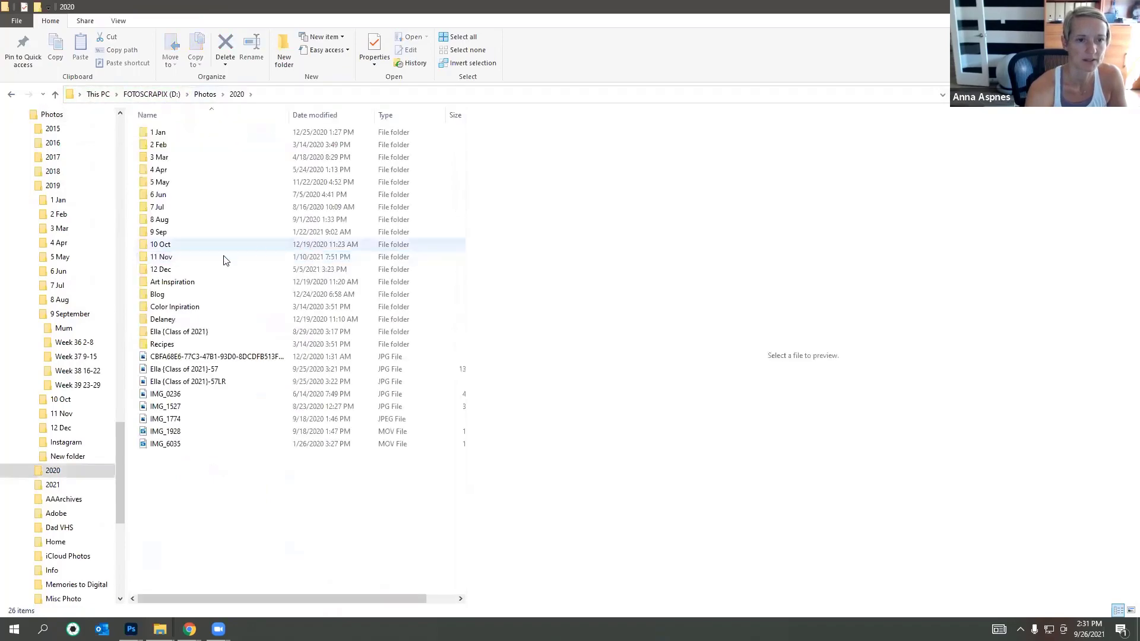
{"action": "double_click", "coordinate": [172, 233]}
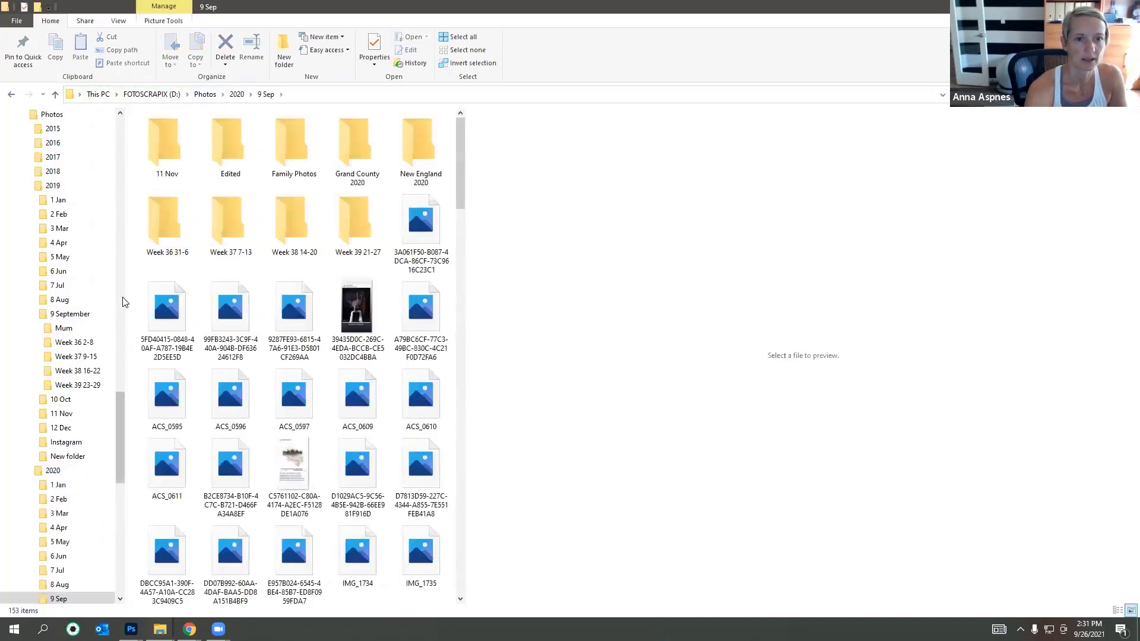
{"action": "double_click", "coordinate": [357, 142]}
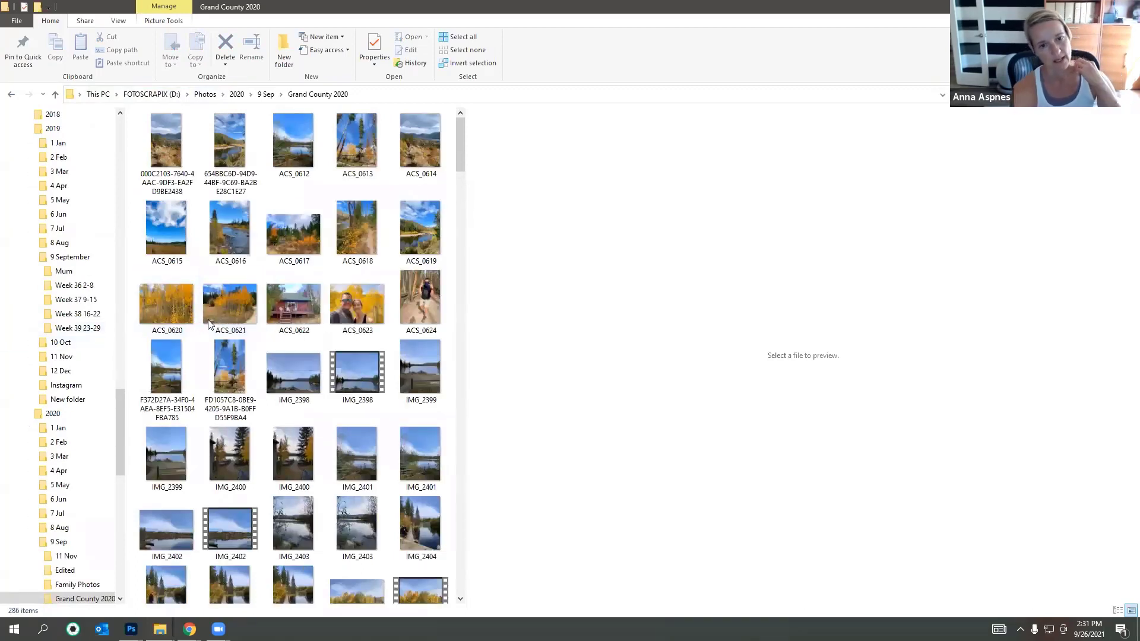
{"action": "left_click", "coordinate": [357, 159]}
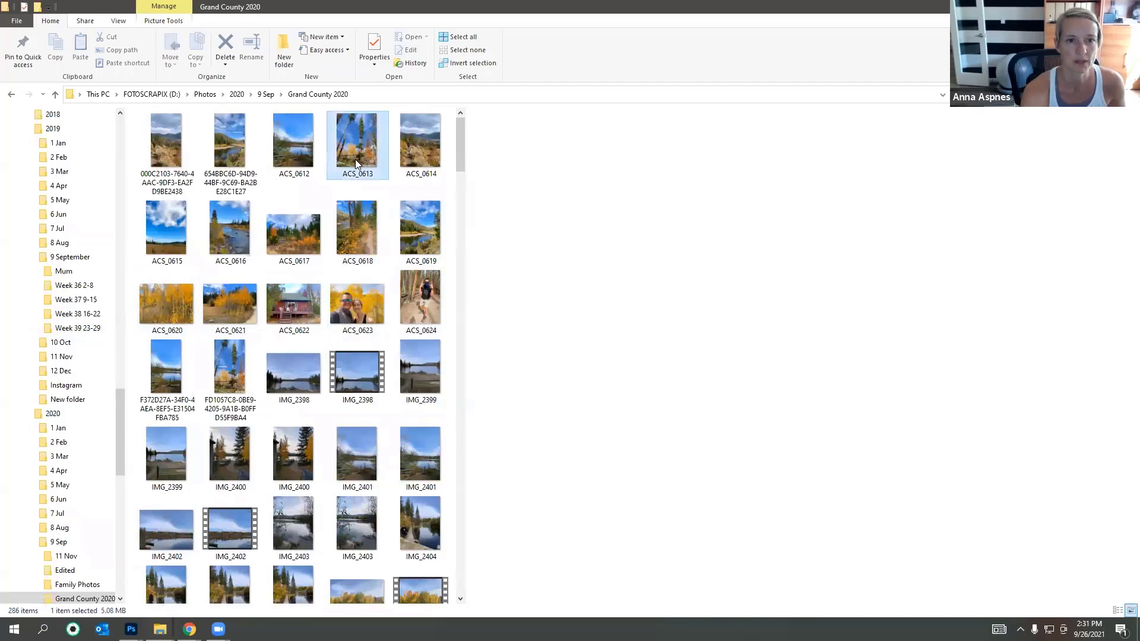
Step: Switch back to Photoshop and select the fotoblendz - SummerLTA1_3 layer in the spread
{"action": "left_click", "coordinate": [131, 630]}
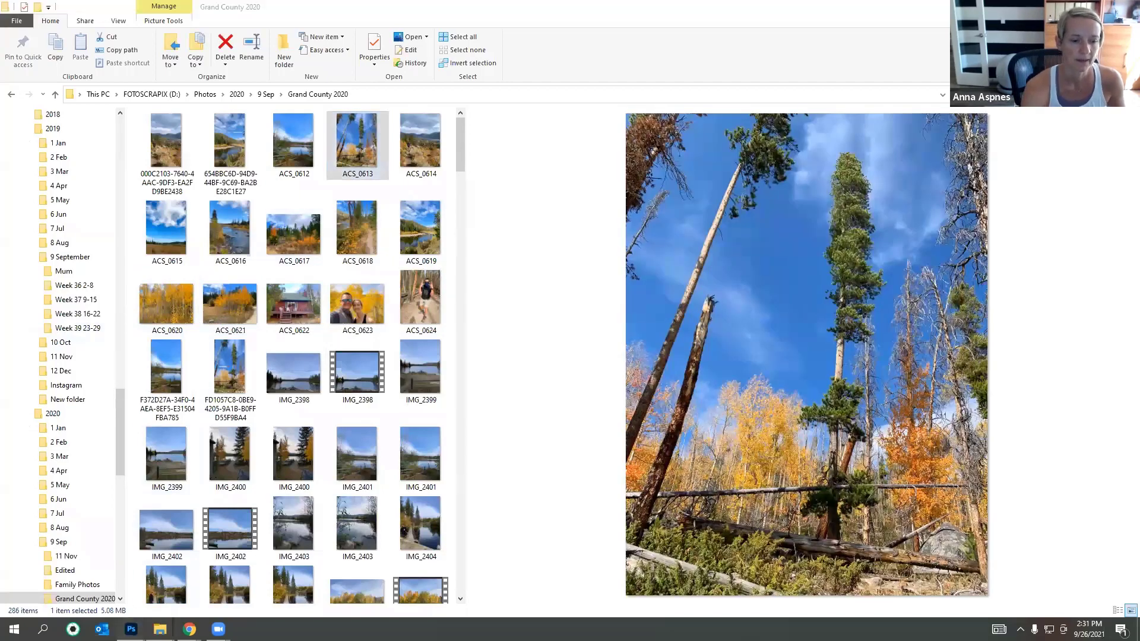
{"action": "left_click", "coordinate": [127, 593]}
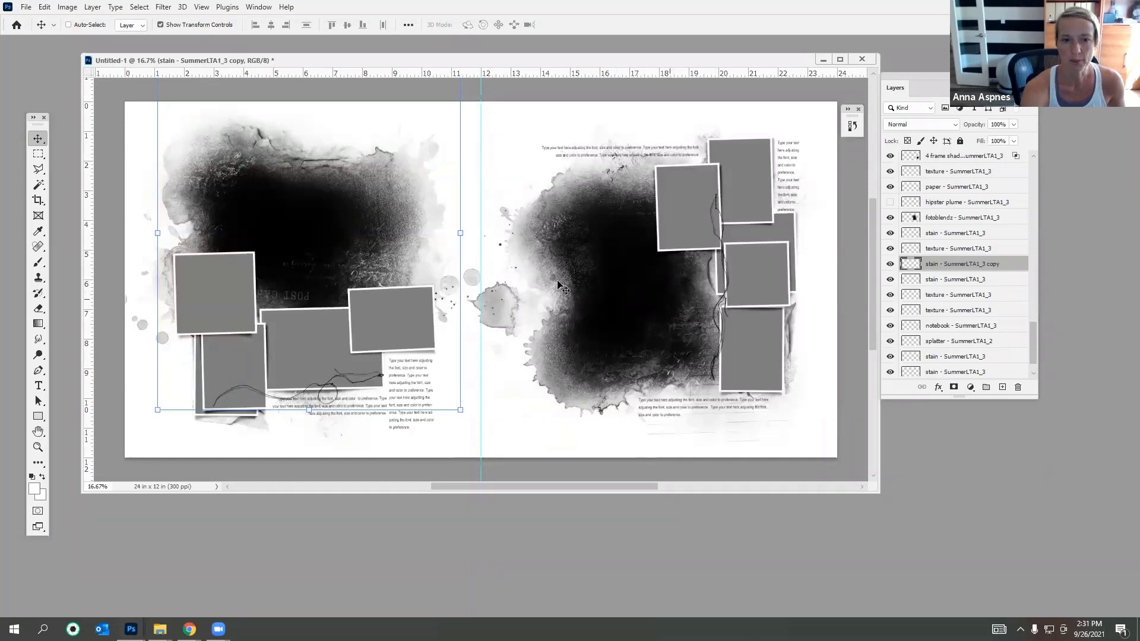
{"action": "left_click", "coordinate": [938, 217]}
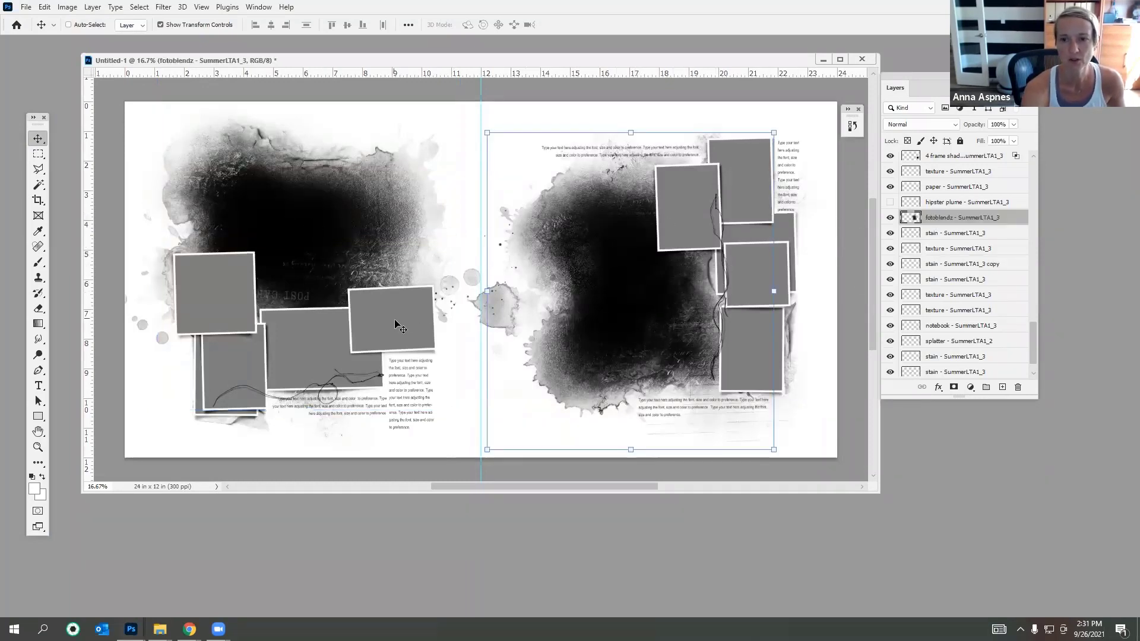
{"action": "mouse_move", "coordinate": [1031, 329]}
{"action": "left_mouse_down"}
{"action": "mouse_move", "coordinate": [1033, 343]}
{"action": "mouse_move", "coordinate": [1039, 183]}
{"action": "mouse_move", "coordinate": [1029, 310]}
{"action": "left_mouse_up"}
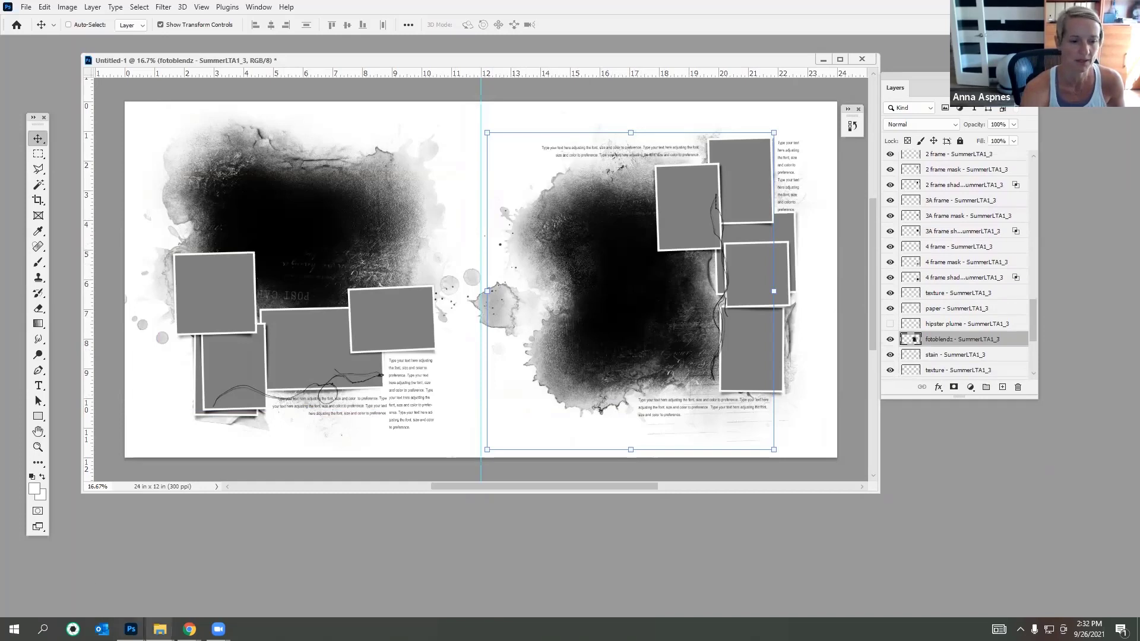
Step: Switch to File Explorer and preview photos ACS_0616 and ACS_0613 in the Grand County 2020 folder
{"action": "mouse_move", "coordinate": [160, 629]}
{"action": "left_click", "coordinate": [146, 607]}
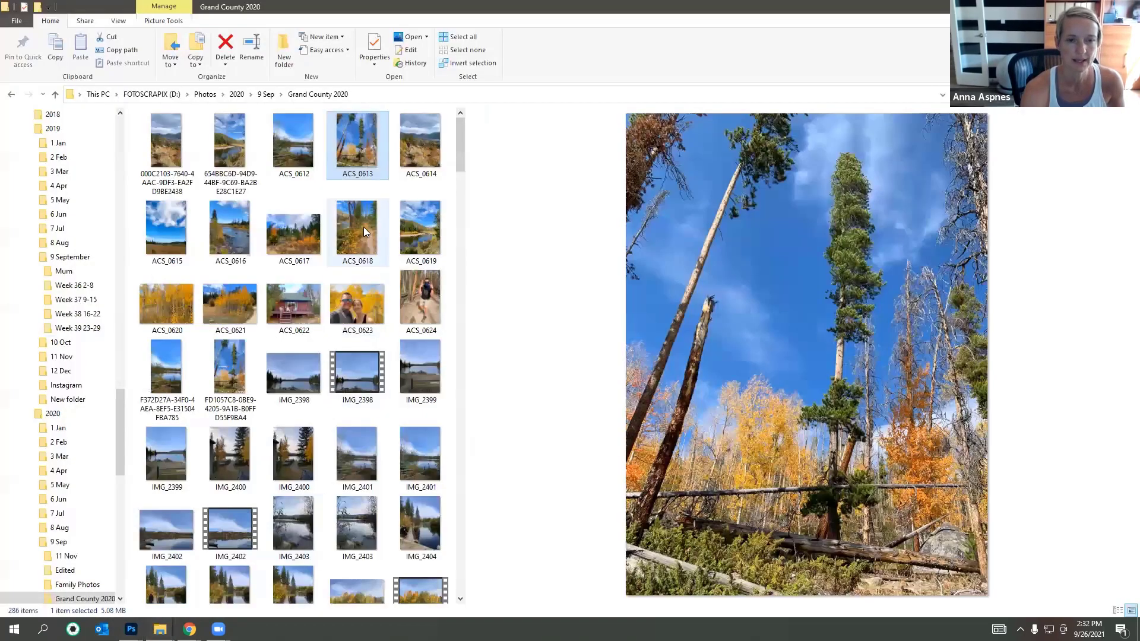
{"action": "left_click", "coordinate": [243, 234]}
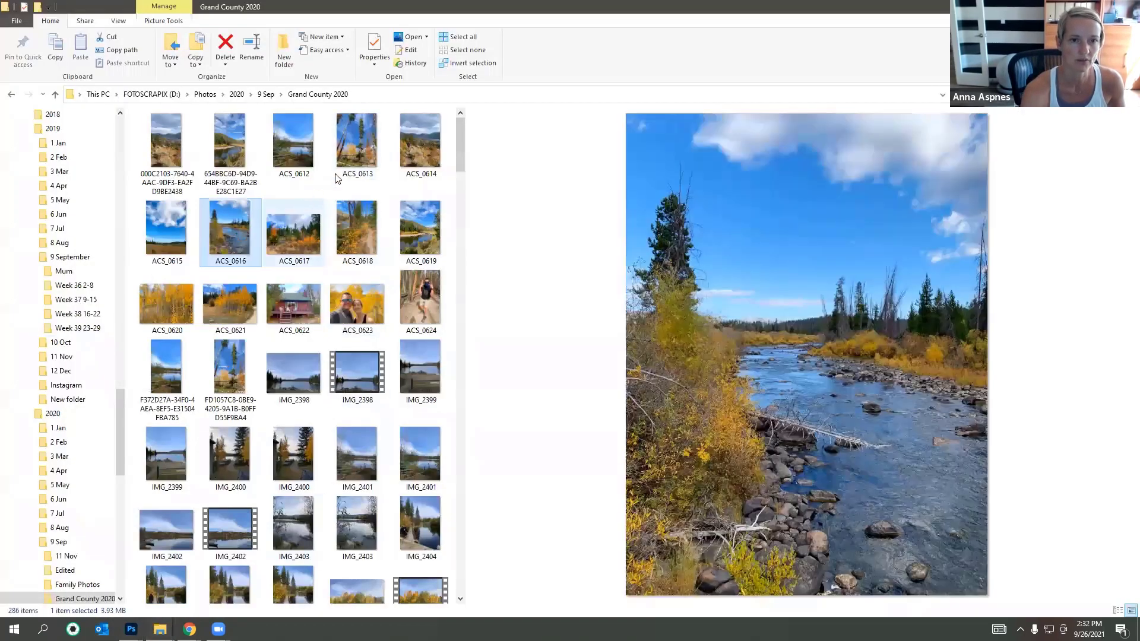
{"action": "left_click", "coordinate": [348, 177]}
Step: Place photo ACS_0613 into the Photoshop spread above the fotoblendz layer, scaled to cover the right page's black blend area
{"action": "left_click_drag", "start_coordinate": [146, 514], "coordinate": [647, 315]}
{"action": "left_click_drag", "start_coordinate": [518, 275], "coordinate": [678, 282]}
{"action": "left_click_drag", "start_coordinate": [773, 110], "coordinate": [701, 209]}
{"action": "left_click_drag", "start_coordinate": [647, 276], "coordinate": [670, 210]}
{"action": "left_click_drag", "start_coordinate": [721, 141], "coordinate": [734, 125]}
{"action": "key", "text": "Return"}
Step: Clip ACS_0613 to the fotoblendz layer, then shift and enlarge the photo to fill the blend area
{"action": "left_click", "coordinate": [93, 6]}
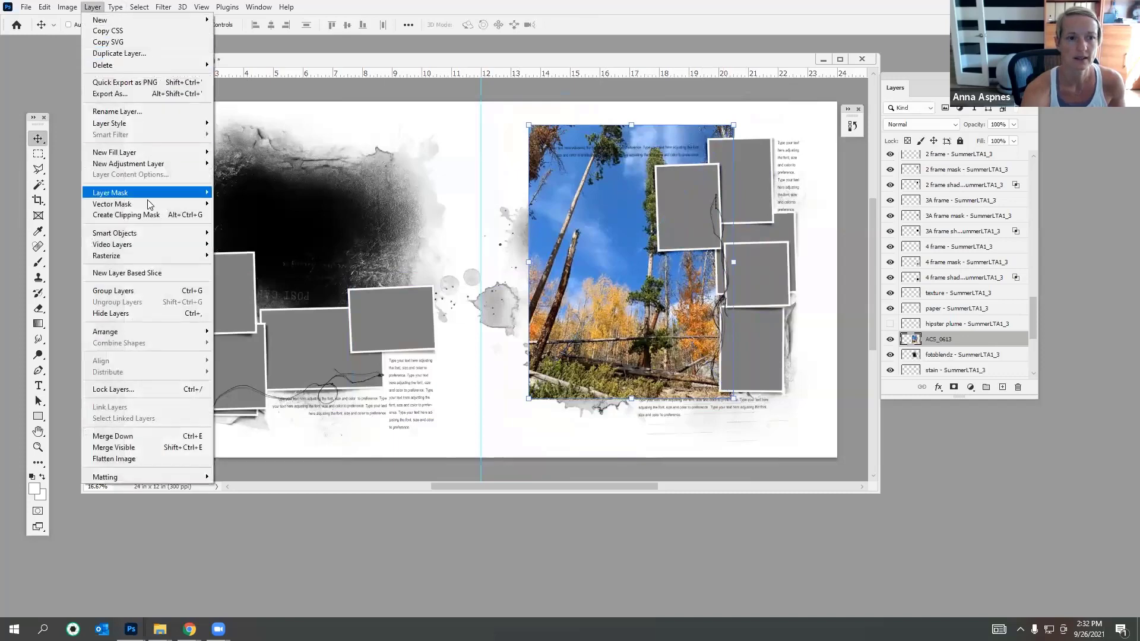
{"action": "left_click", "coordinate": [131, 215]}
{"action": "left_click_drag", "start_coordinate": [591, 205], "coordinate": [579, 224]}
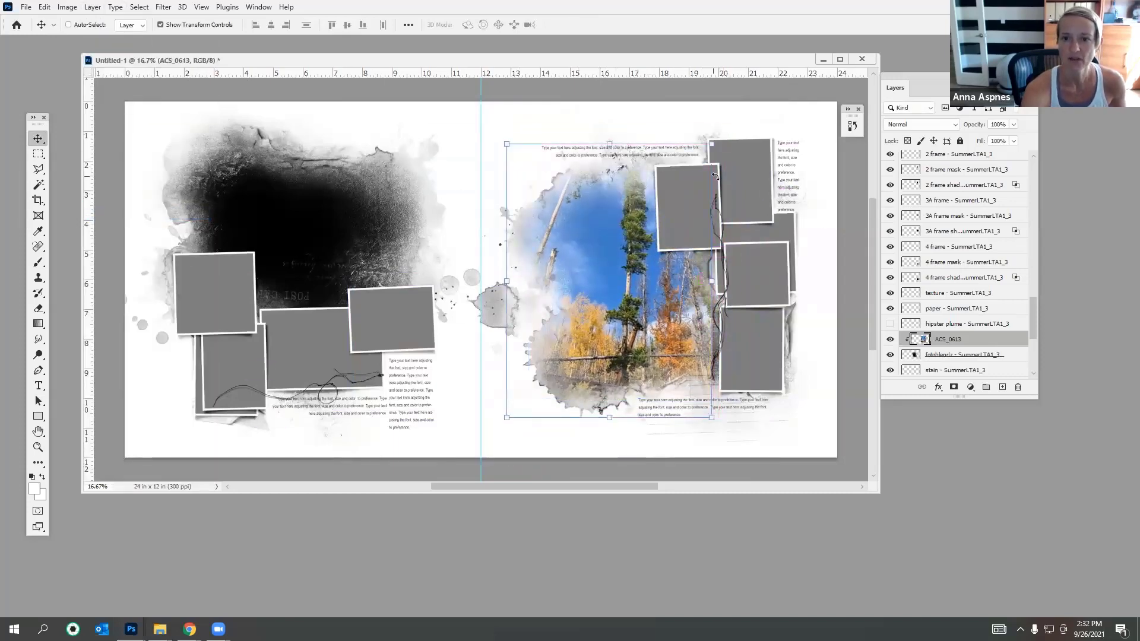
{"action": "left_click_drag", "start_coordinate": [716, 148], "coordinate": [725, 128]}
Step: Select the stain - SummerLTA1_3 layer behind the photo's upper-left edge and toggle its visibility to examine its effect
{"action": "left_click", "coordinate": [588, 26]}
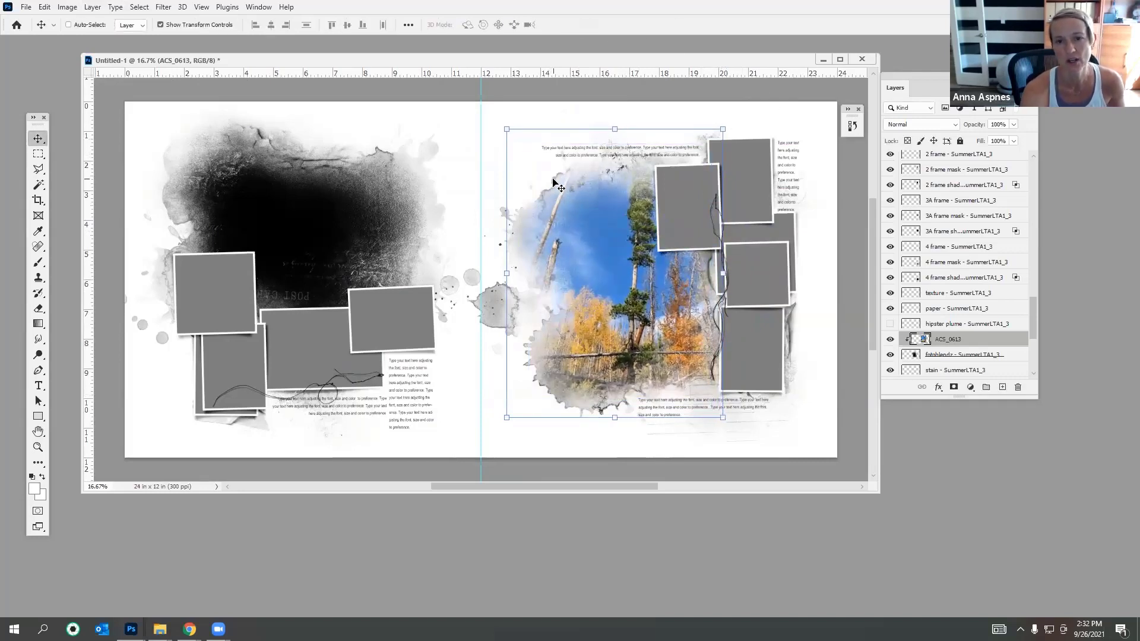
{"action": "left_click", "coordinate": [891, 324]}
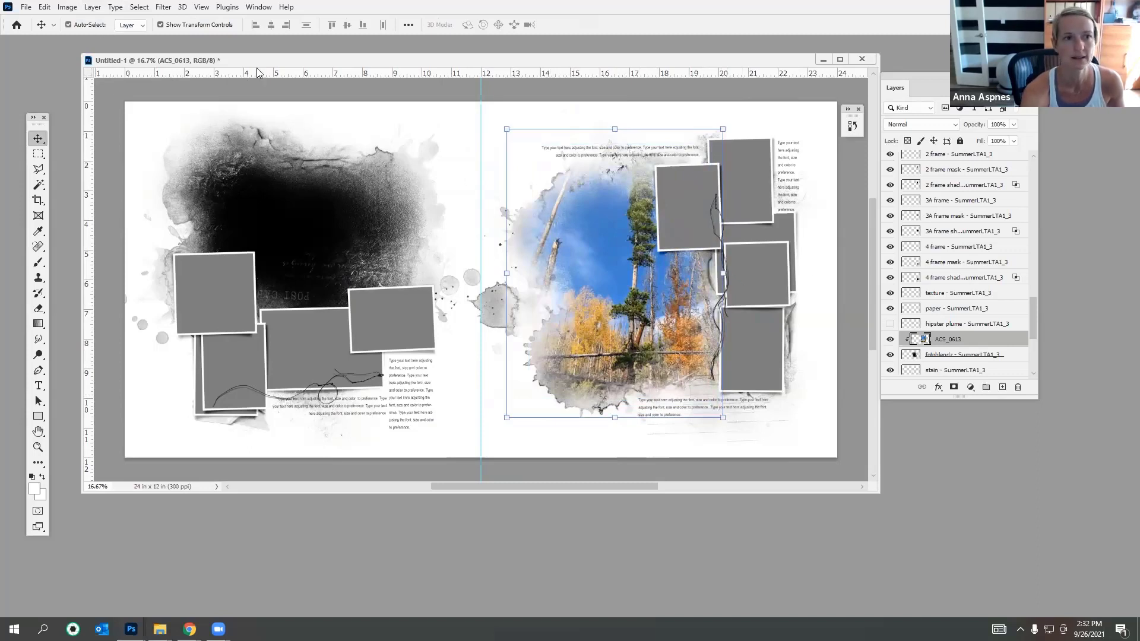
{"action": "left_click", "coordinate": [555, 183]}
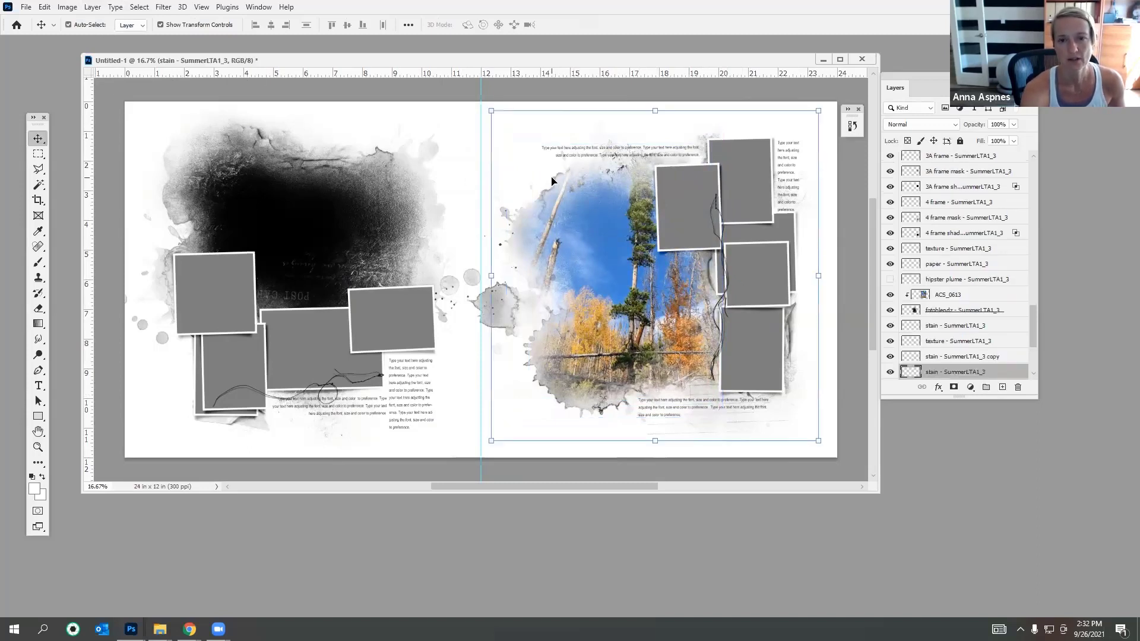
{"action": "left_click", "coordinate": [891, 373]}
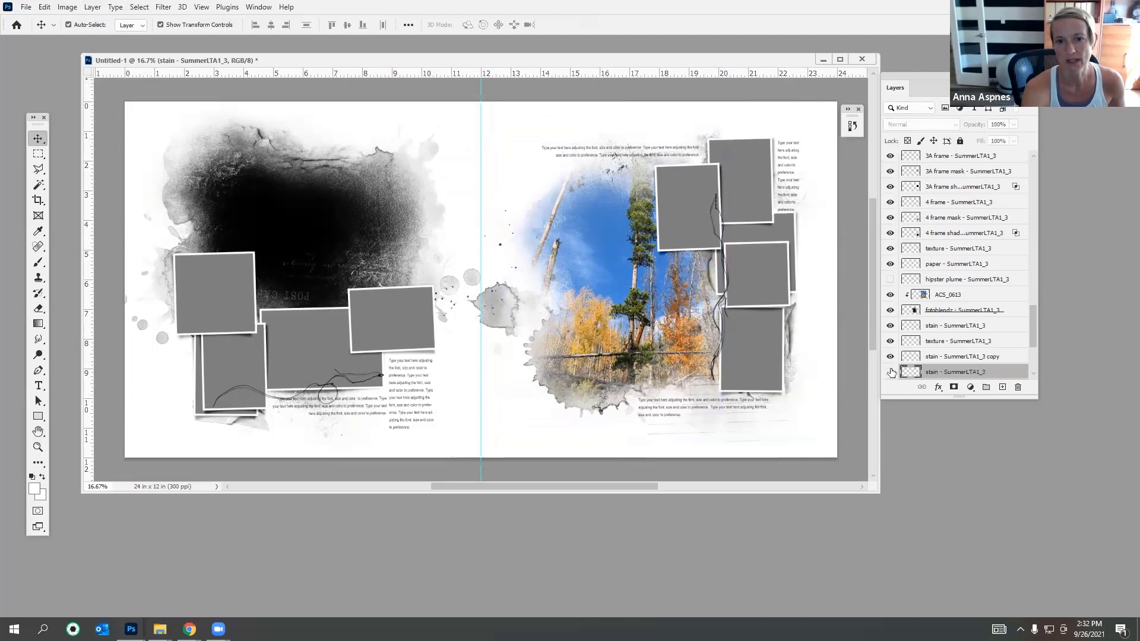
{"action": "left_click", "coordinate": [891, 372]}
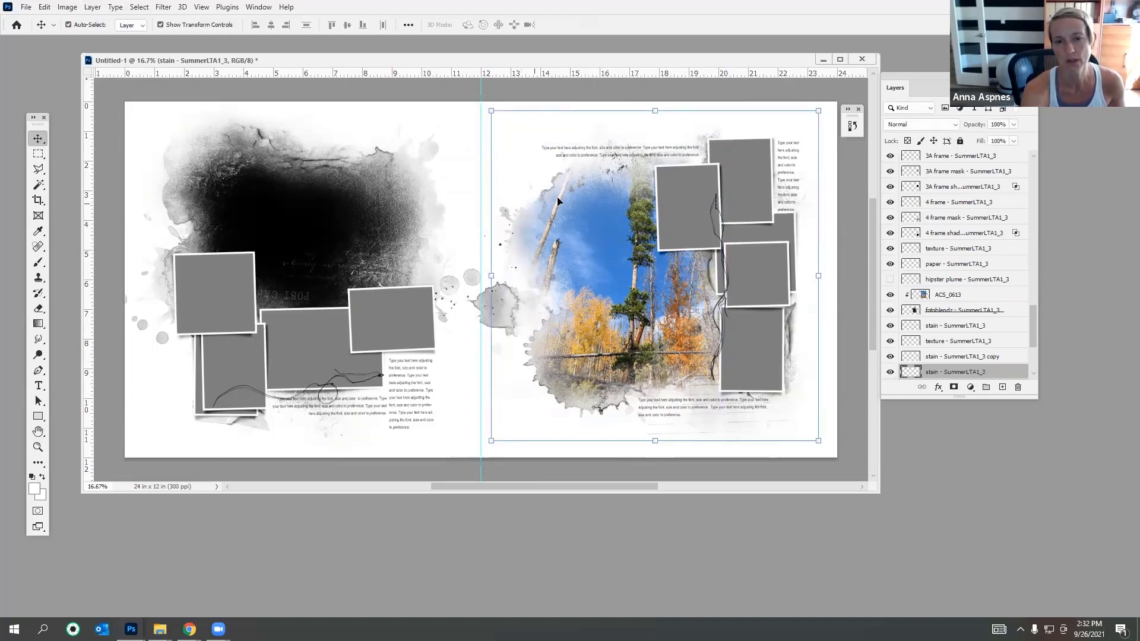
{"action": "left_click", "coordinate": [891, 372]}
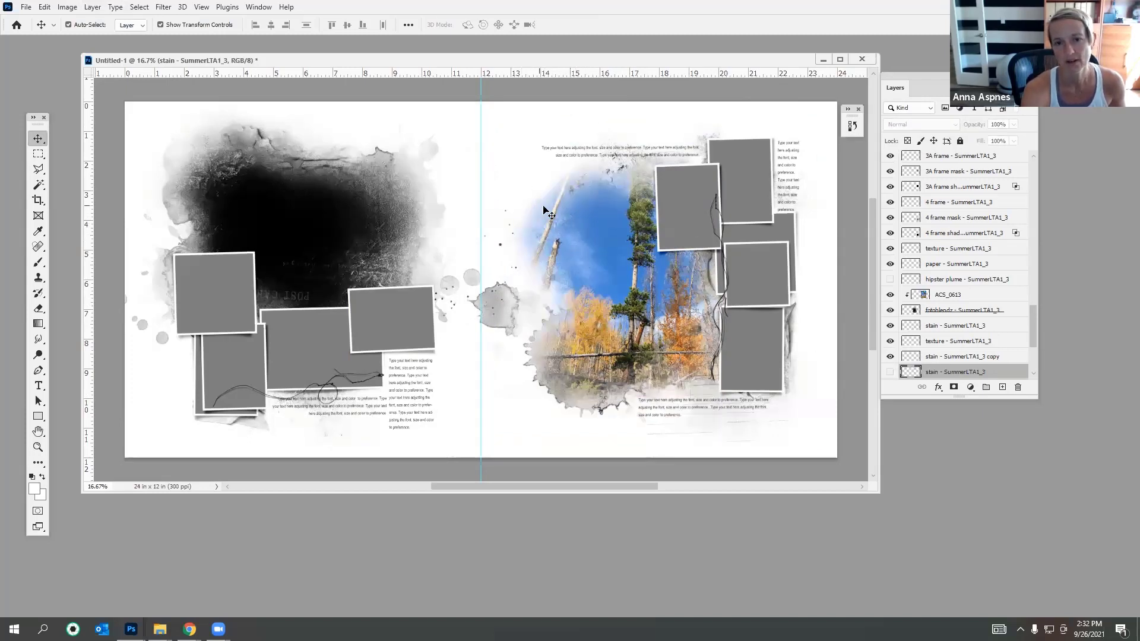
{"action": "left_click", "coordinate": [891, 373]}
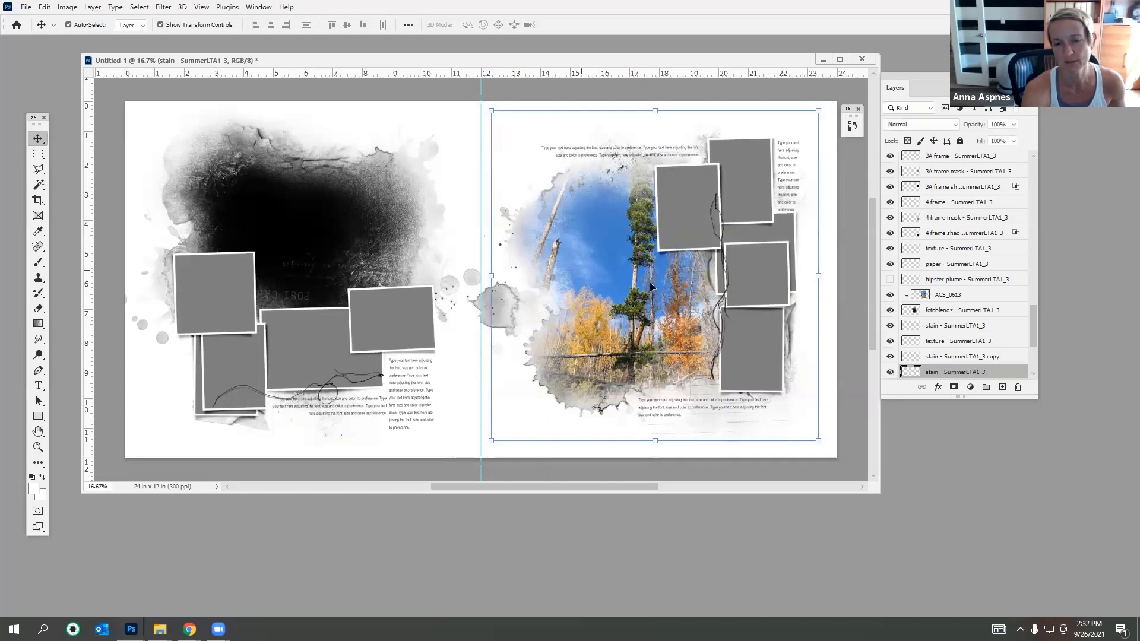
Step: Try filling the selected stain layer with sampled sky blue #3778c5 with Preserve Transparency off, and undo the fill
{"action": "left_click", "coordinate": [67, 7]}
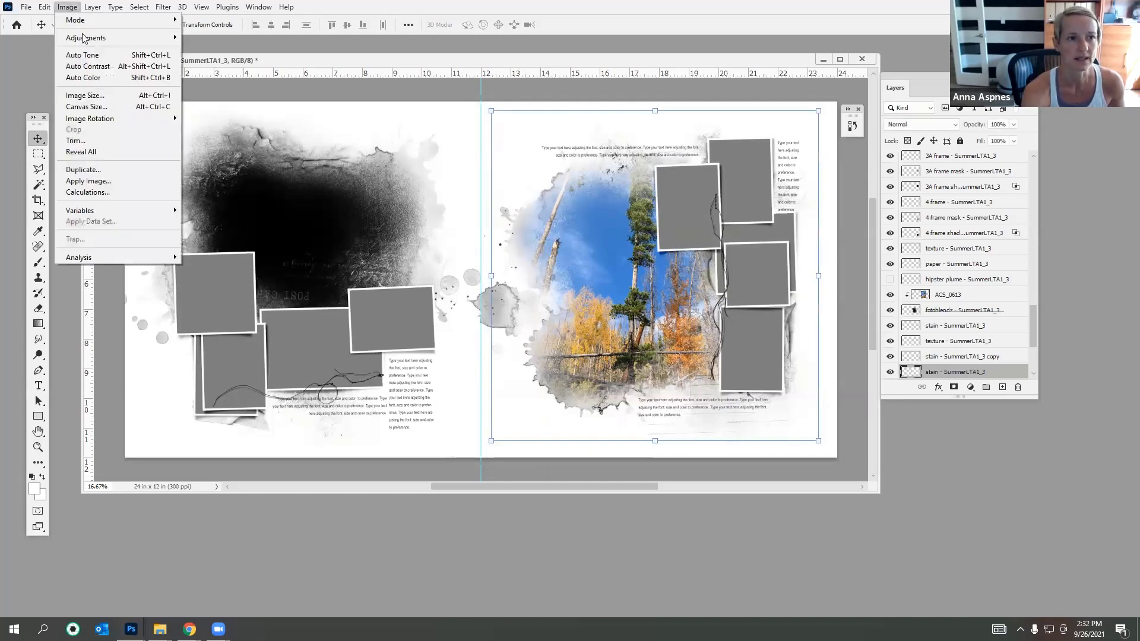
{"action": "mouse_move", "coordinate": [44, 6]}
{"action": "left_click", "coordinate": [54, 192]}
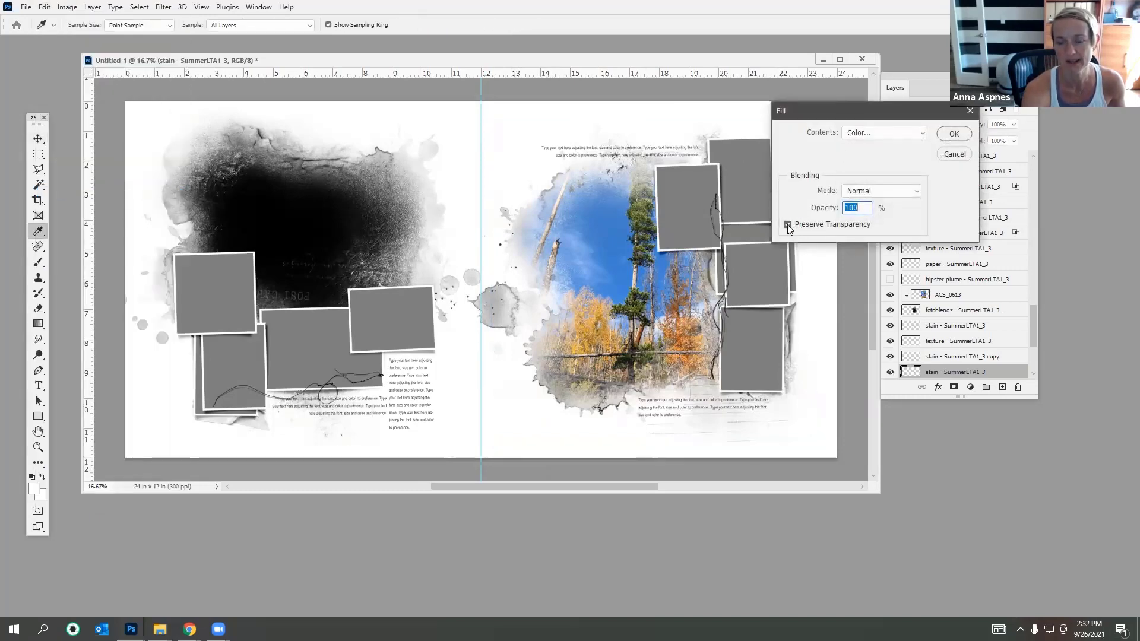
{"action": "left_click", "coordinate": [878, 138]}
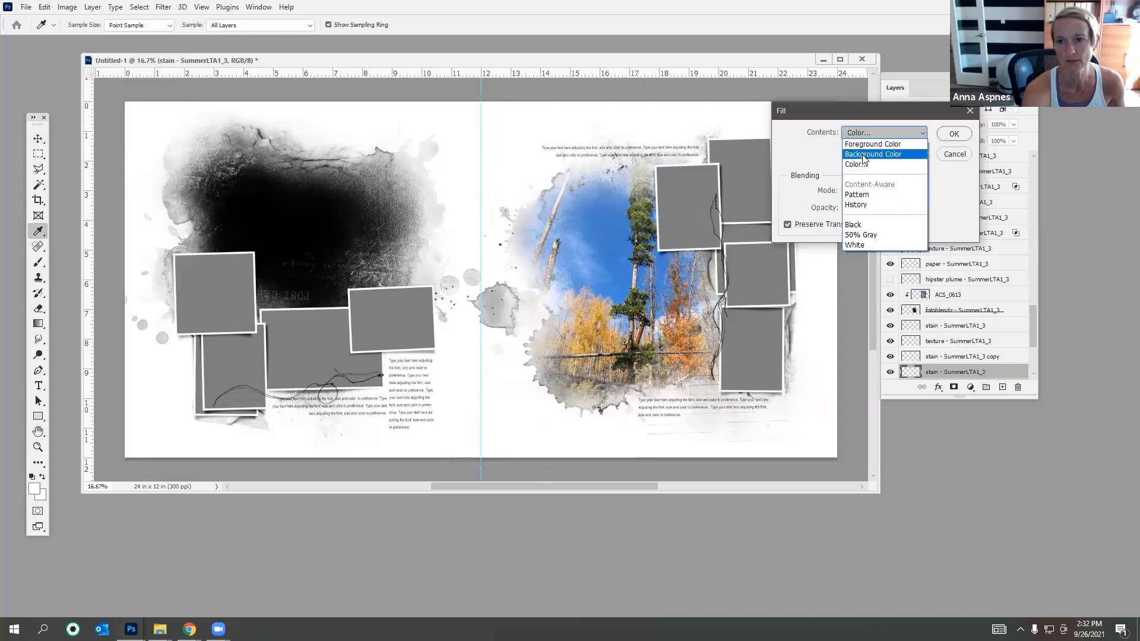
{"action": "left_click", "coordinate": [865, 167]}
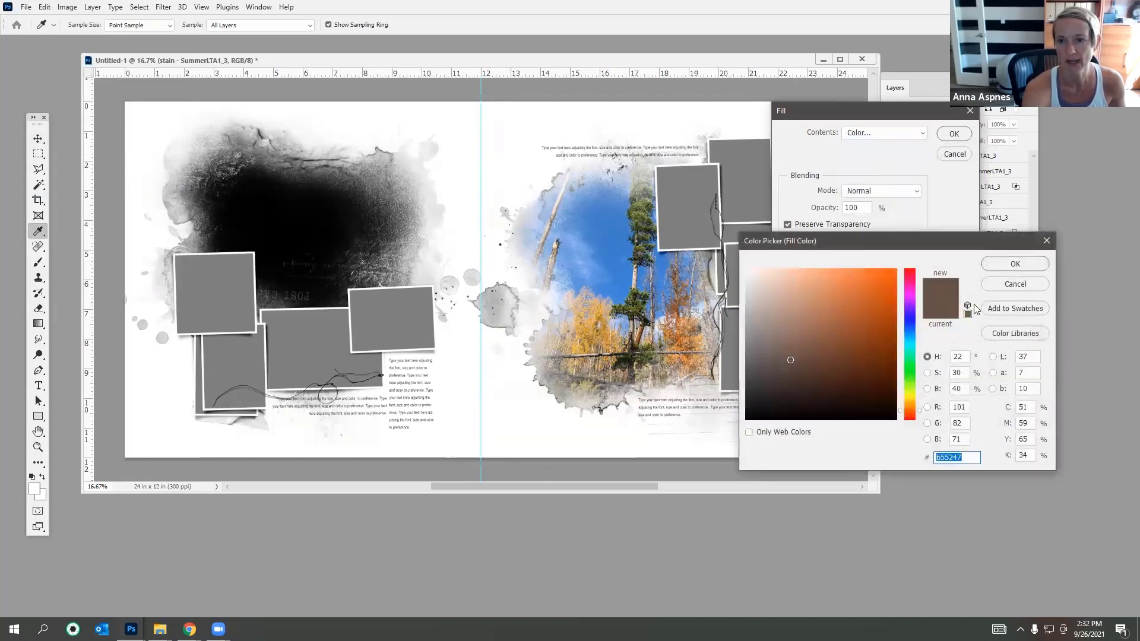
{"action": "left_click", "coordinate": [610, 222]}
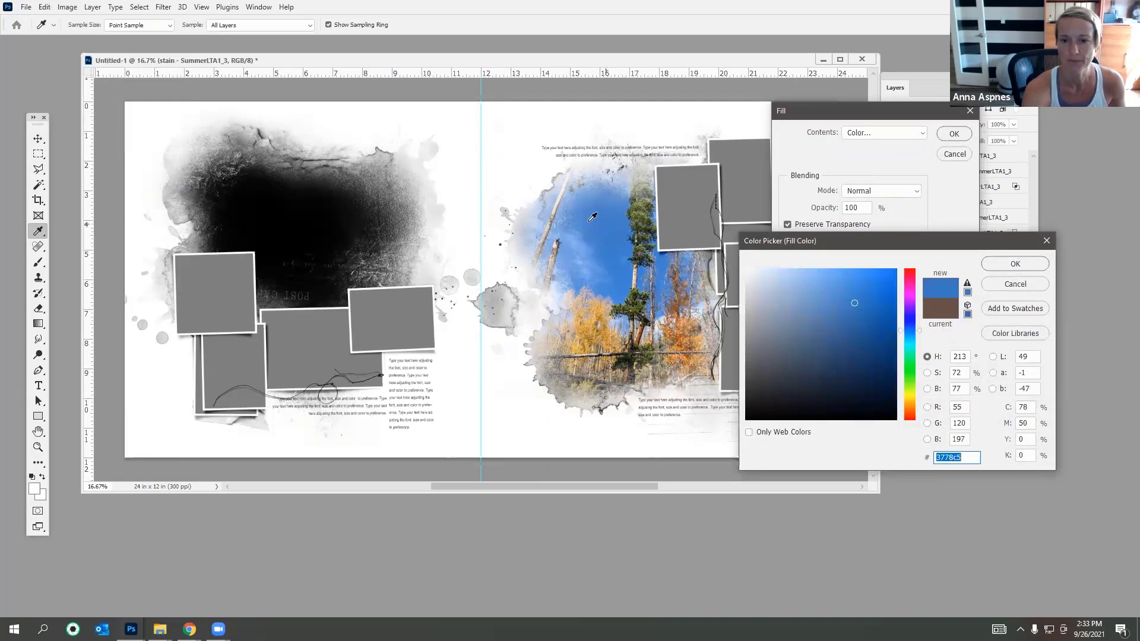
{"action": "left_click", "coordinate": [1005, 264]}
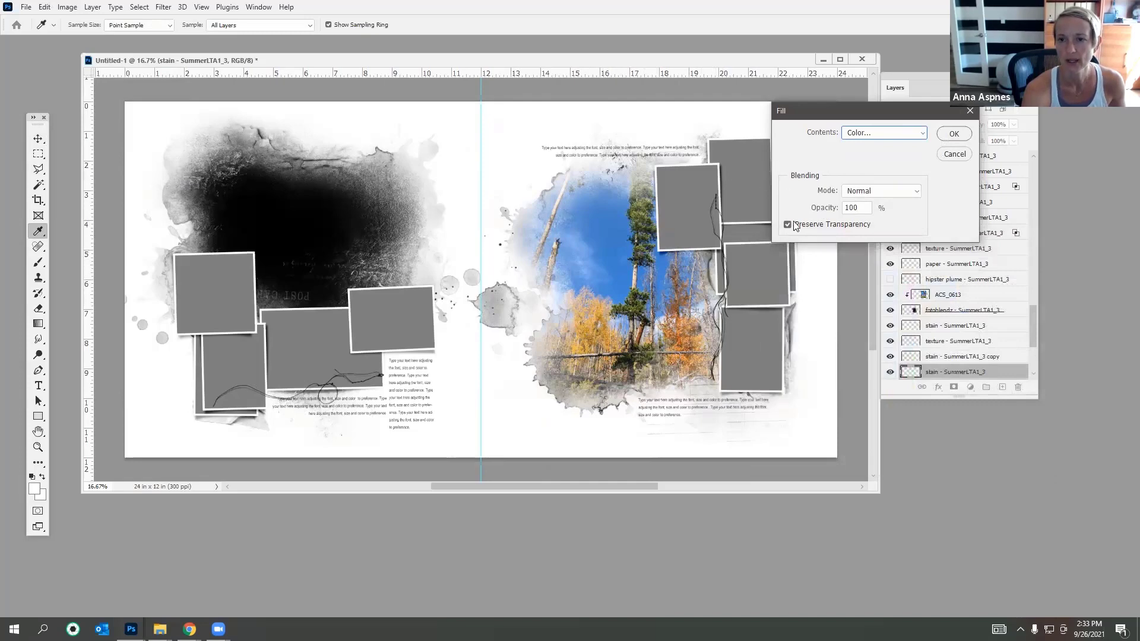
{"action": "left_click", "coordinate": [954, 134]}
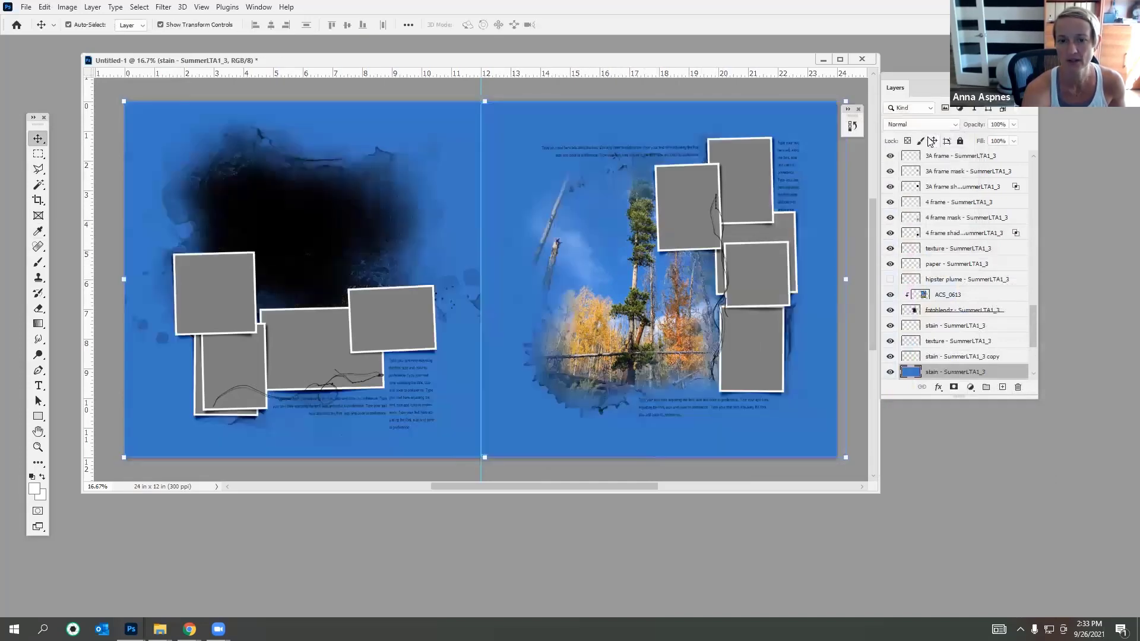
{"action": "left_click", "coordinate": [45, 6]}
{"action": "left_click", "coordinate": [78, 19]}
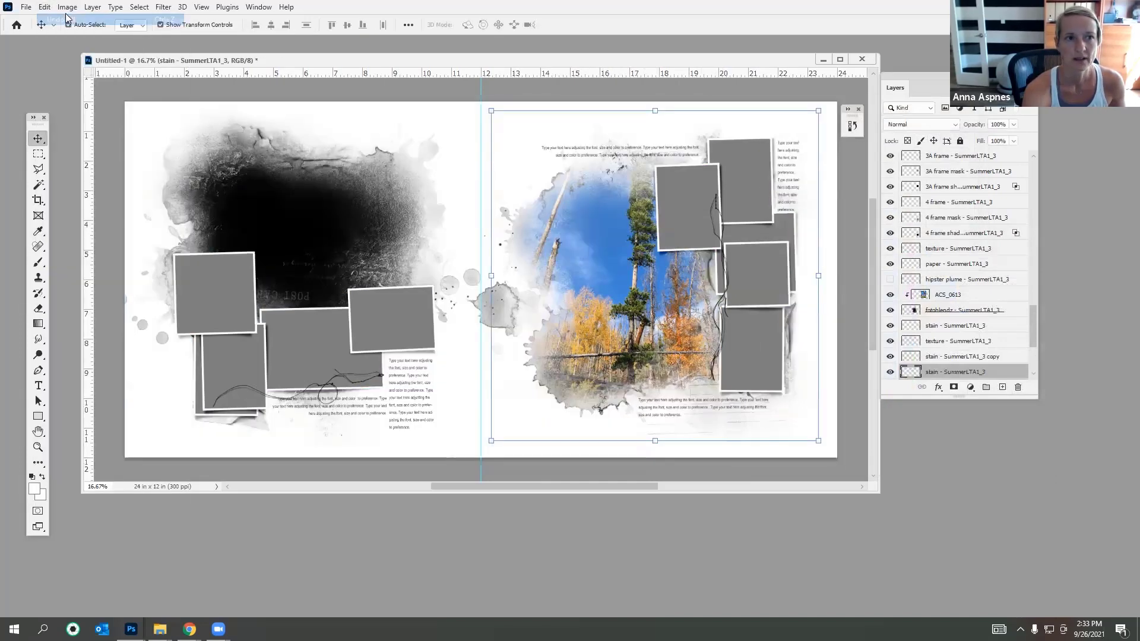
Step: Fill the selected stain layer with sky blue #3778c5, keeping Preserve Transparency on
{"action": "left_click", "coordinate": [45, 6]}
{"action": "left_click", "coordinate": [53, 192]}
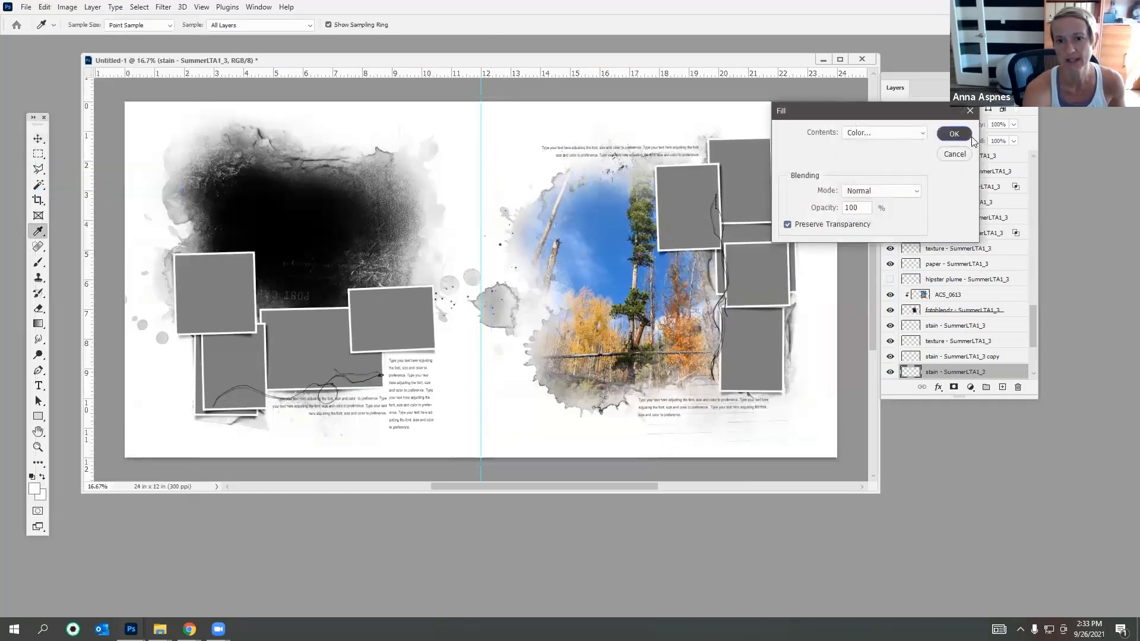
Step: Fill the stain layer along the photo's lower edge with dark brown #4a3a34, preserving transparency
{"action": "left_click", "coordinate": [601, 410]}
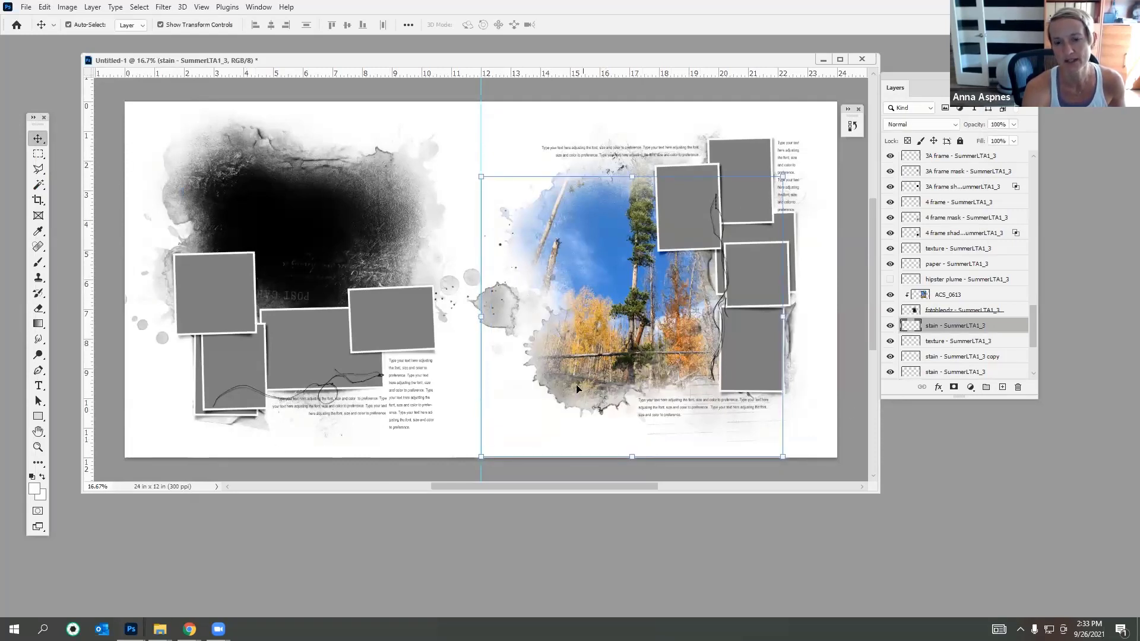
{"action": "left_click", "coordinate": [50, 8]}
{"action": "left_click", "coordinate": [89, 191]}
{"action": "left_click", "coordinate": [867, 134]}
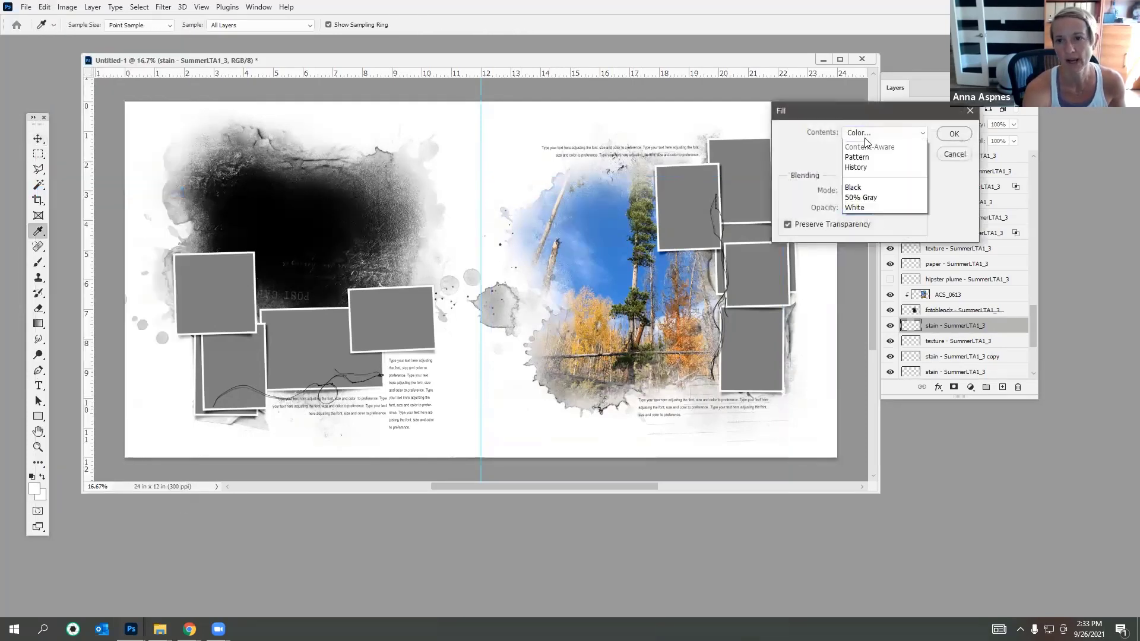
{"action": "left_click", "coordinate": [867, 141]}
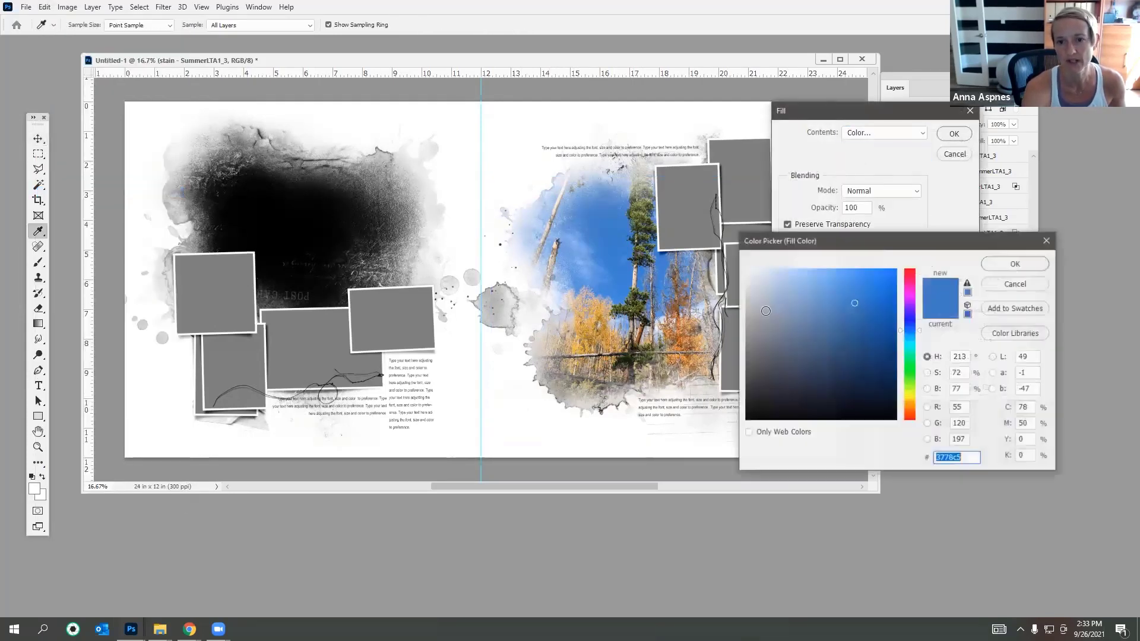
{"action": "left_click", "coordinate": [629, 375]}
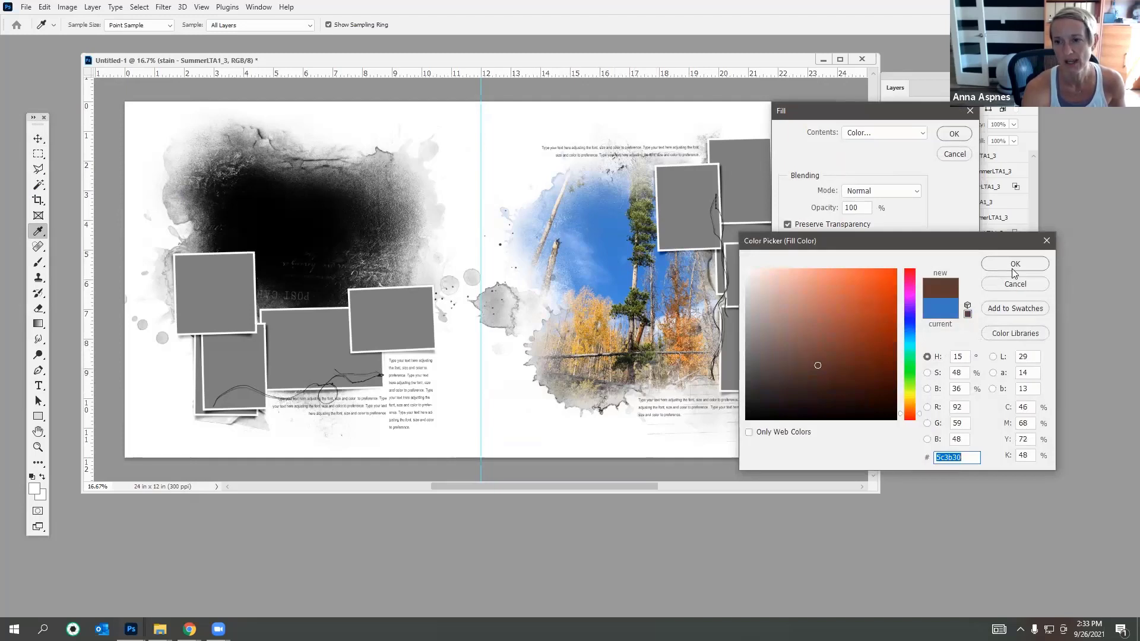
{"action": "left_click", "coordinate": [790, 376]}
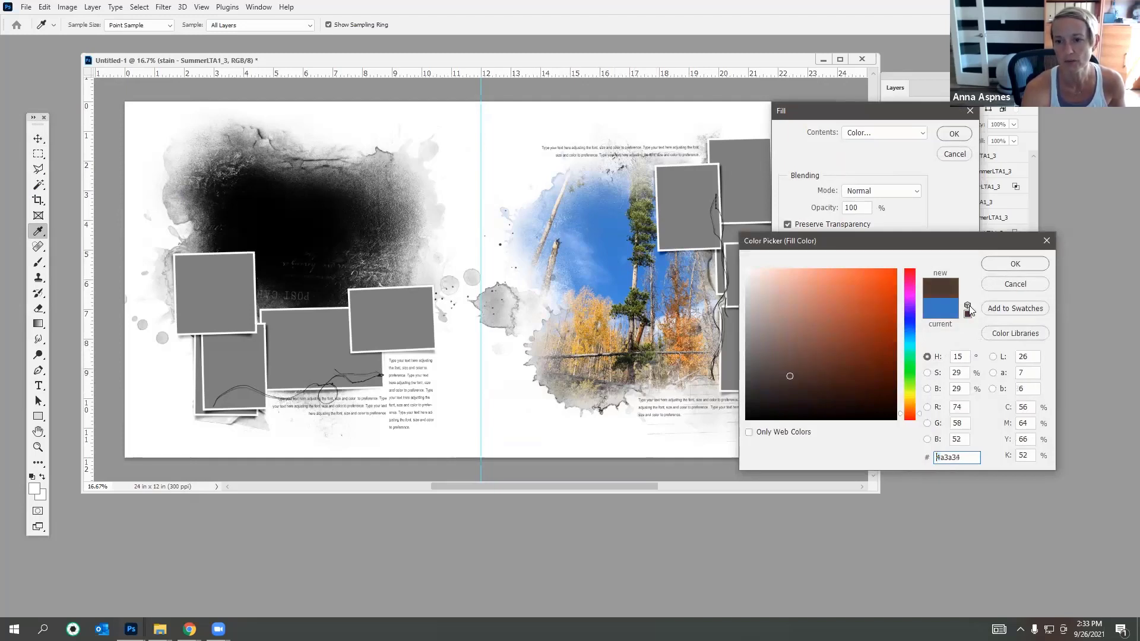
{"action": "left_click", "coordinate": [1014, 265]}
{"action": "left_click", "coordinate": [951, 134]}
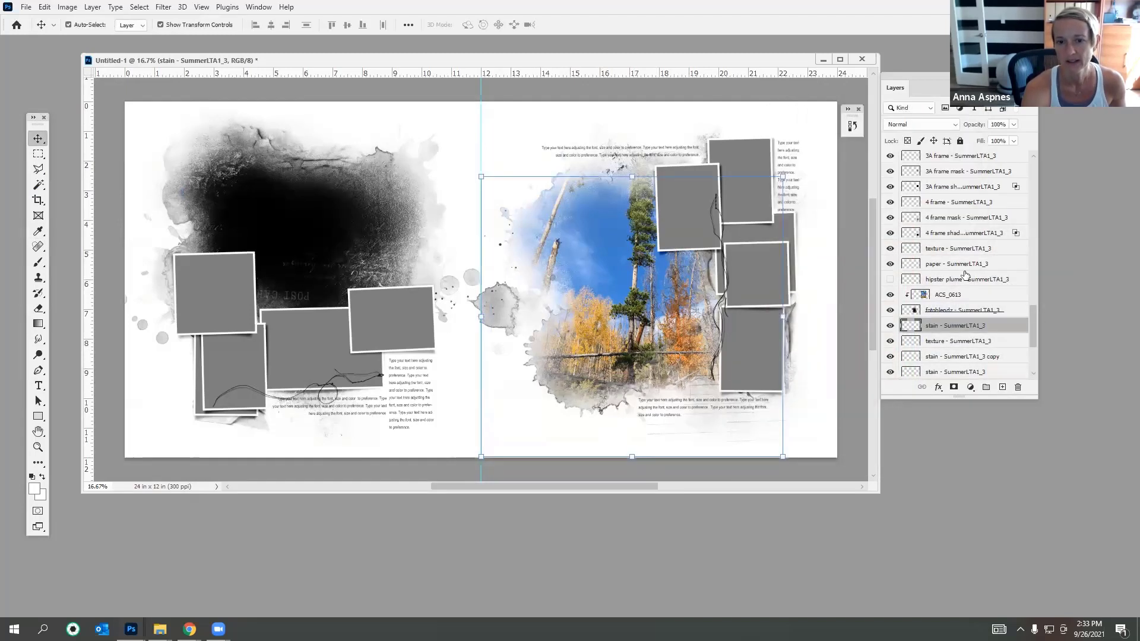
Step: Apply Hue/Saturation to the lower-edge stain layer with Hue +57, Saturation +48 and Lightness +26
{"action": "left_click", "coordinate": [67, 7]}
{"action": "mouse_move", "coordinate": [89, 33]}
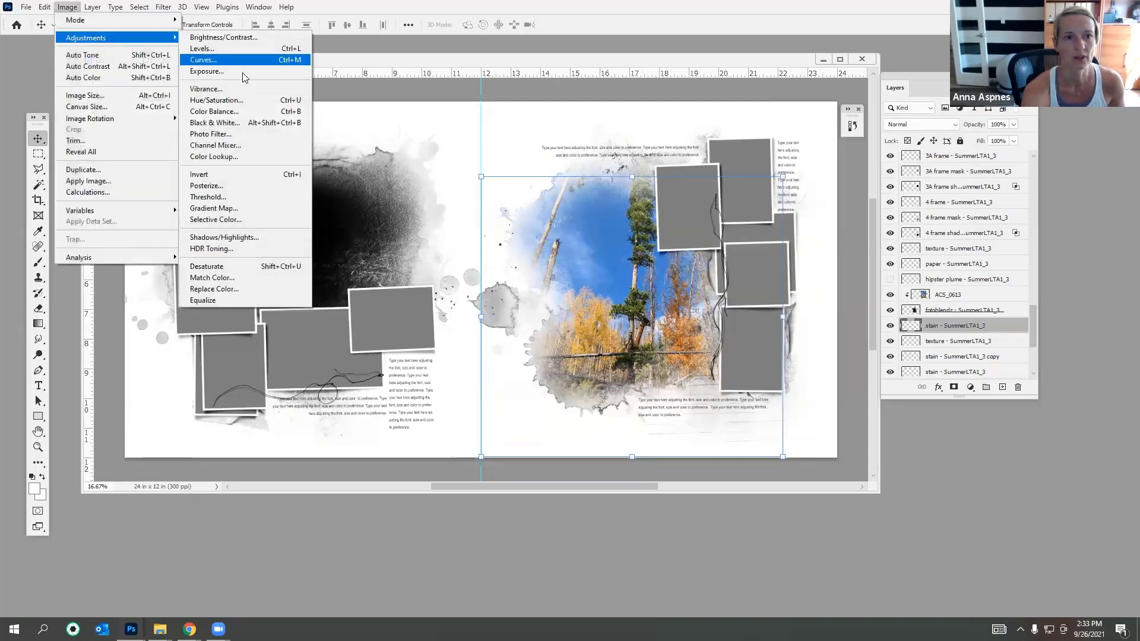
{"action": "left_click", "coordinate": [281, 92]}
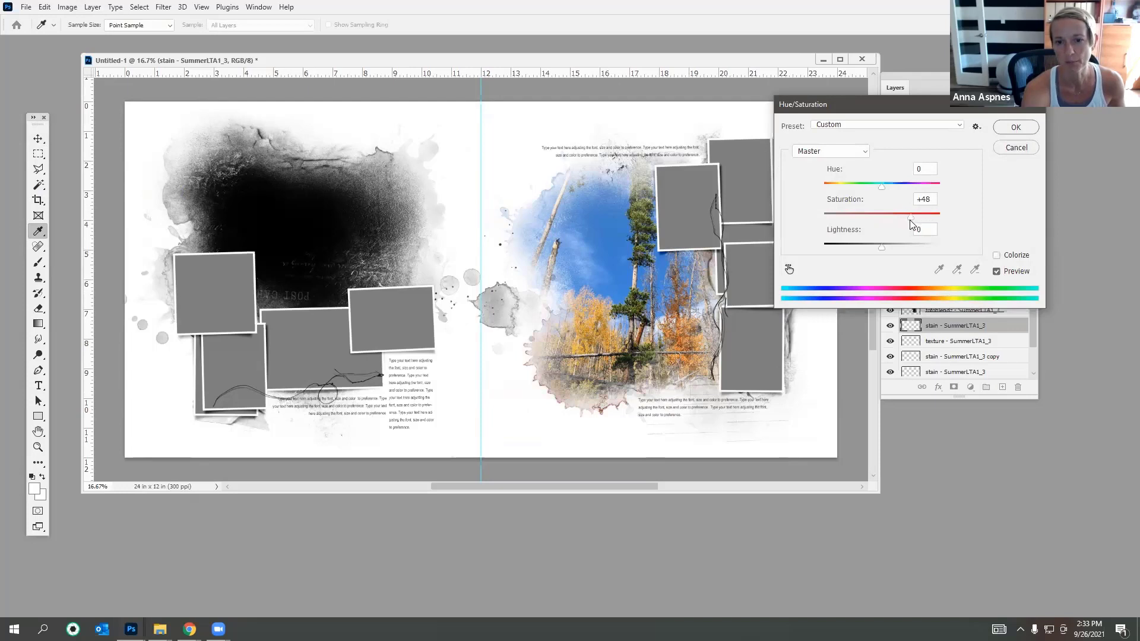
{"action": "left_click_drag", "start_coordinate": [913, 248], "coordinate": [898, 250]}
{"action": "left_click_drag", "start_coordinate": [882, 188], "coordinate": [916, 198]}
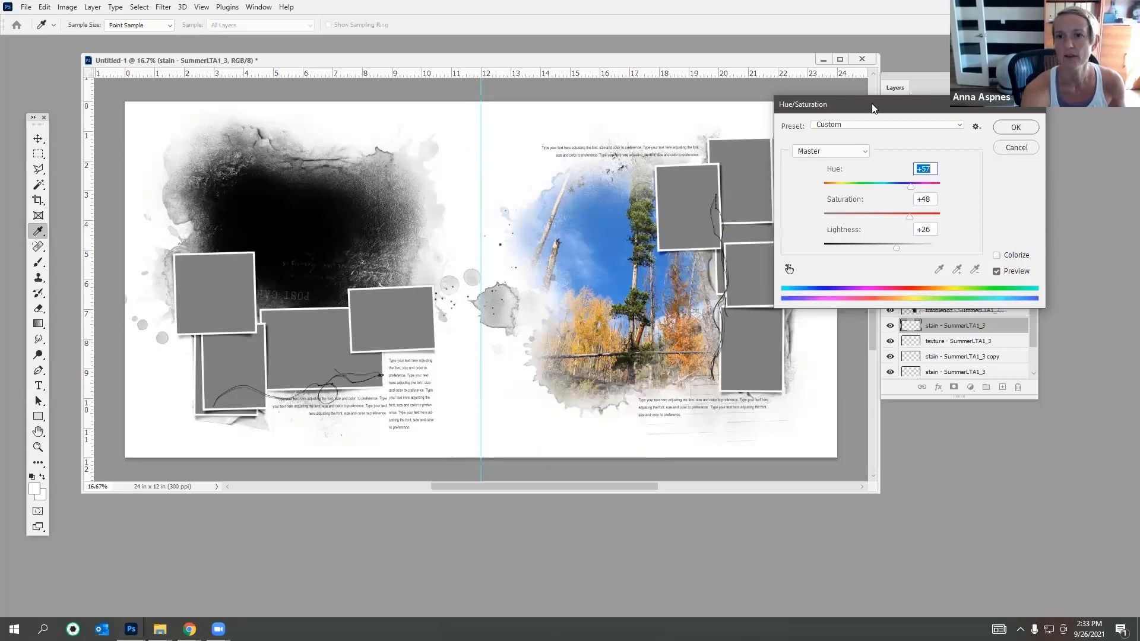
{"action": "key", "text": "Return"}
{"action": "key", "text": "v"}
Step: Fill the stain blot just right of the spread's centre guide with blue #3a7ccd, preserving transparency
{"action": "left_click", "coordinate": [490, 307]}
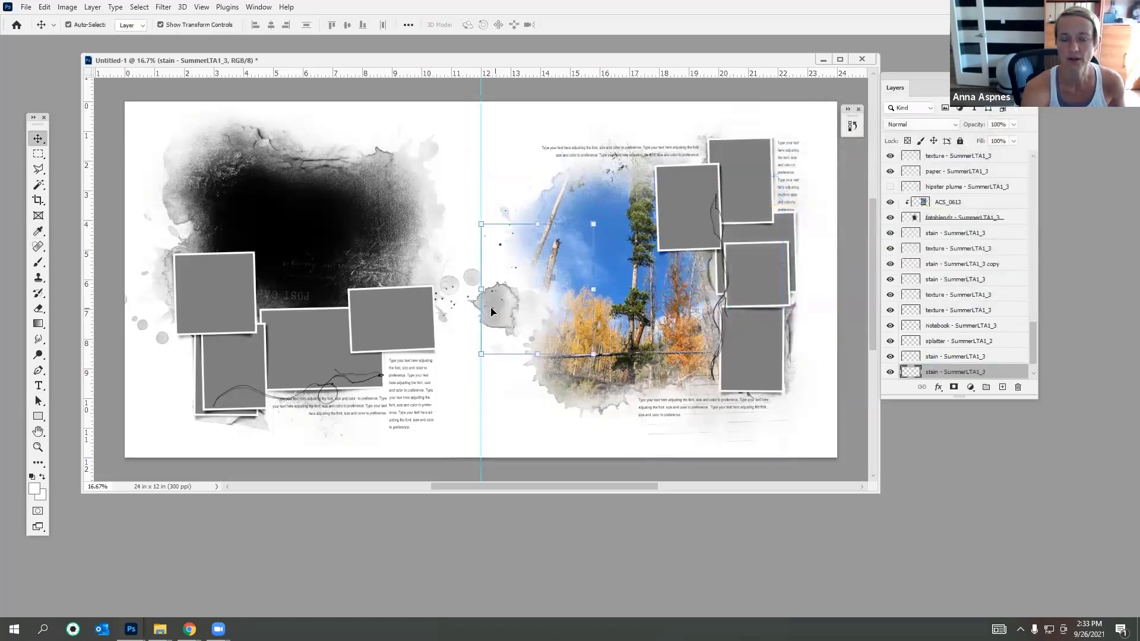
{"action": "left_click", "coordinate": [48, 7]}
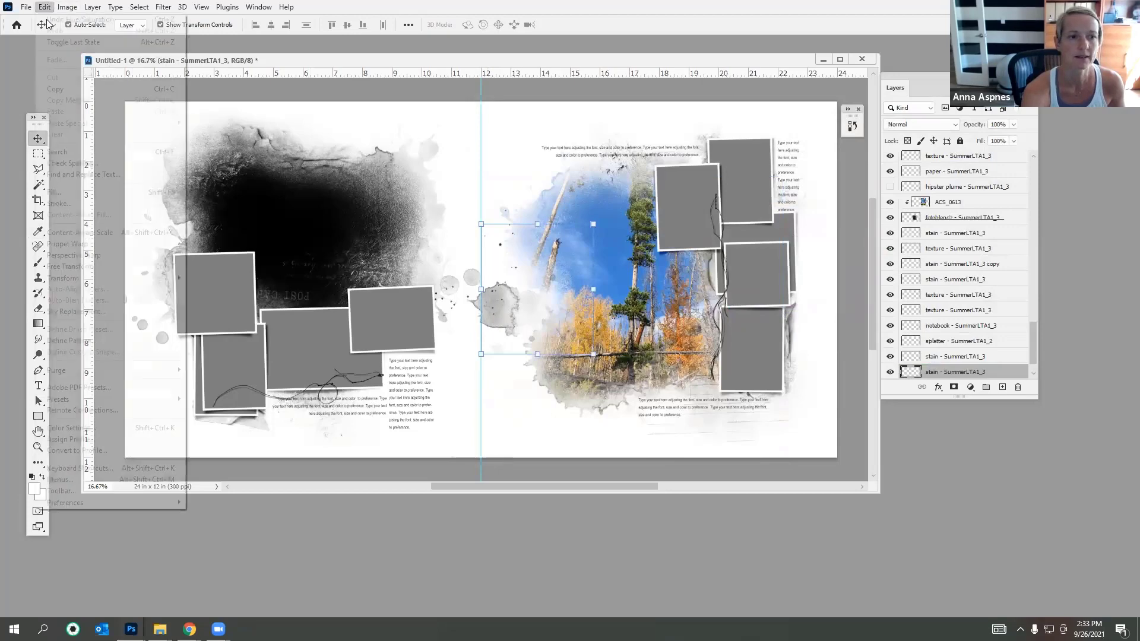
{"action": "left_click", "coordinate": [60, 191]}
{"action": "left_click", "coordinate": [882, 133]}
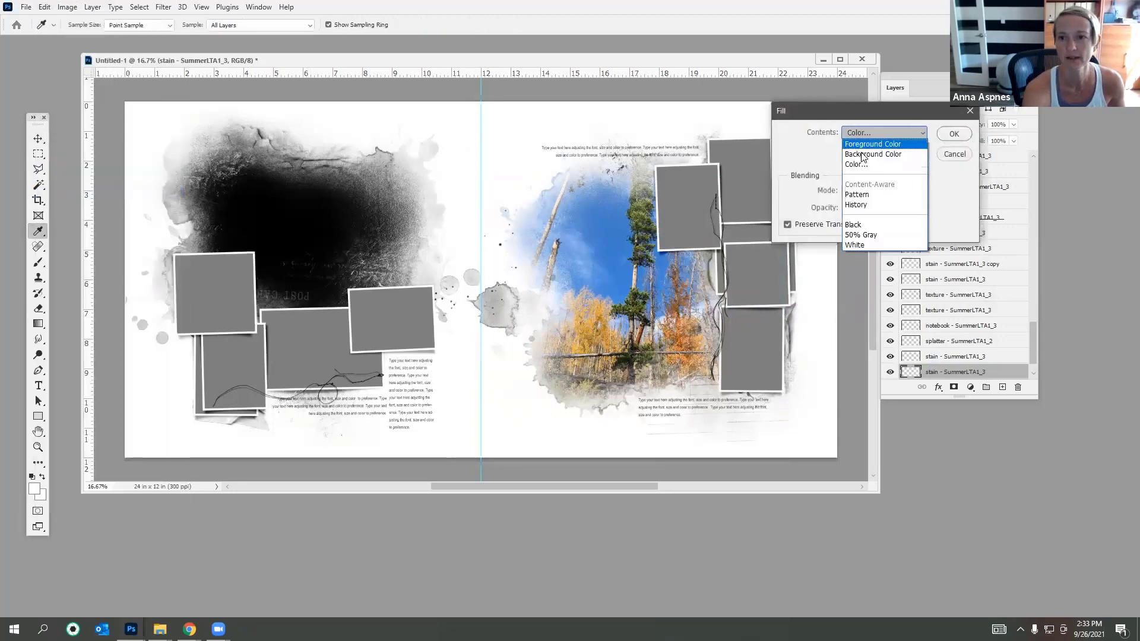
{"action": "left_click", "coordinate": [873, 145]}
{"action": "left_click", "coordinate": [1010, 262]}
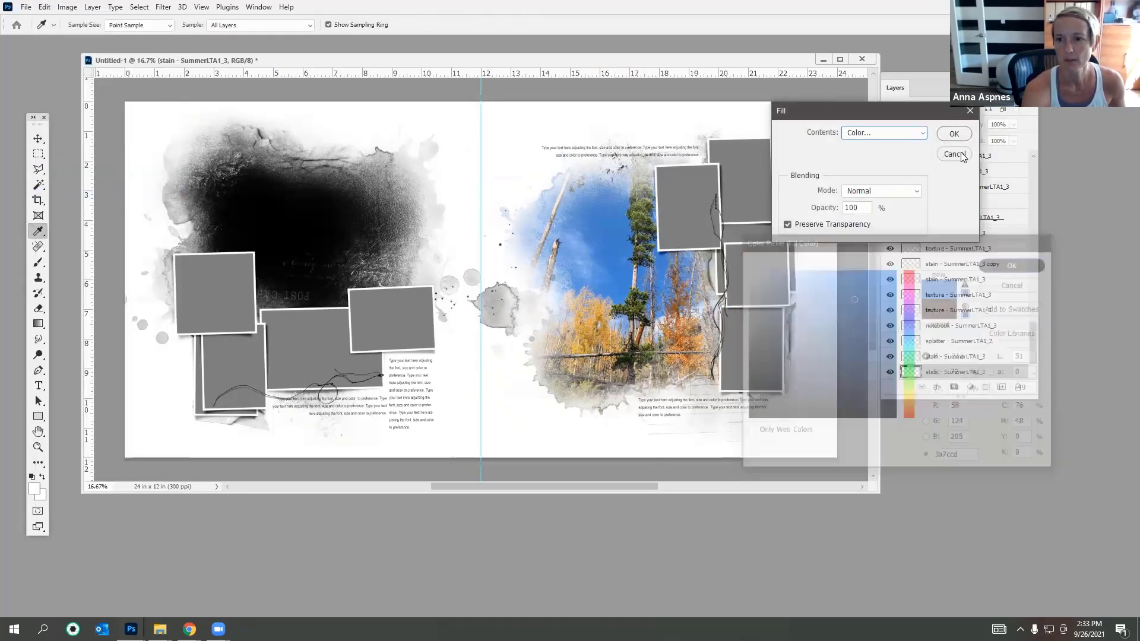
{"action": "left_click", "coordinate": [950, 134]}
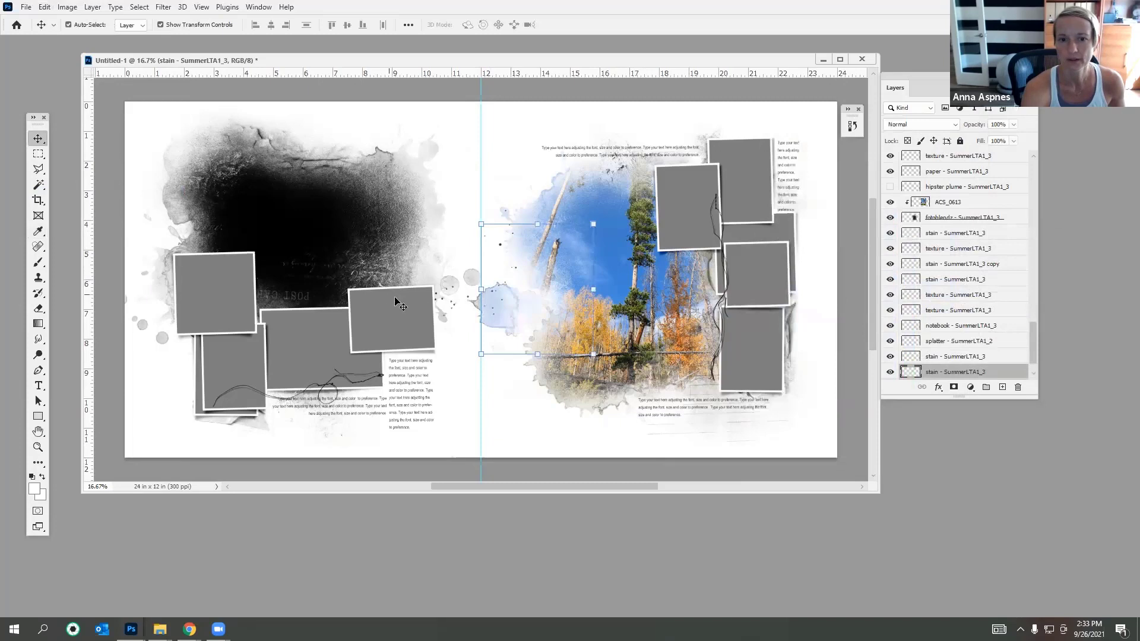
Step: Fill the stain layer just across the centre guide on the left page with the blue fill colour, preserving transparency
{"action": "left_click", "coordinate": [464, 283]}
{"action": "left_click_drag", "start_coordinate": [42, 13], "coordinate": [63, 144]}
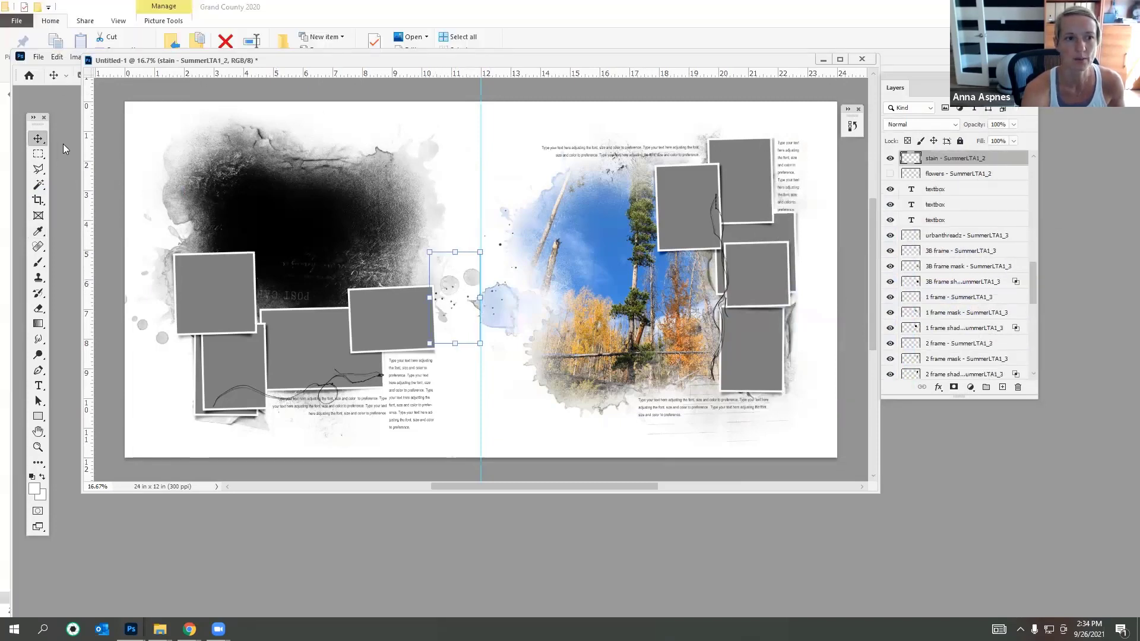
{"action": "double_click", "coordinate": [245, 53]}
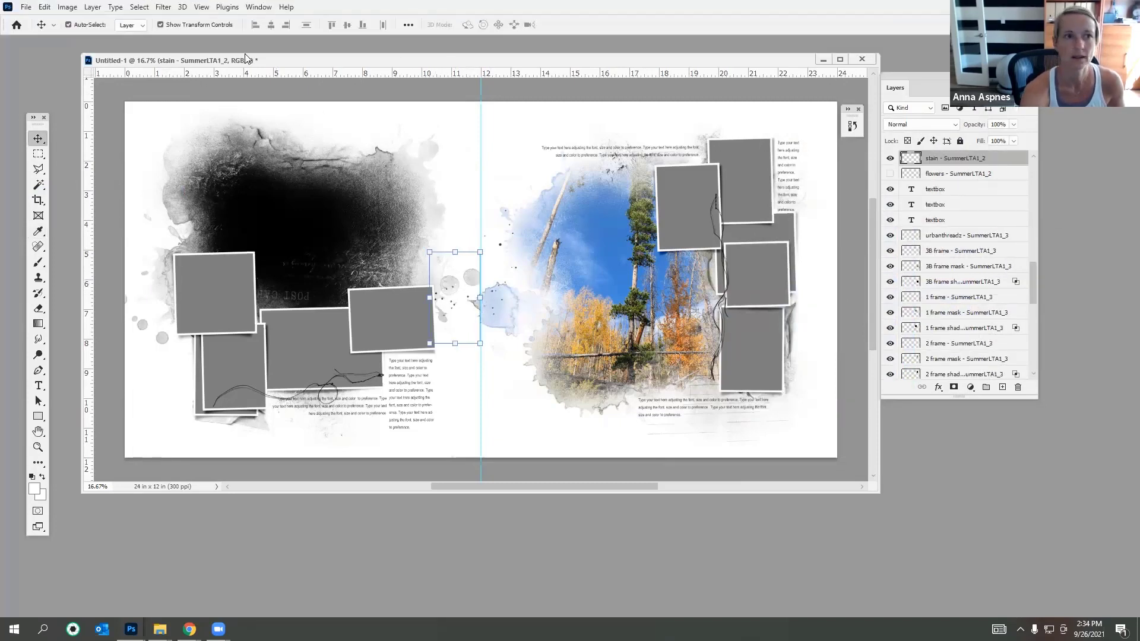
{"action": "left_click", "coordinate": [44, 7]}
{"action": "left_click", "coordinate": [167, 183]}
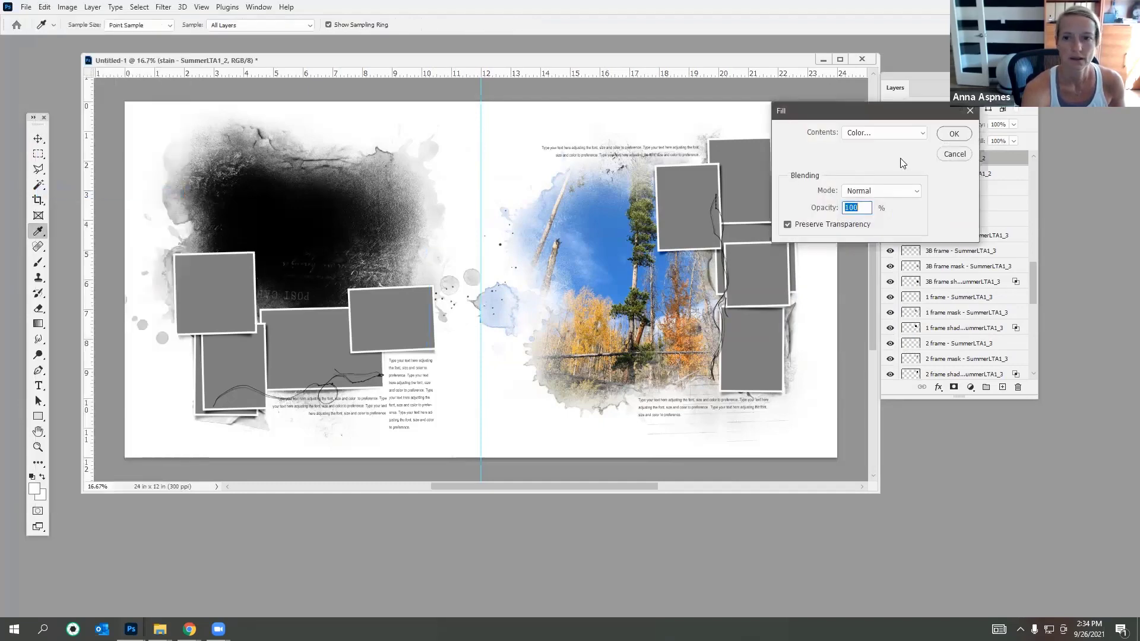
{"action": "left_click", "coordinate": [967, 136]}
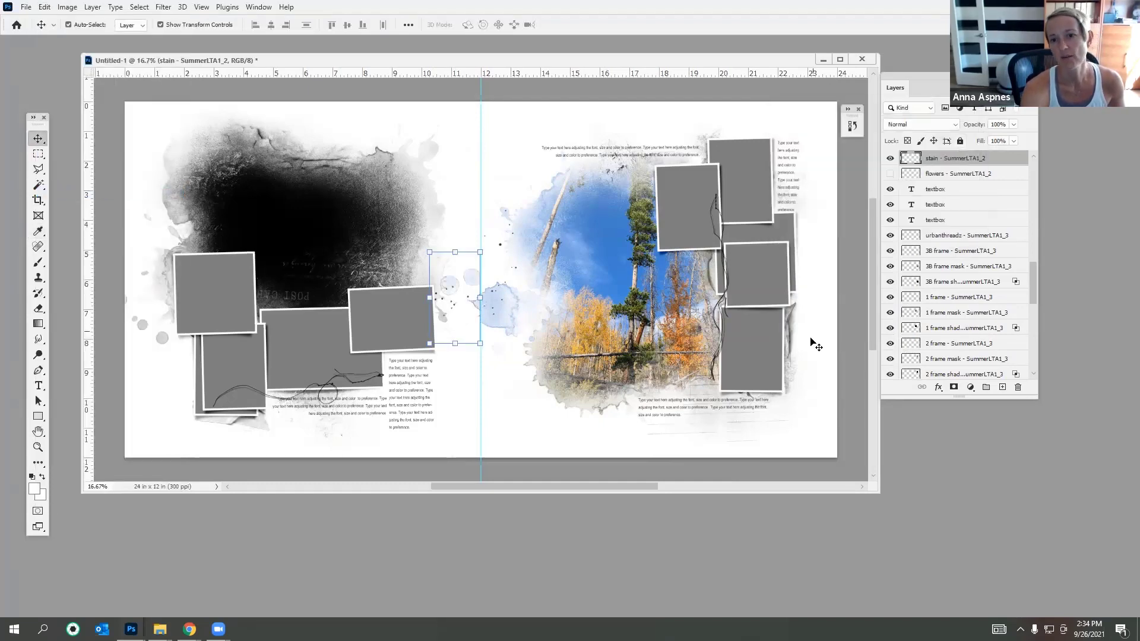
Step: Place photo ACS_0624 from the Grand County 2020 folder directly above the right page's 1 frame mask layer
{"action": "left_click", "coordinate": [694, 205]}
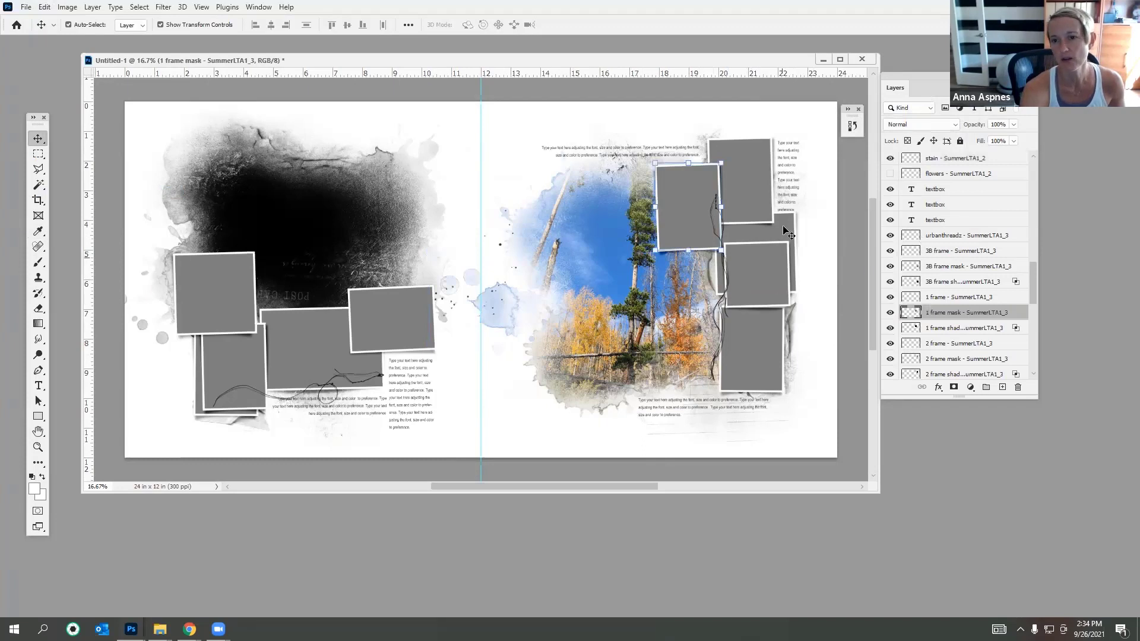
{"action": "mouse_move", "coordinate": [160, 629]}
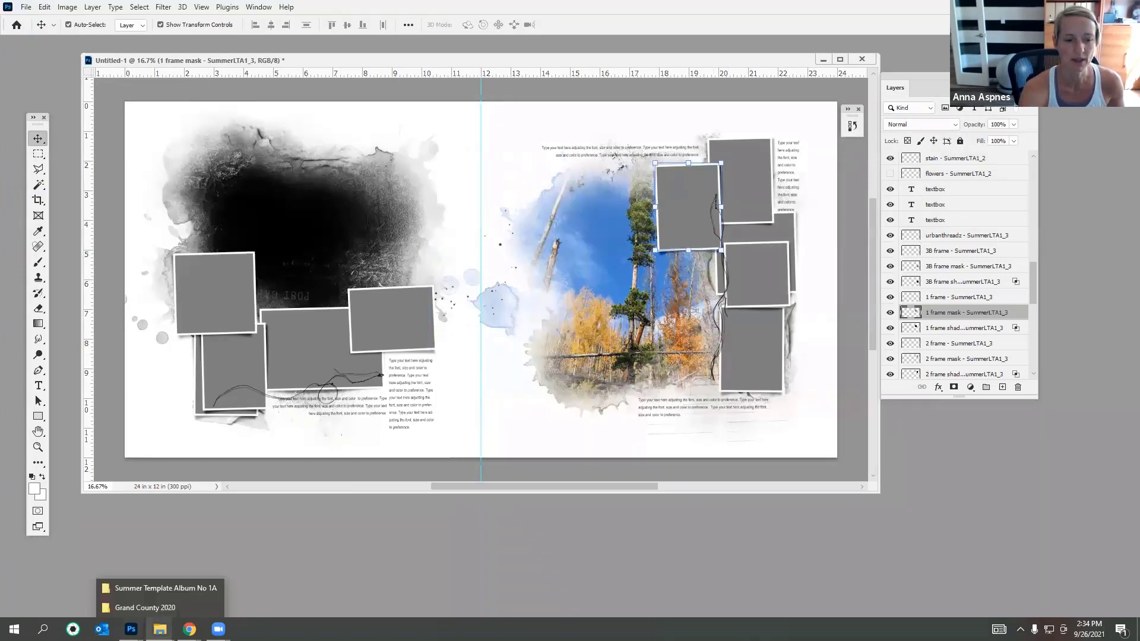
{"action": "left_click", "coordinate": [145, 608]}
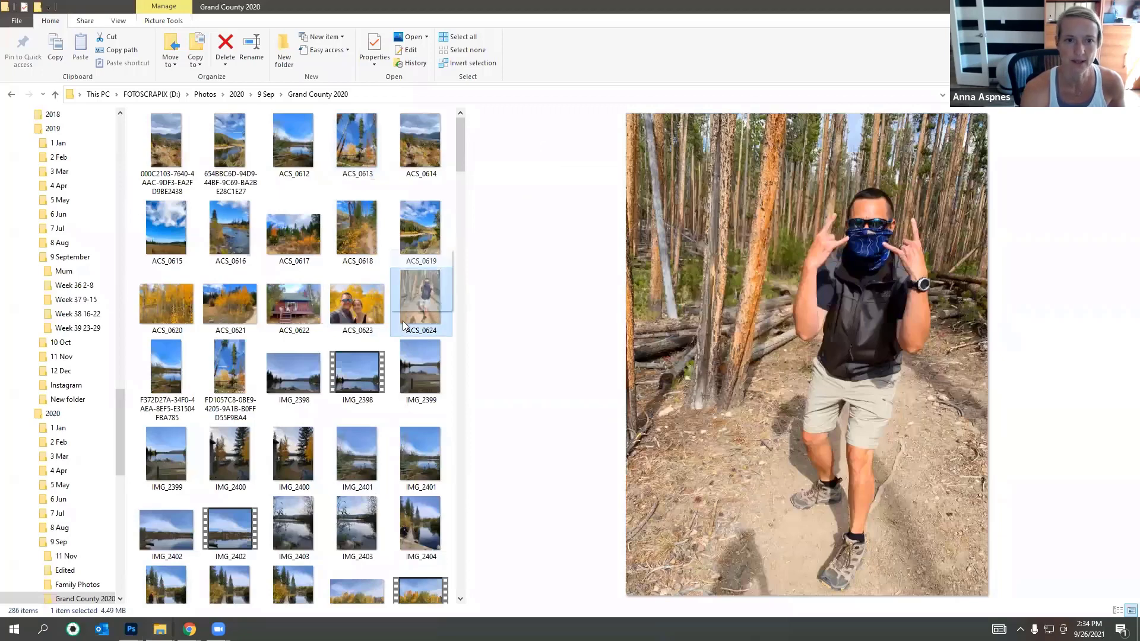
{"action": "left_click_drag", "start_coordinate": [403, 320], "coordinate": [615, 186]}
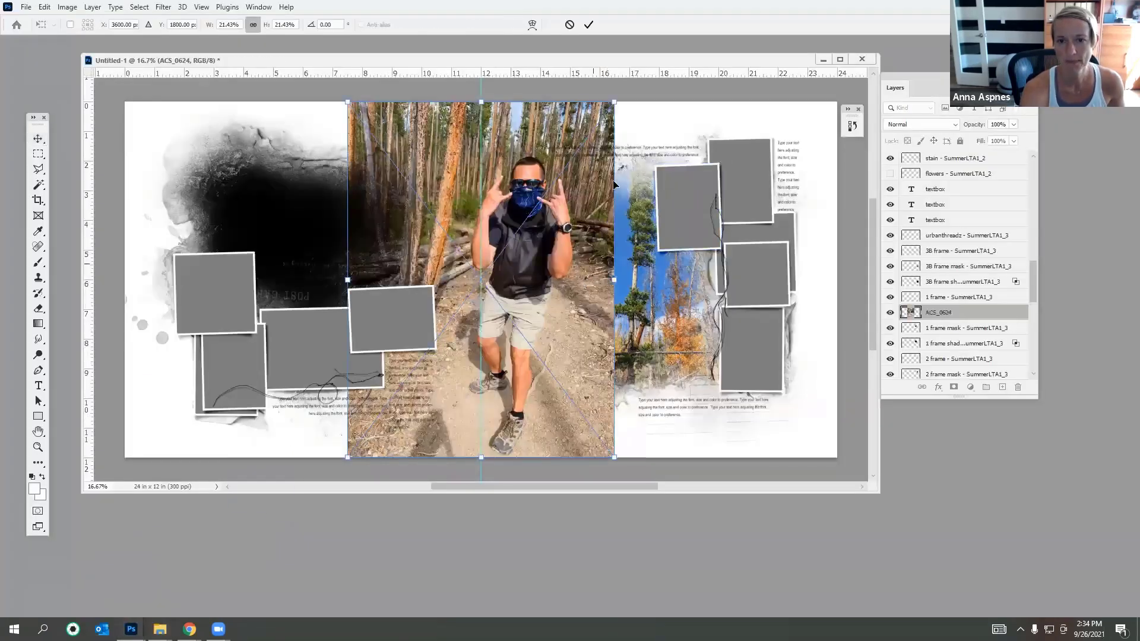
Step: Shrink ACS_0624 to under 6%, tilt it about -2.7° to fit frame 1, and clip it to the frame mask
{"action": "left_click_drag", "start_coordinate": [614, 104], "coordinate": [446, 349]}
{"action": "left_click_drag", "start_coordinate": [394, 444], "coordinate": [699, 238]}
{"action": "mouse_move", "coordinate": [740, 141]}
{"action": "left_mouse_down"}
{"action": "mouse_move", "coordinate": [730, 166]}
{"action": "mouse_move", "coordinate": [731, 155]}
{"action": "left_mouse_up"}
{"action": "mouse_move", "coordinate": [703, 181]}
{"action": "left_mouse_down"}
{"action": "mouse_move", "coordinate": [706, 171]}
{"action": "mouse_move", "coordinate": [653, 167]}
{"action": "mouse_move", "coordinate": [694, 181]}
{"action": "left_mouse_up"}
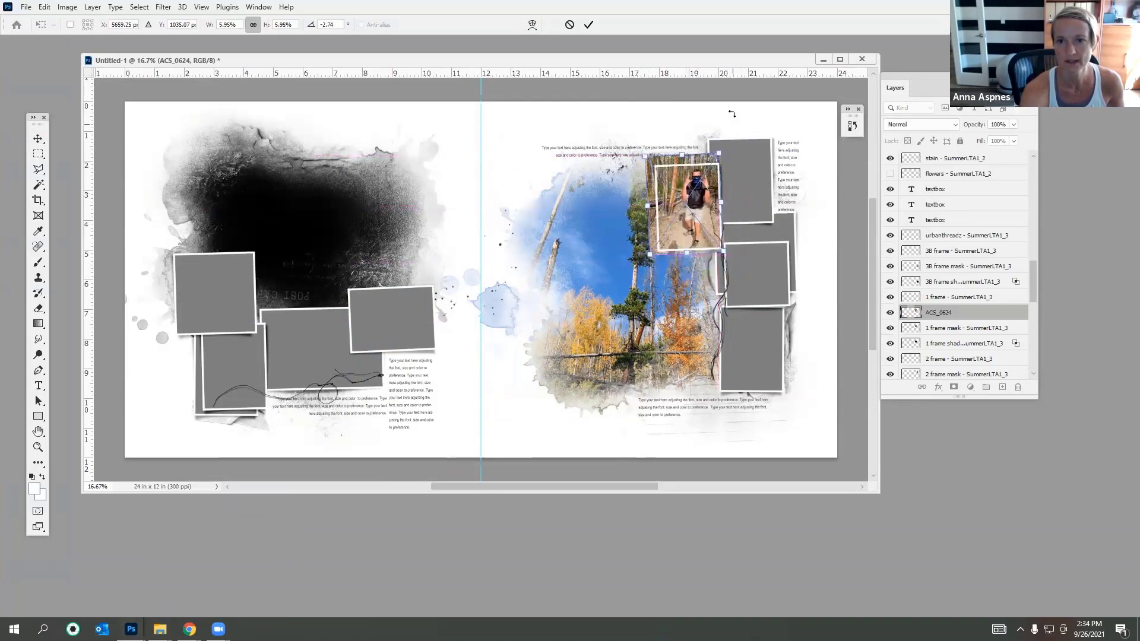
{"action": "left_click_drag", "start_coordinate": [641, 156], "coordinate": [679, 175]}
{"action": "left_click", "coordinate": [93, 7]}
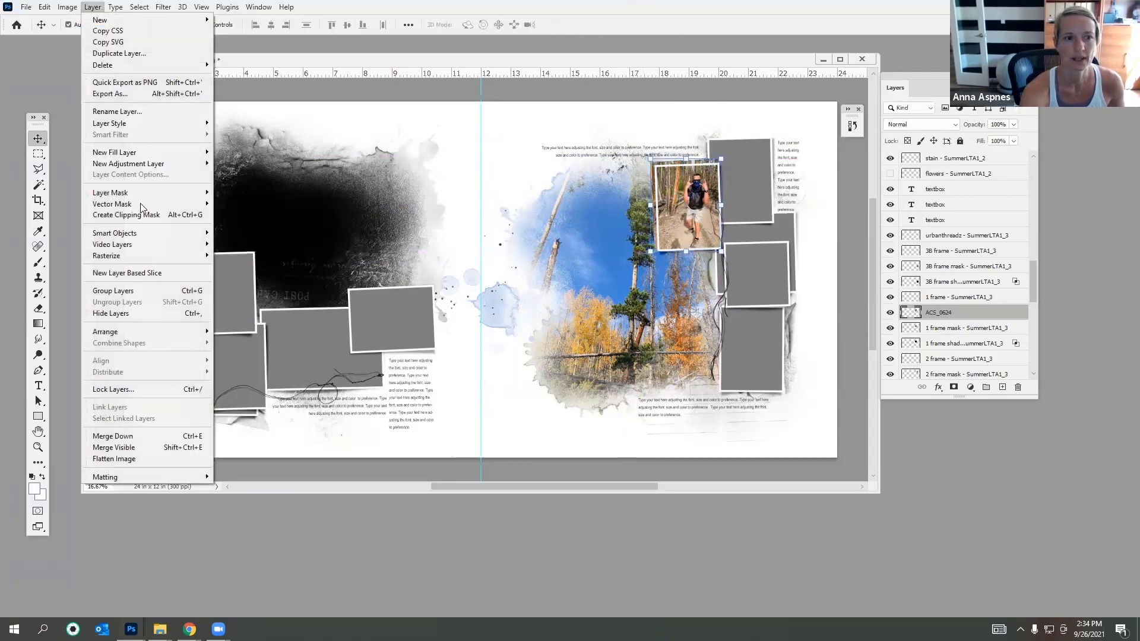
{"action": "left_click", "coordinate": [145, 215]}
Step: Place photo ACS_0619 from the Grand County 2020 folder directly above the right page's 2 frame mask layer
{"action": "left_click", "coordinate": [759, 189]}
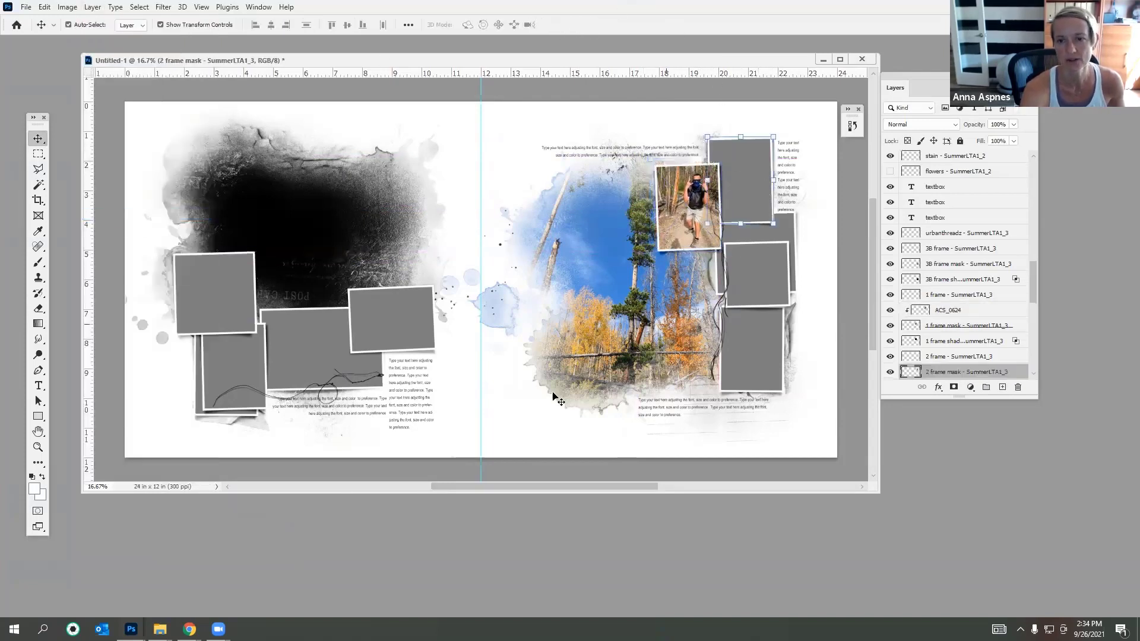
{"action": "mouse_move", "coordinate": [160, 628]}
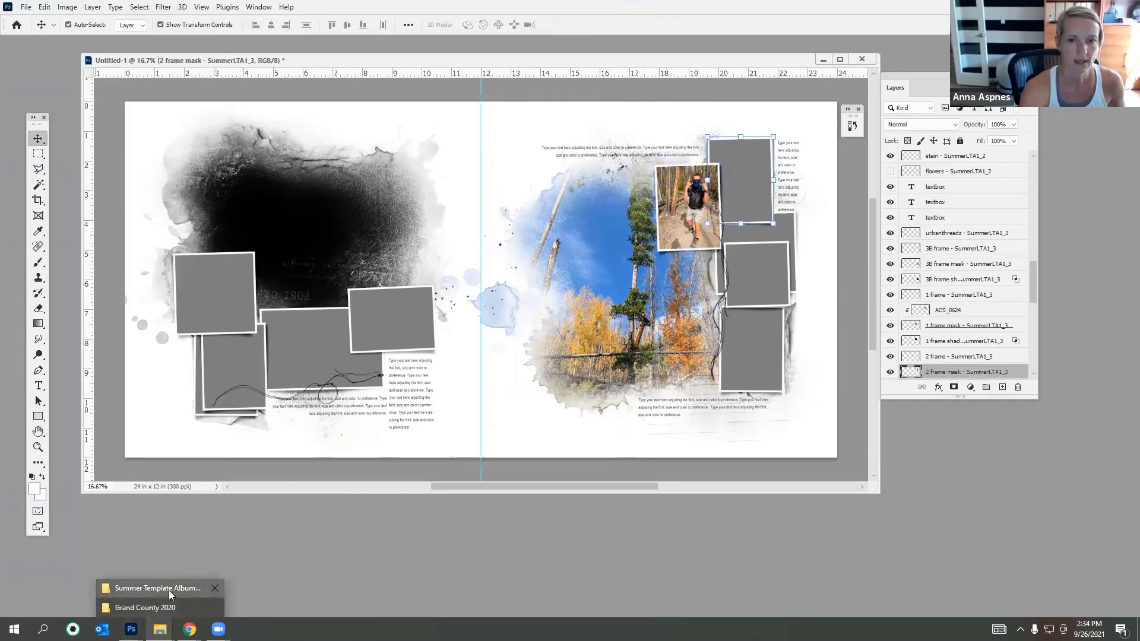
{"action": "left_click", "coordinate": [169, 590]}
{"action": "left_click", "coordinate": [161, 607]}
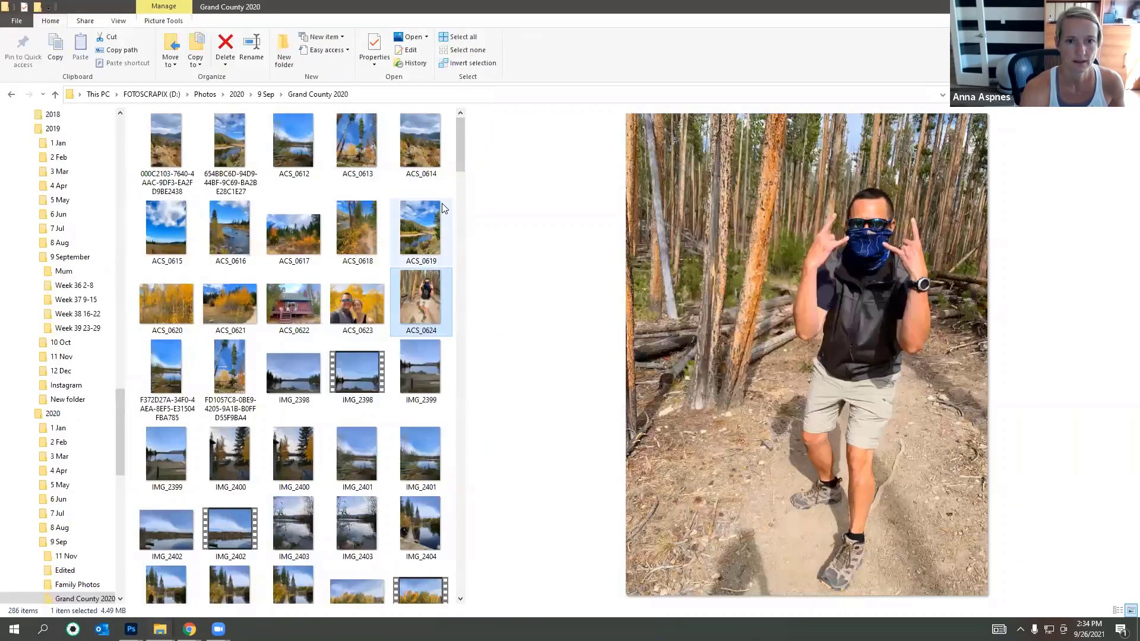
{"action": "left_click_drag", "start_coordinate": [420, 253], "coordinate": [638, 285]}
Step: Scale down the placed ACS_0619 river photo and position it over frame 2 on the right page
{"action": "left_click_drag", "start_coordinate": [614, 103], "coordinate": [445, 326]}
{"action": "left_click_drag", "start_coordinate": [410, 366], "coordinate": [691, 181]}
{"action": "left_click_drag", "start_coordinate": [741, 150], "coordinate": [758, 141]}
{"action": "key", "text": "Return"}
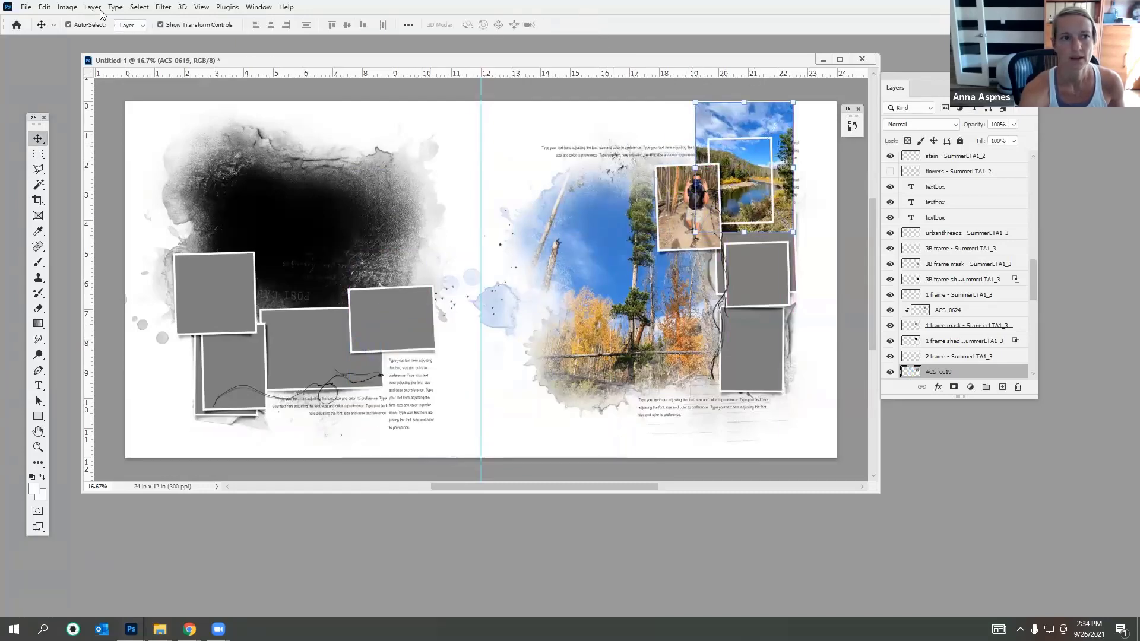
Step: Clip ACS_0619 to the 2 frame mask and scale the photo to 69.75% so more of the scene fits the frame
{"action": "left_click", "coordinate": [93, 6]}
{"action": "left_click", "coordinate": [146, 219]}
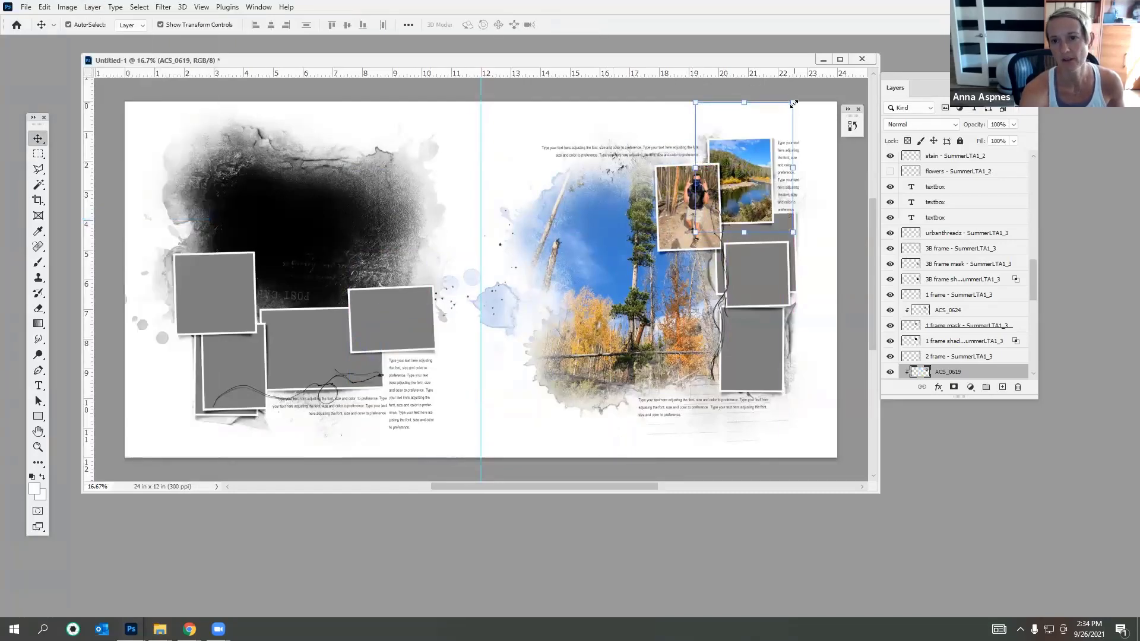
{"action": "left_click_drag", "start_coordinate": [795, 104], "coordinate": [752, 158]}
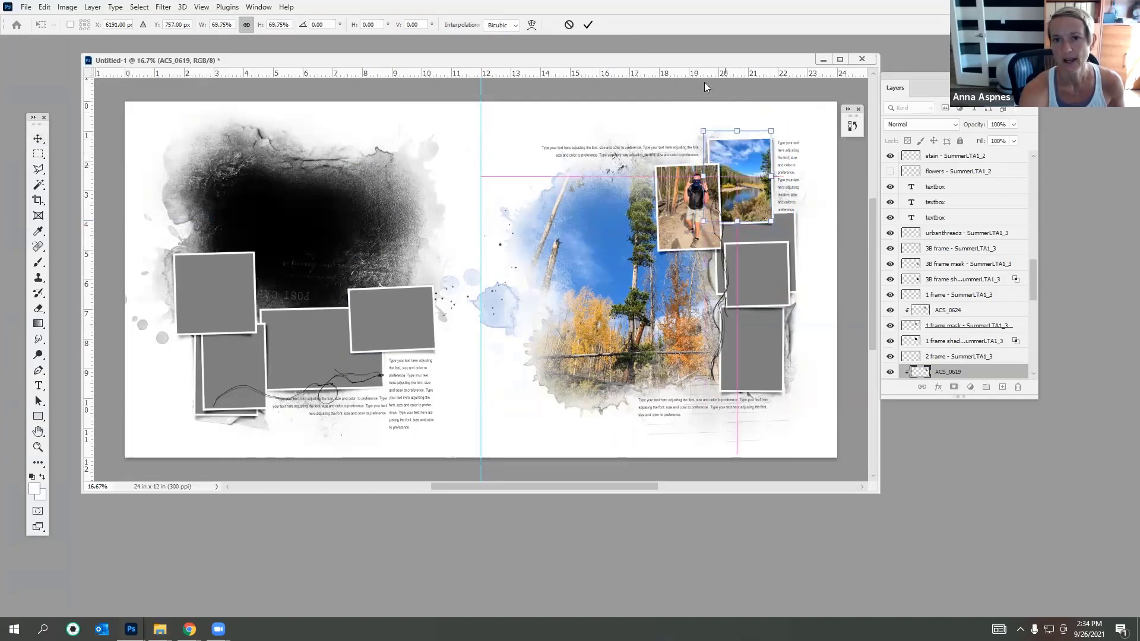
{"action": "left_click", "coordinate": [588, 25]}
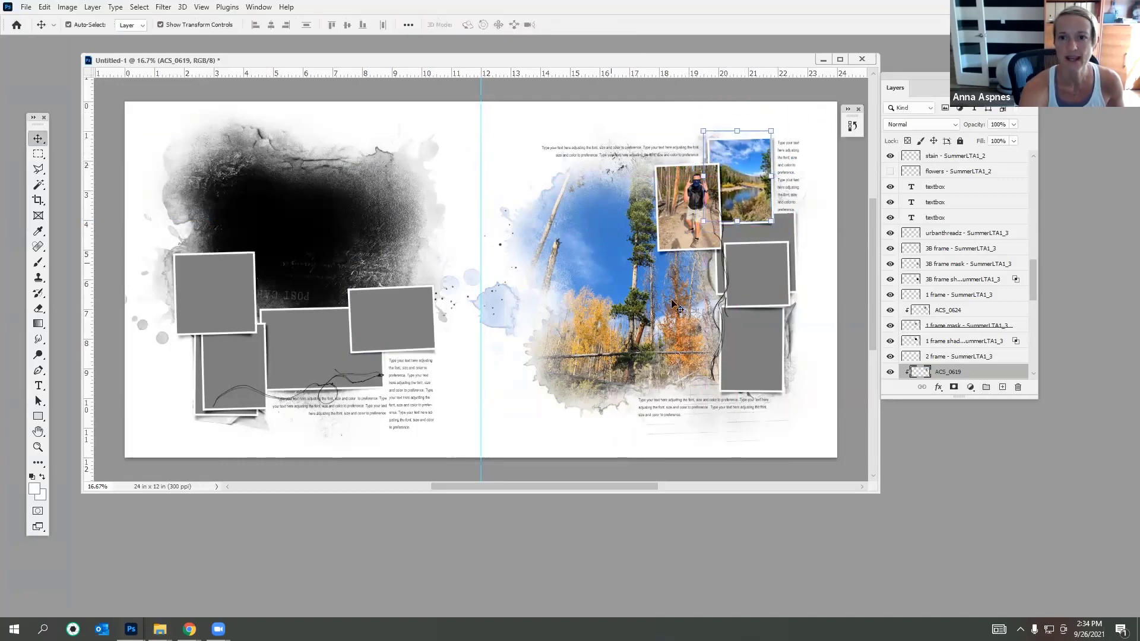
Step: Select the 3B frame mask, and hide and reshow the 3B frame, mask and shadow layers to examine the frame behind
{"action": "left_click", "coordinate": [769, 273]}
{"action": "left_click_drag", "start_coordinate": [891, 264], "coordinate": [890, 280]}
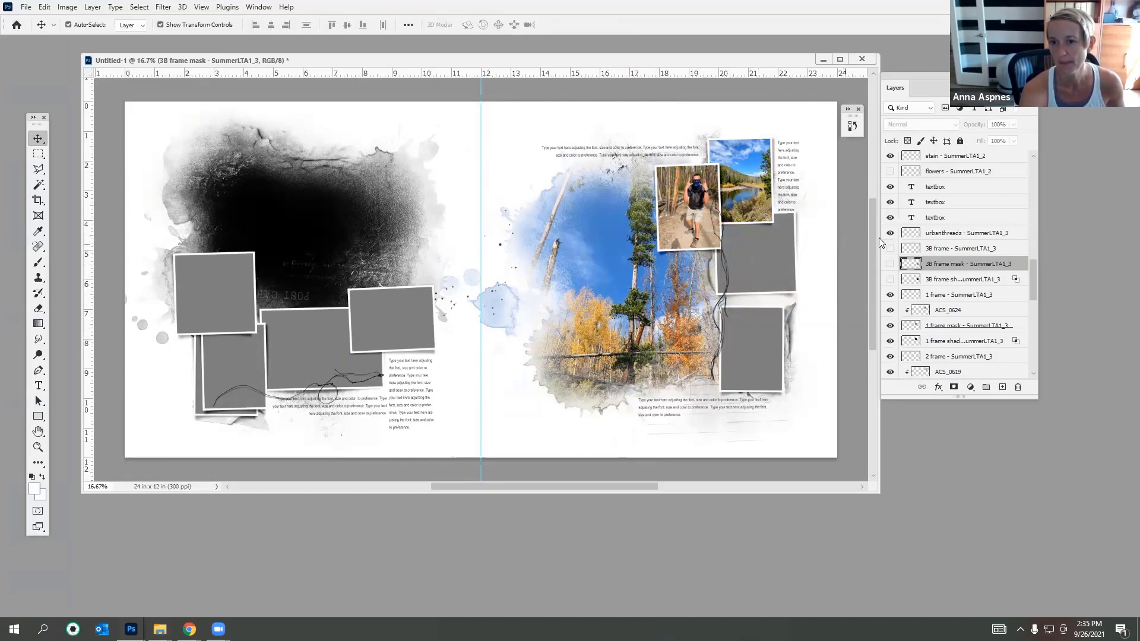
{"action": "left_click_drag", "start_coordinate": [891, 249], "coordinate": [890, 279]}
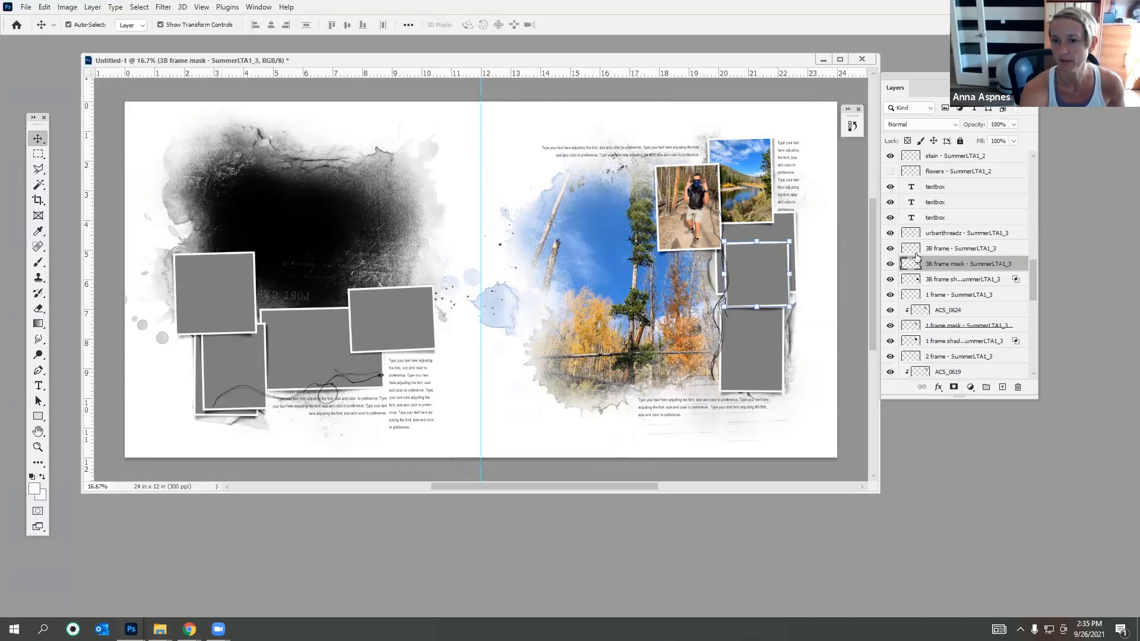
Step: Place photo ACS_0621 from the Grand County 2020 folder directly above the 3B frame mask layer
{"action": "mouse_move", "coordinate": [157, 622]}
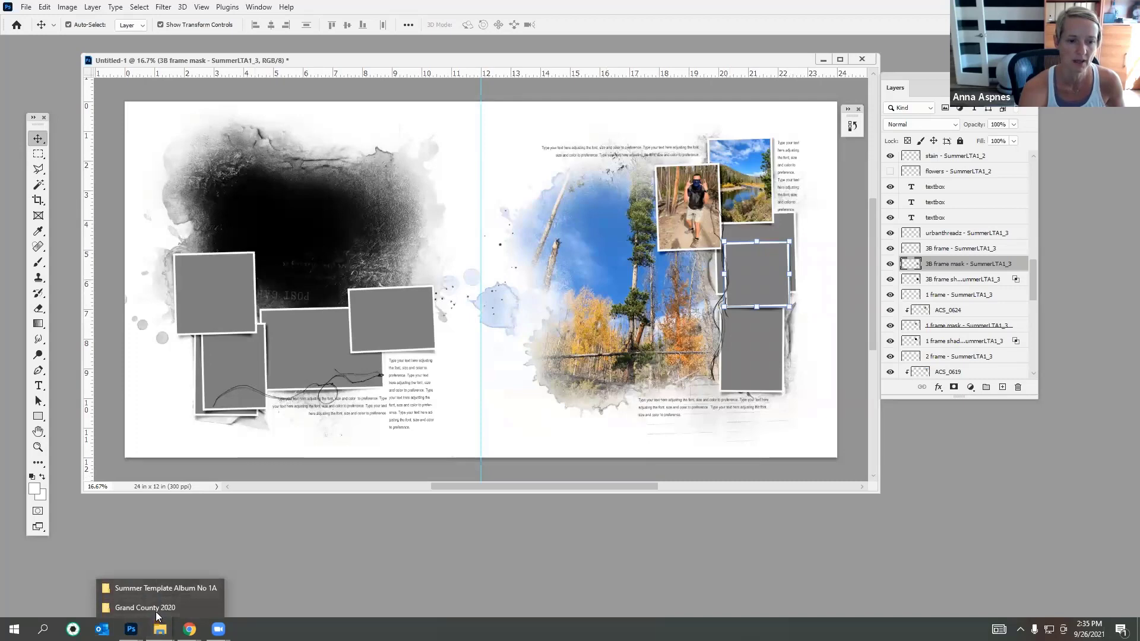
{"action": "left_click", "coordinate": [165, 607]}
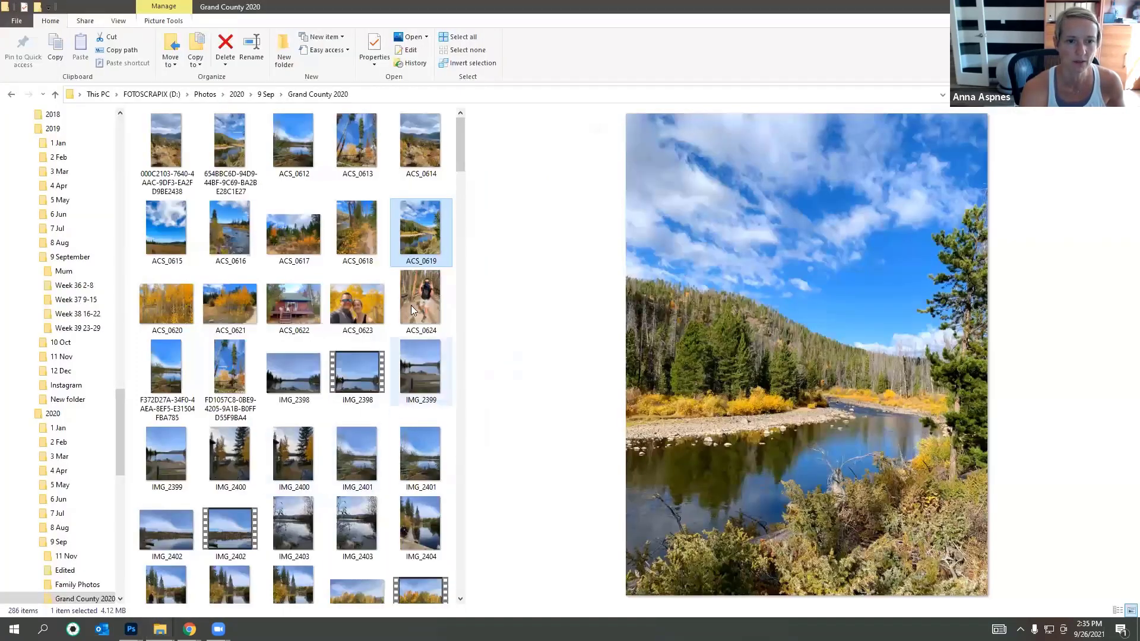
{"action": "left_click", "coordinate": [242, 303]}
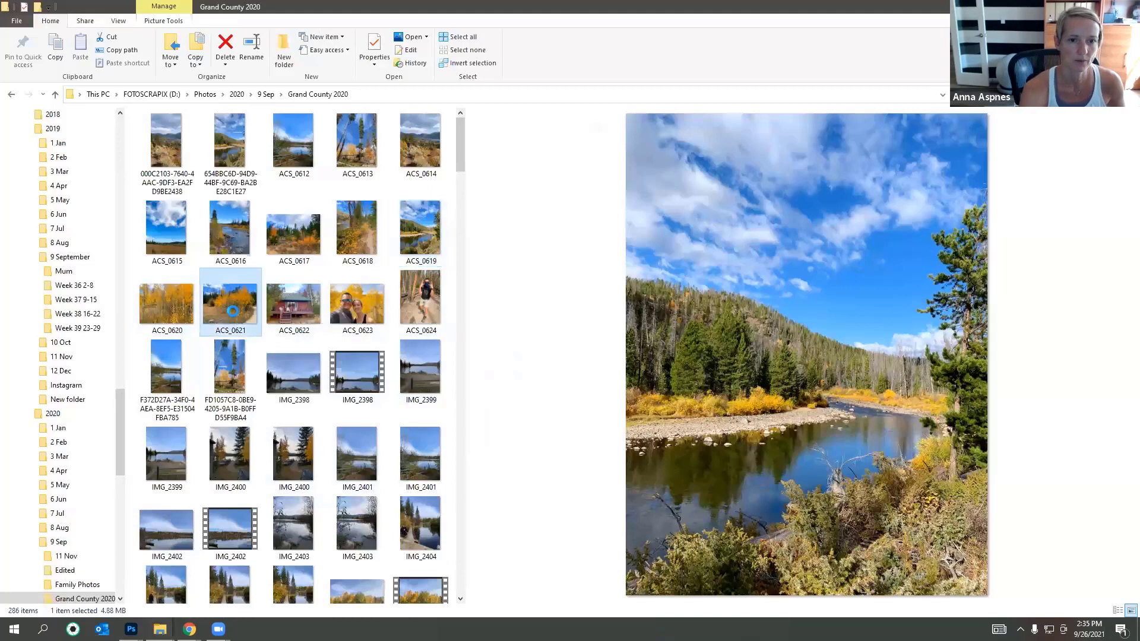
{"action": "left_click_drag", "start_coordinate": [244, 304], "coordinate": [721, 285]}
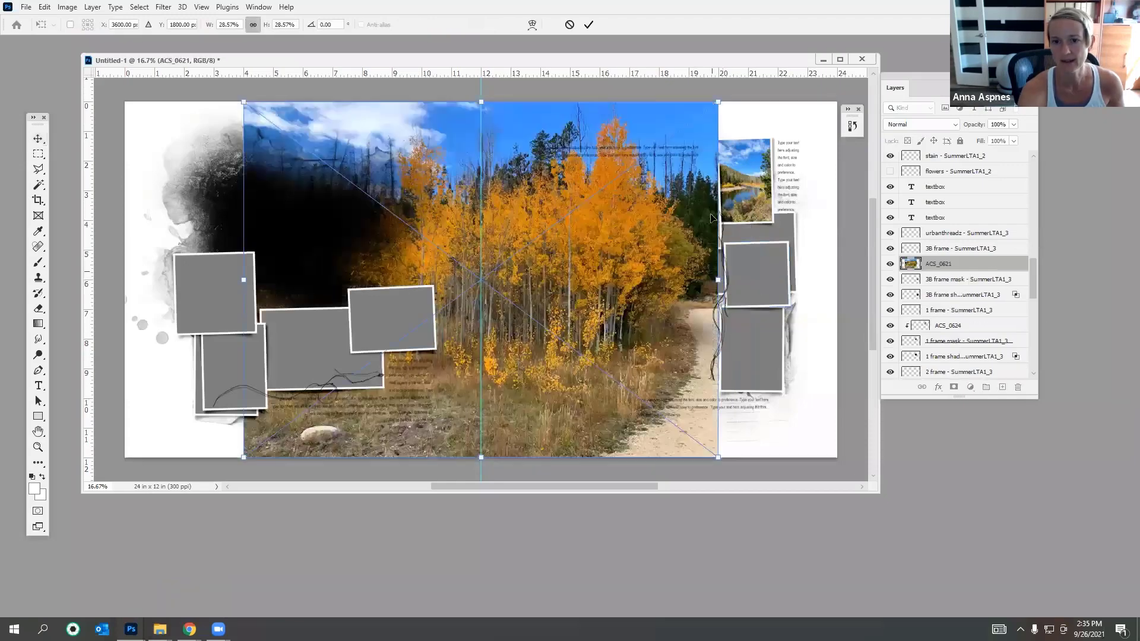
Step: Scale ACS_0621 to 8.31%, position it across the overlapping 3A and 3B frames, and clip it to the 3B frame mask
{"action": "left_click_drag", "start_coordinate": [717, 103], "coordinate": [425, 322]}
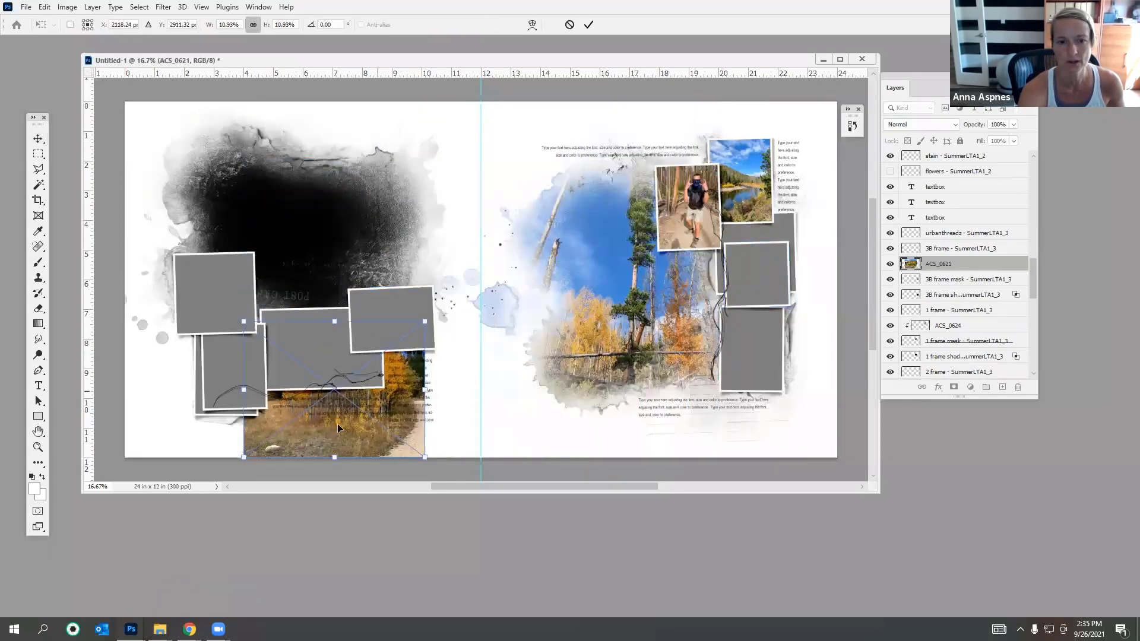
{"action": "left_click_drag", "start_coordinate": [337, 423], "coordinate": [729, 319]}
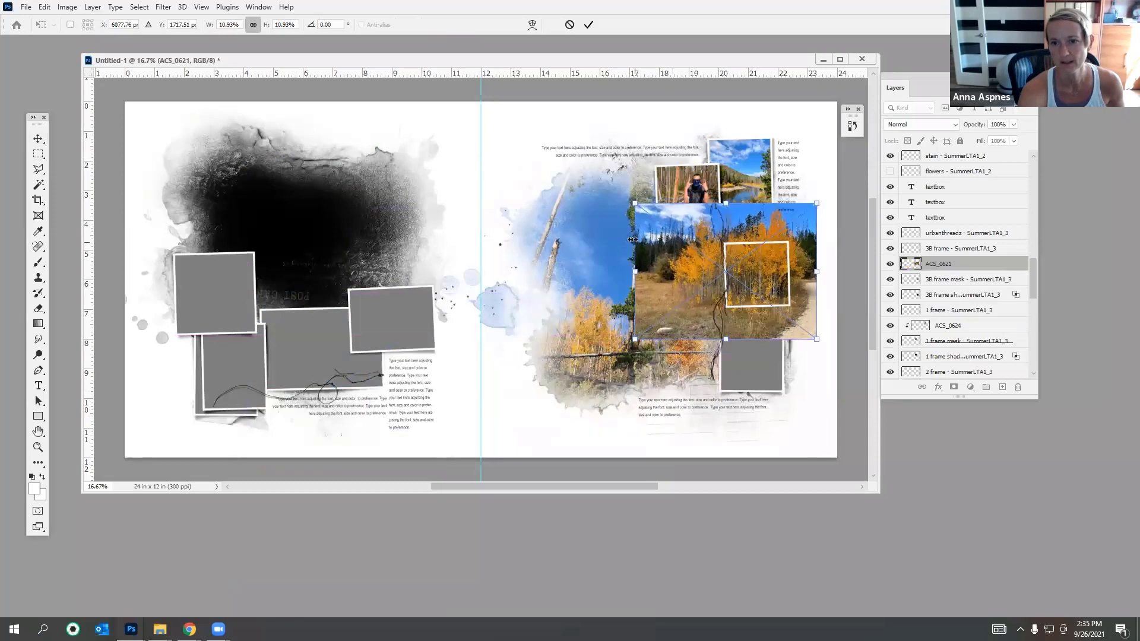
{"action": "left_click_drag", "start_coordinate": [636, 199], "coordinate": [671, 217]}
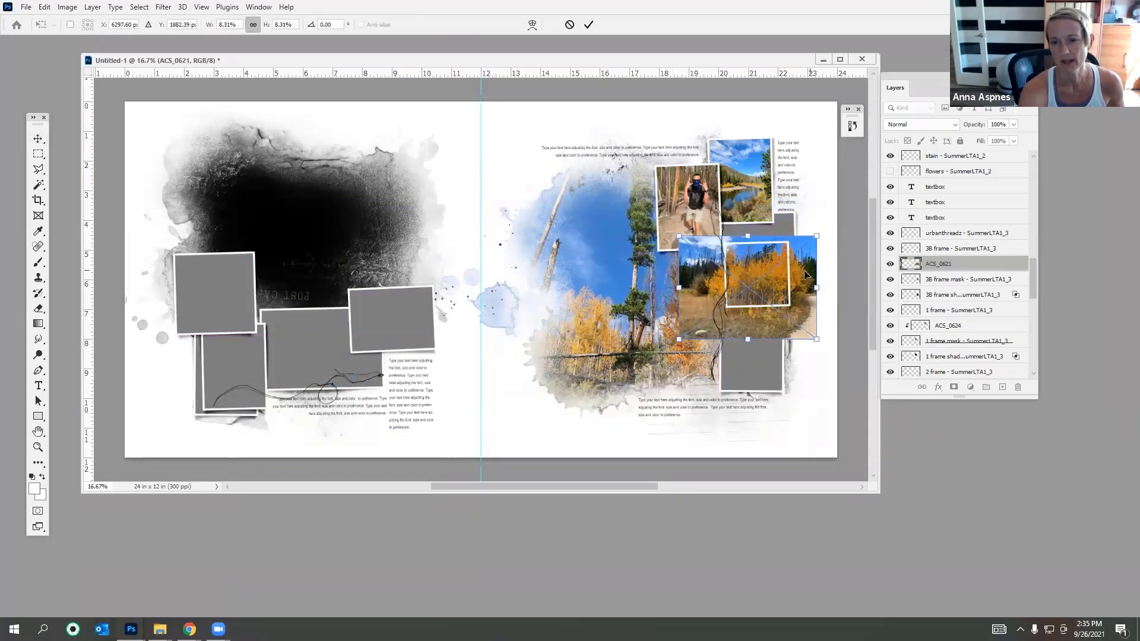
{"action": "mouse_move", "coordinate": [740, 220]}
{"action": "left_mouse_down"}
{"action": "mouse_move", "coordinate": [748, 237]}
{"action": "mouse_move", "coordinate": [720, 209]}
{"action": "left_mouse_up"}
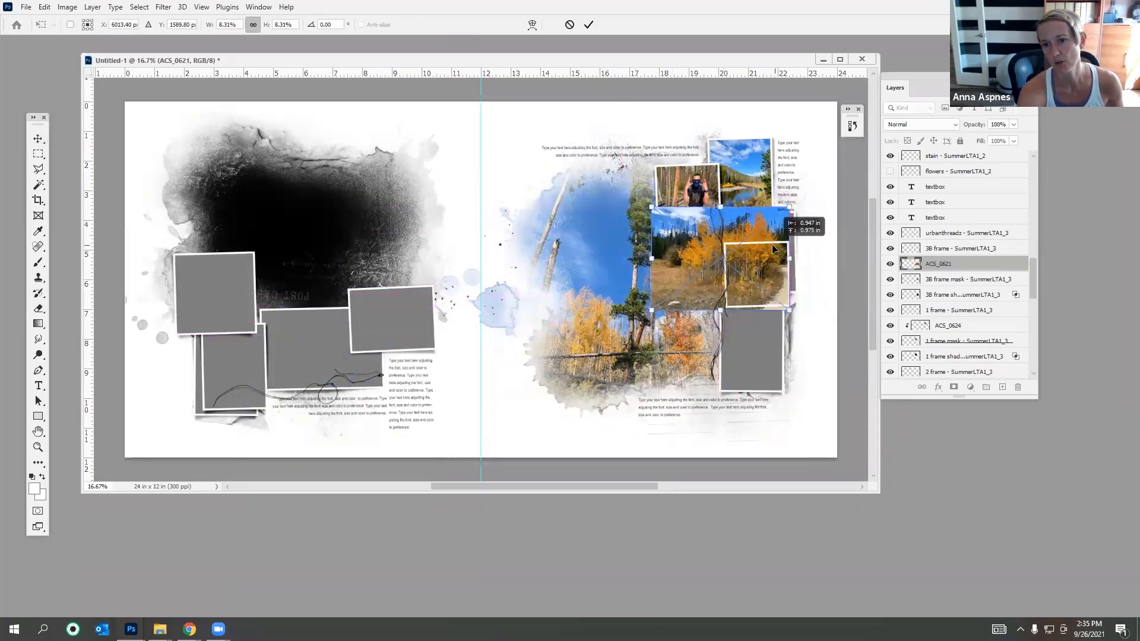
{"action": "left_click_drag", "start_coordinate": [774, 233], "coordinate": [785, 236]}
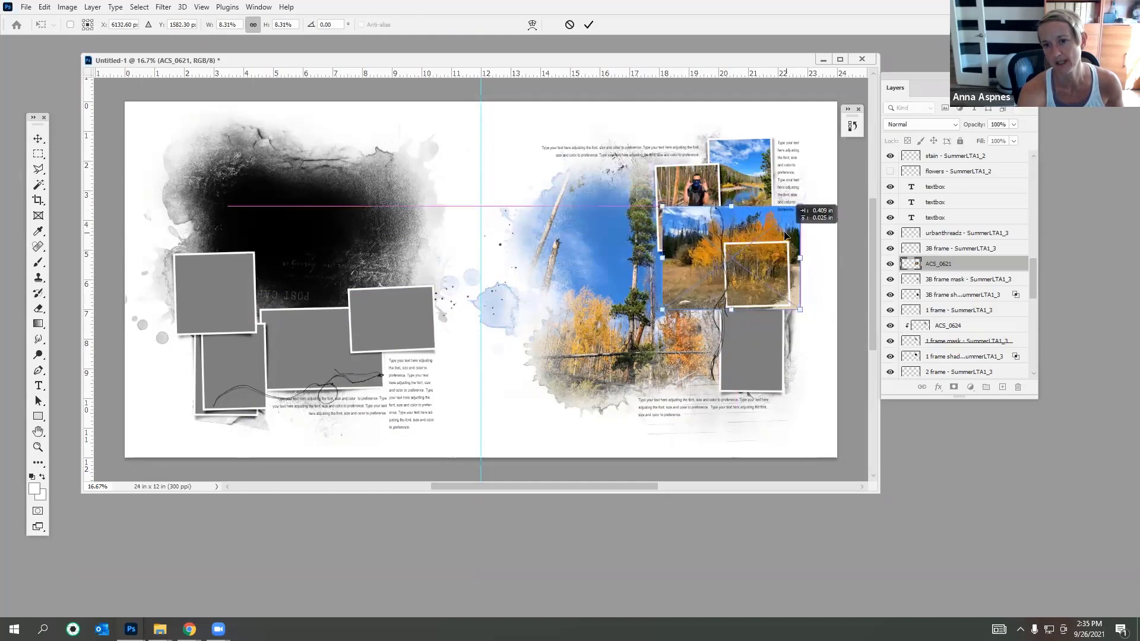
{"action": "left_click", "coordinate": [590, 26]}
{"action": "left_click", "coordinate": [92, 7]}
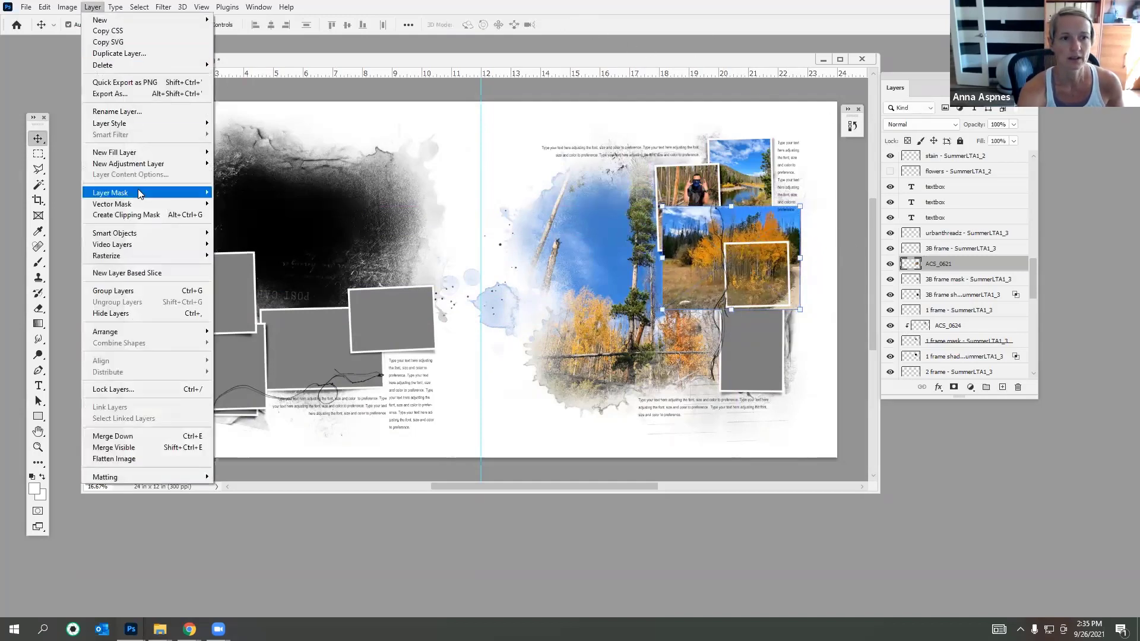
{"action": "left_click", "coordinate": [140, 215]}
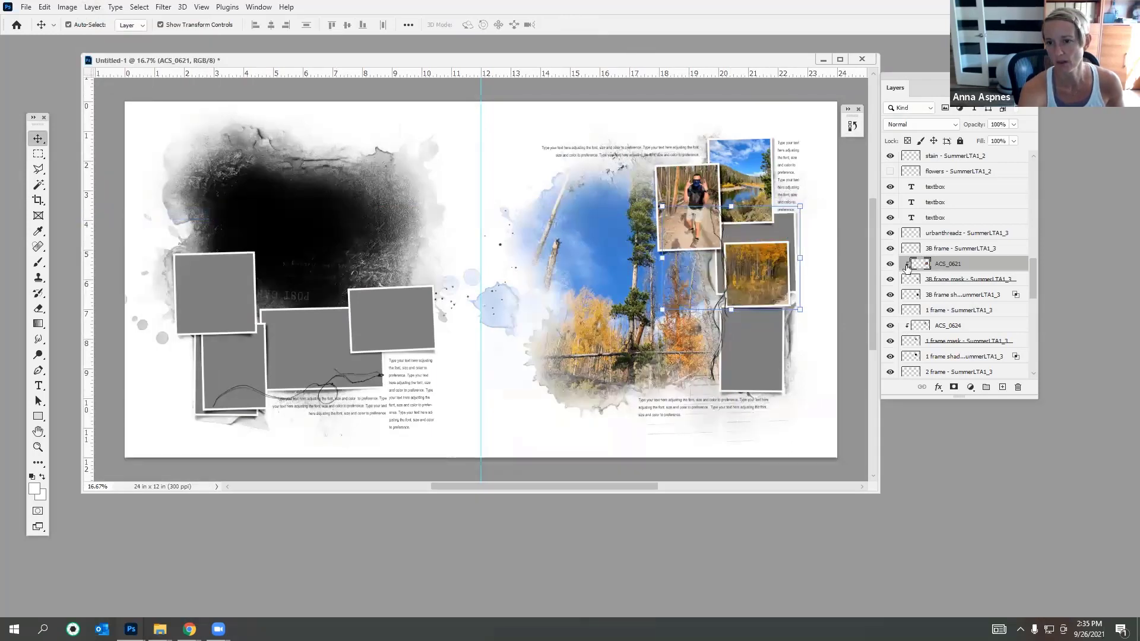
Step: Duplicate the ACS_0621 layer, move the copy directly above the 3A frame mask, and clip it to that mask
{"action": "key", "text": "ctrl+j"}
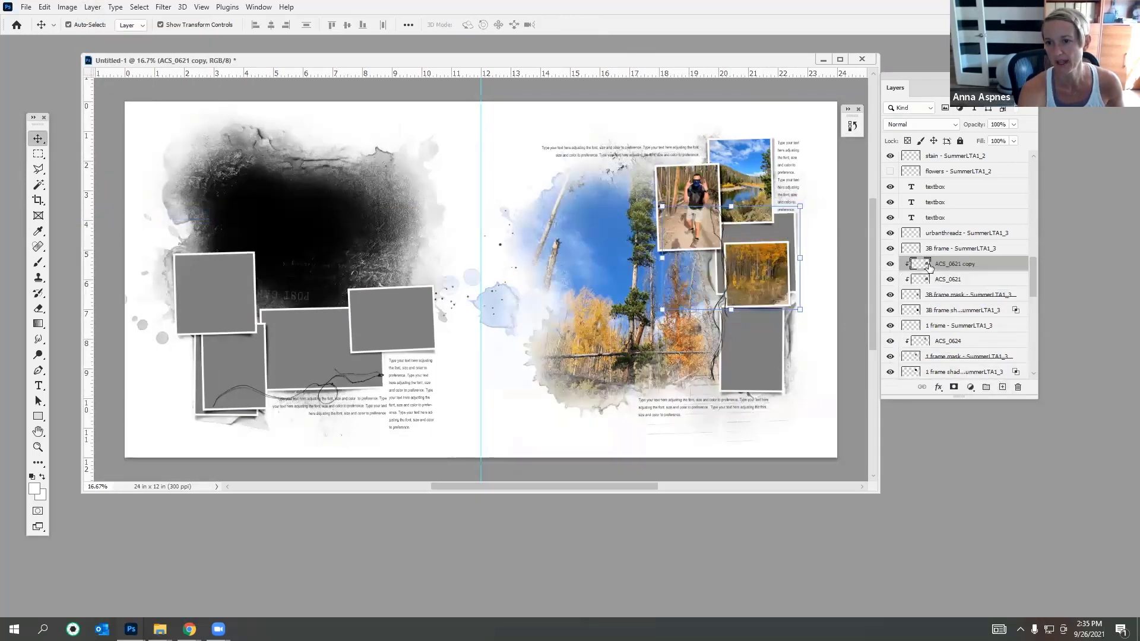
{"action": "left_click_drag", "start_coordinate": [926, 263], "coordinate": [889, 332]}
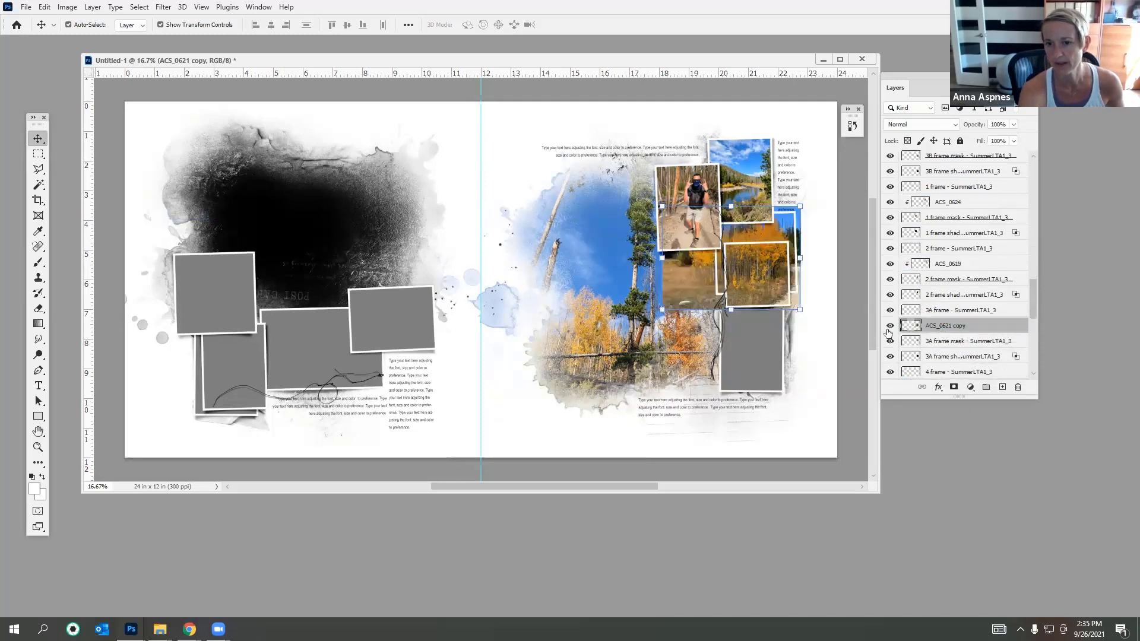
{"action": "left_click", "coordinate": [93, 8]}
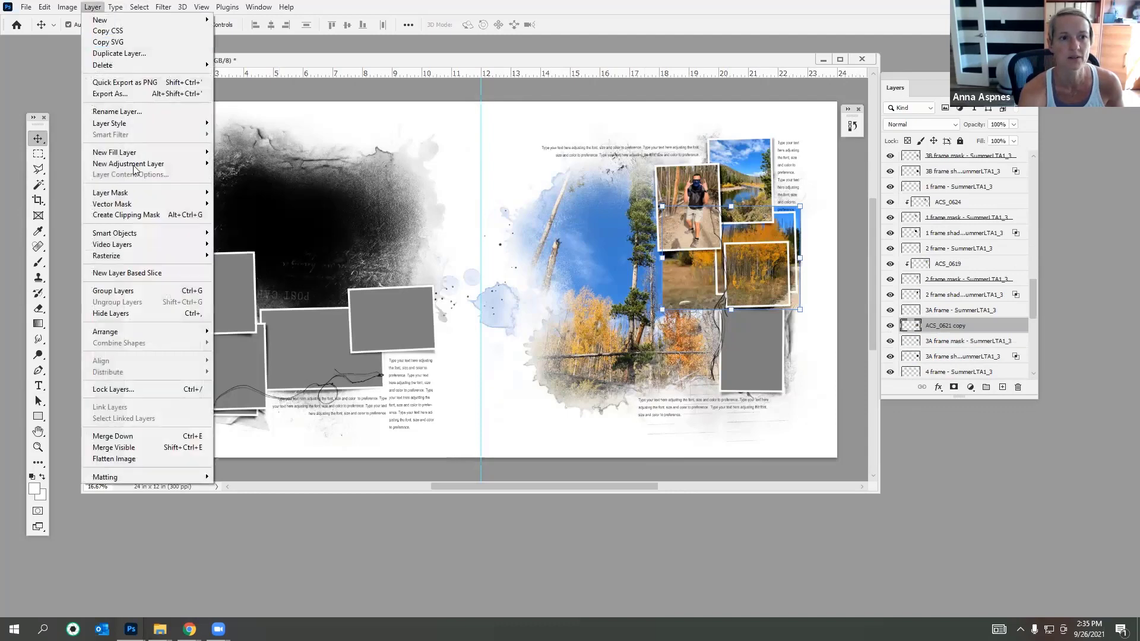
{"action": "left_click", "coordinate": [127, 220]}
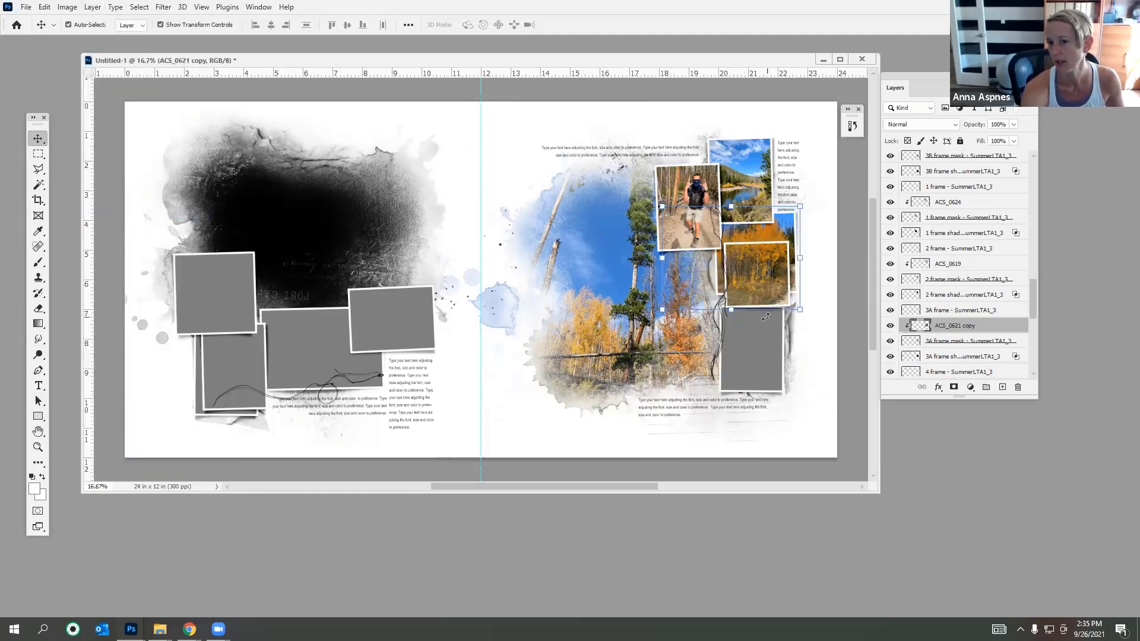
Step: Hide the ACS_0621 copy layer, then shrink ACS_0621 and reposition it to fit within the 3B frame
{"action": "left_click", "coordinate": [889, 326]}
{"action": "left_click", "coordinate": [759, 287]}
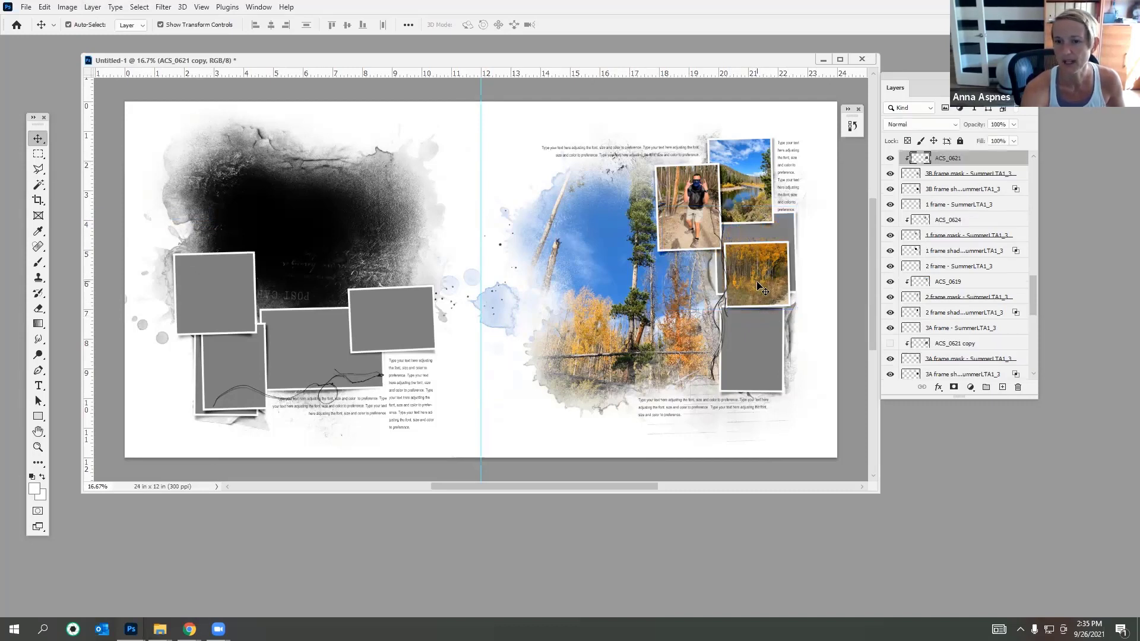
{"action": "left_click_drag", "start_coordinate": [799, 206], "coordinate": [764, 270]}
{"action": "left_click_drag", "start_coordinate": [722, 309], "coordinate": [718, 310]}
{"action": "left_click", "coordinate": [589, 24]}
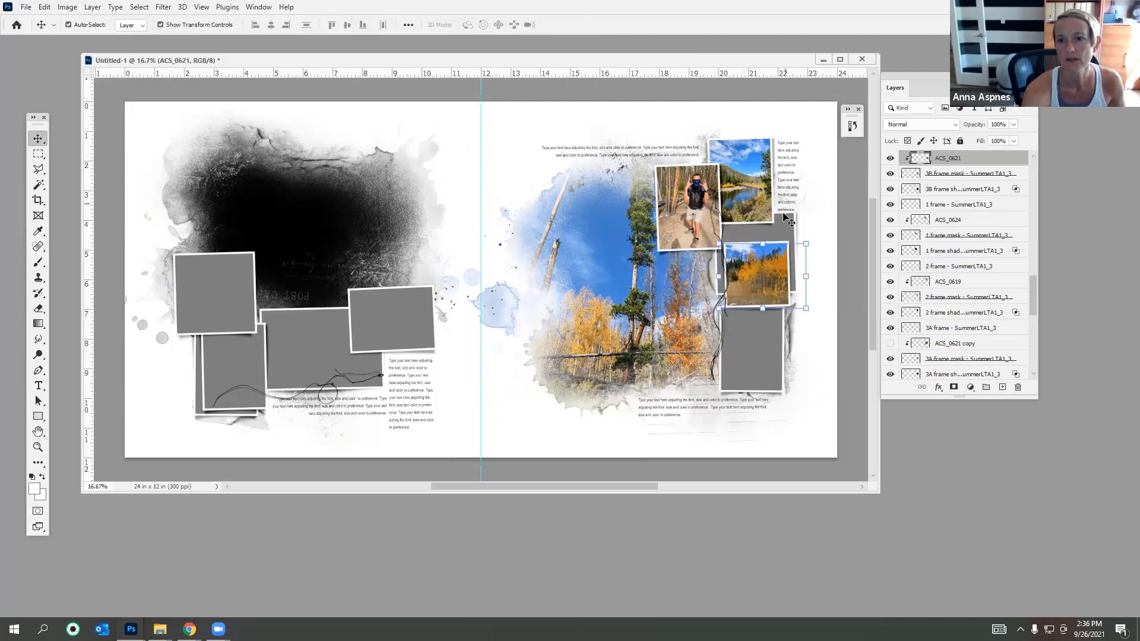
Step: Select the 3A frame mask layer and open the Paperie folder of ArtPlay Palette Ambages A in File Explorer
{"action": "left_click", "coordinate": [790, 222]}
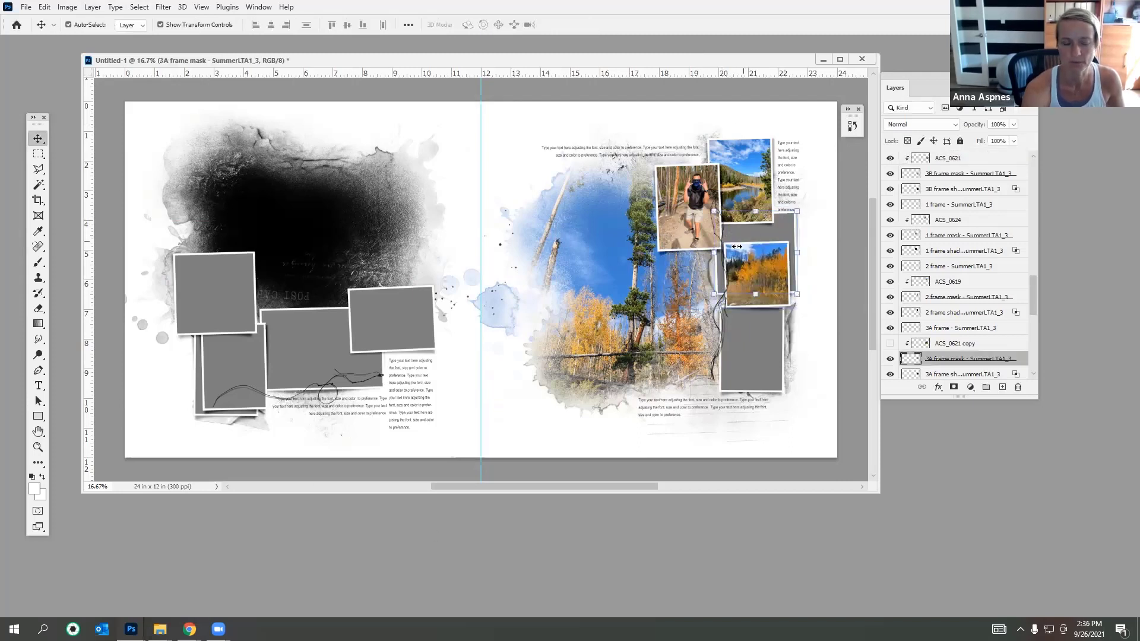
{"action": "mouse_move", "coordinate": [160, 629]}
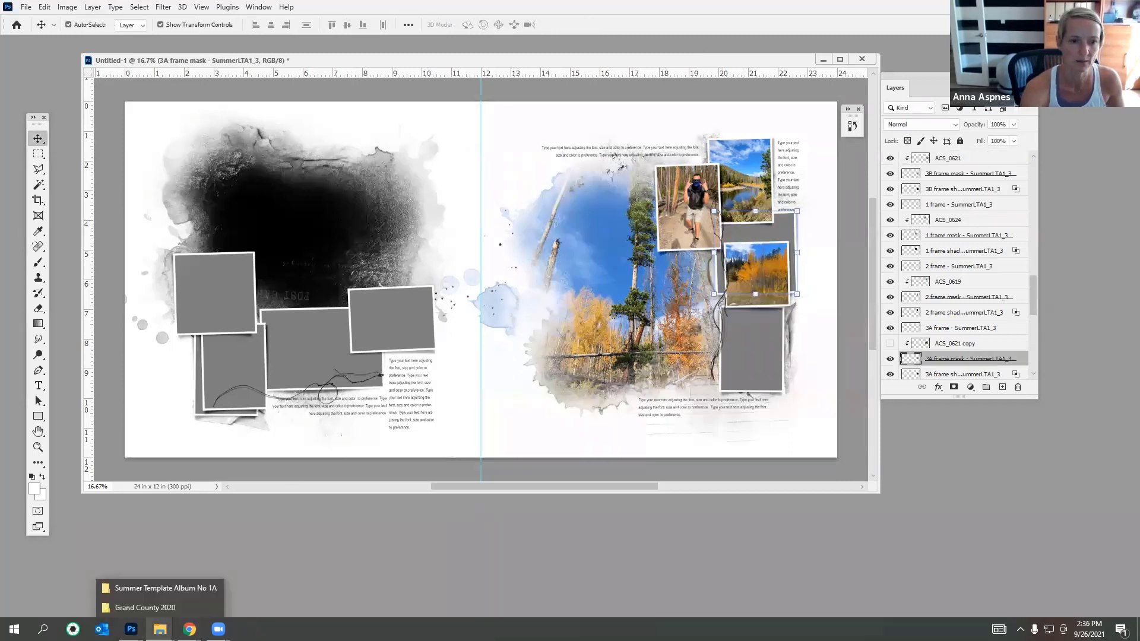
{"action": "left_click", "coordinate": [166, 589]}
{"action": "left_click", "coordinate": [261, 94]}
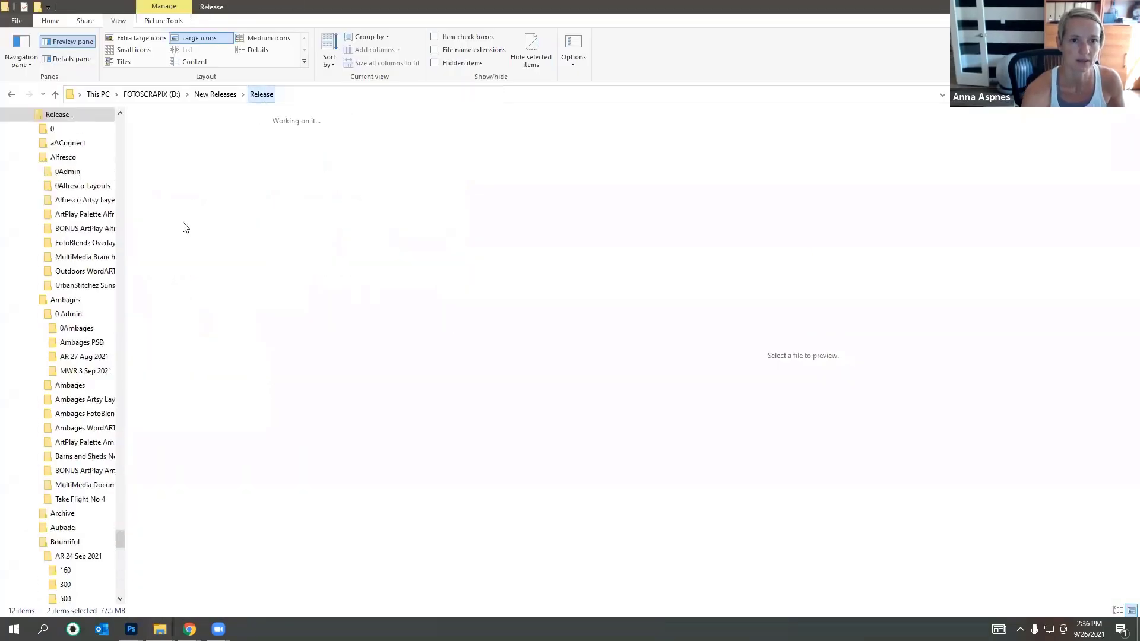
{"action": "double_click", "coordinate": [305, 149]}
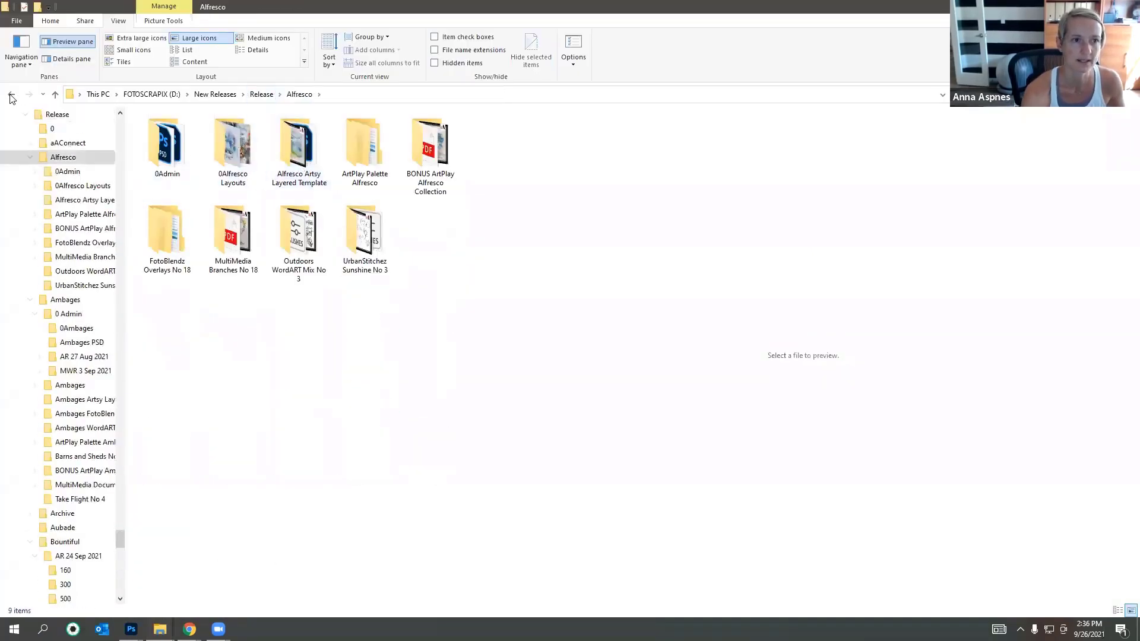
{"action": "left_click", "coordinate": [261, 94]}
{"action": "double_click", "coordinate": [364, 146]}
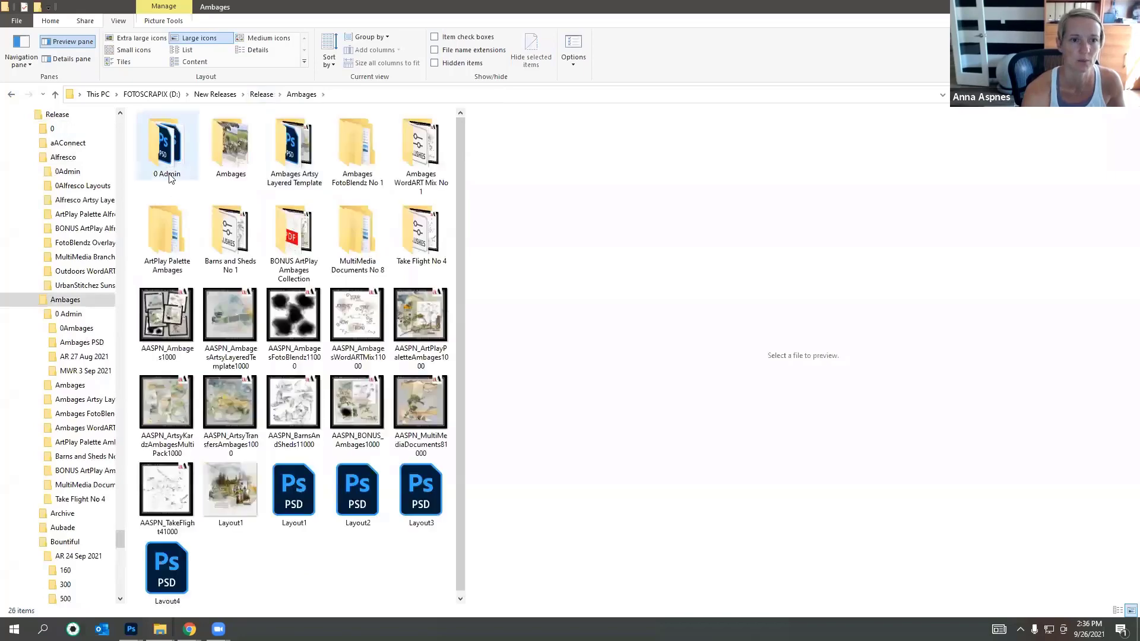
{"action": "double_click", "coordinate": [170, 233]}
{"action": "double_click", "coordinate": [175, 134]}
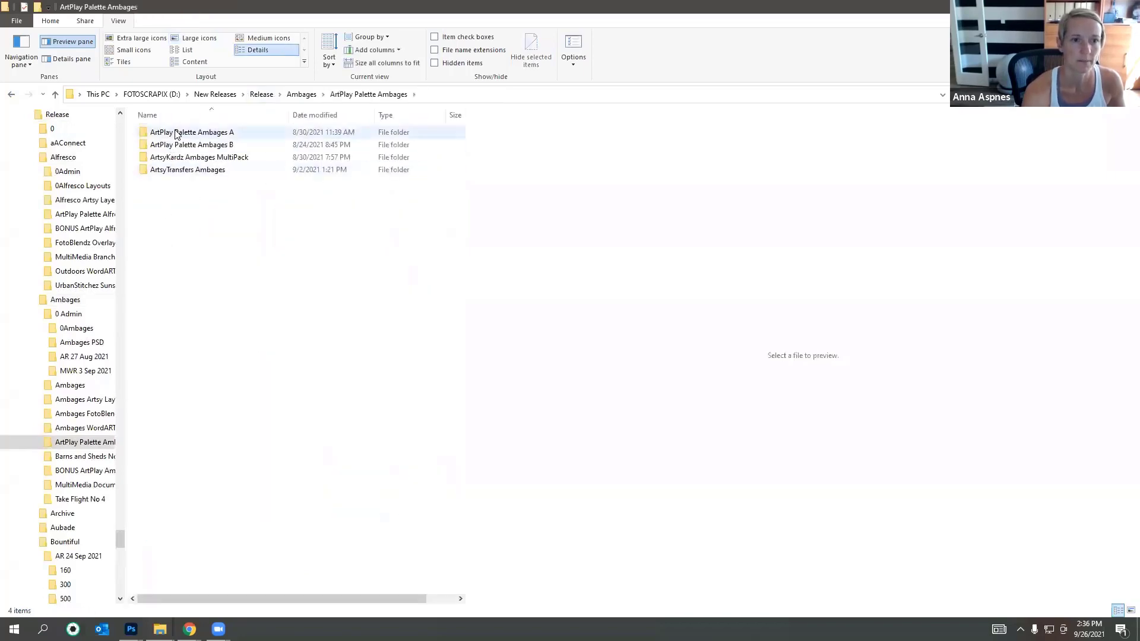
{"action": "double_click", "coordinate": [232, 350]}
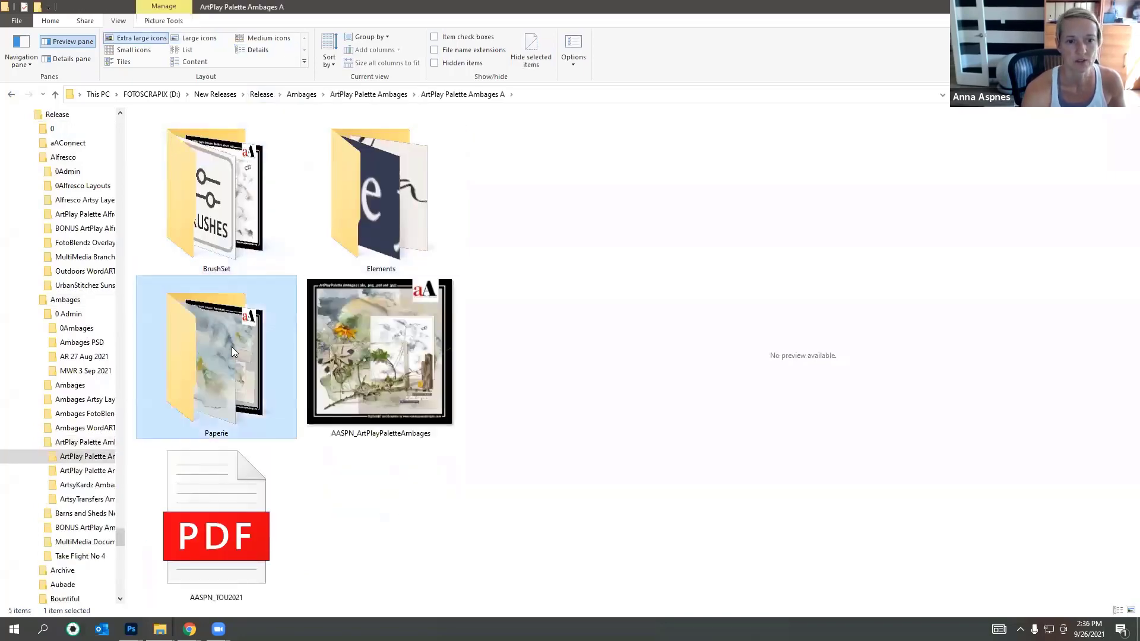
Step: Place AASPN_ArtPlayPaletteAmbages_ArtsyPaper1 directly above the 3A frame mask and clip it to that mask
{"action": "left_click", "coordinate": [180, 146]}
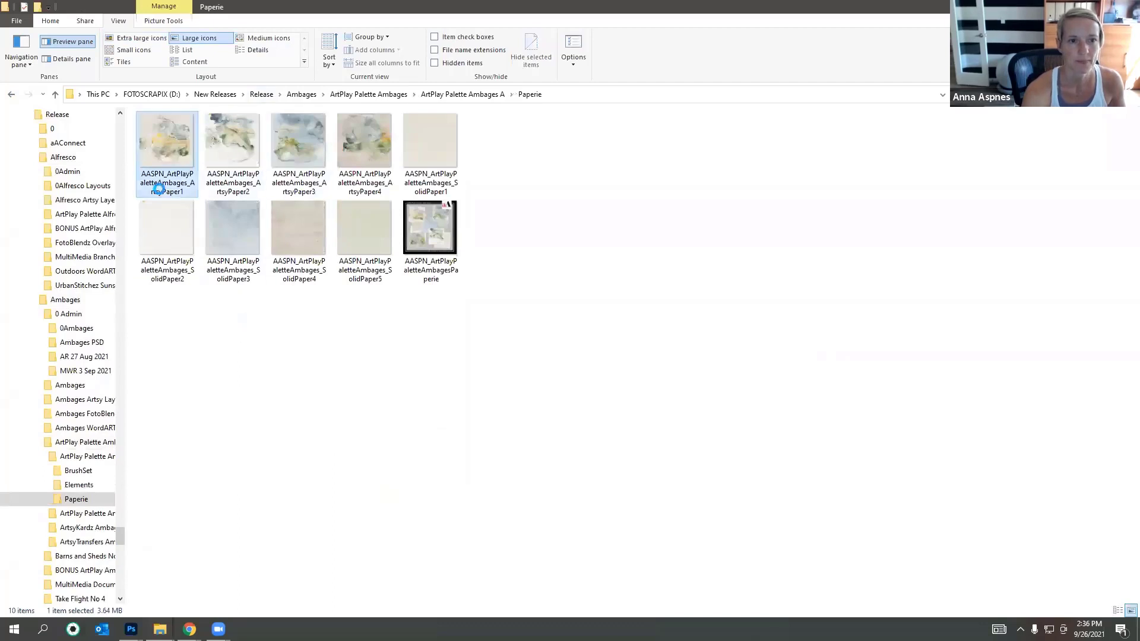
{"action": "left_click_drag", "start_coordinate": [181, 144], "coordinate": [598, 290]}
{"action": "left_click_drag", "start_coordinate": [494, 293], "coordinate": [741, 225]}
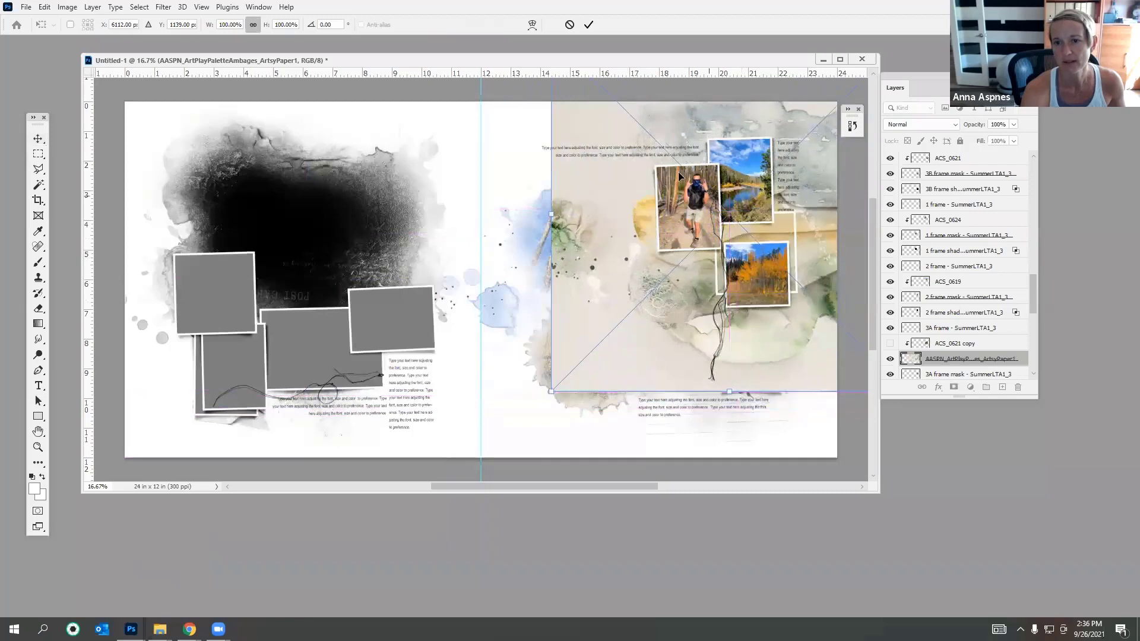
{"action": "left_click", "coordinate": [588, 25]}
{"action": "left_click", "coordinate": [92, 7]}
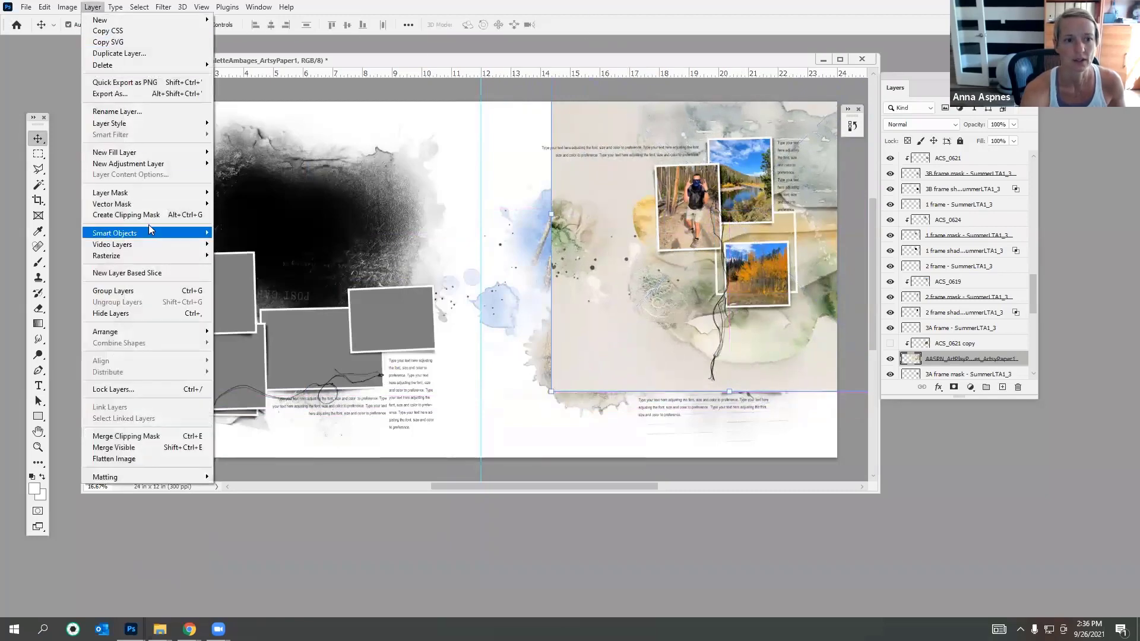
{"action": "left_click", "coordinate": [135, 232]}
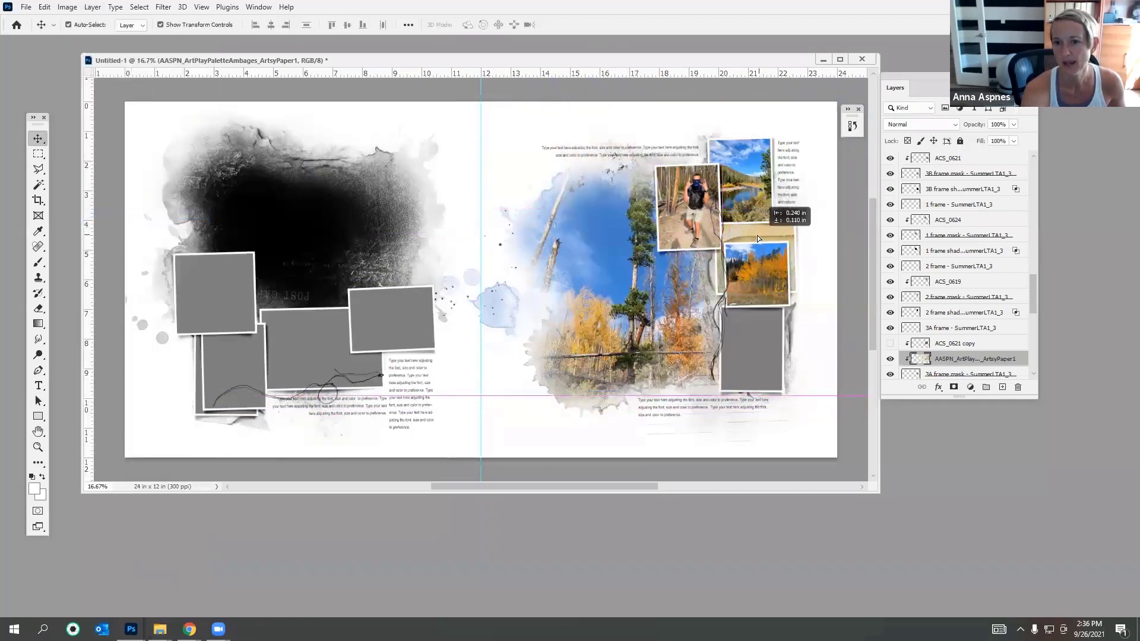
Step: Scale the clipped ArtsyPaper1 layer to 63.83% and reposition it over the 3A frame
{"action": "left_click_drag", "start_coordinate": [757, 234], "coordinate": [750, 236]}
{"action": "left_click_drag", "start_coordinate": [545, 393], "coordinate": [704, 296]}
{"action": "left_click_drag", "start_coordinate": [777, 218], "coordinate": [696, 313]}
{"action": "left_click", "coordinate": [588, 27]}
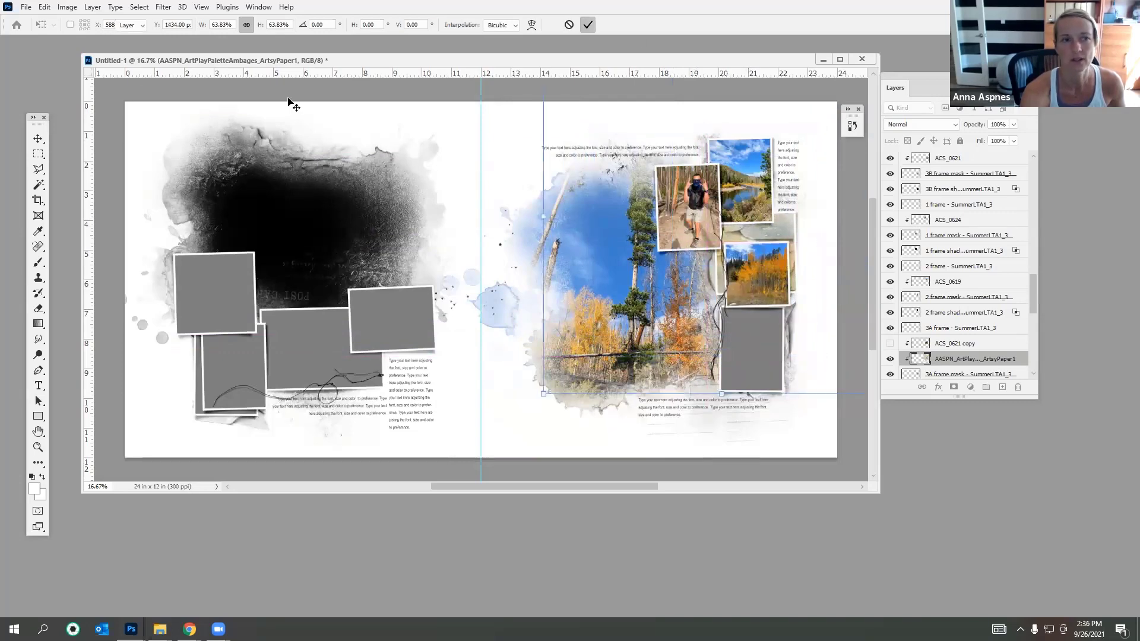
Step: Increase the contrast of the ArtsyPaper1 layer with Levels, setting the shadow input to 52 and lowering the highlight input
{"action": "left_click", "coordinate": [67, 6]}
{"action": "mouse_move", "coordinate": [89, 37]}
{"action": "left_click", "coordinate": [221, 53]}
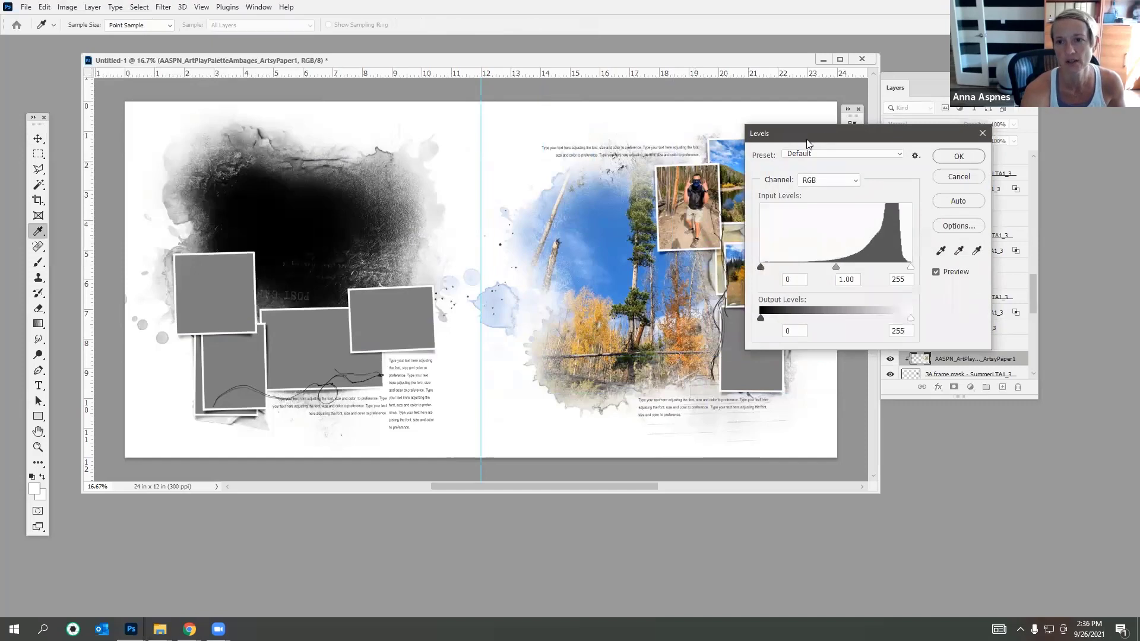
{"action": "left_click_drag", "start_coordinate": [807, 145], "coordinate": [293, 135]}
{"action": "left_click_drag", "start_coordinate": [278, 258], "coordinate": [276, 257]}
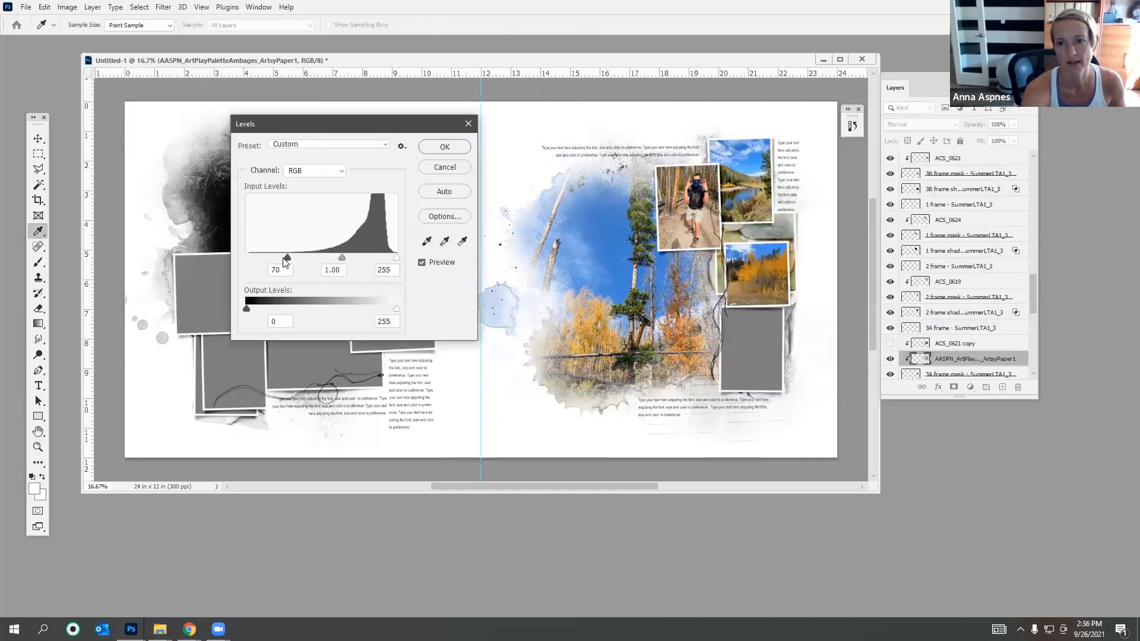
{"action": "left_click_drag", "start_coordinate": [396, 260], "coordinate": [387, 262]}
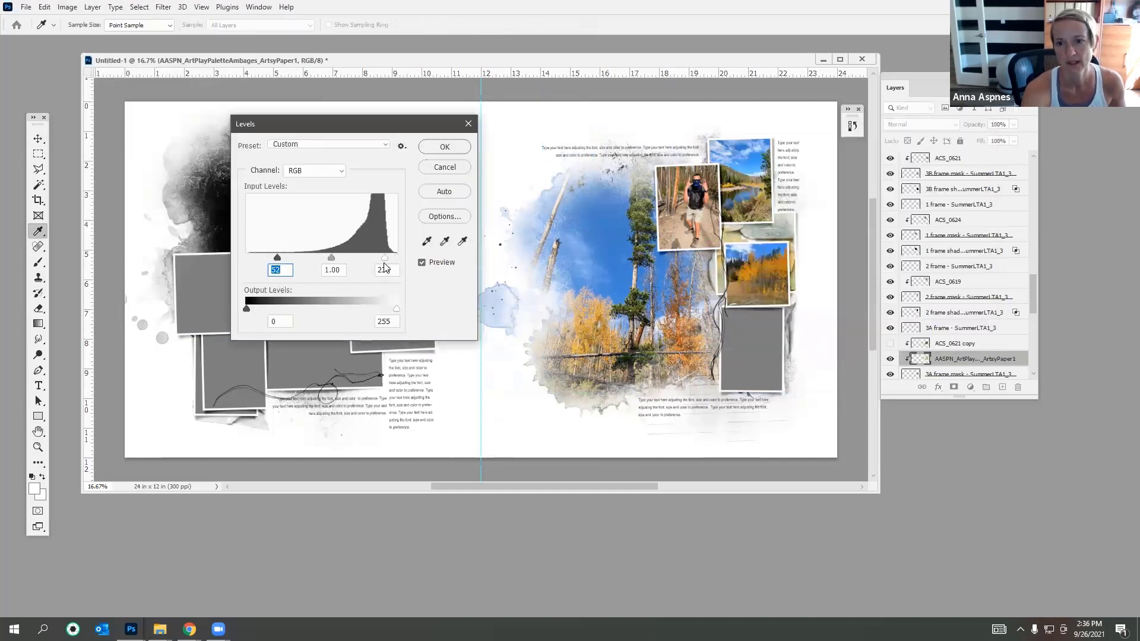
{"action": "left_click", "coordinate": [445, 146]}
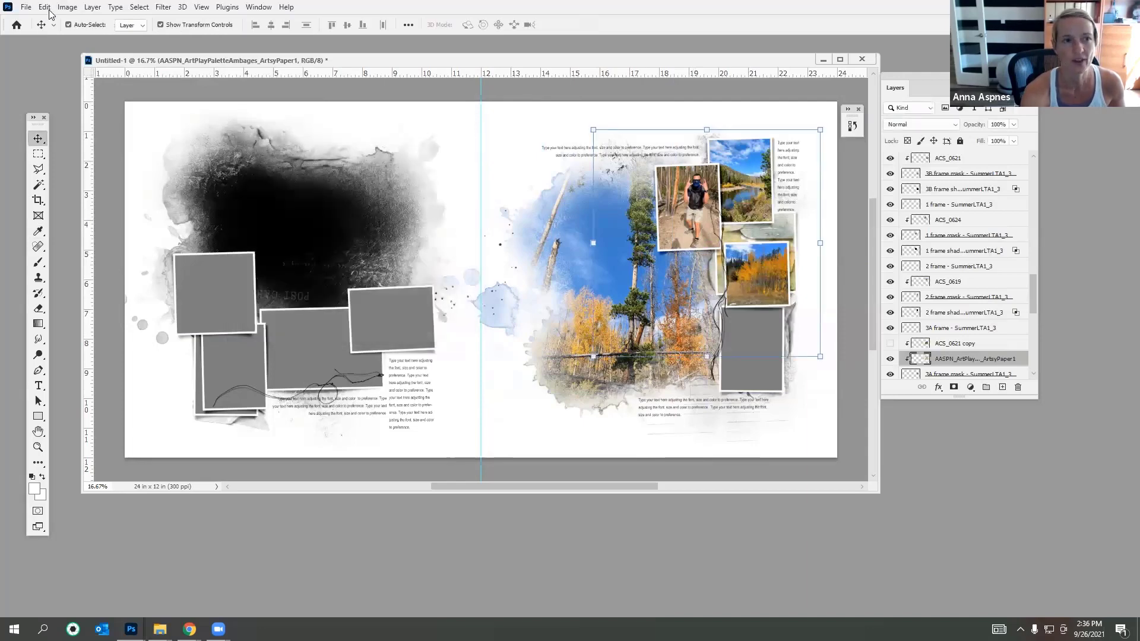
Step: Shift the hue of the ArtsyPaper1 layer to -13 with Hue/Saturation
{"action": "left_click", "coordinate": [67, 7]}
{"action": "mouse_move", "coordinate": [118, 38]}
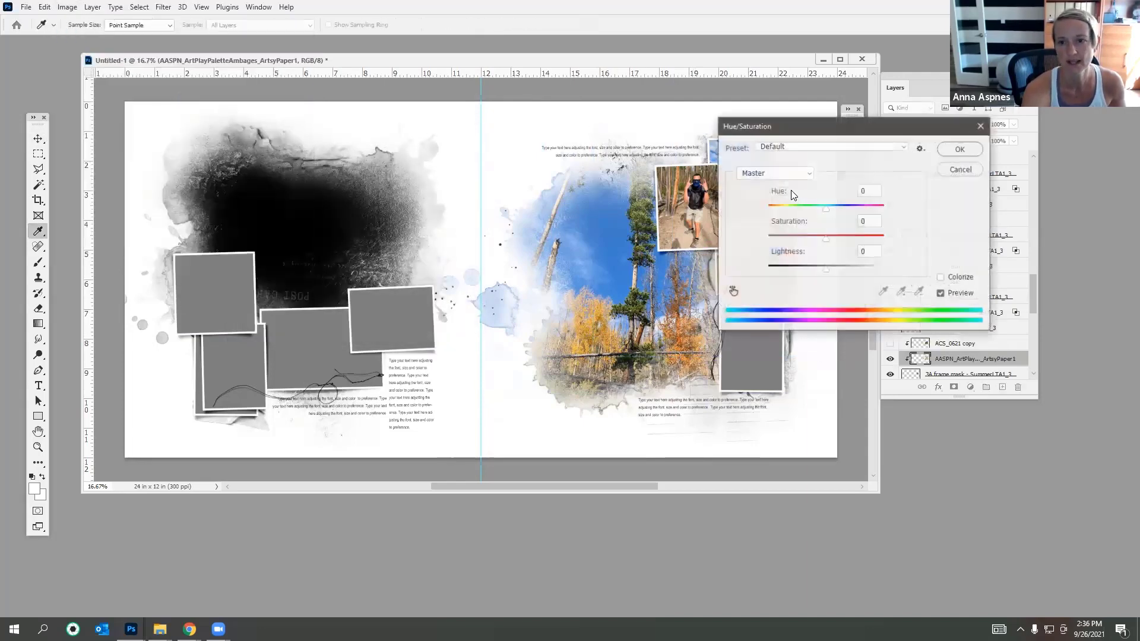
{"action": "mouse_move", "coordinate": [333, 238]}
{"action": "left_mouse_down"}
{"action": "mouse_move", "coordinate": [349, 242]}
{"action": "mouse_move", "coordinate": [326, 248]}
{"action": "left_mouse_up"}
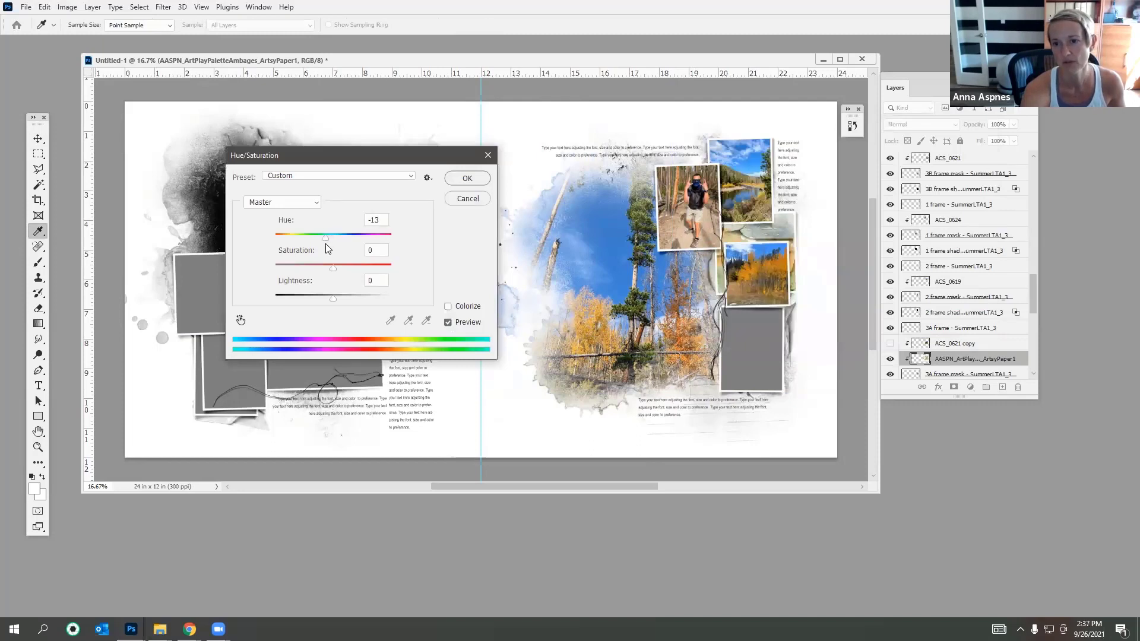
{"action": "left_click", "coordinate": [476, 180]}
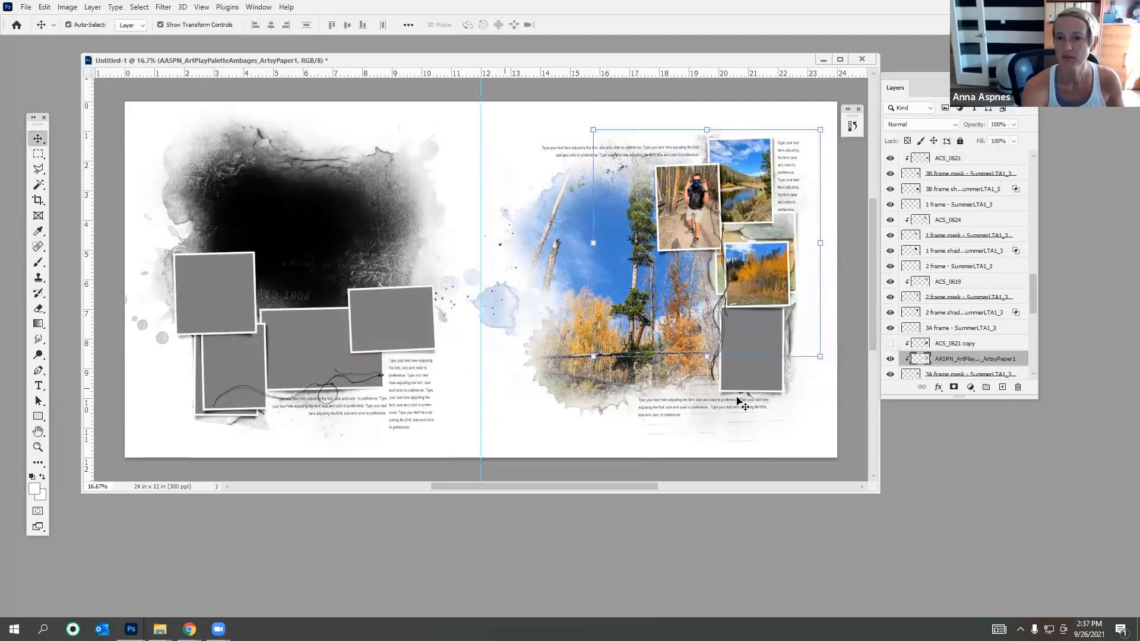
Step: Select the 4 frame mask layer and place photo ACS_0616 from the Grand County 2020 folder directly above it
{"action": "left_click", "coordinate": [746, 324]}
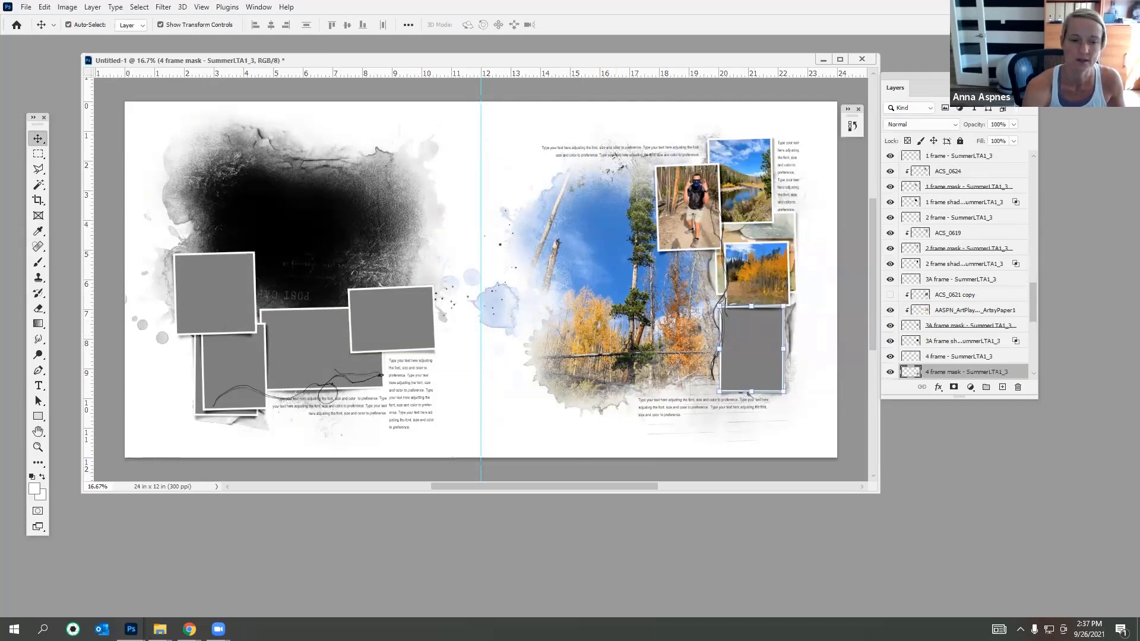
{"action": "mouse_move", "coordinate": [159, 629]}
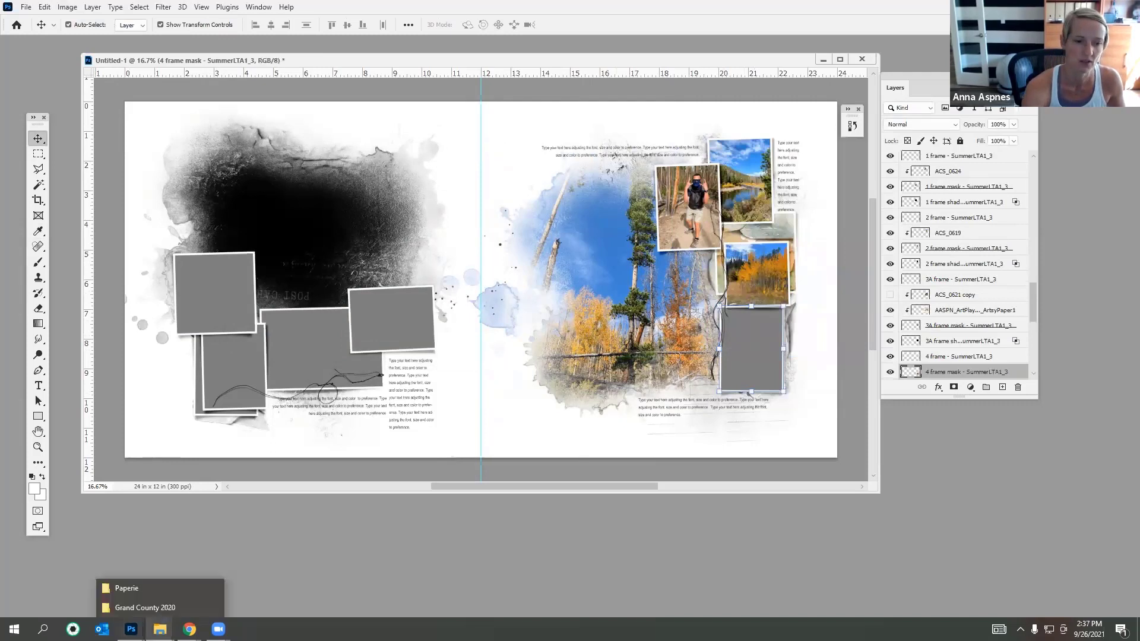
{"action": "left_click", "coordinate": [149, 607]}
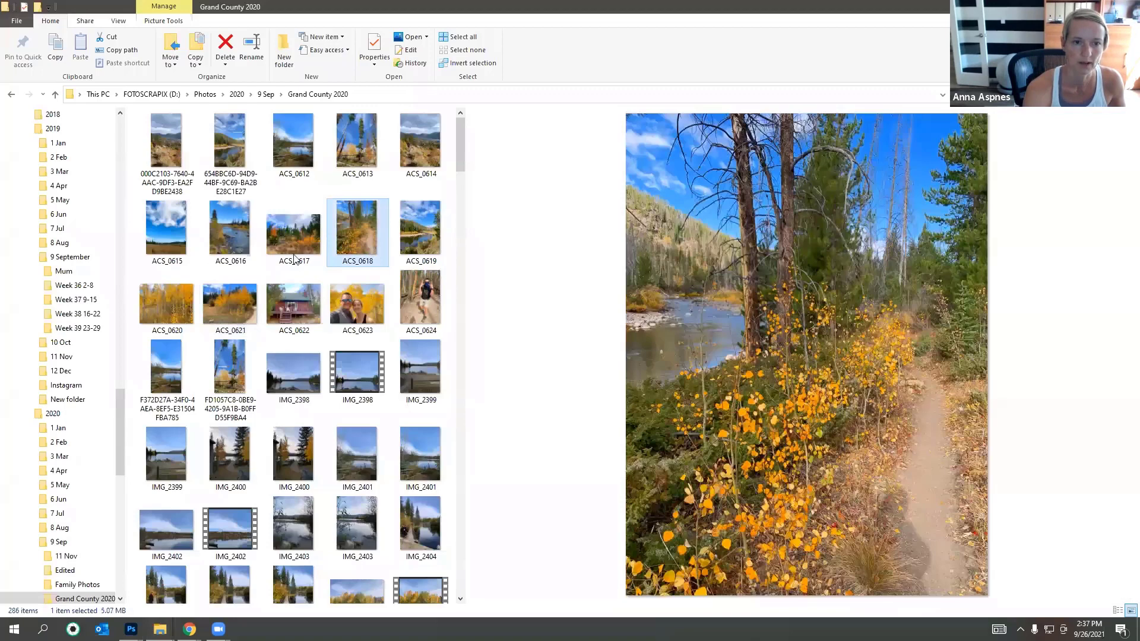
{"action": "left_click", "coordinate": [399, 316]}
{"action": "left_click", "coordinate": [276, 237]}
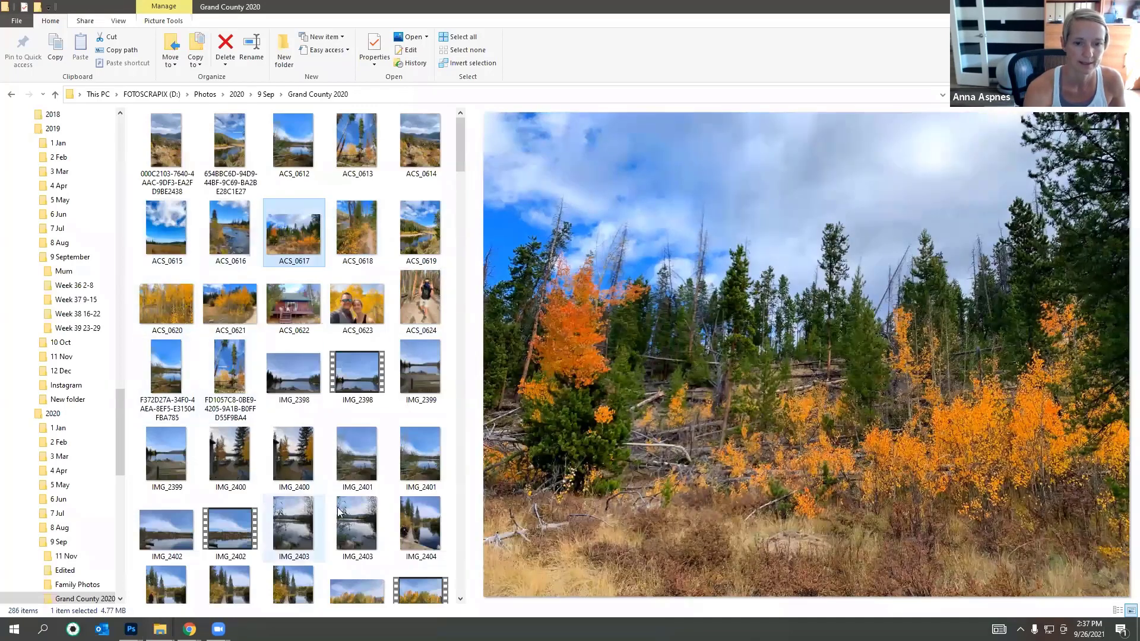
{"action": "left_click", "coordinate": [357, 303]}
{"action": "left_click_drag", "start_coordinate": [256, 235], "coordinate": [736, 367]}
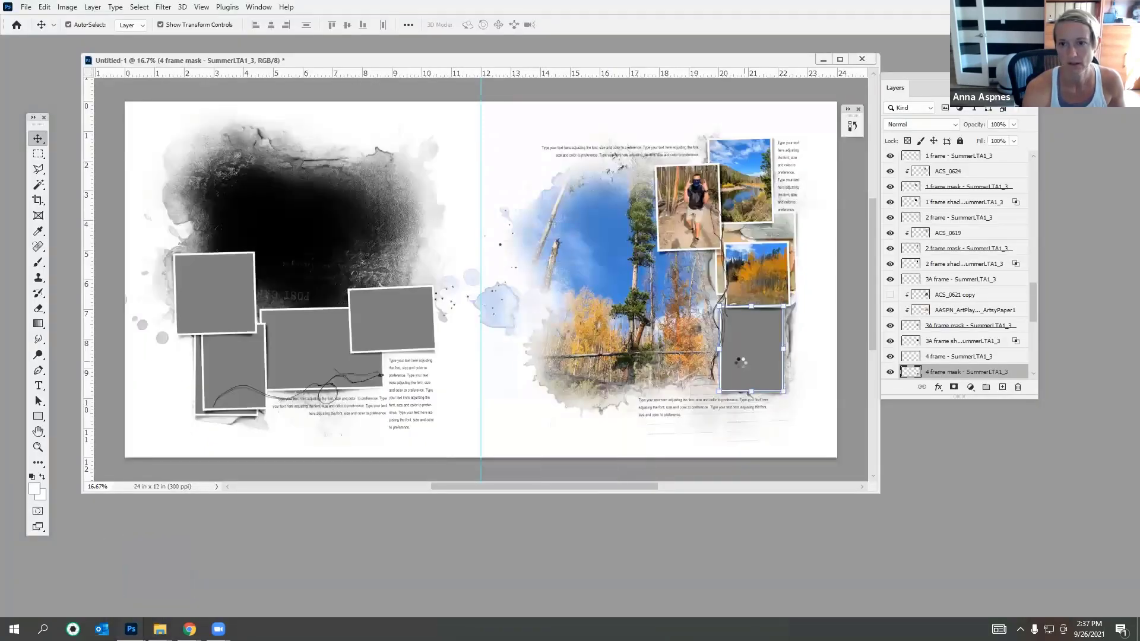
Step: Shrink ACS_0616 to just cover the 4 frame and clip it to the 4 frame mask
{"action": "left_click_drag", "start_coordinate": [614, 102], "coordinate": [772, 328]}
{"action": "key", "text": "Return"}
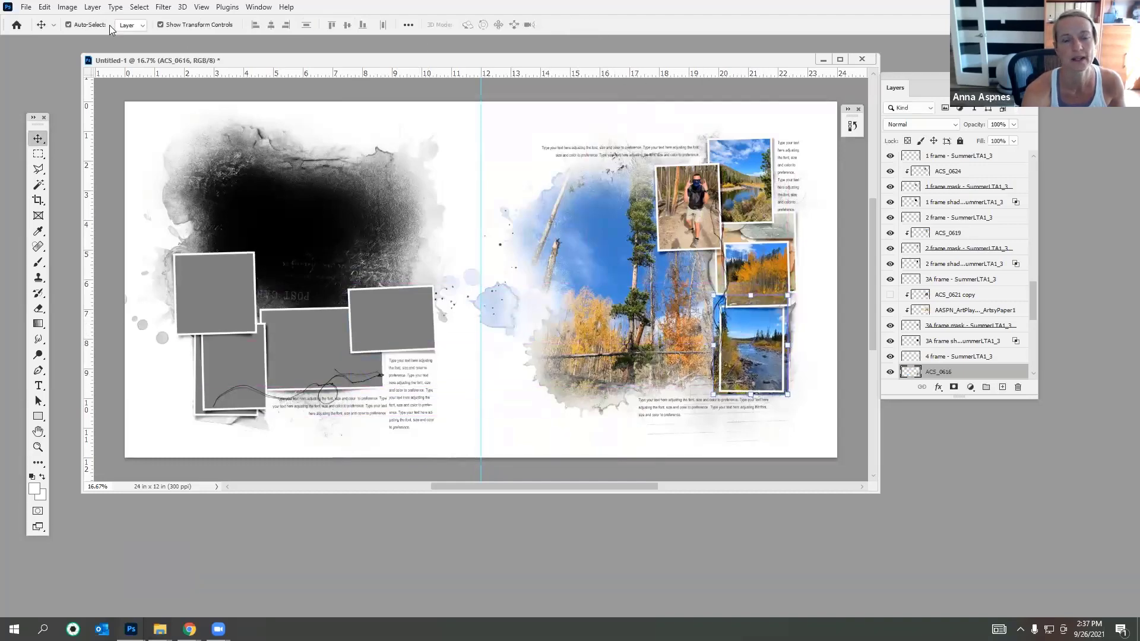
{"action": "left_click", "coordinate": [93, 6]}
{"action": "left_click", "coordinate": [123, 217]}
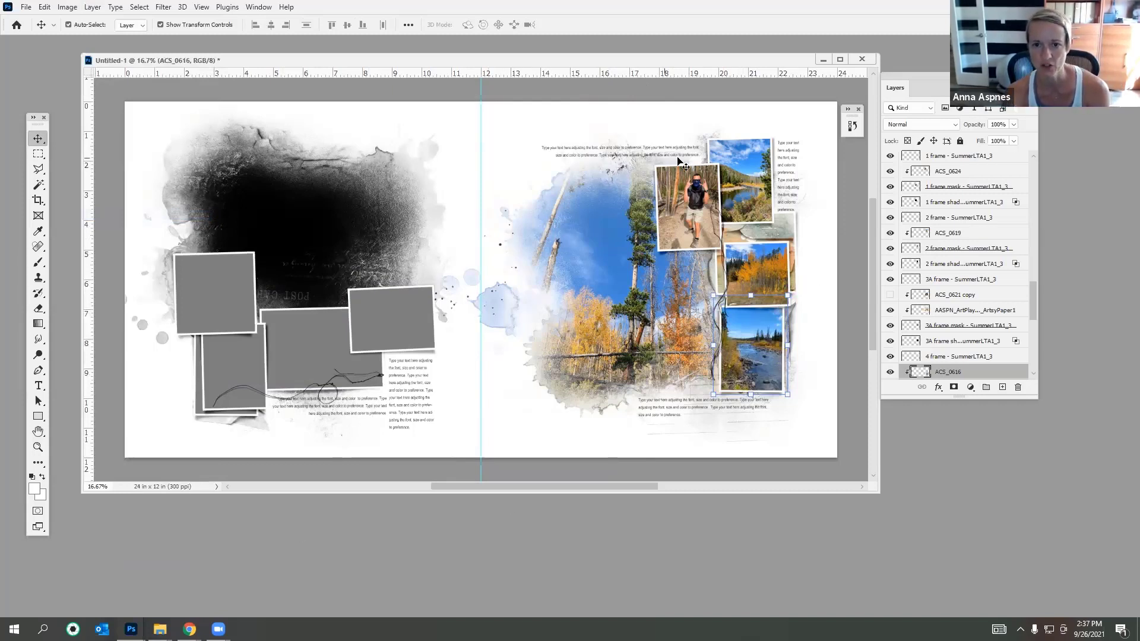
{"action": "left_click", "coordinate": [622, 171]}
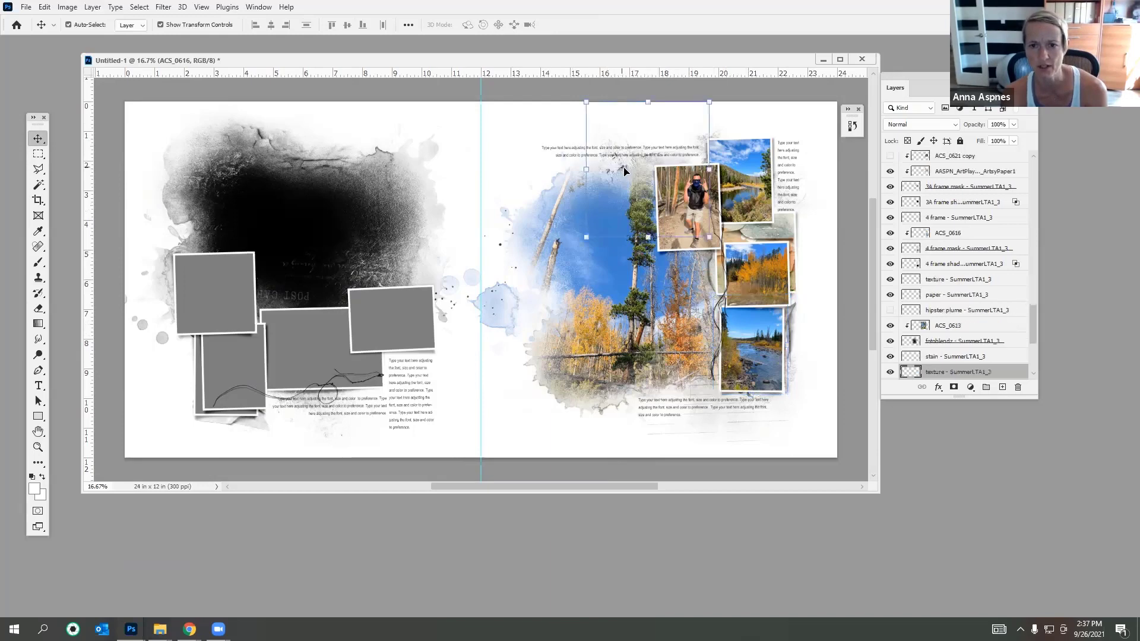
{"action": "left_click", "coordinate": [43, 7]}
{"action": "left_click", "coordinate": [66, 189]}
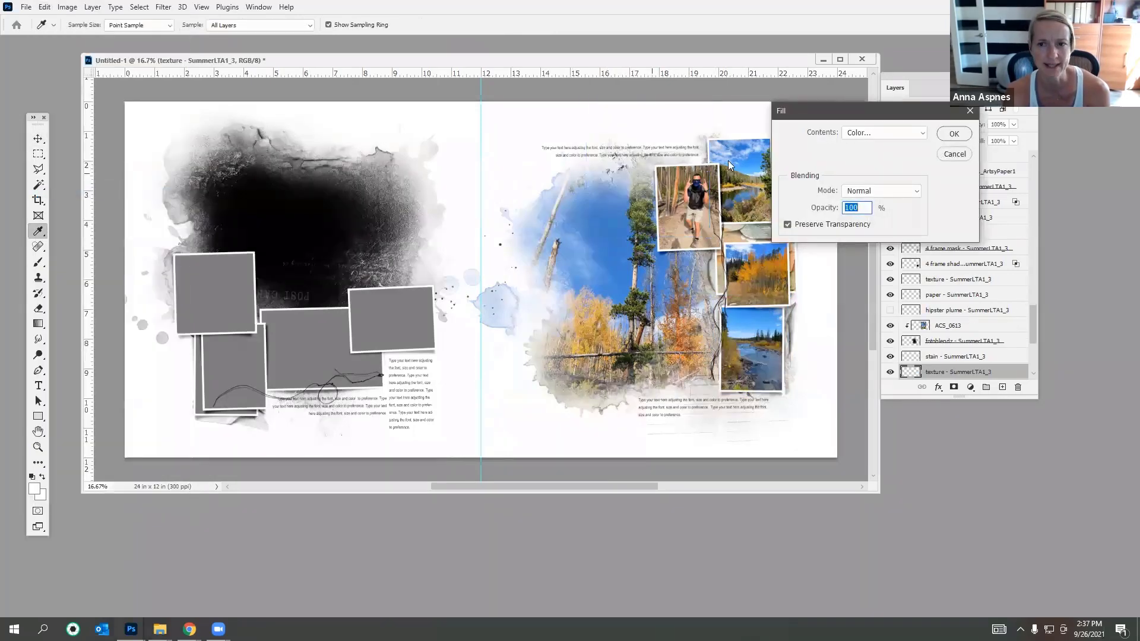
{"action": "key", "text": "Escape"}
{"action": "left_click", "coordinate": [37, 139]}
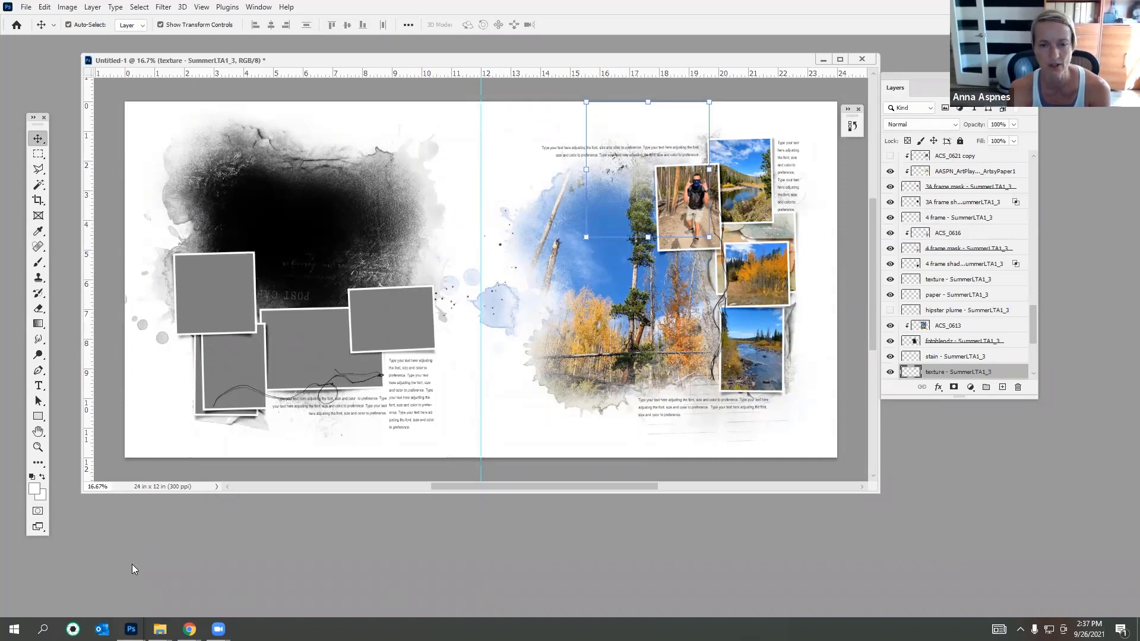
{"action": "left_click", "coordinate": [600, 215]}
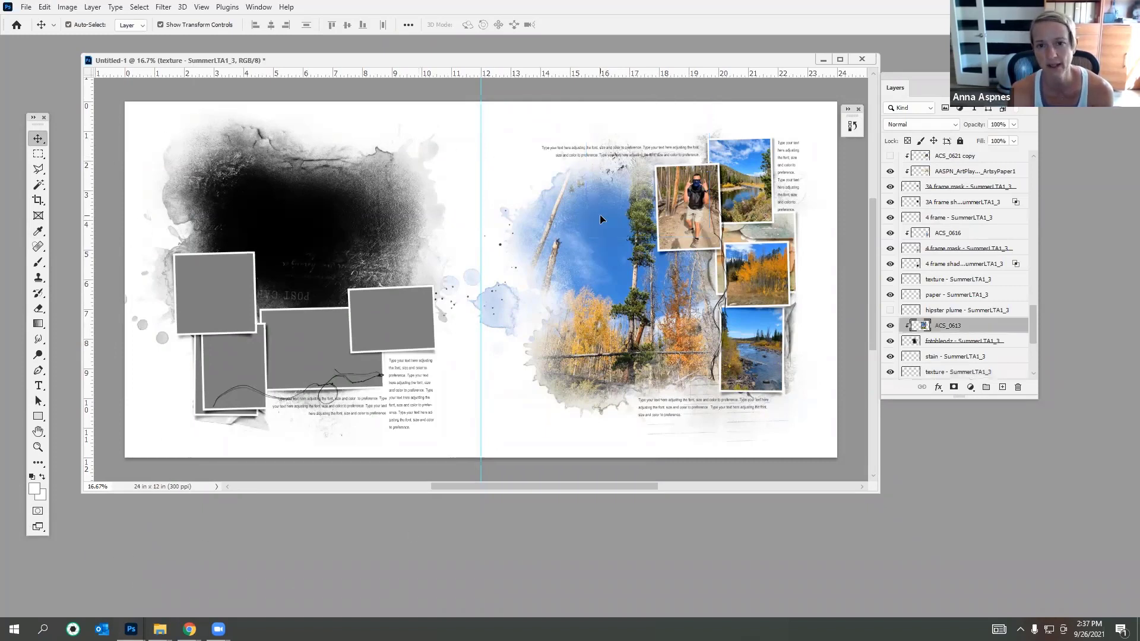
{"action": "left_click", "coordinate": [766, 299]}
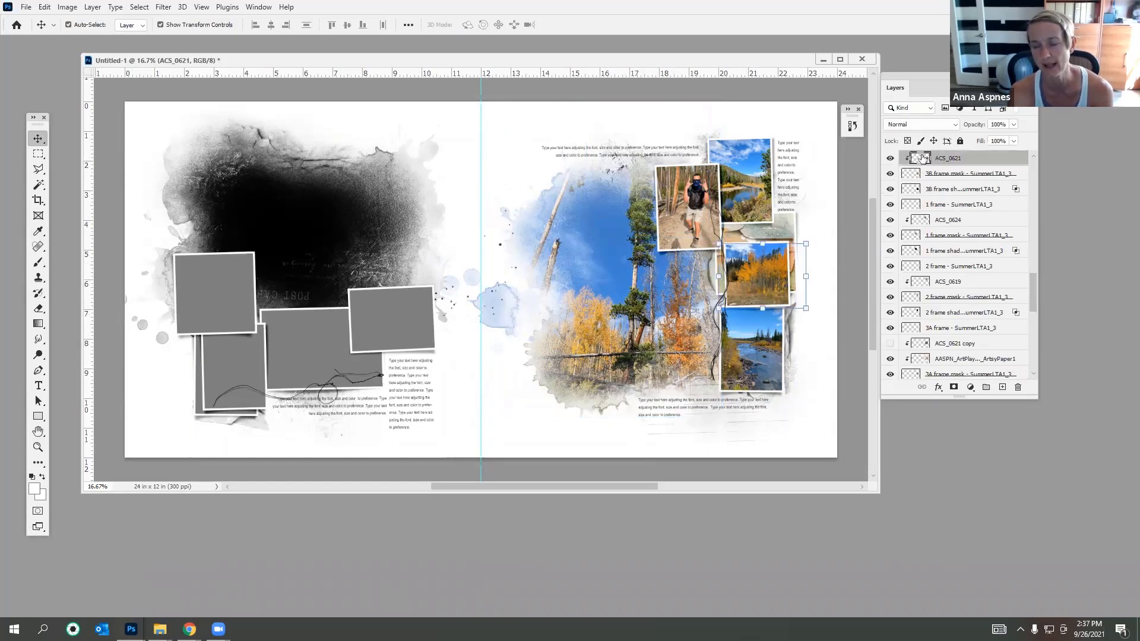
Step: Fill the texture layer at the upper middle of the right page with dark blue 3c4d61, preserving transparency
{"action": "left_click", "coordinate": [622, 173]}
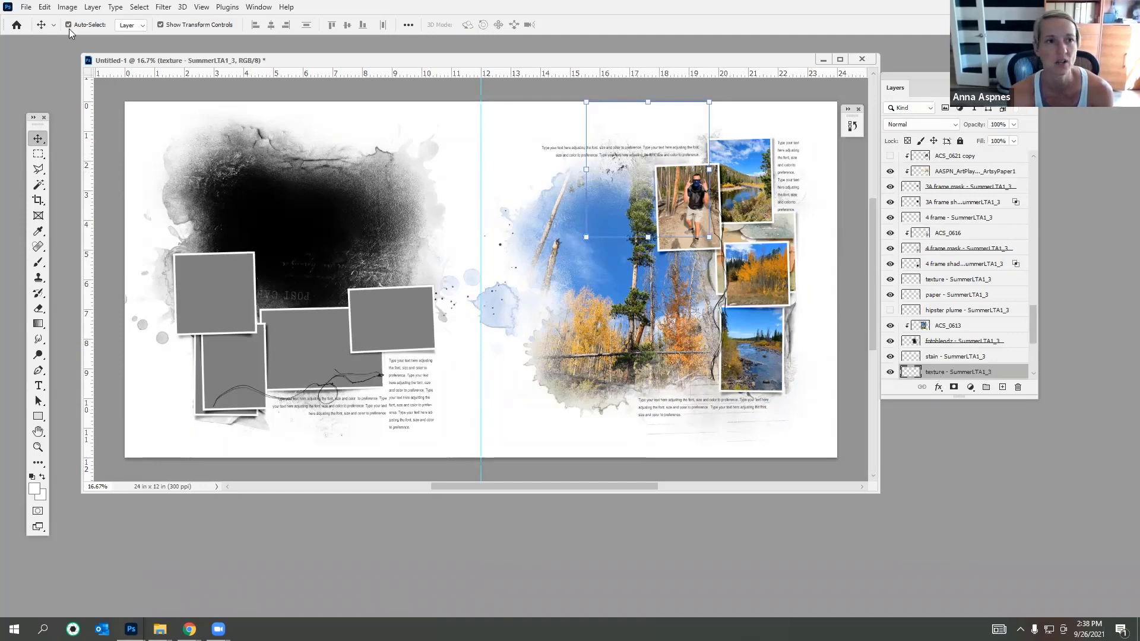
{"action": "left_click", "coordinate": [44, 6]}
{"action": "left_click", "coordinate": [119, 192]}
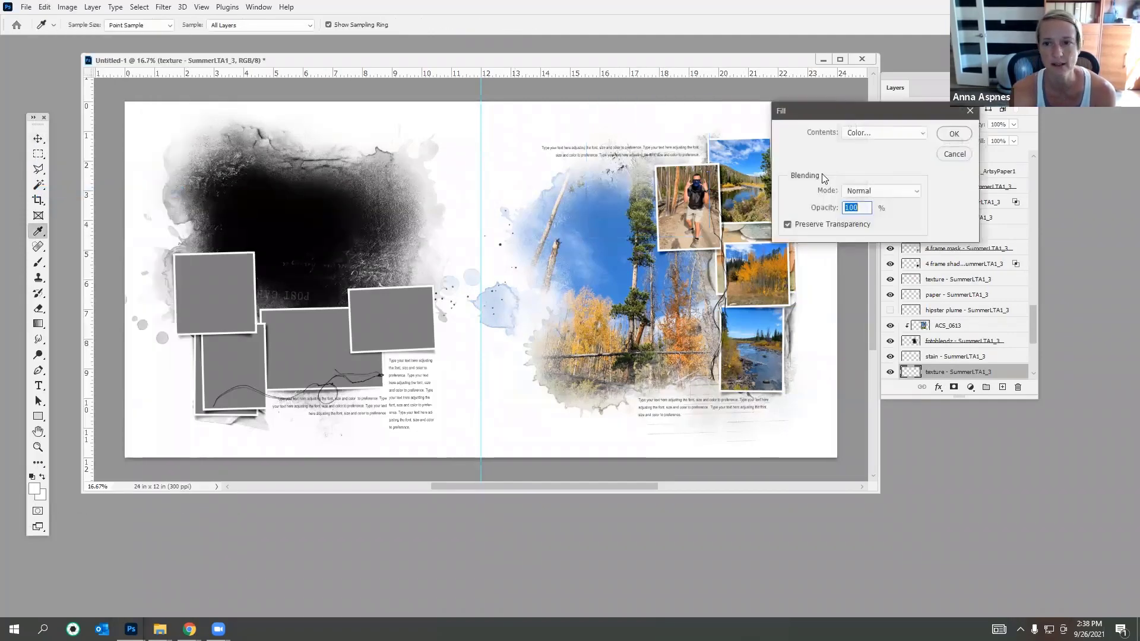
{"action": "left_click", "coordinate": [884, 132]}
{"action": "left_click", "coordinate": [862, 146]}
{"action": "left_click_drag", "start_coordinate": [826, 337], "coordinate": [802, 362]}
{"action": "left_click", "coordinate": [1015, 263]}
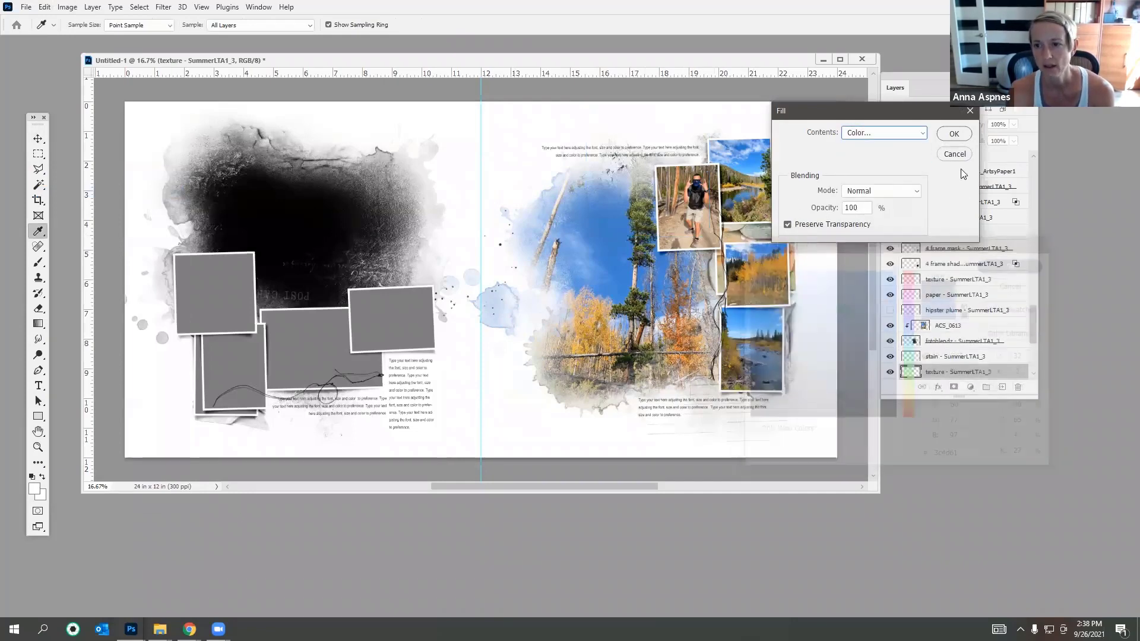
{"action": "left_click", "coordinate": [954, 134]}
{"action": "key", "text": "v"}
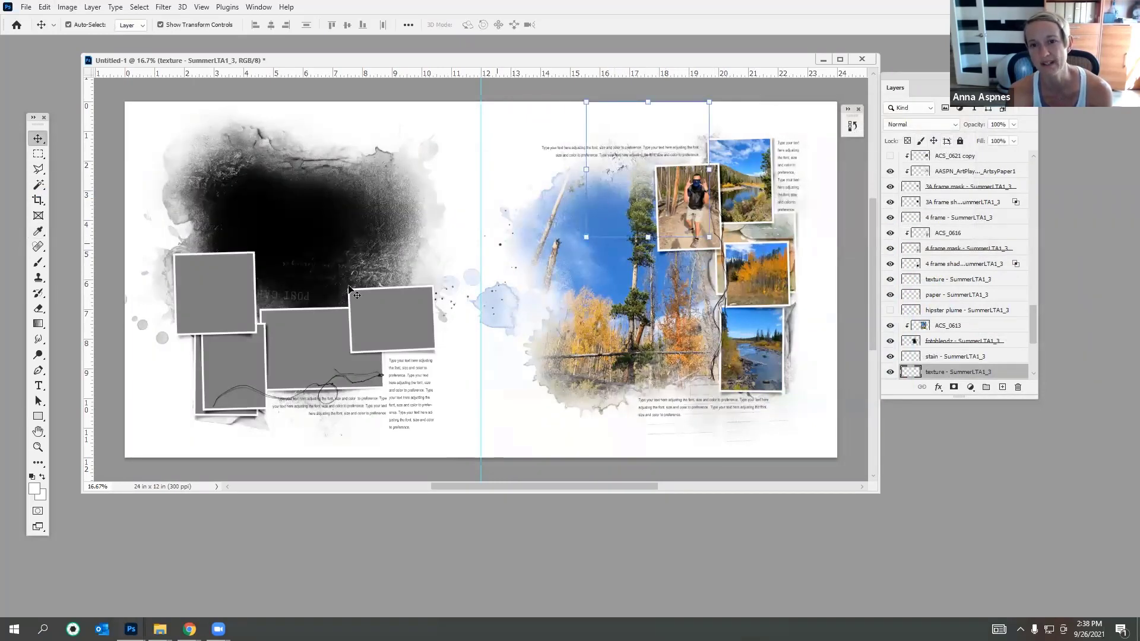
Step: Adjust the same texture layer with Hue/Saturation to hue -155, saturation +36 and lightness -16
{"action": "left_click", "coordinate": [67, 8]}
{"action": "mouse_move", "coordinate": [119, 33]}
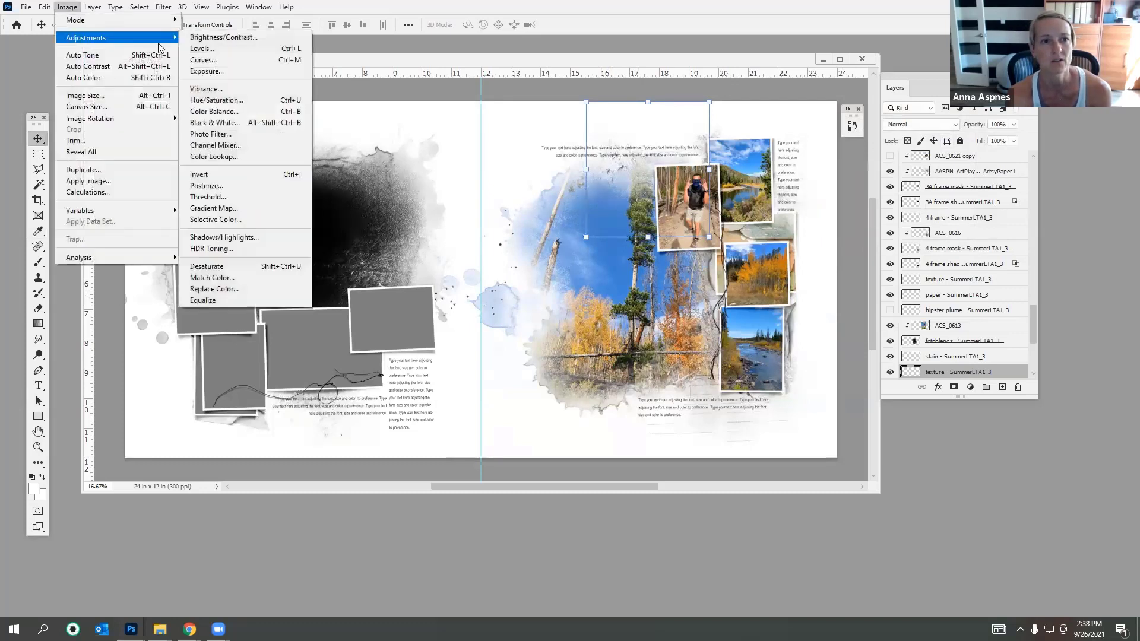
{"action": "left_click", "coordinate": [208, 101]}
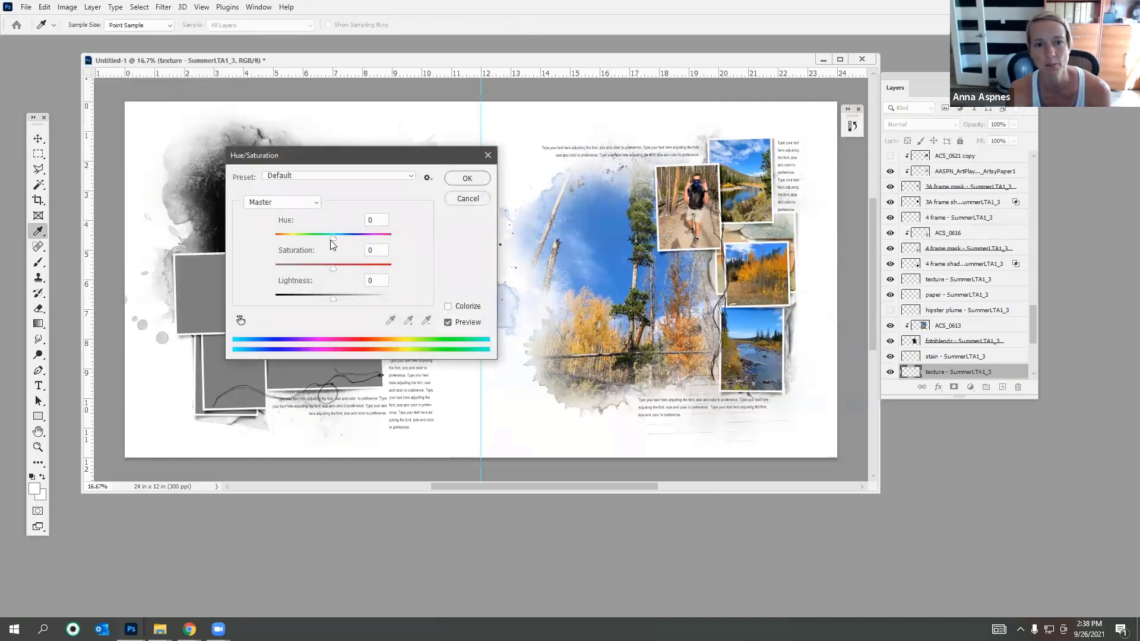
{"action": "left_click_drag", "start_coordinate": [331, 241], "coordinate": [250, 240]}
{"action": "mouse_move", "coordinate": [338, 267]}
{"action": "left_mouse_down"}
{"action": "mouse_move", "coordinate": [404, 268]}
{"action": "mouse_move", "coordinate": [326, 269]}
{"action": "mouse_move", "coordinate": [306, 300]}
{"action": "mouse_move", "coordinate": [263, 302]}
{"action": "mouse_move", "coordinate": [357, 294]}
{"action": "mouse_move", "coordinate": [324, 300]}
{"action": "mouse_move", "coordinate": [318, 269]}
{"action": "left_mouse_up"}
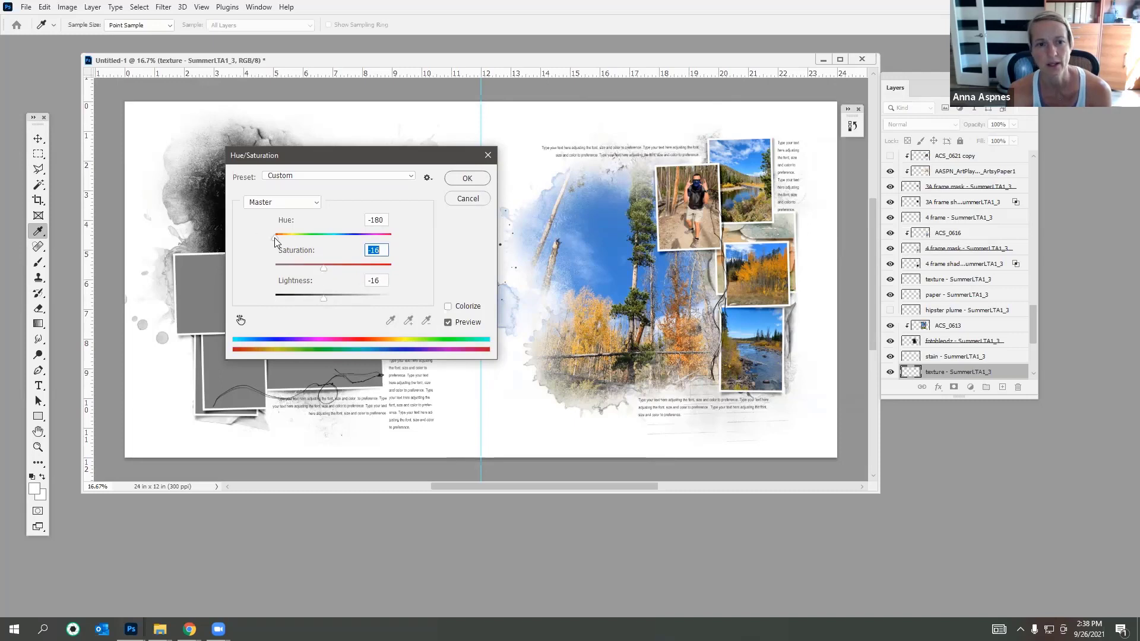
{"action": "left_click_drag", "start_coordinate": [276, 238], "coordinate": [282, 237]}
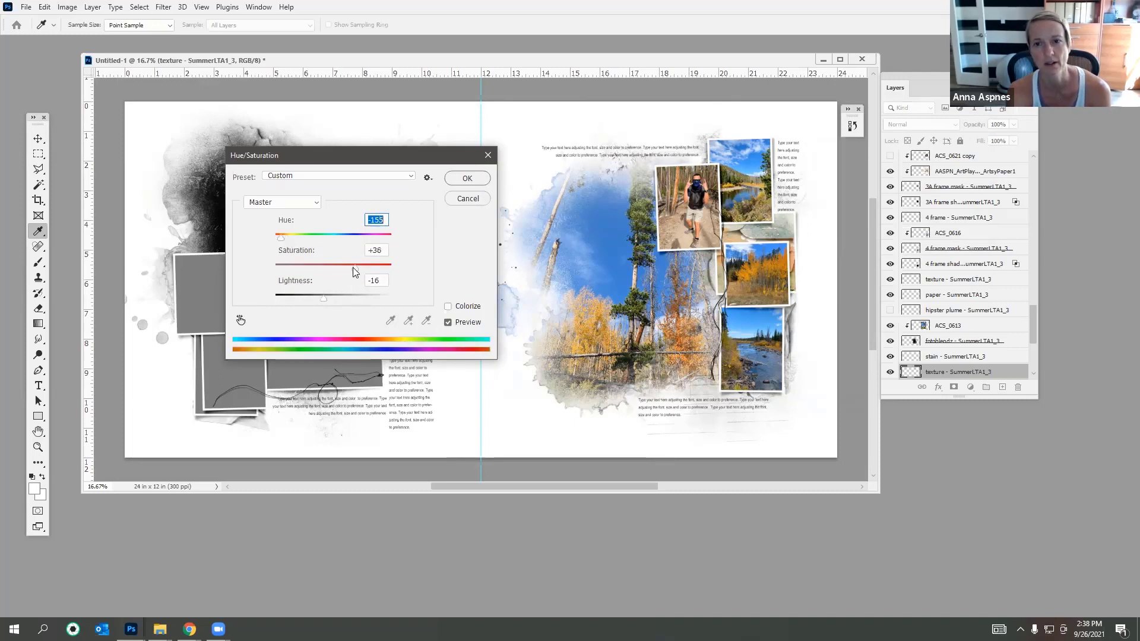
{"action": "left_click", "coordinate": [467, 178]}
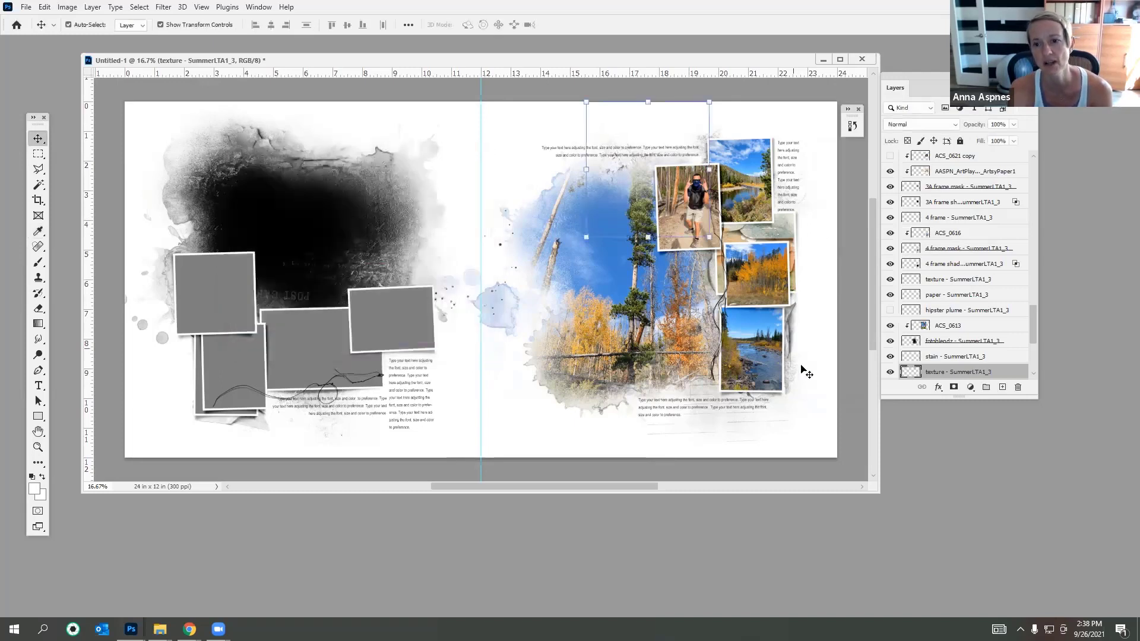
Step: Move the paper layer behind the lower-right frames slightly up and fill it with dark brown 423a31, preserving transparency
{"action": "left_click", "coordinate": [793, 326]}
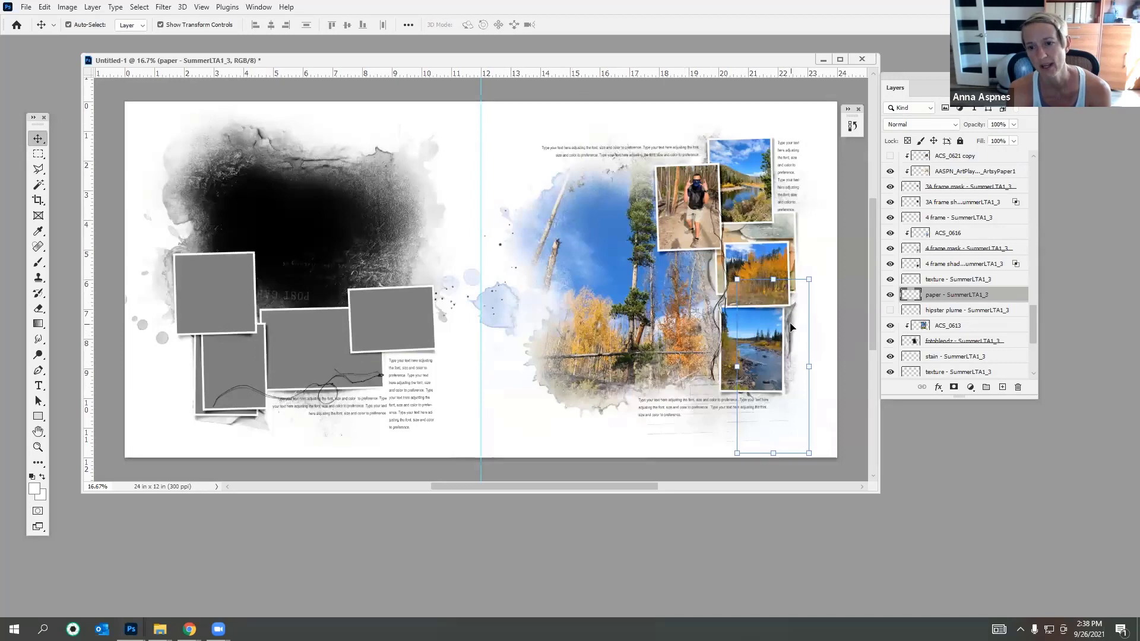
{"action": "mouse_move", "coordinate": [784, 328]}
{"action": "left_mouse_down"}
{"action": "mouse_move", "coordinate": [796, 329]}
{"action": "mouse_move", "coordinate": [789, 315]}
{"action": "left_mouse_up"}
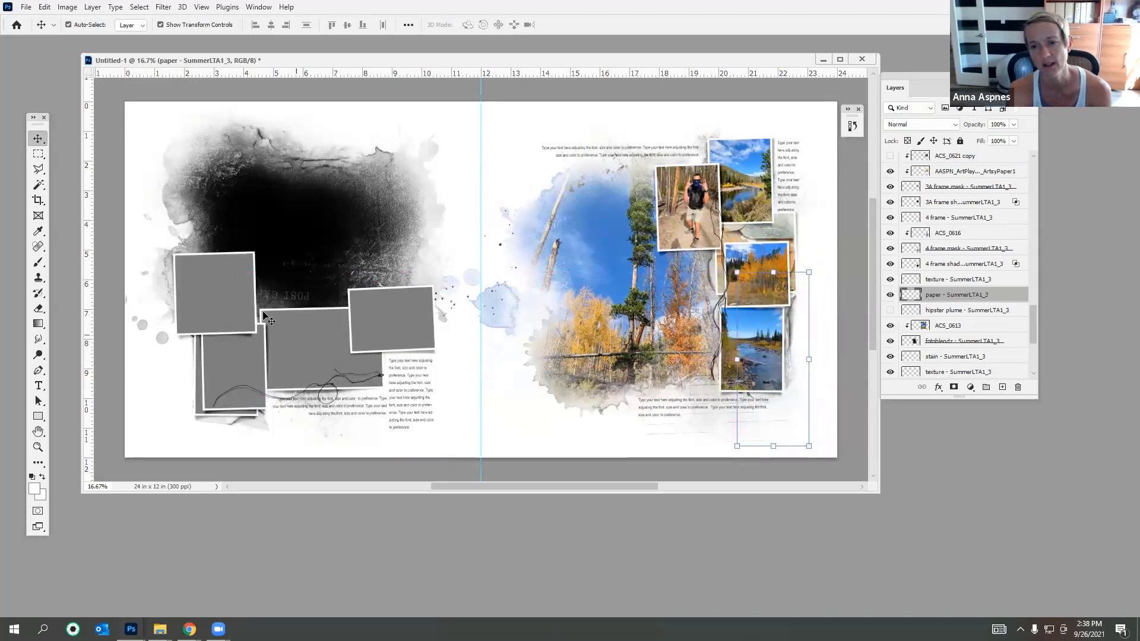
{"action": "left_click", "coordinate": [44, 7]}
{"action": "left_click", "coordinate": [65, 192]}
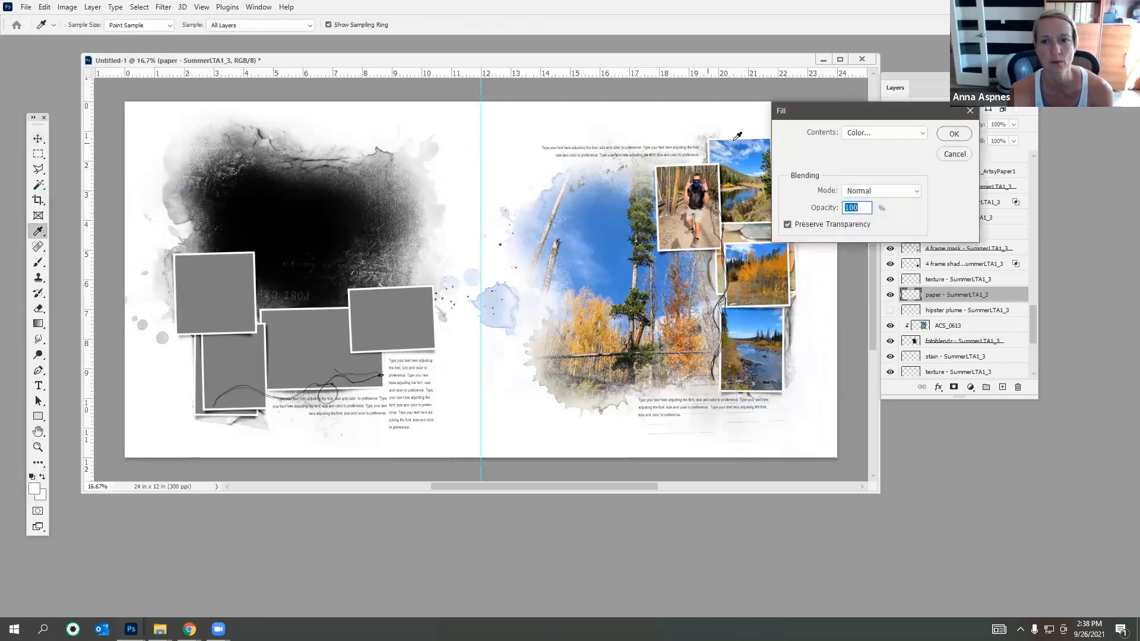
{"action": "left_click", "coordinate": [855, 135]}
{"action": "left_click", "coordinate": [858, 140]}
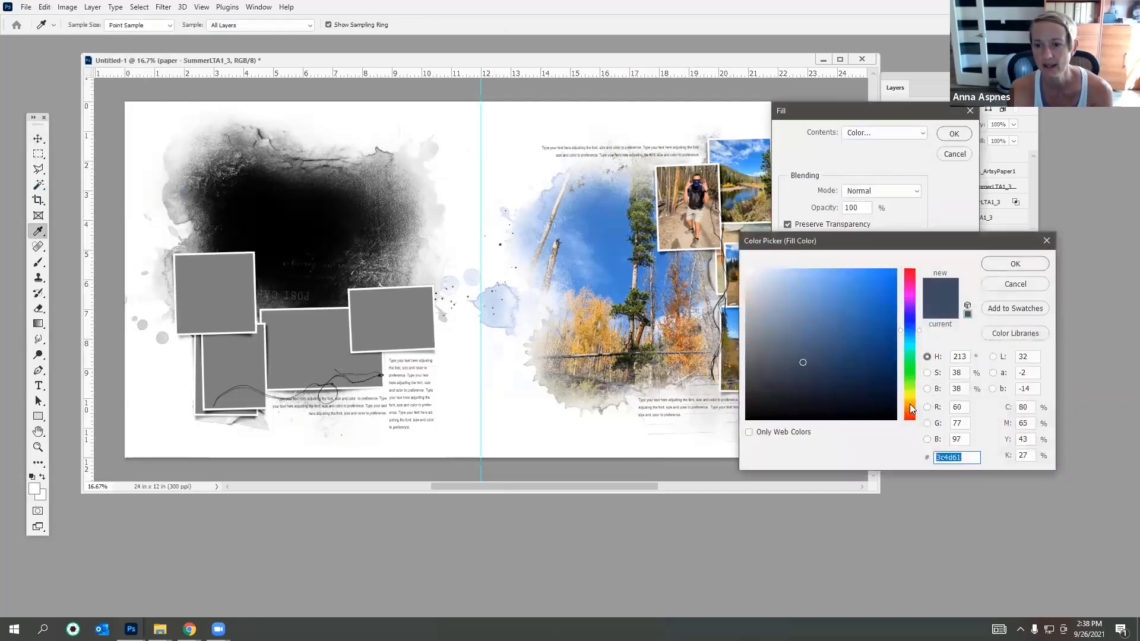
{"action": "left_click", "coordinate": [911, 406]}
{"action": "left_click_drag", "start_coordinate": [769, 378], "coordinate": [784, 381]}
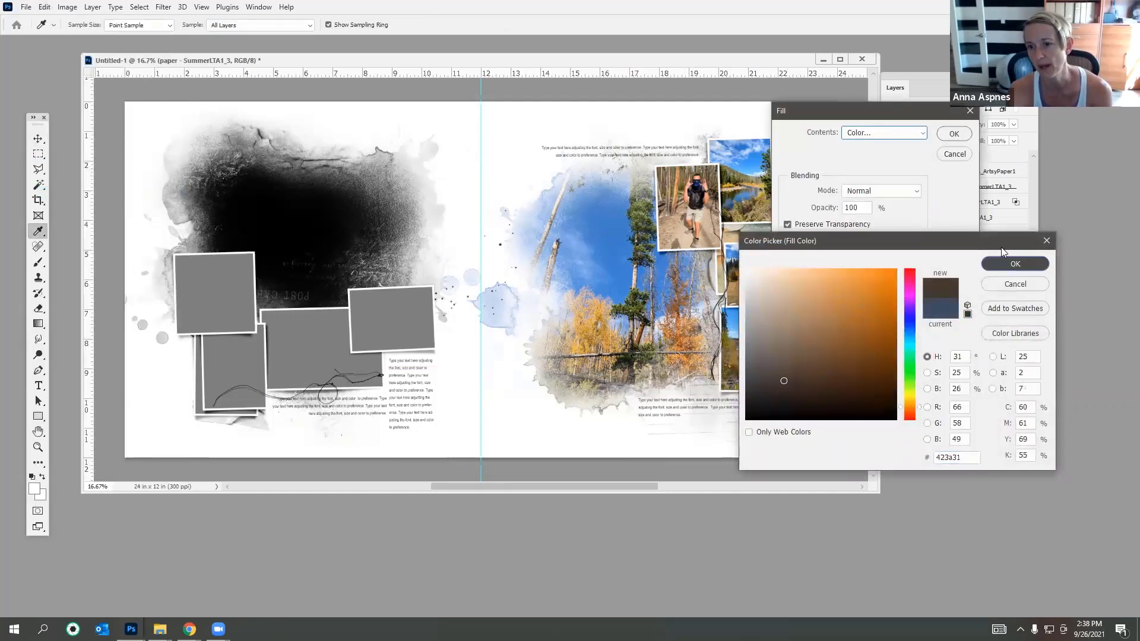
{"action": "left_click", "coordinate": [1012, 263]}
{"action": "left_click", "coordinate": [953, 133]}
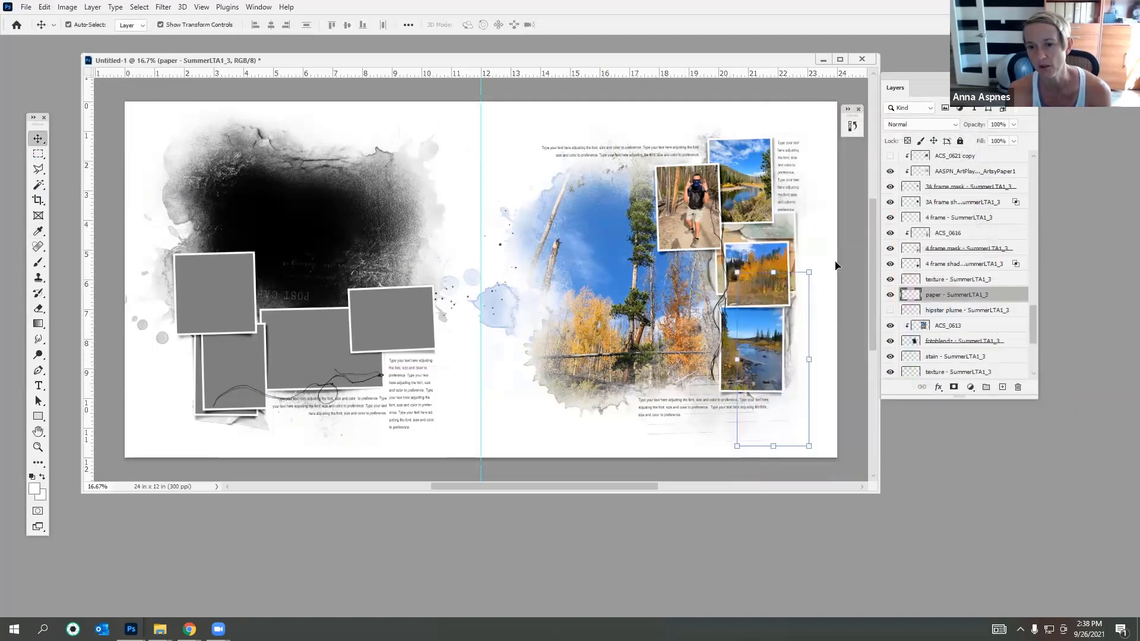
Step: Nudge the paper layer slightly down and adjust it with Hue/Saturation to hue +1, saturation +48 and lightness +18
{"action": "left_click_drag", "start_coordinate": [787, 334], "coordinate": [788, 336]}
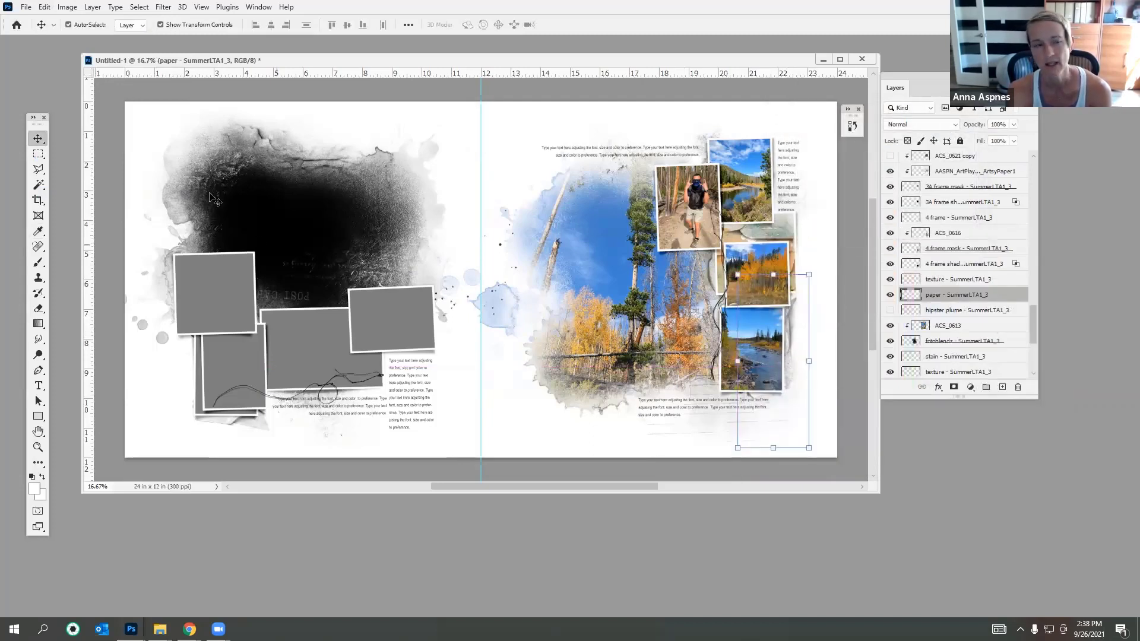
{"action": "left_click", "coordinate": [68, 7]}
{"action": "mouse_move", "coordinate": [89, 35]}
{"action": "left_click", "coordinate": [238, 97]}
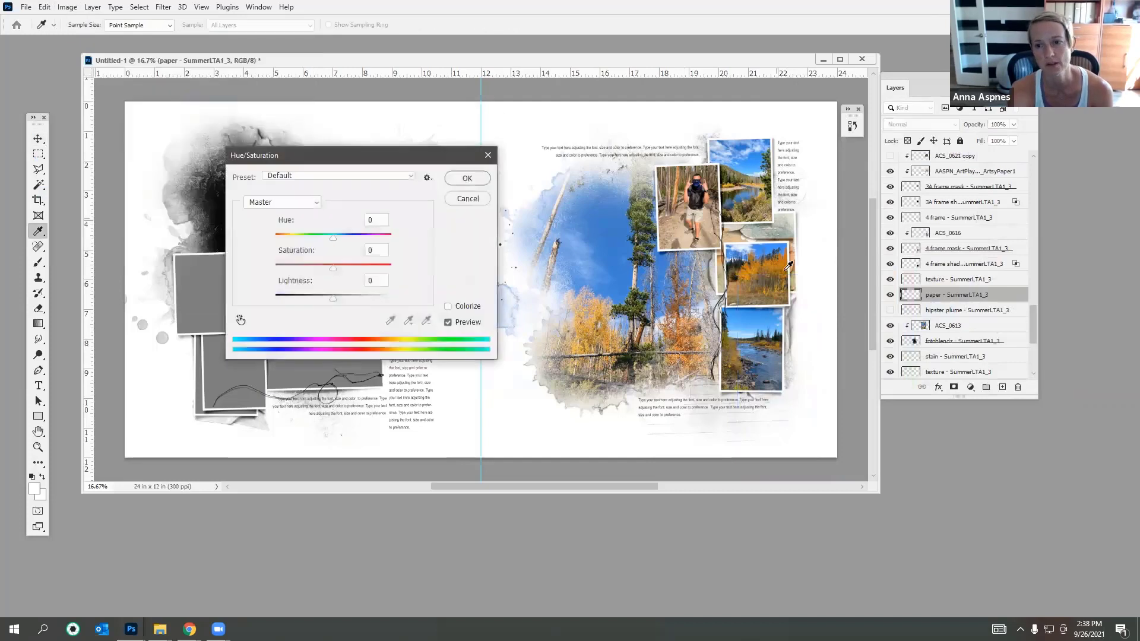
{"action": "left_click_drag", "start_coordinate": [333, 267], "coordinate": [343, 296]}
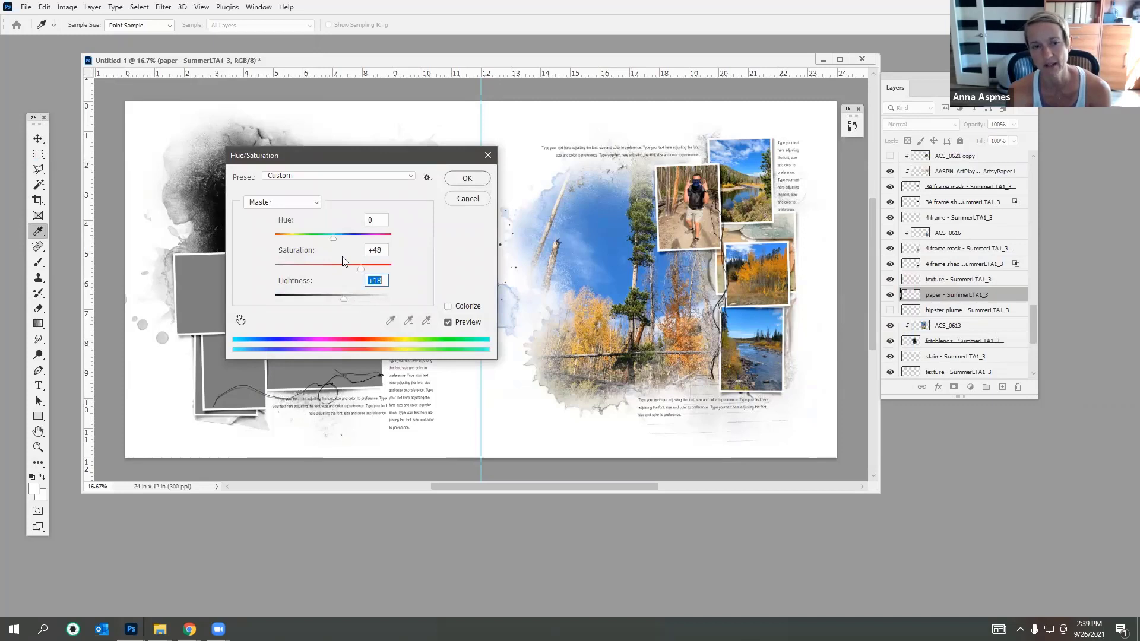
{"action": "mouse_move", "coordinate": [332, 236]}
{"action": "left_mouse_down"}
{"action": "mouse_move", "coordinate": [300, 238]}
{"action": "mouse_move", "coordinate": [410, 236]}
{"action": "mouse_move", "coordinate": [321, 243]}
{"action": "mouse_move", "coordinate": [333, 239]}
{"action": "left_mouse_up"}
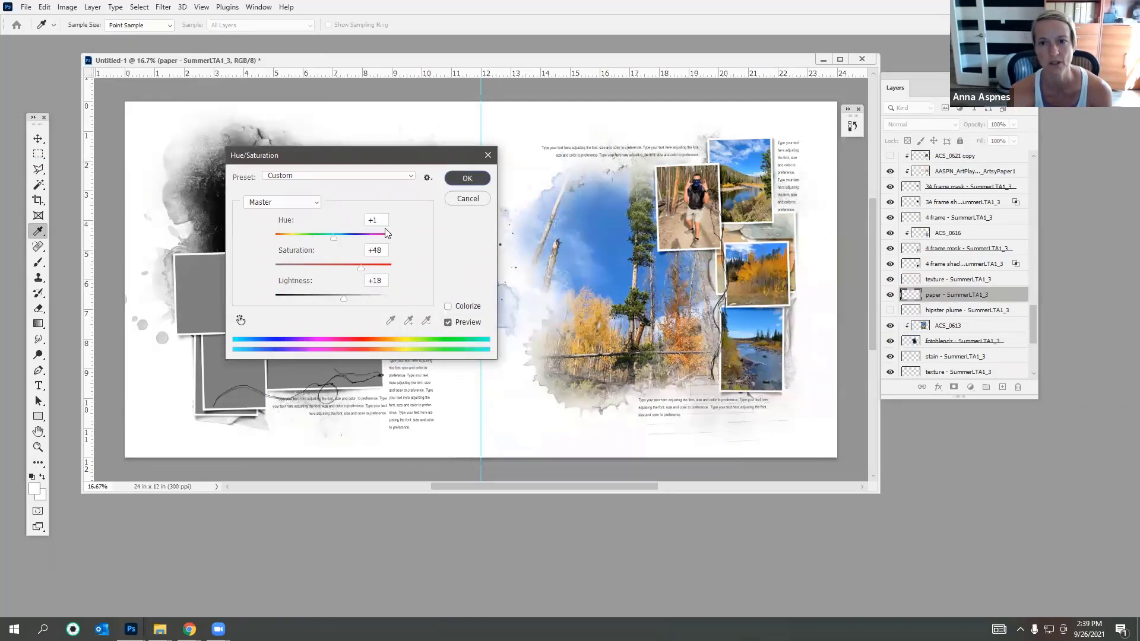
{"action": "left_click", "coordinate": [467, 178]}
{"action": "key", "text": "v"}
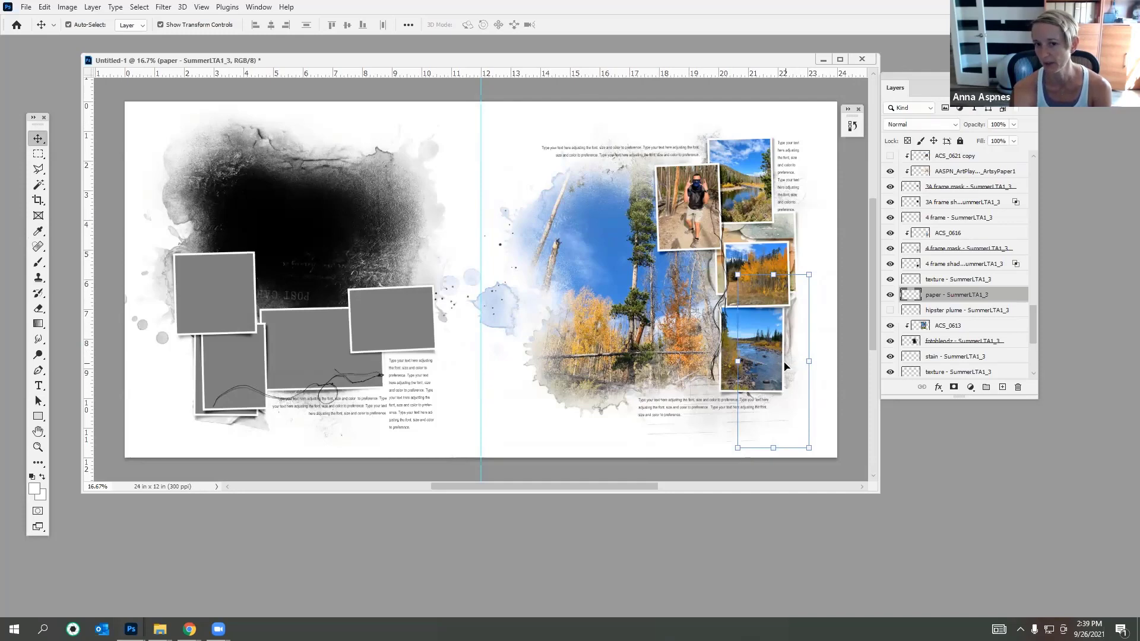
Step: Select the ACS_0613 photo layer, then switch to File Explorer and open the Ambages WordART Mix No 1 folder
{"action": "left_click", "coordinate": [611, 280]}
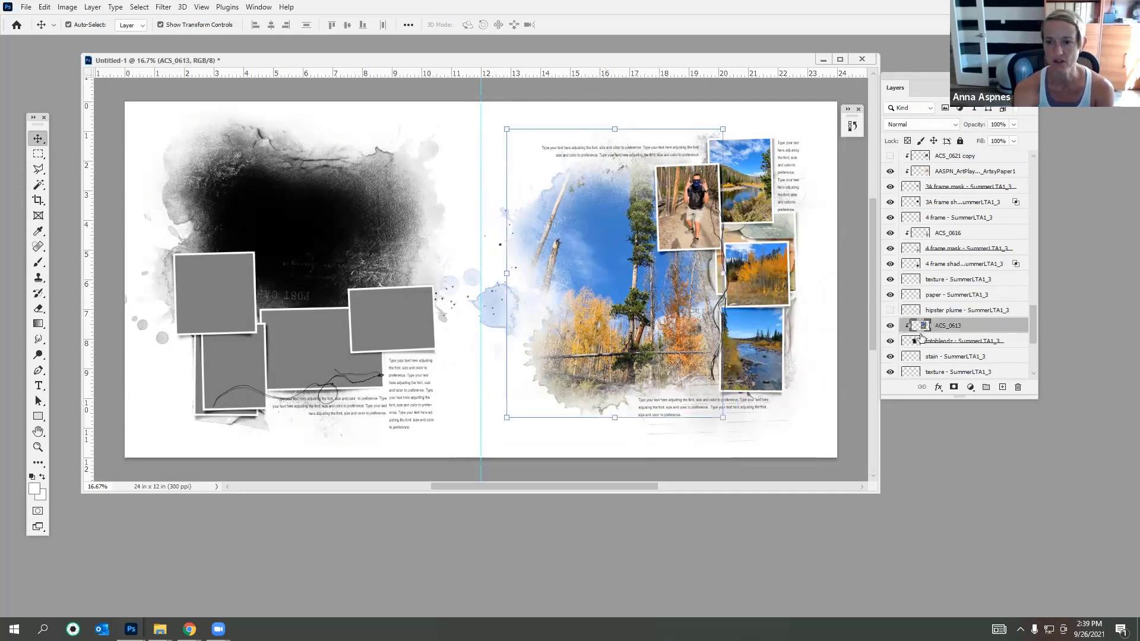
{"action": "mouse_move", "coordinate": [160, 629]}
{"action": "left_click", "coordinate": [164, 589]}
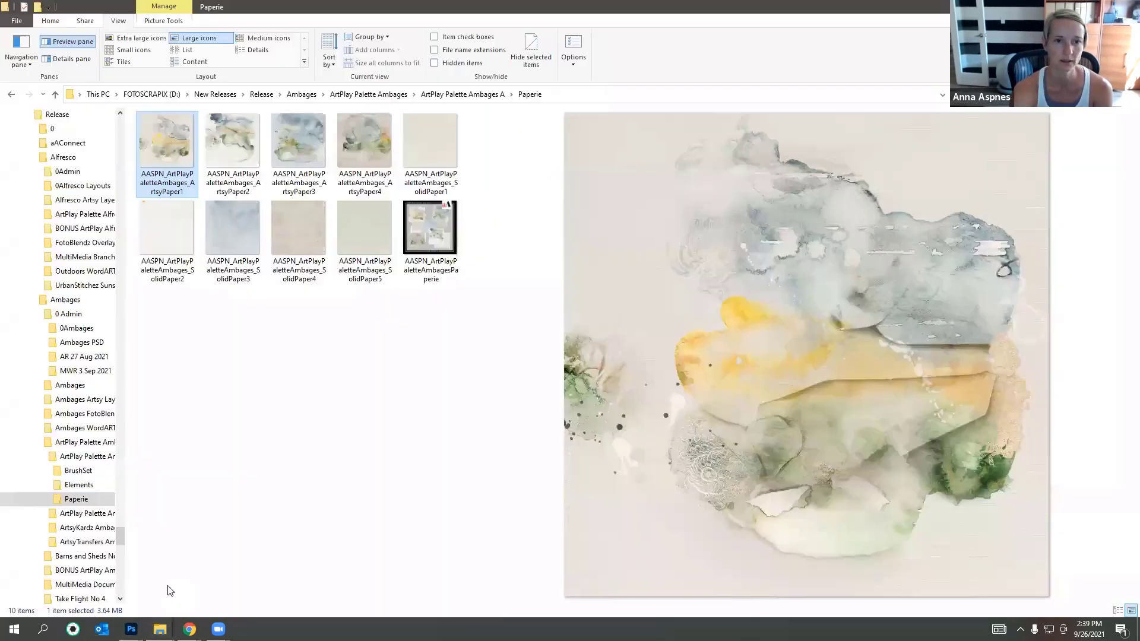
{"action": "left_click", "coordinate": [378, 95]}
{"action": "left_click", "coordinate": [302, 95]}
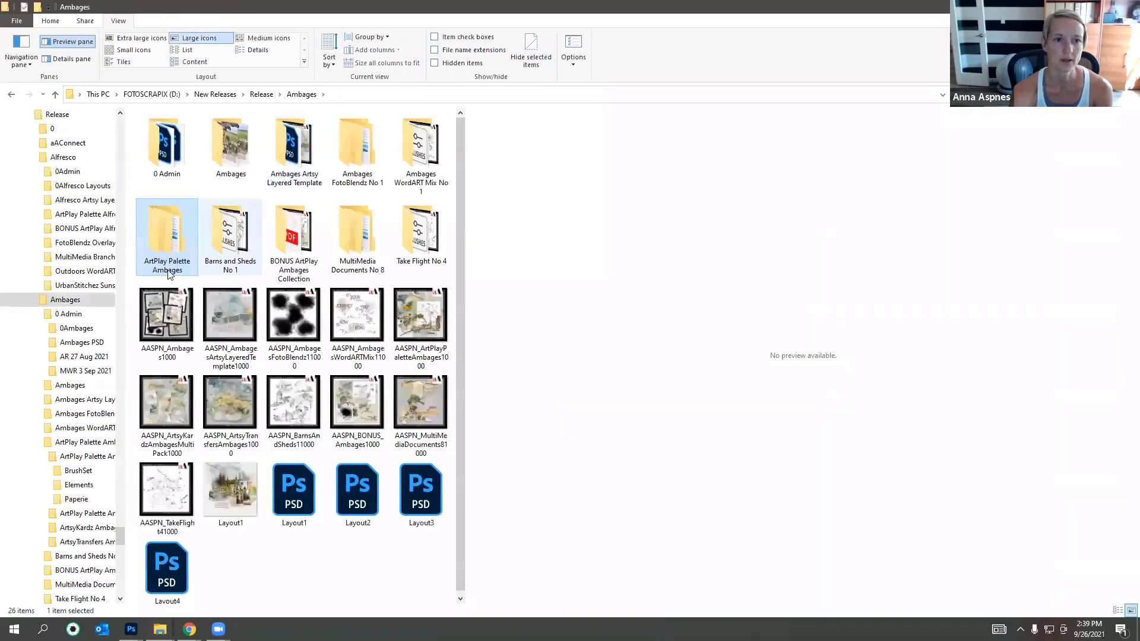
{"action": "double_click", "coordinate": [421, 148]}
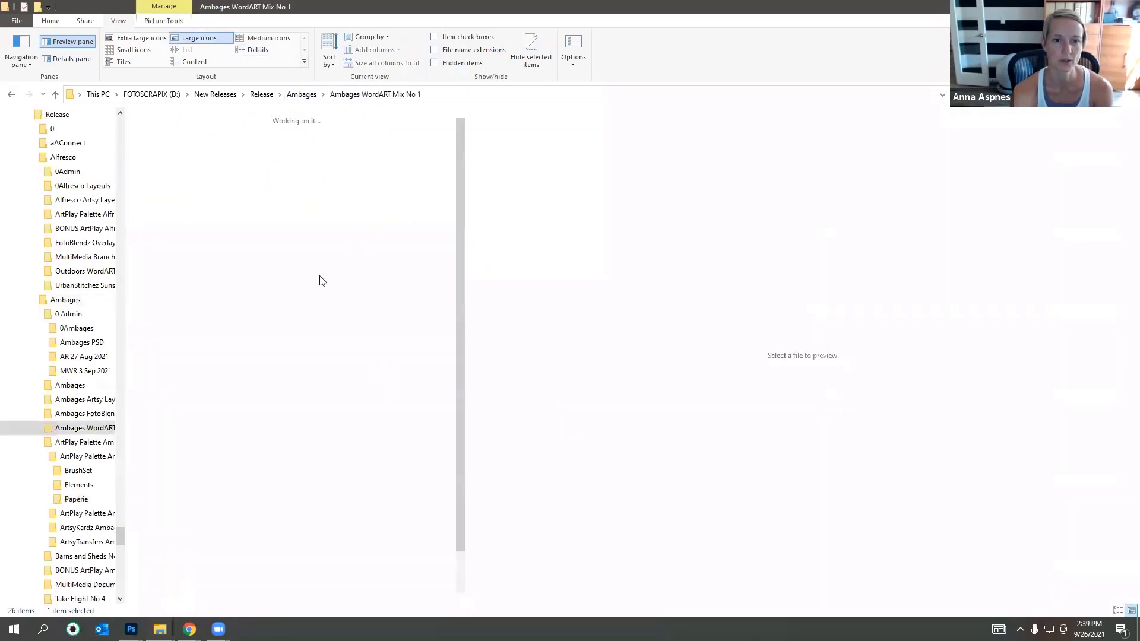
{"action": "scroll", "coordinate": [462, 168], "scroll_direction": "down", "scroll_amount": 1}
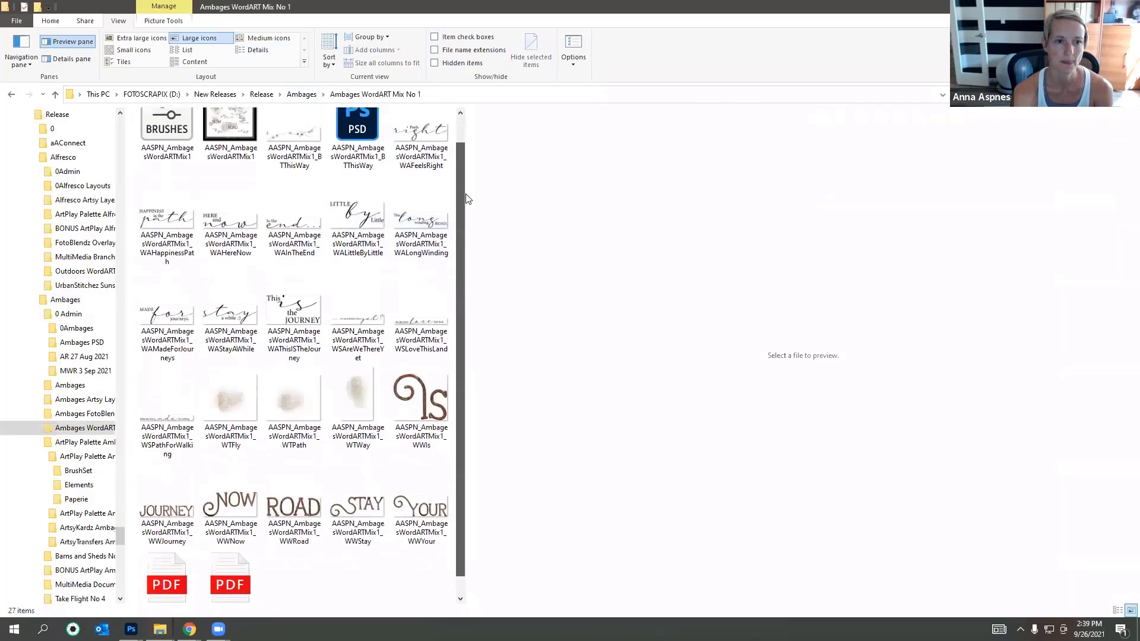
Step: Place the WAThisISTheJourney and WWNow word art files into the spread directly above the ACS_0613 layer
{"action": "mouse_move", "coordinate": [291, 297]}
{"action": "left_mouse_down"}
{"action": "mouse_move", "coordinate": [281, 300]}
{"action": "mouse_move", "coordinate": [257, 442]}
{"action": "mouse_move", "coordinate": [280, 294]}
{"action": "left_mouse_up"}
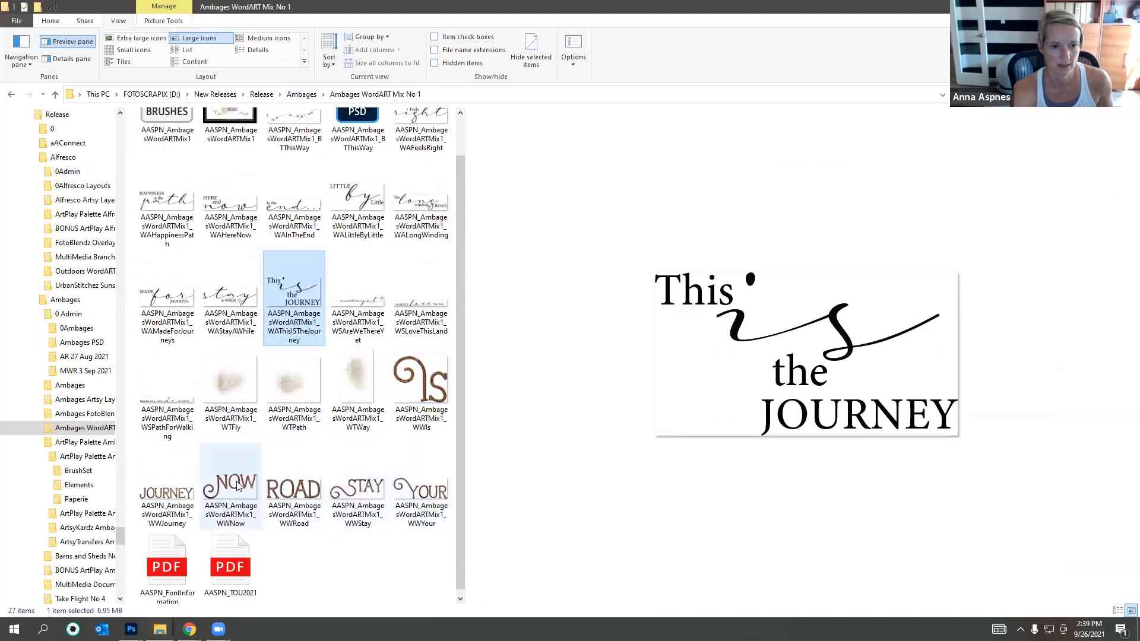
{"action": "left_click", "coordinate": [236, 483], "text": "shift"}
{"action": "left_click", "coordinate": [306, 292]}
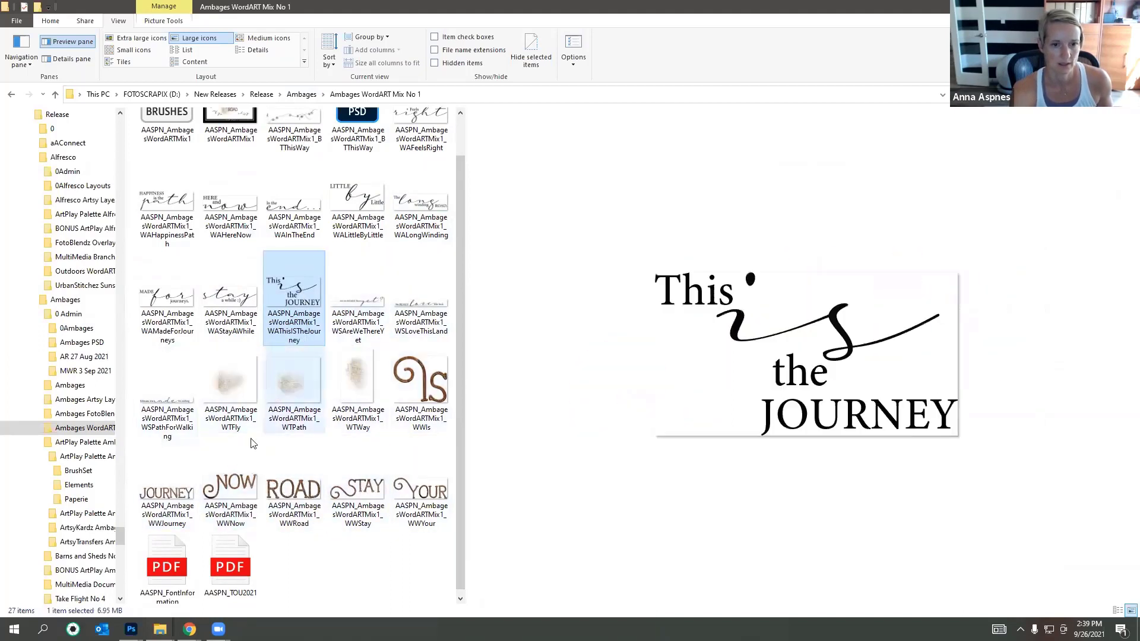
{"action": "left_click", "coordinate": [234, 491], "text": "ctrl"}
{"action": "left_click_drag", "start_coordinate": [236, 495], "coordinate": [618, 262]}
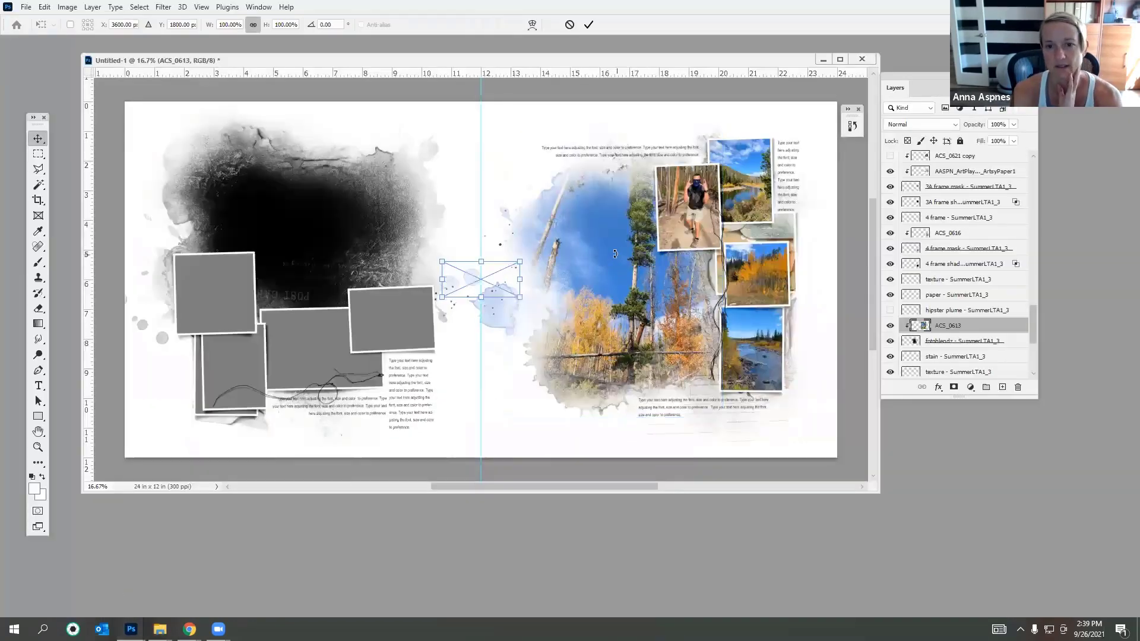
{"action": "left_click", "coordinate": [590, 25]}
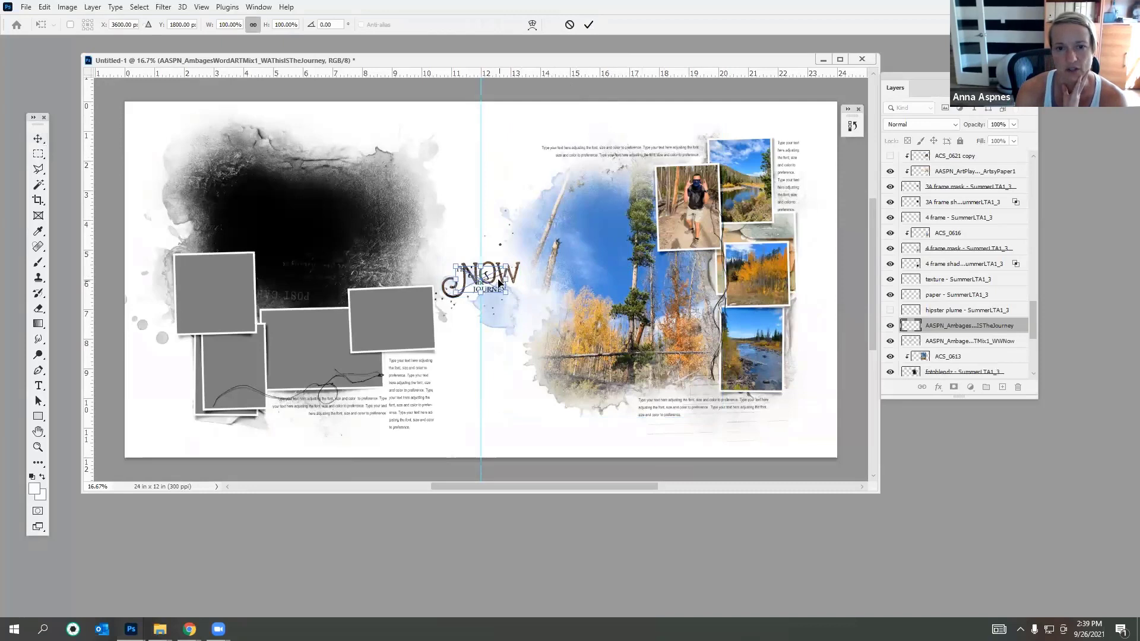
{"action": "left_click", "coordinate": [589, 24]}
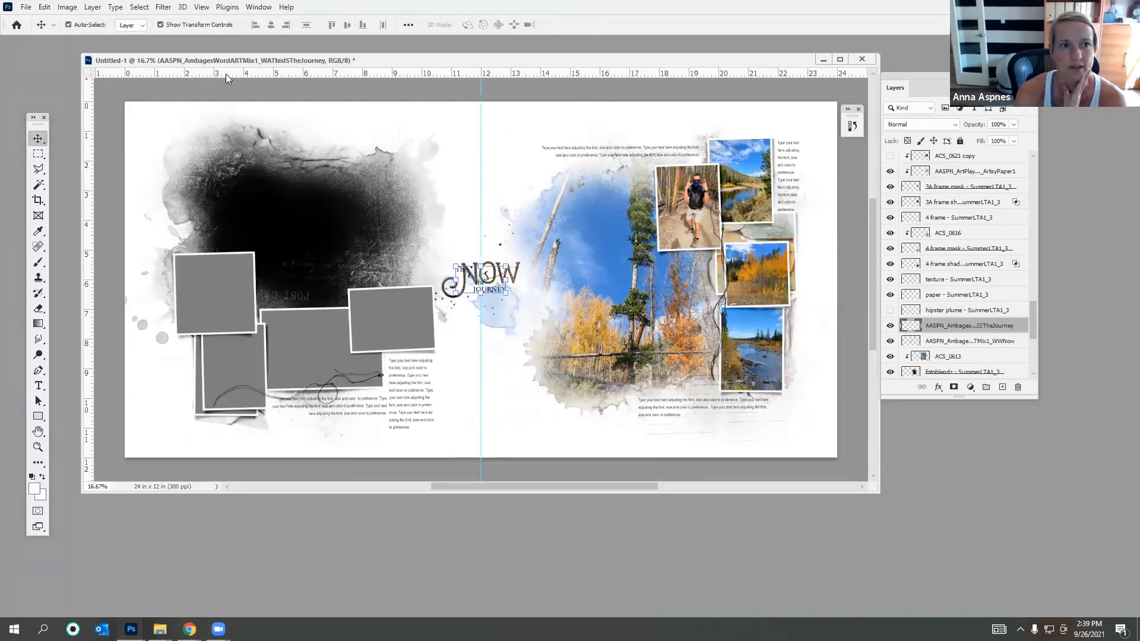
Step: With Auto-Select off, arrange both word art pieces on the large photo's sky, with the WWNow layer above WAThisISTheJourney
{"action": "left_click", "coordinate": [101, 26]}
{"action": "left_click_drag", "start_coordinate": [462, 213], "coordinate": [575, 164]}
{"action": "left_click", "coordinate": [511, 273], "text": "ctrl"}
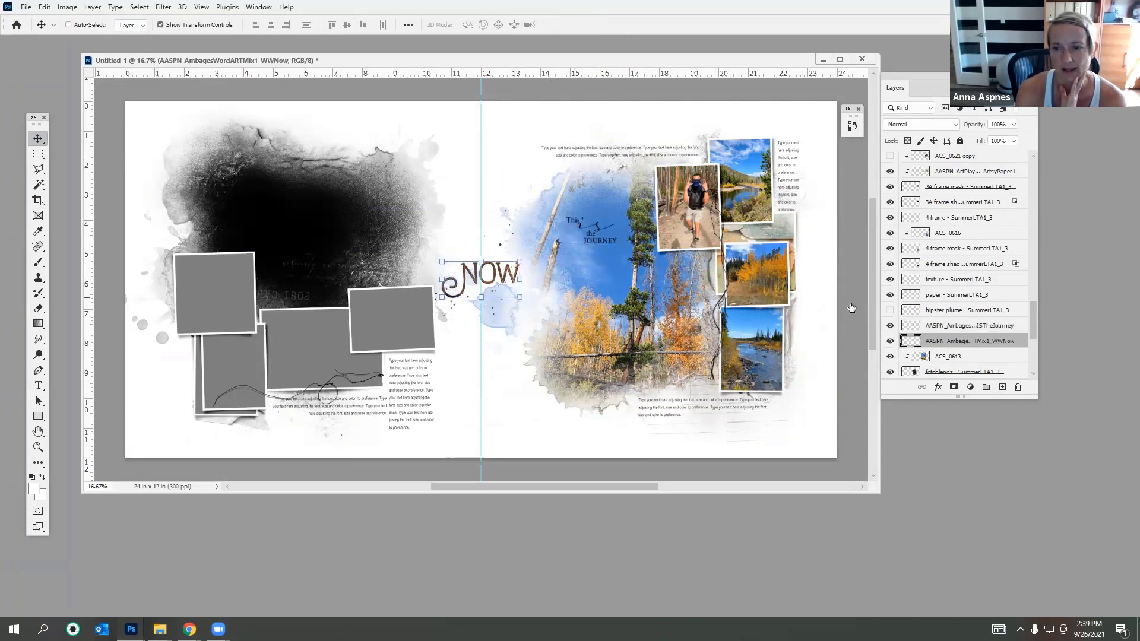
{"action": "left_click_drag", "start_coordinate": [962, 341], "coordinate": [962, 319]}
{"action": "left_click_drag", "start_coordinate": [493, 264], "coordinate": [612, 257]}
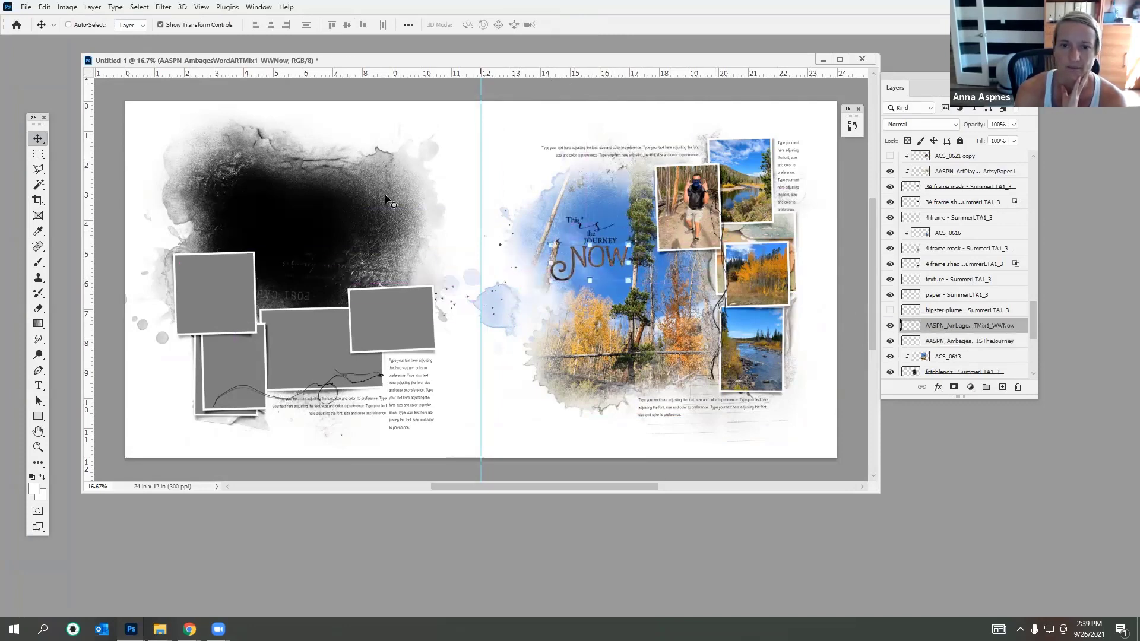
Step: Add a drop shadow to the WWNow word art with a 120° angle, 7 px distance and 7 px size
{"action": "left_click", "coordinate": [89, 7]}
{"action": "mouse_move", "coordinate": [165, 124]}
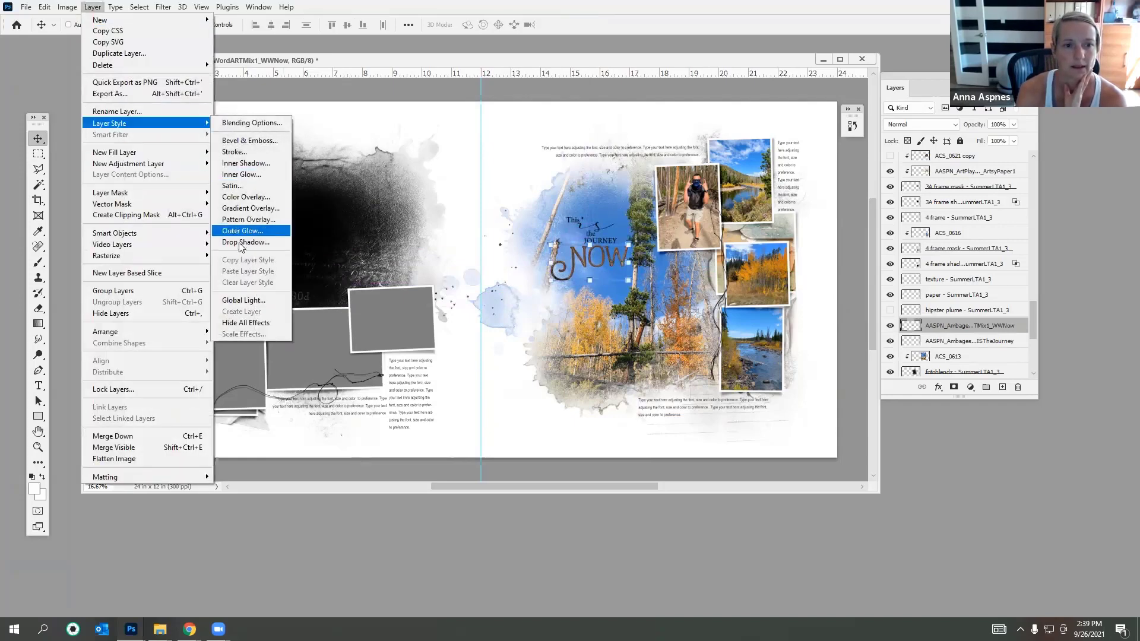
{"action": "left_click", "coordinate": [240, 242]}
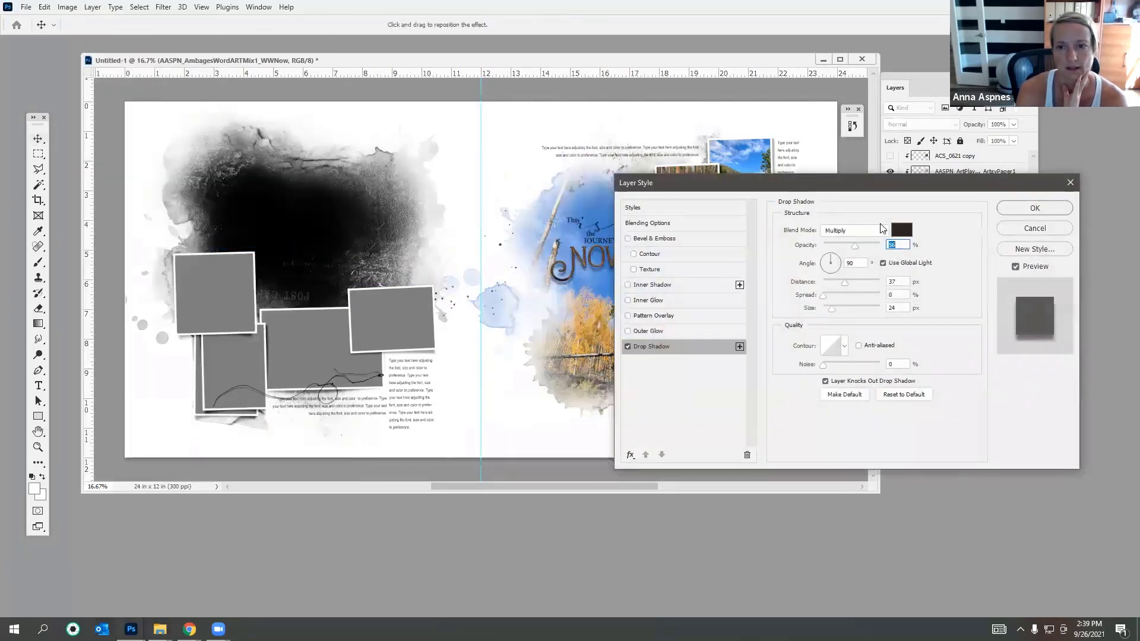
{"action": "left_click_drag", "start_coordinate": [946, 186], "coordinate": [1076, 201]}
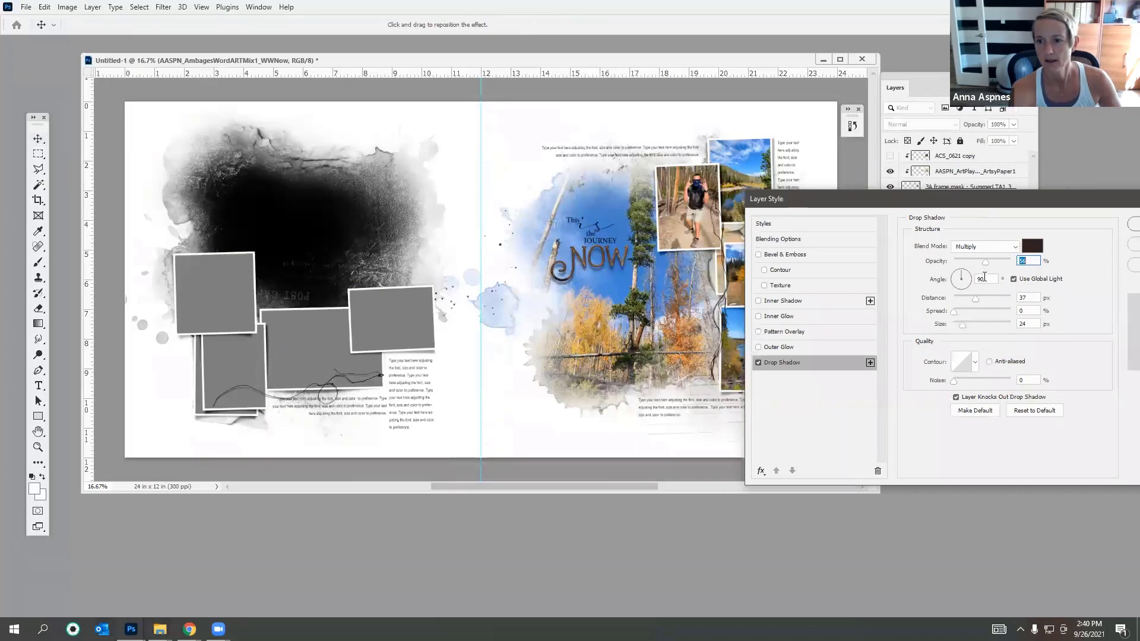
{"action": "key", "text": "Tab"}
{"action": "type", "text": "120"}
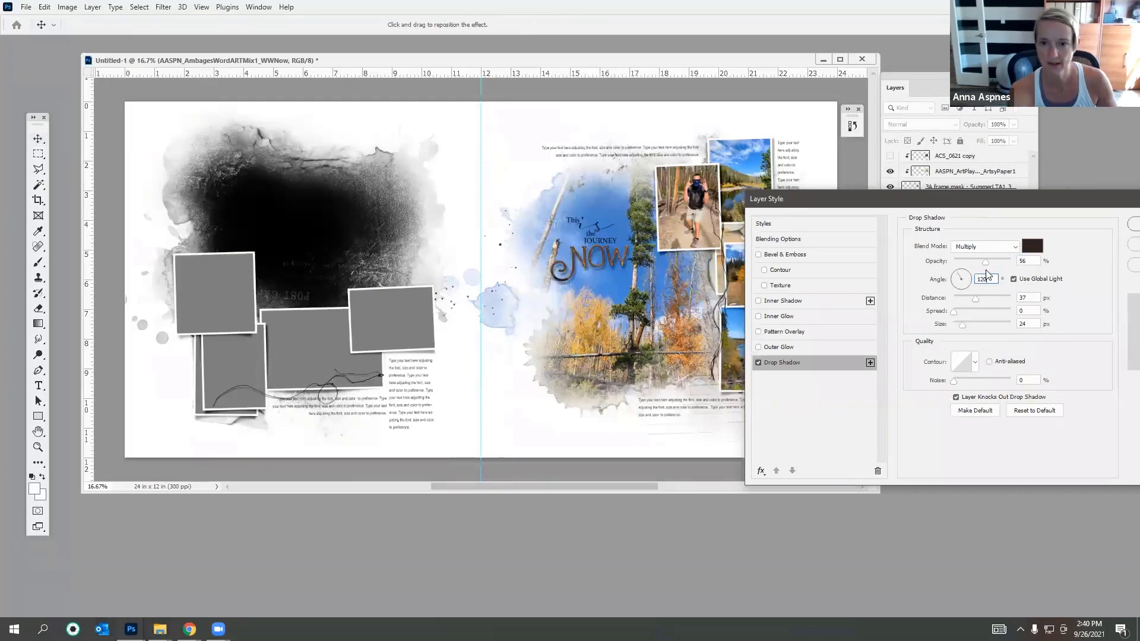
{"action": "key", "text": "Tab"}
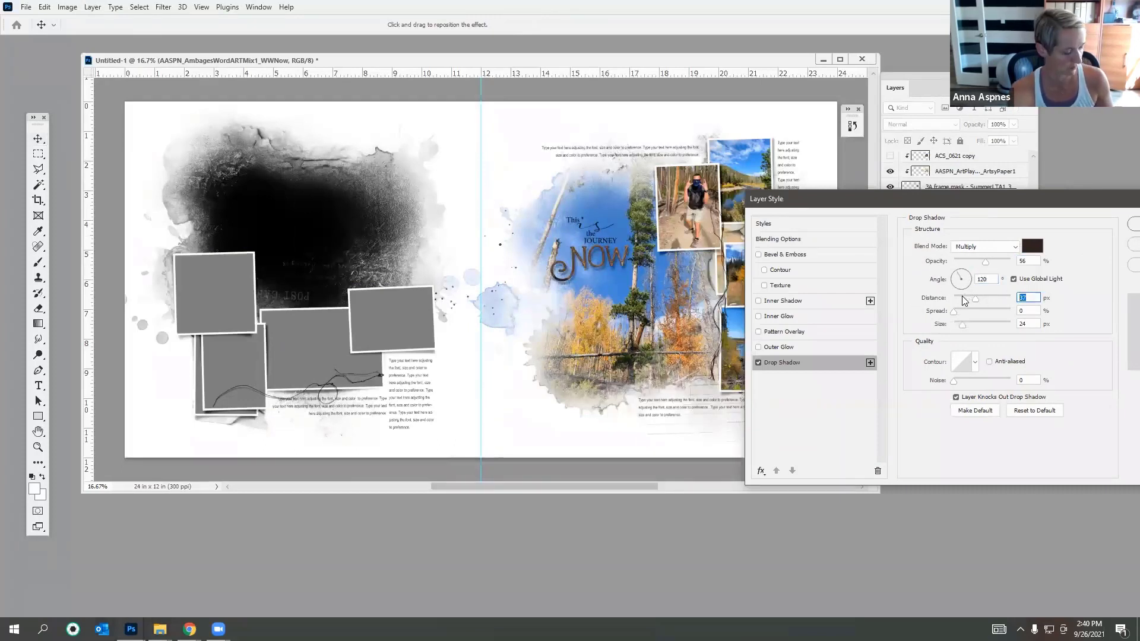
{"action": "type", "text": "7"}
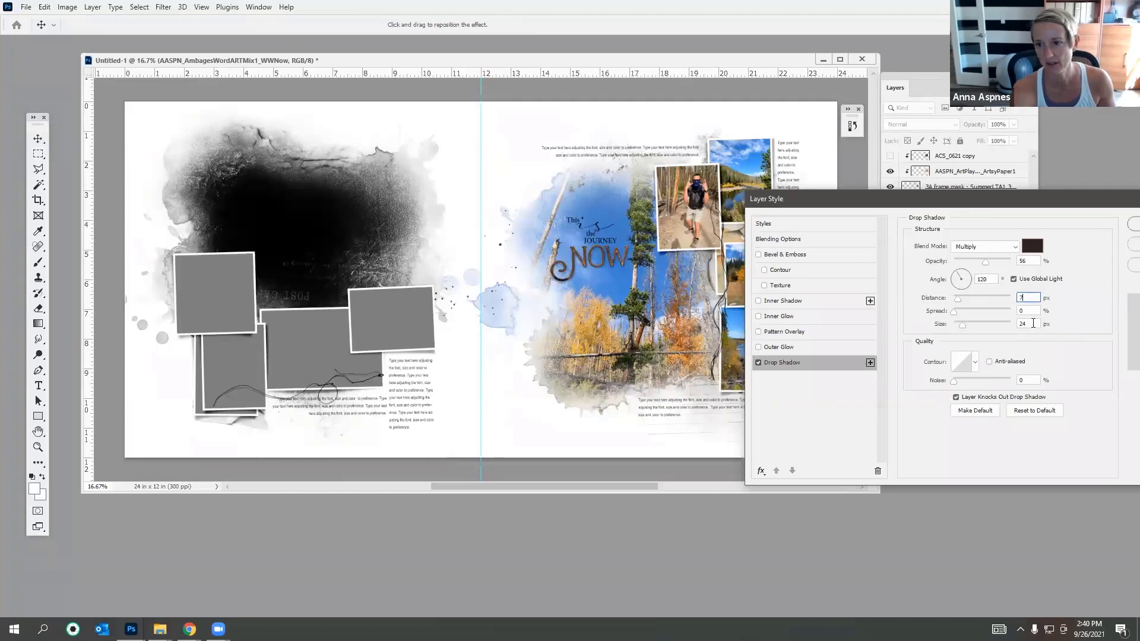
{"action": "double_click", "coordinate": [1033, 323]}
{"action": "type", "text": "7"}
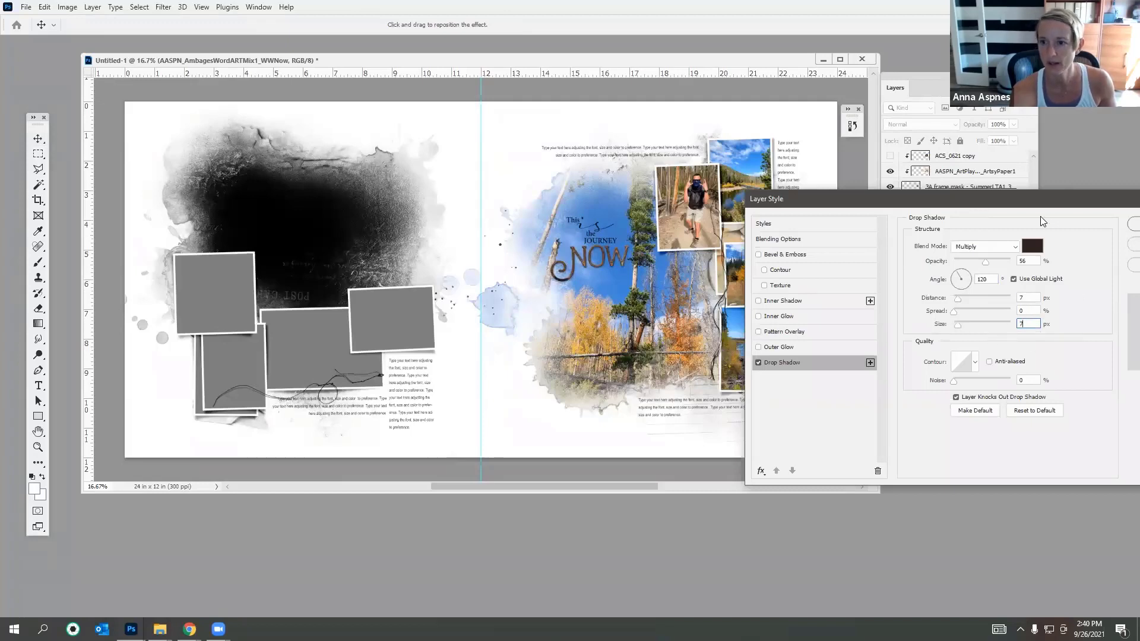
Step: Set the WWNow drop shadow's opacity to 50%, apply it and nudge the word art slightly left
{"action": "double_click", "coordinate": [1026, 261]}
{"action": "type", "text": "4"}
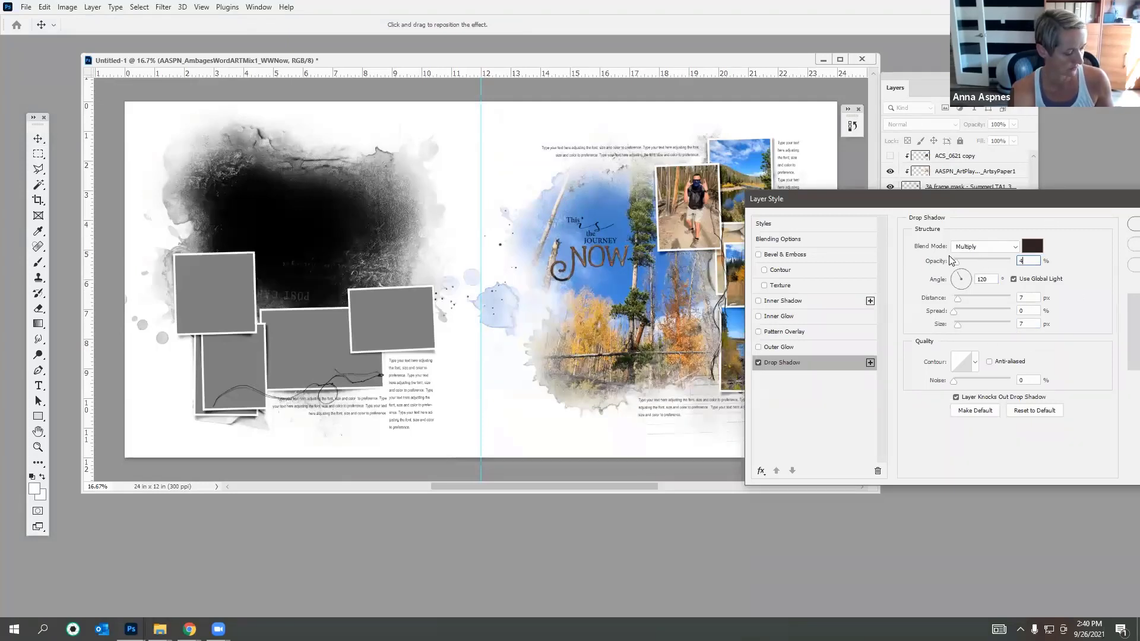
{"action": "type", "text": "50"}
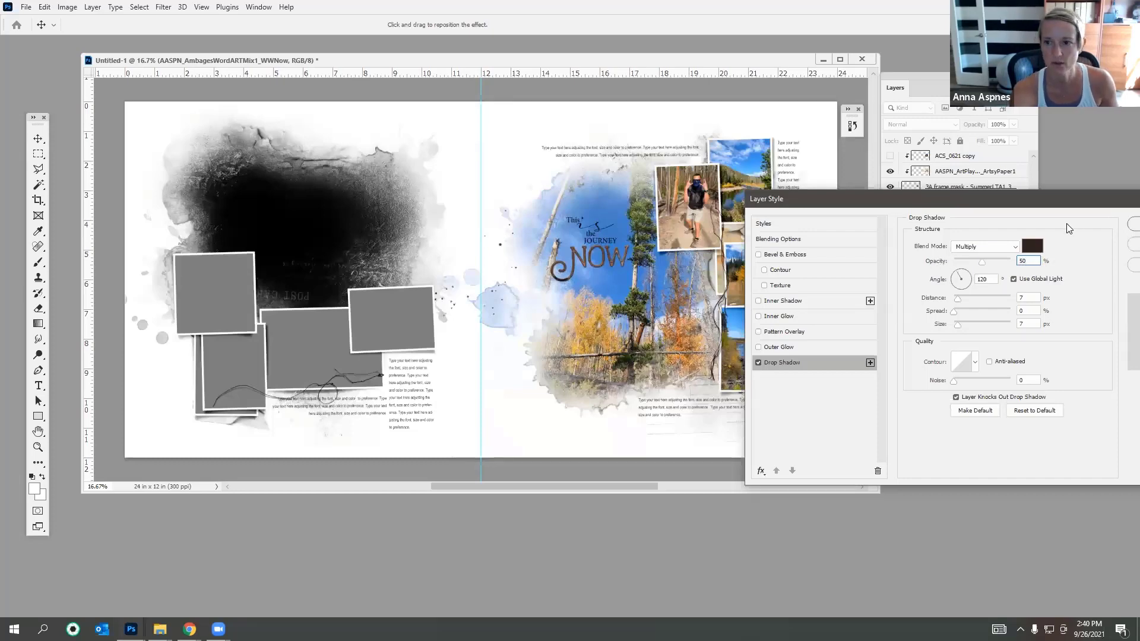
{"action": "left_click_drag", "start_coordinate": [1030, 261], "coordinate": [978, 243]}
{"action": "left_click_drag", "start_coordinate": [1052, 205], "coordinate": [919, 199]}
{"action": "left_click", "coordinate": [1031, 262]}
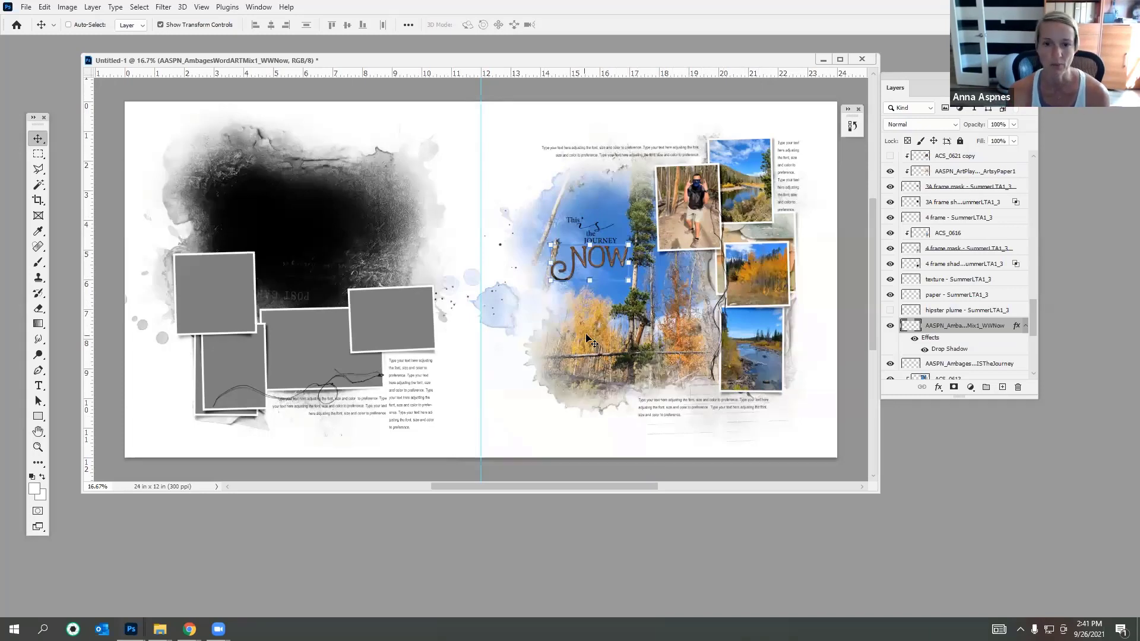
{"action": "left_click_drag", "start_coordinate": [617, 251], "coordinate": [616, 249]}
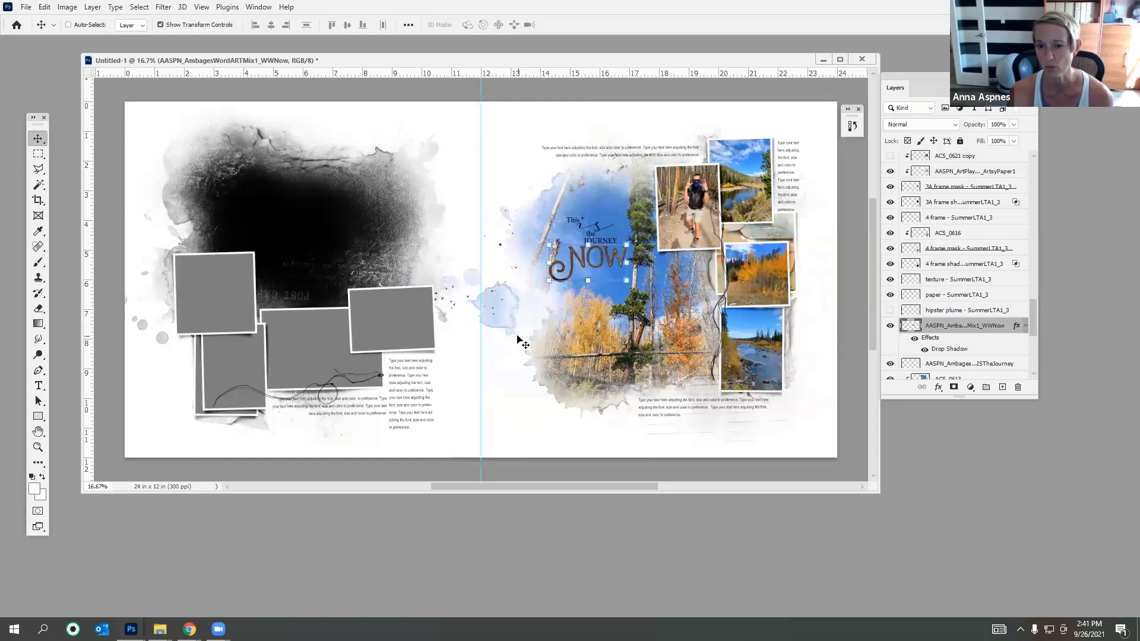
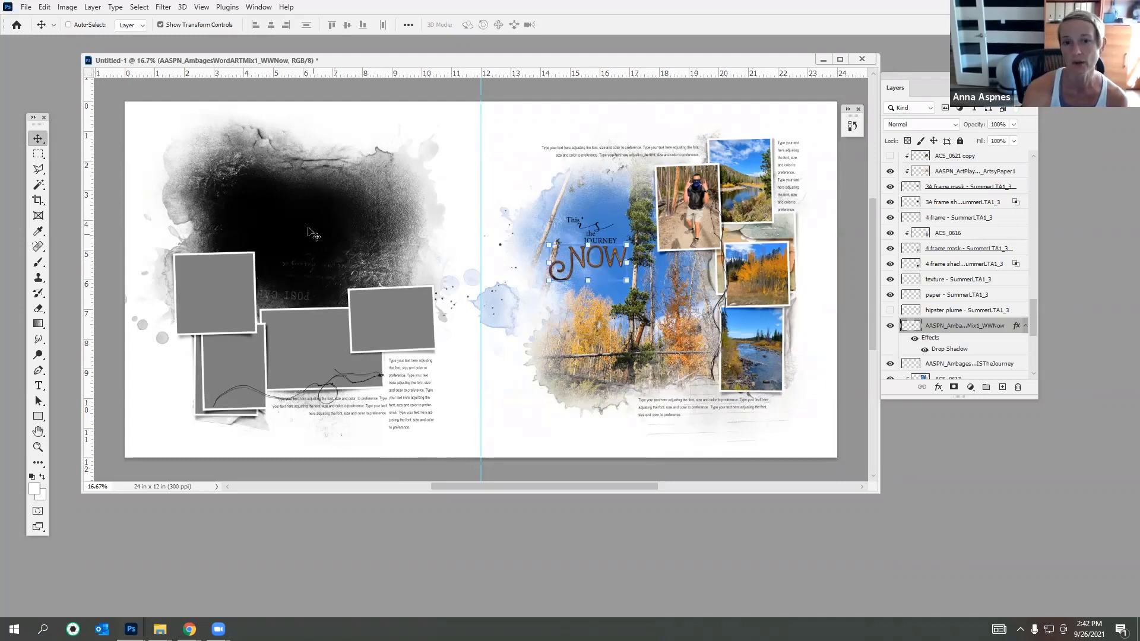
Step: With Auto-Select on, select the left page's fotoblendz layer and place IMG_2409 from the Grand County 2020 folder in File Explorer above it
{"action": "left_click", "coordinate": [83, 25]}
{"action": "left_click", "coordinate": [281, 219]}
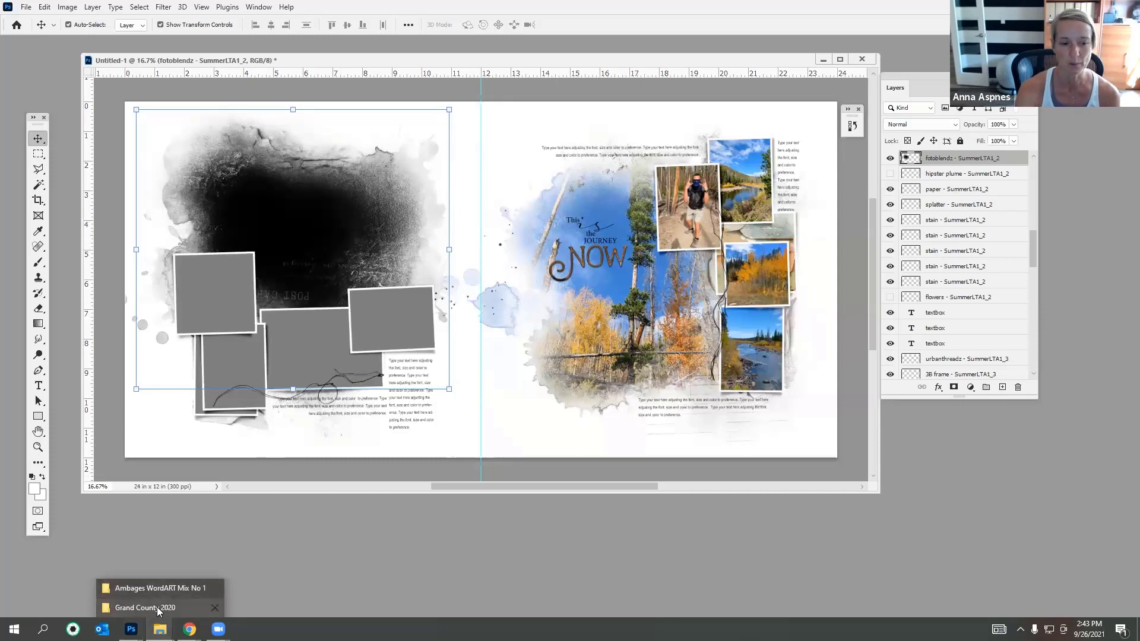
{"action": "left_click", "coordinate": [156, 608]}
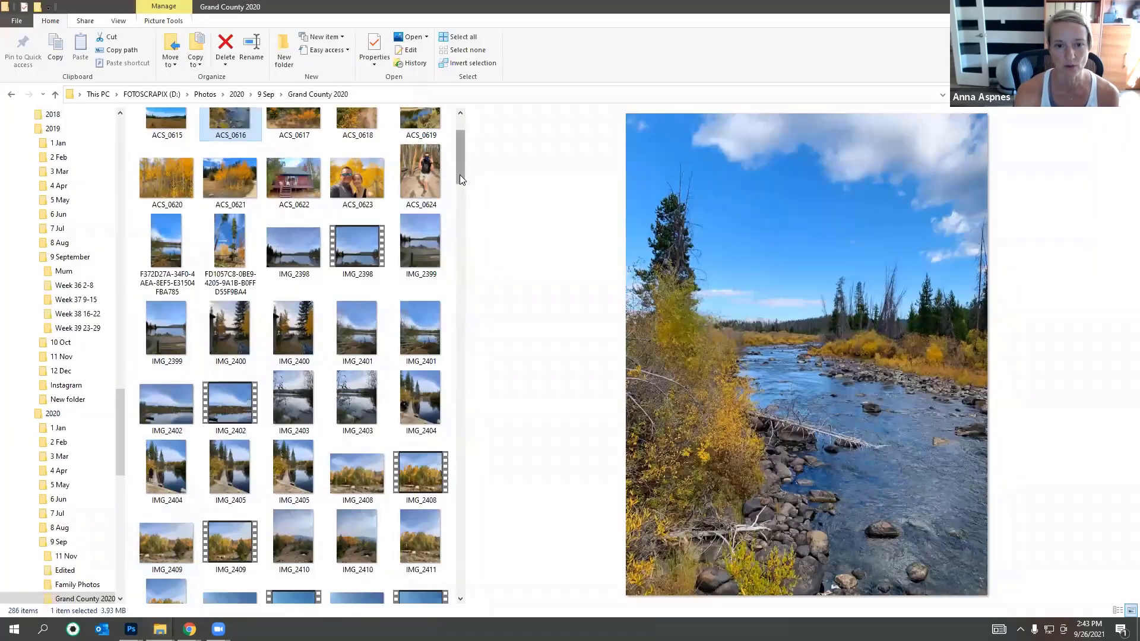
{"action": "left_click_drag", "start_coordinate": [460, 175], "coordinate": [469, 210]}
{"action": "left_click", "coordinate": [167, 231]}
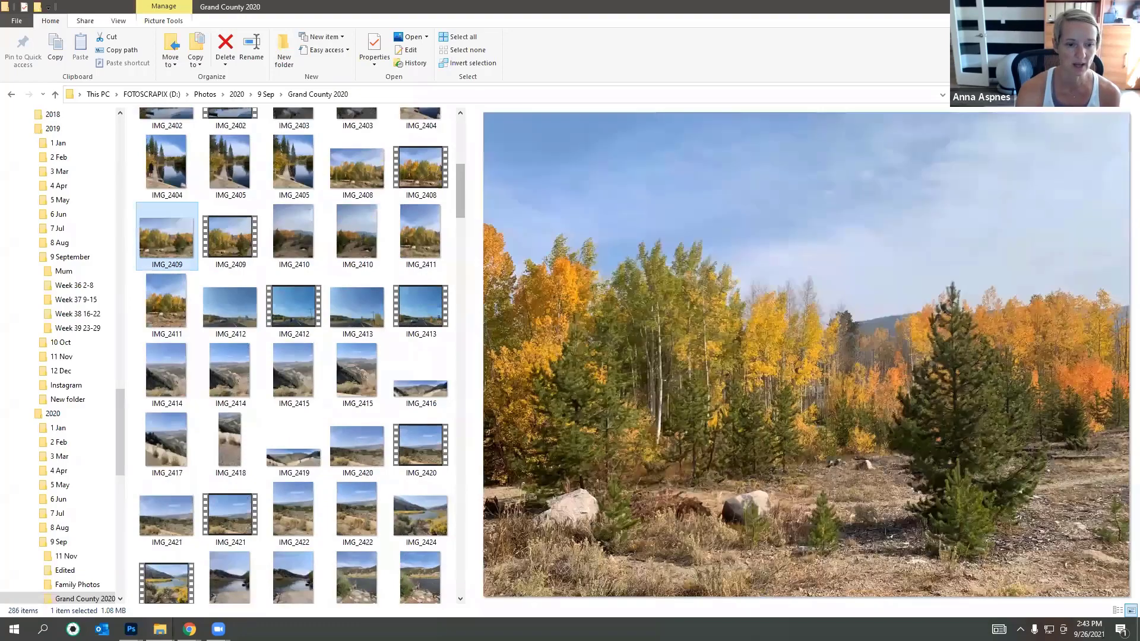
{"action": "left_click_drag", "start_coordinate": [167, 234], "coordinate": [288, 285]}
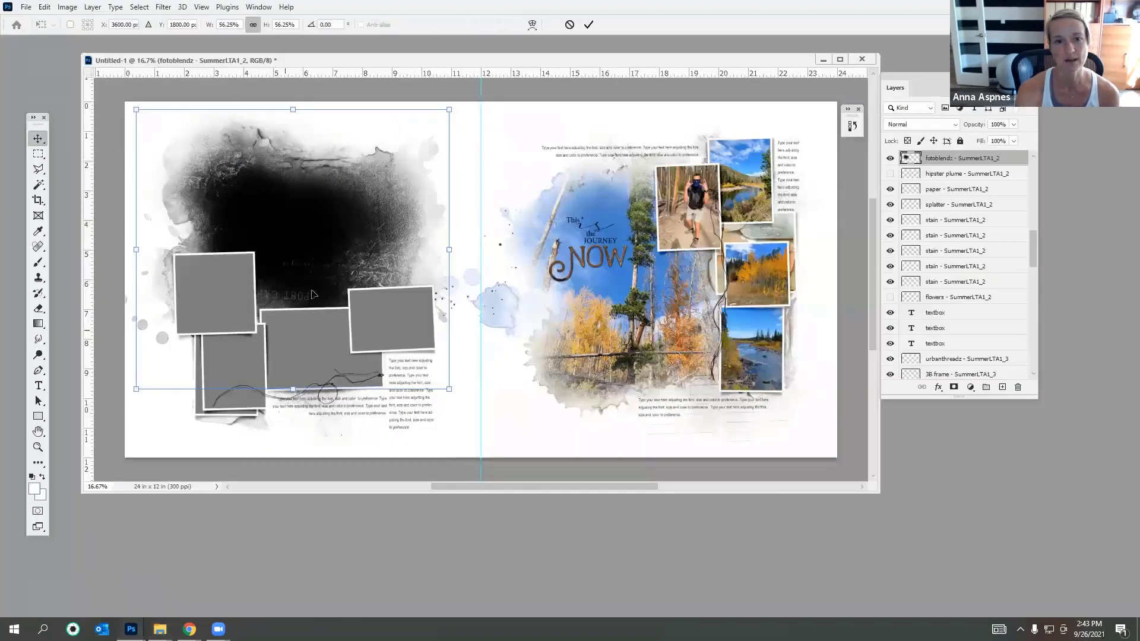
Step: Scale IMG_2409 to about 34.7% and position it over the left page's fotoblendz mask
{"action": "left_click_drag", "start_coordinate": [292, 189], "coordinate": [357, 170]}
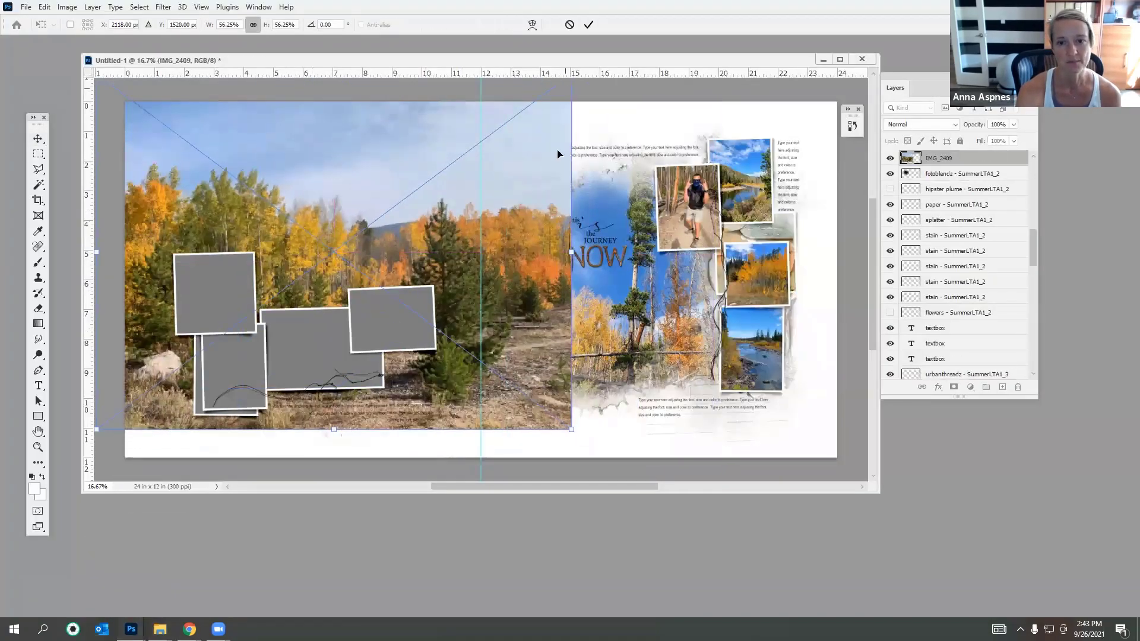
{"action": "left_click_drag", "start_coordinate": [572, 430], "coordinate": [390, 294]}
{"action": "left_click_drag", "start_coordinate": [321, 194], "coordinate": [392, 244]}
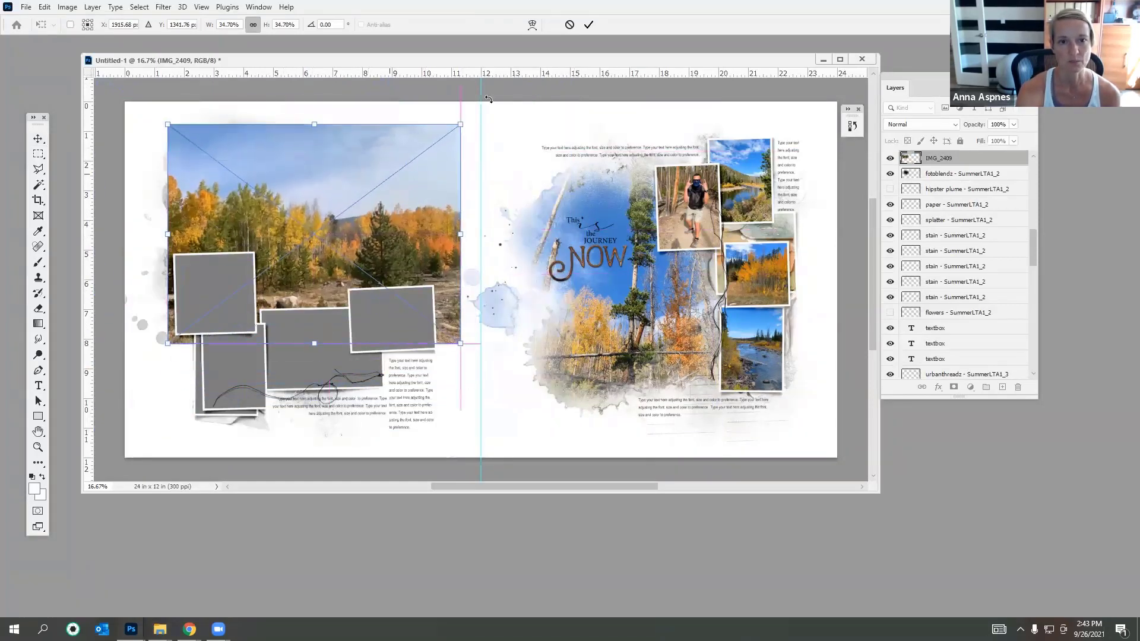
{"action": "left_click", "coordinate": [588, 25]}
Step: Clip IMG_2409 to the fotoblendz layer and nudge the photo slightly up and left
{"action": "left_click", "coordinate": [93, 7]}
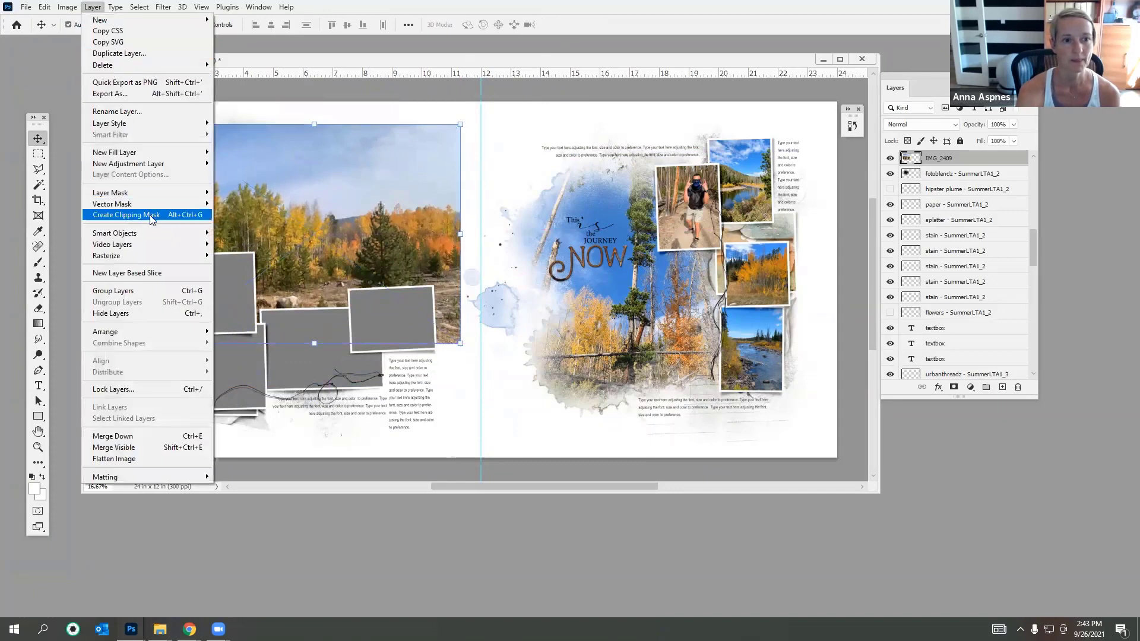
{"action": "left_click", "coordinate": [153, 217]}
{"action": "left_click_drag", "start_coordinate": [311, 222], "coordinate": [309, 218]}
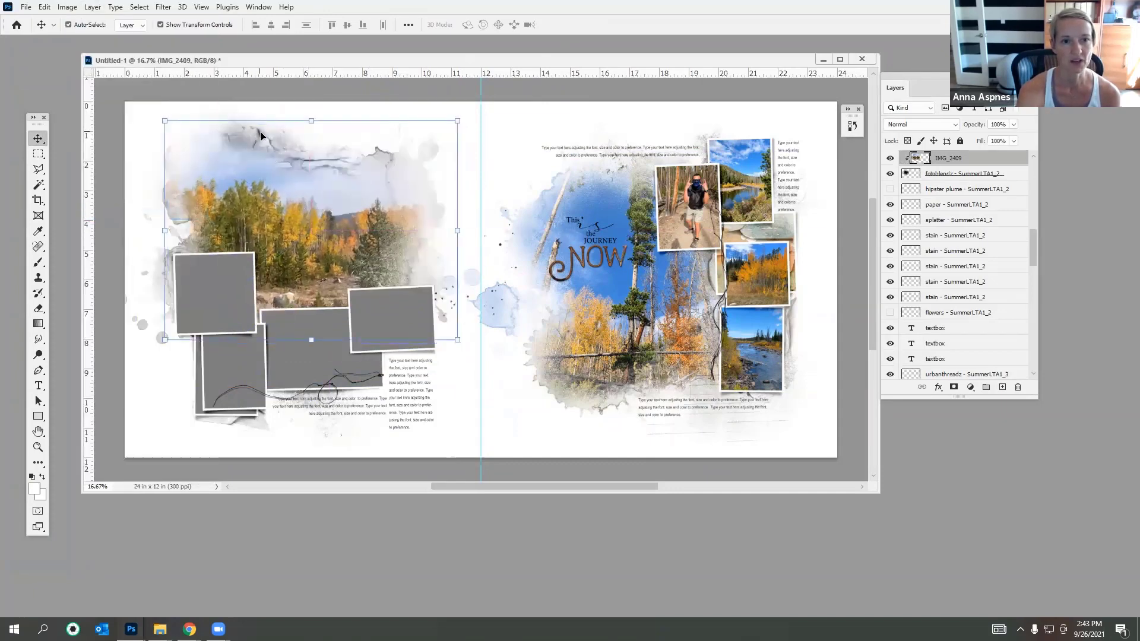
Step: Fill the cracked paper layer at the top of the left page with pale blue adc6e7, preserving transparency
{"action": "left_click", "coordinate": [256, 140]}
{"action": "left_click", "coordinate": [44, 8]}
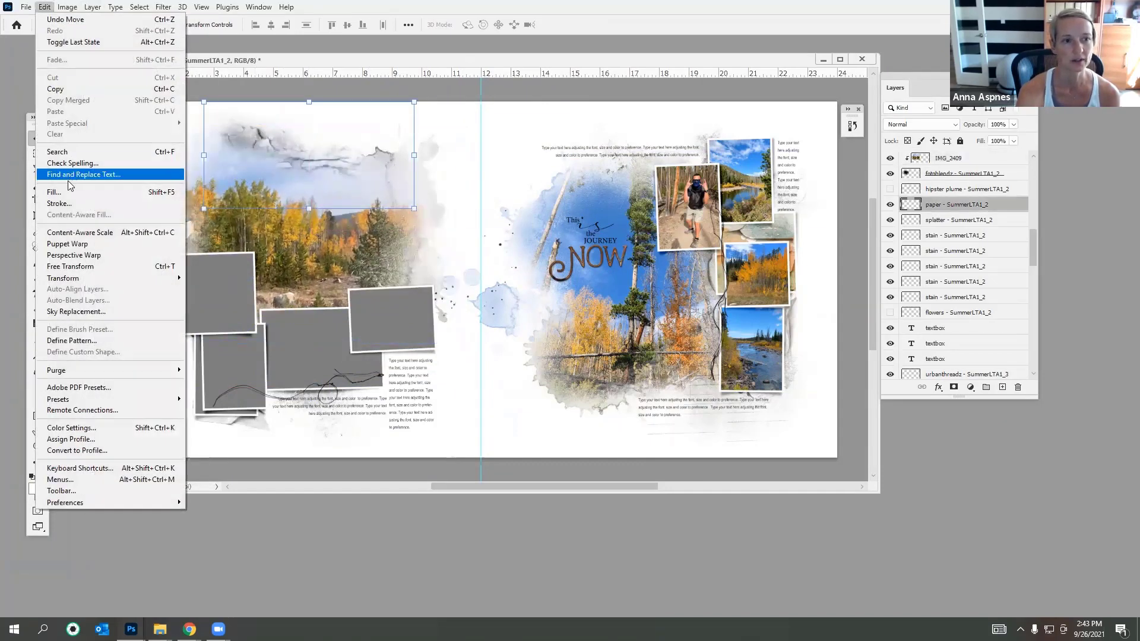
{"action": "left_click", "coordinate": [68, 190]}
{"action": "left_click", "coordinate": [873, 133]}
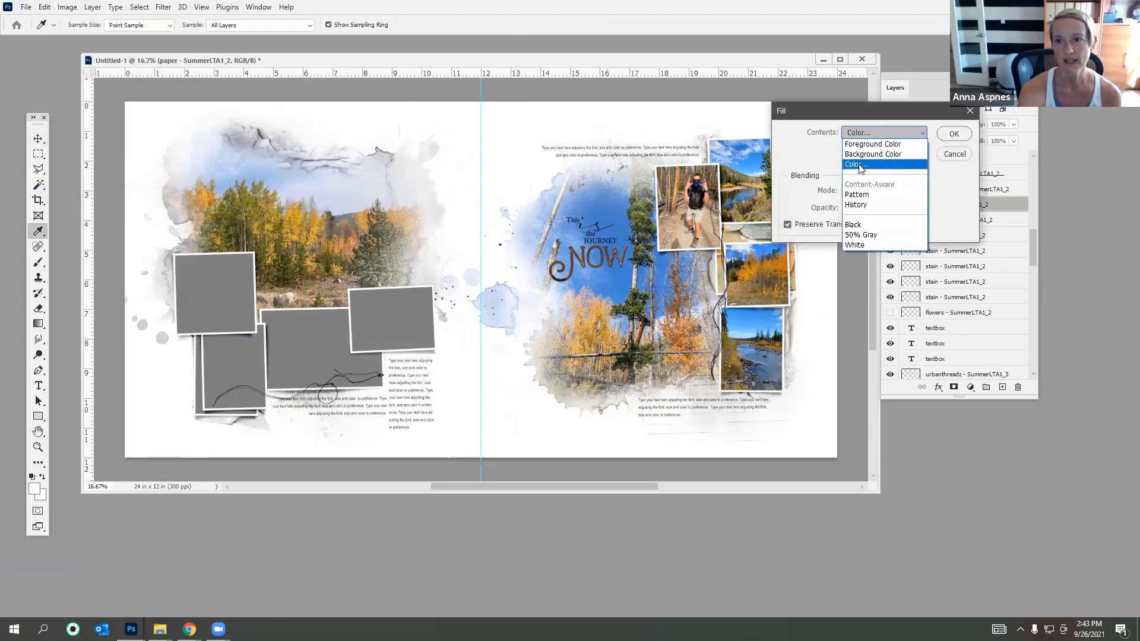
{"action": "left_click", "coordinate": [868, 169]}
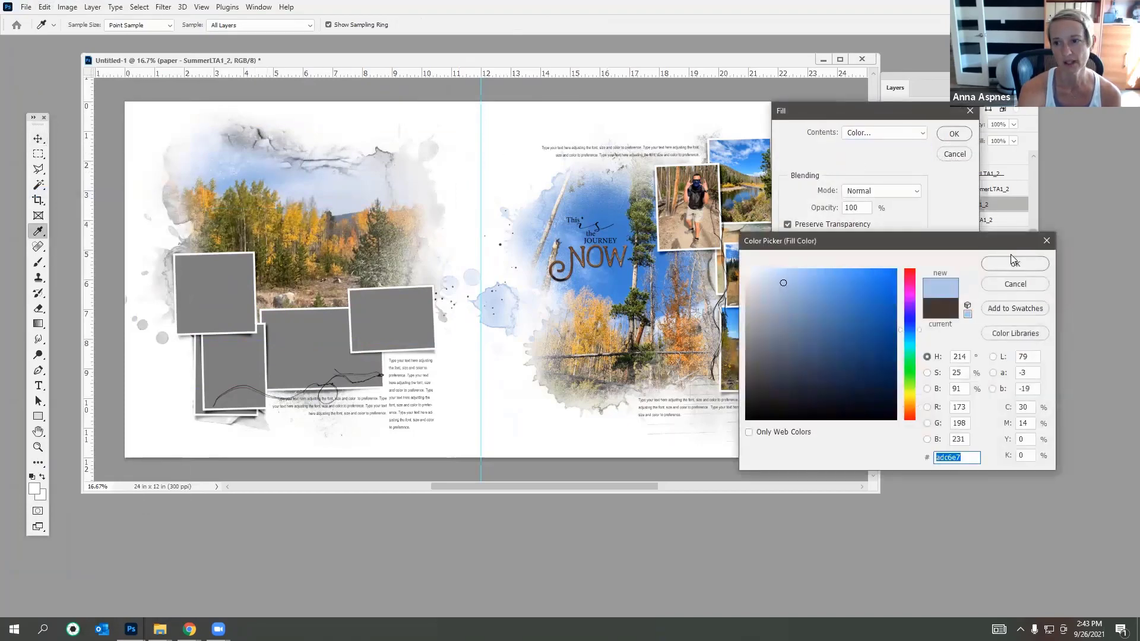
{"action": "left_click", "coordinate": [997, 261]}
{"action": "left_click", "coordinate": [953, 135]}
{"action": "key", "text": "v"}
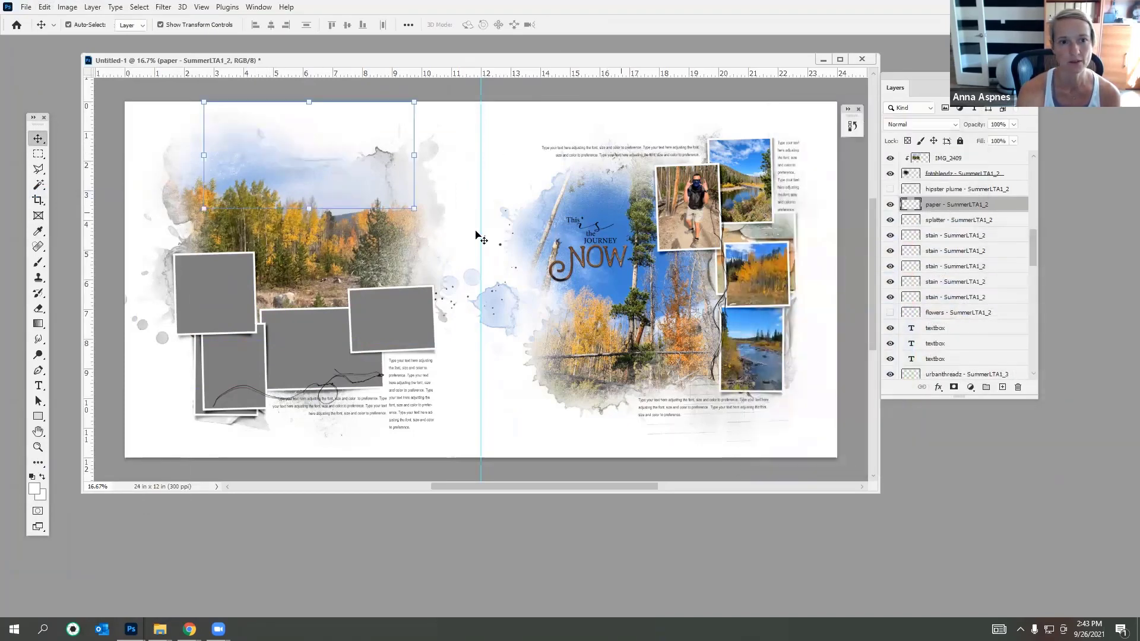
Step: Darken the left page's paper layer with Levels, using input black 91 and input white 254
{"action": "left_click", "coordinate": [67, 6]}
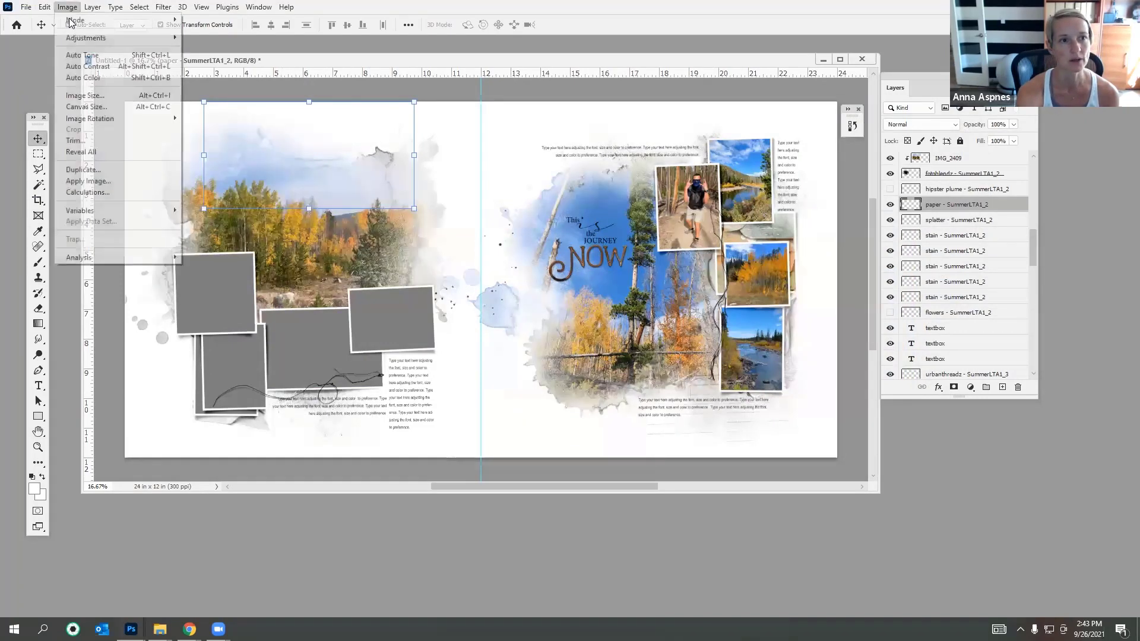
{"action": "mouse_move", "coordinate": [89, 35]}
{"action": "left_click", "coordinate": [262, 49]}
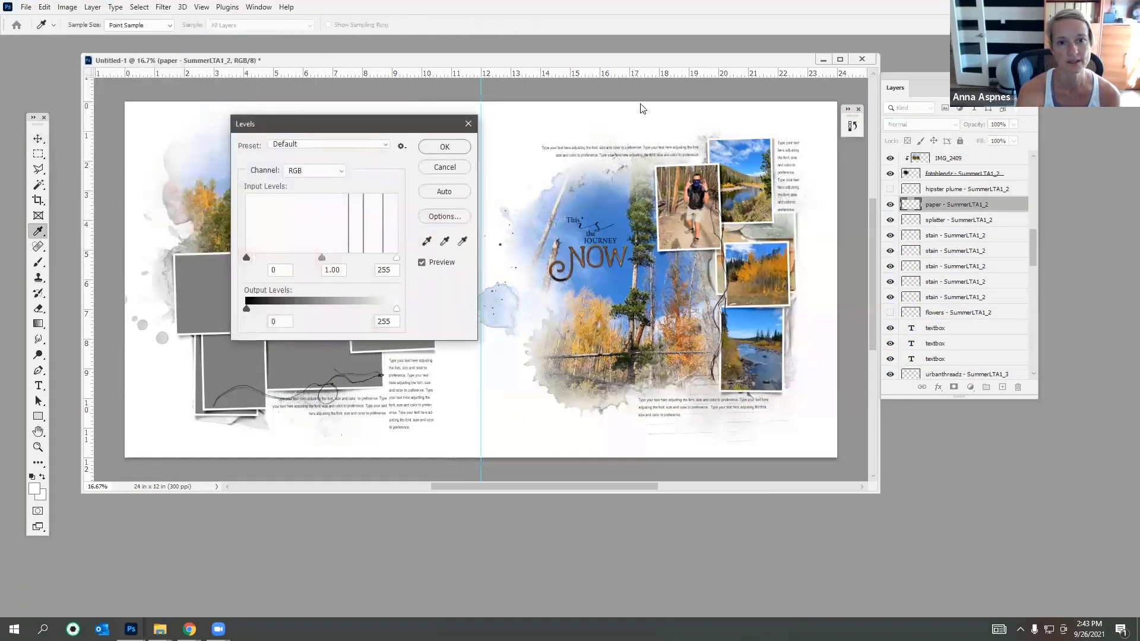
{"action": "left_click_drag", "start_coordinate": [527, 235], "coordinate": [580, 235]}
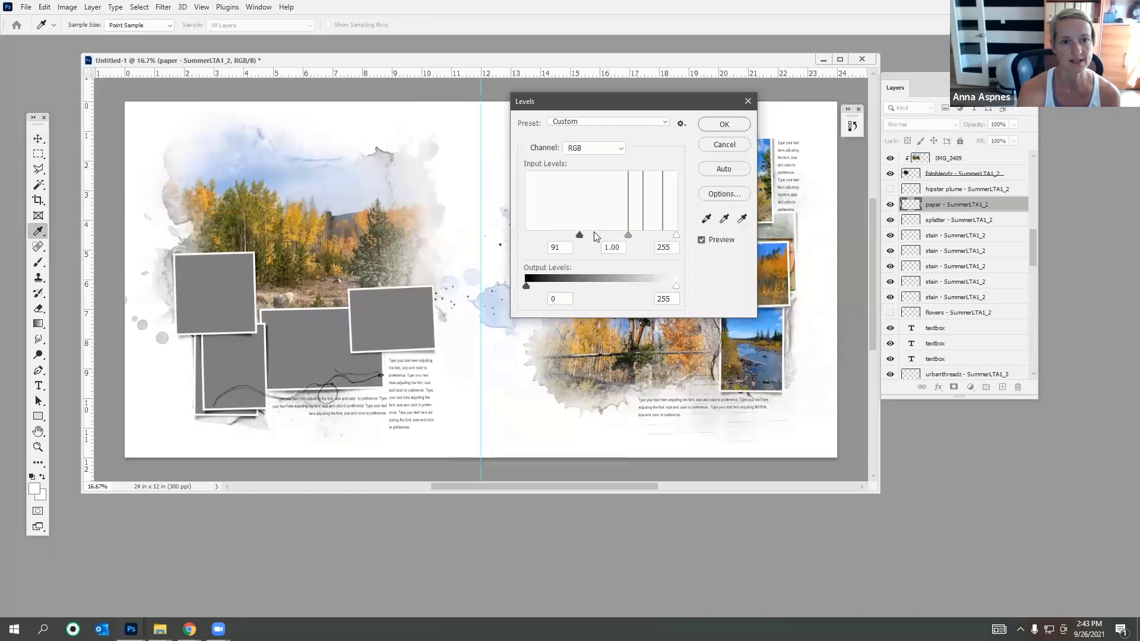
{"action": "left_click_drag", "start_coordinate": [677, 235], "coordinate": [675, 235]}
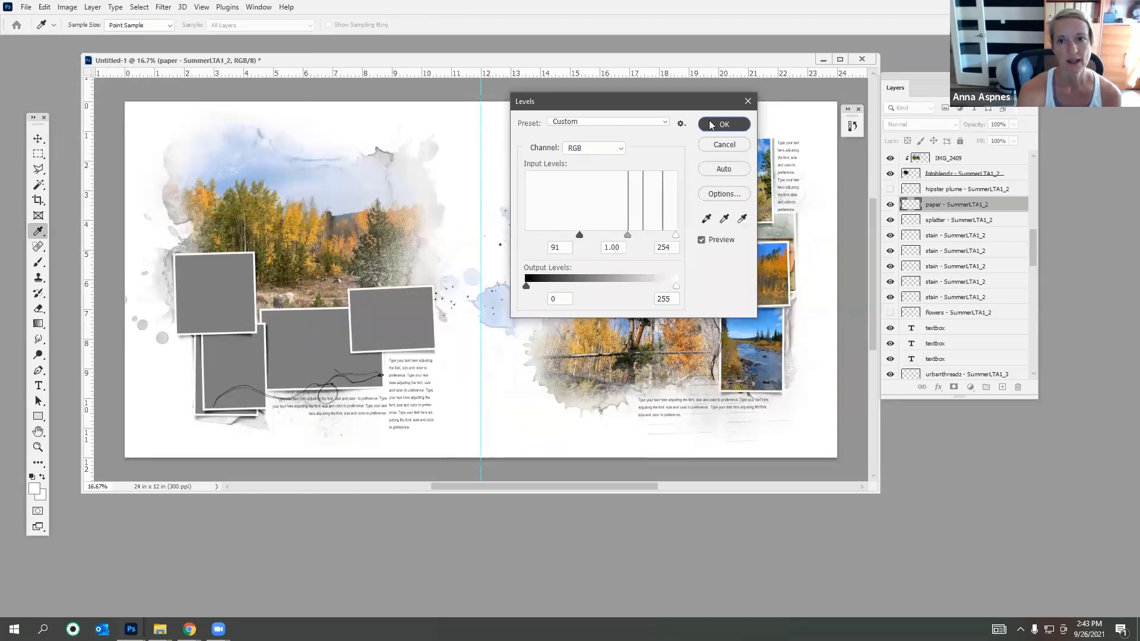
{"action": "left_click", "coordinate": [724, 124]}
Step: Desaturate the left page's paper layer with Hue/Saturation at saturation -54
{"action": "left_click", "coordinate": [67, 6]}
{"action": "mouse_move", "coordinate": [89, 34]}
{"action": "left_click", "coordinate": [297, 100]}
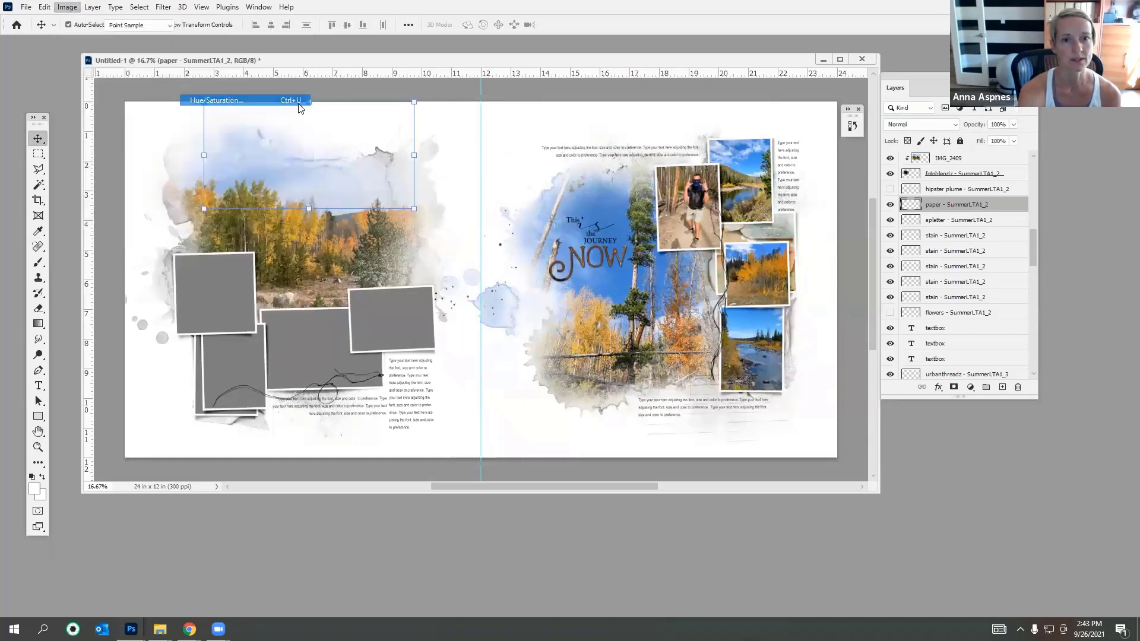
{"action": "left_click_drag", "start_coordinate": [354, 163], "coordinate": [611, 133]}
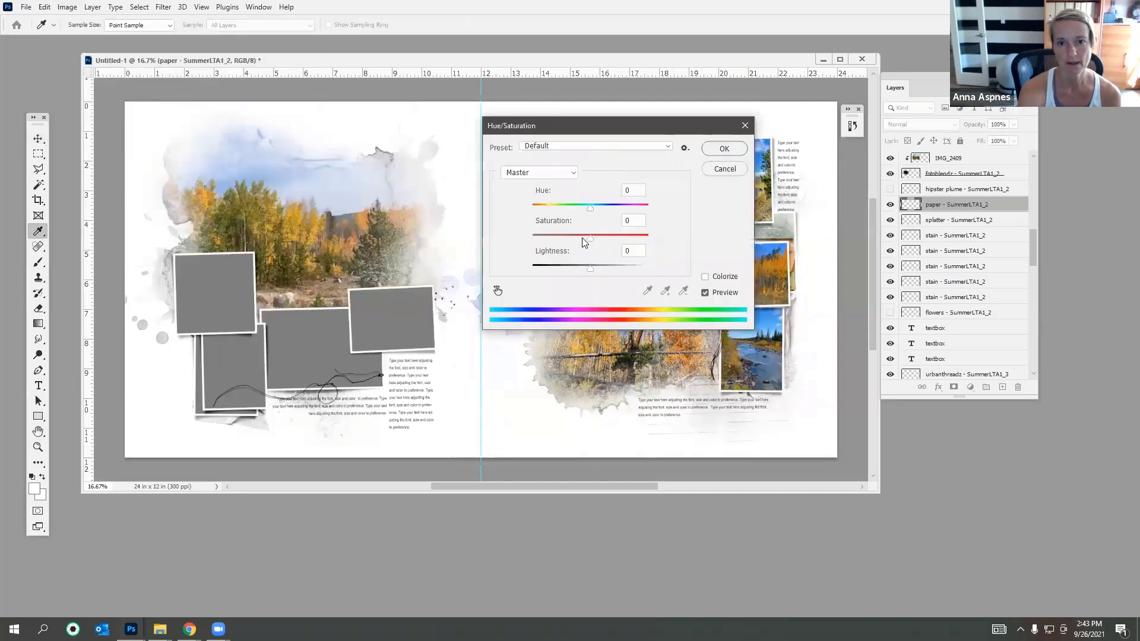
{"action": "left_click_drag", "start_coordinate": [583, 238], "coordinate": [560, 242]}
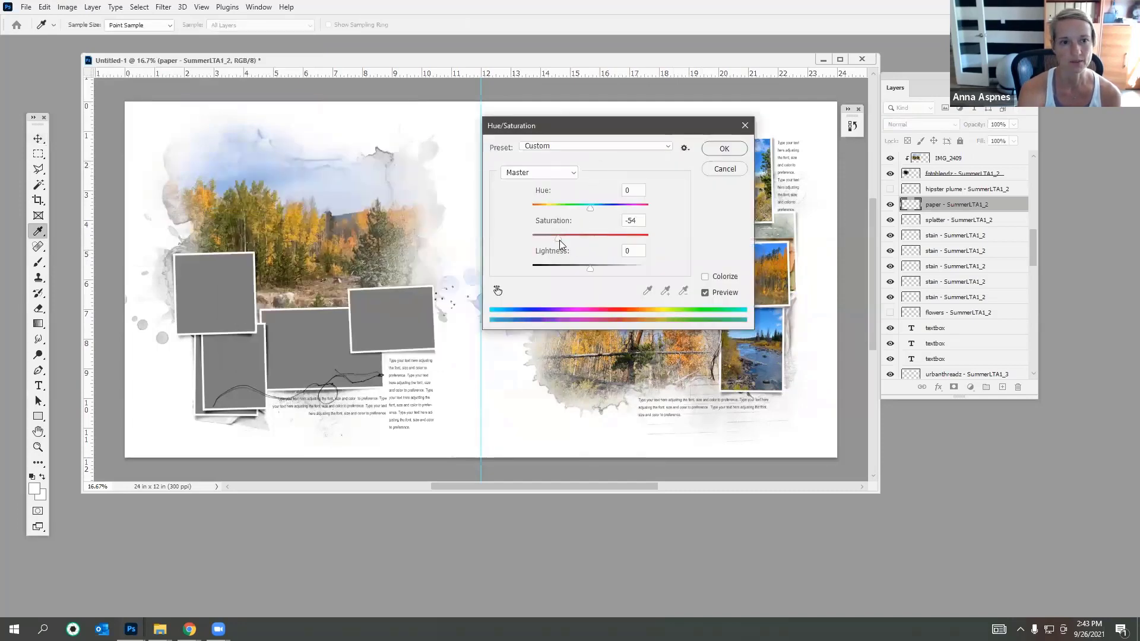
{"action": "left_click", "coordinate": [723, 149]}
Step: Fill the stain layer behind the upper right of the left page's photo with grey-blue 949ca8, preserving transparency
{"action": "left_click", "coordinate": [386, 157]}
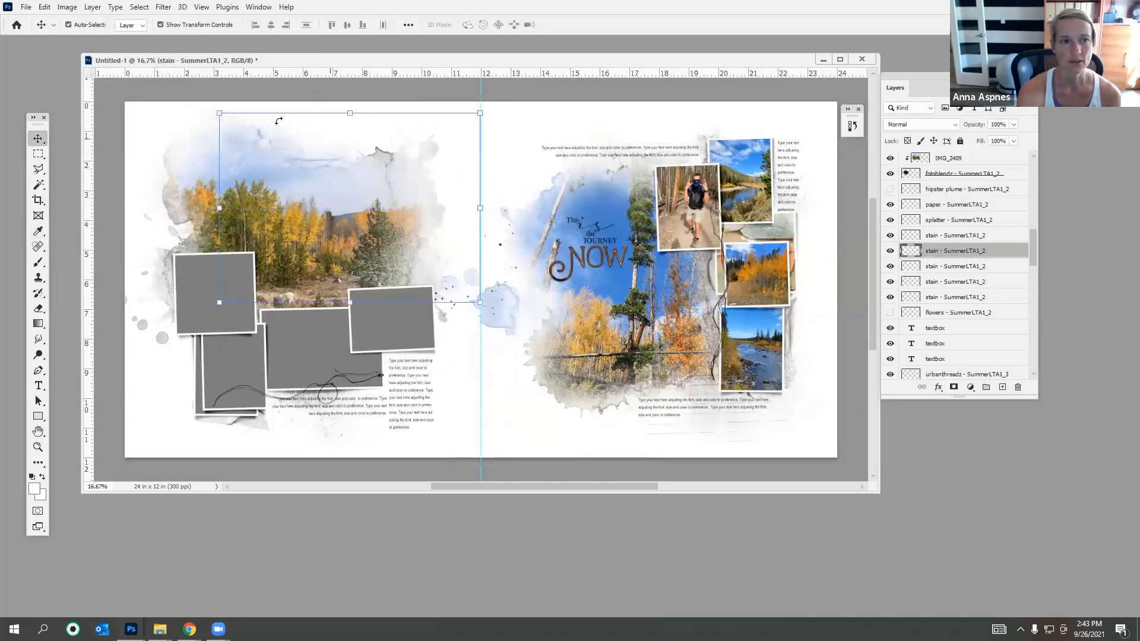
{"action": "left_click", "coordinate": [43, 7]}
{"action": "left_click", "coordinate": [65, 187]}
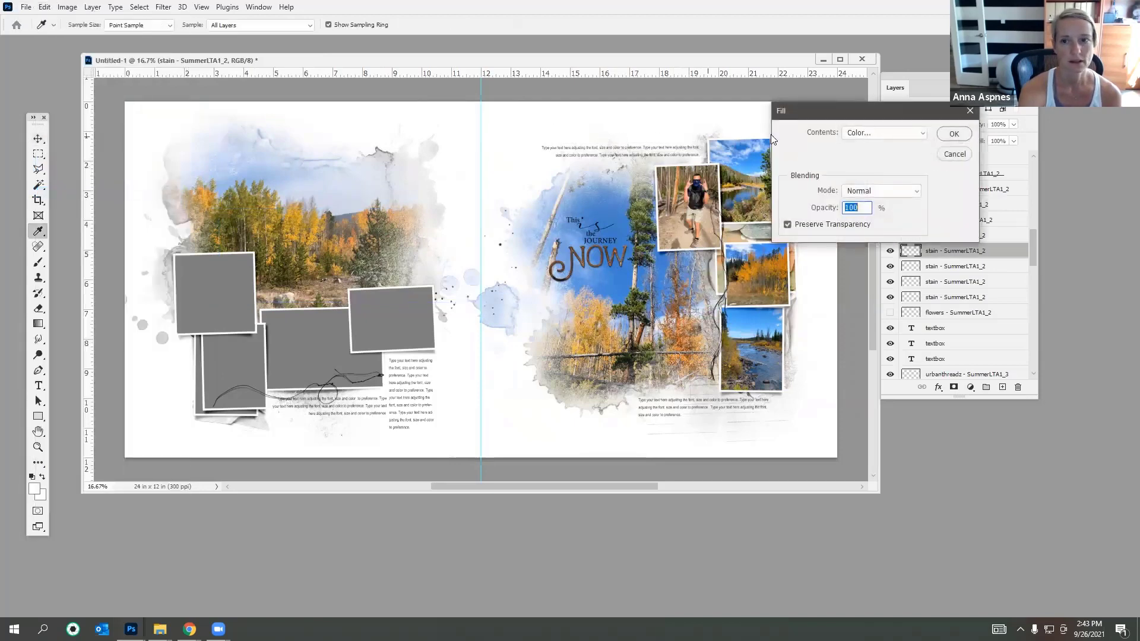
{"action": "left_click", "coordinate": [865, 133]}
{"action": "left_click", "coordinate": [862, 161]}
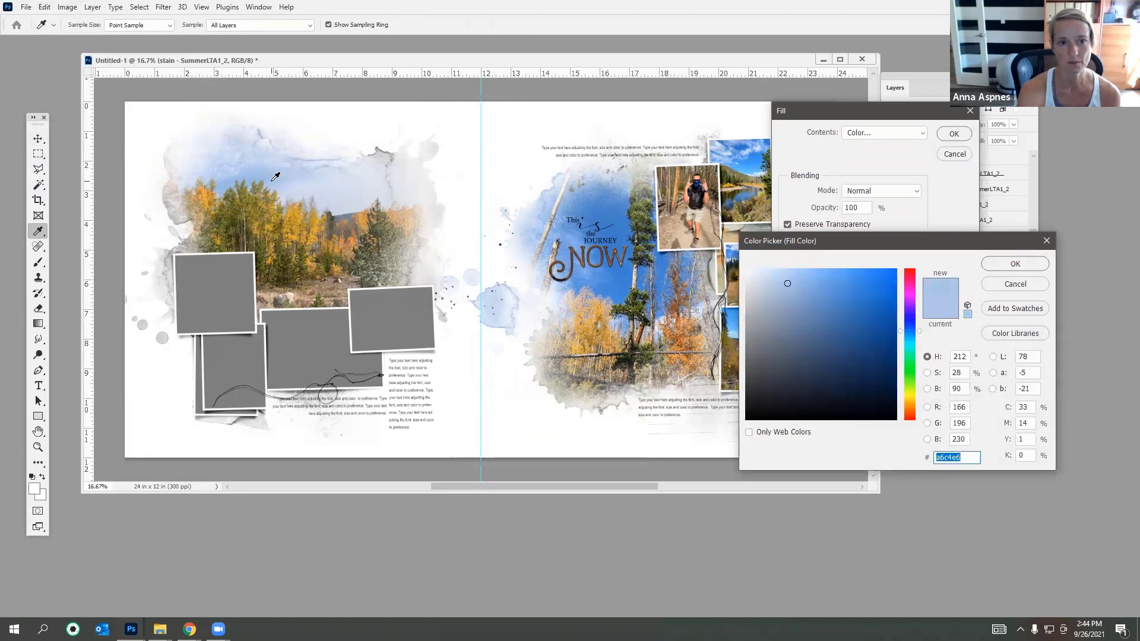
{"action": "left_click", "coordinate": [380, 197]}
{"action": "left_click", "coordinate": [787, 308]}
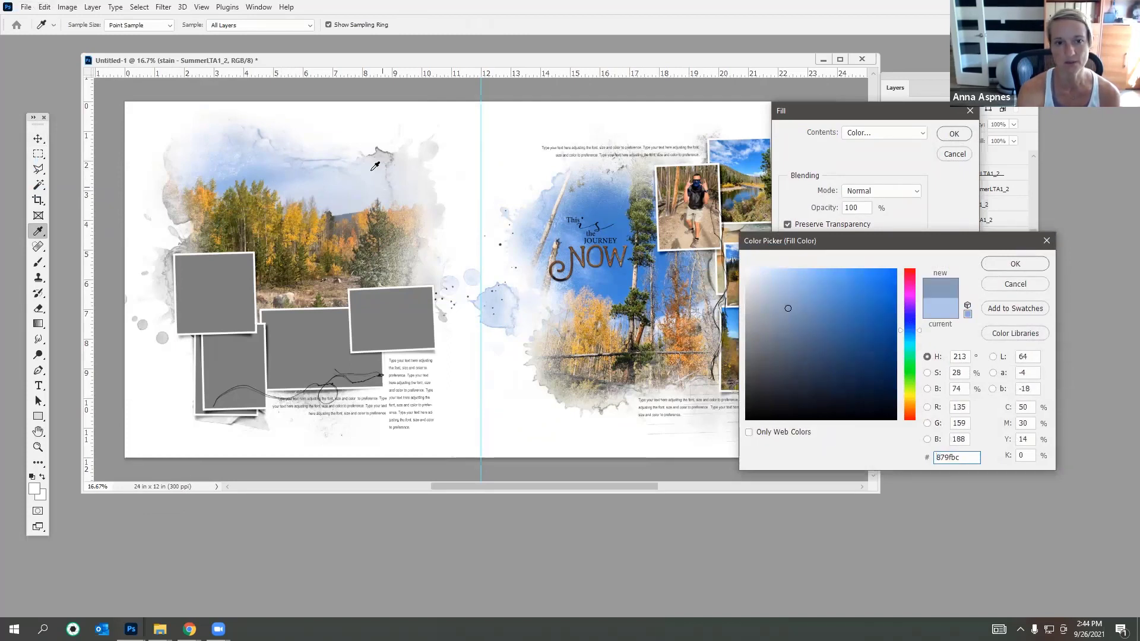
{"action": "left_click", "coordinate": [435, 182]}
{"action": "left_click", "coordinate": [764, 321]}
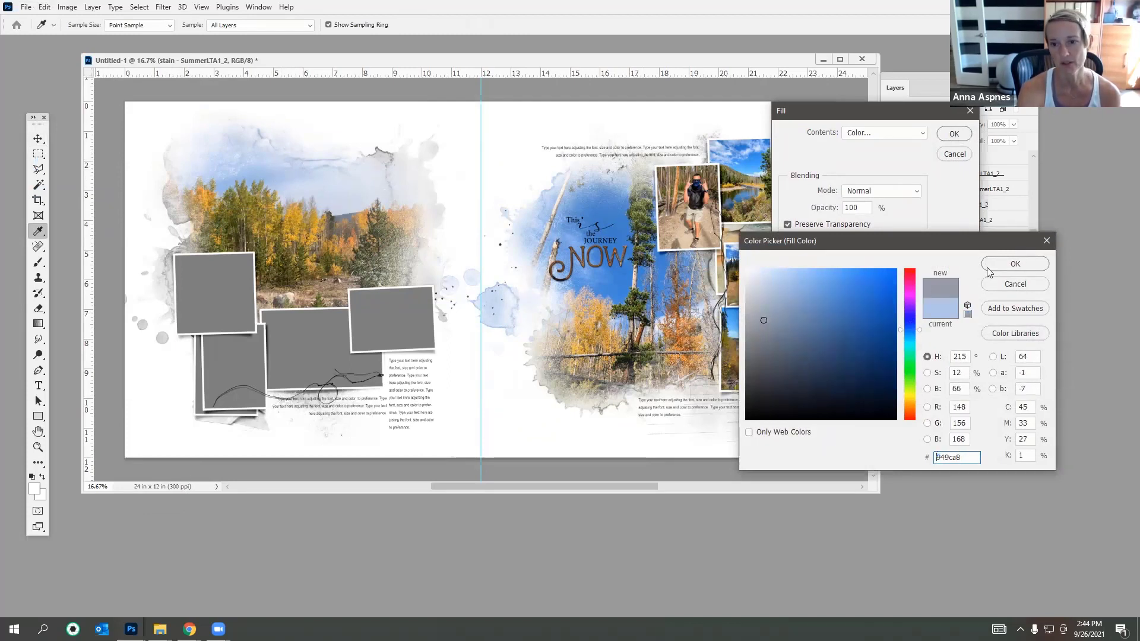
{"action": "left_click", "coordinate": [1017, 265]}
{"action": "left_click", "coordinate": [954, 134]}
{"action": "key", "text": "v"}
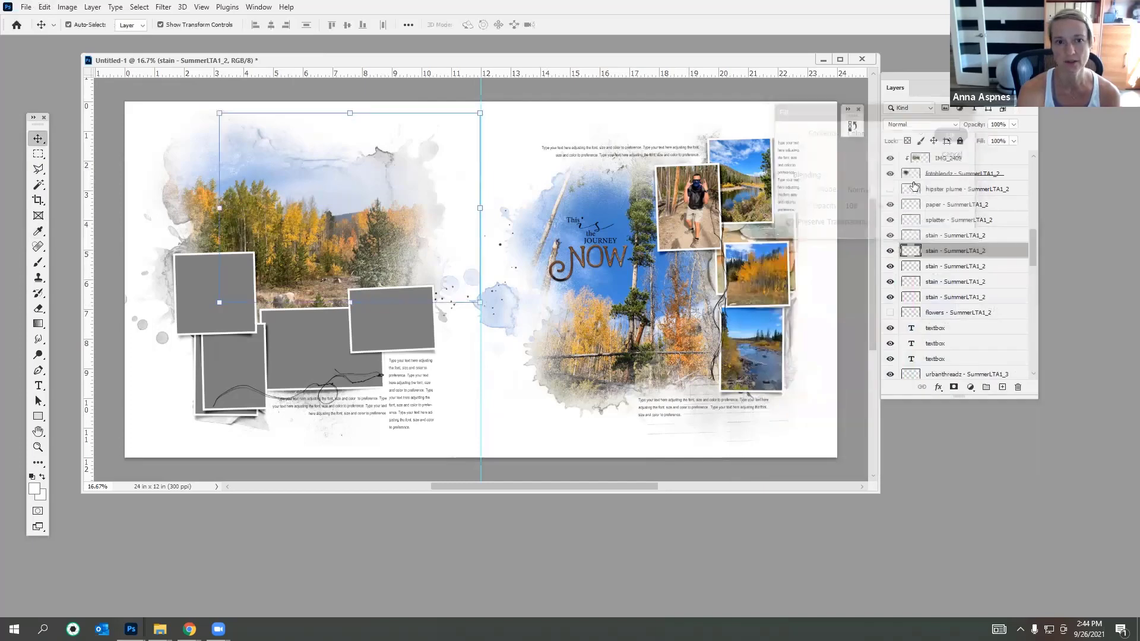
Step: Raise that grey-blue stain's saturation to +28 with Hue/Saturation
{"action": "left_click", "coordinate": [67, 6]}
{"action": "mouse_move", "coordinate": [77, 36]}
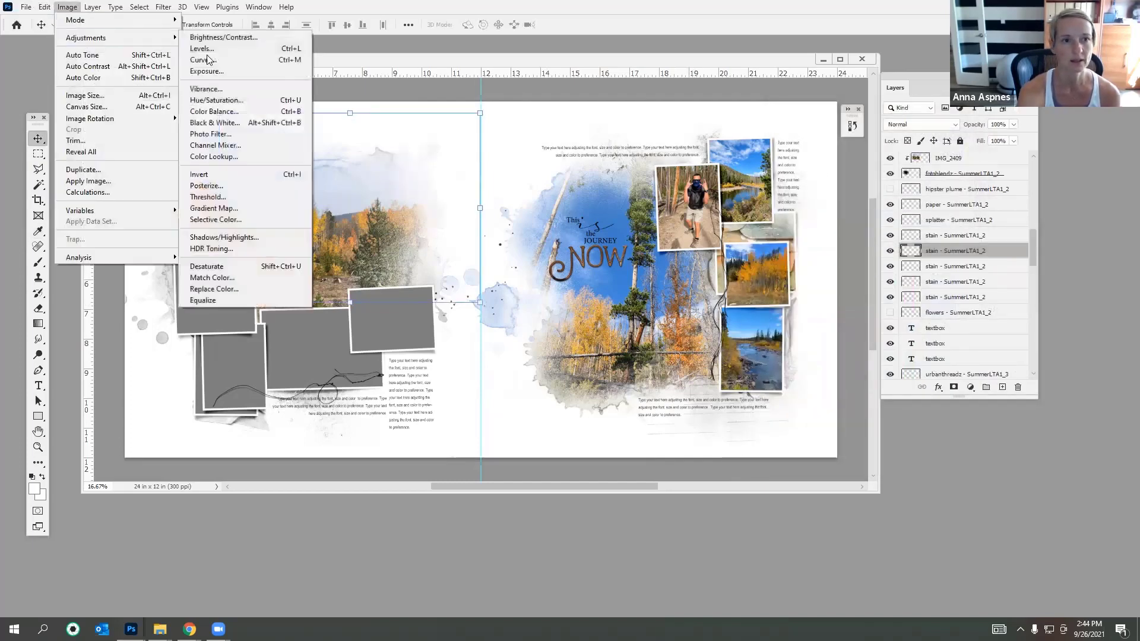
{"action": "left_click", "coordinate": [202, 98]}
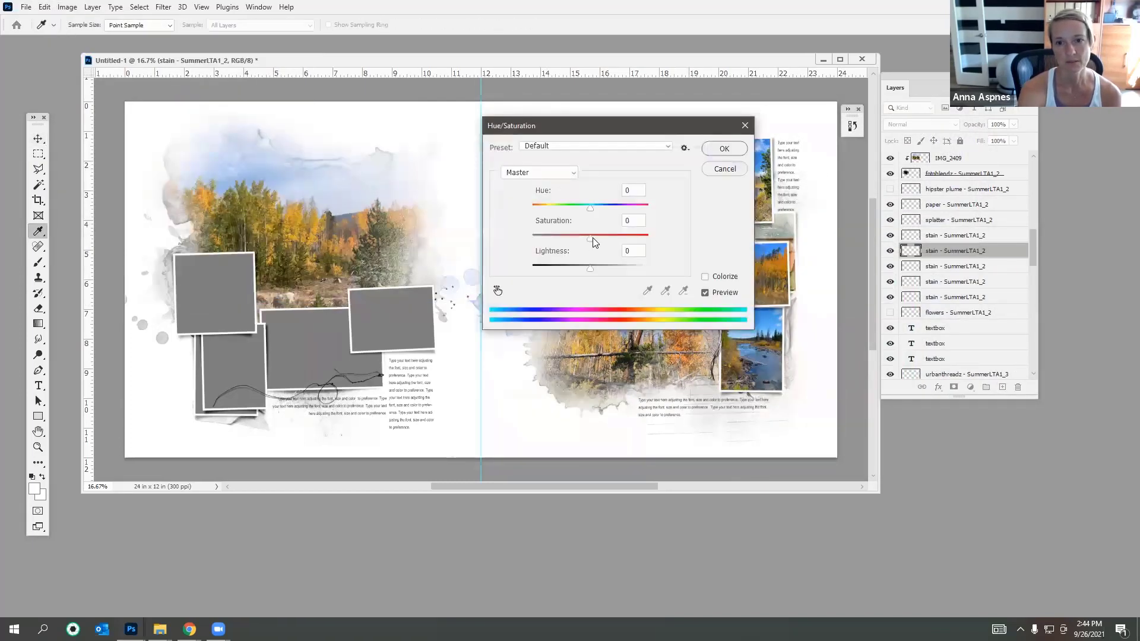
{"action": "left_click_drag", "start_coordinate": [589, 236], "coordinate": [636, 237]}
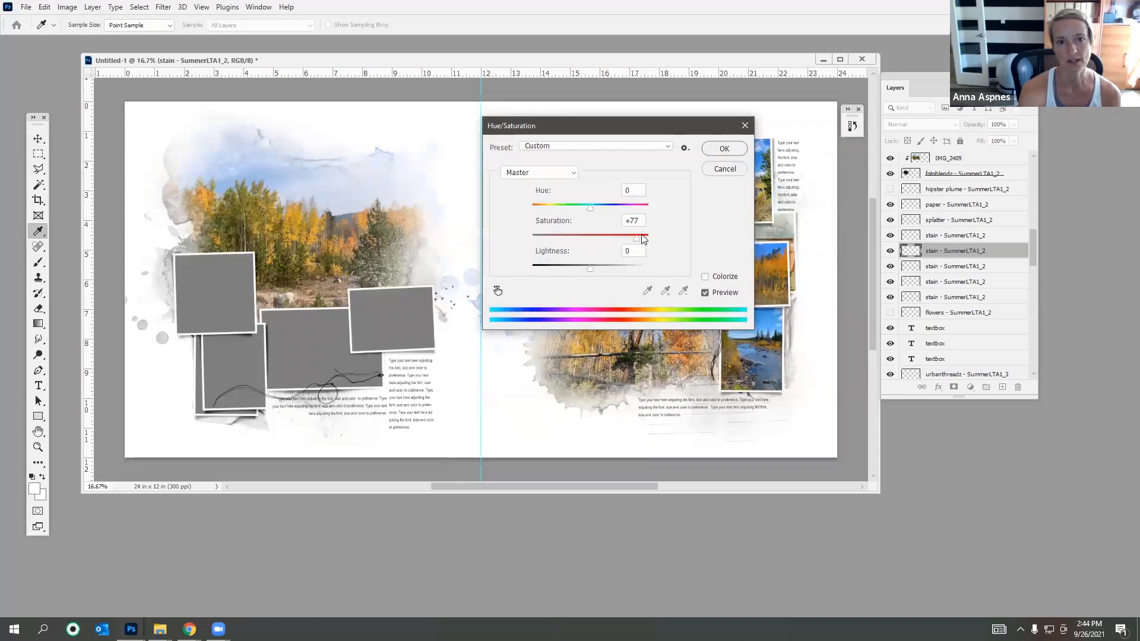
{"action": "left_click", "coordinate": [725, 148]}
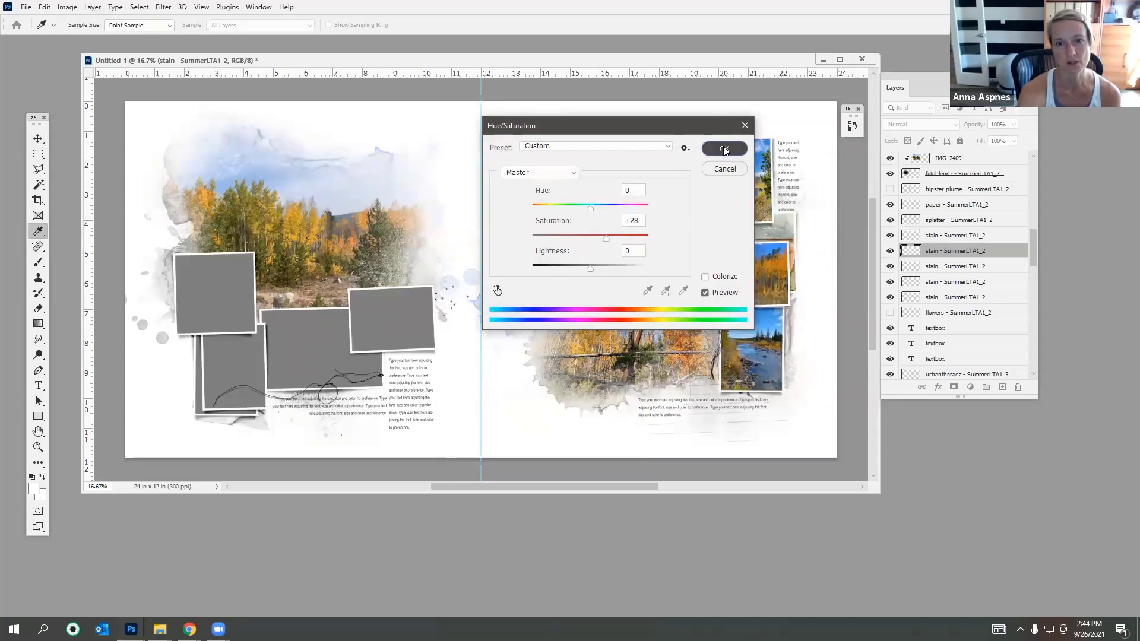
{"action": "key", "text": "v"}
Step: Fill the topmost stain layer, along the left side of the left page's photo, with olive 646528 sampled from the trees
{"action": "left_click", "coordinate": [170, 266]}
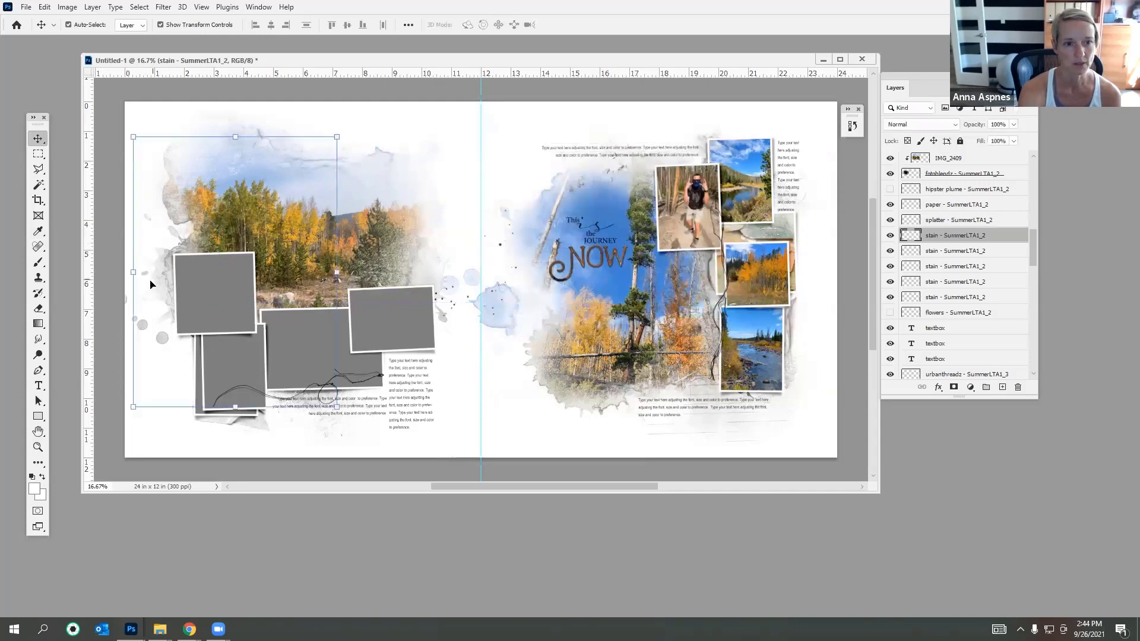
{"action": "left_click", "coordinate": [45, 7]}
{"action": "left_click", "coordinate": [71, 186]}
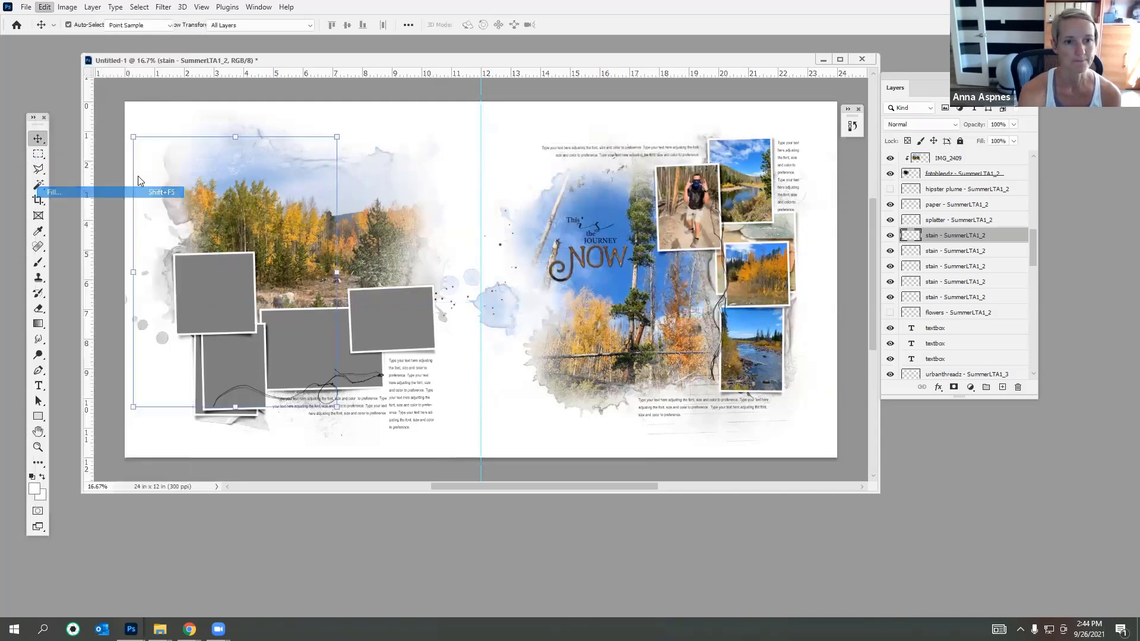
{"action": "left_click", "coordinate": [883, 132]}
{"action": "left_click", "coordinate": [861, 168]}
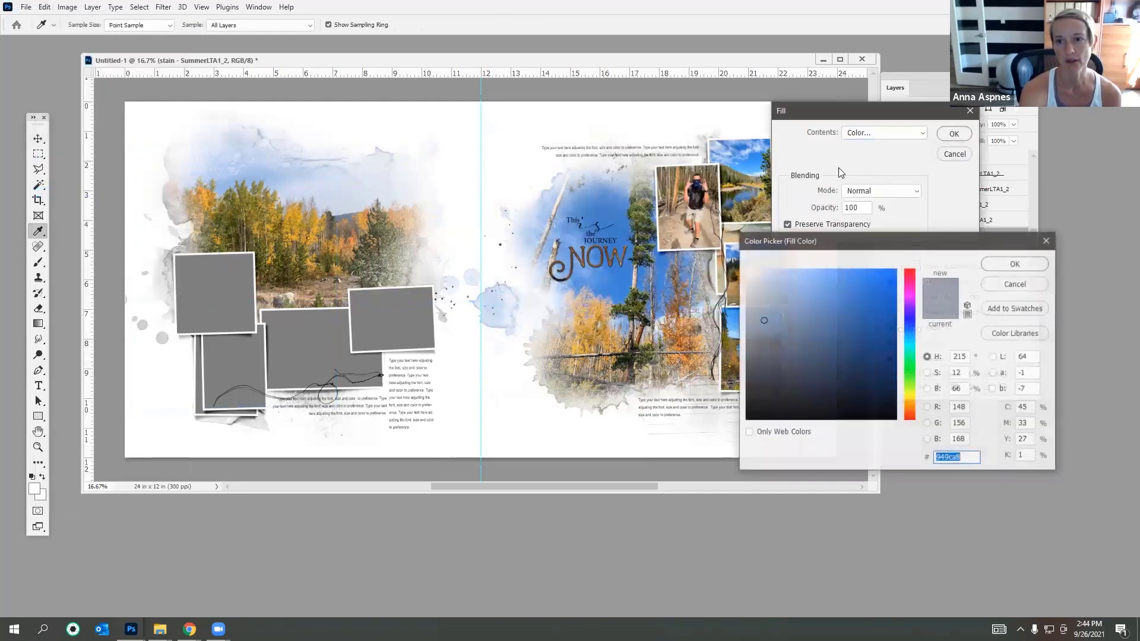
{"action": "left_click_drag", "start_coordinate": [937, 246], "coordinate": [709, 176]}
{"action": "left_click", "coordinate": [232, 216]}
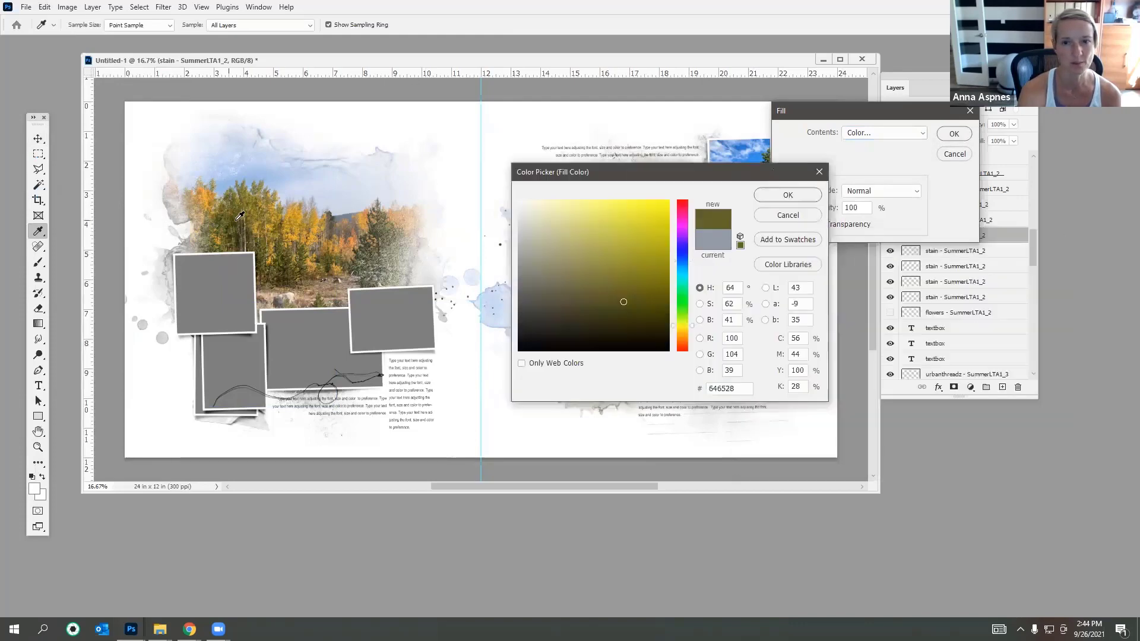
{"action": "left_click", "coordinate": [788, 196]}
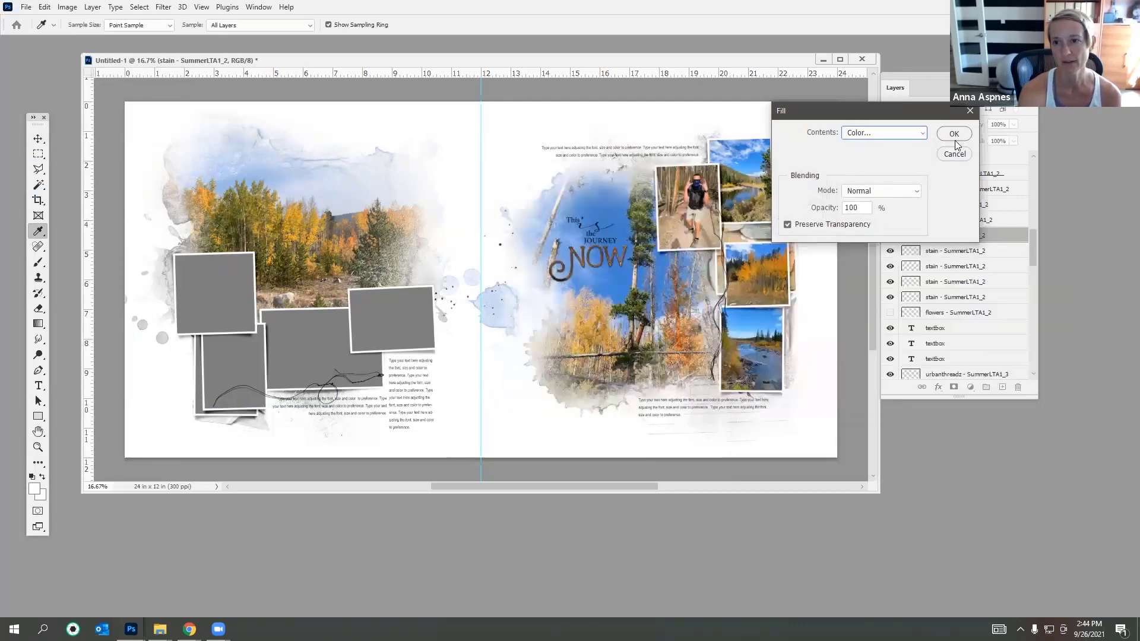
{"action": "left_click", "coordinate": [955, 134]}
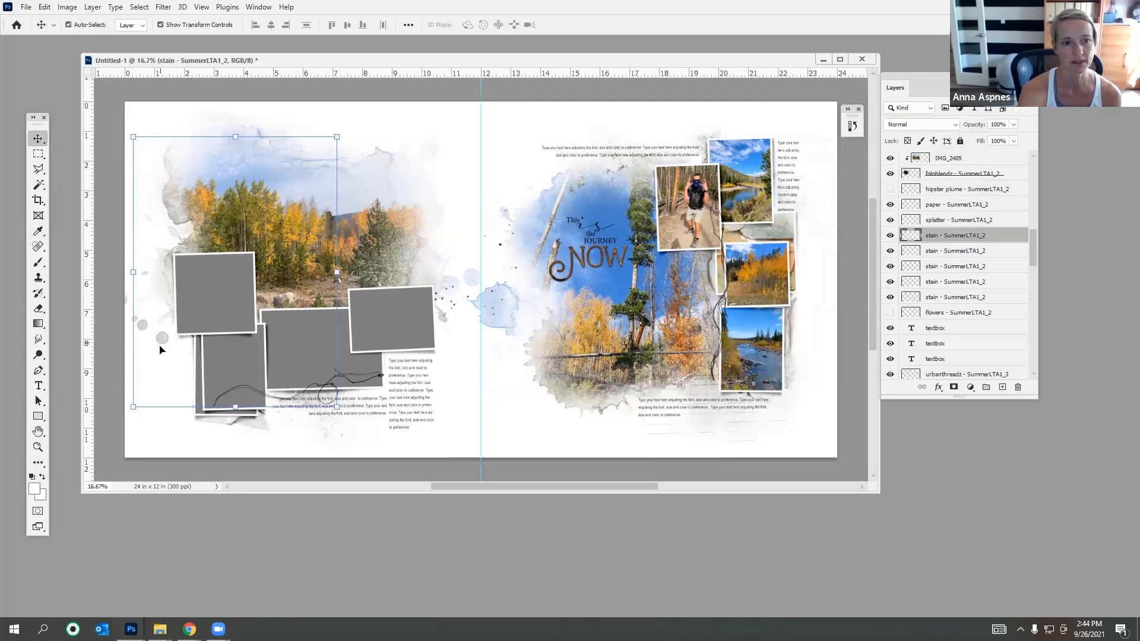
Step: Fill the spotted stain at the lower-left edge of the left page with the same olive 646528
{"action": "left_click", "coordinate": [174, 330]}
{"action": "left_click", "coordinate": [50, 5]}
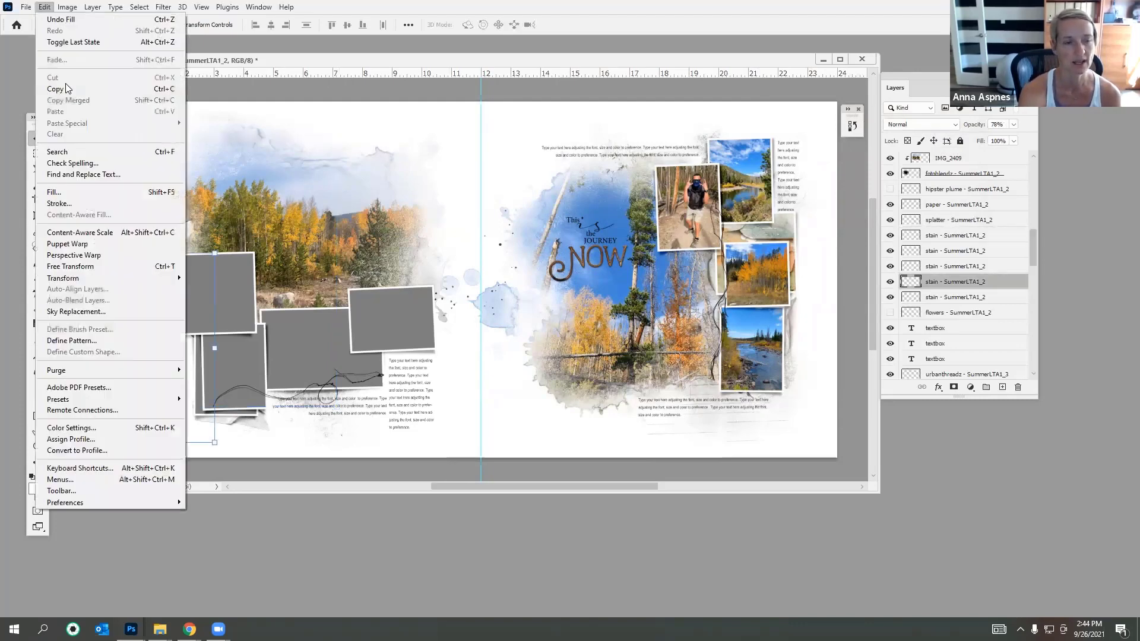
{"action": "left_click", "coordinate": [65, 190]}
{"action": "left_click", "coordinate": [954, 143]}
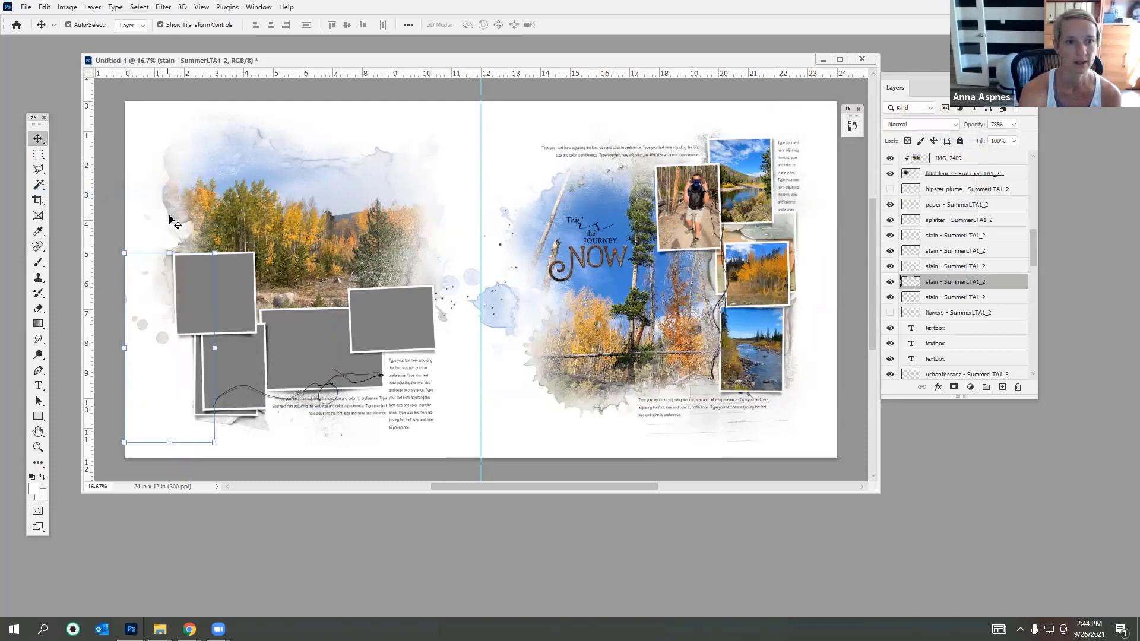
Step: Fill the stain behind the upper-left corner of the left page's photo with the same olive 646528
{"action": "left_click_drag", "start_coordinate": [169, 213], "coordinate": [166, 204]}
{"action": "left_click", "coordinate": [45, 6]}
{"action": "left_click", "coordinate": [67, 192]}
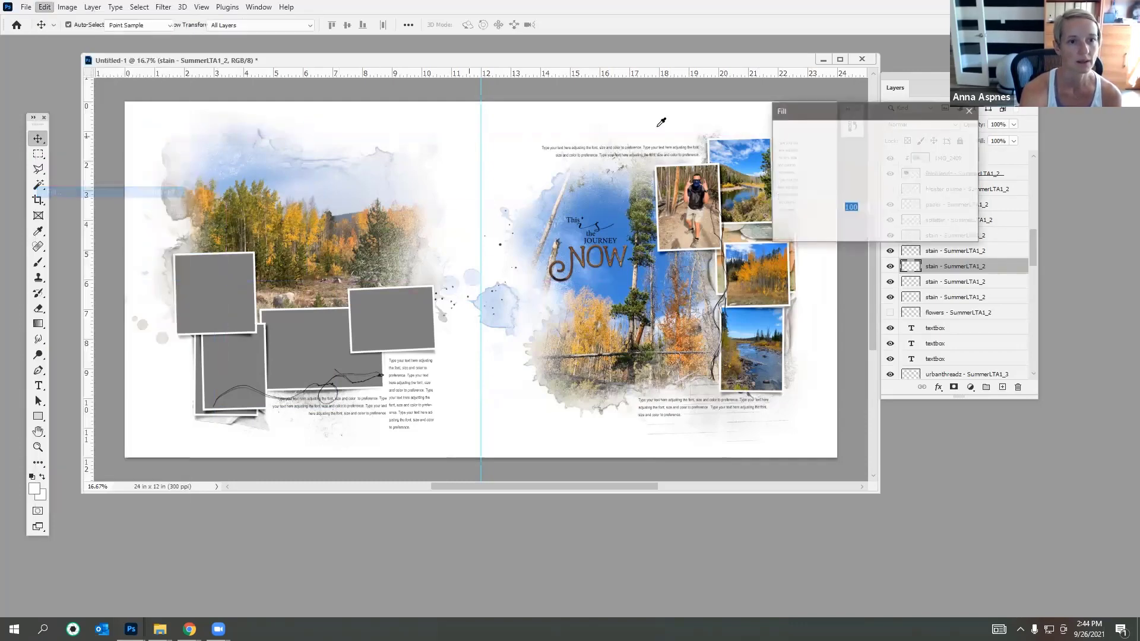
{"action": "left_click", "coordinate": [952, 132]}
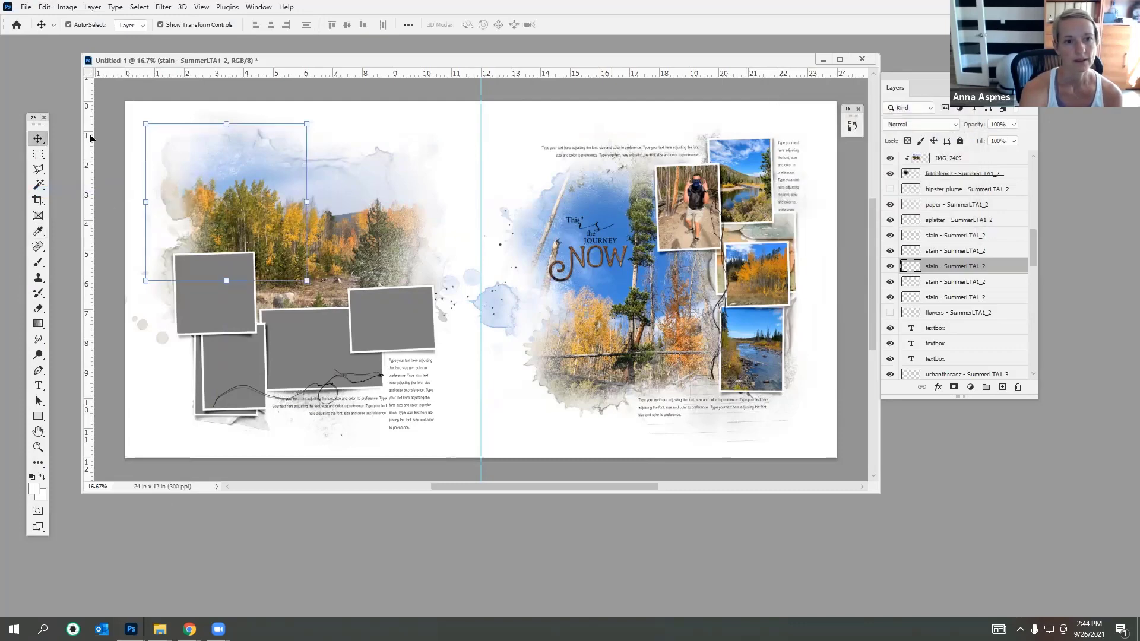
Step: Adjust the upper-left stain with Hue/Saturation to hue +137 and saturation -45
{"action": "left_click", "coordinate": [67, 7]}
{"action": "mouse_move", "coordinate": [119, 36]}
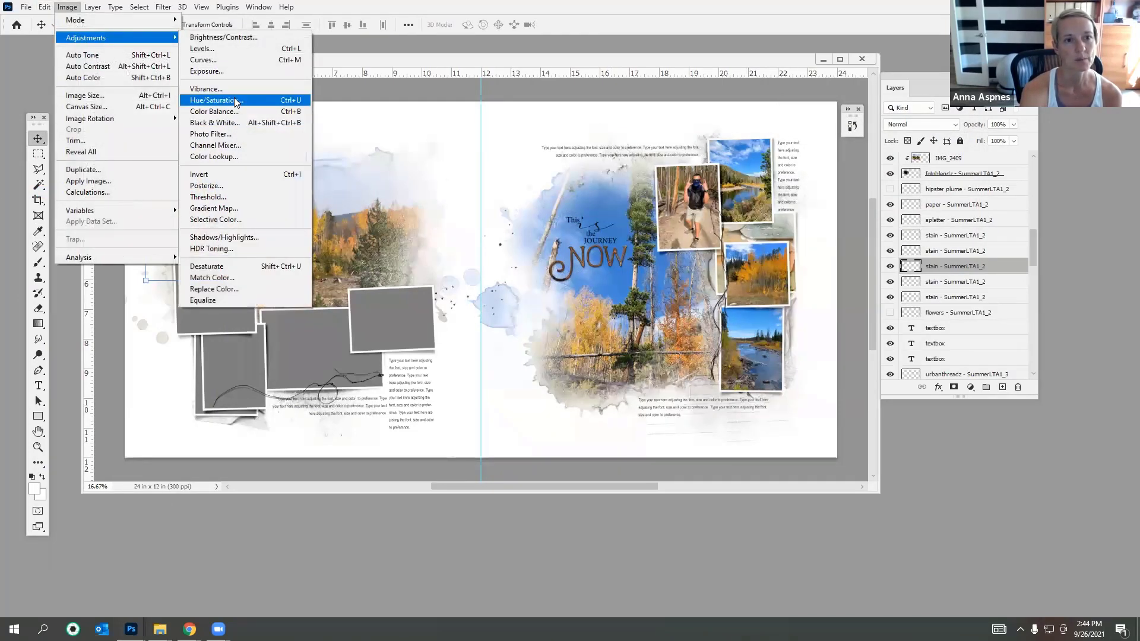
{"action": "left_click", "coordinate": [238, 100]}
{"action": "left_click_drag", "start_coordinate": [591, 240], "coordinate": [639, 208]}
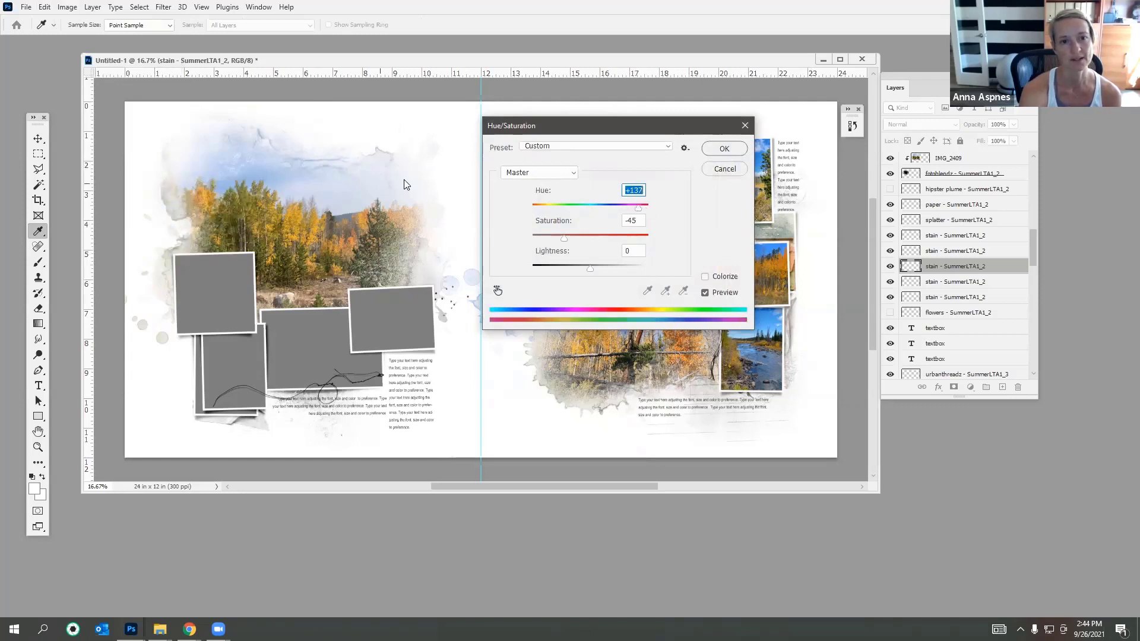
{"action": "left_click", "coordinate": [708, 152]}
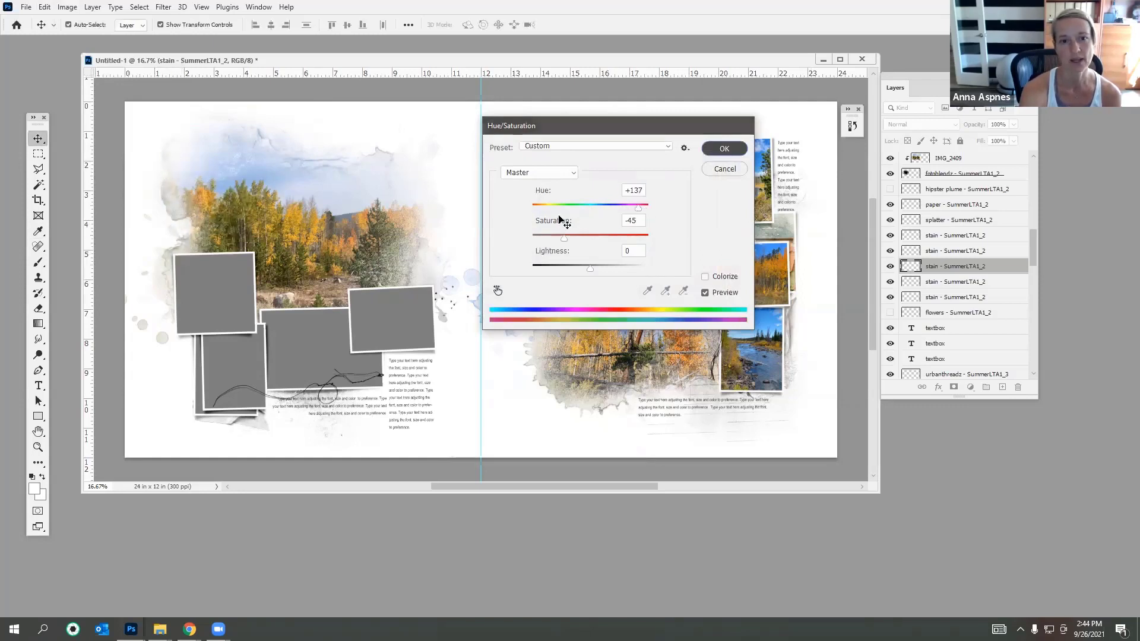
{"action": "left_click", "coordinate": [420, 274]}
{"action": "left_click", "coordinate": [410, 279]}
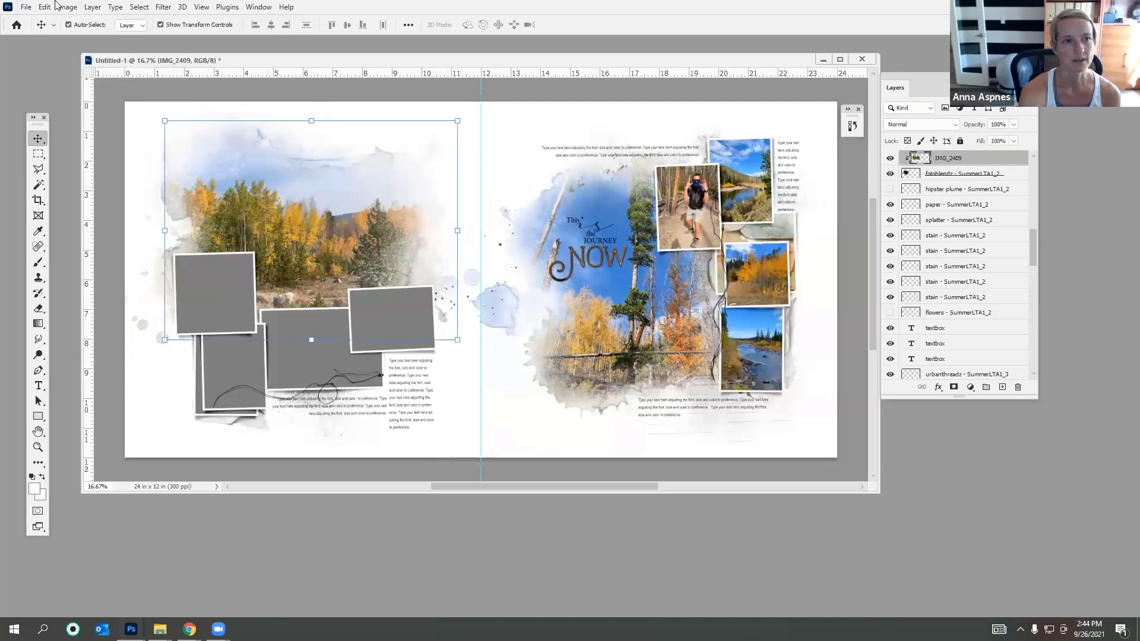
{"action": "left_click", "coordinate": [51, 7]}
{"action": "left_click", "coordinate": [66, 191]}
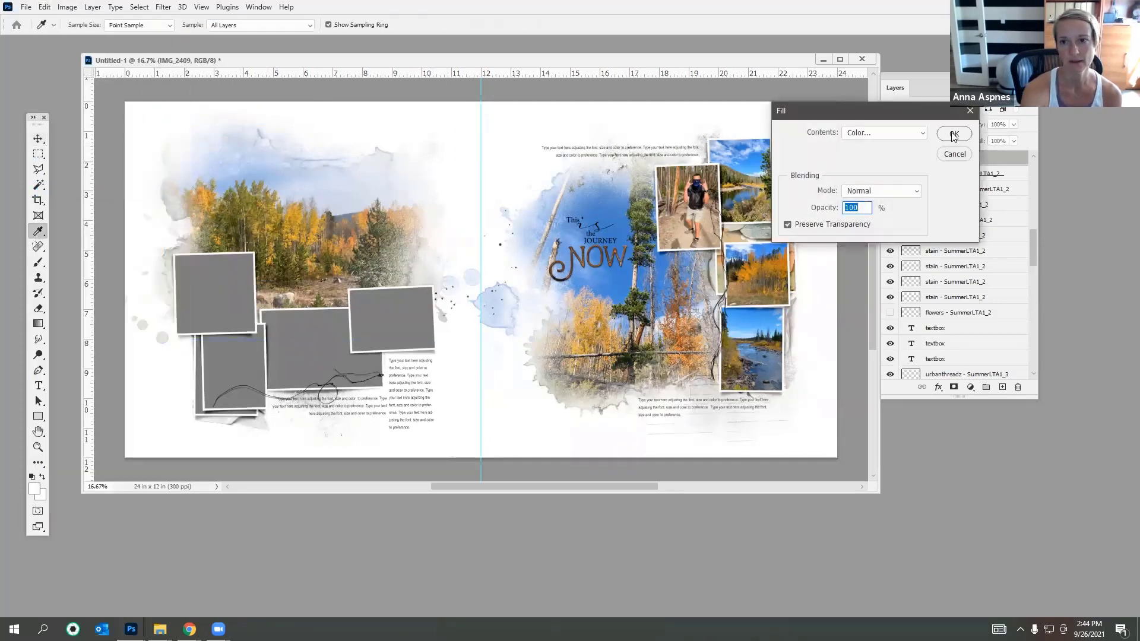
{"action": "left_click", "coordinate": [954, 134]}
{"action": "left_click", "coordinate": [44, 7]}
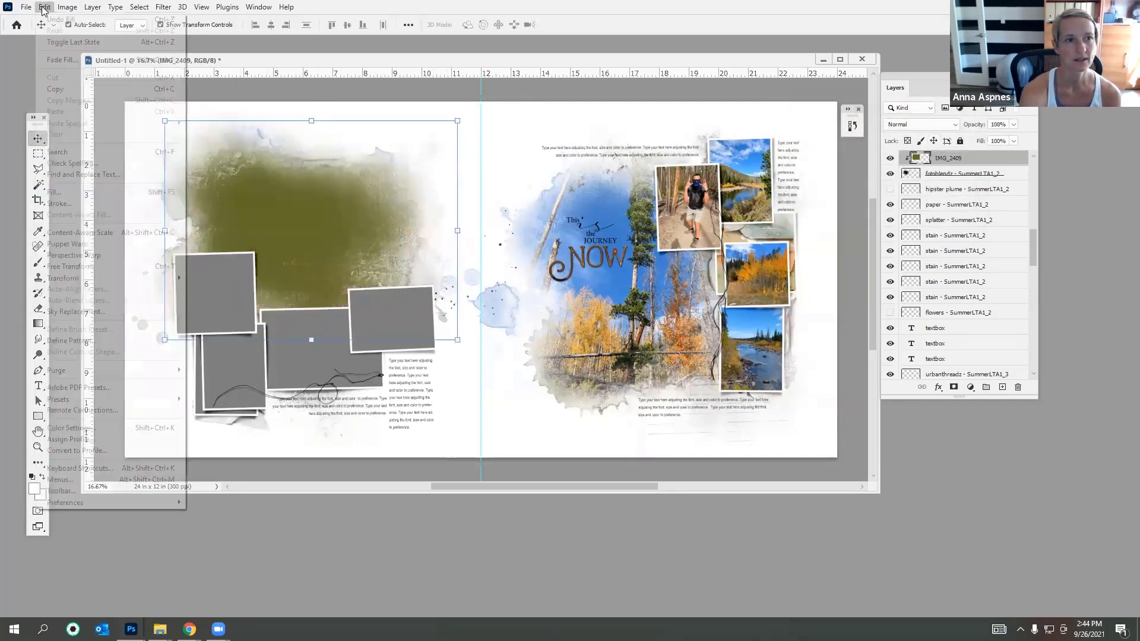
{"action": "left_click", "coordinate": [61, 19]}
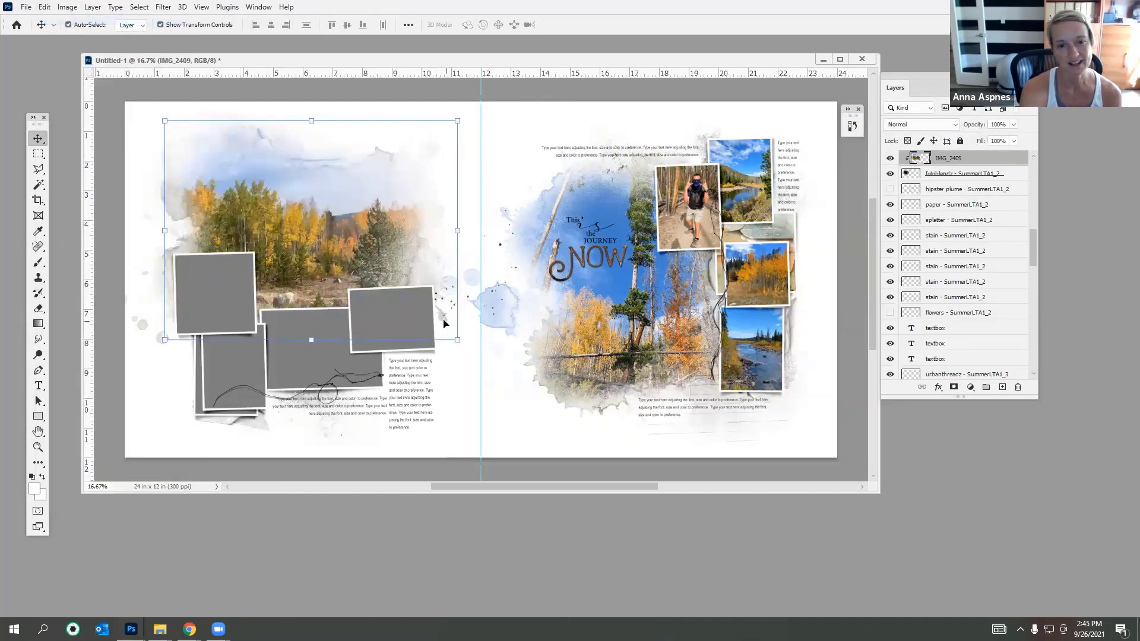
Step: Check the visibility of the stain - SummerLTA1_3 copy layer on the left page and fill it with the same olive 646528
{"action": "left_click", "coordinate": [444, 323]}
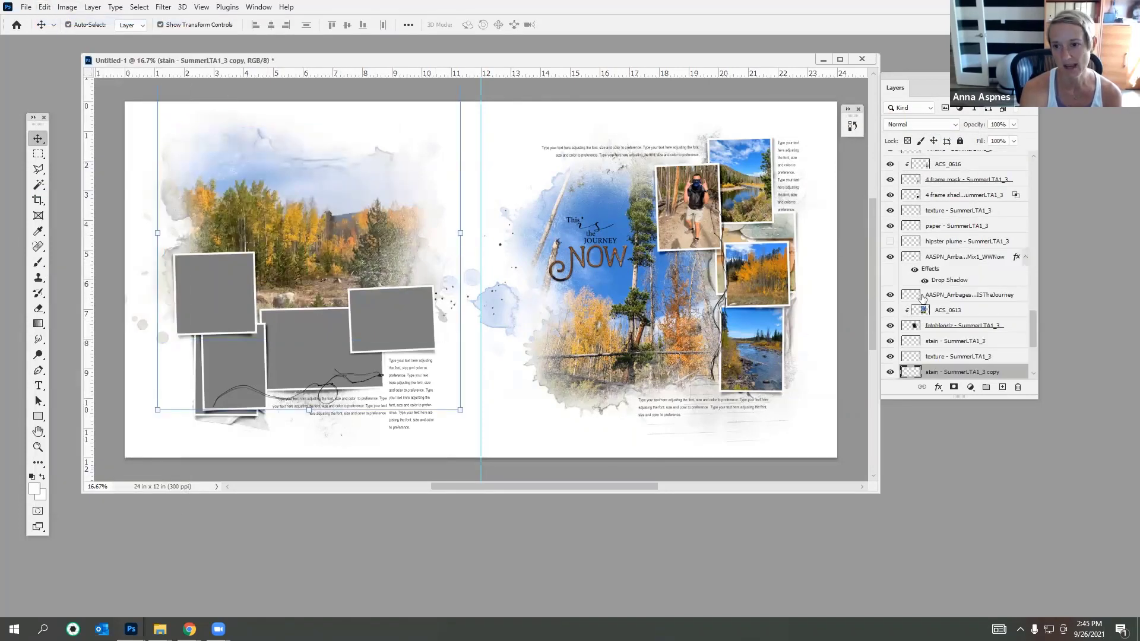
{"action": "left_click", "coordinate": [891, 372]}
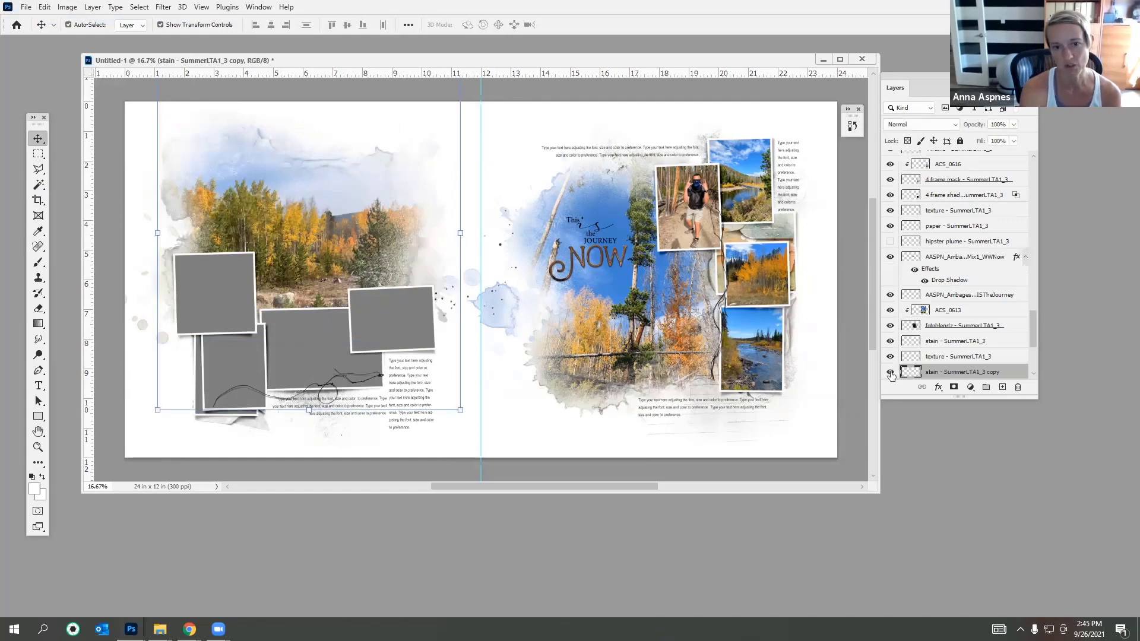
{"action": "left_click", "coordinate": [45, 8]}
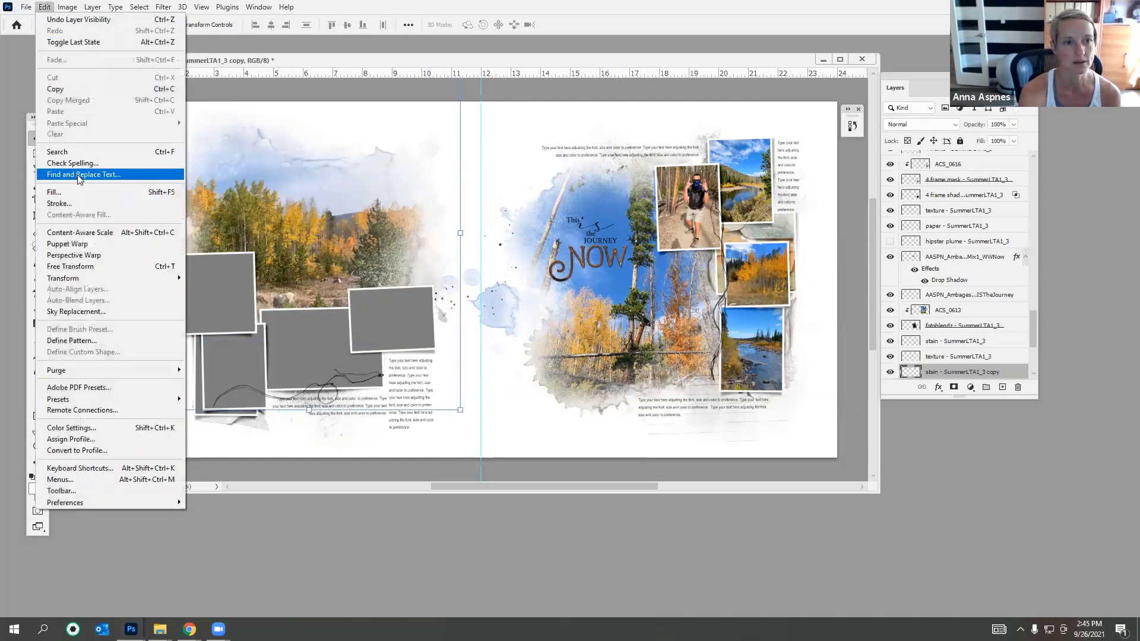
{"action": "left_click", "coordinate": [72, 195]}
{"action": "left_click", "coordinate": [952, 134]}
{"action": "key", "text": "v"}
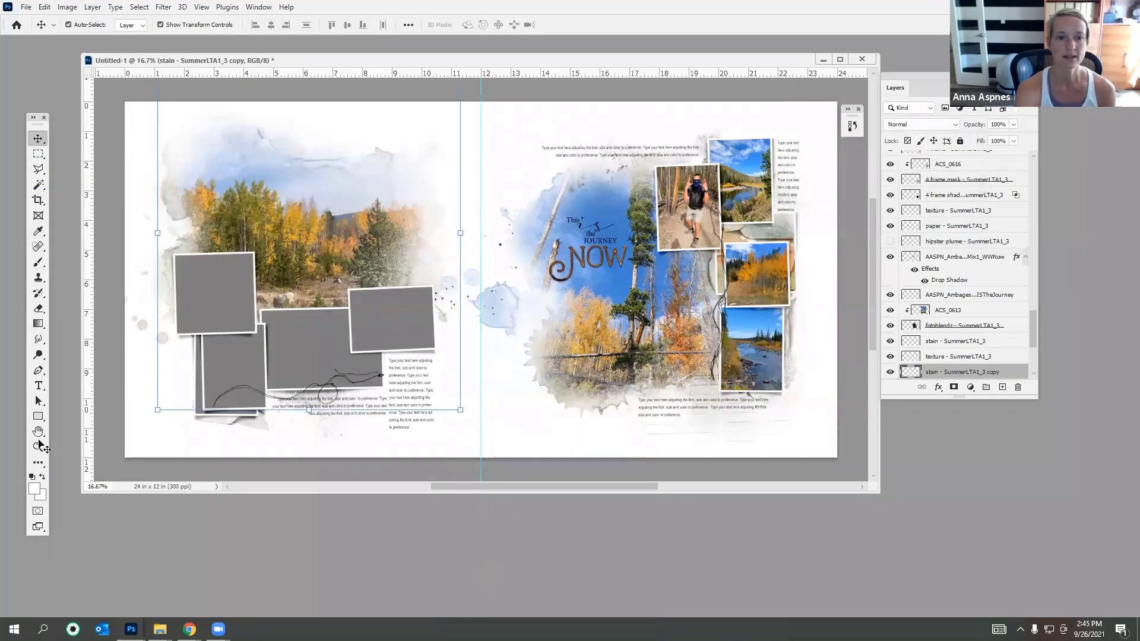
Step: Place the ACS_0617 photo from the Grand County 2020 folder above the left page's 3A frame mask and scale it to about 11.36% over that frame
{"action": "left_click", "coordinate": [223, 281]}
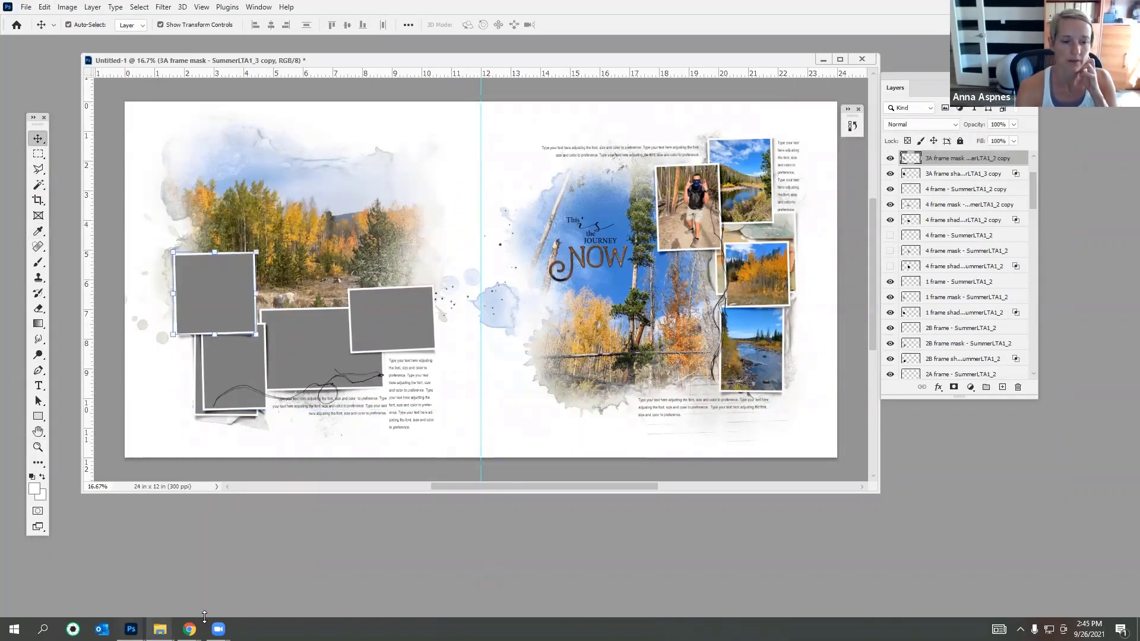
{"action": "mouse_move", "coordinate": [160, 628]}
{"action": "left_click", "coordinate": [145, 608]}
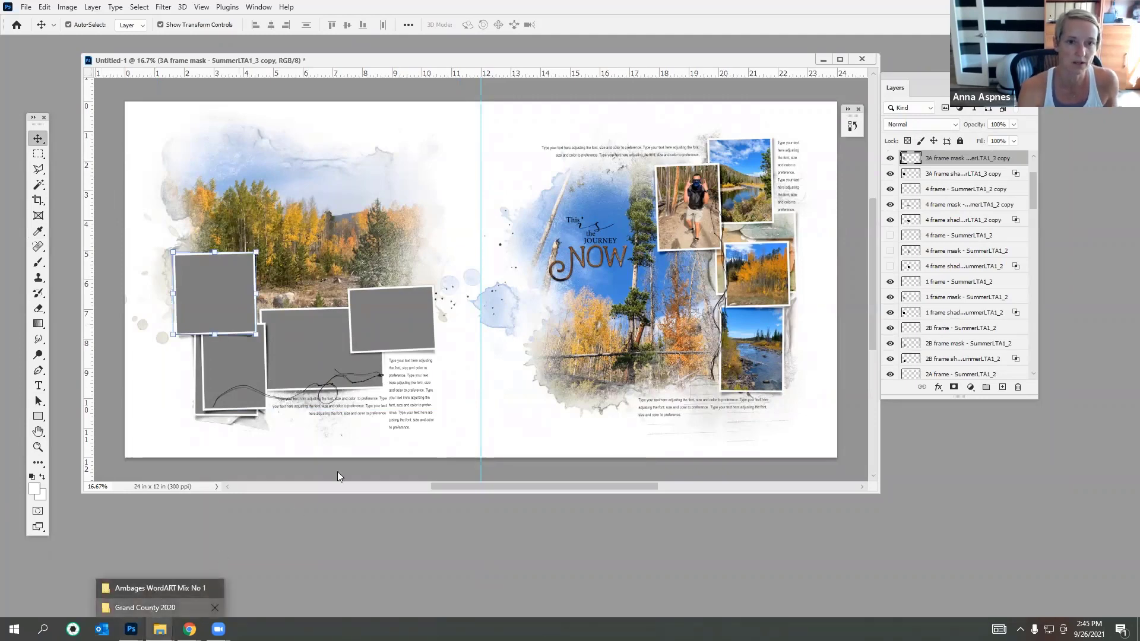
{"action": "scroll", "coordinate": [424, 223], "scroll_direction": "up", "scroll_amount": 5}
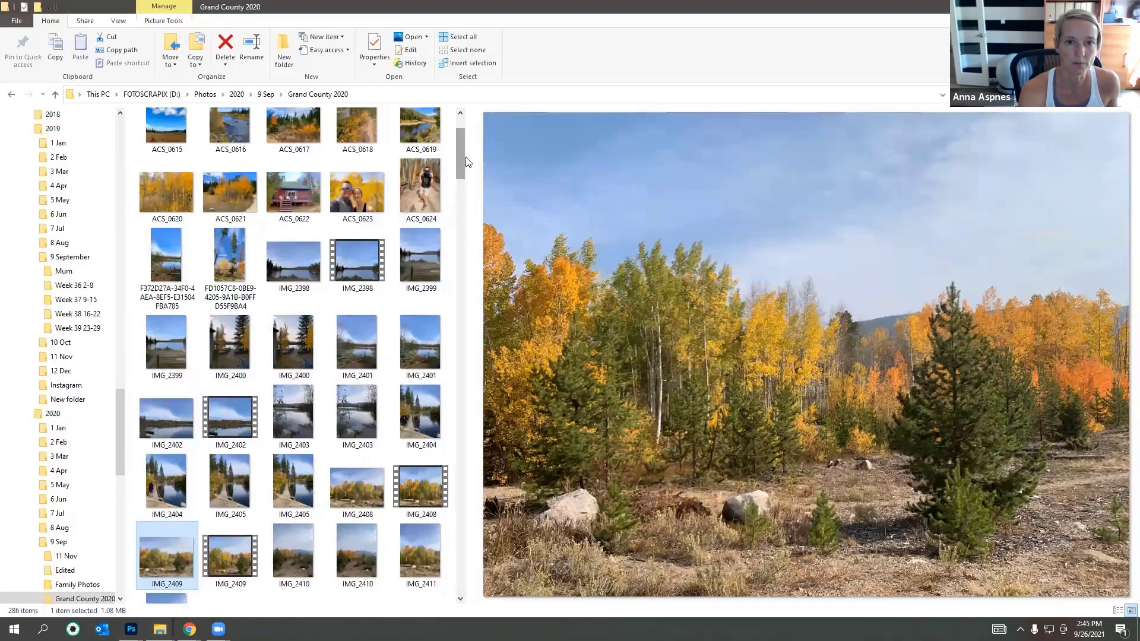
{"action": "scroll", "coordinate": [392, 231], "scroll_direction": "up", "scroll_amount": 2}
{"action": "left_click_drag", "start_coordinate": [294, 235], "coordinate": [254, 313]}
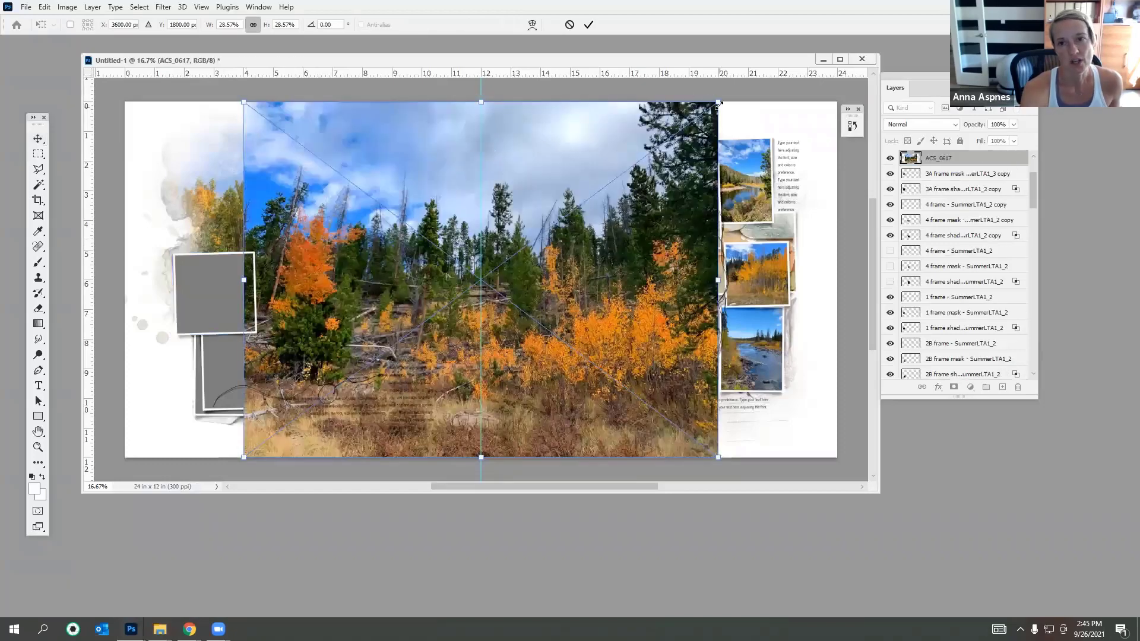
{"action": "left_click_drag", "start_coordinate": [718, 104], "coordinate": [430, 310]}
{"action": "left_click_drag", "start_coordinate": [365, 347], "coordinate": [186, 246]}
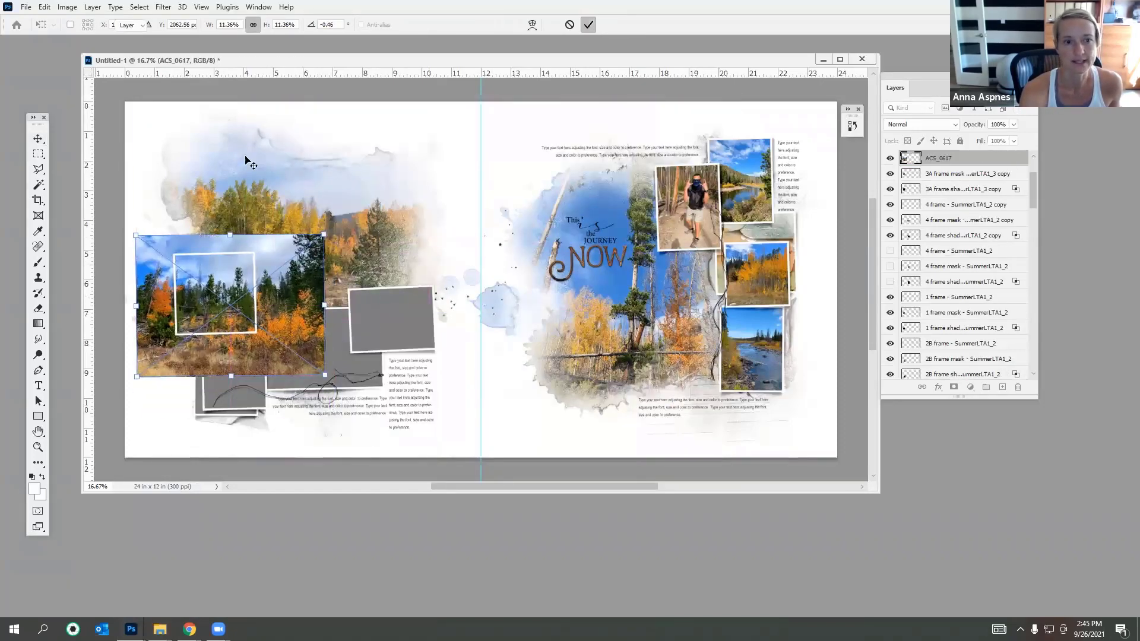
{"action": "key", "text": "Return"}
Step: Enlarge the ACS_0617 photo to span the lower-left frame cluster and clip it to the 3A frame mask
{"action": "left_click", "coordinate": [44, 7]}
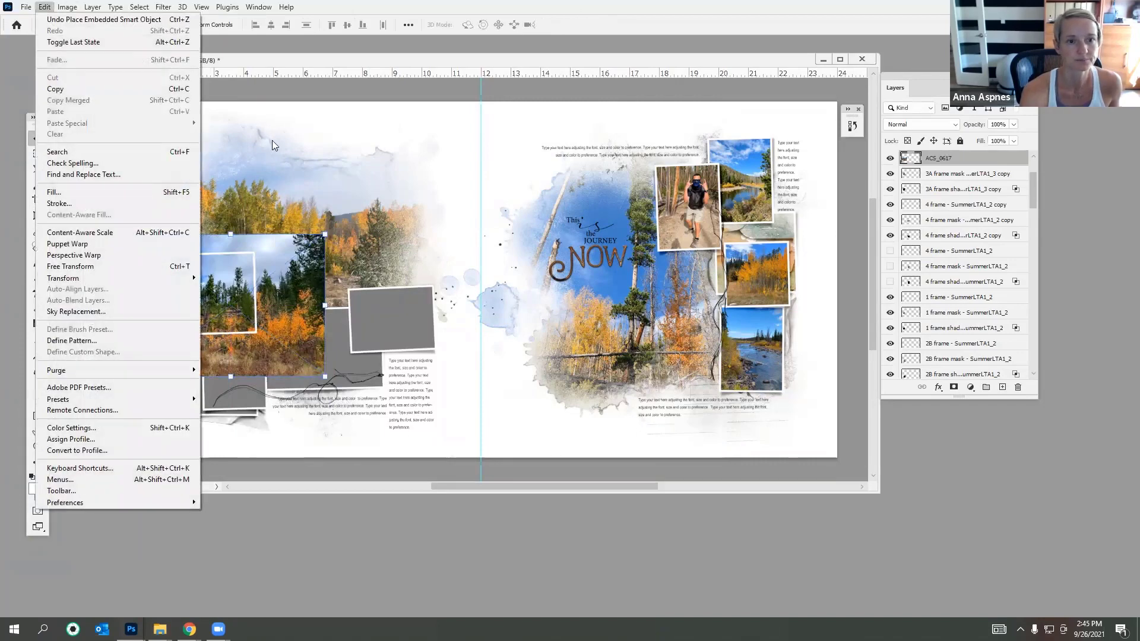
{"action": "left_click", "coordinate": [280, 255]}
{"action": "left_click_drag", "start_coordinate": [283, 264], "coordinate": [316, 283]}
{"action": "left_click_drag", "start_coordinate": [356, 391], "coordinate": [325, 389]}
{"action": "left_click", "coordinate": [588, 24]}
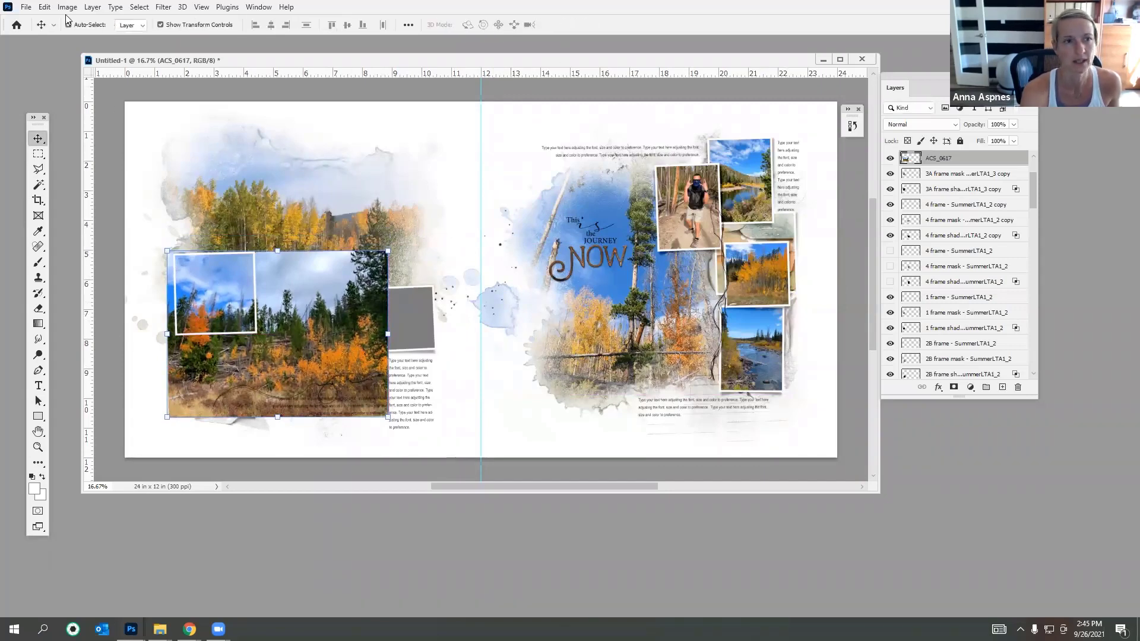
{"action": "left_click", "coordinate": [92, 7]}
{"action": "left_click", "coordinate": [128, 215]}
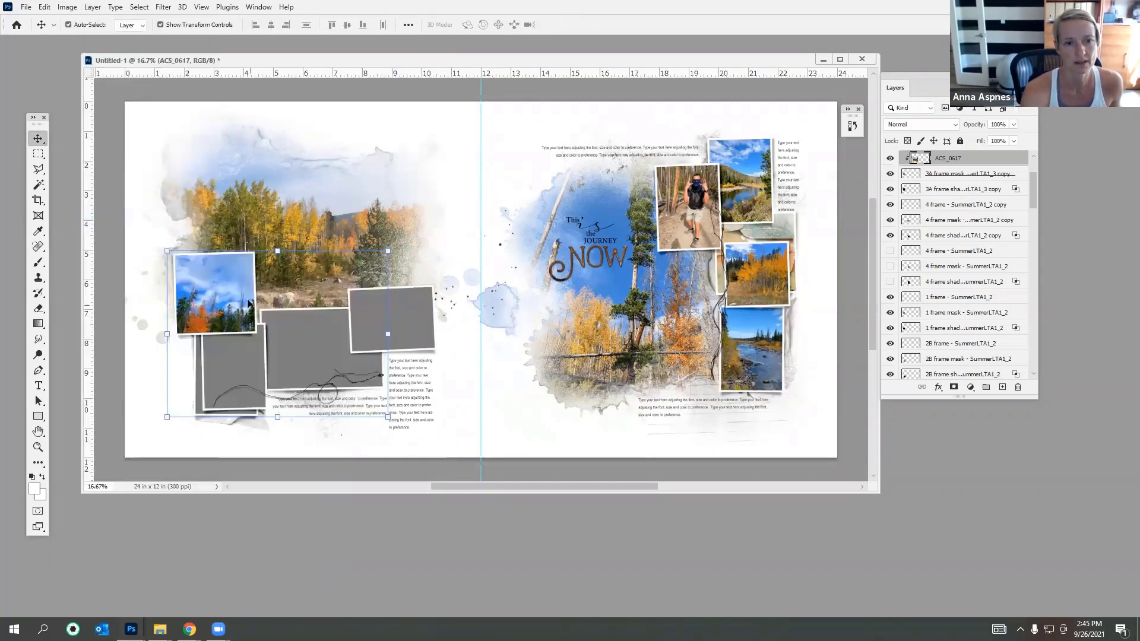
Step: Duplicate the ACS_0617 layer, place the copy directly above 1 frame mask - SummerLTA1_2 and clip it to that mask
{"action": "left_click_drag", "start_coordinate": [918, 161], "coordinate": [1002, 387]}
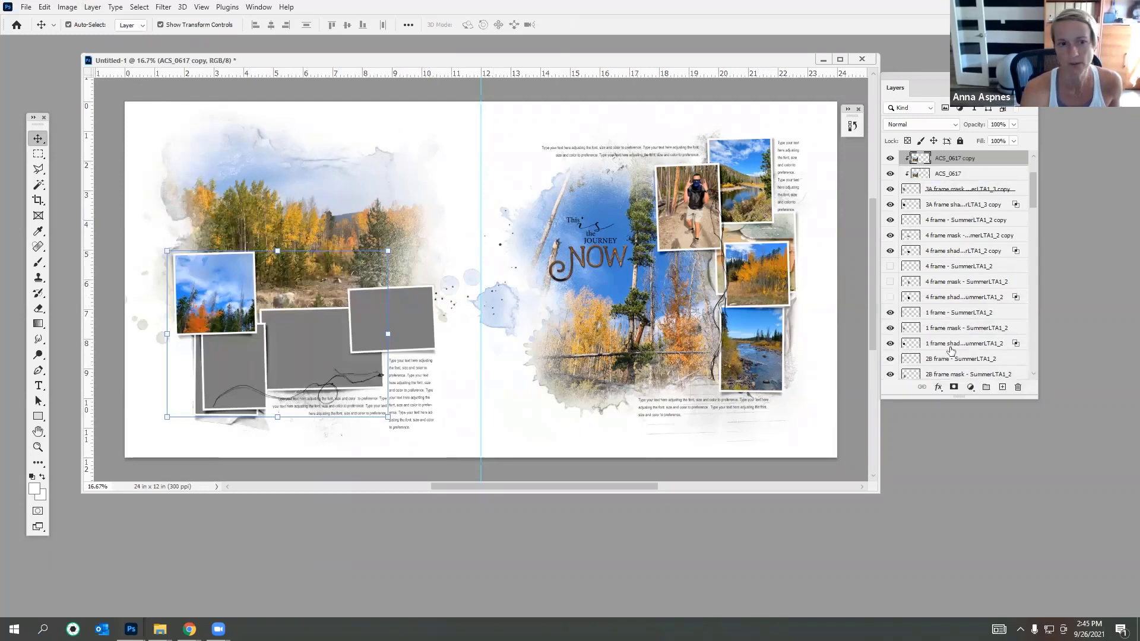
{"action": "left_click_drag", "start_coordinate": [917, 157], "coordinate": [899, 315]}
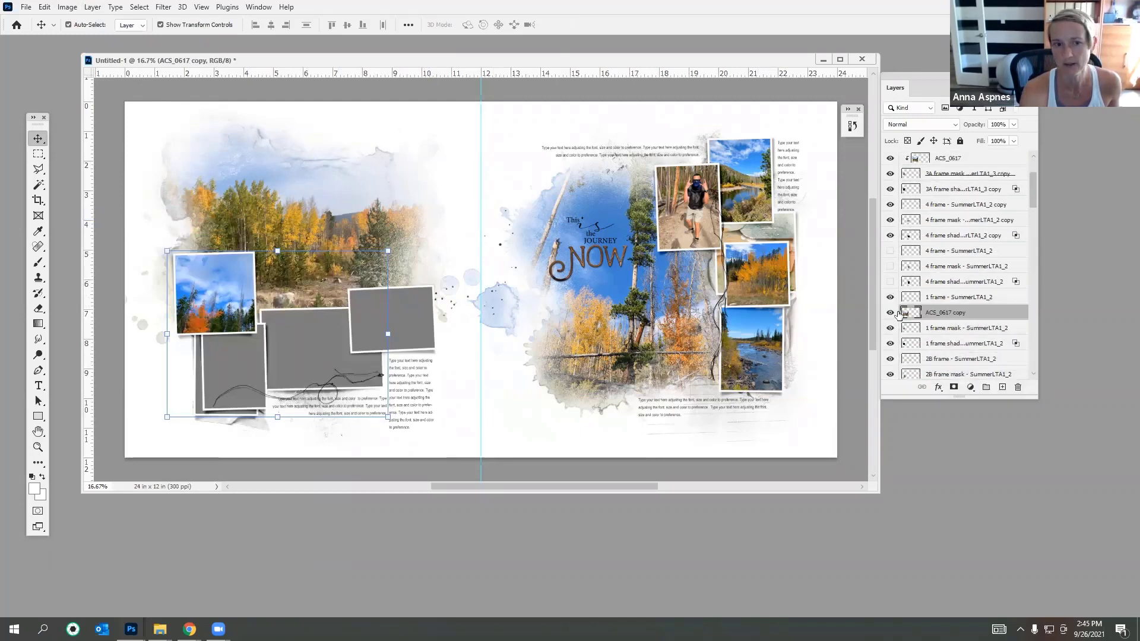
{"action": "left_click", "coordinate": [93, 7]}
{"action": "left_click", "coordinate": [150, 215]}
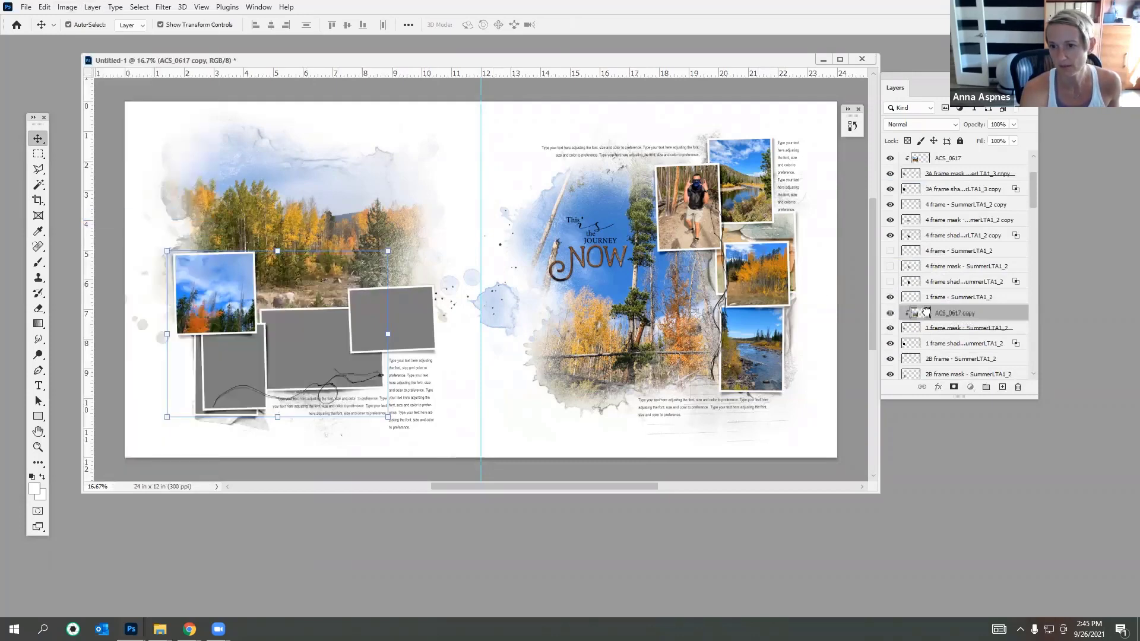
Step: Duplicate the clipped photo again, place the copy directly above 2B frame mask - SummerLTA1_2 and clip it there
{"action": "left_click_drag", "start_coordinate": [962, 315], "coordinate": [1003, 387]}
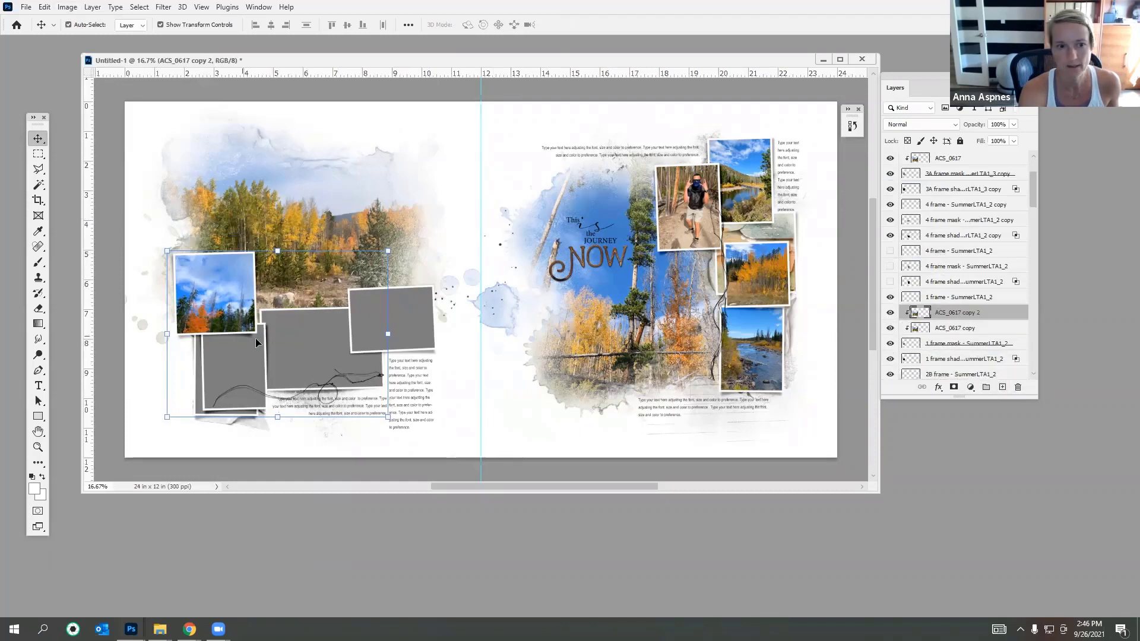
{"action": "left_click", "coordinate": [251, 355]}
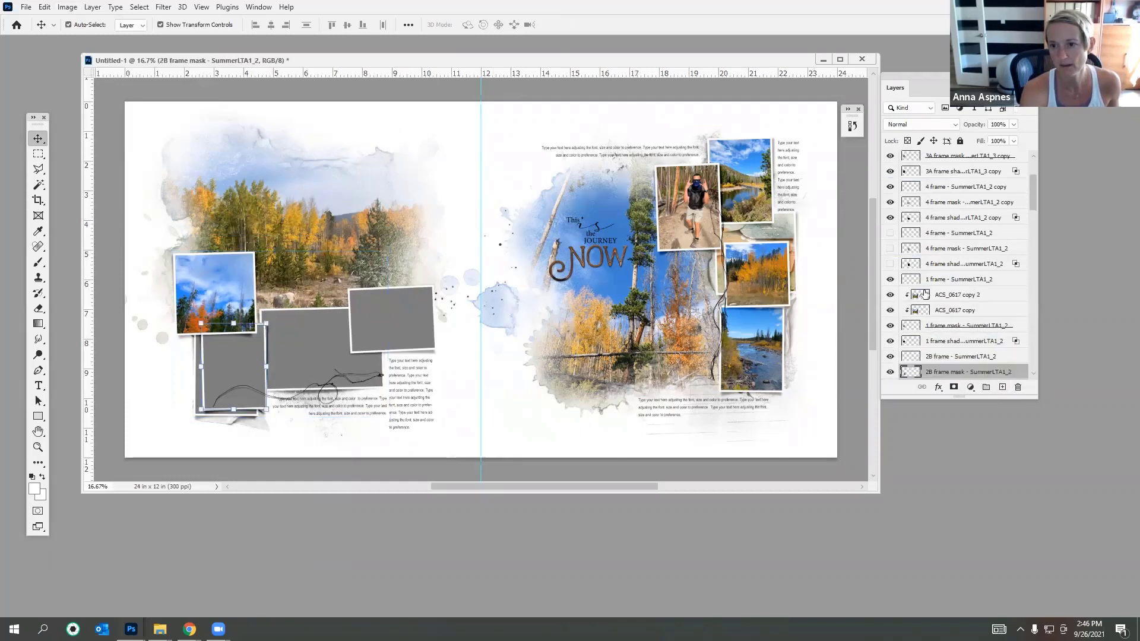
{"action": "left_click_drag", "start_coordinate": [925, 294], "coordinate": [926, 364]}
{"action": "left_click", "coordinate": [92, 7]}
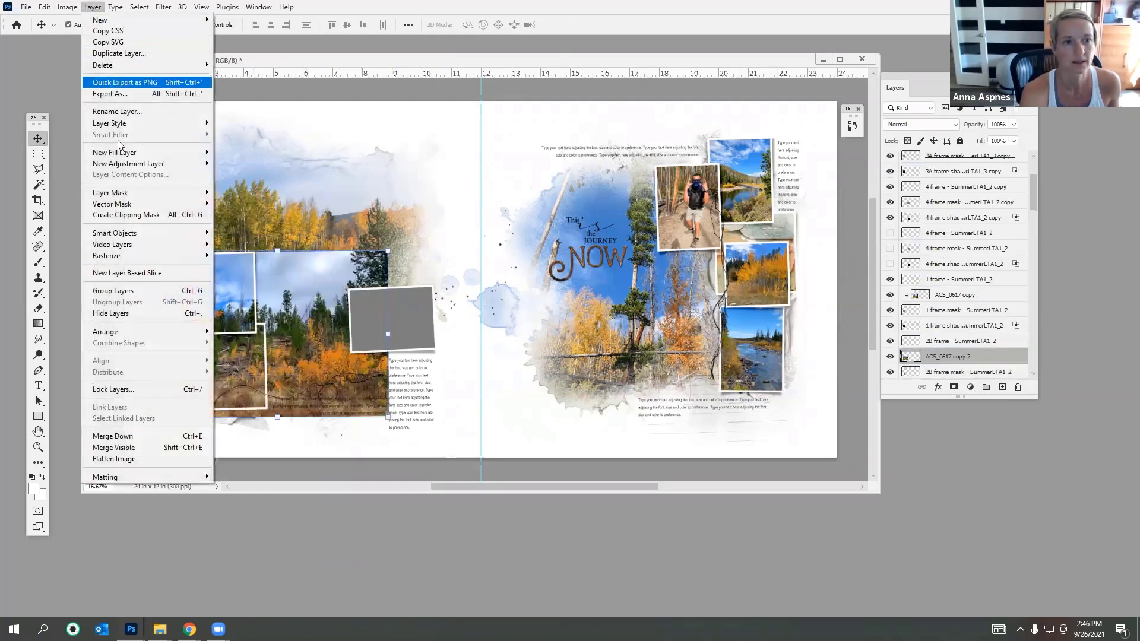
{"action": "left_click", "coordinate": [118, 215]}
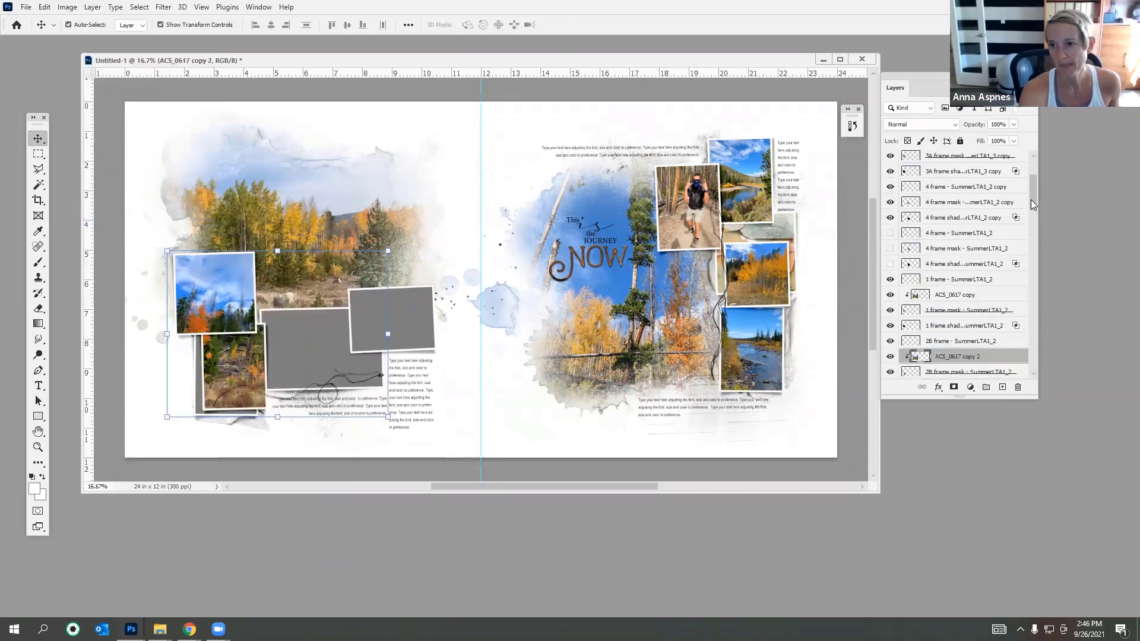
Step: Copy the ACS_0617 photo directly above 2A frame mask - SummerLTA1_2 and clip it to that mask
{"action": "scroll", "coordinate": [968, 223], "scroll_direction": "down", "scroll_amount": 4}
{"action": "left_click_drag", "start_coordinate": [947, 184], "coordinate": [926, 248]}
{"action": "left_click", "coordinate": [94, 7]}
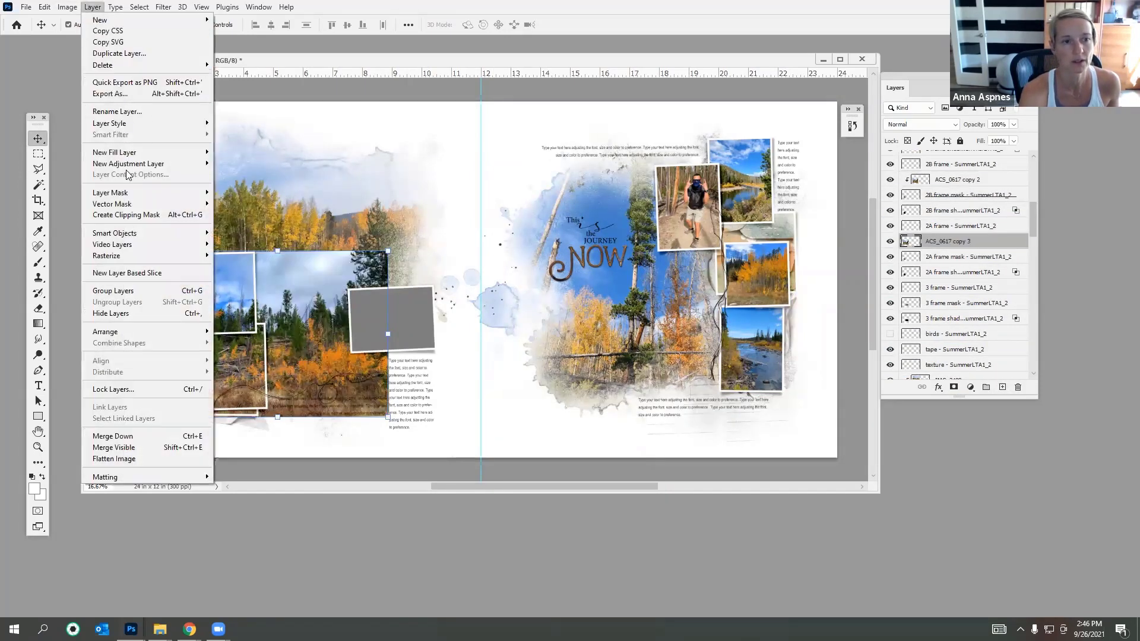
{"action": "left_click", "coordinate": [125, 215]}
Step: Duplicate the ACS_0617 photo once more, place the copy above 3 frame mask - SummerLTA1_2 and clip it to that mask
{"action": "left_click_drag", "start_coordinate": [928, 243], "coordinate": [1003, 387]}
{"action": "left_click", "coordinate": [303, 331]}
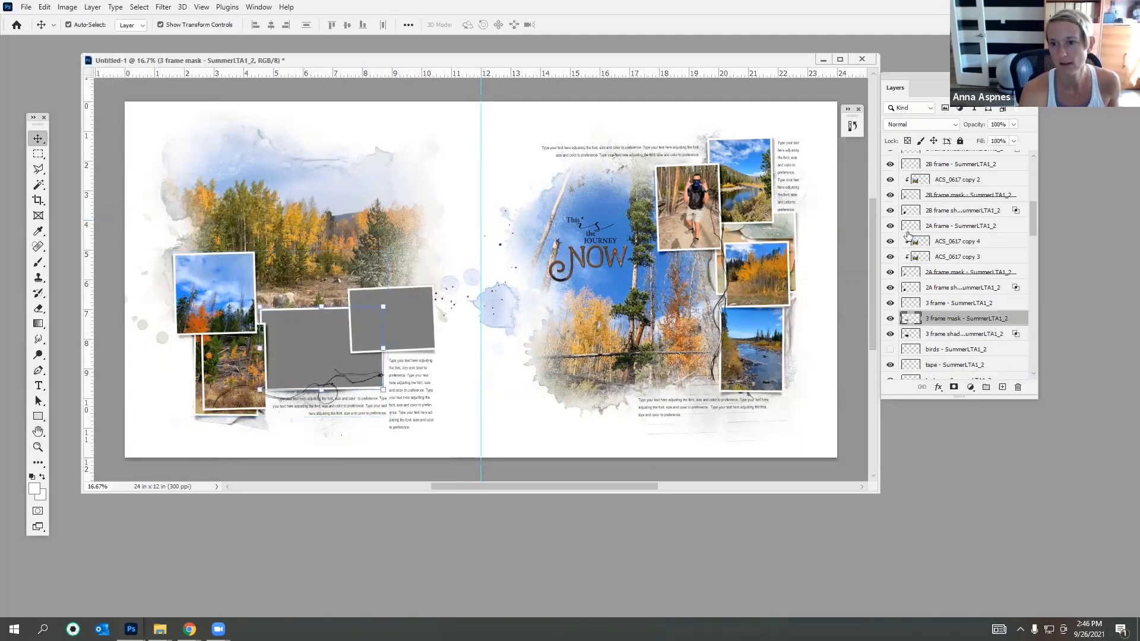
{"action": "left_click_drag", "start_coordinate": [924, 243], "coordinate": [945, 310]}
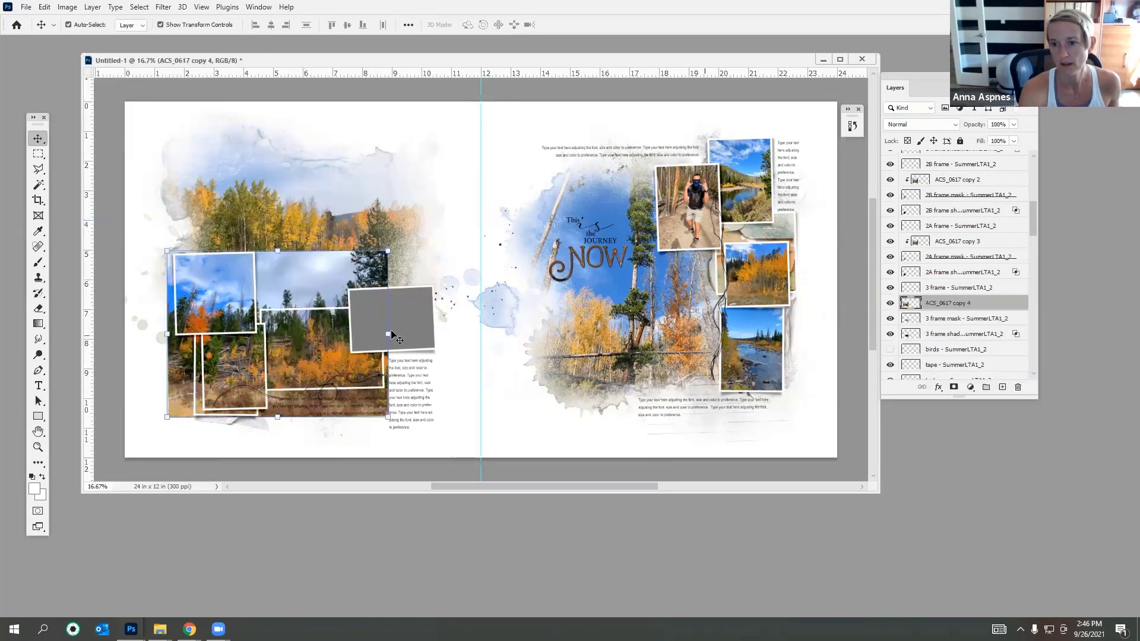
{"action": "left_click", "coordinate": [89, 7]}
{"action": "left_click", "coordinate": [128, 215]}
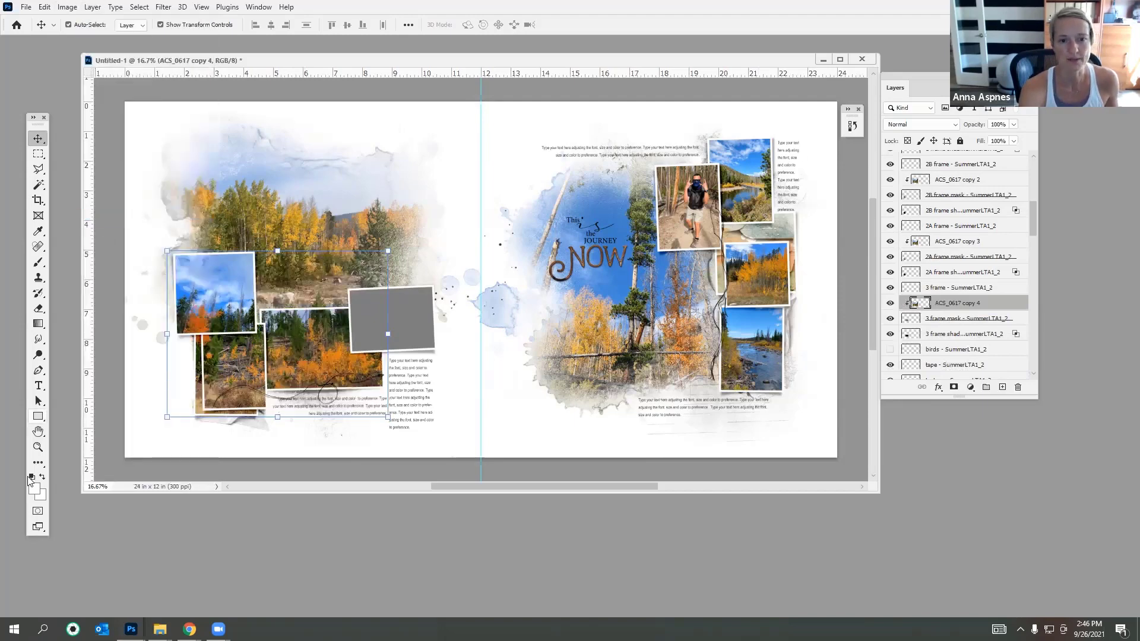
Step: Open the couple selfie ACS_0623 from the Grand County 2020 folder and bring it into the spread above the empty 4 frame mask copy
{"action": "left_click", "coordinate": [412, 314]}
{"action": "mouse_move", "coordinate": [160, 628]}
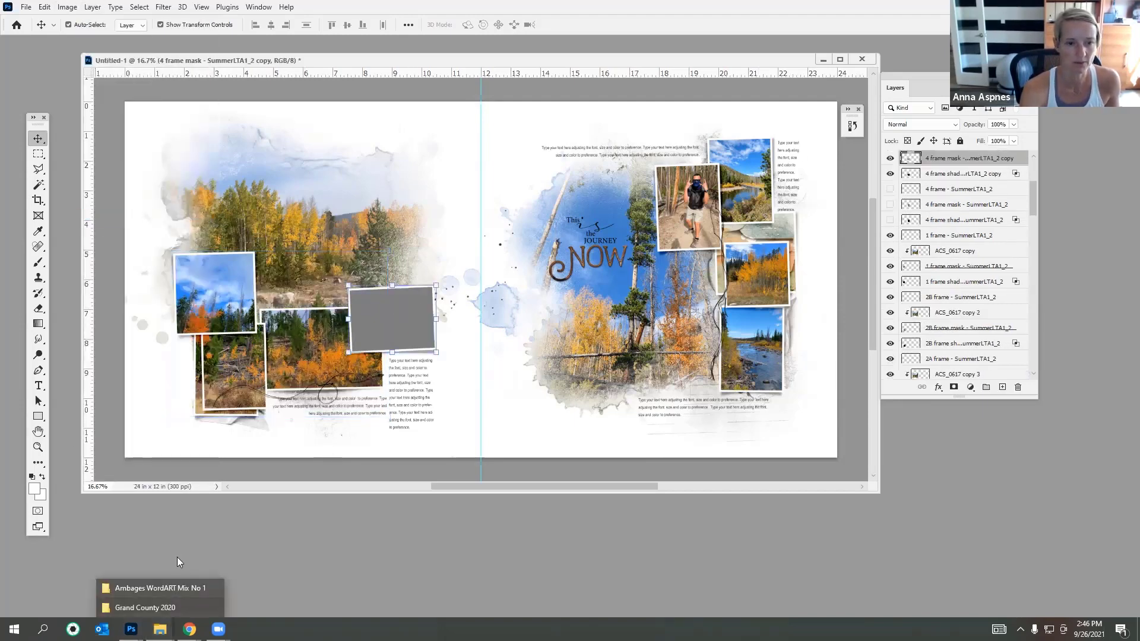
{"action": "left_click", "coordinate": [160, 607]}
{"action": "left_click_drag", "start_coordinate": [357, 303], "coordinate": [76, 160]}
{"action": "left_click_drag", "start_coordinate": [297, 379], "coordinate": [433, 125]}
{"action": "left_click_drag", "start_coordinate": [443, 204], "coordinate": [424, 298]}
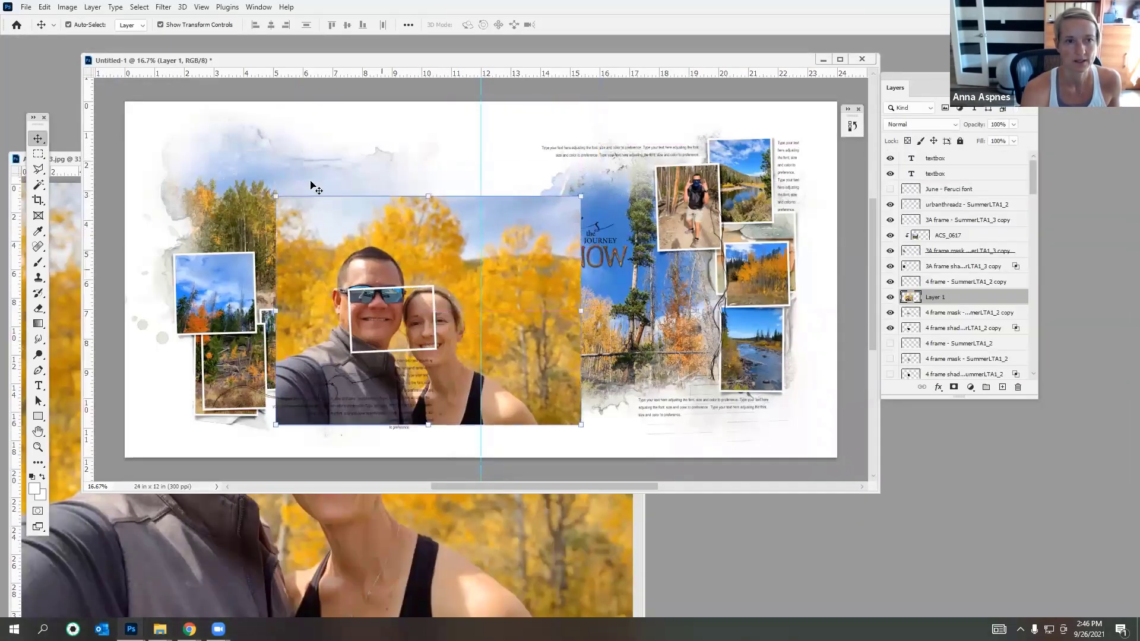
Step: Clip the couple selfie to the 4 frame mask copy and scale it down so both faces fit the frame
{"action": "left_click", "coordinate": [92, 7]}
{"action": "left_click", "coordinate": [119, 215]}
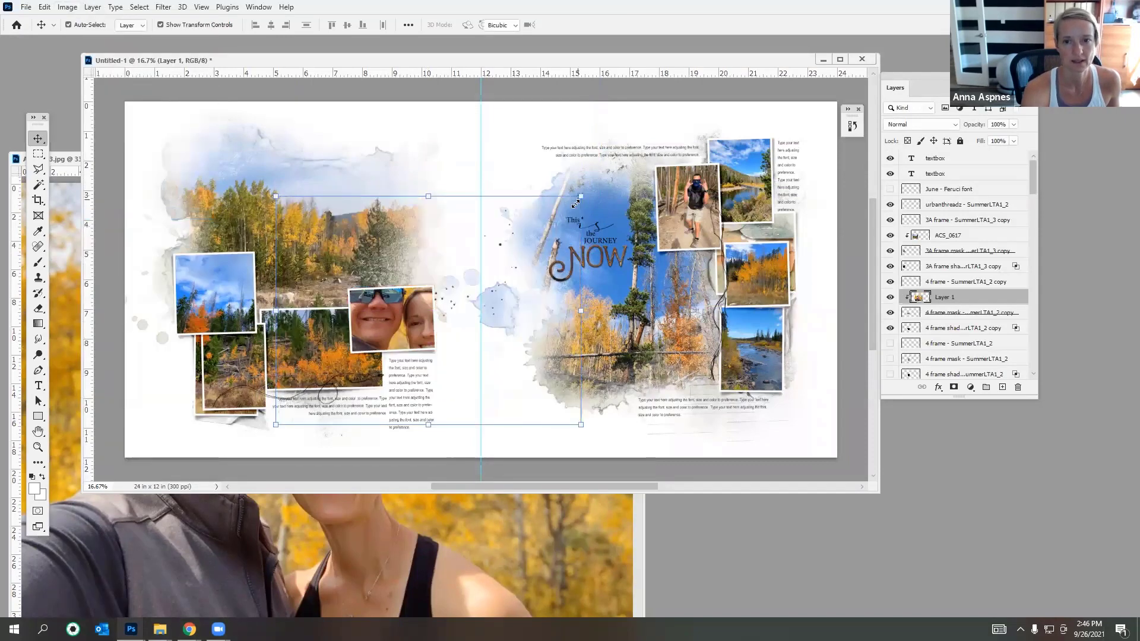
{"action": "left_click_drag", "start_coordinate": [575, 204], "coordinate": [411, 296]}
{"action": "left_click", "coordinate": [590, 24]}
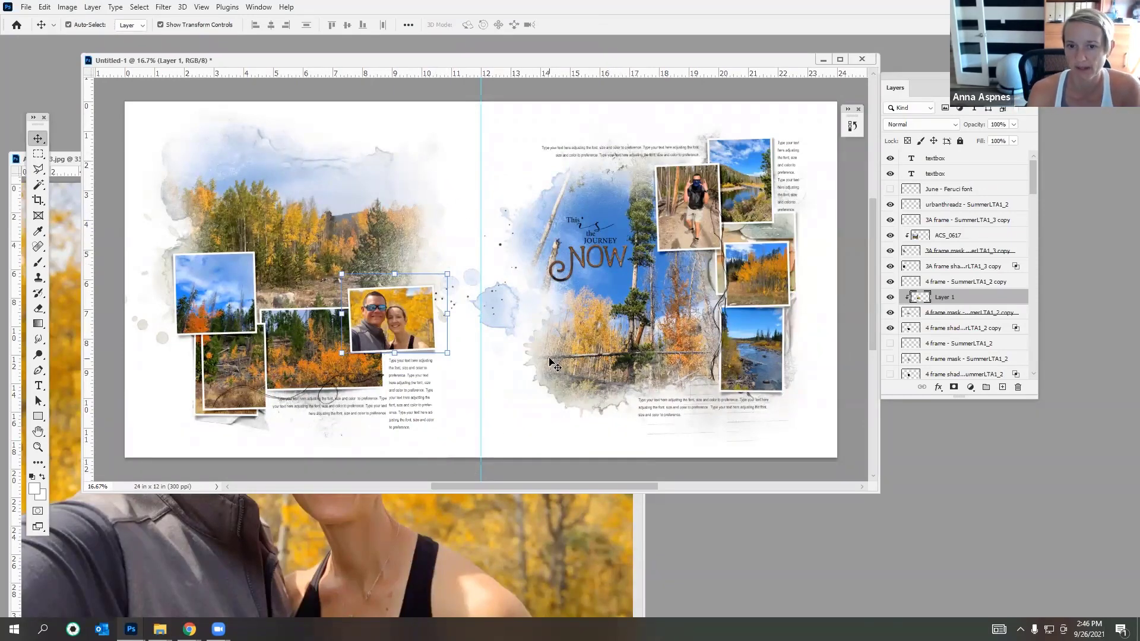
Step: Adjust the blue stain just inside the right page's gutter with Hue/Saturation to hue +170 and saturation -54
{"action": "left_click", "coordinate": [498, 318]}
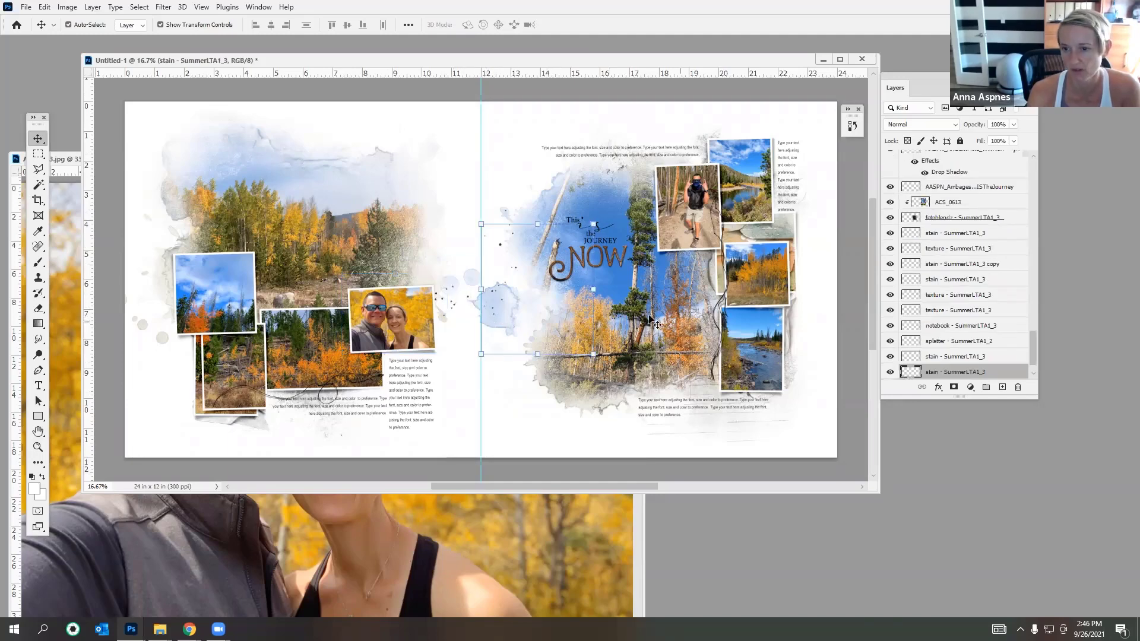
{"action": "left_click", "coordinate": [68, 6]}
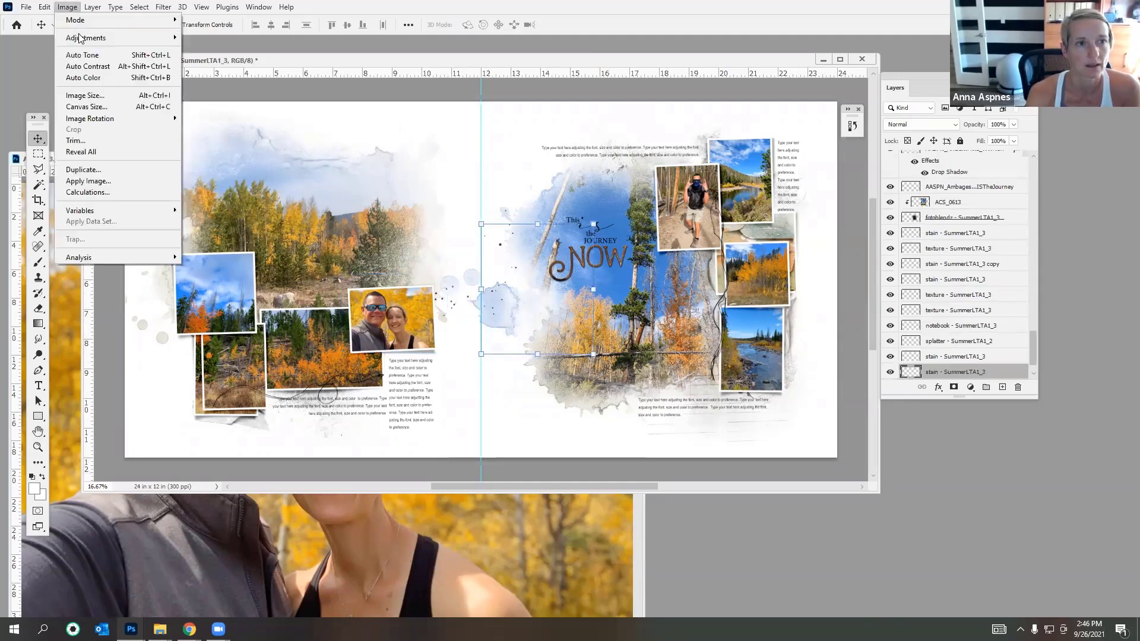
{"action": "mouse_move", "coordinate": [89, 36]}
{"action": "left_click", "coordinate": [238, 104]}
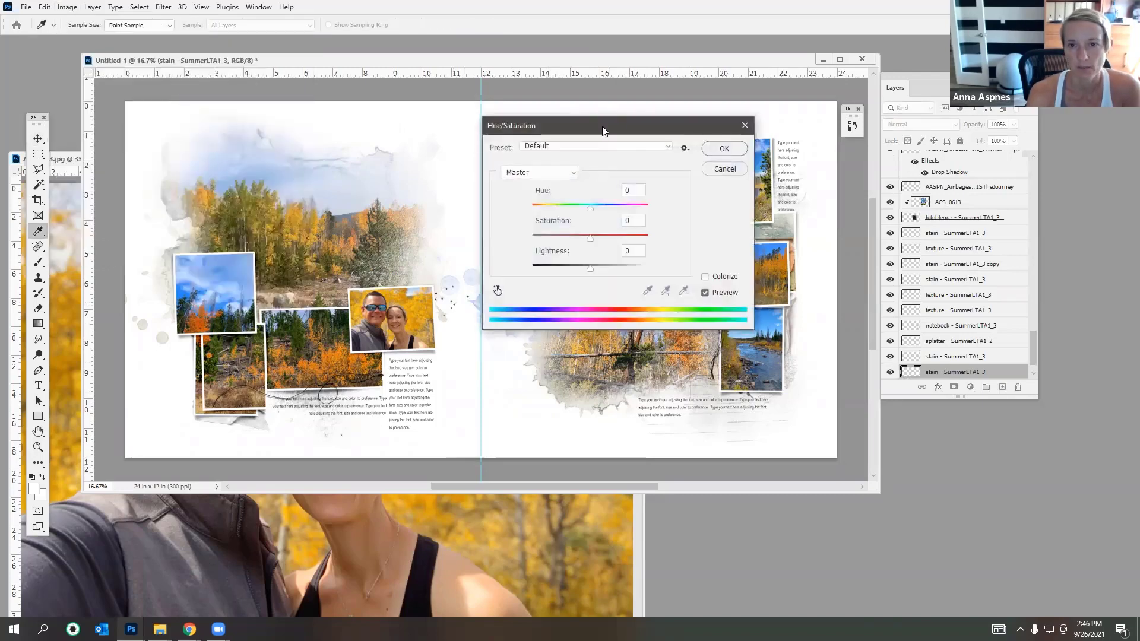
{"action": "mouse_move", "coordinate": [838, 201]}
{"action": "left_mouse_down"}
{"action": "mouse_move", "coordinate": [813, 200]}
{"action": "mouse_move", "coordinate": [829, 200]}
{"action": "left_mouse_up"}
{"action": "left_click_drag", "start_coordinate": [833, 228], "coordinate": [892, 196]}
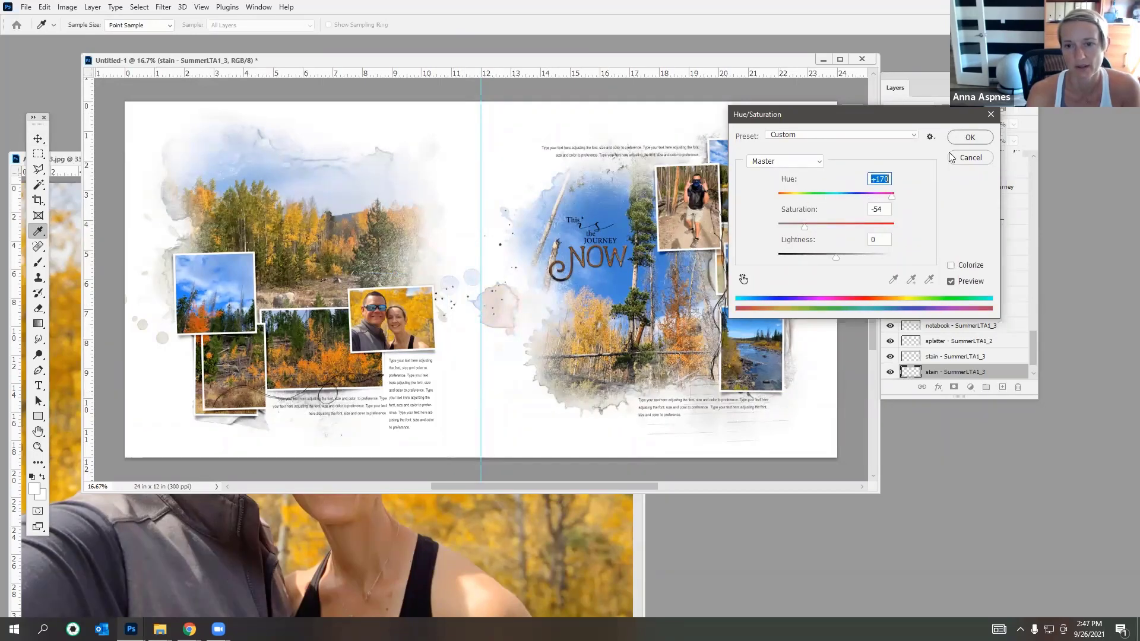
{"action": "left_click", "coordinate": [967, 138]}
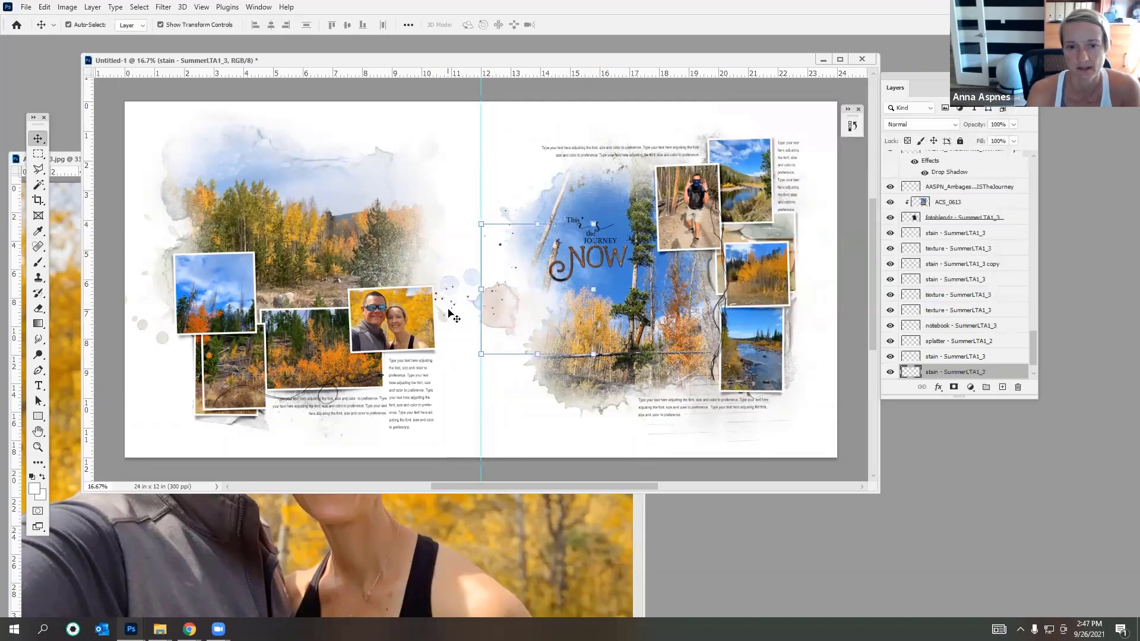
Step: Fill the stain - SummerLTA1_2 layer beside the gutter on the left page with a color, preserving transparency
{"action": "left_click", "coordinate": [473, 308]}
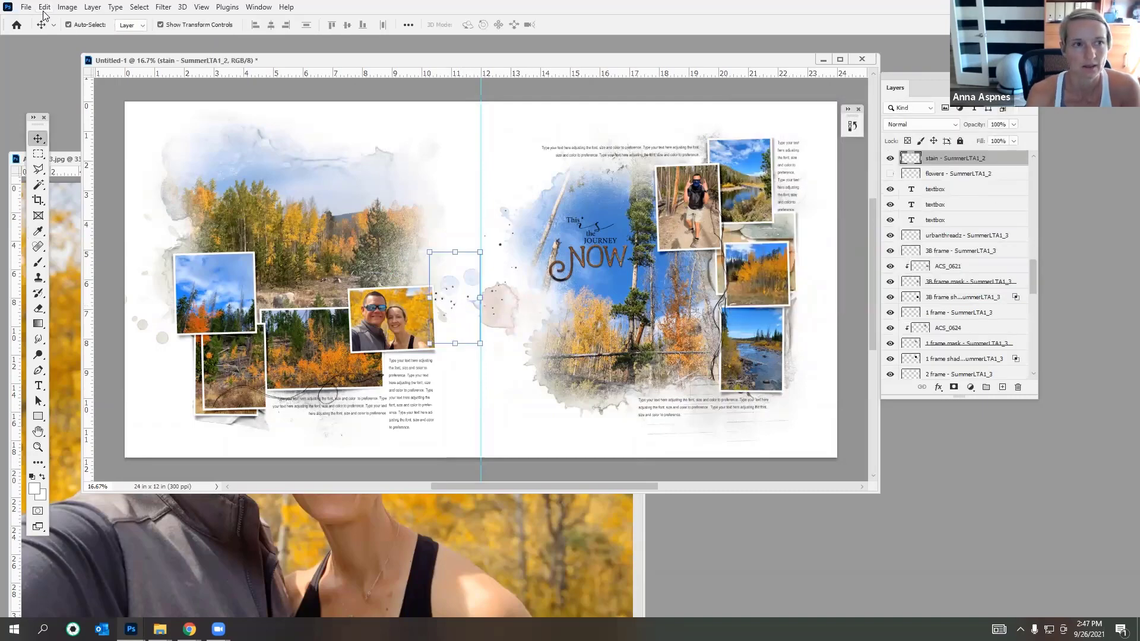
{"action": "left_click", "coordinate": [45, 7]}
{"action": "left_click", "coordinate": [24, 192]}
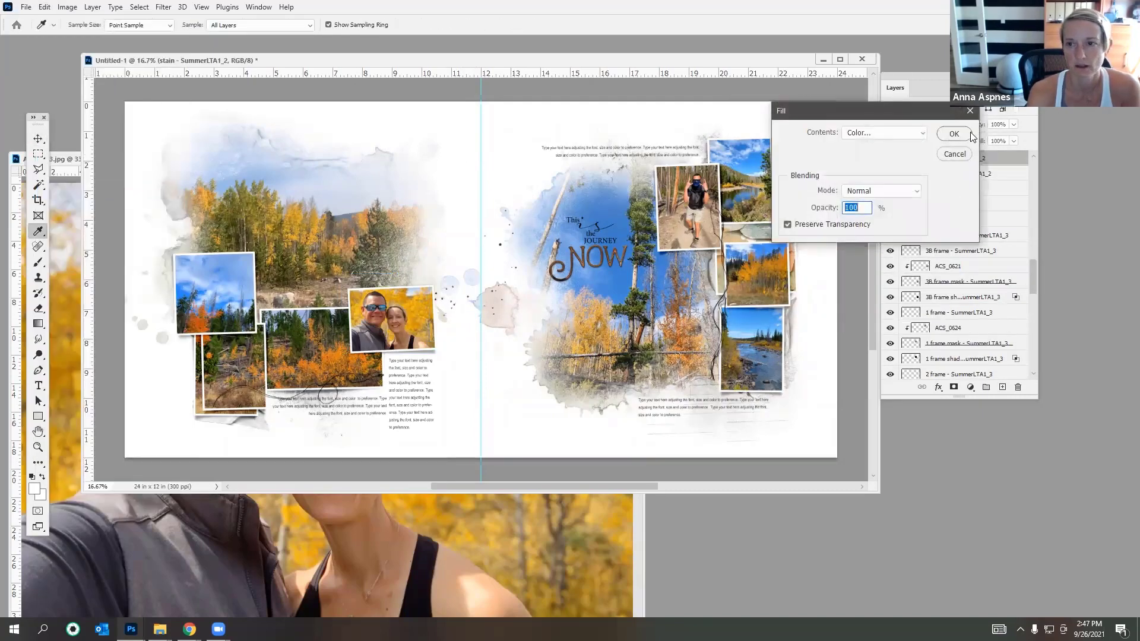
{"action": "left_click", "coordinate": [969, 134]}
Step: Adjust the left page's gutter stain with Hue/Saturation to hue -28 and saturation +29
{"action": "left_click", "coordinate": [67, 8]}
{"action": "mouse_move", "coordinate": [89, 36]}
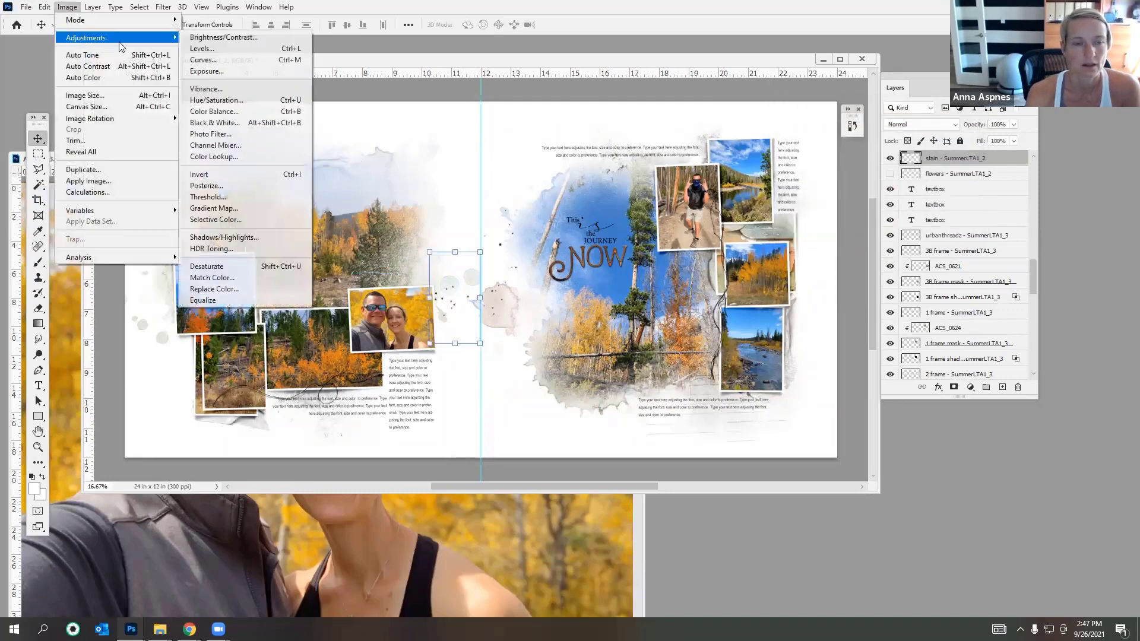
{"action": "left_click", "coordinate": [238, 100]}
{"action": "left_click_drag", "start_coordinate": [836, 197], "coordinate": [851, 232]}
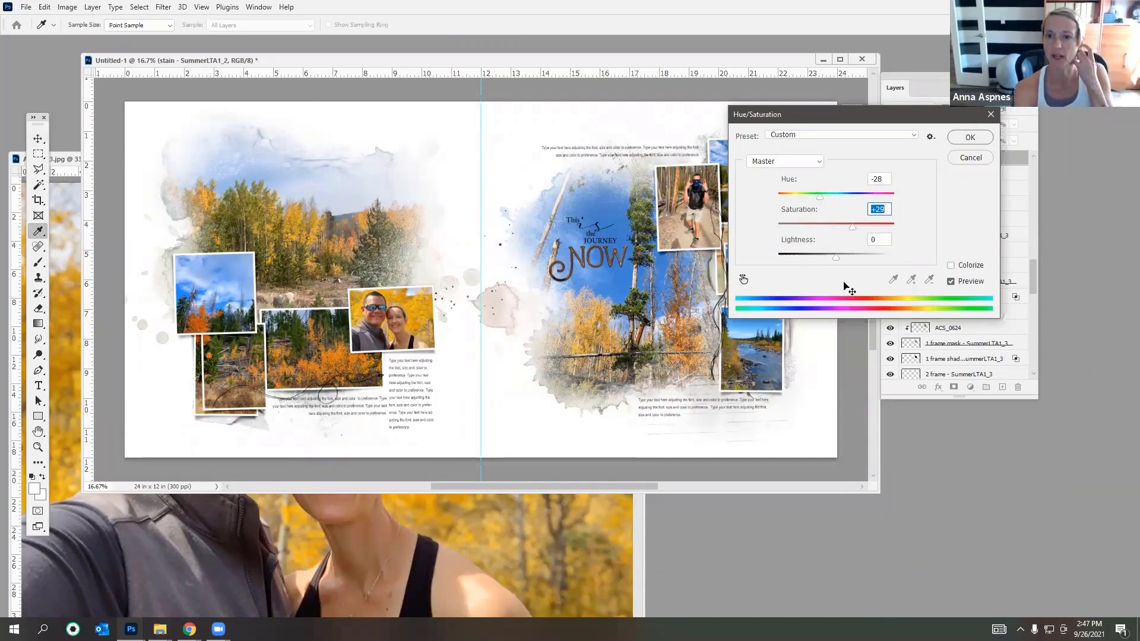
{"action": "key", "text": "Return"}
Step: Hide the stains on both sides of the gutter and the two placeholder text boxes along the right page's upper edge and corner
{"action": "left_click", "coordinate": [503, 324]}
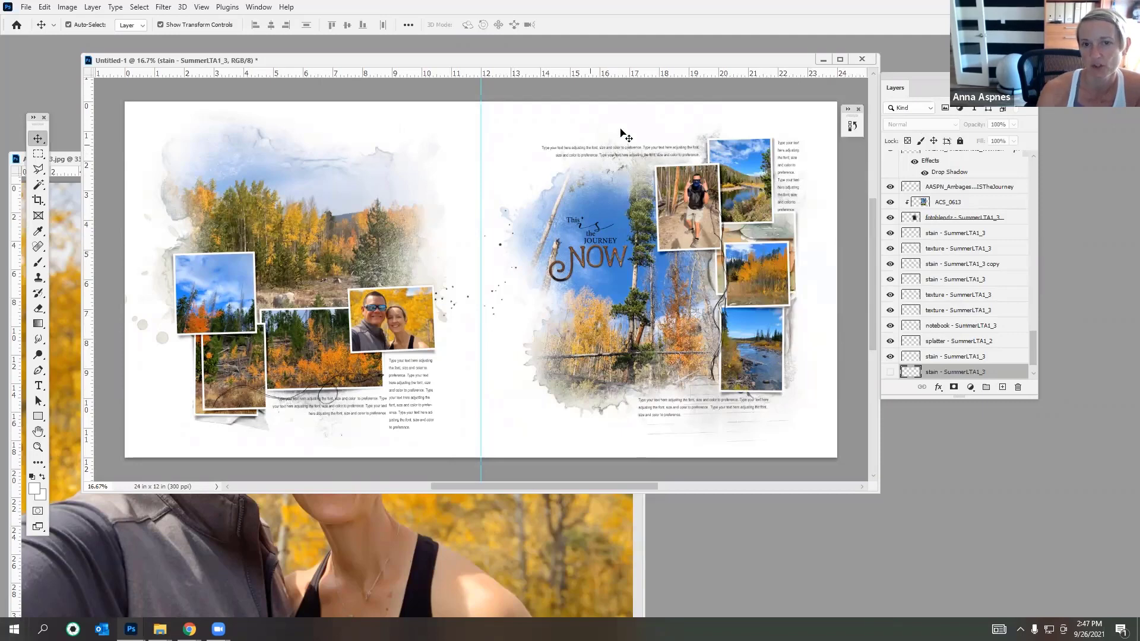
{"action": "mouse_move", "coordinate": [580, 153]}
{"action": "left_mouse_down"}
{"action": "mouse_move", "coordinate": [561, 146]}
{"action": "mouse_move", "coordinate": [577, 146]}
{"action": "left_mouse_up"}
{"action": "left_click", "coordinate": [891, 159]}
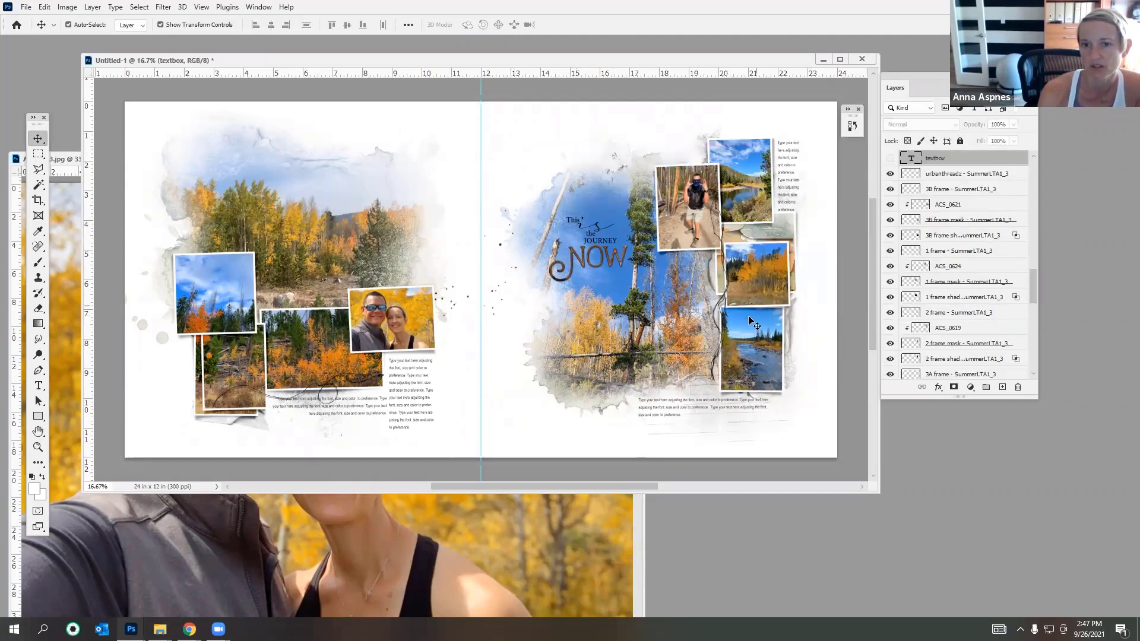
{"action": "left_click", "coordinate": [790, 172]}
{"action": "left_click", "coordinate": [890, 159]}
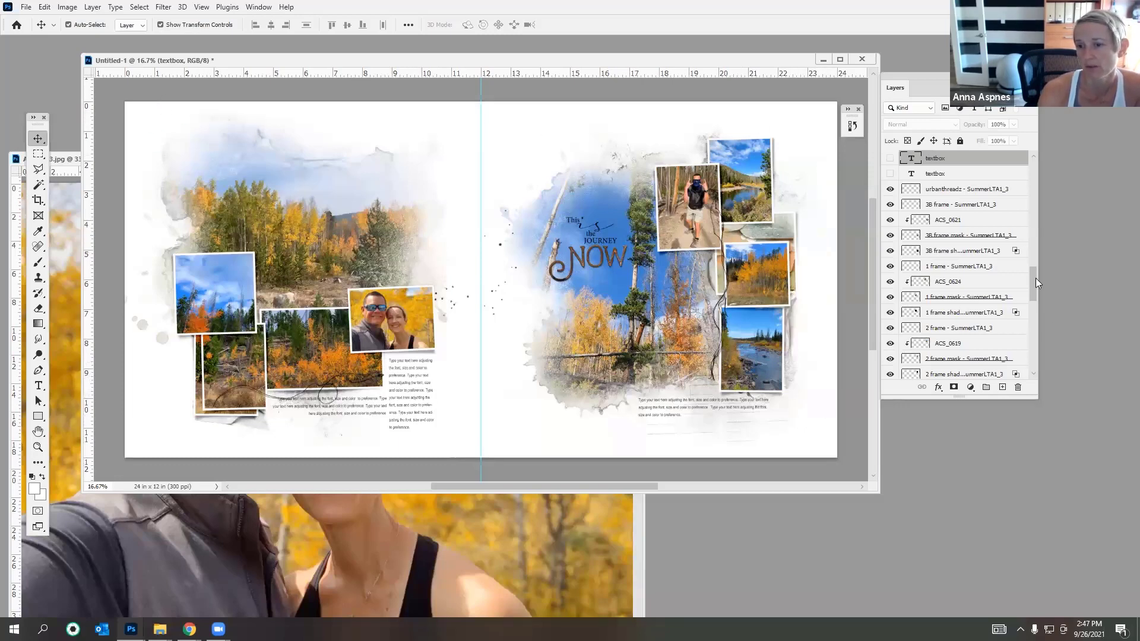
Step: Select the spread's Background layer at the base of the layer stack and close the couple's photo document behind the spread
{"action": "left_click_drag", "start_coordinate": [1036, 281], "coordinate": [1043, 384]}
{"action": "left_click", "coordinate": [947, 374]}
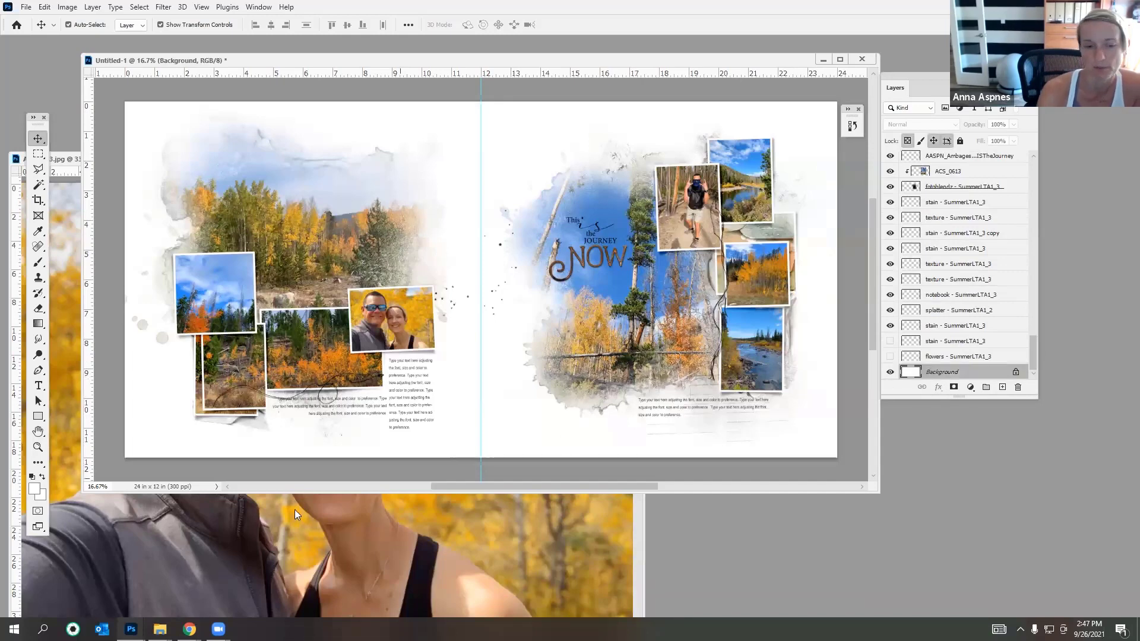
{"action": "left_click", "coordinate": [239, 547]}
{"action": "left_click", "coordinate": [627, 158]}
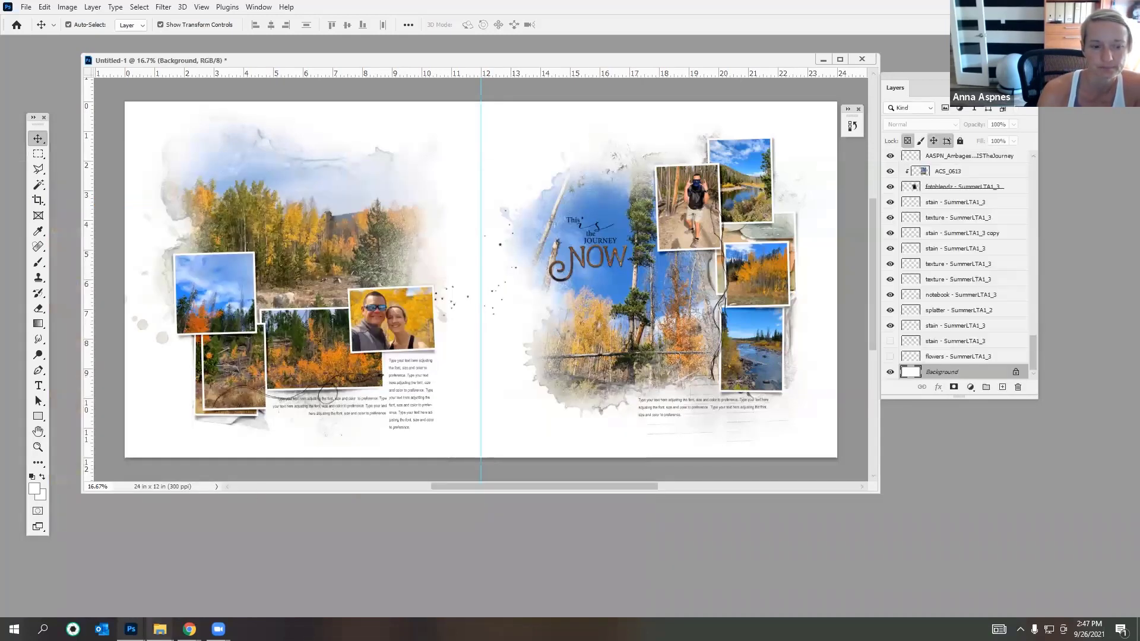
Step: Switch to File Explorer and open the Paperie folder of ArtPlay Palette Ambages A inside the Ambages release folder
{"action": "mouse_move", "coordinate": [160, 628]}
{"action": "left_click", "coordinate": [150, 588]}
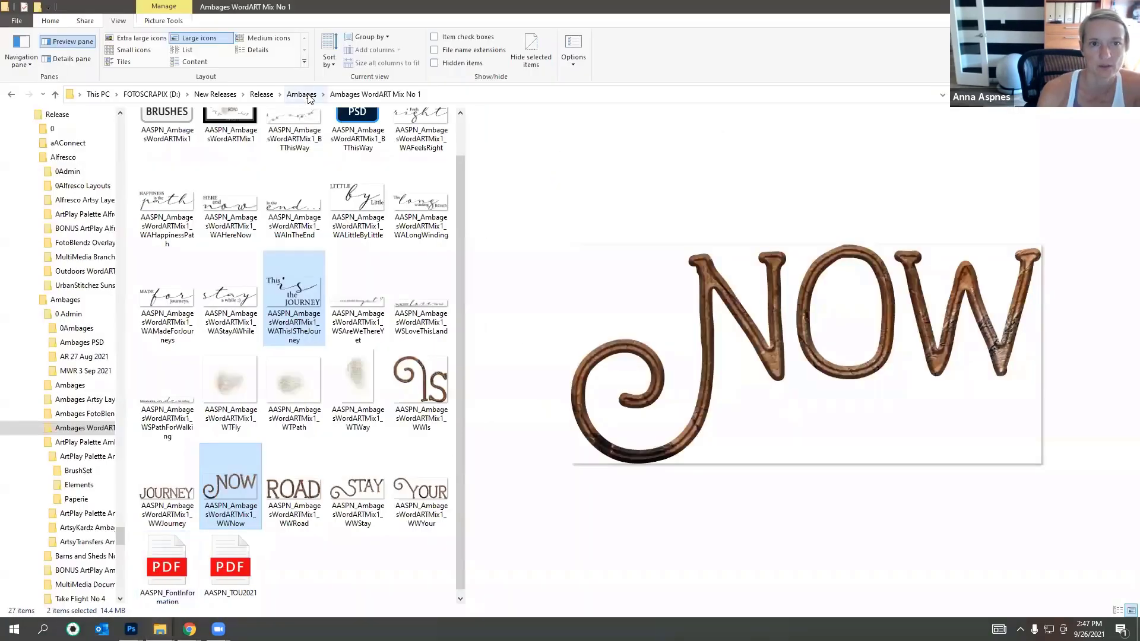
{"action": "left_click", "coordinate": [302, 95]}
{"action": "double_click", "coordinate": [300, 154]}
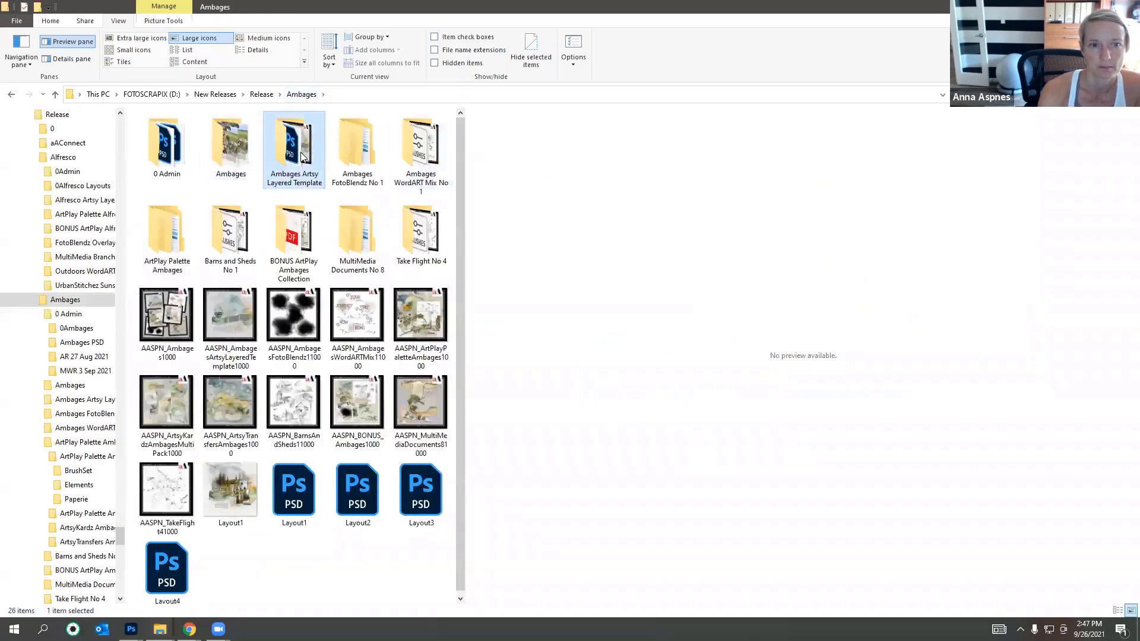
{"action": "left_click", "coordinate": [303, 95]}
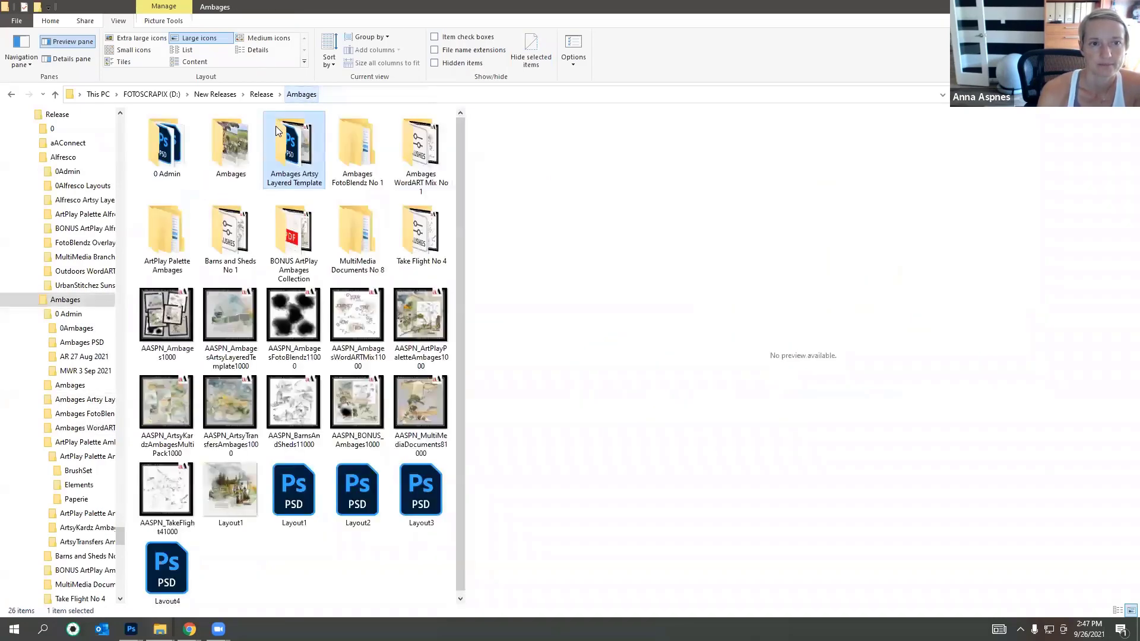
{"action": "double_click", "coordinate": [168, 234]}
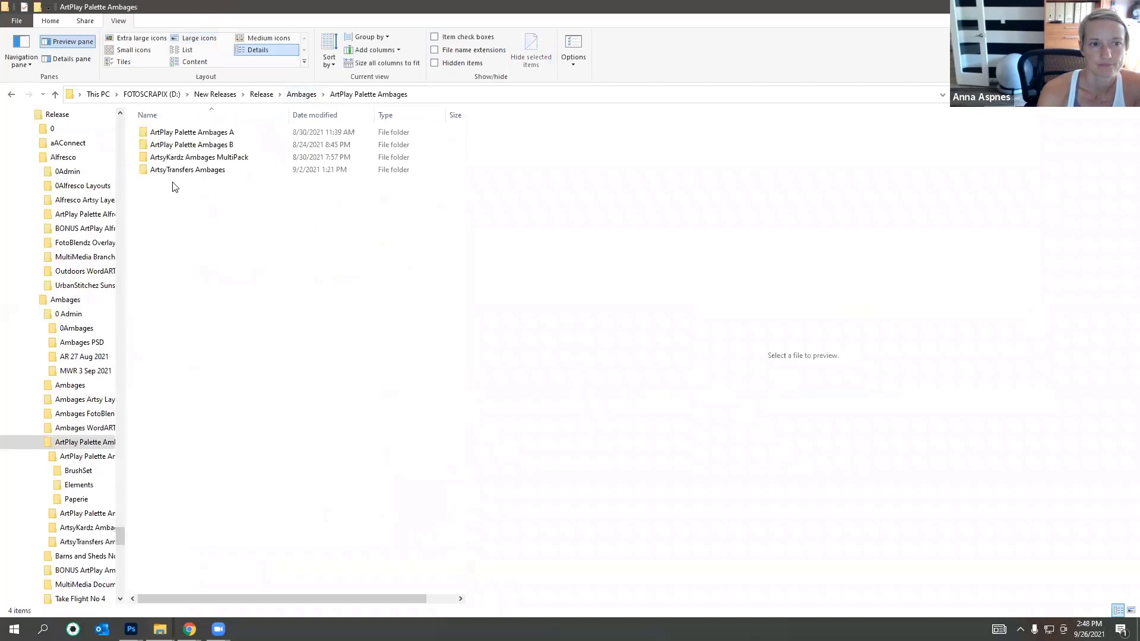
{"action": "double_click", "coordinate": [190, 133]}
{"action": "double_click", "coordinate": [238, 352]}
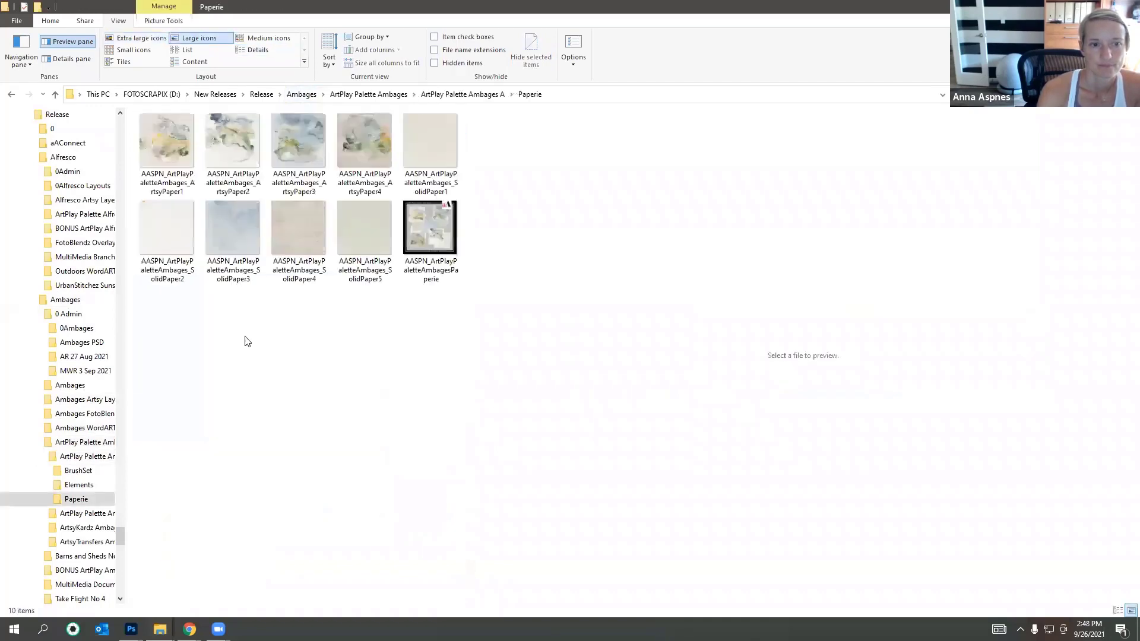
Step: Preview the Ambages papers SolidPaper3, SolidPaper4, SolidPaper1 and ArtsyPaper4 to compare them as backgrounds
{"action": "left_click", "coordinate": [237, 225]}
{"action": "left_click", "coordinate": [313, 234]}
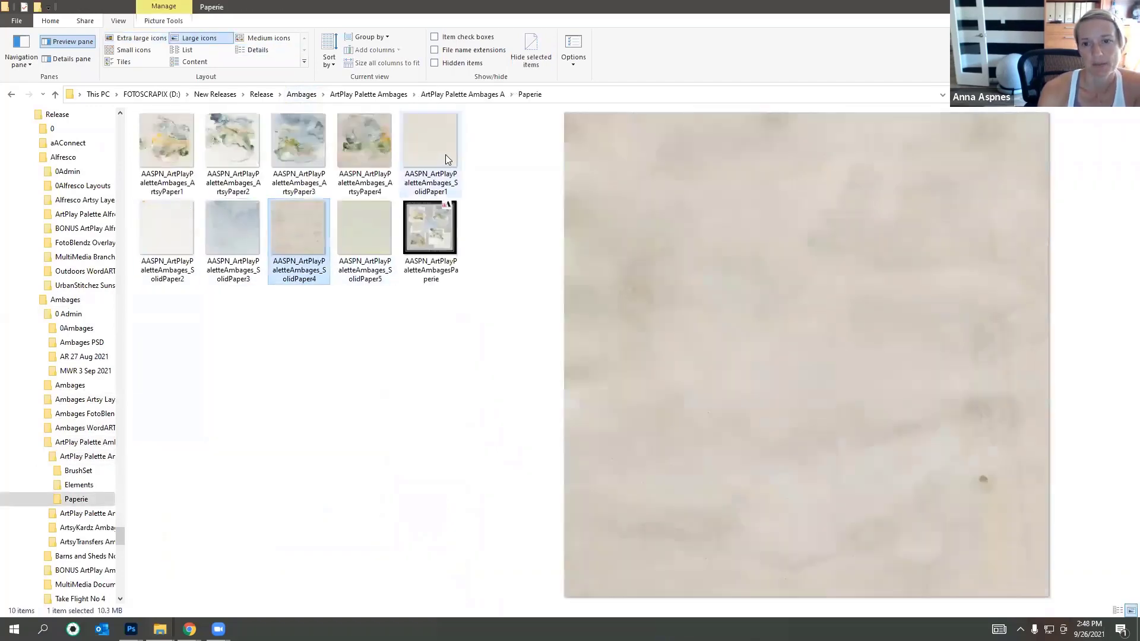
{"action": "left_click", "coordinate": [444, 155]}
{"action": "left_click", "coordinate": [356, 148]}
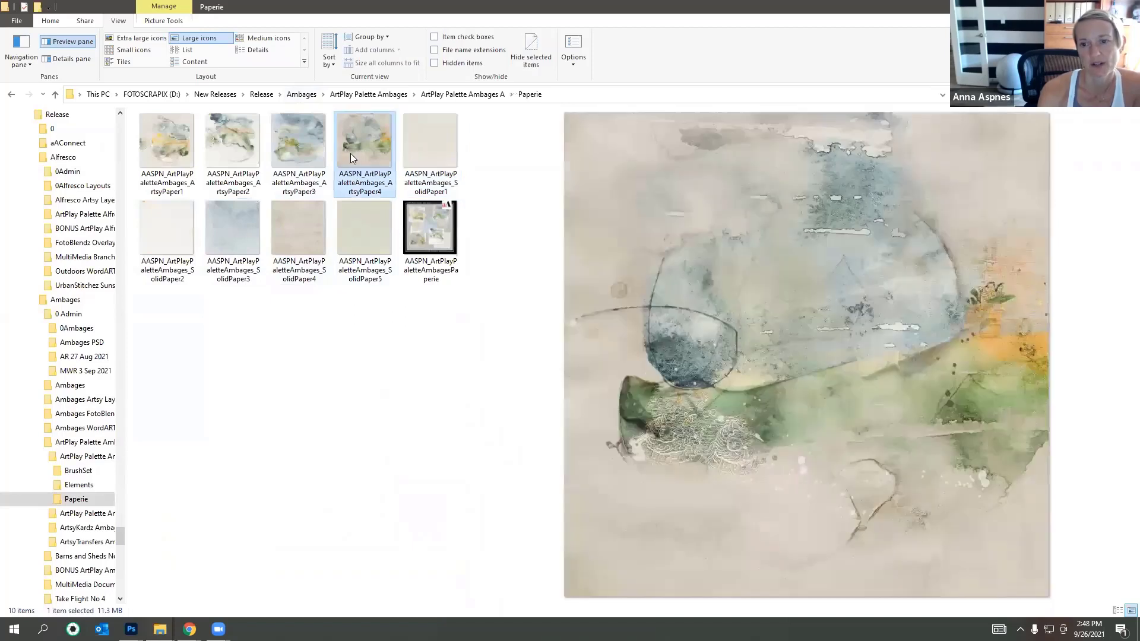
Step: Place AASPN_ArtPlayPaletteAmbages_SolidPaper1 into the Photoshop spread directly above the Background layer
{"action": "left_click", "coordinate": [410, 153]}
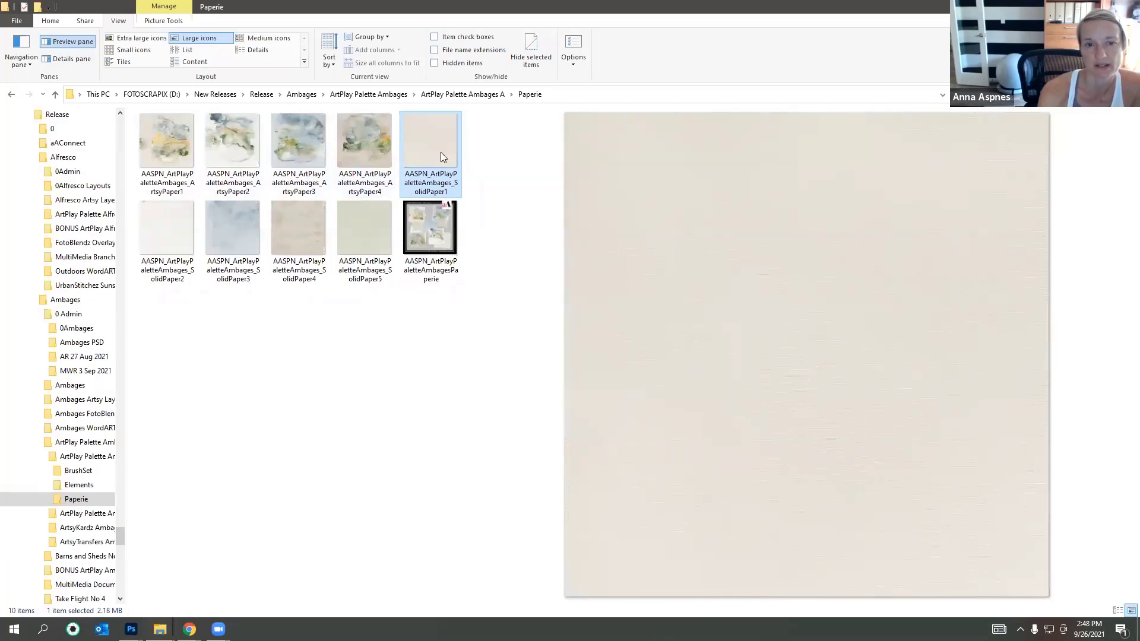
{"action": "left_click_drag", "start_coordinate": [441, 152], "coordinate": [437, 168]}
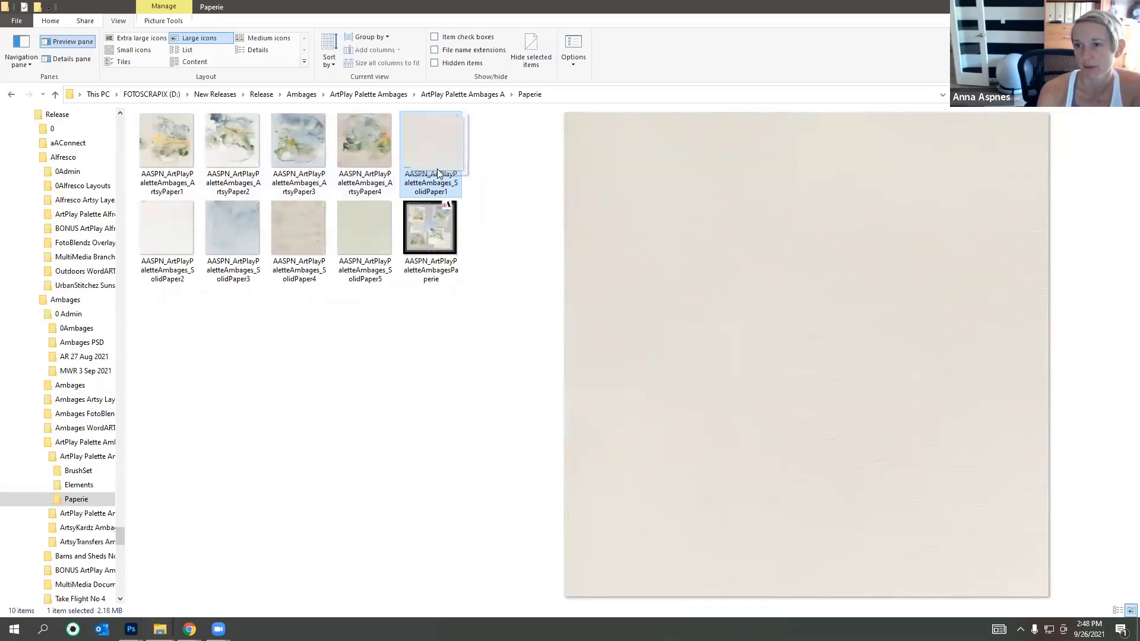
{"action": "left_click_drag", "start_coordinate": [437, 168], "coordinate": [438, 163]}
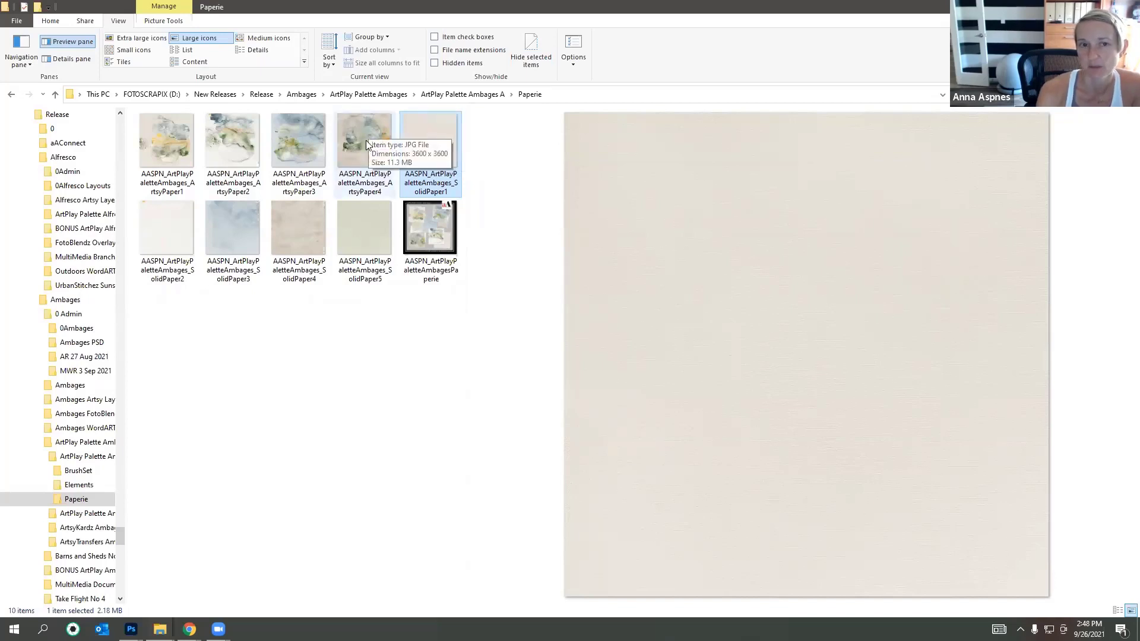
{"action": "left_click_drag", "start_coordinate": [451, 148], "coordinate": [258, 353]}
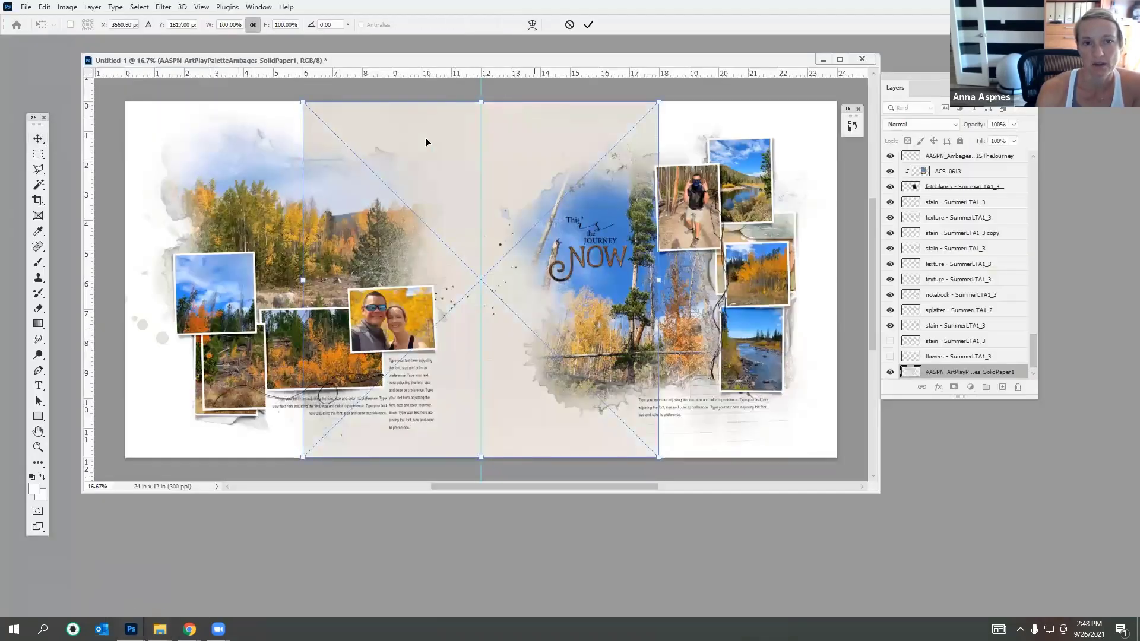
Step: Position the solid paper over the left page of the spread and place a duplicate of it over the right page
{"action": "left_click_drag", "start_coordinate": [425, 142], "coordinate": [356, 117]}
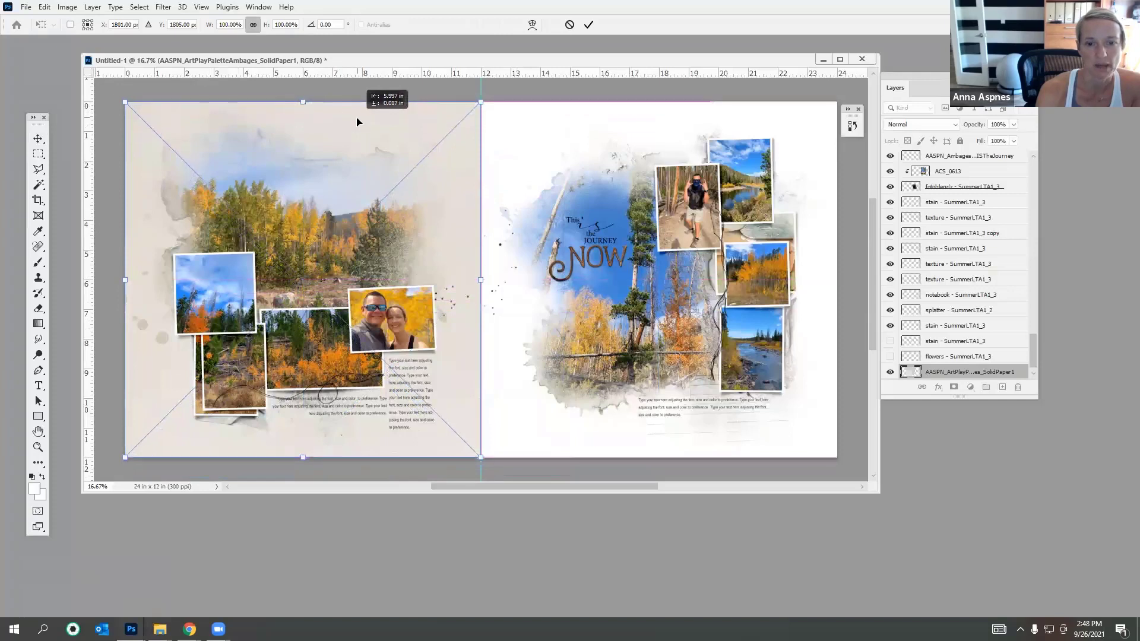
{"action": "left_click", "coordinate": [591, 23]}
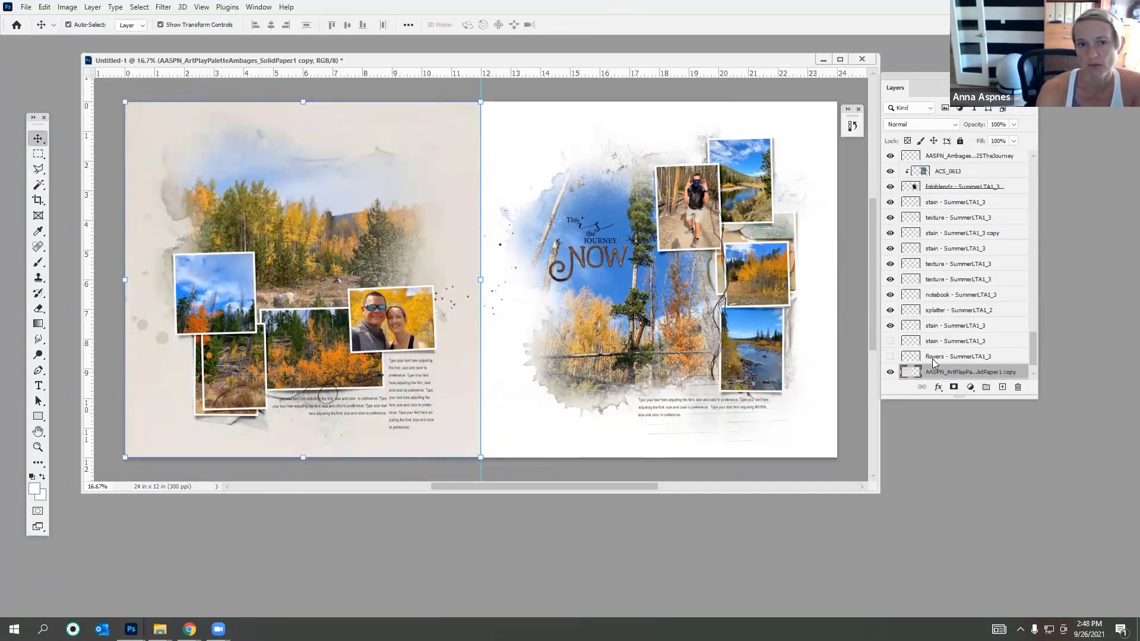
{"action": "left_click_drag", "start_coordinate": [146, 117], "coordinate": [501, 114]}
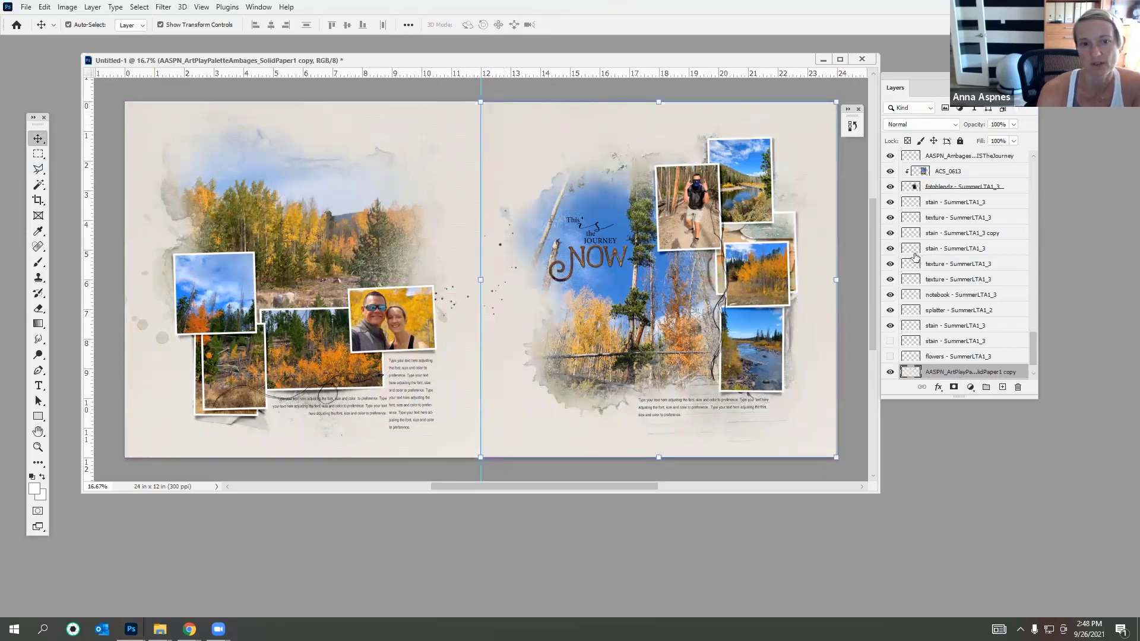
Step: Recolour the right-page paper with Hue/Saturation, setting Hue to +137 and Lightness to +36
{"action": "left_click", "coordinate": [67, 7]}
{"action": "mouse_move", "coordinate": [84, 34]}
{"action": "left_click", "coordinate": [221, 102]}
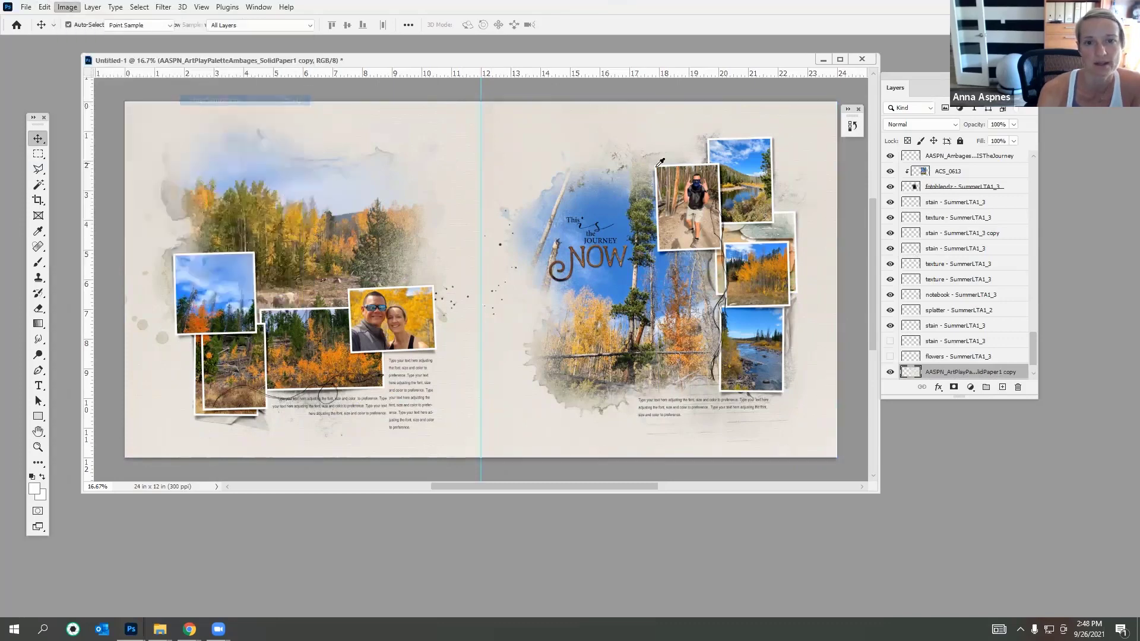
{"action": "left_click_drag", "start_coordinate": [836, 197], "coordinate": [882, 201]}
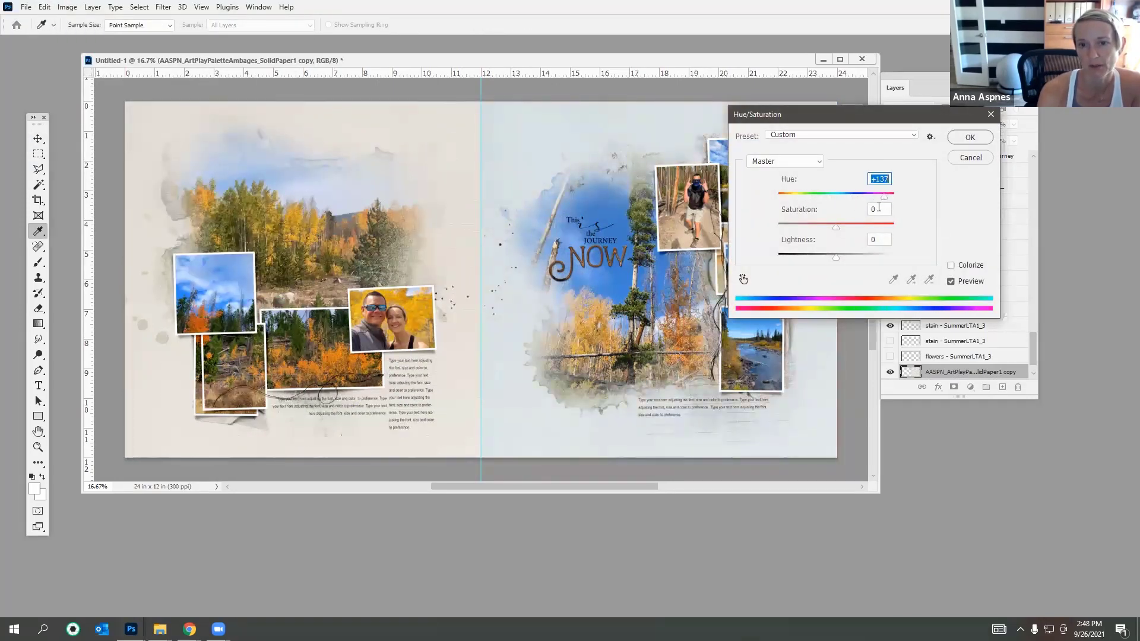
{"action": "left_click_drag", "start_coordinate": [832, 256], "coordinate": [857, 260]}
{"action": "left_click", "coordinate": [977, 138]}
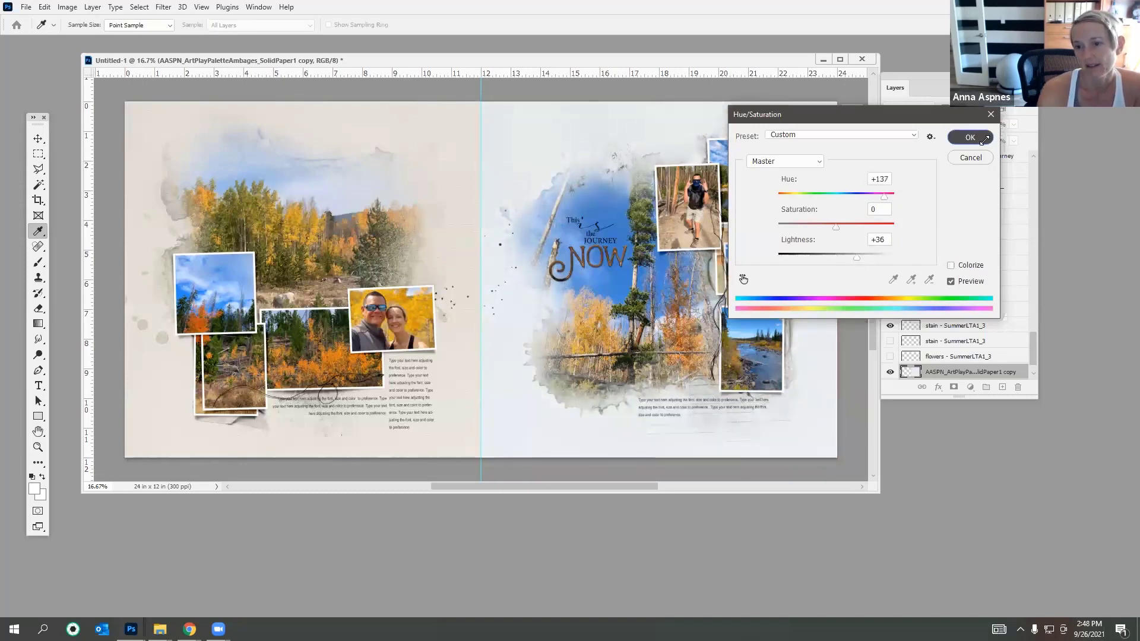
Step: Hide both solid paper layers and add a new blank layer directly above them
{"action": "scroll", "coordinate": [967, 365], "scroll_direction": "down", "scroll_amount": 2}
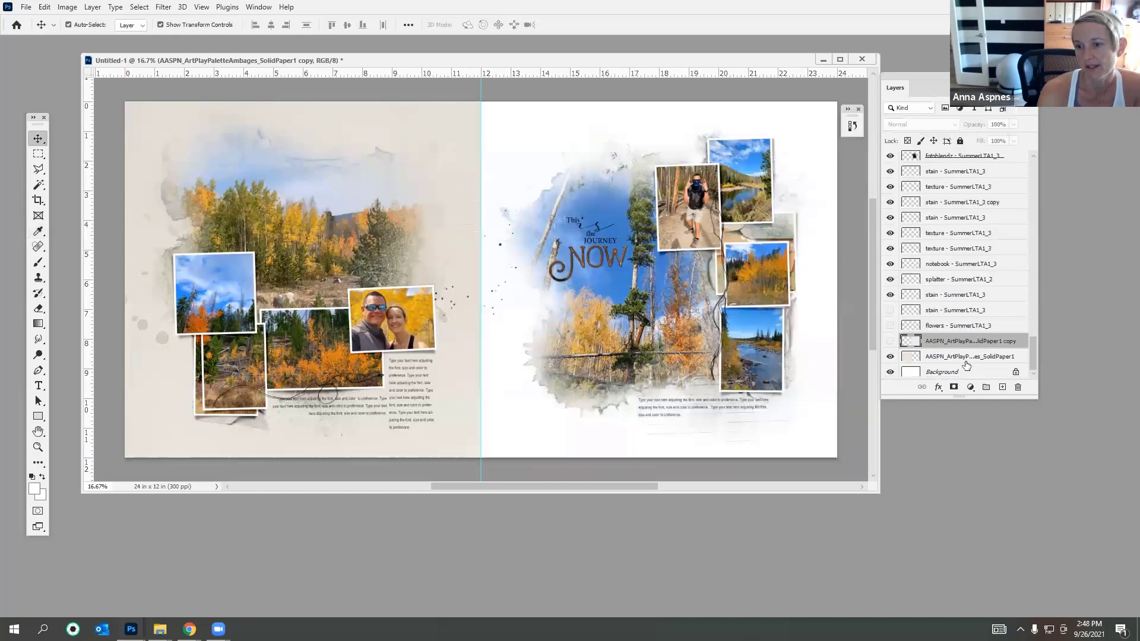
{"action": "left_click", "coordinate": [891, 356]}
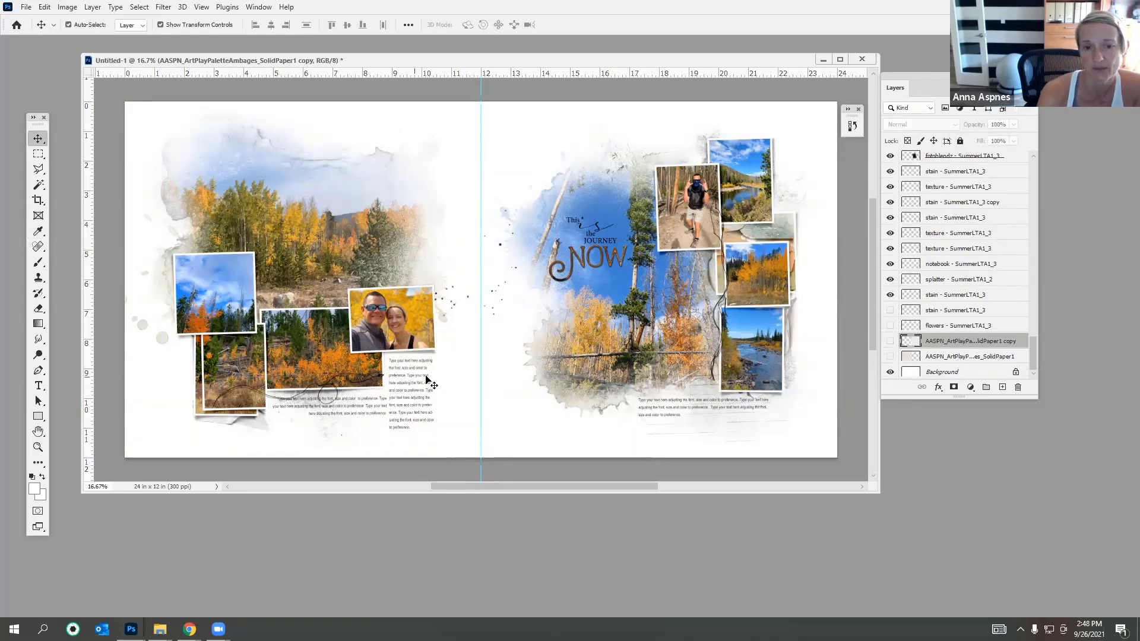
{"action": "left_click", "coordinate": [1003, 389]}
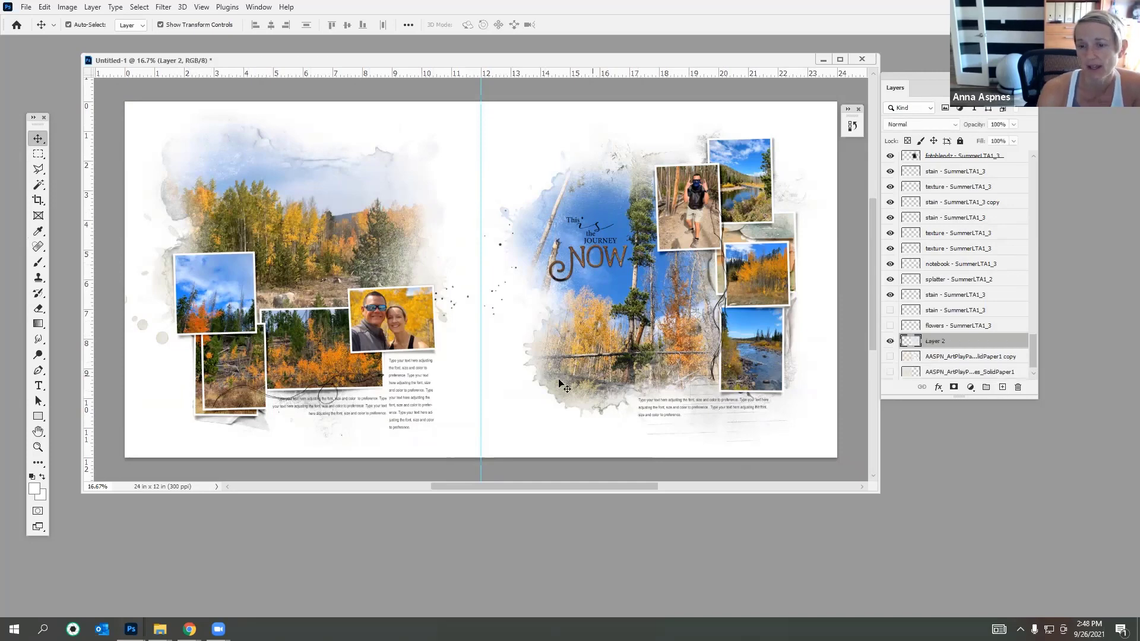
Step: Switch to File Explorer and open the Take Flight No 4 folder inside the Ambages folder
{"action": "mouse_move", "coordinate": [157, 629]}
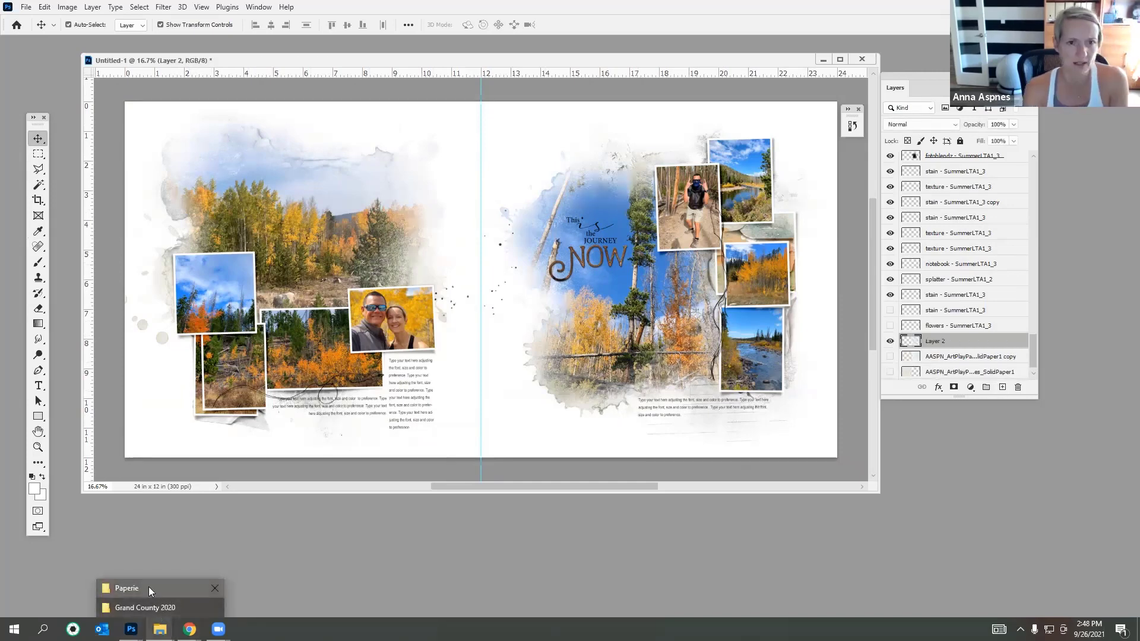
{"action": "left_click", "coordinate": [149, 588]}
{"action": "left_click", "coordinate": [368, 96]}
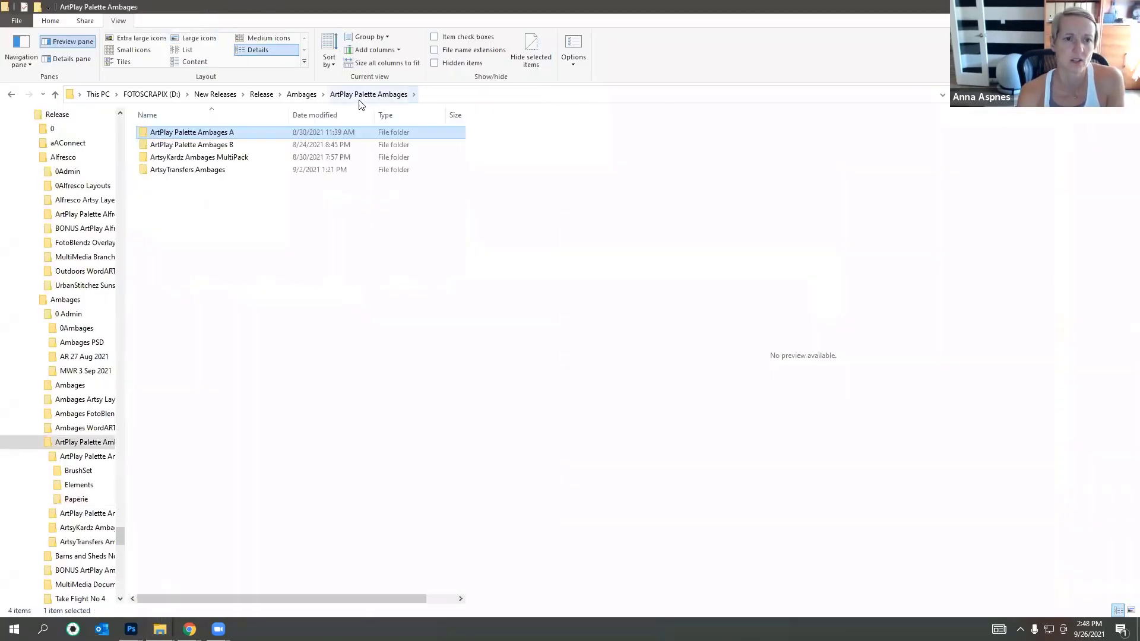
{"action": "left_click", "coordinate": [302, 98]}
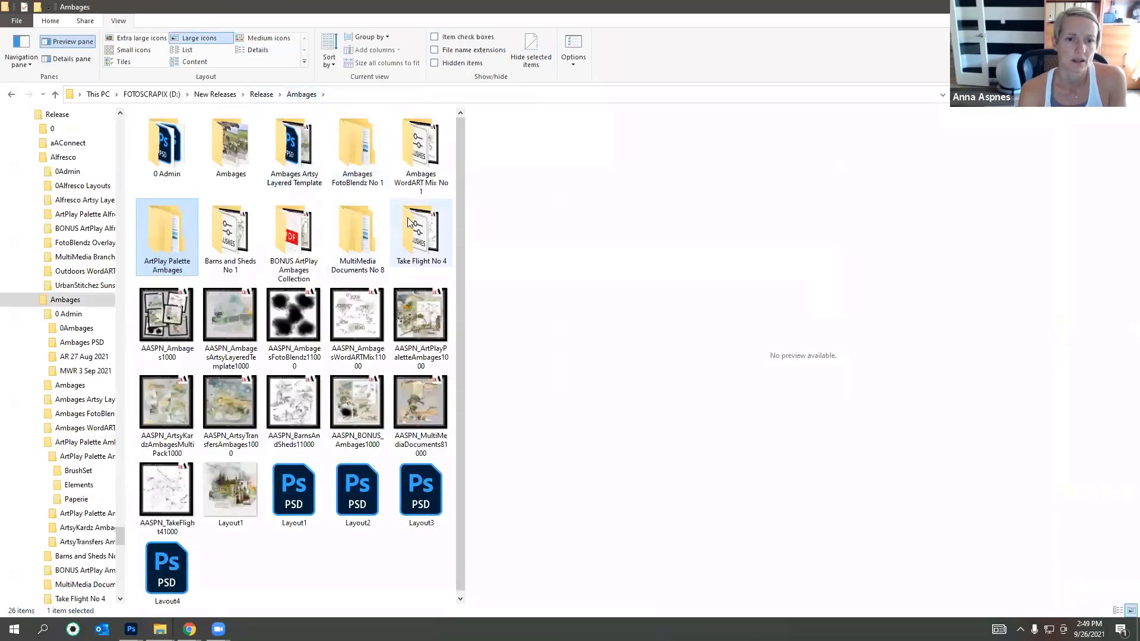
{"action": "double_click", "coordinate": [411, 237]}
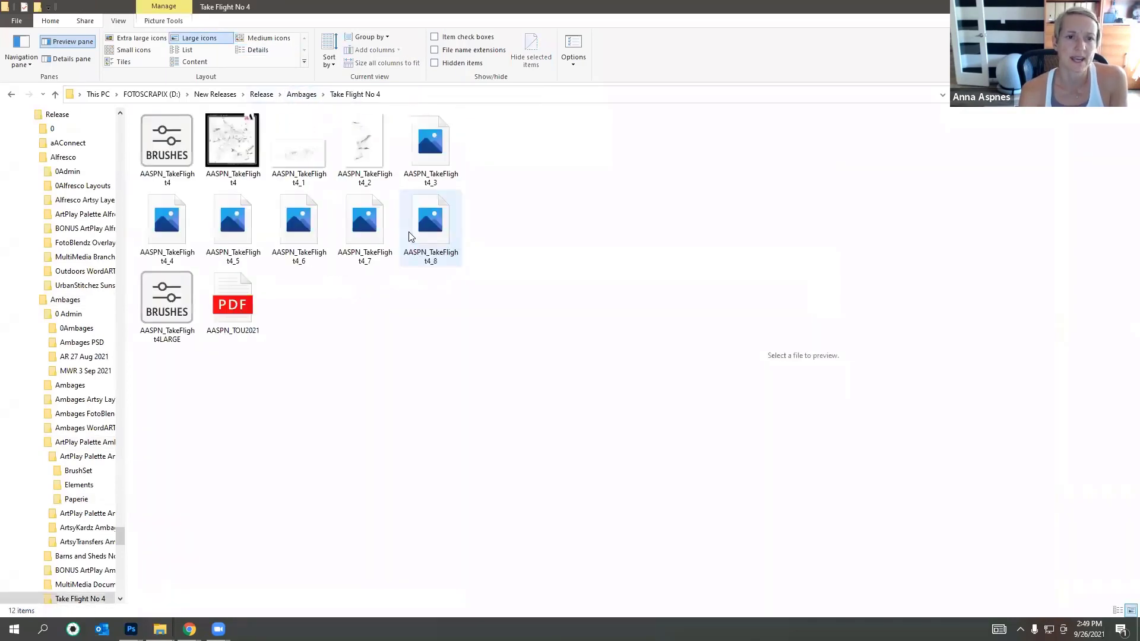
Step: Place the AASPN_TakeFlight4_4 bird image into the Photoshop layout, over the sky of the left-page photo
{"action": "left_click", "coordinate": [365, 151]}
{"action": "left_click", "coordinate": [182, 232]}
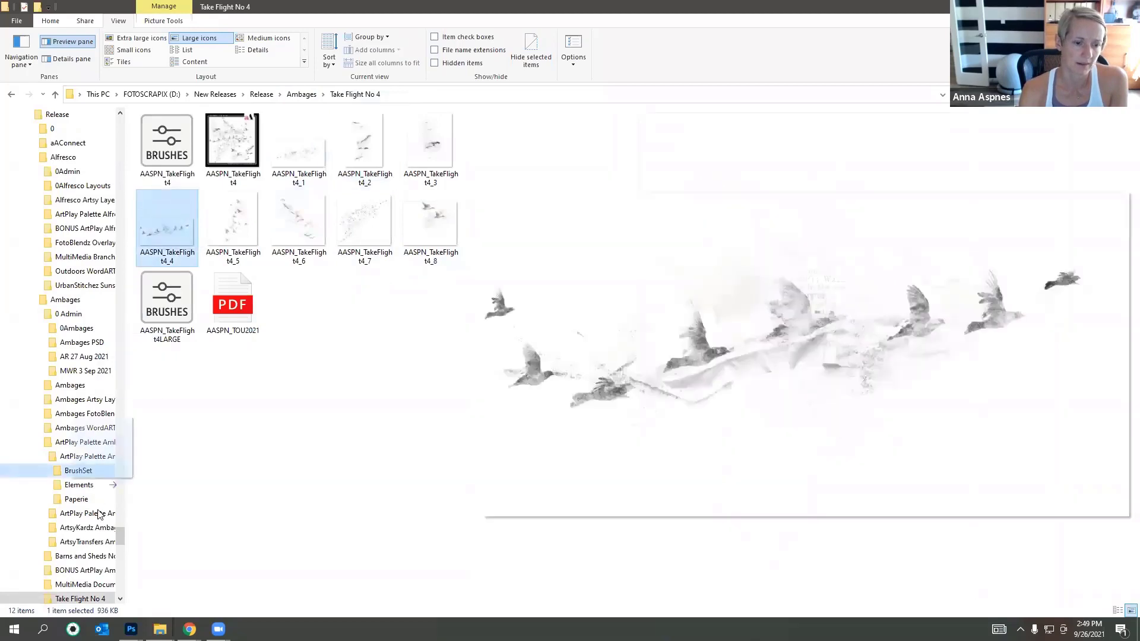
{"action": "mouse_move", "coordinate": [131, 626]}
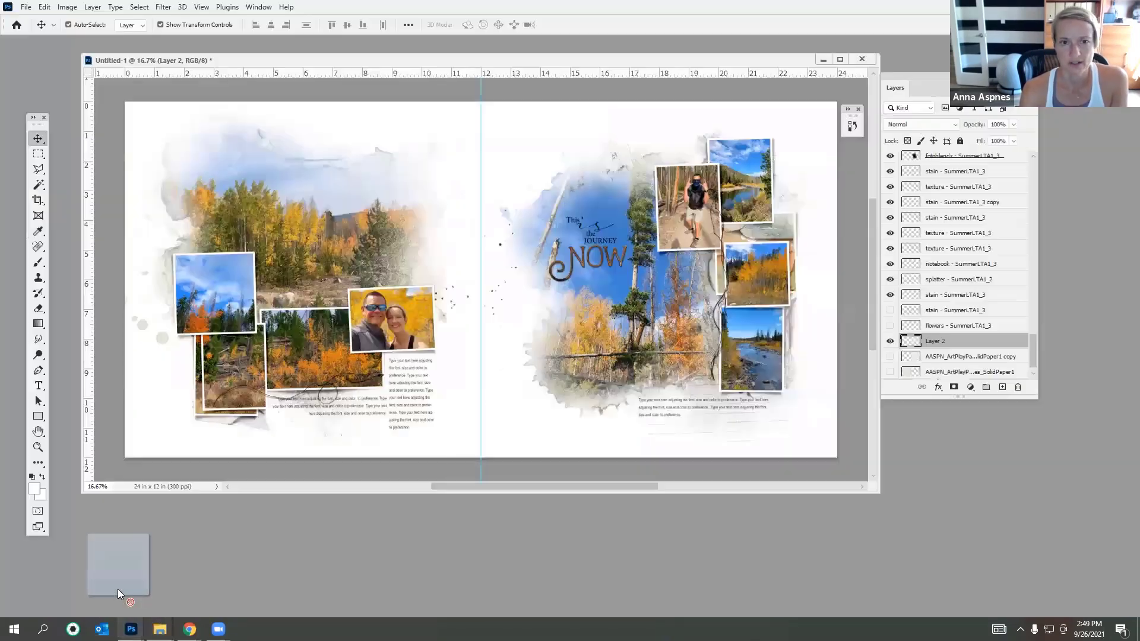
{"action": "left_click", "coordinate": [118, 589]}
{"action": "left_click_drag", "start_coordinate": [541, 264], "coordinate": [377, 145]}
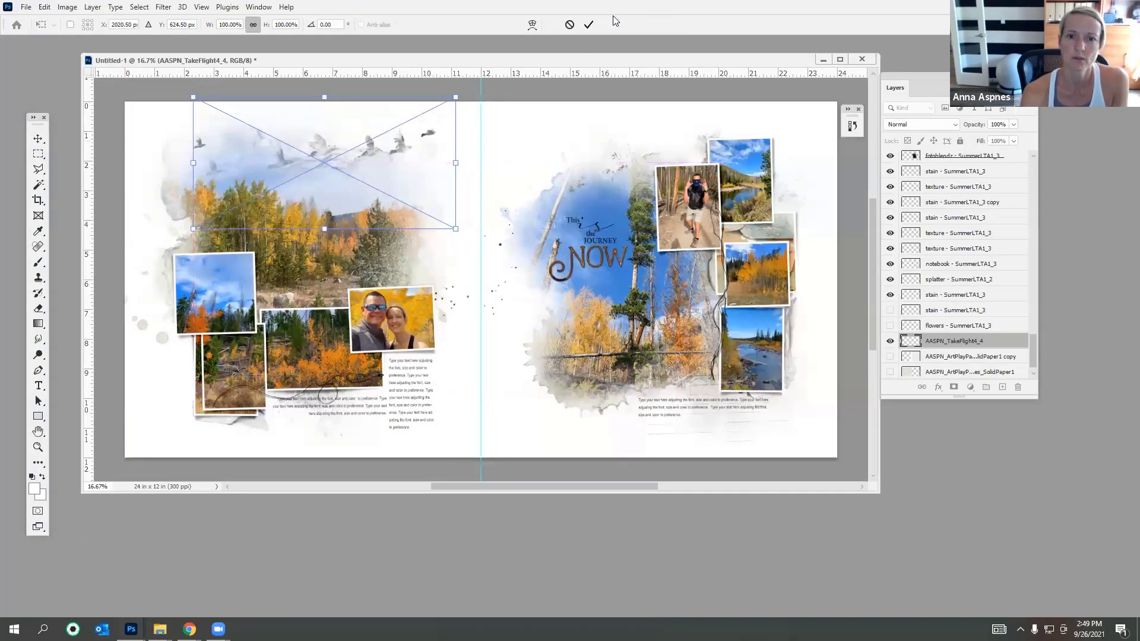
{"action": "left_click", "coordinate": [589, 24]}
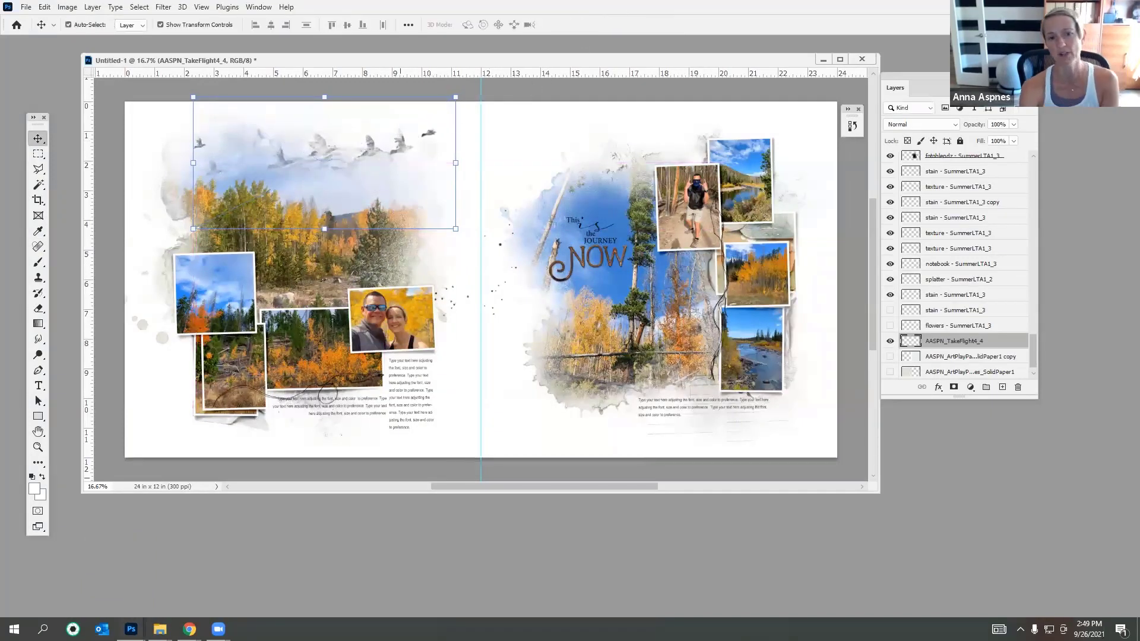
Step: Scale the bird image down to about 83% and move its layer up the stack above the urbanthreadz layer
{"action": "left_click_drag", "start_coordinate": [456, 96], "coordinate": [429, 112]}
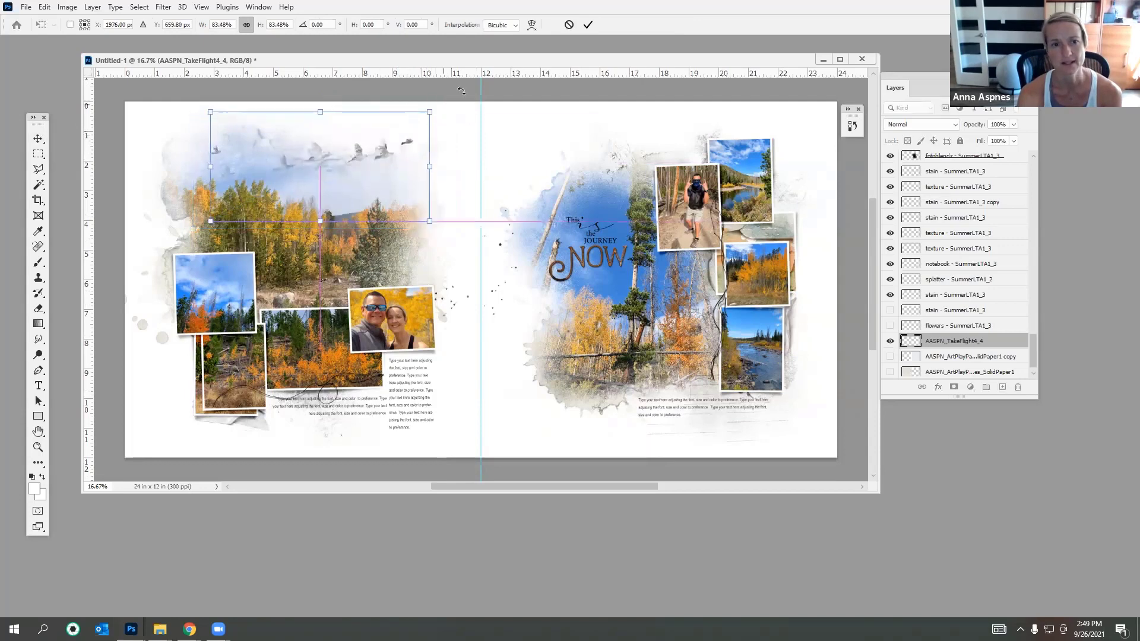
{"action": "left_click", "coordinate": [588, 24]}
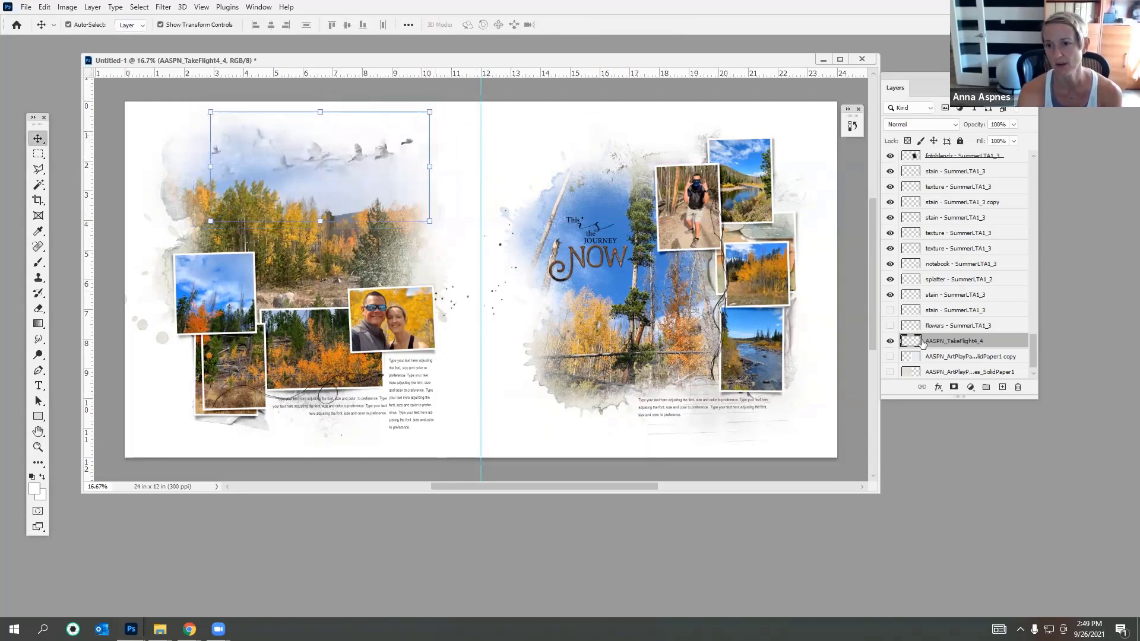
{"action": "left_click_drag", "start_coordinate": [923, 344], "coordinate": [937, 203]}
Step: Fill the birds with the custom grey colour #666663
{"action": "left_click", "coordinate": [44, 8]}
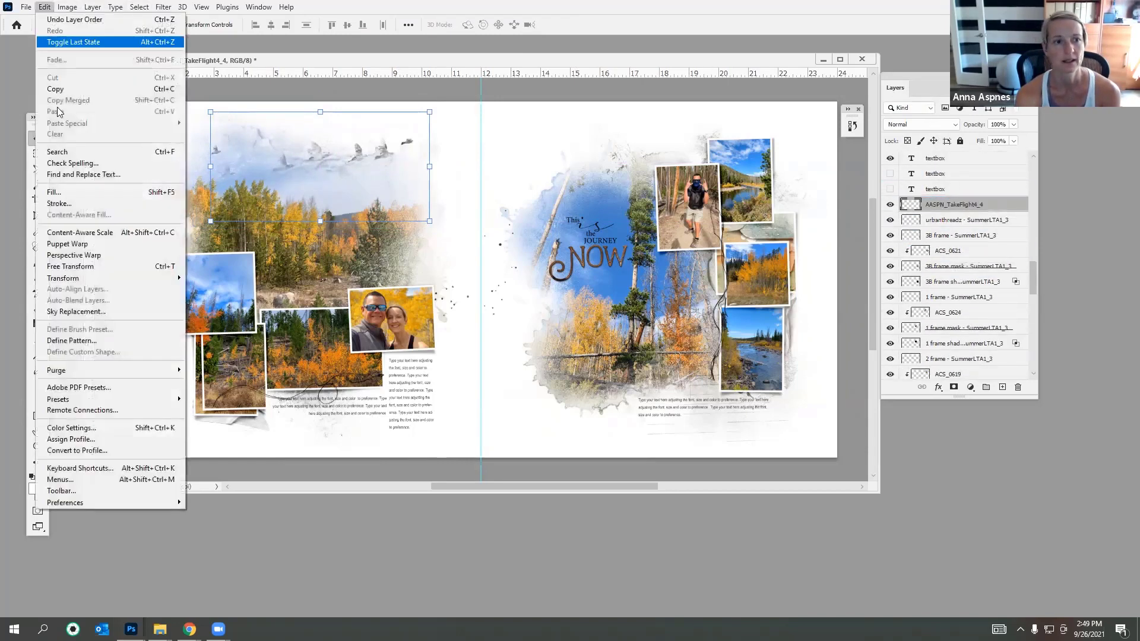
{"action": "left_click", "coordinate": [62, 194]}
{"action": "left_click", "coordinate": [873, 136]}
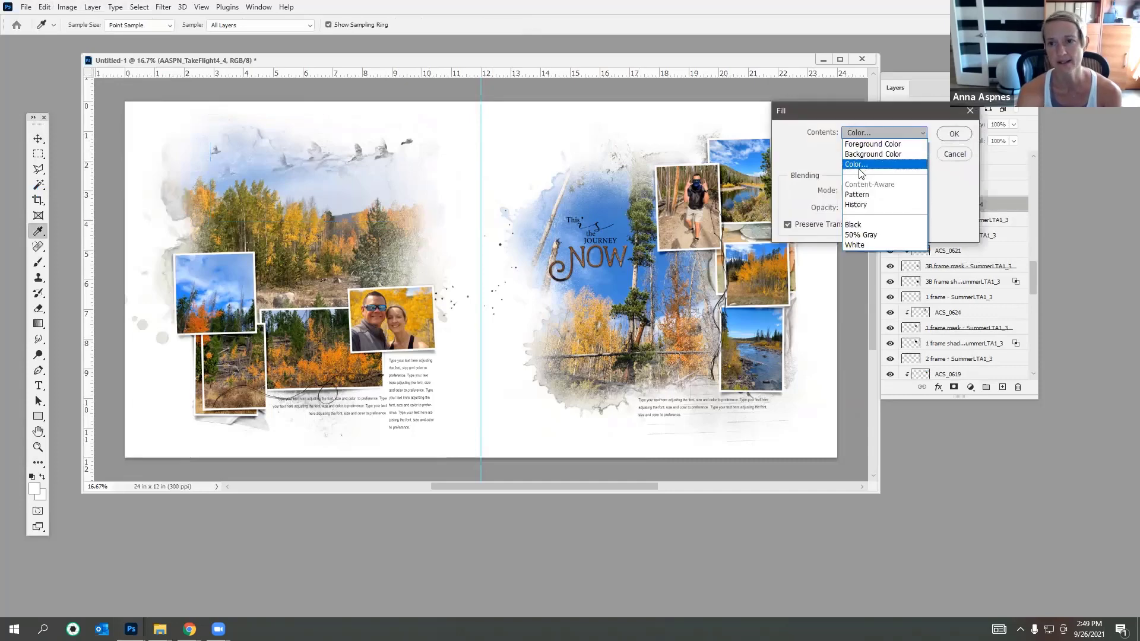
{"action": "left_click", "coordinate": [861, 165]}
{"action": "left_click", "coordinate": [526, 303]}
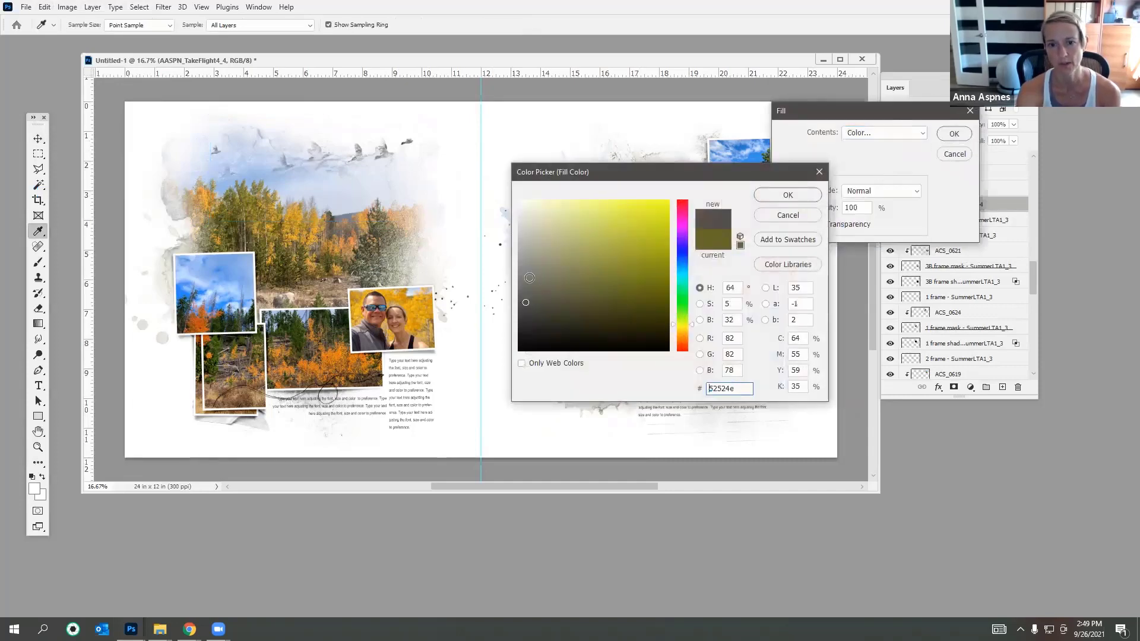
{"action": "left_click", "coordinate": [526, 289]}
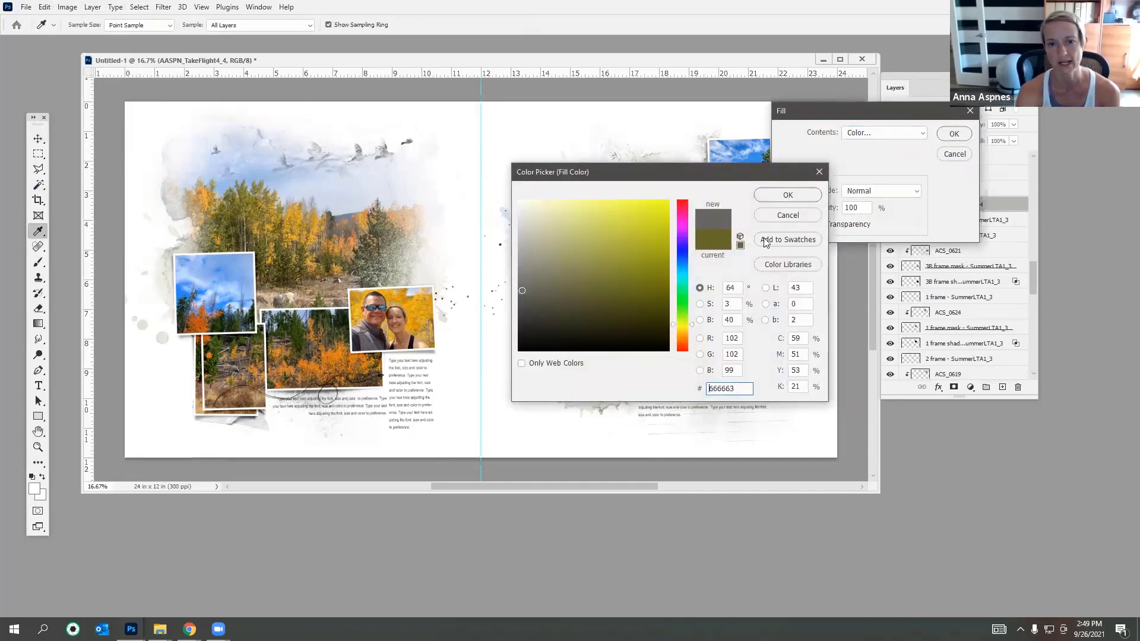
{"action": "left_click", "coordinate": [804, 196]}
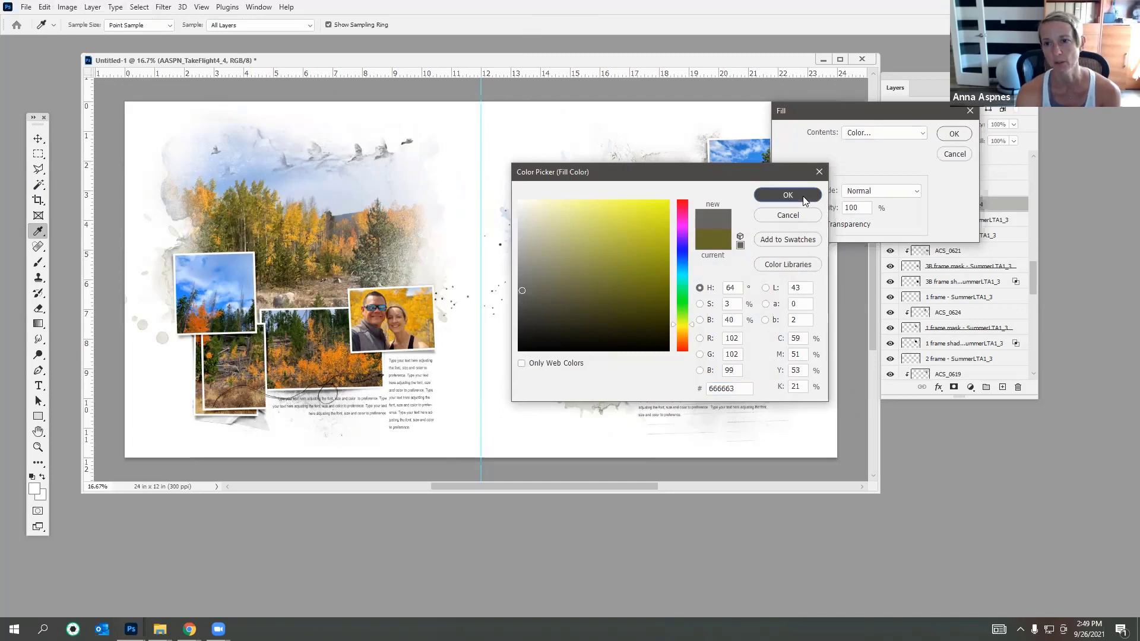
{"action": "left_click", "coordinate": [954, 133]}
{"action": "key", "text": "v"}
Step: Set the bird layer's blend mode to Color Burn, turn off Auto-Select and shift the birds down and left over the sky
{"action": "left_click", "coordinate": [920, 124]}
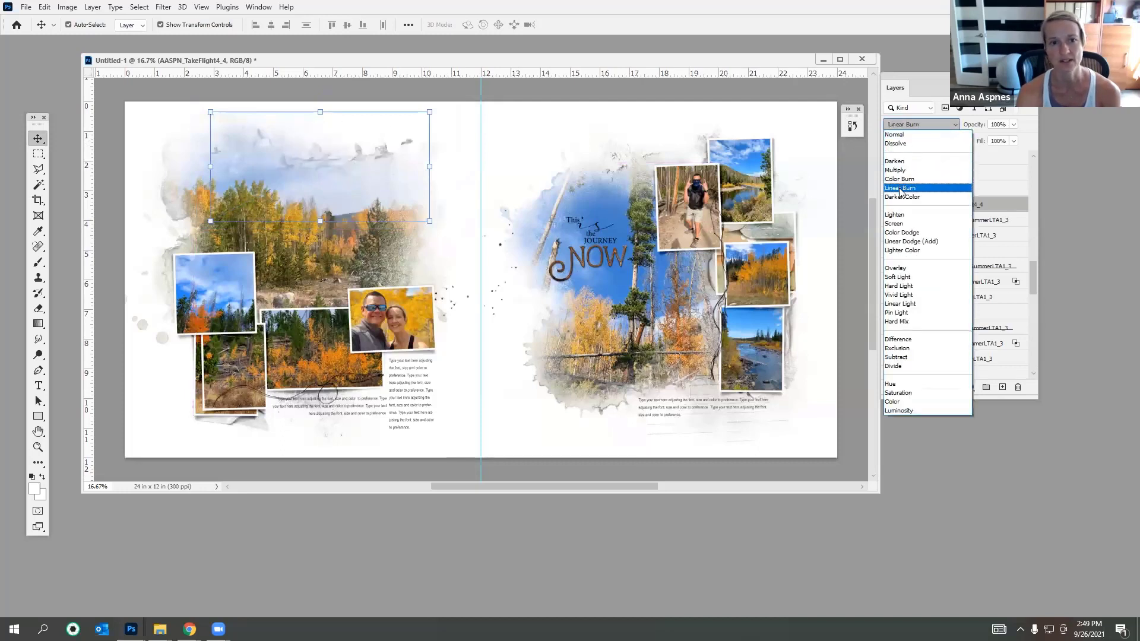
{"action": "left_click", "coordinate": [899, 179]}
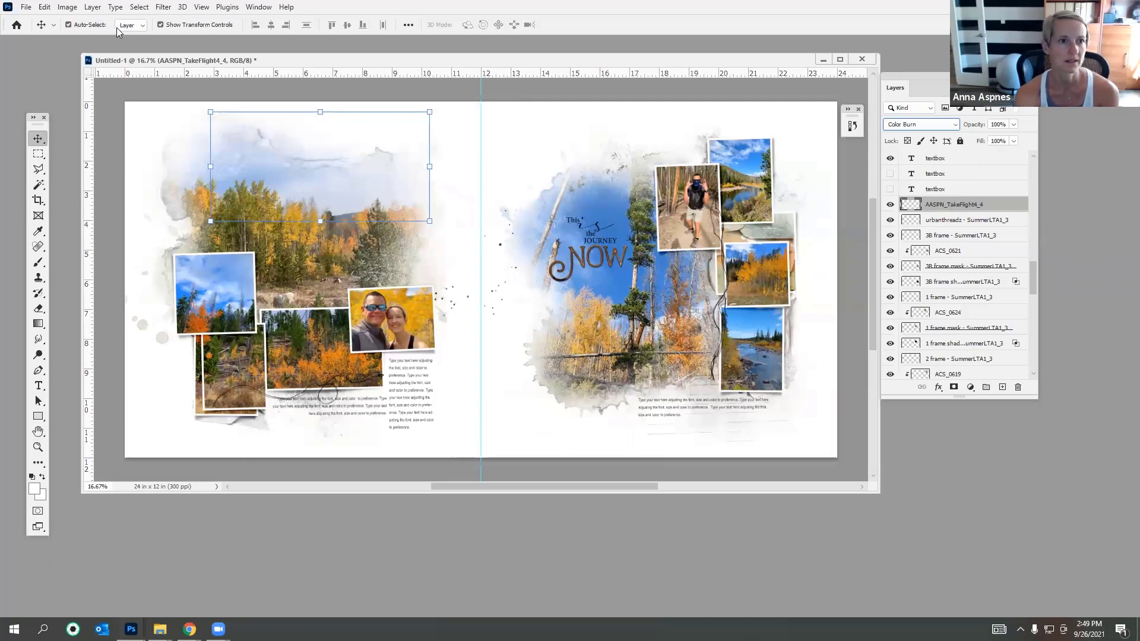
{"action": "left_click", "coordinate": [69, 24]}
{"action": "left_click_drag", "start_coordinate": [335, 133], "coordinate": [321, 156]}
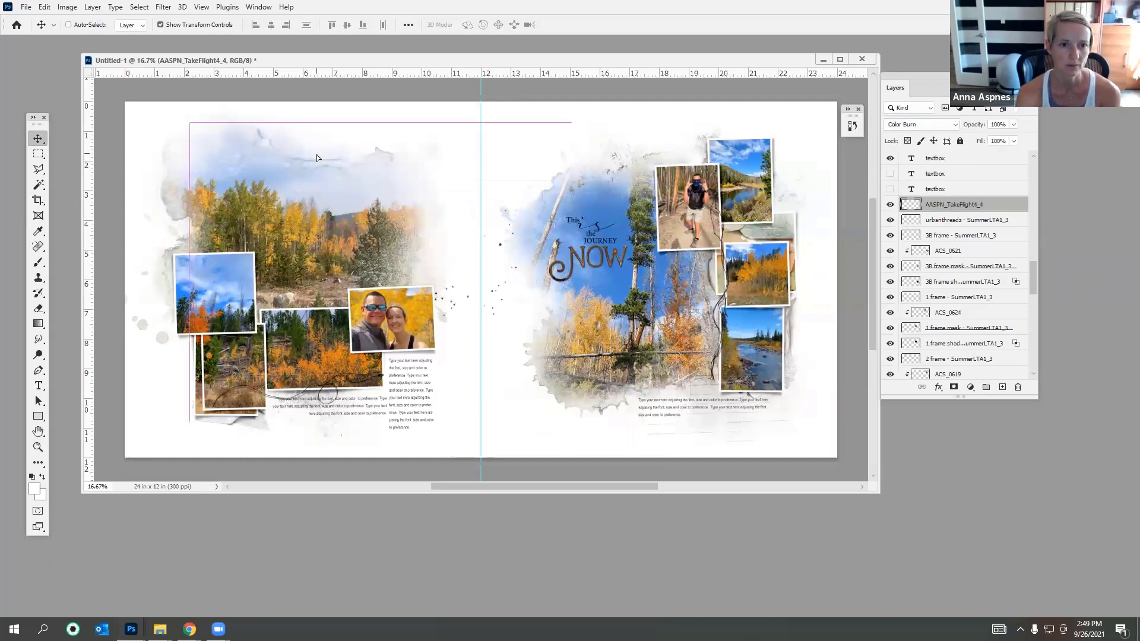
Step: Darken the bird layer with Levels by setting the shadow input level to 56
{"action": "left_click", "coordinate": [67, 6]}
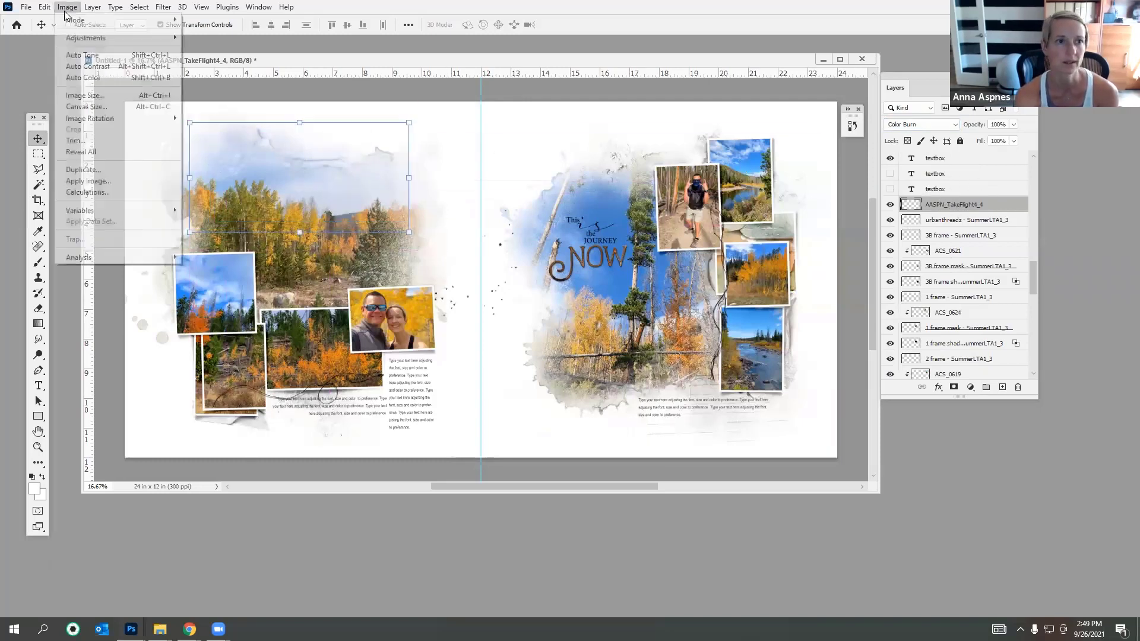
{"action": "mouse_move", "coordinate": [83, 34]}
{"action": "left_click", "coordinate": [208, 46]}
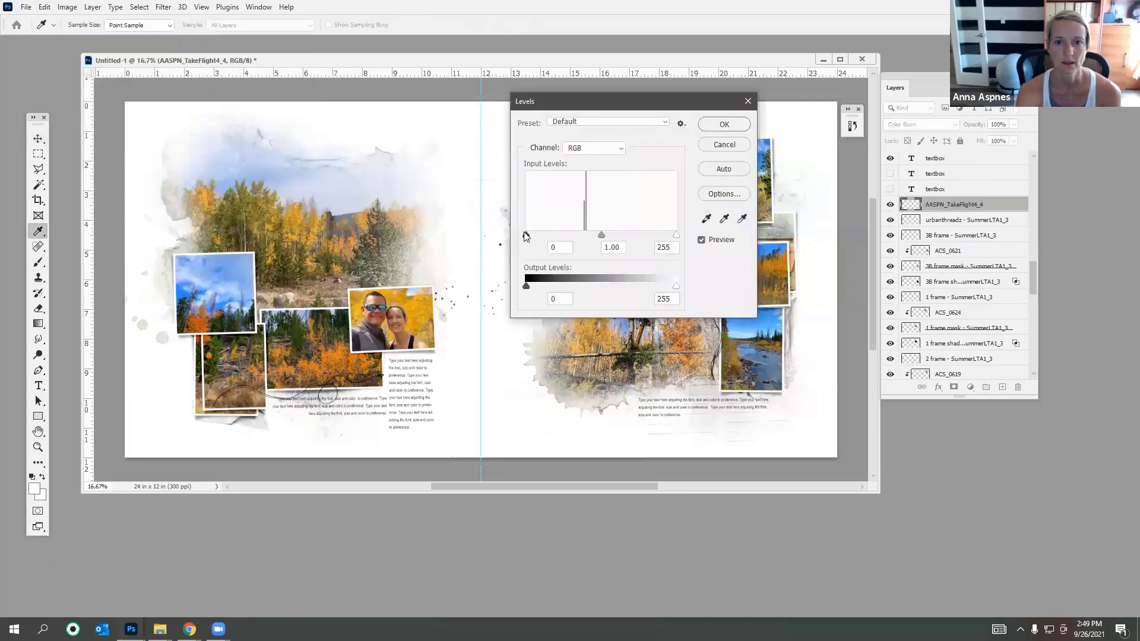
{"action": "left_click_drag", "start_coordinate": [526, 235], "coordinate": [559, 236]}
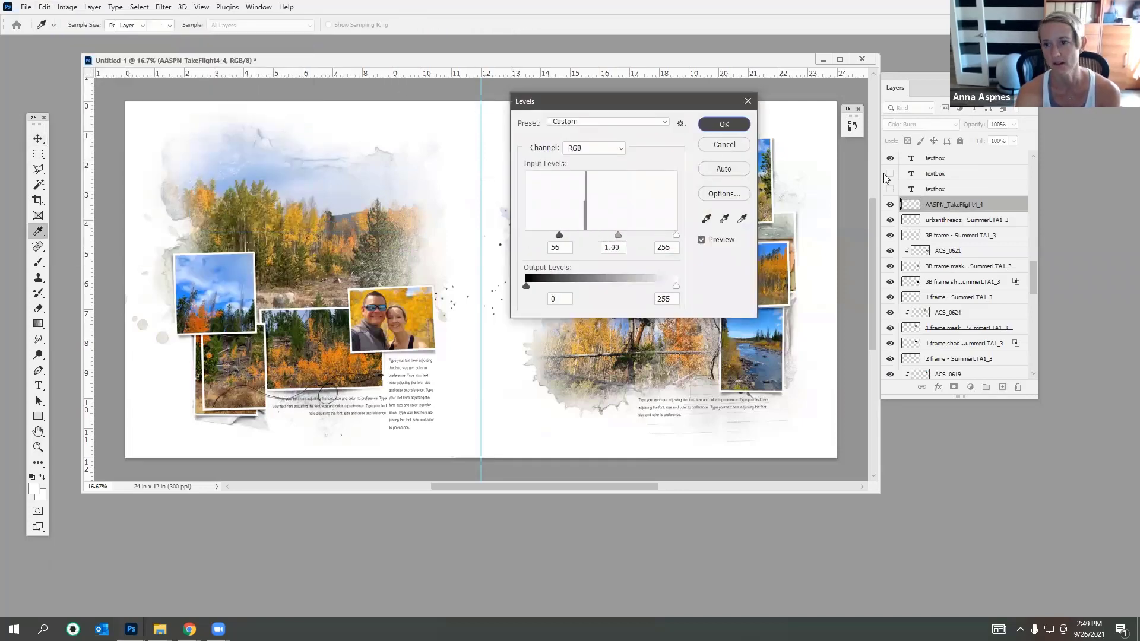
{"action": "left_click", "coordinate": [725, 124]}
Step: Move the bird layer up the stack to just below the two visible textbox layers and reposition the birds slightly over the sky
{"action": "left_click_drag", "start_coordinate": [954, 204], "coordinate": [913, 183]}
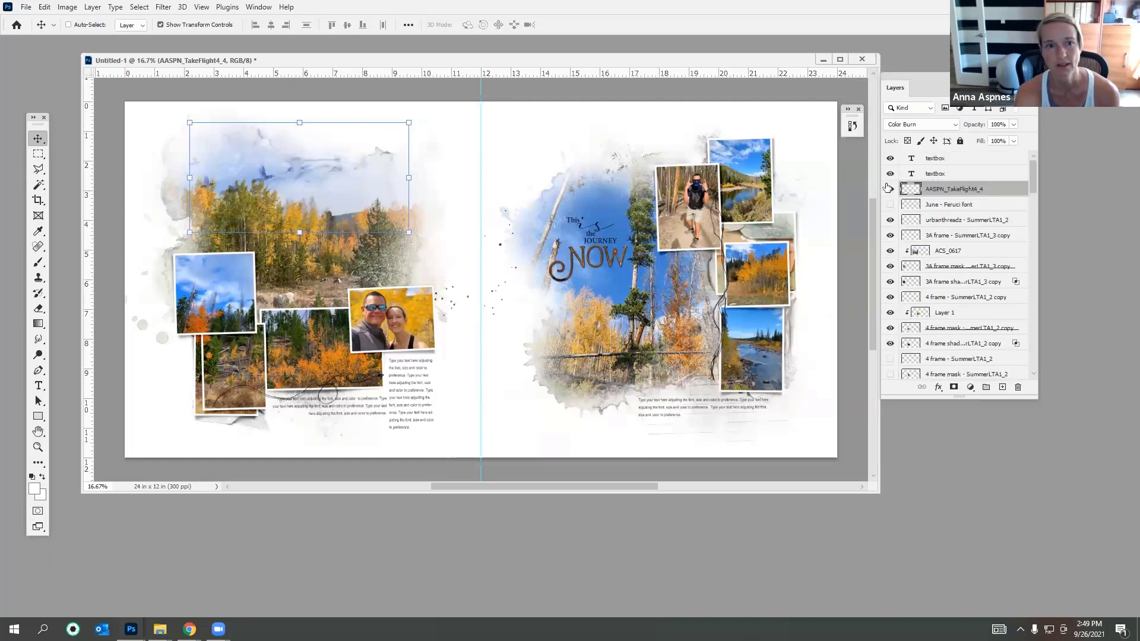
{"action": "mouse_move", "coordinate": [283, 174]}
{"action": "left_mouse_down"}
{"action": "mouse_move", "coordinate": [269, 167]}
{"action": "mouse_move", "coordinate": [279, 171]}
{"action": "left_mouse_up"}
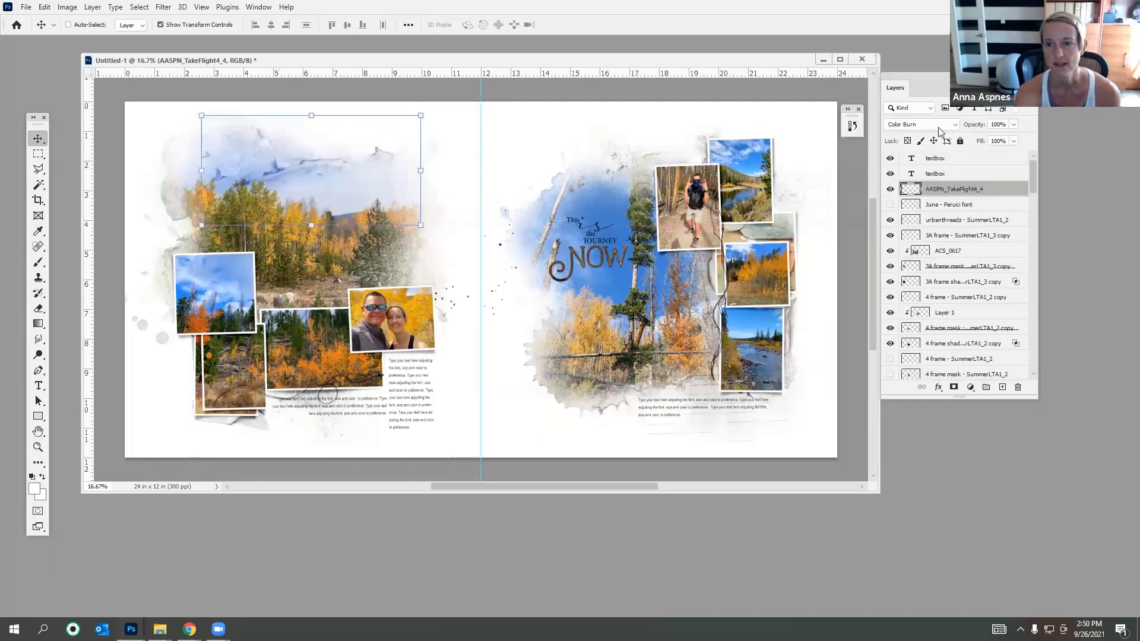
Step: Change the bird layer's blend mode to Linear Burn and lighten it with Levels by lowering the highlight input to about mid-range
{"action": "left_click", "coordinate": [921, 125]}
{"action": "left_click", "coordinate": [907, 189]}
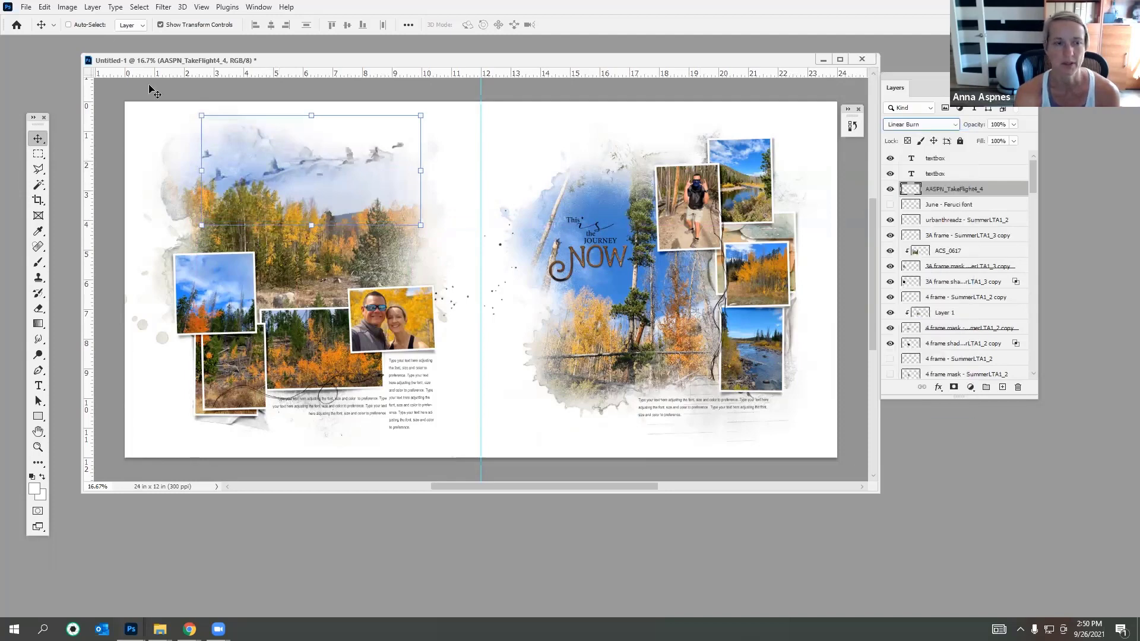
{"action": "left_click", "coordinate": [67, 7]}
{"action": "mouse_move", "coordinate": [83, 35]}
{"action": "left_click", "coordinate": [202, 47]}
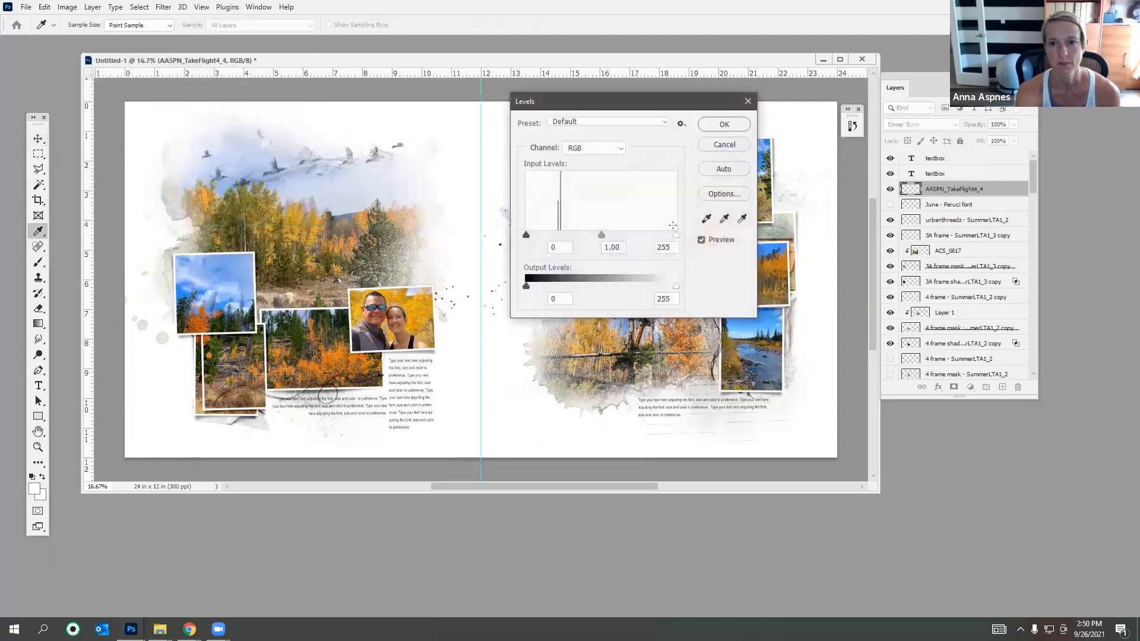
{"action": "left_click_drag", "start_coordinate": [674, 238], "coordinate": [601, 242]}
{"action": "left_click", "coordinate": [724, 124]}
{"action": "key", "text": "v"}
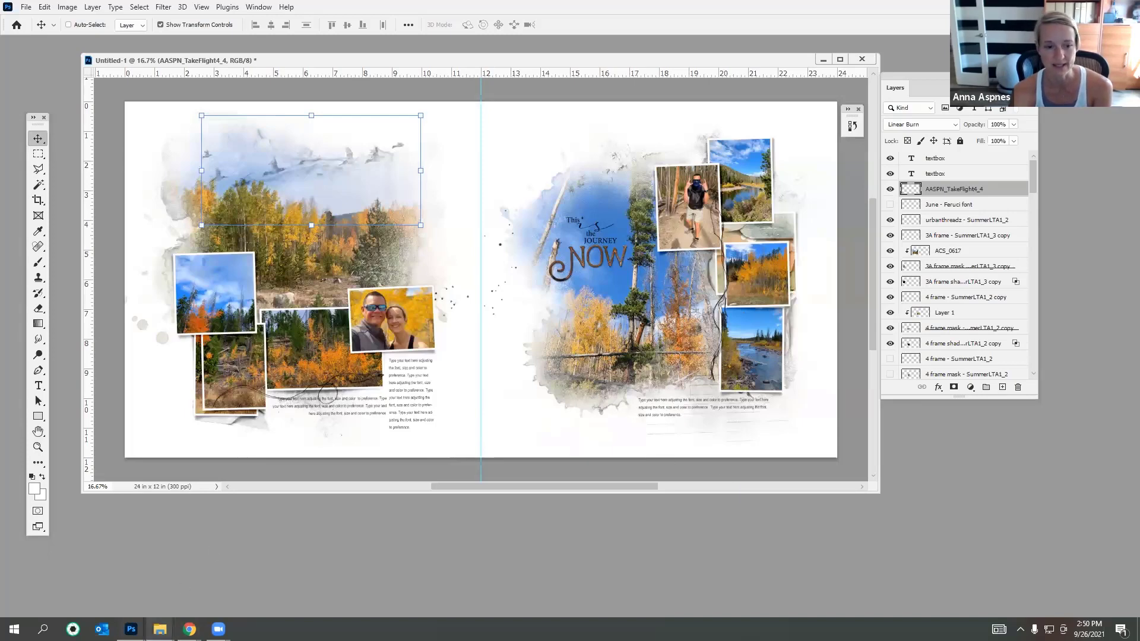
Step: Switch to the Grand County 2020 photo folder, preview the cabin photo ACS_0622, and return to the two-page layout in Photoshop
{"action": "mouse_move", "coordinate": [159, 629]}
{"action": "left_click", "coordinate": [149, 606]}
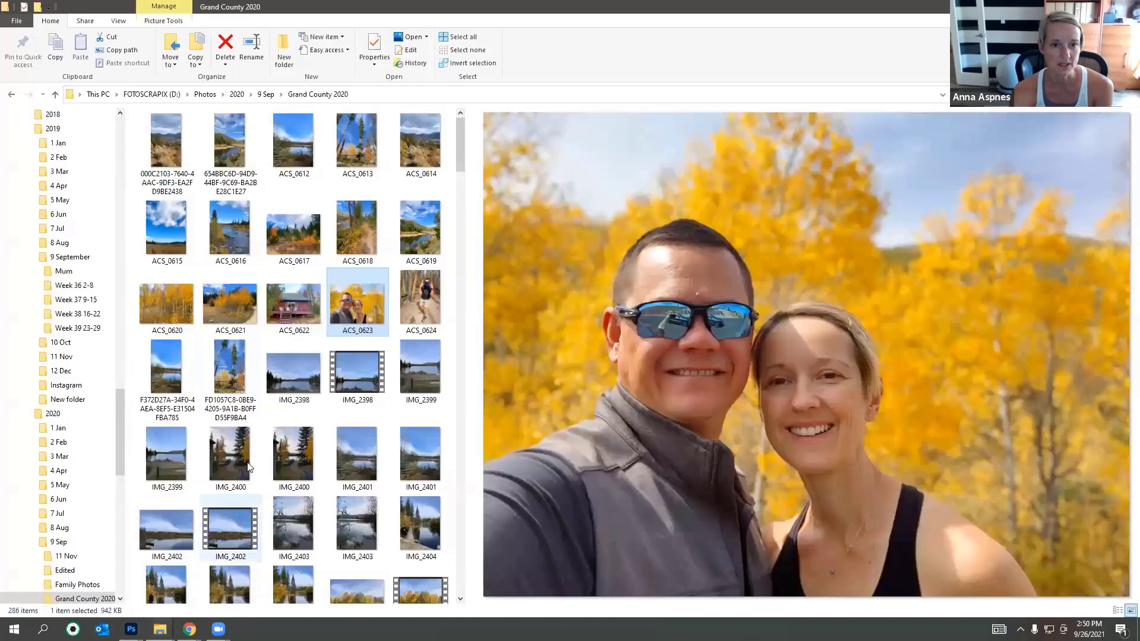
{"action": "left_click", "coordinate": [305, 306]}
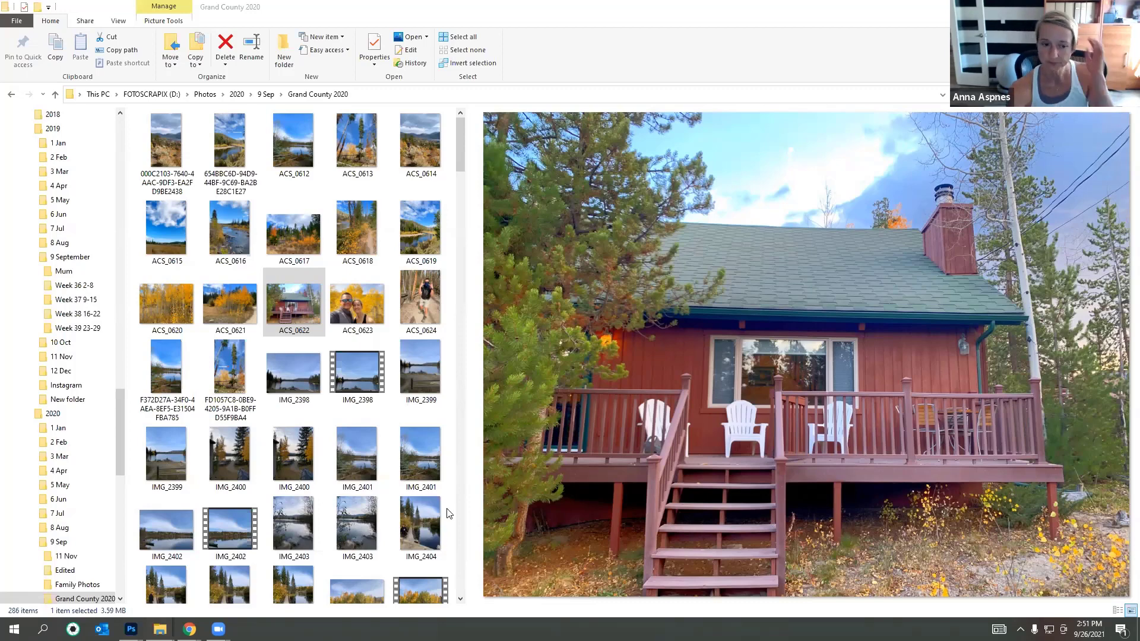
{"action": "left_click", "coordinate": [131, 630]}
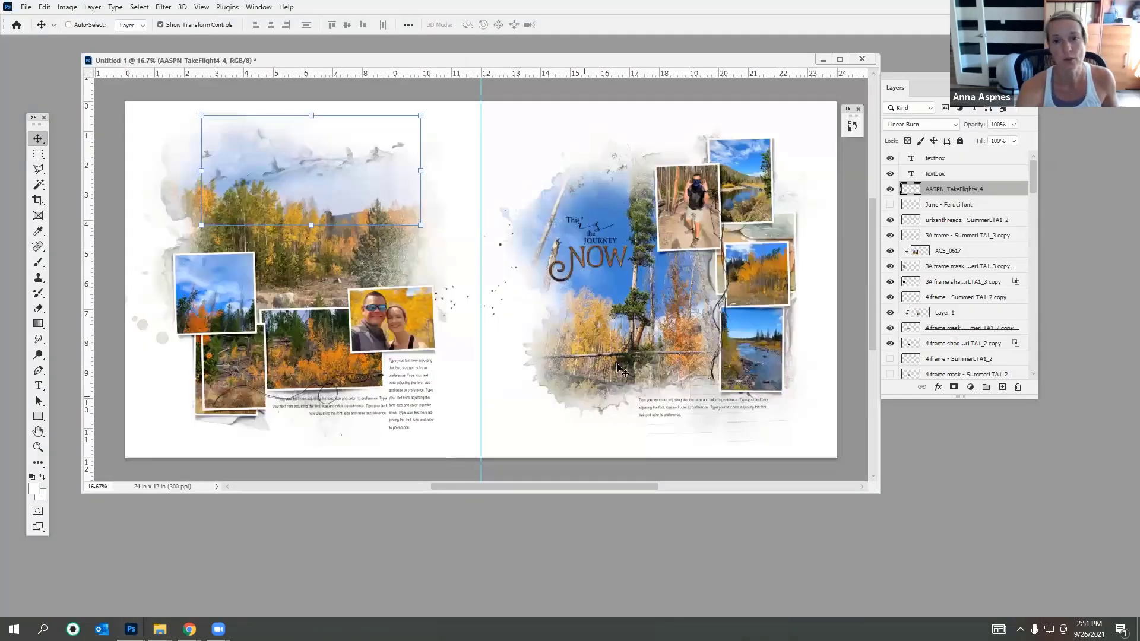
{"action": "left_click_drag", "start_coordinate": [591, 62], "coordinate": [517, 38]}
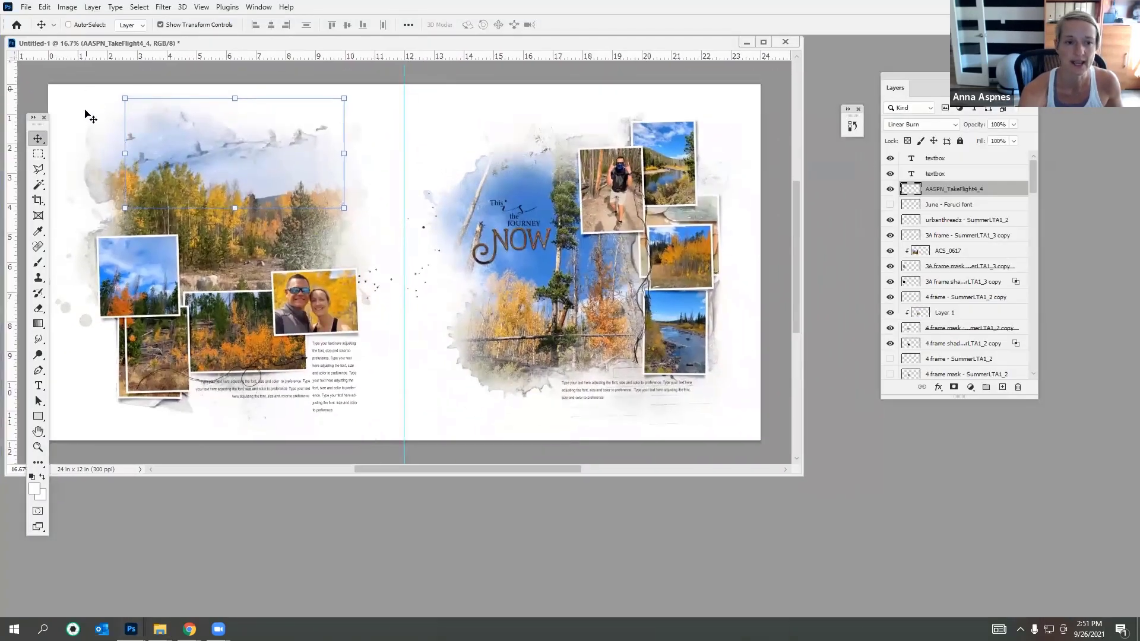
Step: Open the AASPN_SummerTemplateAlbum1_7 PSD from the Summer Template Album No 1B folder in Photoshop
{"action": "mouse_move", "coordinate": [160, 628]}
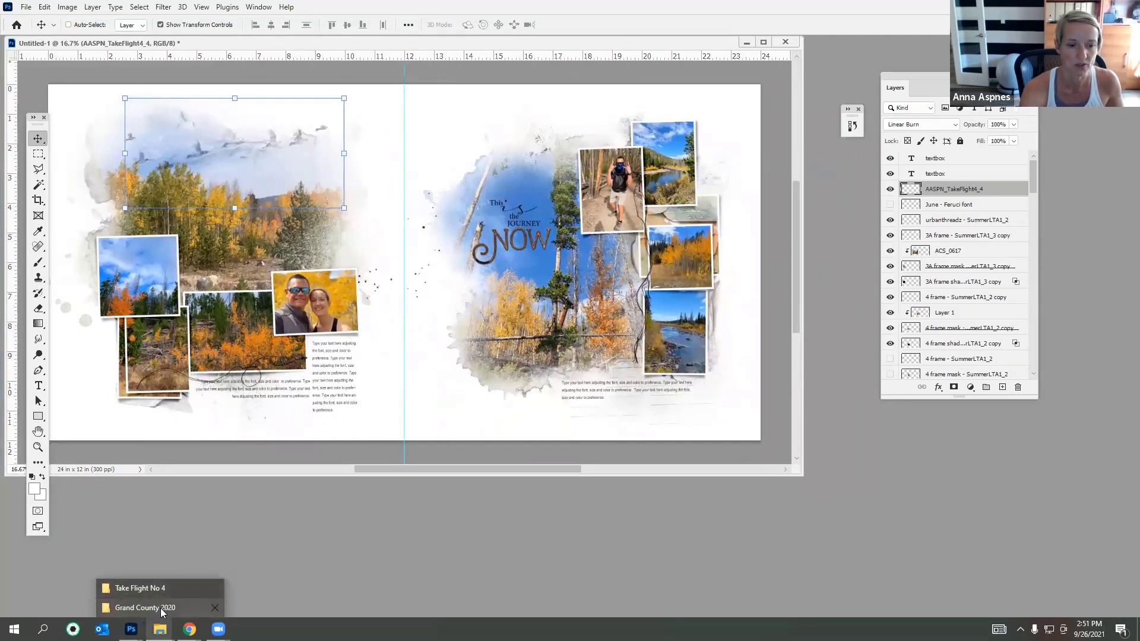
{"action": "left_click", "coordinate": [158, 590]}
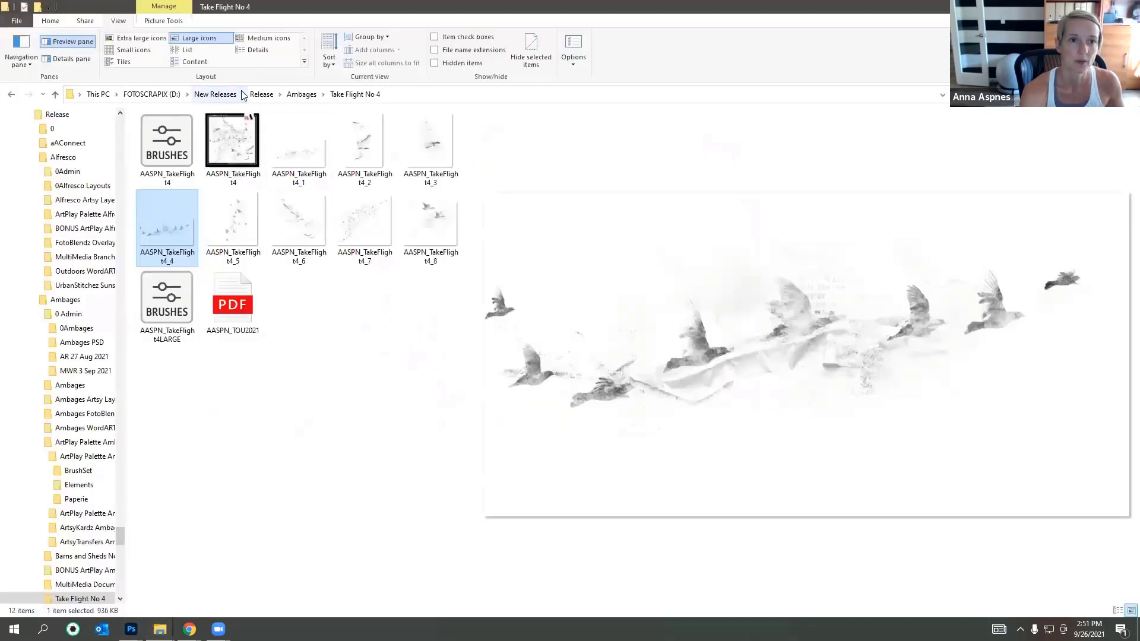
{"action": "left_click", "coordinate": [261, 94]}
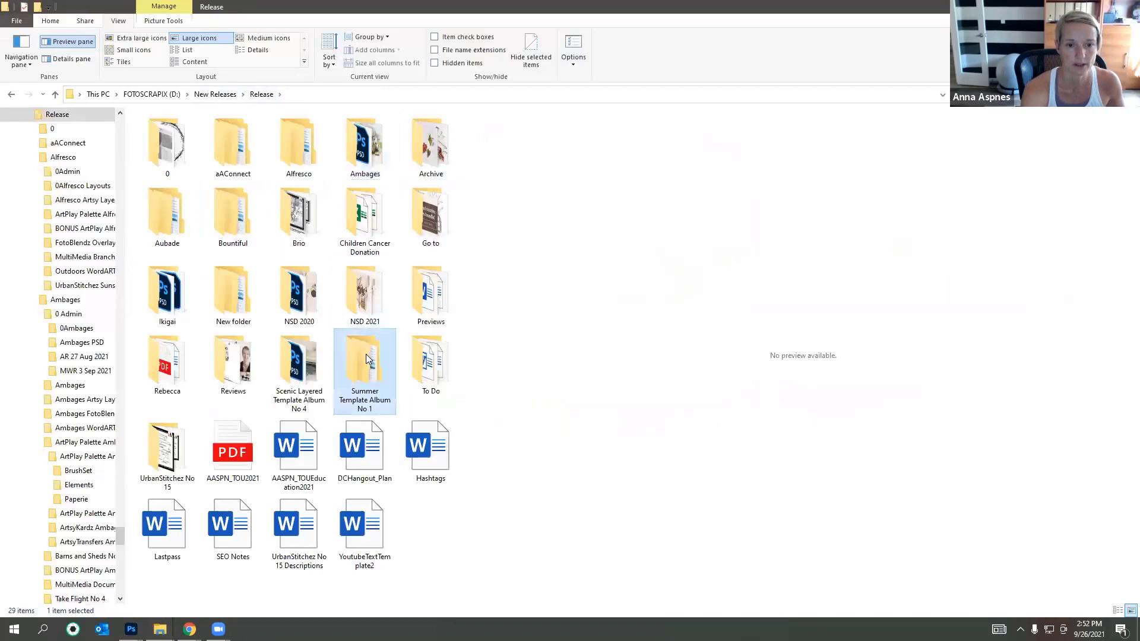
{"action": "double_click", "coordinate": [366, 354]}
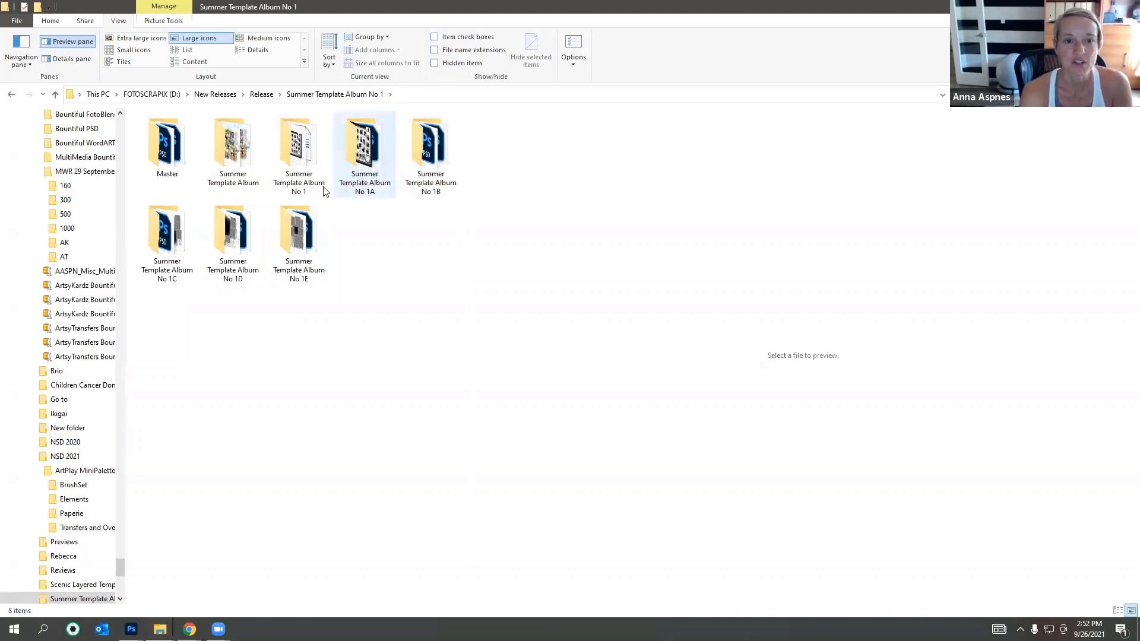
{"action": "double_click", "coordinate": [430, 158]}
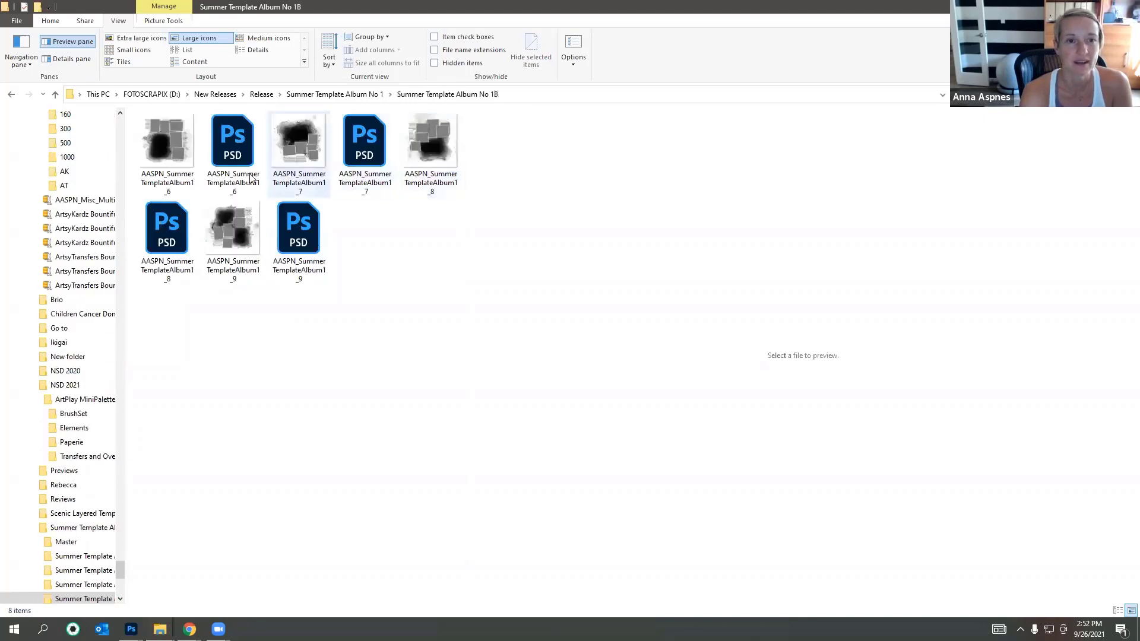
{"action": "left_click", "coordinate": [235, 149]}
{"action": "left_click", "coordinate": [351, 152]}
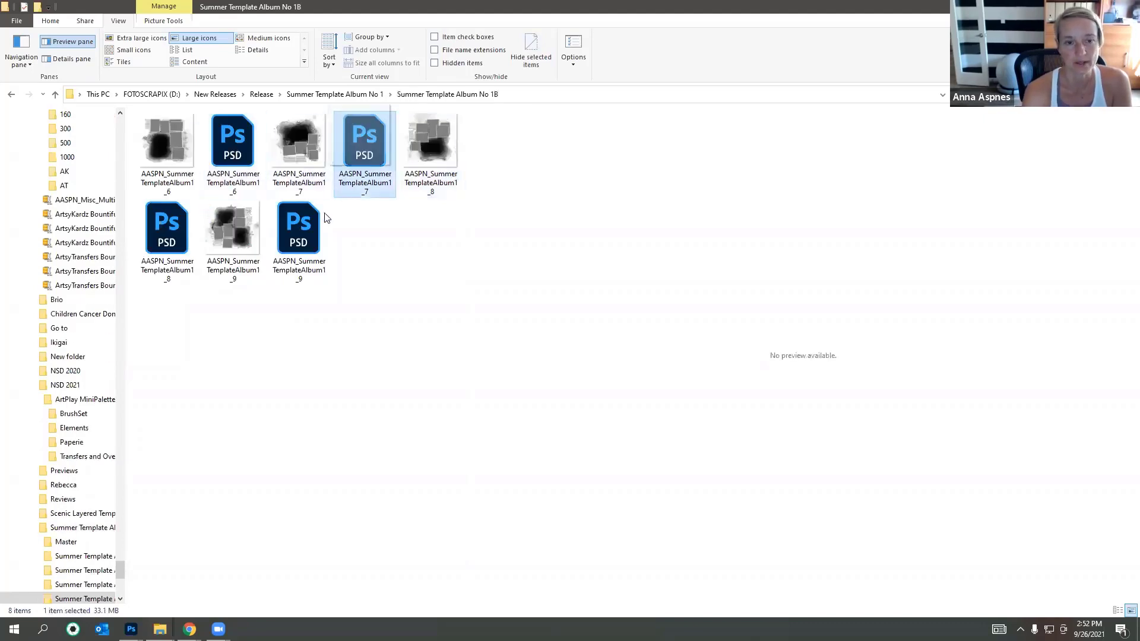
{"action": "left_click_drag", "start_coordinate": [327, 218], "coordinate": [234, 537]}
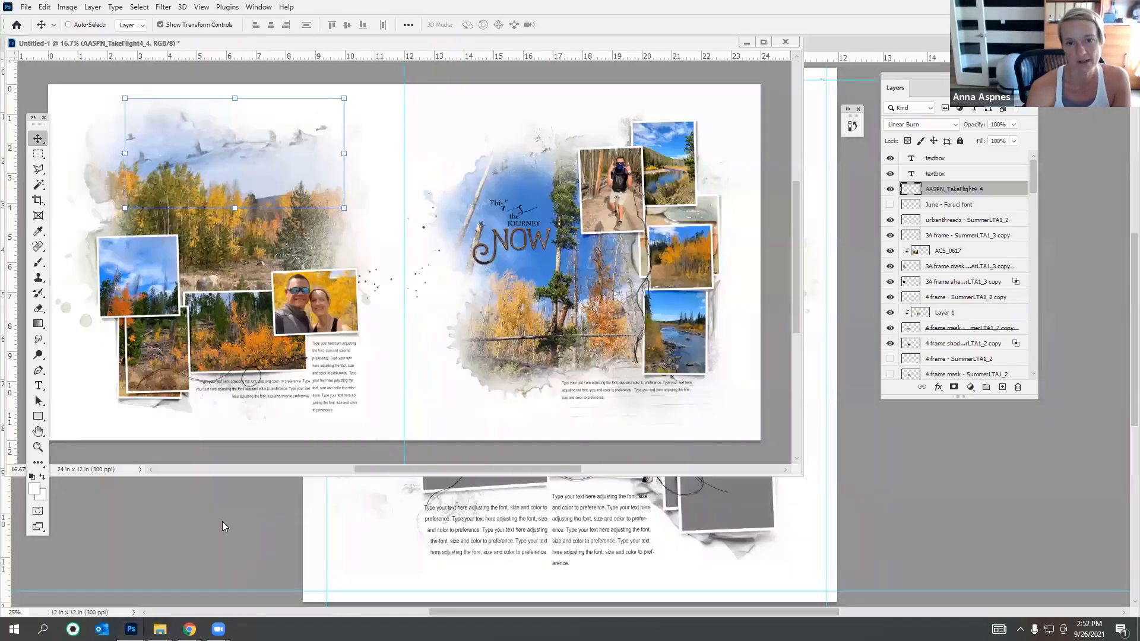
Step: Compare the opened template page with the two-page layout, then close the template document
{"action": "left_click_drag", "start_coordinate": [179, 43], "coordinate": [319, 60]}
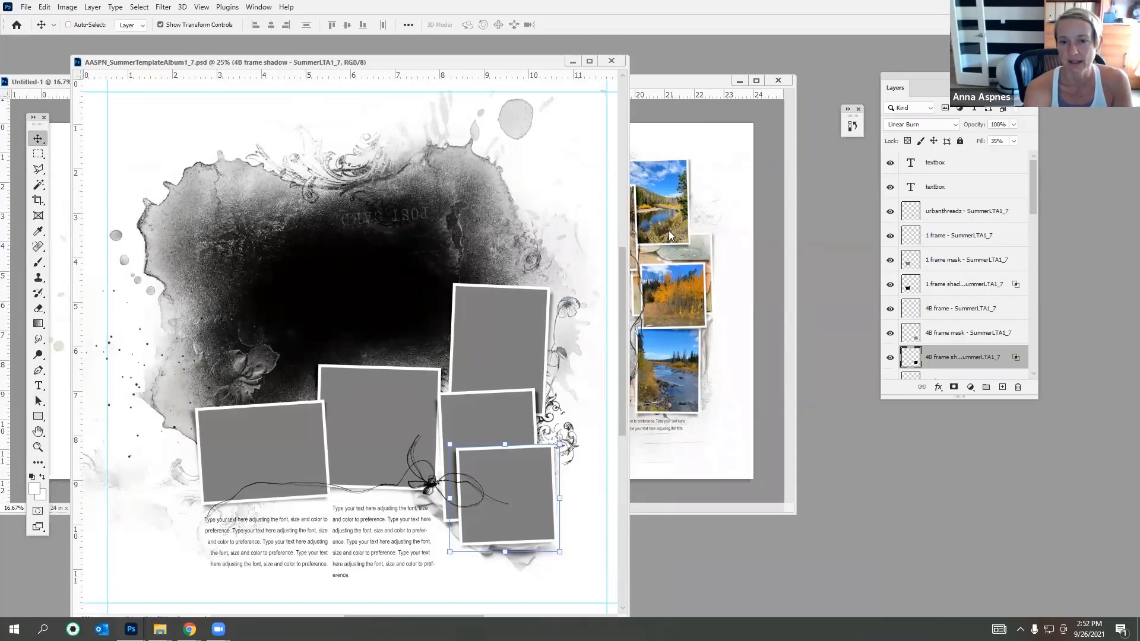
{"action": "left_click", "coordinate": [708, 240]}
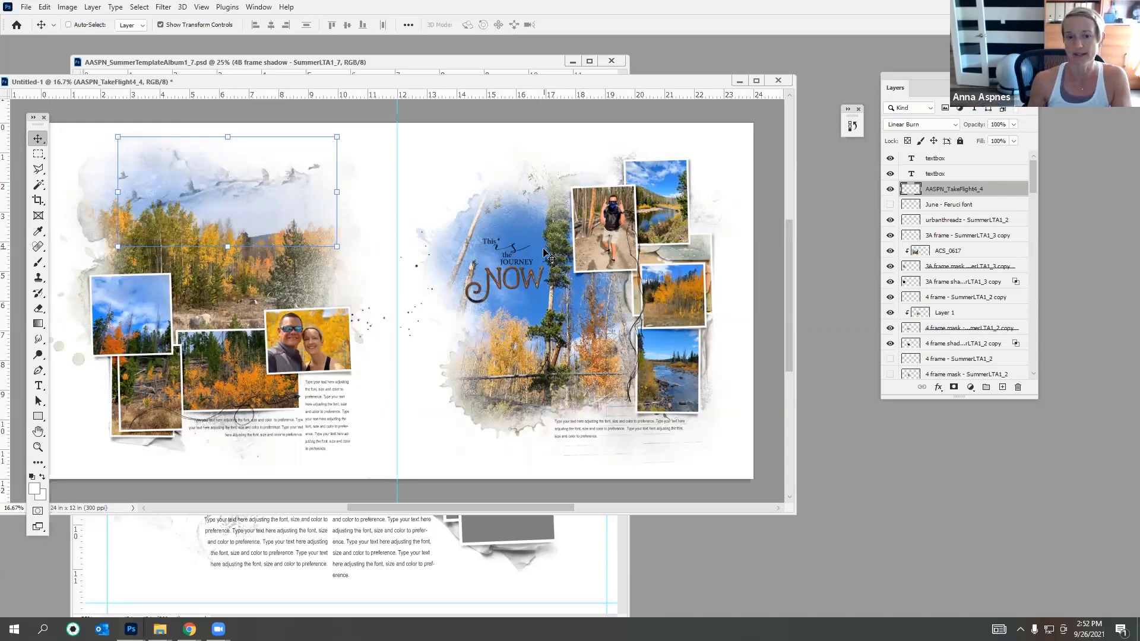
{"action": "left_click", "coordinate": [366, 527]}
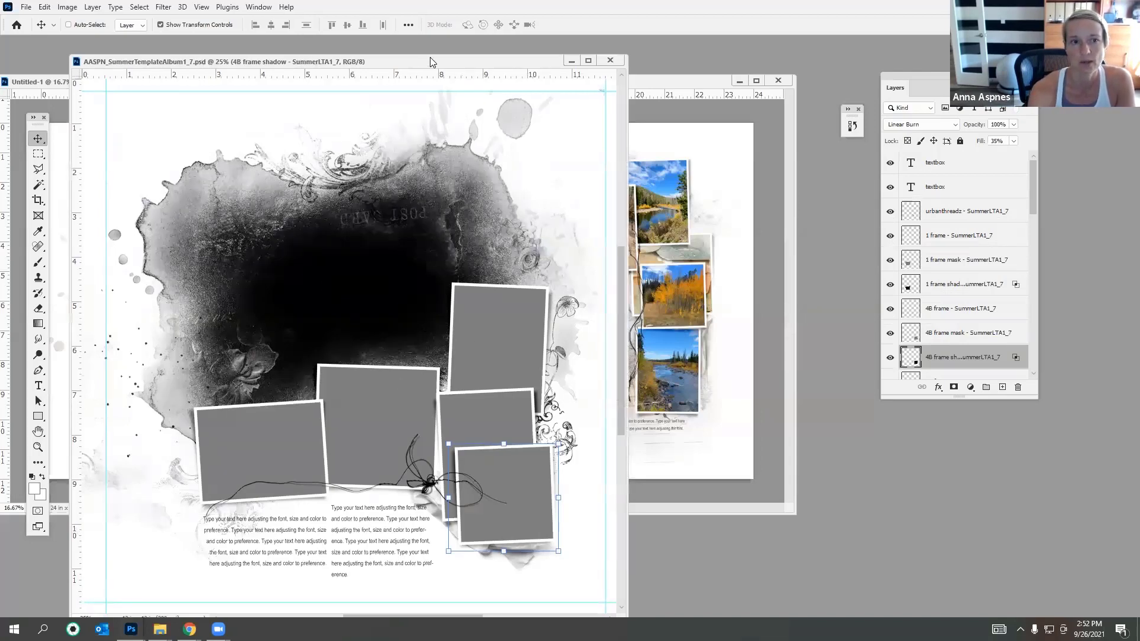
{"action": "mouse_move", "coordinate": [430, 59]}
{"action": "left_mouse_down"}
{"action": "mouse_move", "coordinate": [441, 43]}
{"action": "mouse_move", "coordinate": [435, 51]}
{"action": "left_mouse_up"}
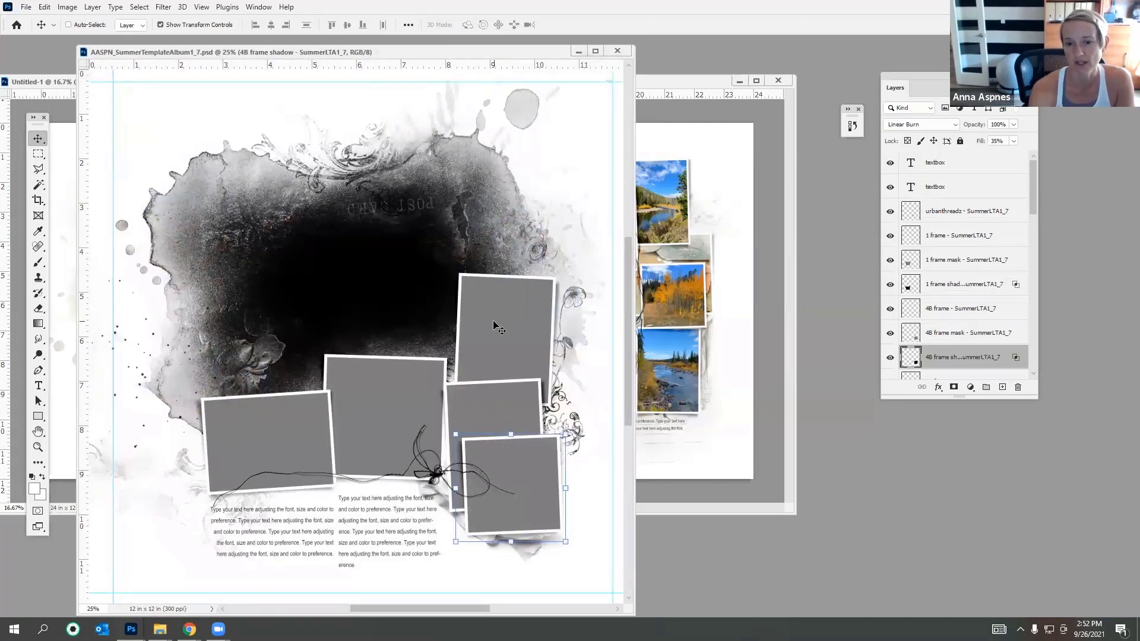
{"action": "left_click", "coordinate": [618, 50]}
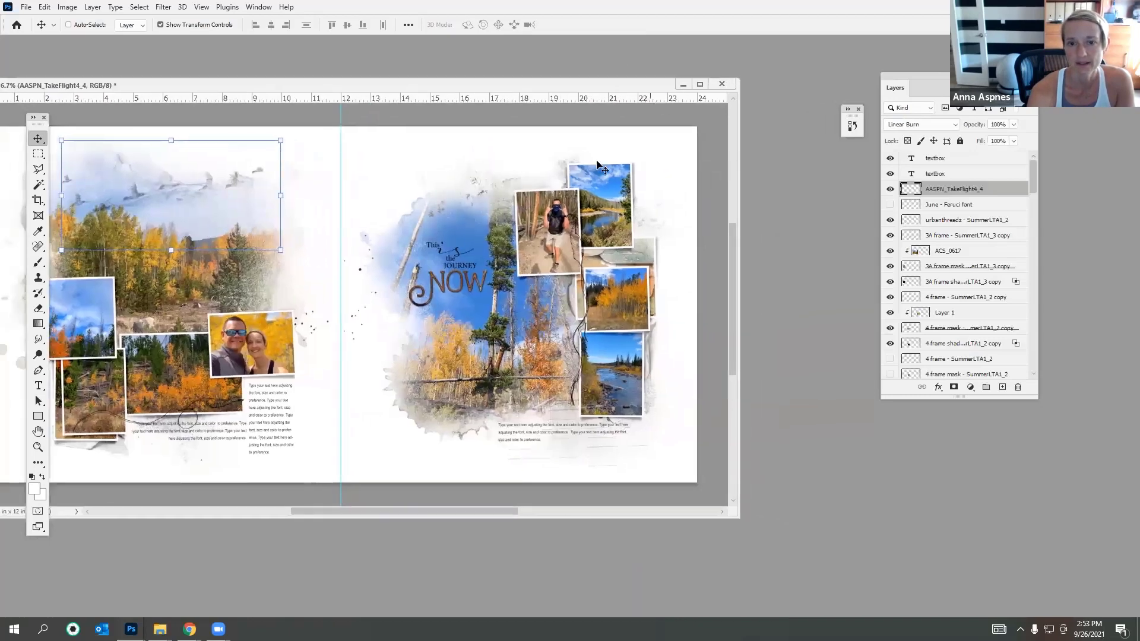
Step: Minimize the two-page layout and open AASPN_SummerTemplateAlbum1_CoverSet.psd from Summer Template Album No 1E's Photo Book Cover folder in a floating window
{"action": "left_click", "coordinate": [683, 85]}
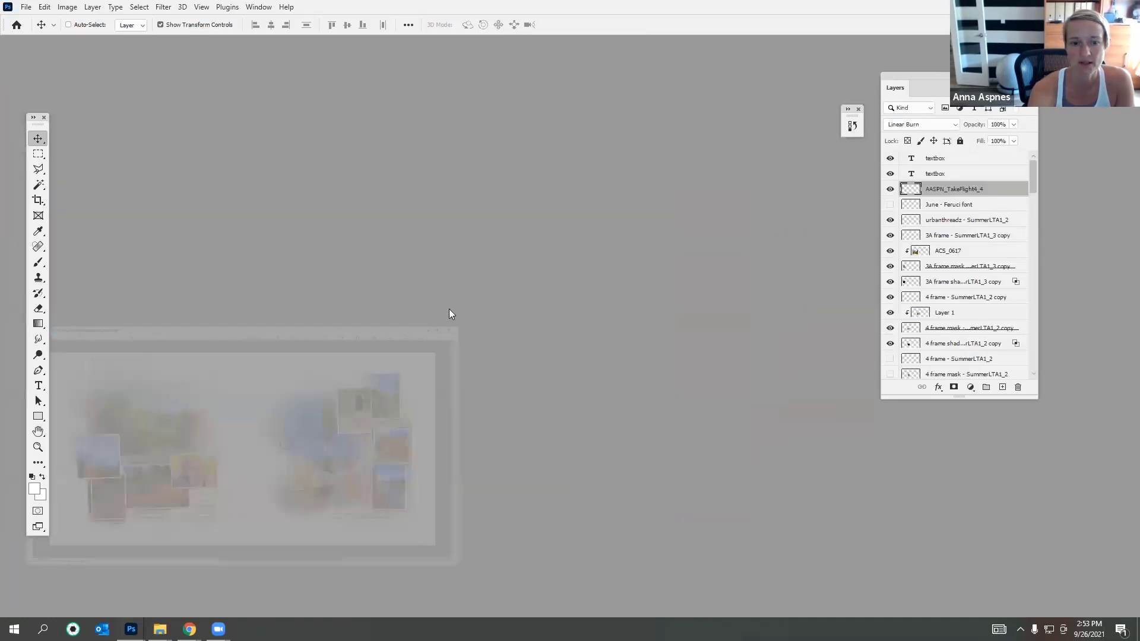
{"action": "mouse_move", "coordinate": [168, 618]}
{"action": "left_click", "coordinate": [166, 589]}
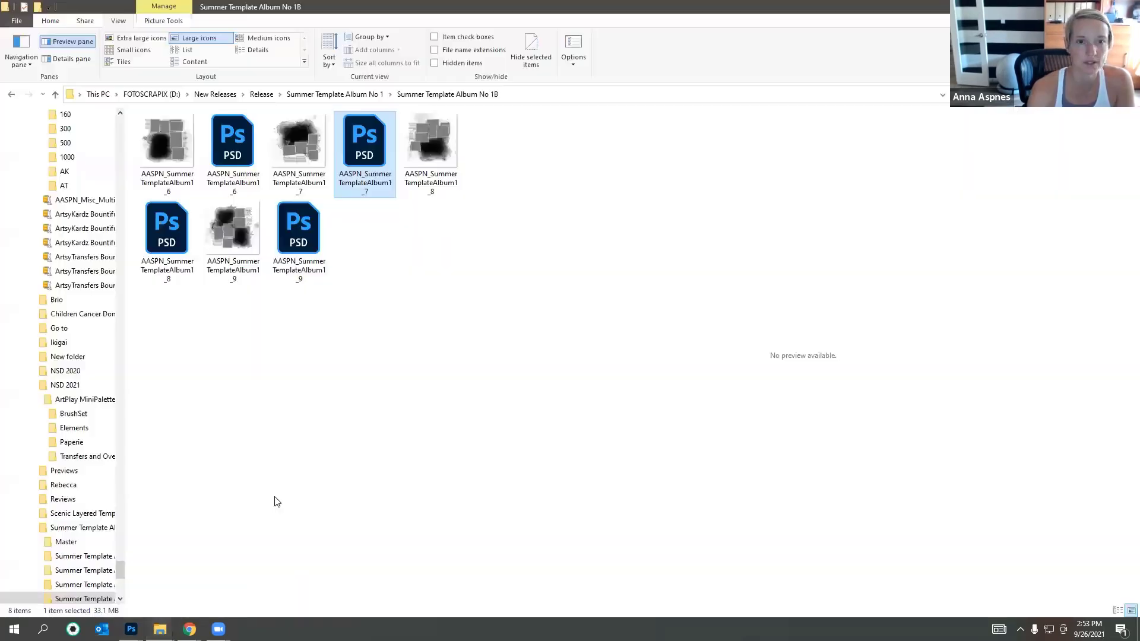
{"action": "left_click", "coordinate": [347, 101]}
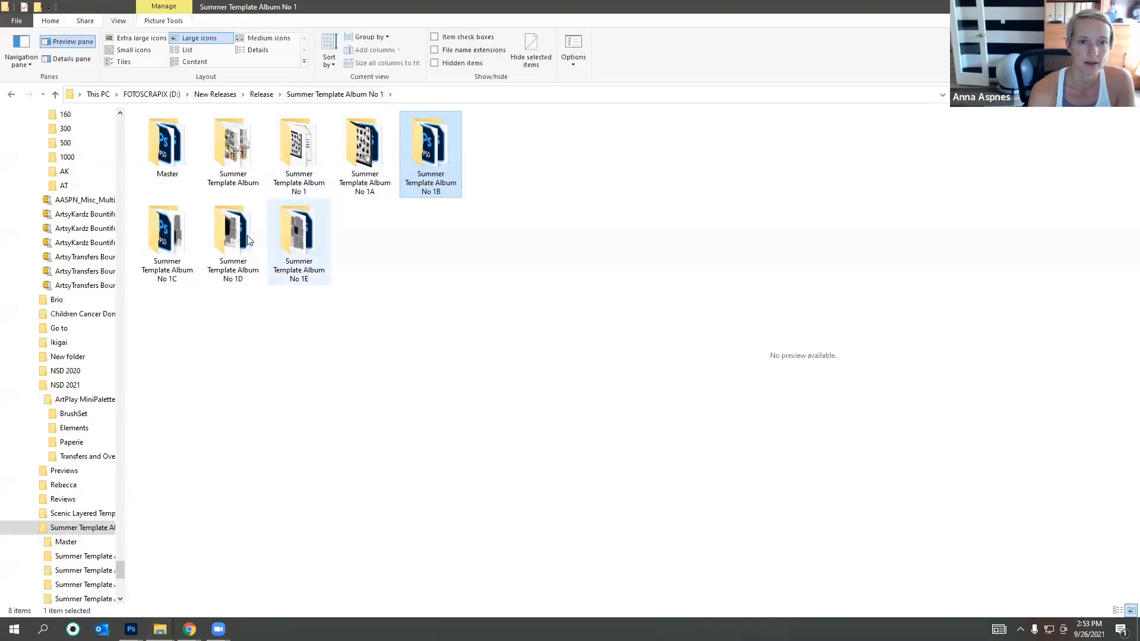
{"action": "double_click", "coordinate": [291, 239]}
{"action": "left_click", "coordinate": [174, 153]}
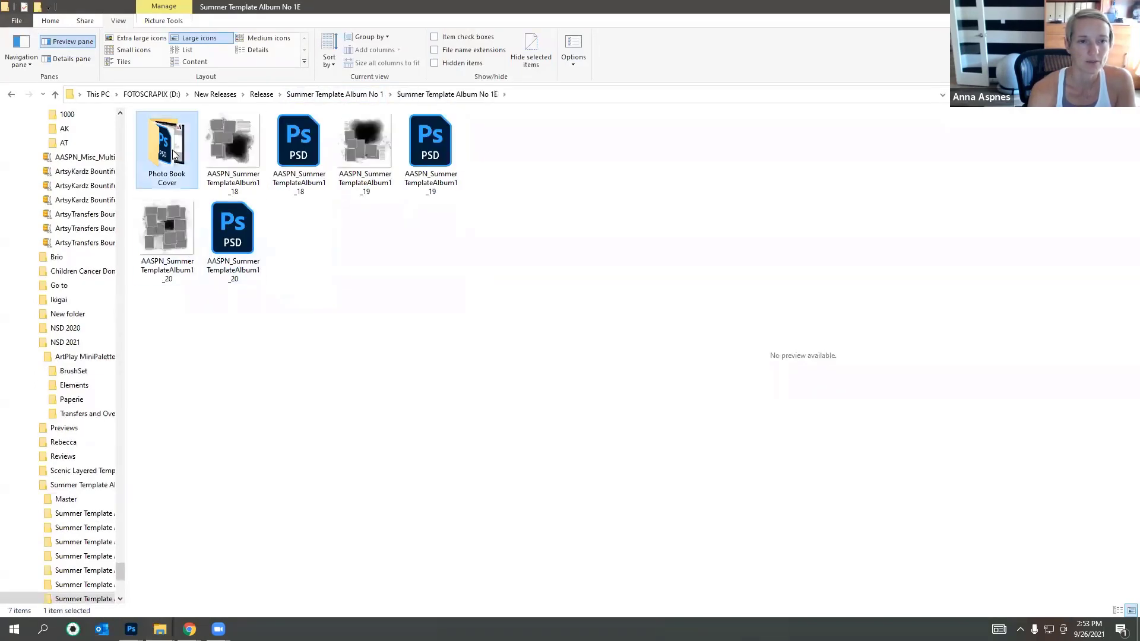
{"action": "double_click", "coordinate": [171, 162]}
{"action": "left_click_drag", "start_coordinate": [232, 145], "coordinate": [226, 387]}
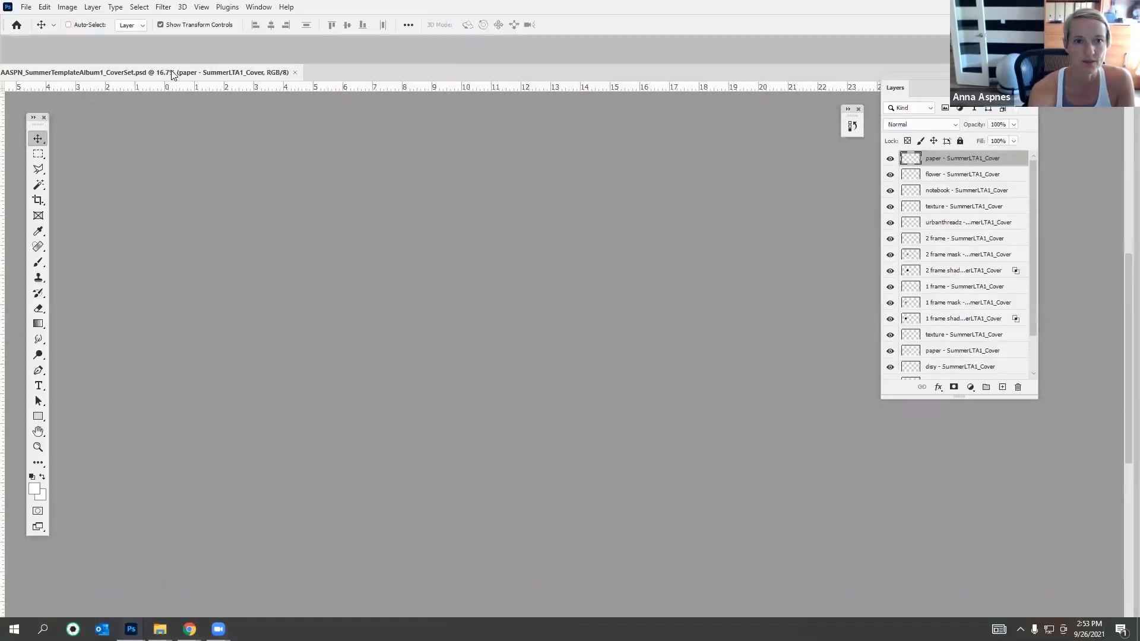
{"action": "left_click_drag", "start_coordinate": [172, 74], "coordinate": [179, 65]}
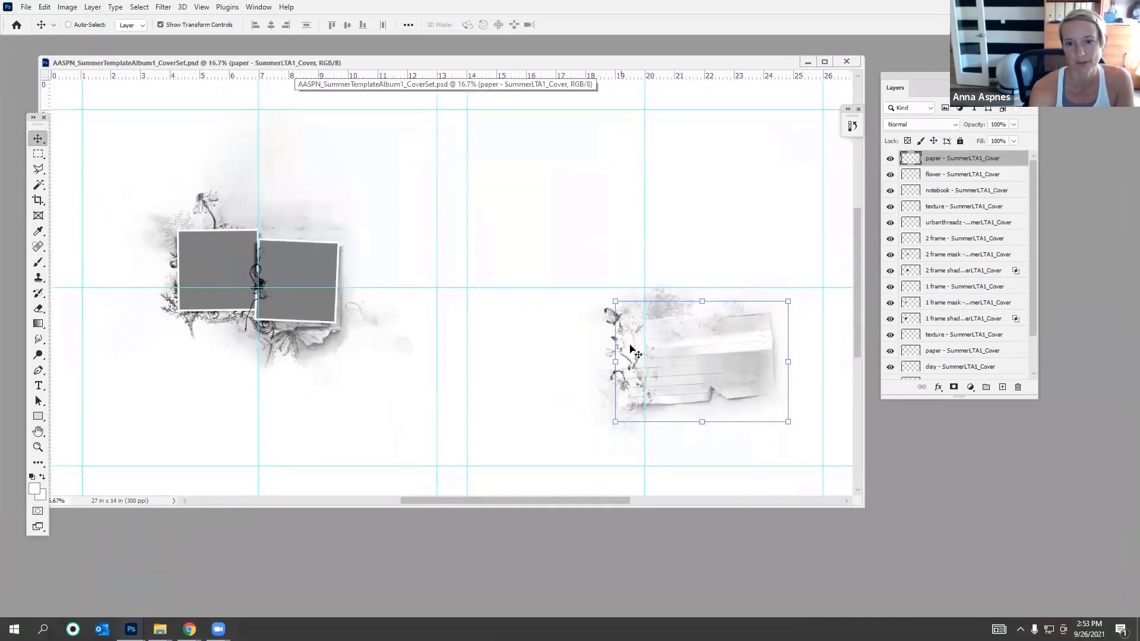
Step: Turn on Auto-Select, select the flower over the notebook paper on the cover, and hide its layer
{"action": "left_click", "coordinate": [92, 26]}
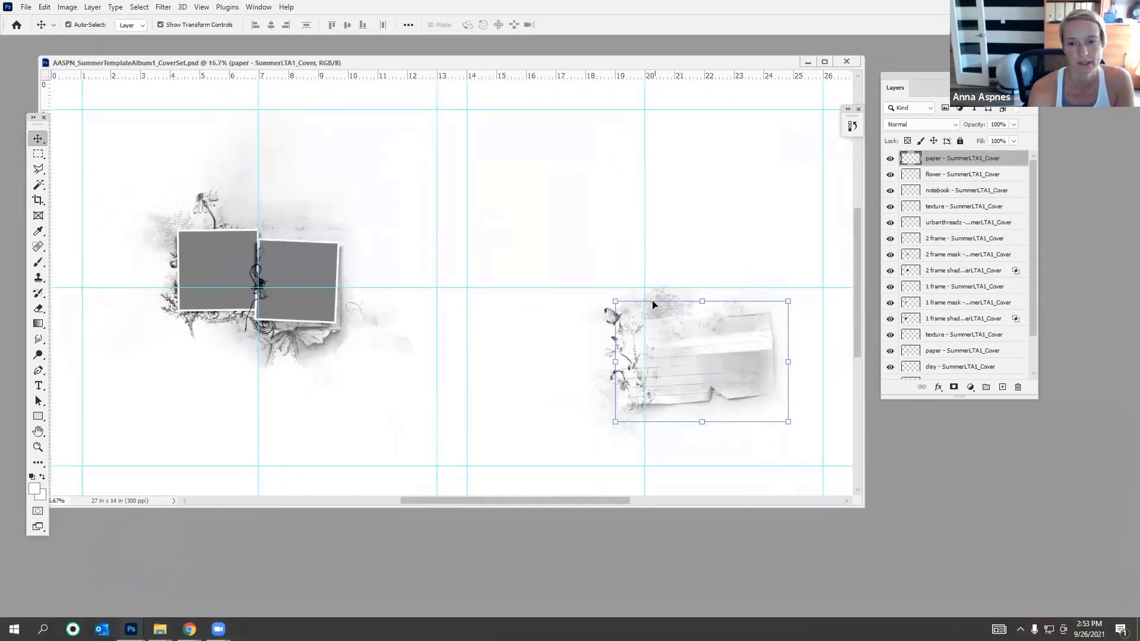
{"action": "left_click", "coordinate": [620, 321]}
{"action": "left_click", "coordinate": [618, 317]}
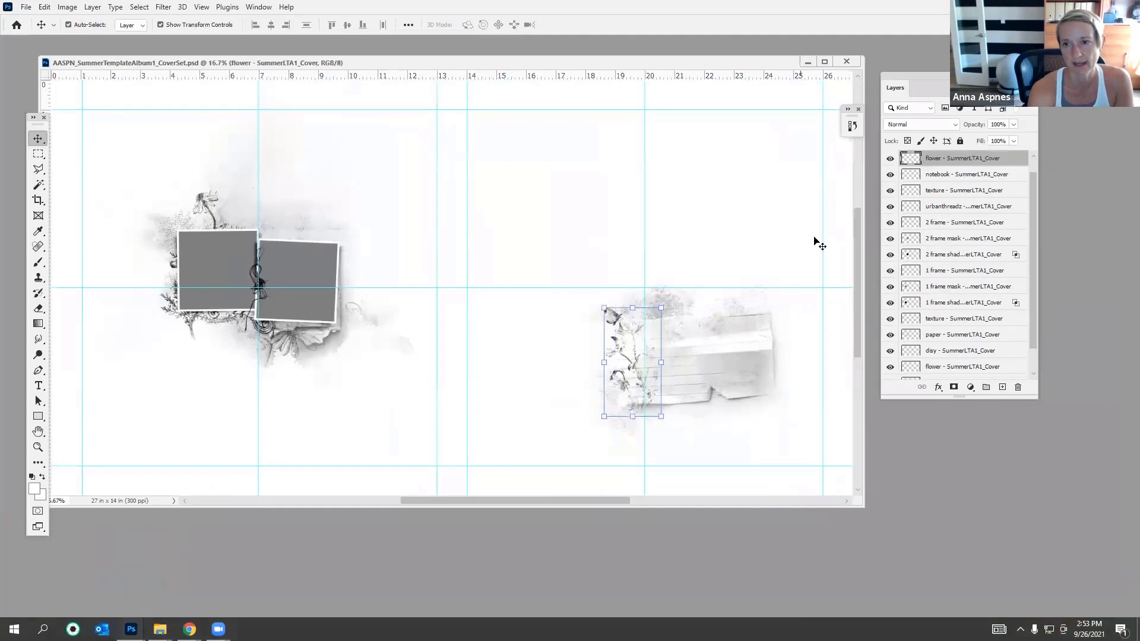
{"action": "left_click", "coordinate": [890, 159]}
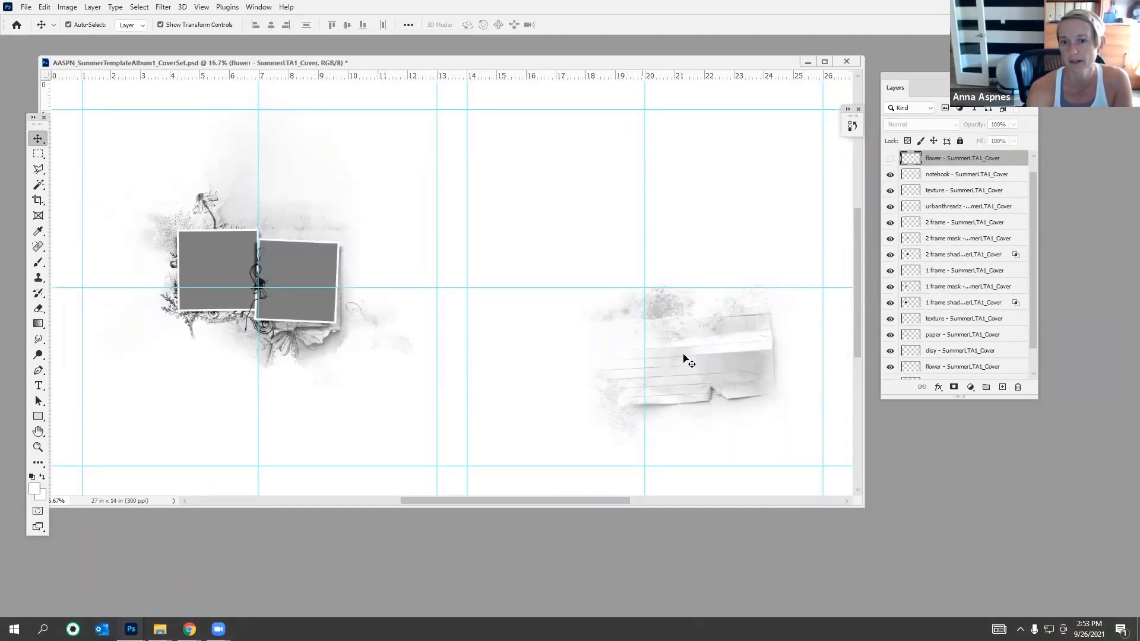
Step: Add a new layer and place the text "The" in 10 pt Arial Narrow on the notebook paper
{"action": "left_click", "coordinate": [1003, 387]}
{"action": "key", "text": "t"}
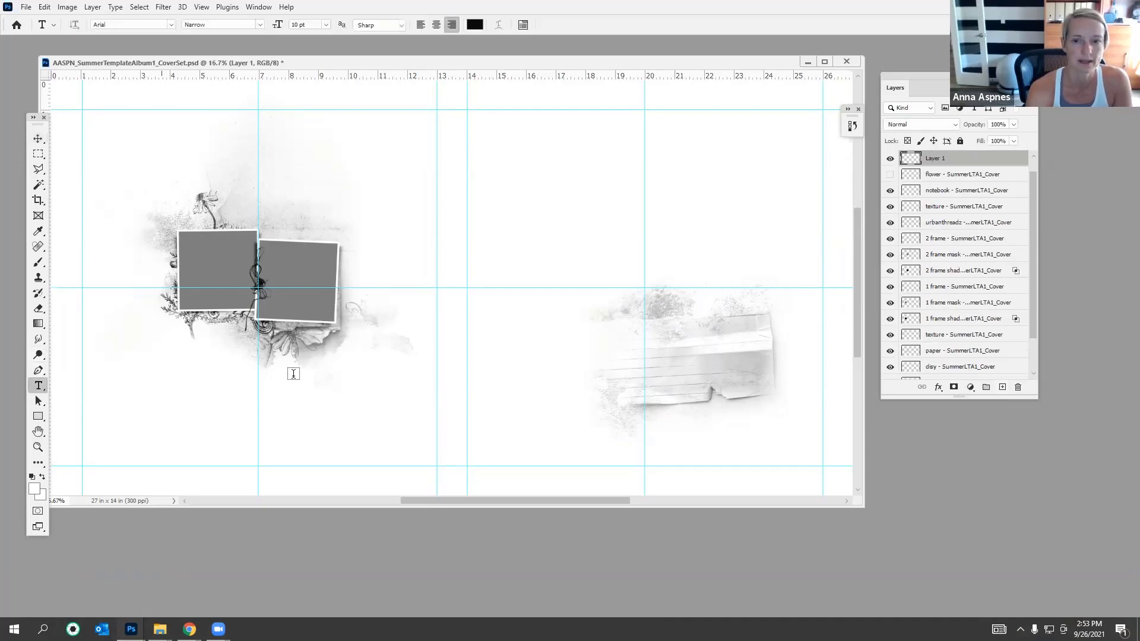
{"action": "left_click", "coordinate": [647, 358]}
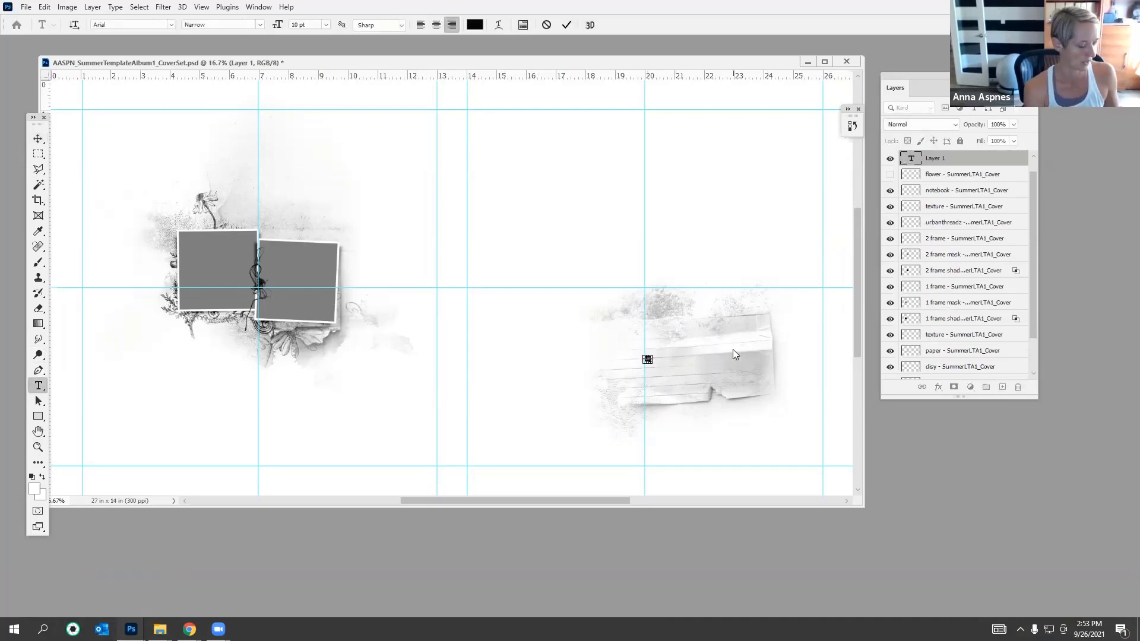
{"action": "left_click", "coordinate": [569, 29]}
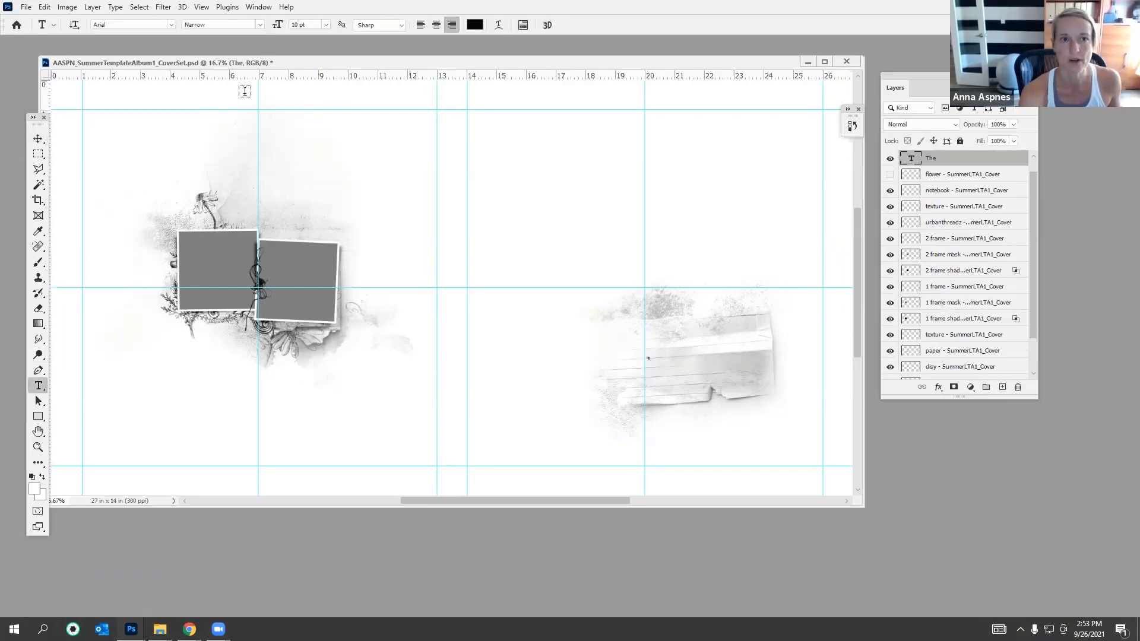
Step: Set the type size to 72 pt and place a second "The" text in the blank area above the notebook paper
{"action": "left_click", "coordinate": [326, 25]}
{"action": "left_click", "coordinate": [310, 176]}
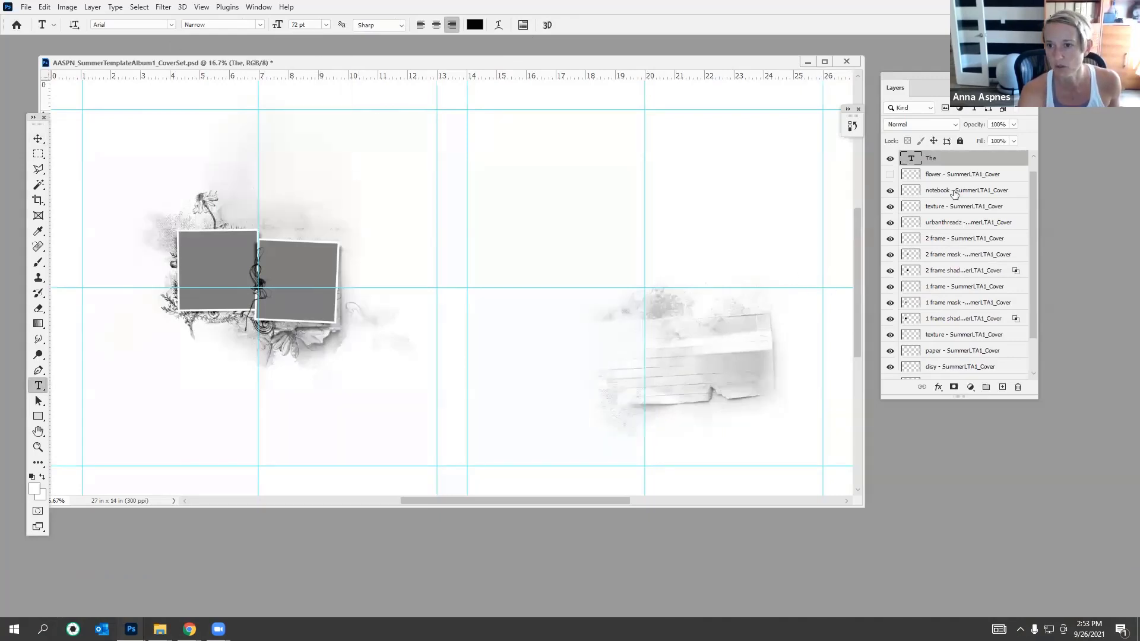
{"action": "left_click", "coordinate": [629, 266]}
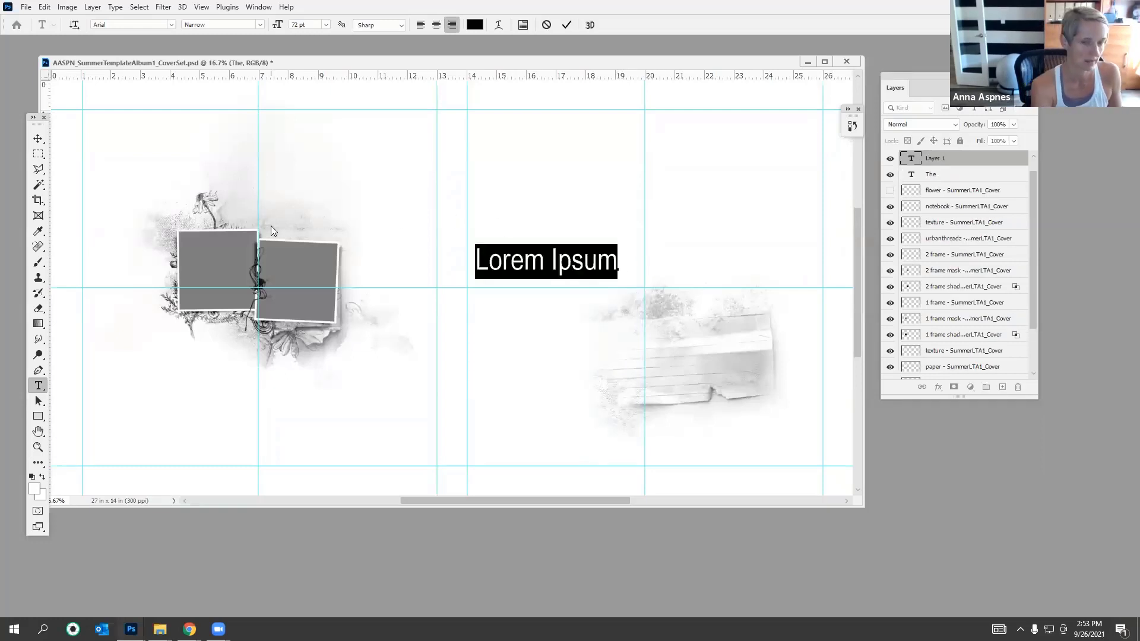
{"action": "type", "text": "The"}
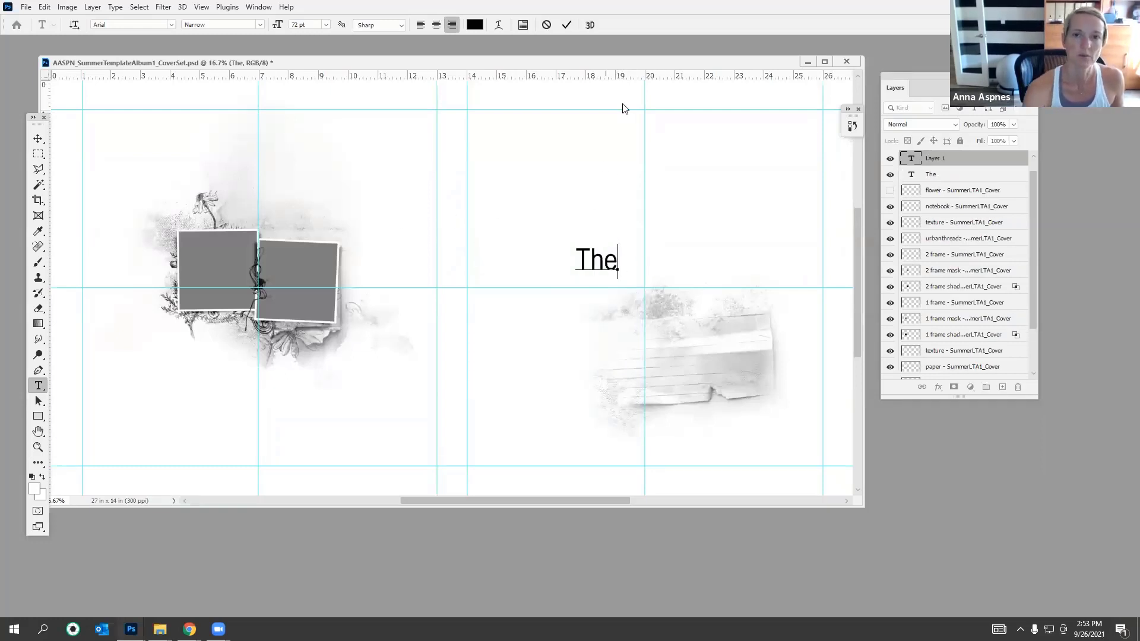
{"action": "left_click", "coordinate": [566, 24]}
Step: Change the larger "The" text to the Kiln Serif font at 60 pt and switch to the Move tool
{"action": "left_click", "coordinate": [172, 26]}
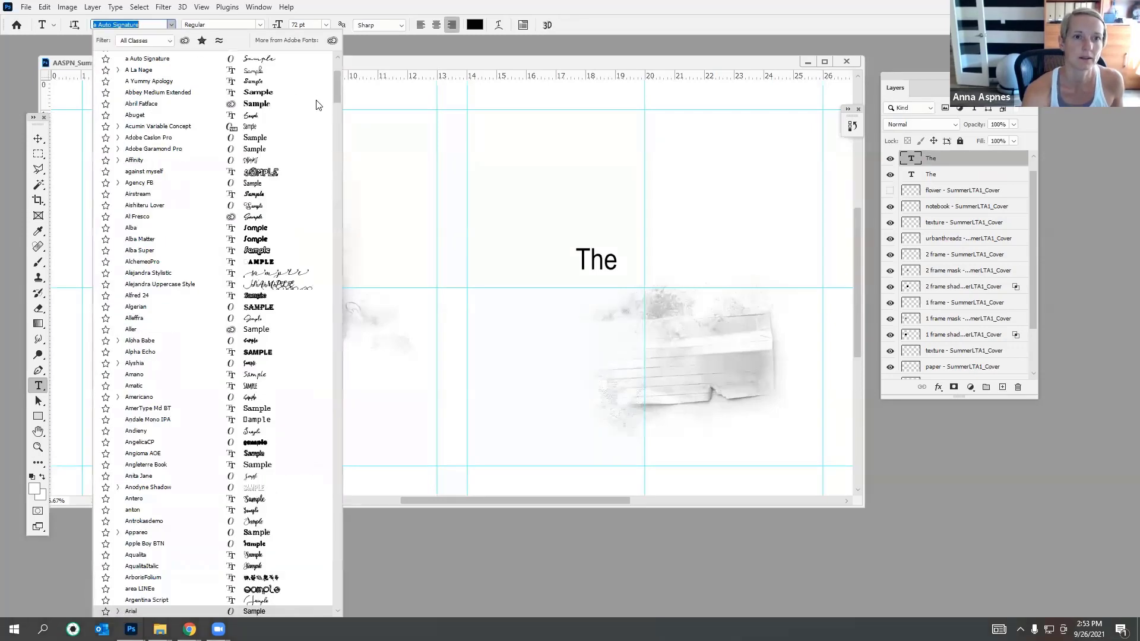
{"action": "scroll", "coordinate": [257, 75], "scroll_direction": "up", "scroll_amount": 5}
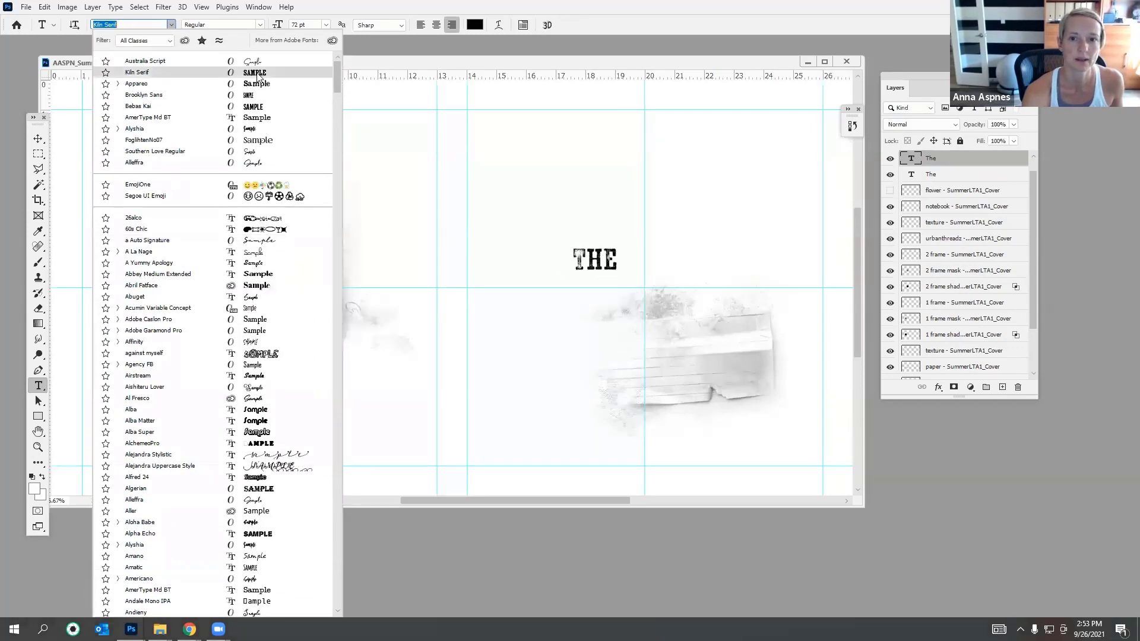
{"action": "left_click", "coordinate": [257, 74]}
{"action": "left_click", "coordinate": [326, 25]}
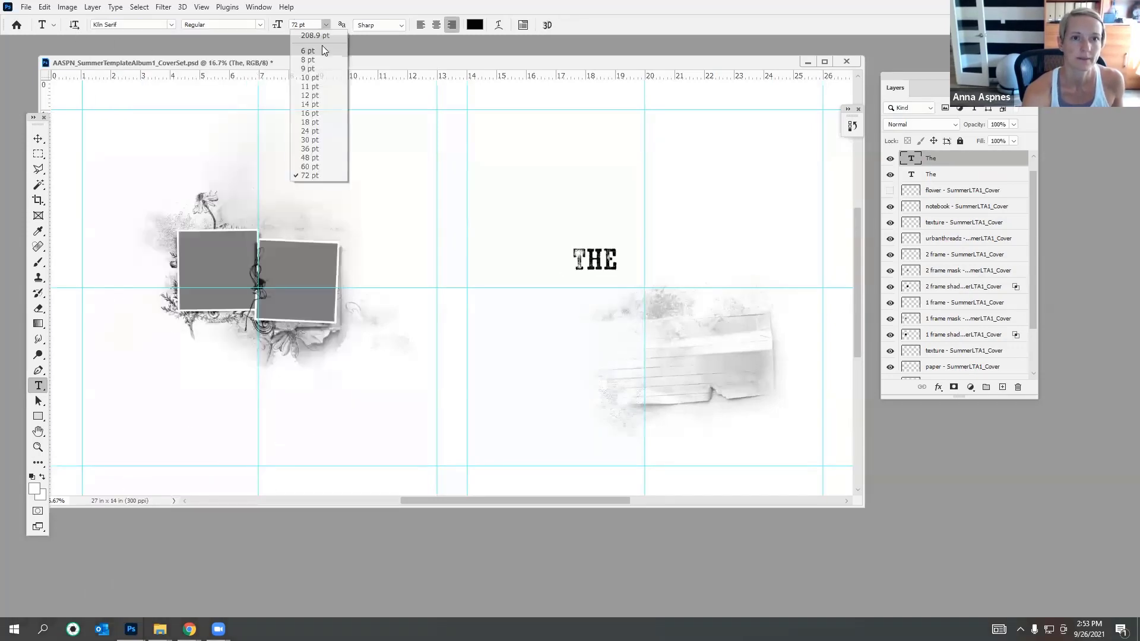
{"action": "left_click", "coordinate": [316, 168]}
{"action": "left_click", "coordinate": [39, 139]}
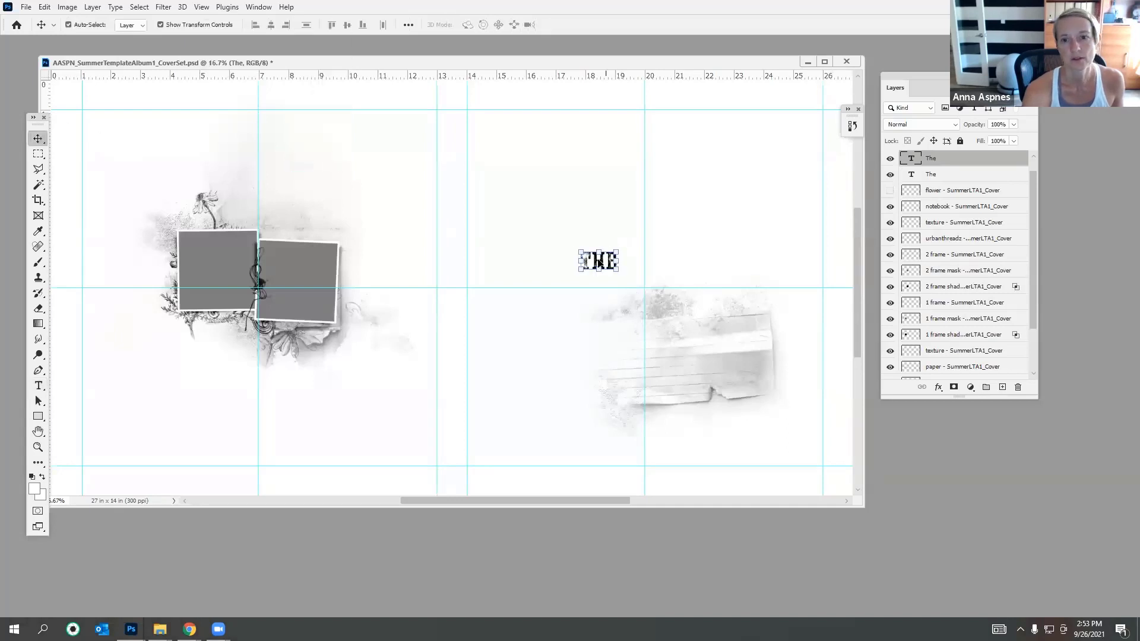
Step: Move the Kiln Serif "The" text onto the notebook paper and add a separate "Photo" text in the blank area above it
{"action": "left_click_drag", "start_coordinate": [607, 268], "coordinate": [655, 347]}
{"action": "left_click", "coordinate": [588, 24]}
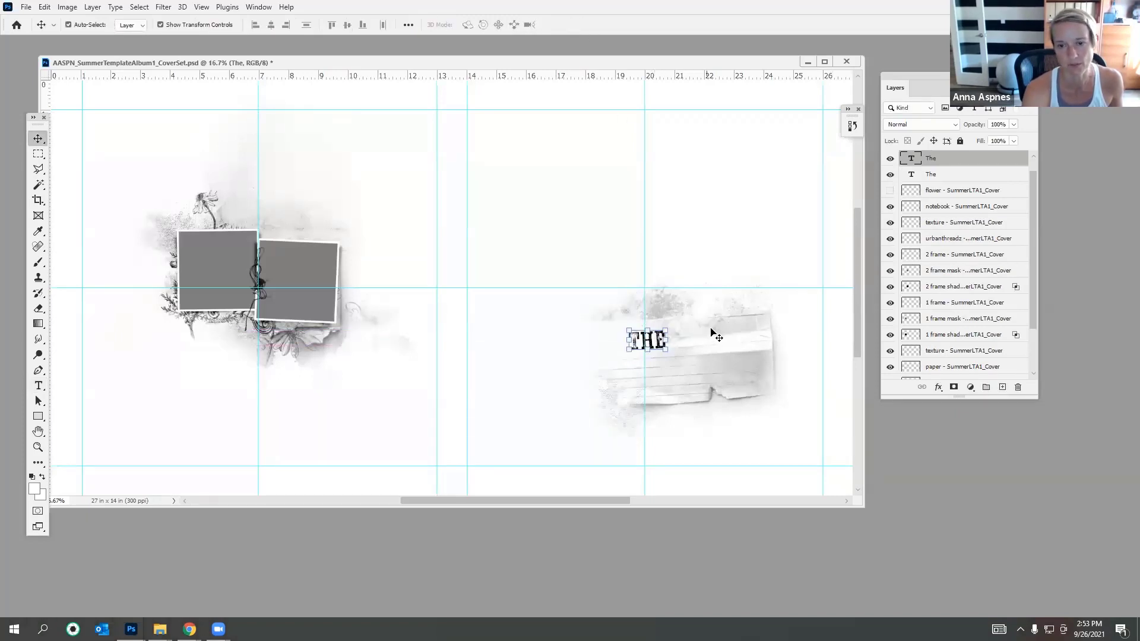
{"action": "left_click", "coordinate": [39, 386]}
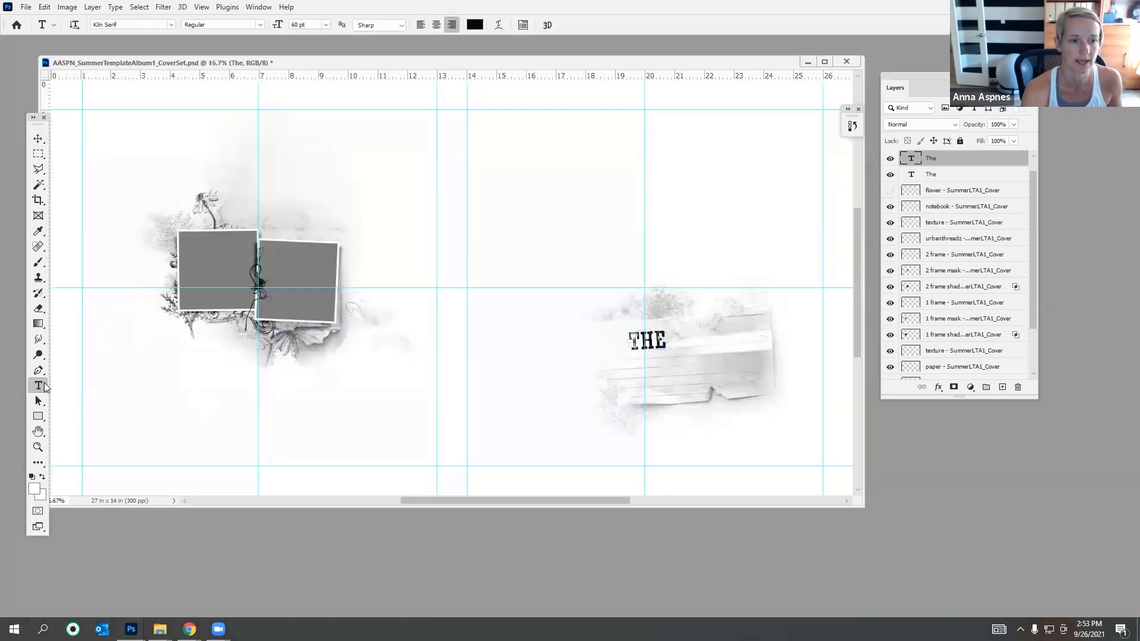
{"action": "left_click", "coordinate": [593, 245]}
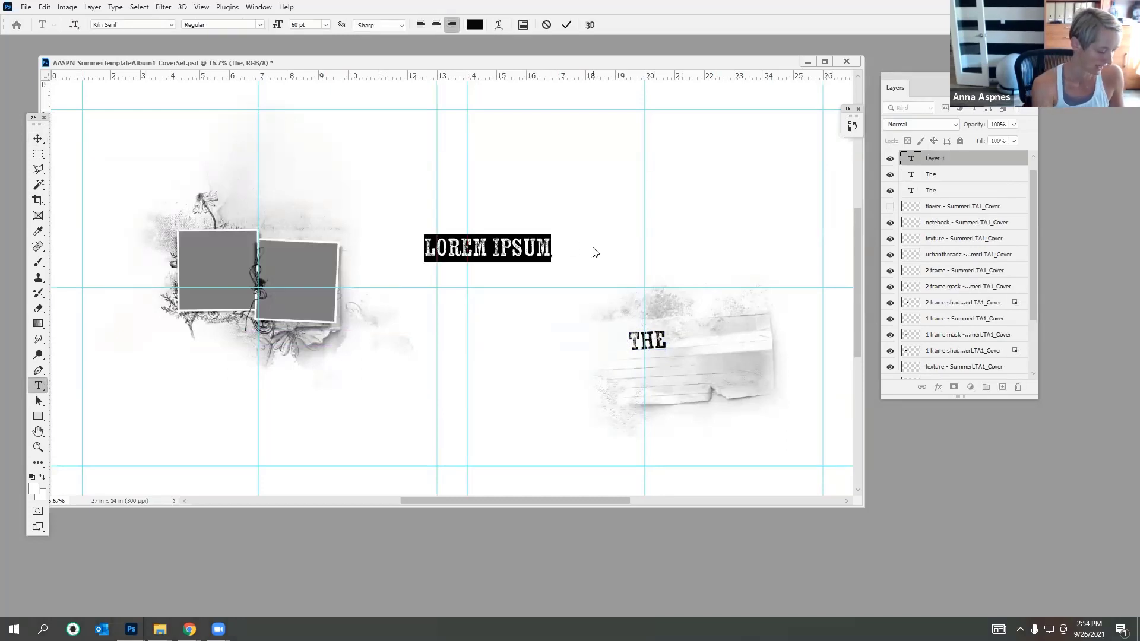
{"action": "type", "text": "Photoe"}
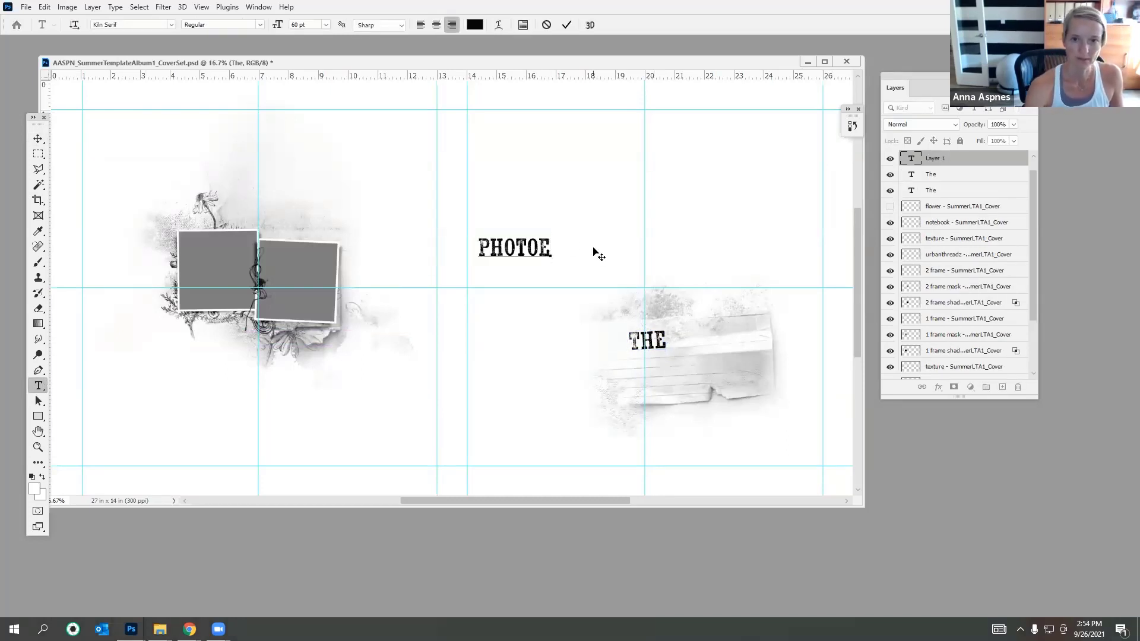
{"action": "key", "text": "BackSpace"}
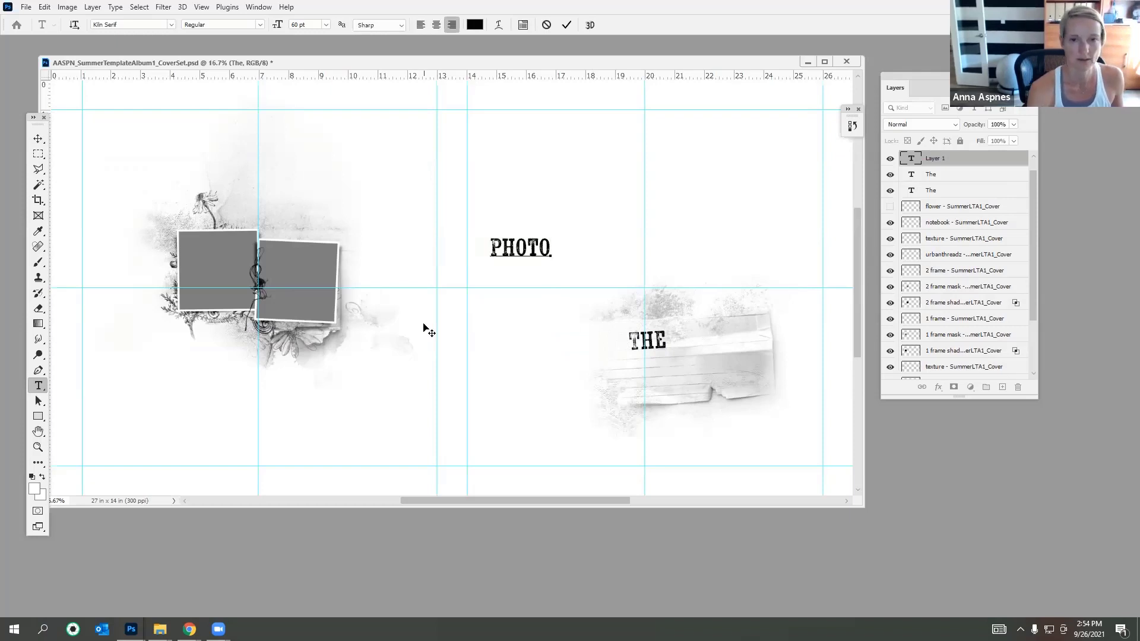
{"action": "left_click", "coordinate": [567, 24]}
Step: Change the "Photo" text to the Australia Script font and enlarge it to about 245% above the notebook paper
{"action": "left_click", "coordinate": [171, 24]}
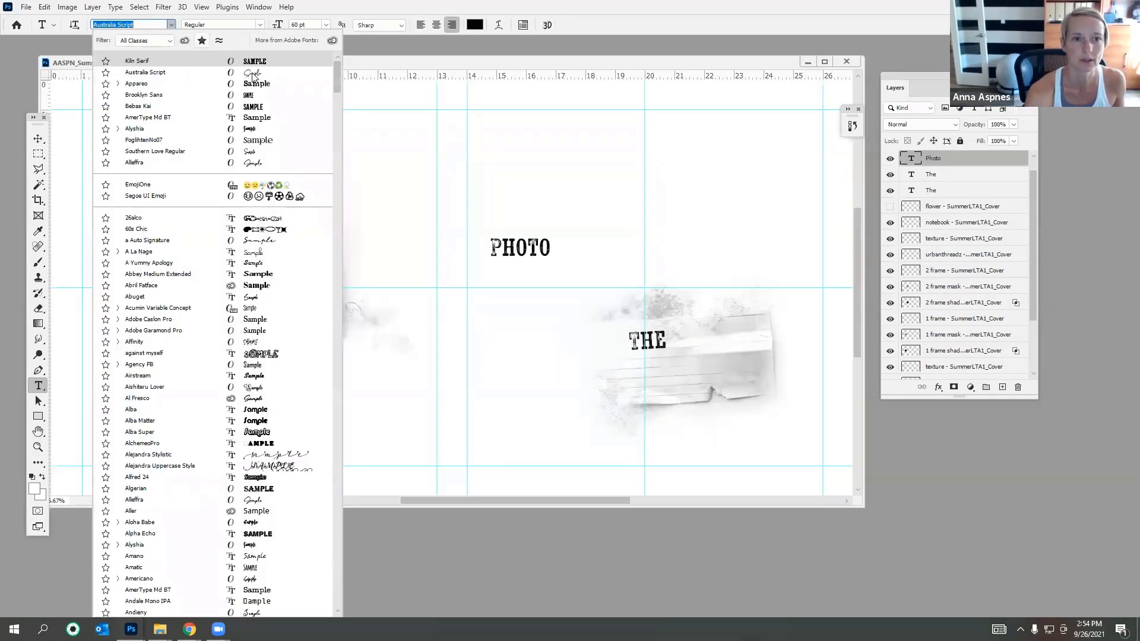
{"action": "left_click", "coordinate": [225, 76]}
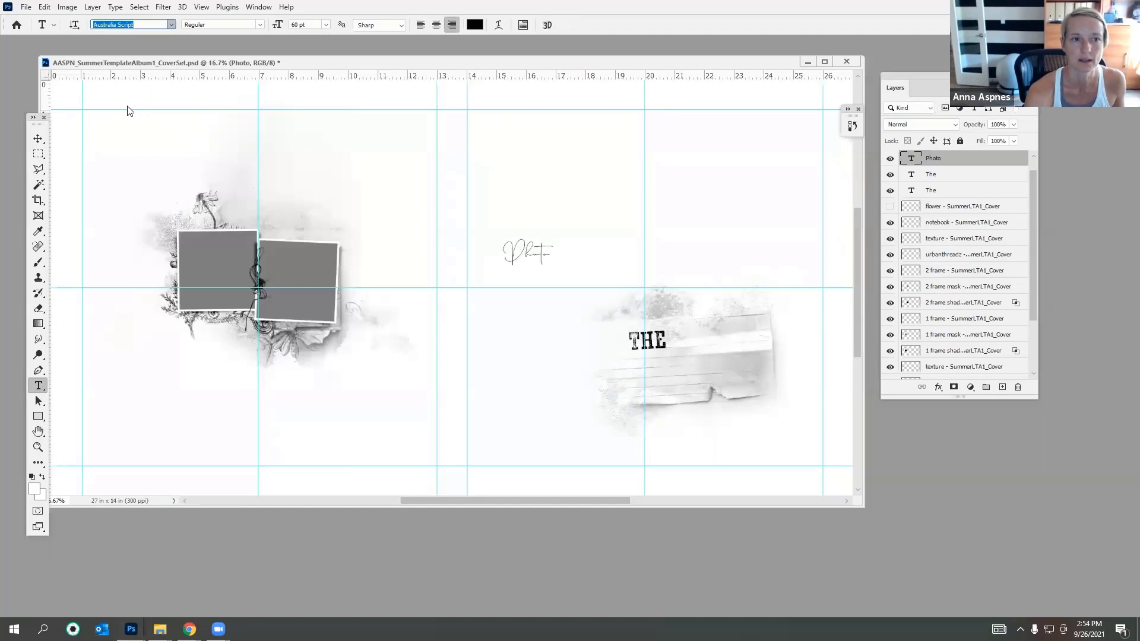
{"action": "left_click", "coordinate": [39, 139]}
{"action": "left_click_drag", "start_coordinate": [555, 237], "coordinate": [703, 127]}
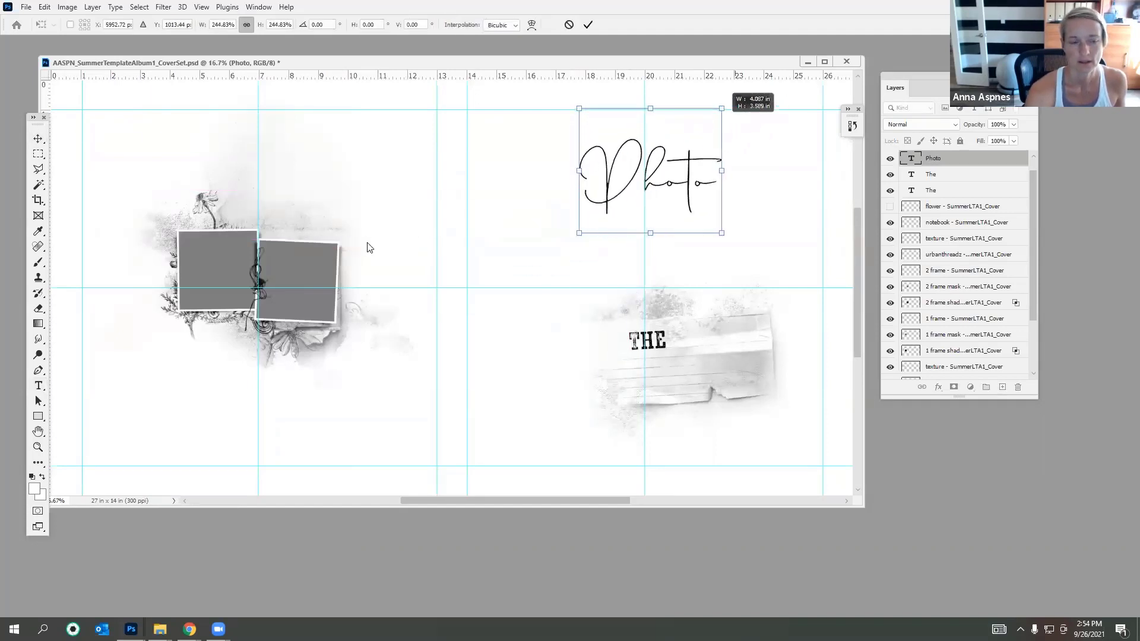
Step: Extend the script text to read "Photos"
{"action": "left_click", "coordinate": [40, 387]}
{"action": "left_click", "coordinate": [700, 186]}
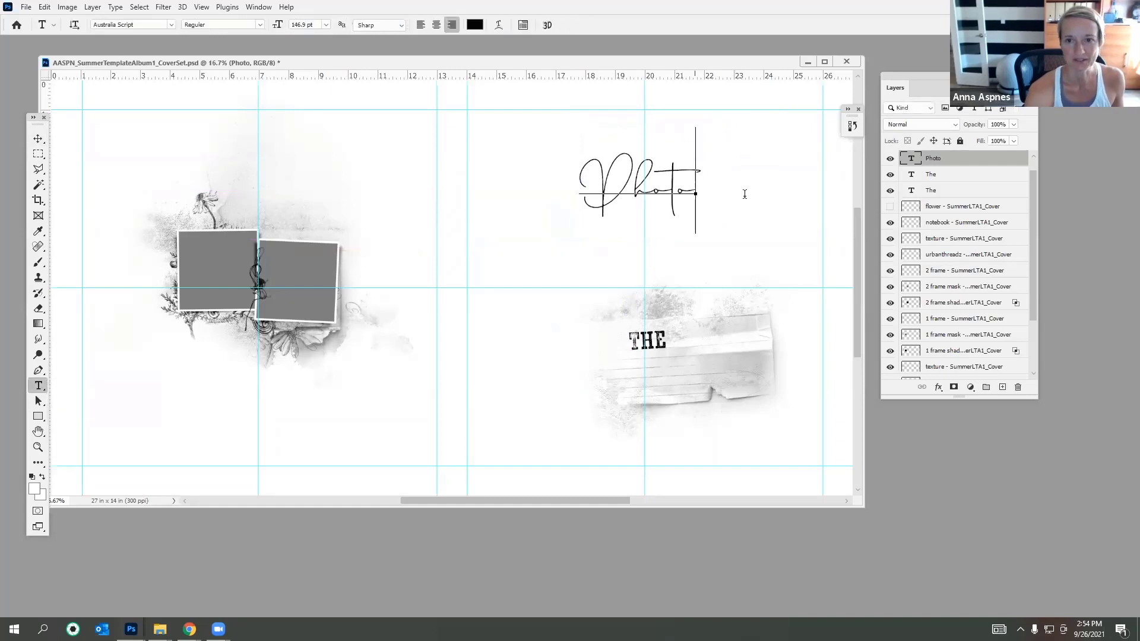
{"action": "type", "text": "s"}
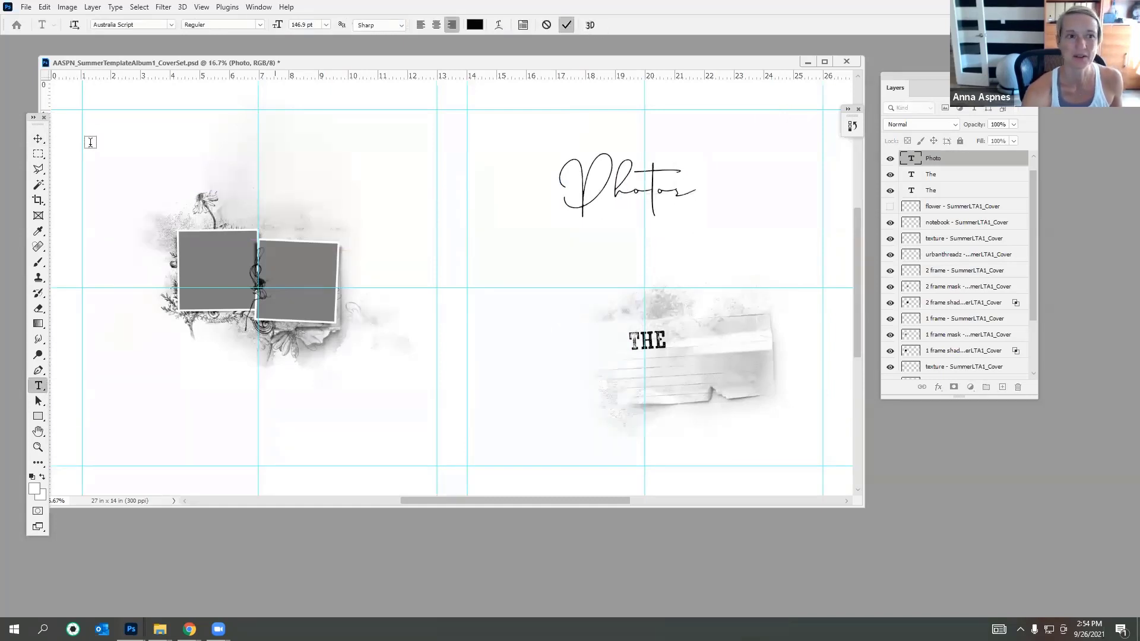
Step: Move the "Photos" text onto the notebook paper beneath "The" and rotate it by about -1.74 degrees
{"action": "left_click", "coordinate": [38, 138]}
{"action": "left_click_drag", "start_coordinate": [692, 189], "coordinate": [732, 358]}
{"action": "left_click_drag", "start_coordinate": [780, 322], "coordinate": [800, 306]}
{"action": "left_click", "coordinate": [588, 25]}
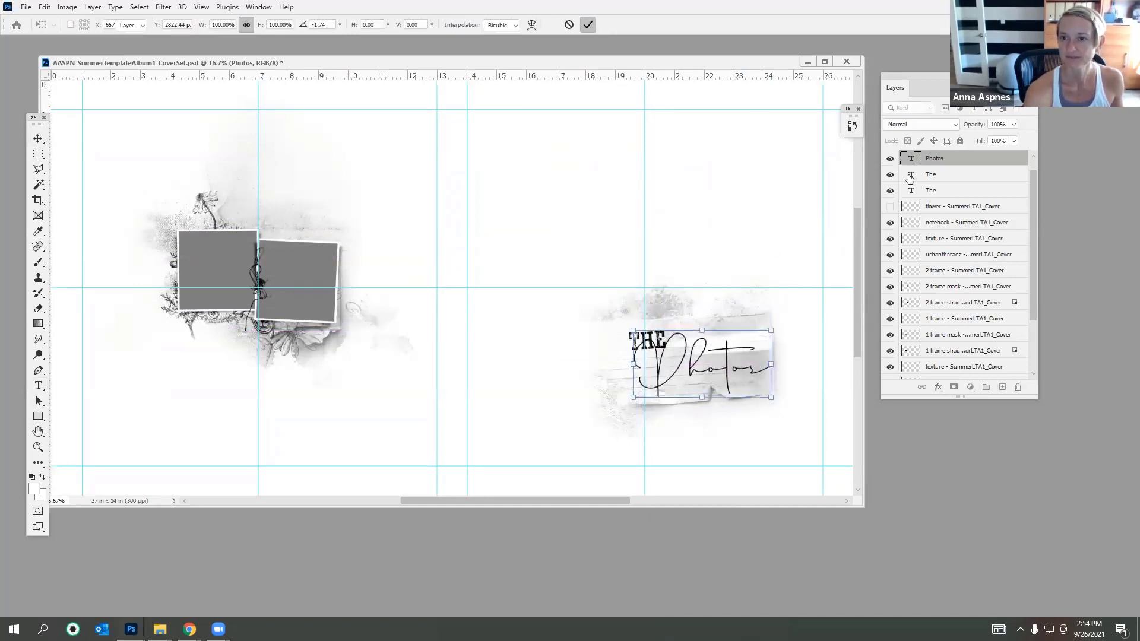
Step: Hide the Photos layer and both The text layers
{"action": "left_click_drag", "start_coordinate": [891, 158], "coordinate": [880, 211]}
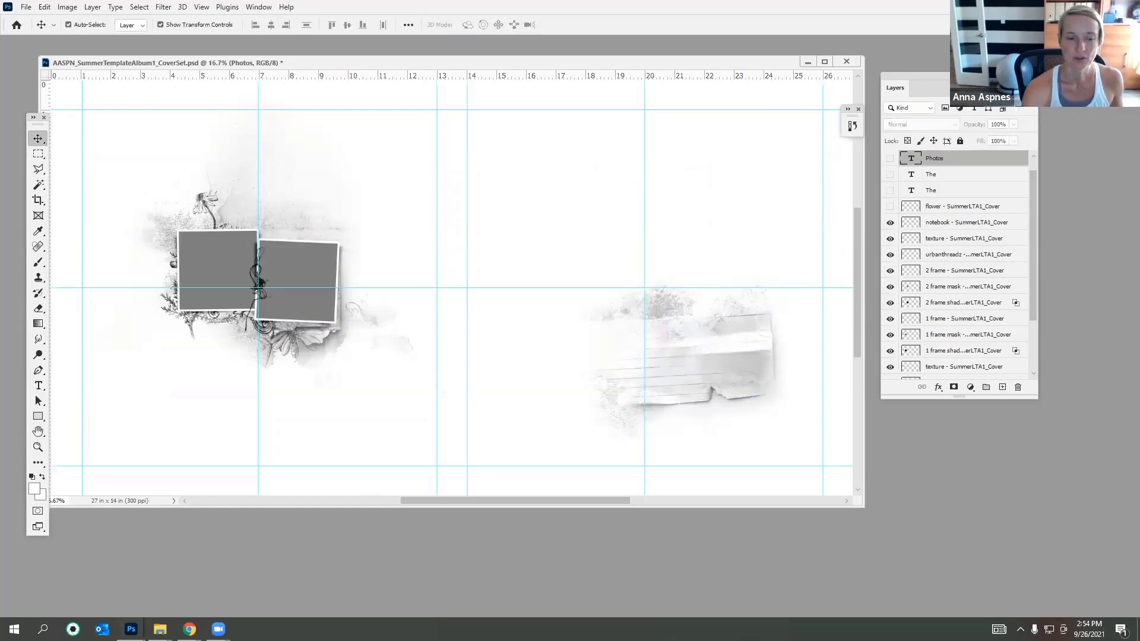
{"action": "mouse_move", "coordinate": [190, 629]}
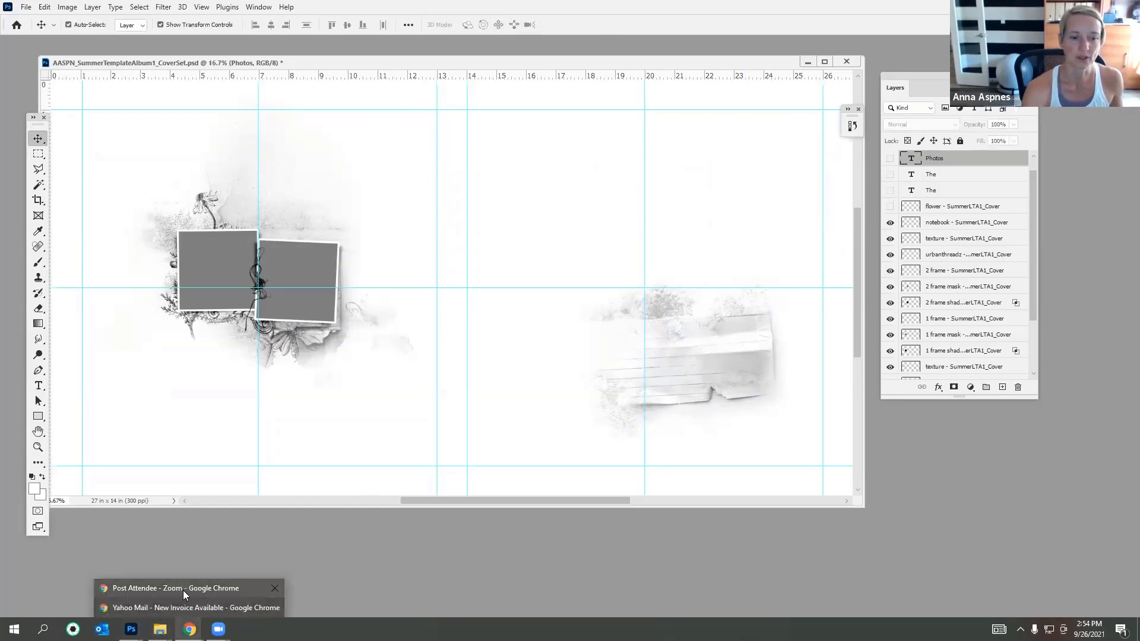
{"action": "left_click", "coordinate": [181, 607]}
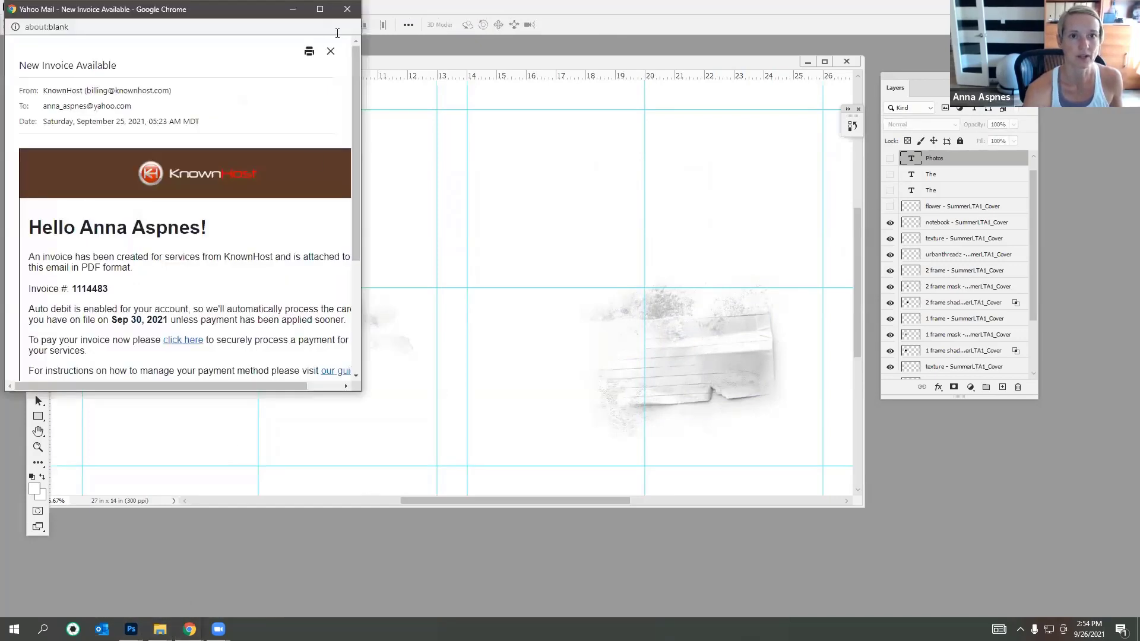
{"action": "left_click", "coordinate": [348, 9]}
Step: Switch to Oscraps.com in Chrome and browse the designer store of Anna Aspnes Designs to its WordART category
{"action": "left_click", "coordinate": [189, 630]}
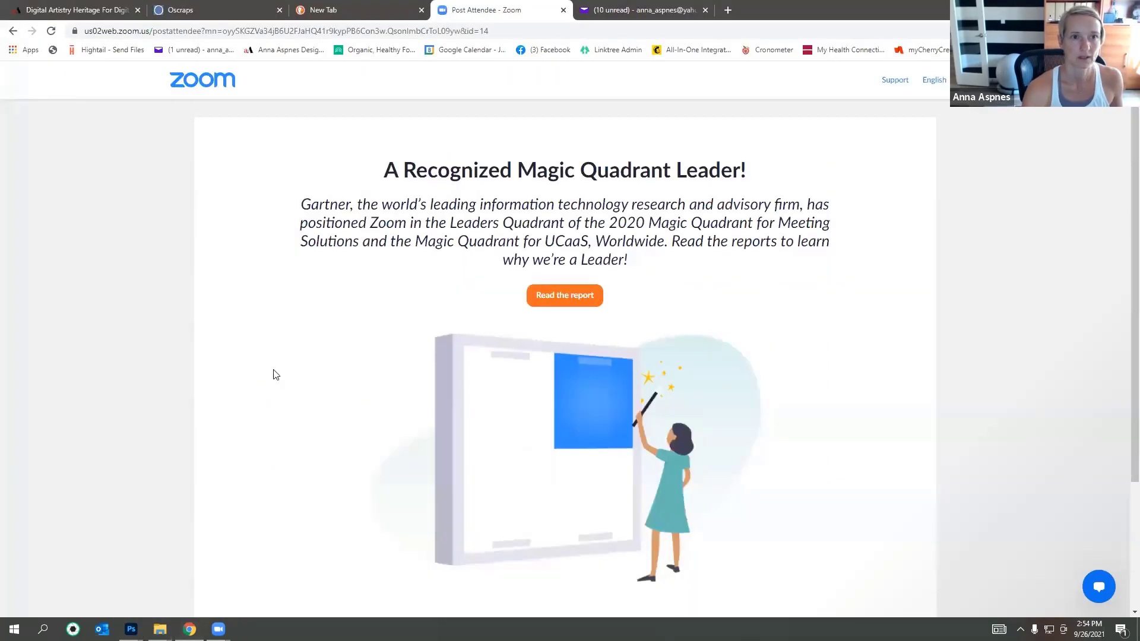
{"action": "left_click", "coordinate": [172, 10]}
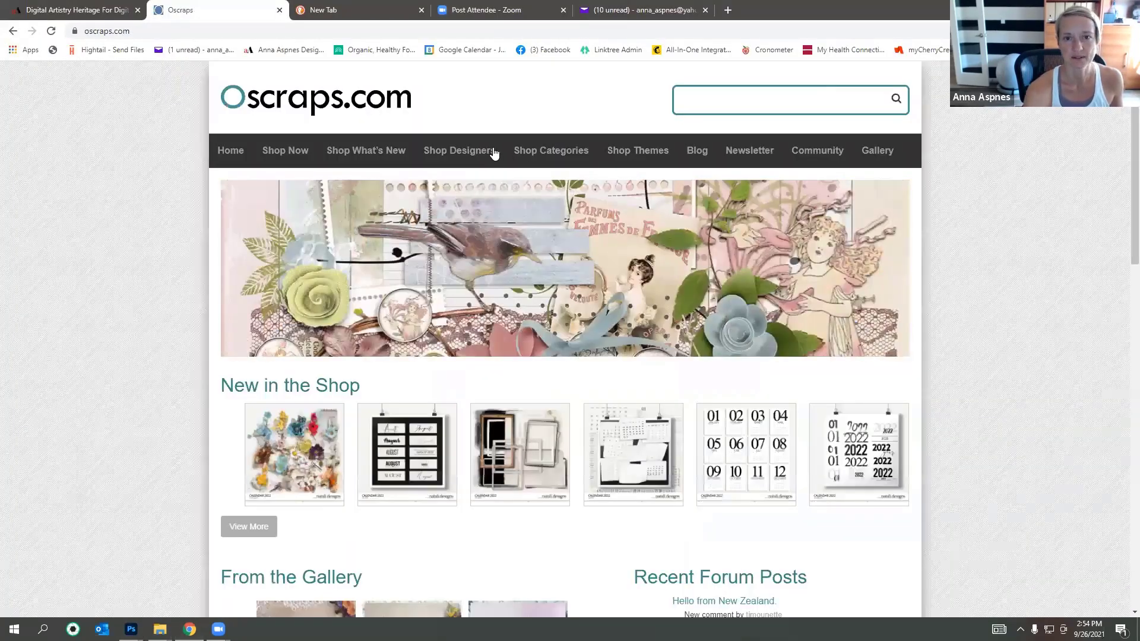
{"action": "left_click", "coordinate": [477, 155]}
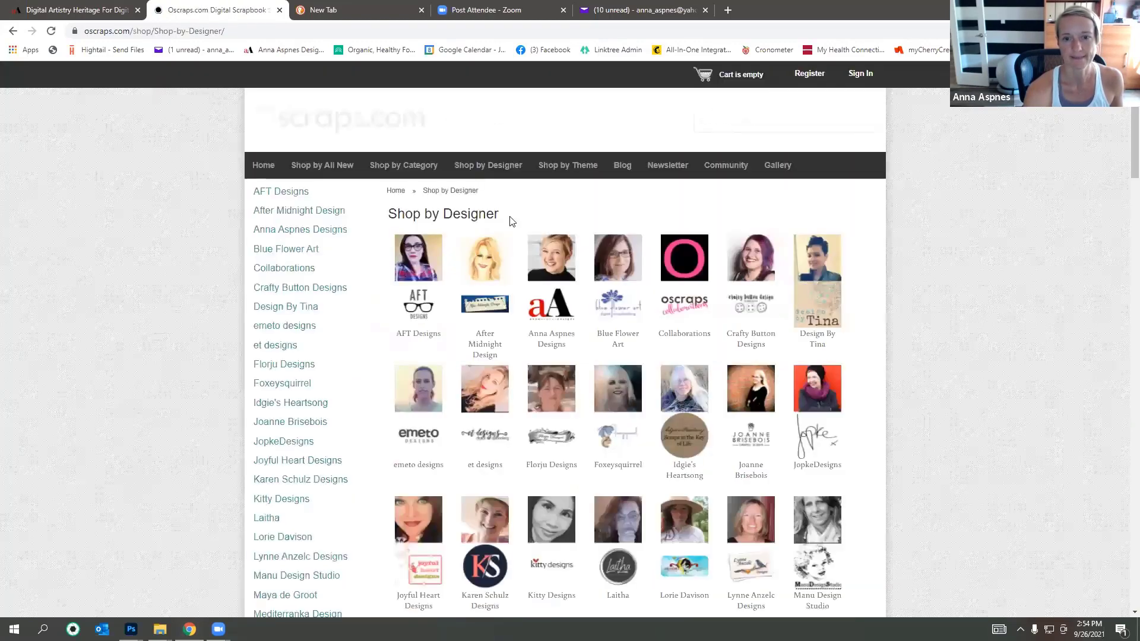
{"action": "left_click", "coordinate": [563, 269]}
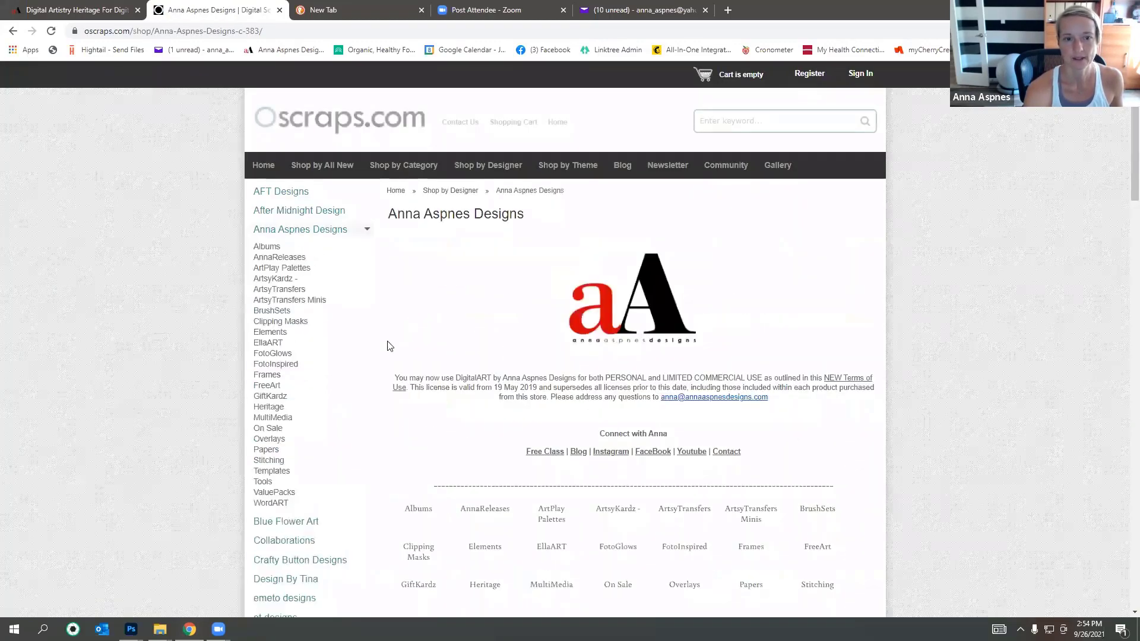
{"action": "left_click", "coordinate": [262, 504]}
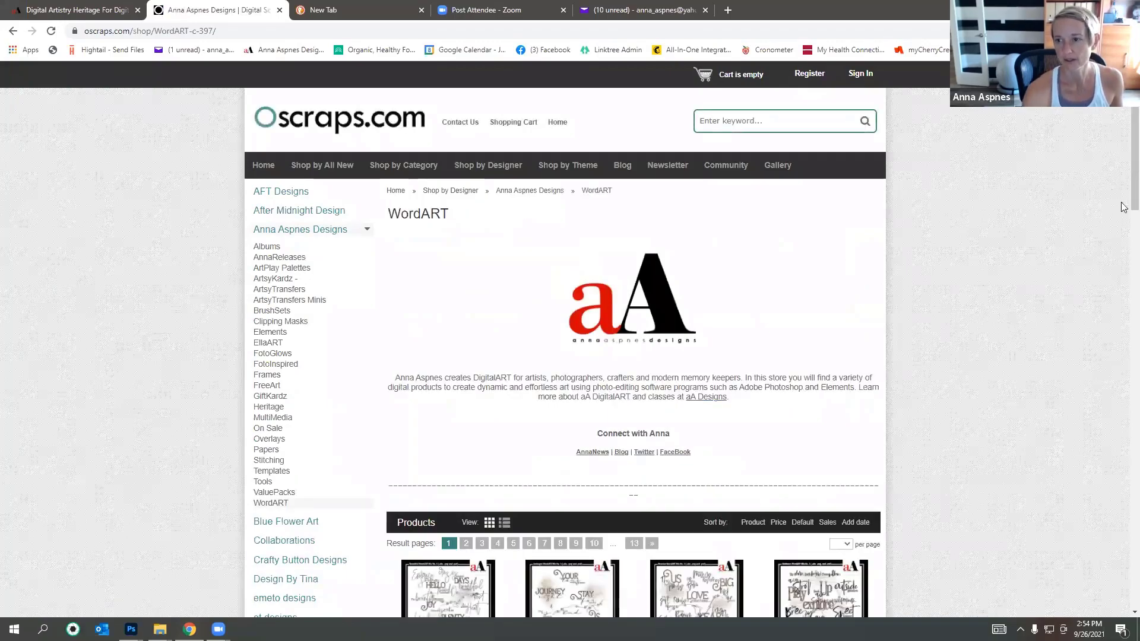
{"action": "left_click_drag", "start_coordinate": [1133, 202], "coordinate": [1133, 132]}
Step: Search the Oscraps shop for "anna wordart loss"
{"action": "left_click", "coordinate": [720, 124]}
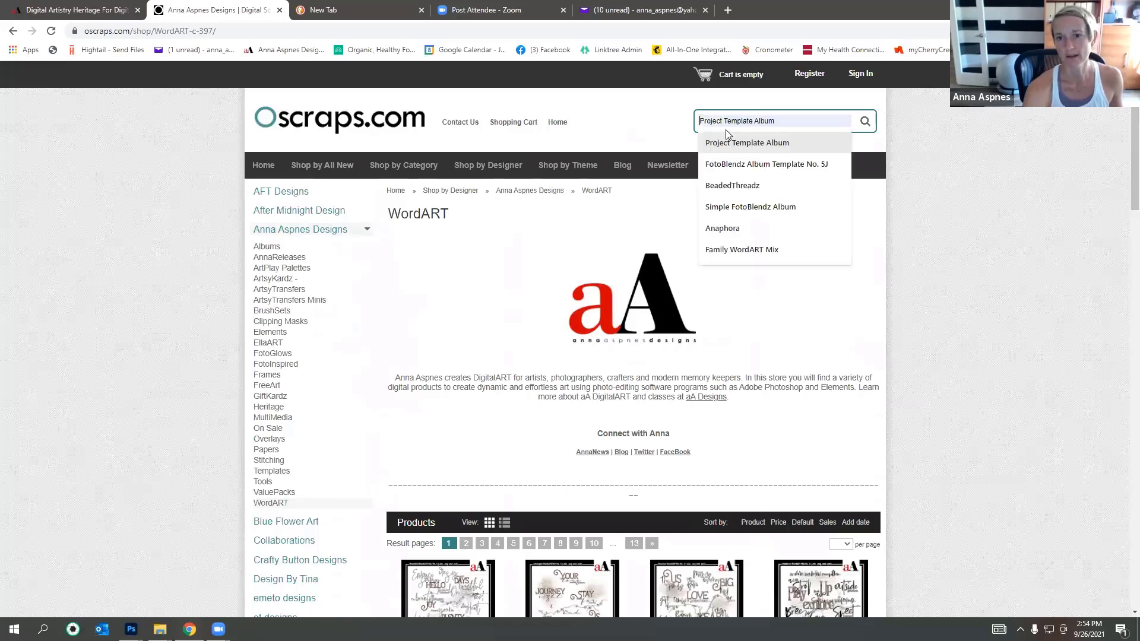
{"action": "type", "text": "Ann"}
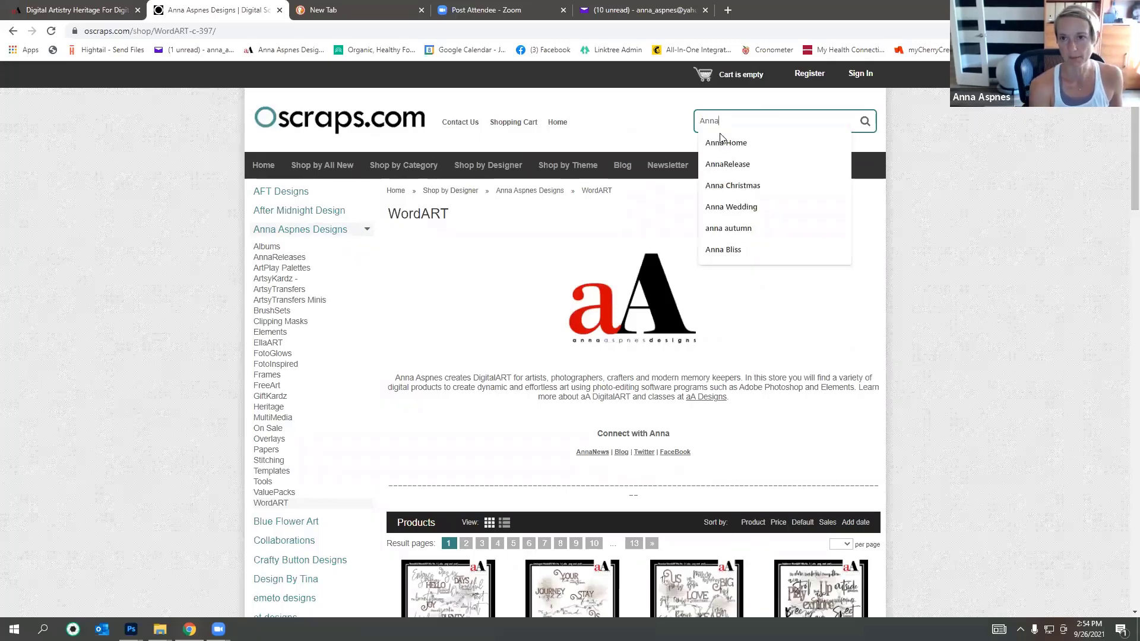
{"action": "type", "text": "a wordart loss"}
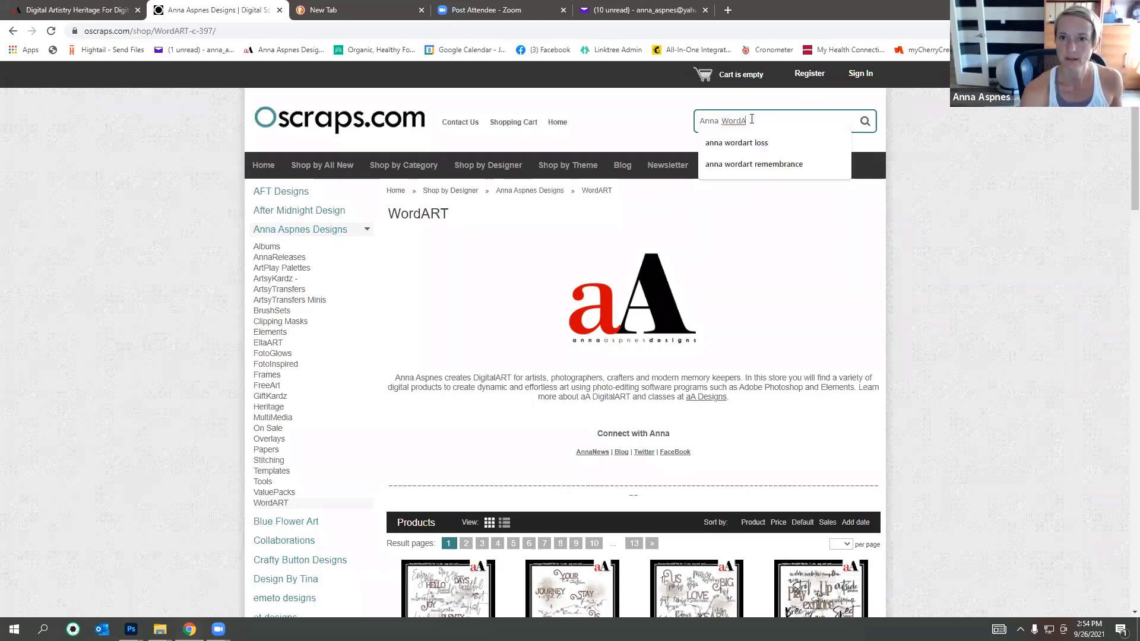
{"action": "type", "text": "T"}
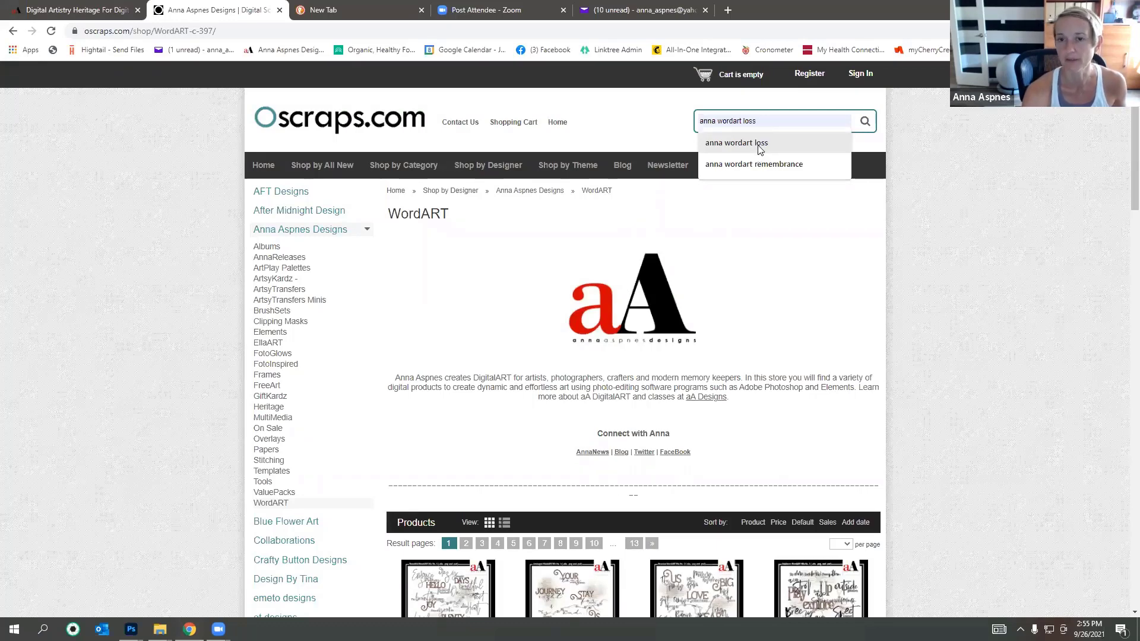
{"action": "left_click", "coordinate": [762, 145]}
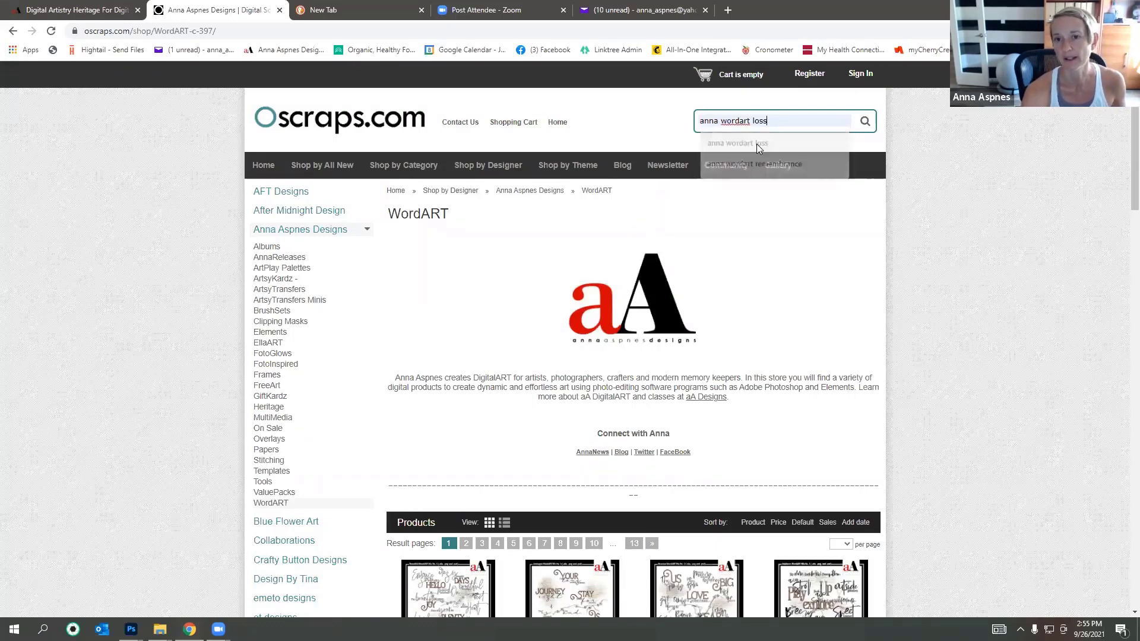
{"action": "left_click", "coordinate": [866, 123]}
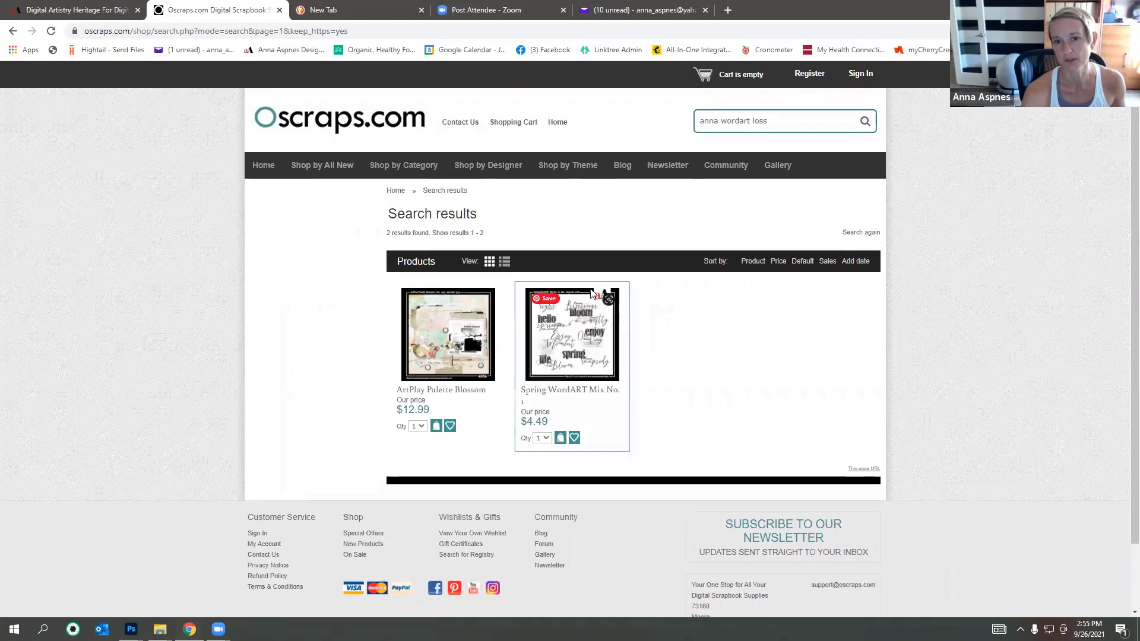
Step: Search the shop for "anna wordart remembrance"
{"action": "left_click_drag", "start_coordinate": [772, 120], "coordinate": [752, 120]}
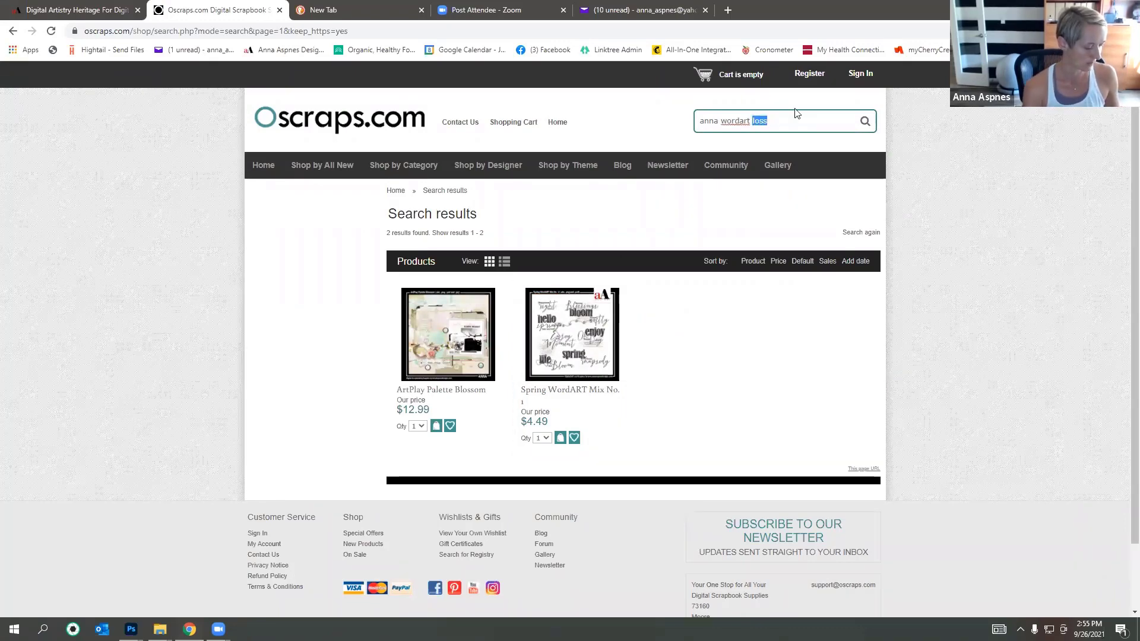
{"action": "type", "text": "remember"}
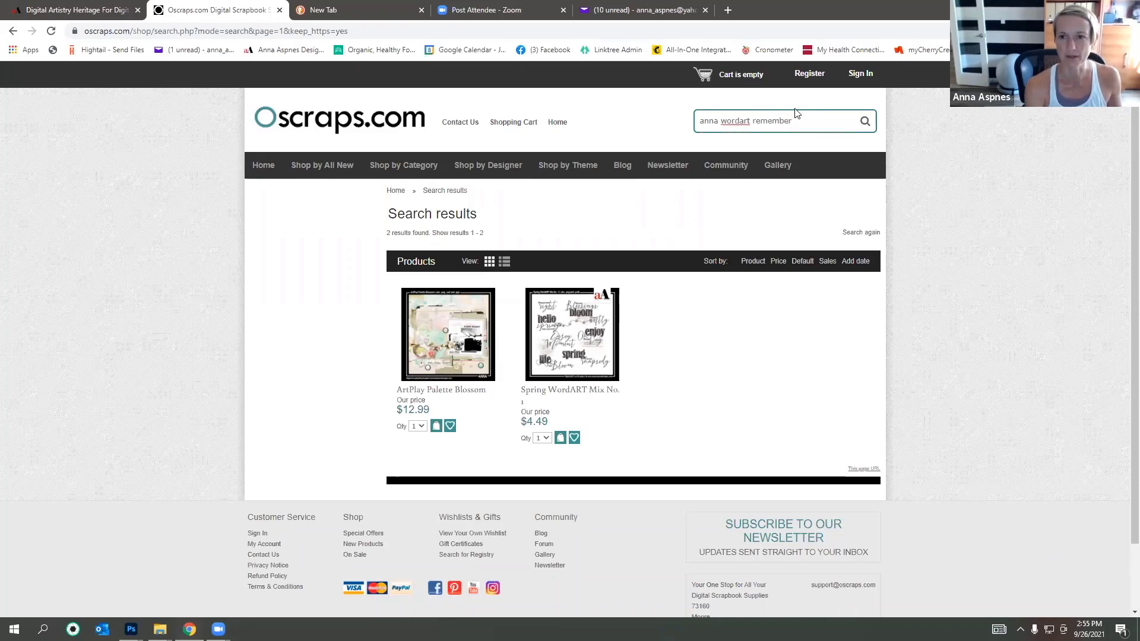
{"action": "key", "text": "BackSpace"}
{"action": "key", "text": "Down"}
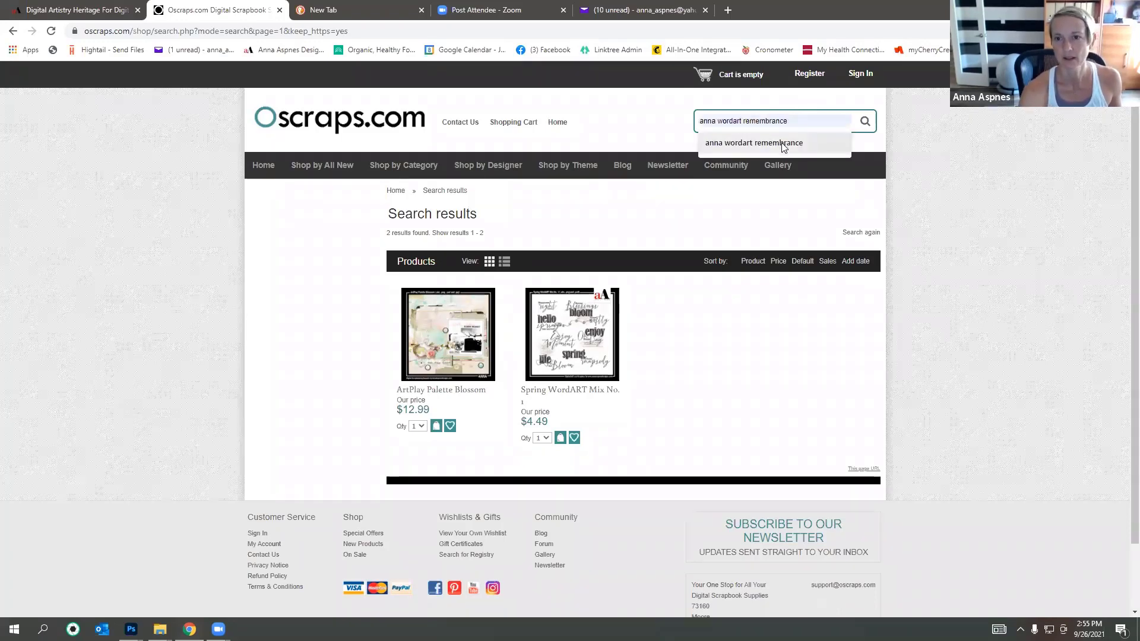
{"action": "key", "text": "Return"}
{"action": "left_click", "coordinate": [863, 122]}
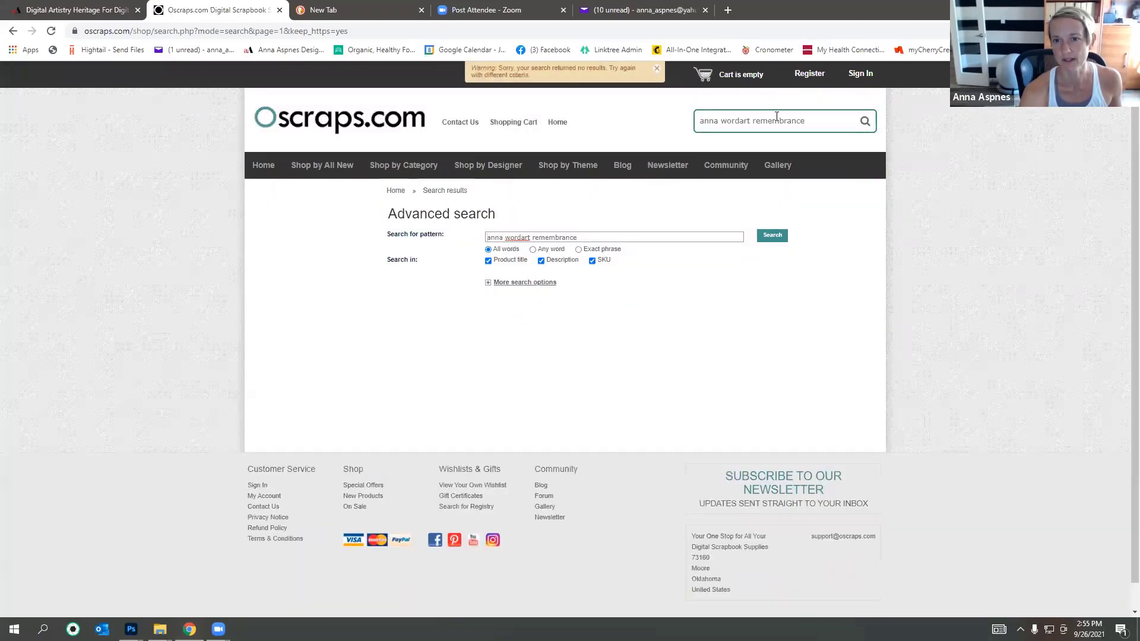
Step: Replace the last search word and search the shop for "anna wordart remeber"
{"action": "left_click_drag", "start_coordinate": [830, 120], "coordinate": [754, 122]}
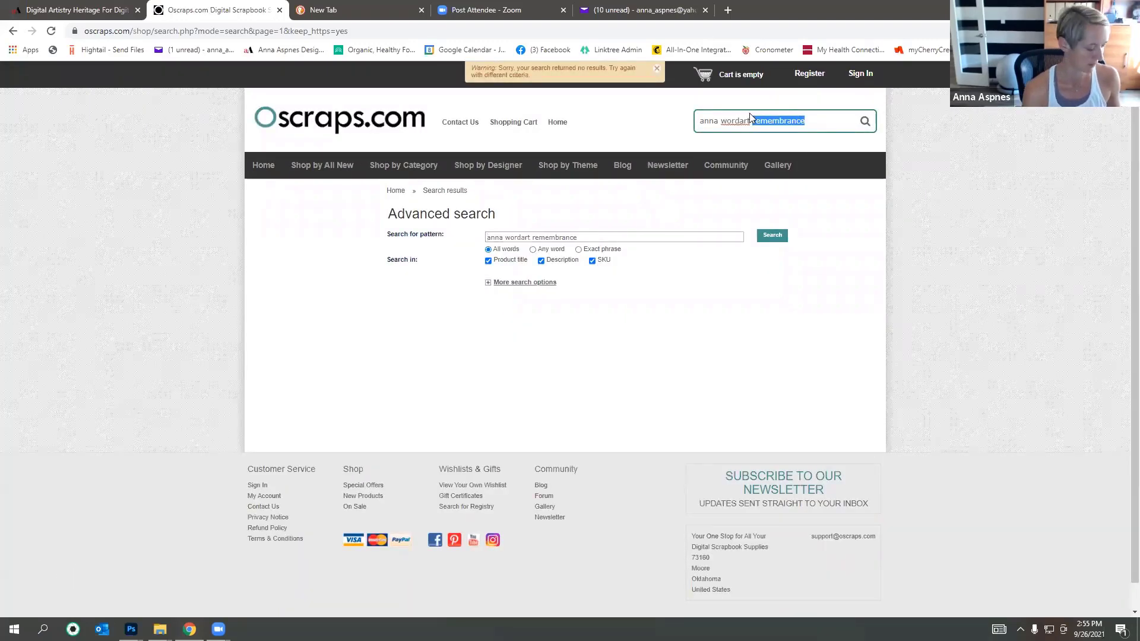
{"action": "type", "text": "remeber"}
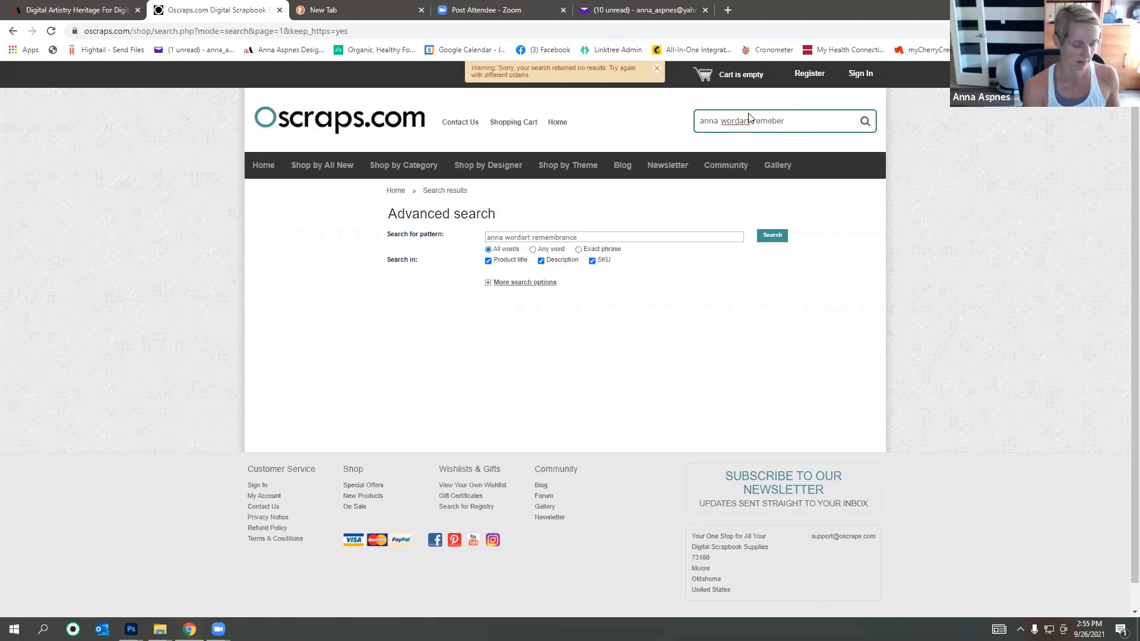
{"action": "key", "text": "Return"}
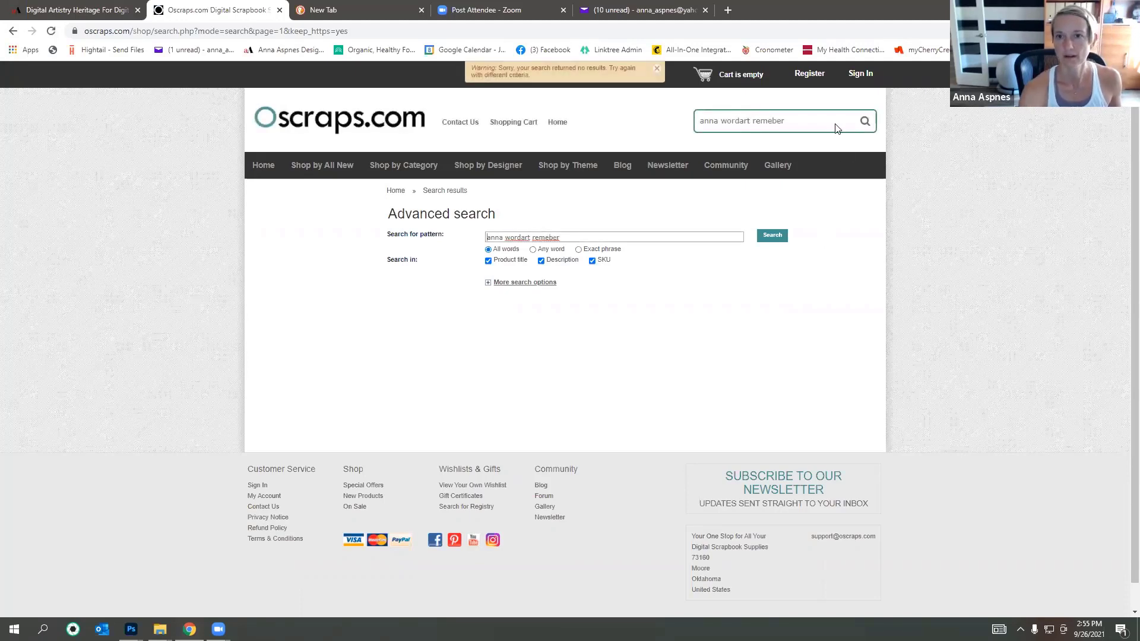
Step: Search the shop for "anna wordart lost" and look through the WordART products
{"action": "double_click", "coordinate": [754, 122]}
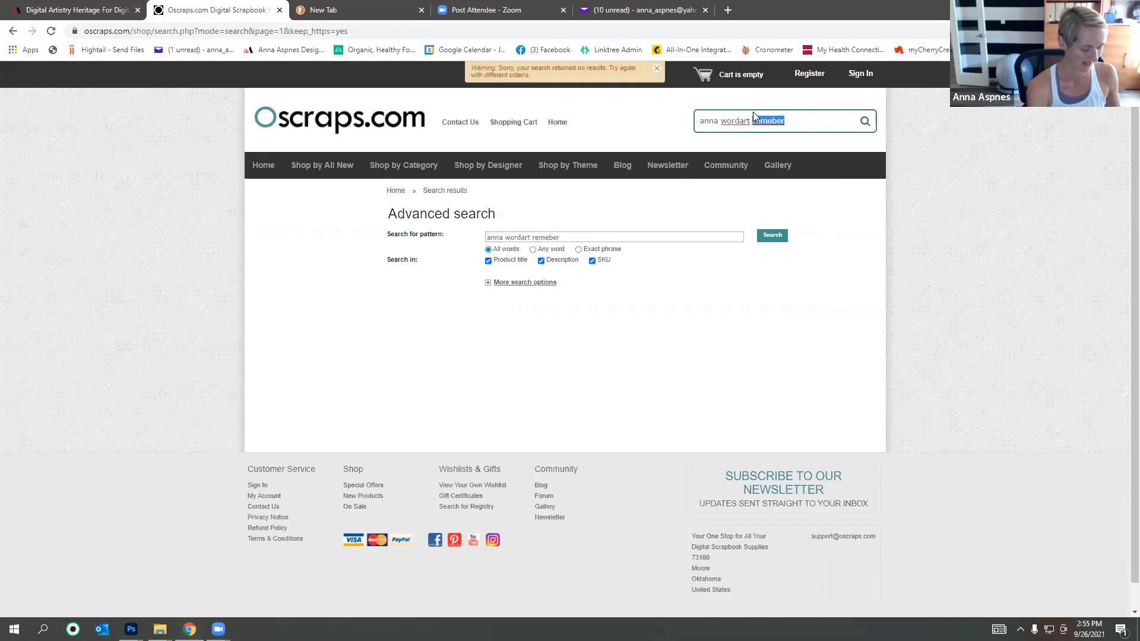
{"action": "type", "text": "list"}
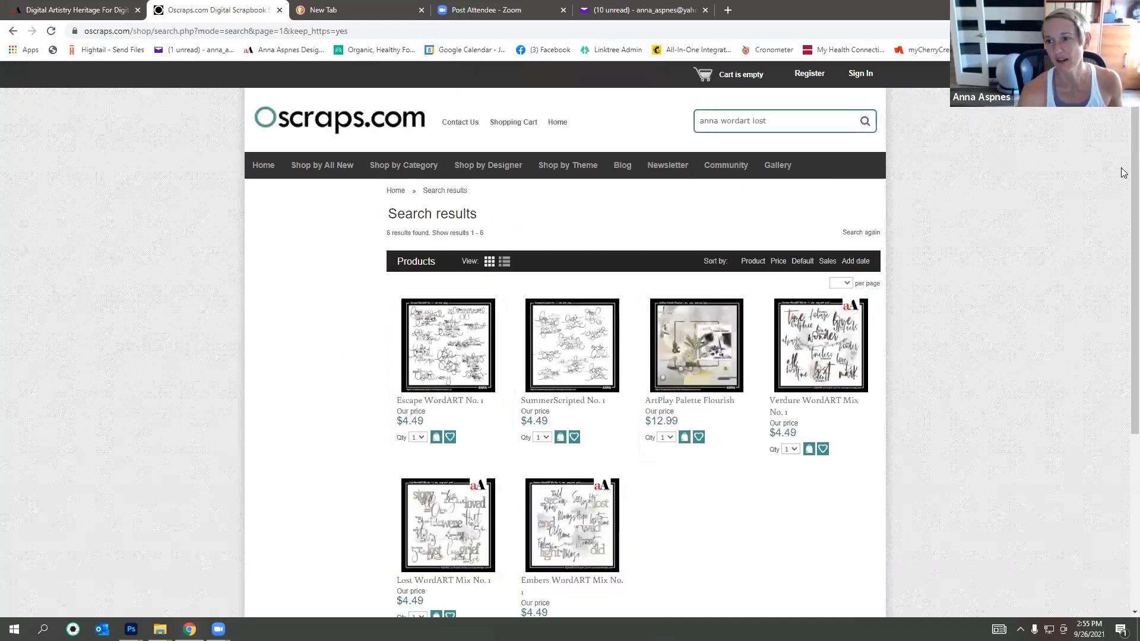
{"action": "scroll", "coordinate": [1123, 175], "scroll_direction": "down", "scroll_amount": 2}
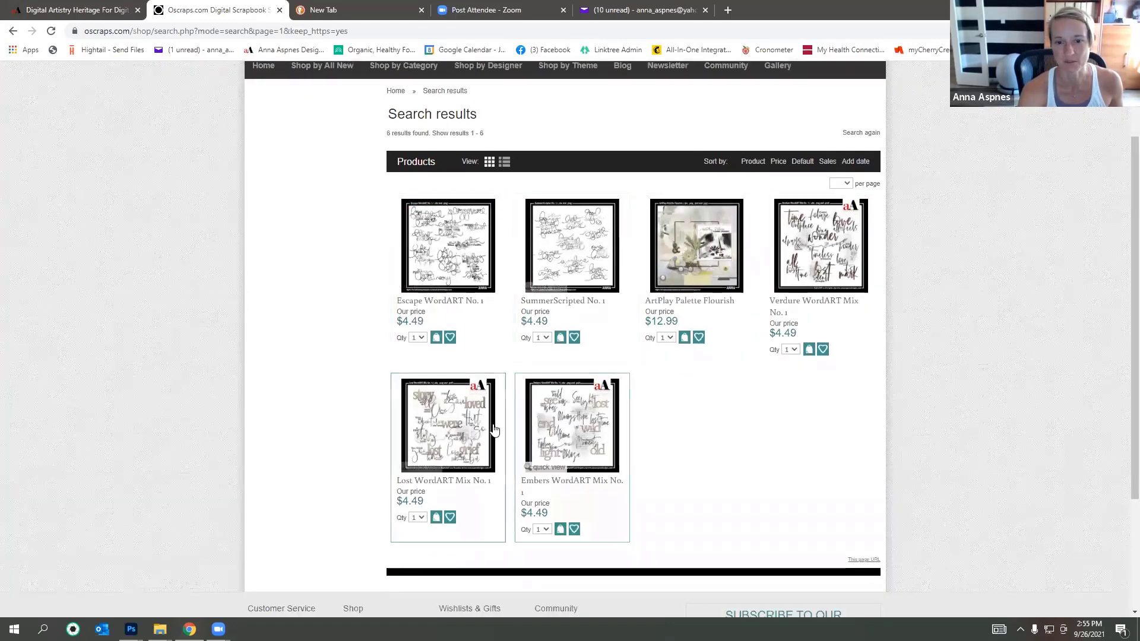
Step: Open the Lost WordART Mix No. 1 product page from the search results
{"action": "left_click", "coordinate": [472, 432]}
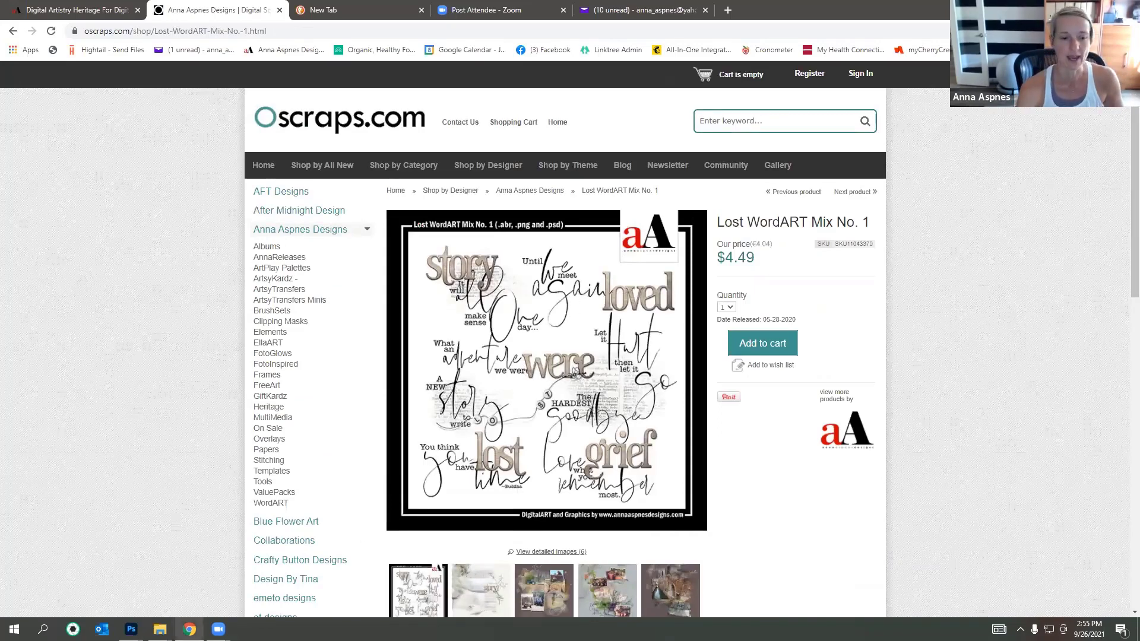
Step: Switch to File Explorer and open the Bountiful WordART Mix No 1 folder inside the Bountiful release folder
{"action": "left_click", "coordinate": [160, 629]}
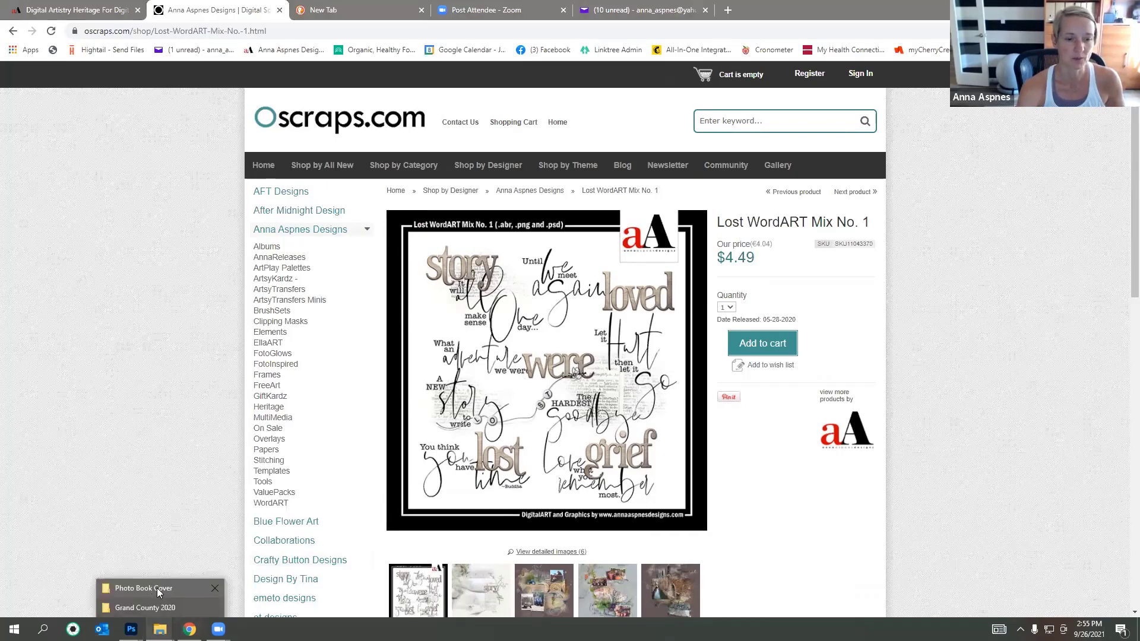
{"action": "left_click", "coordinate": [157, 588]}
{"action": "left_click", "coordinate": [261, 95]}
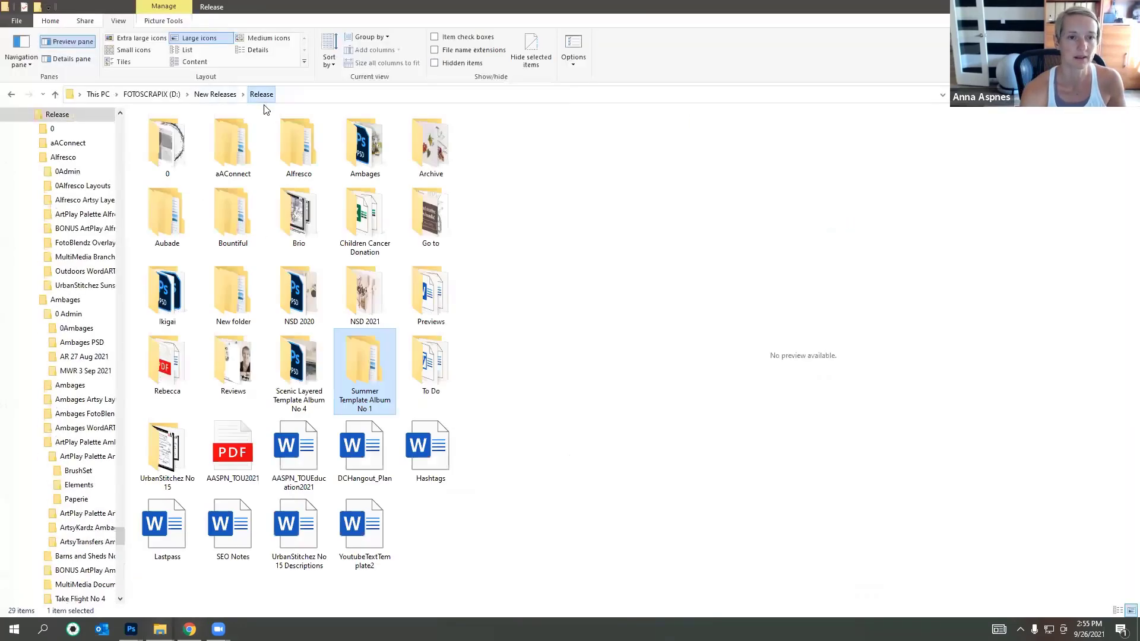
{"action": "double_click", "coordinate": [241, 229]}
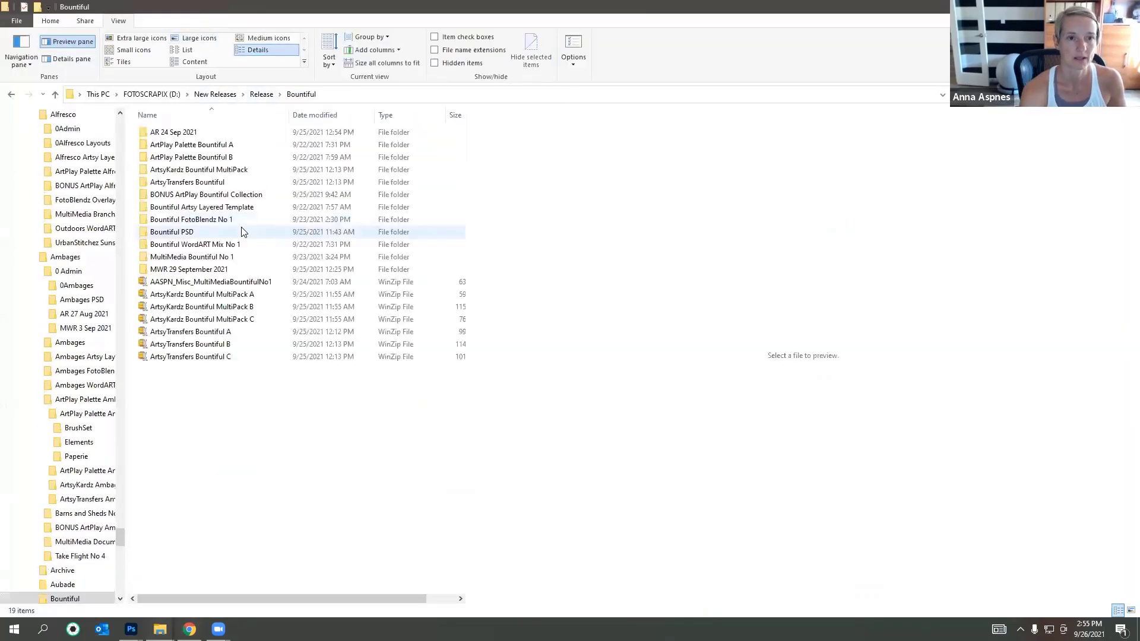
{"action": "double_click", "coordinate": [182, 246]}
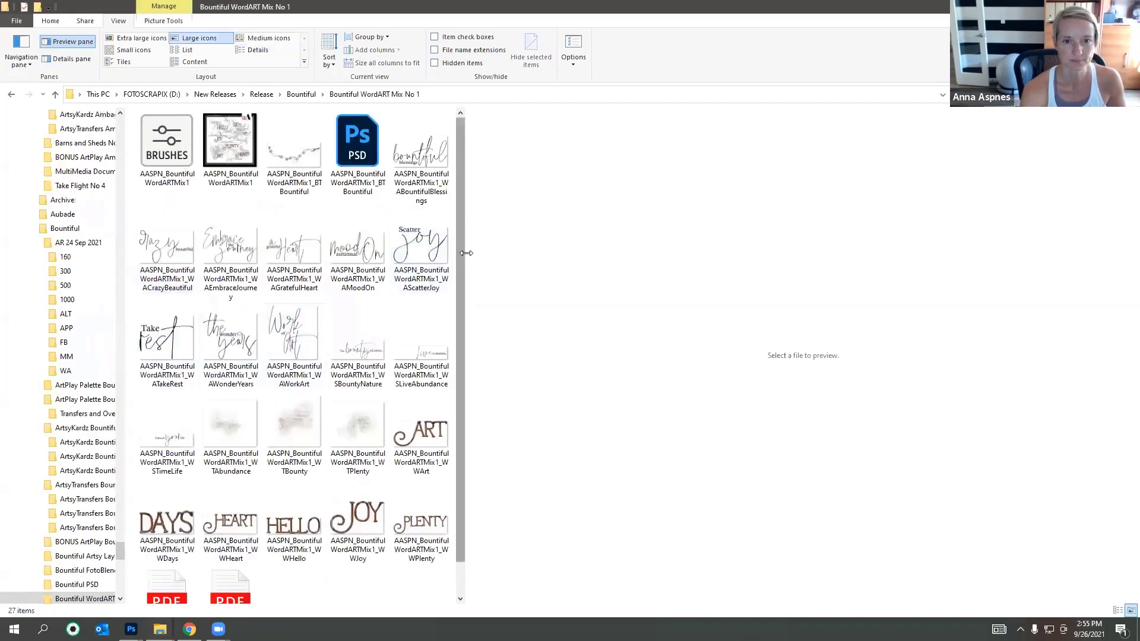
Step: Enlarge the file list and preview the Take Rest, Wonder Years, Crazy Beautiful and Grateful Heart WordART files
{"action": "left_click_drag", "start_coordinate": [467, 253], "coordinate": [692, 244]}
{"action": "left_click", "coordinate": [285, 250]}
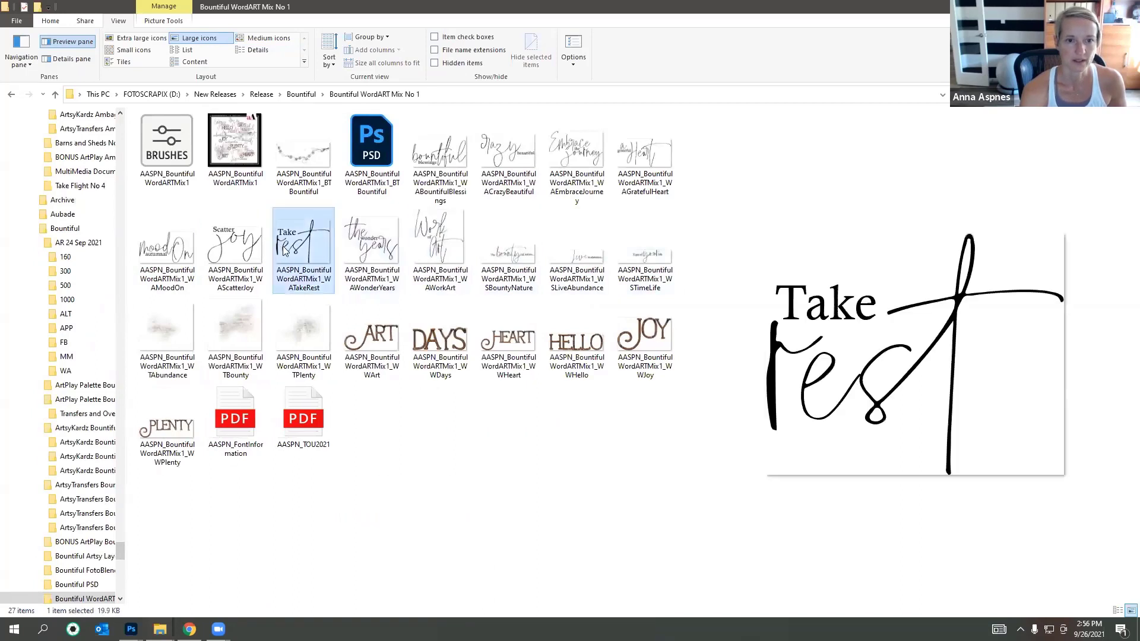
{"action": "left_click", "coordinate": [365, 253]}
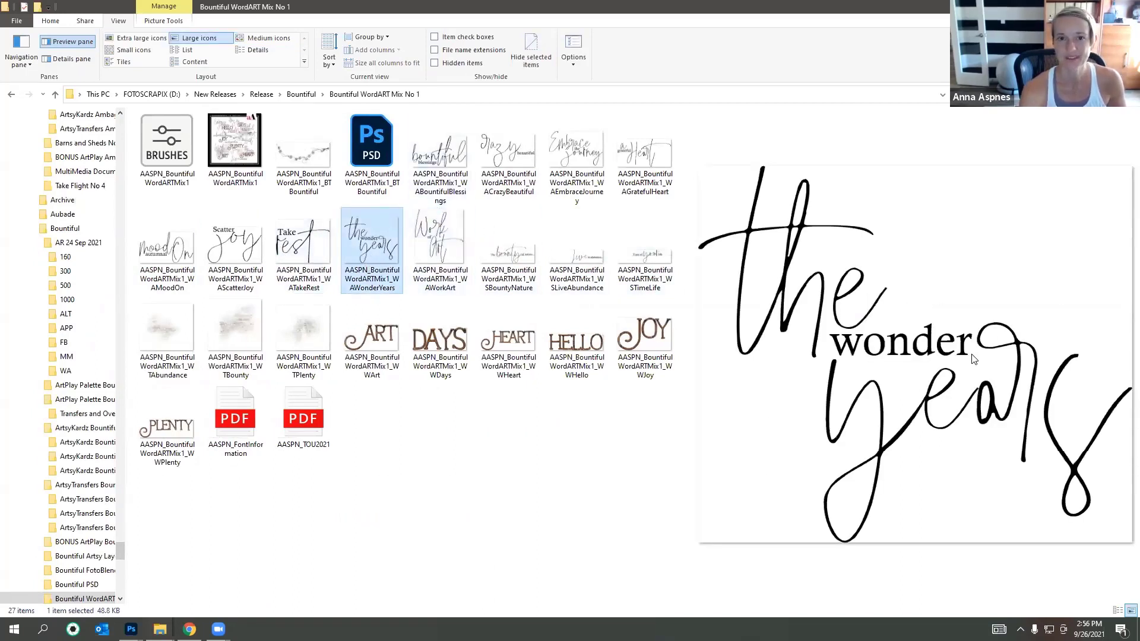
{"action": "left_click", "coordinate": [503, 161]}
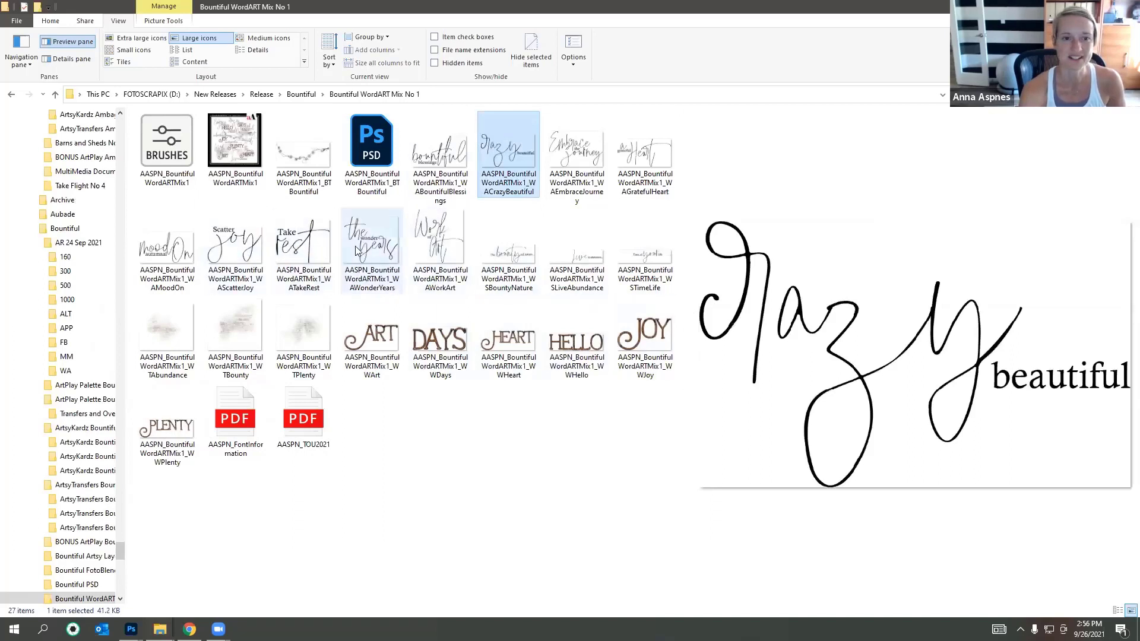
{"action": "left_click", "coordinate": [656, 159]}
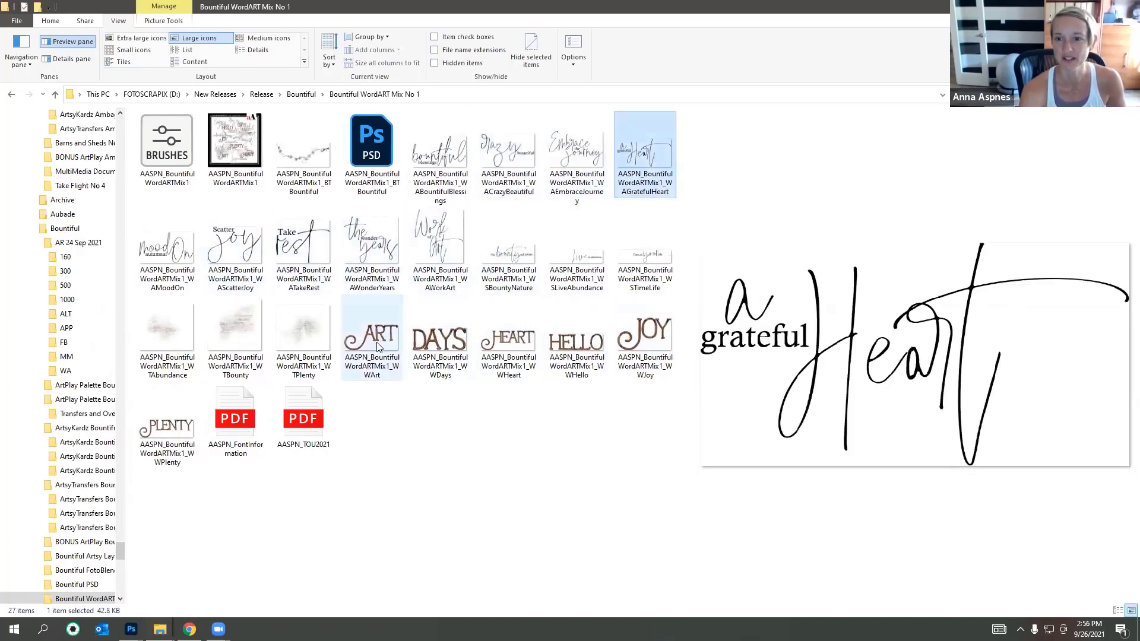
Step: Place the Grateful Heart WordART over the notebook cluster on the Photoshop cover template, rotated about -2.41 degrees
{"action": "left_click_drag", "start_coordinate": [647, 152], "coordinate": [534, 288]}
{"action": "left_click_drag", "start_coordinate": [454, 275], "coordinate": [705, 345]}
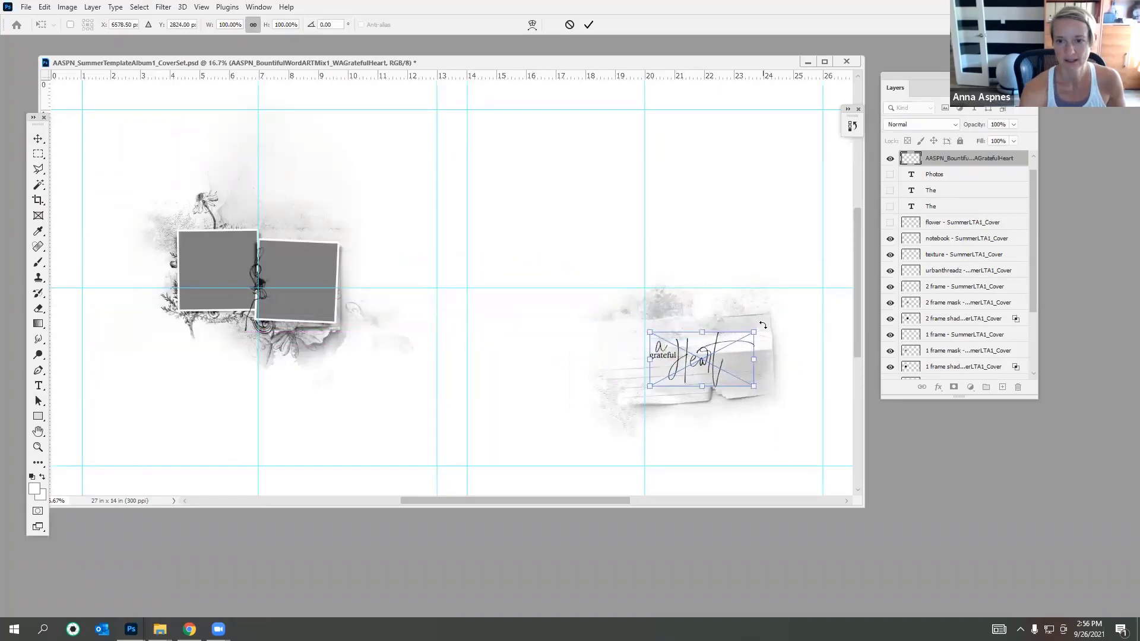
{"action": "left_click_drag", "start_coordinate": [762, 321], "coordinate": [763, 325]}
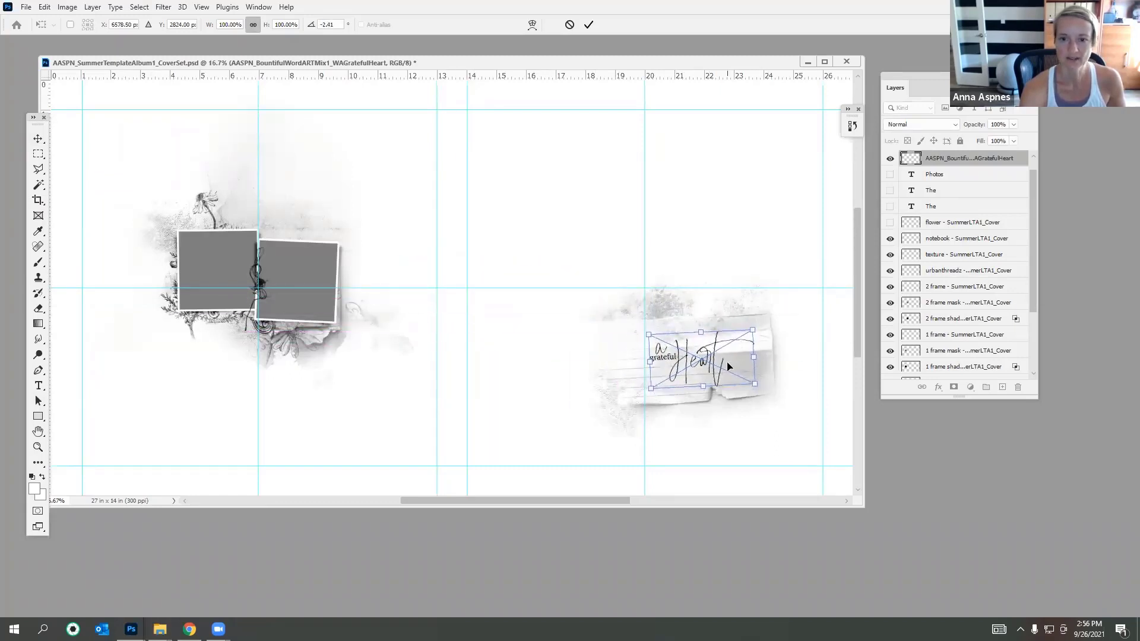
{"action": "left_click_drag", "start_coordinate": [725, 365], "coordinate": [702, 363]}
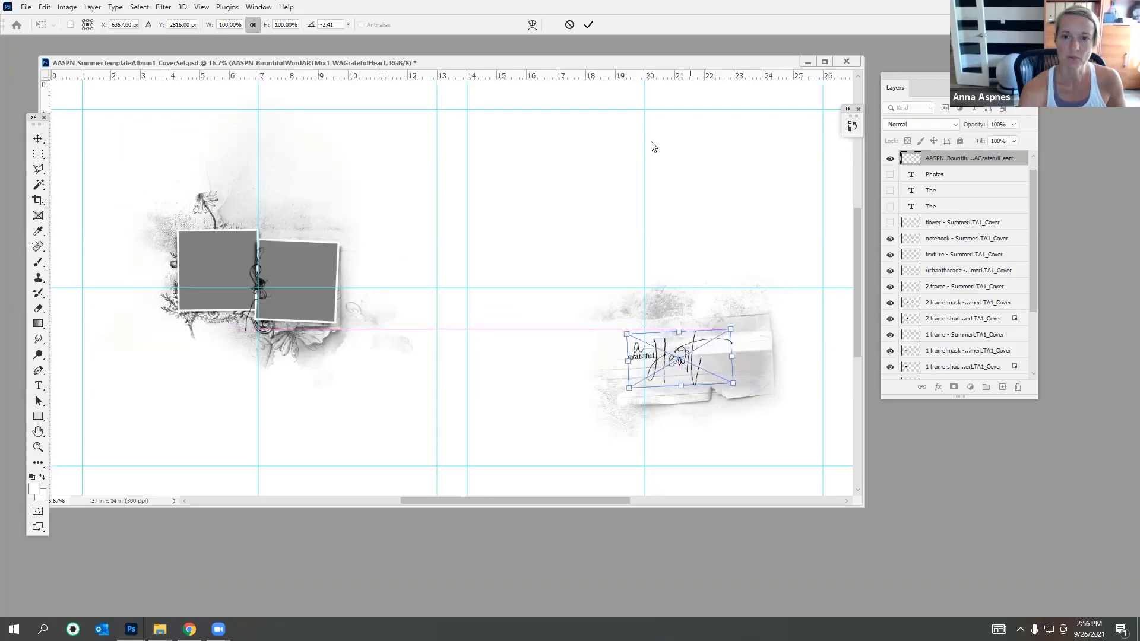
{"action": "left_click", "coordinate": [589, 25]}
Step: Place the beaded BTBountiful WordART file over the Grateful Heart title, just below its centre
{"action": "mouse_move", "coordinate": [160, 629]}
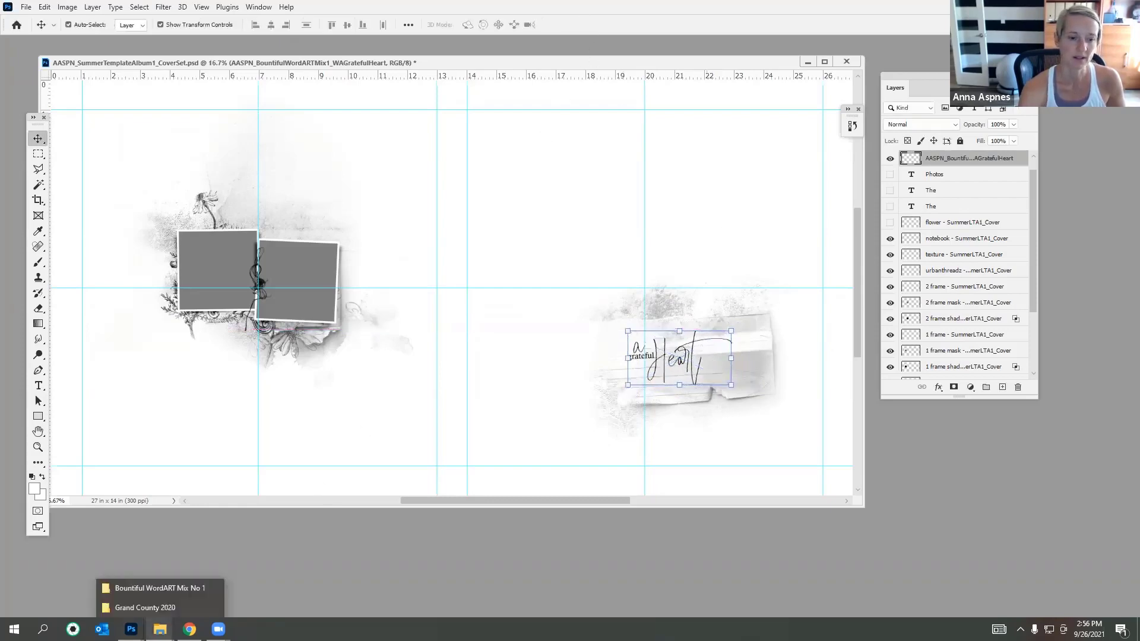
{"action": "left_click", "coordinate": [170, 591]}
{"action": "left_click_drag", "start_coordinate": [304, 151], "coordinate": [702, 407]}
{"action": "left_click_drag", "start_coordinate": [460, 297], "coordinate": [749, 385]}
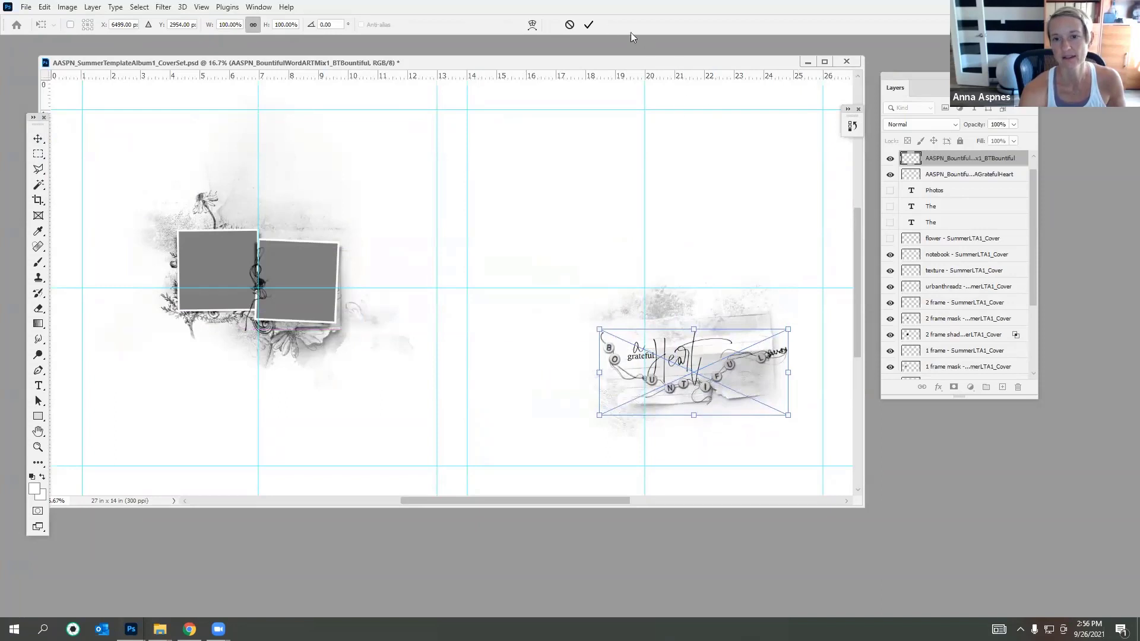
{"action": "left_click", "coordinate": [588, 24]}
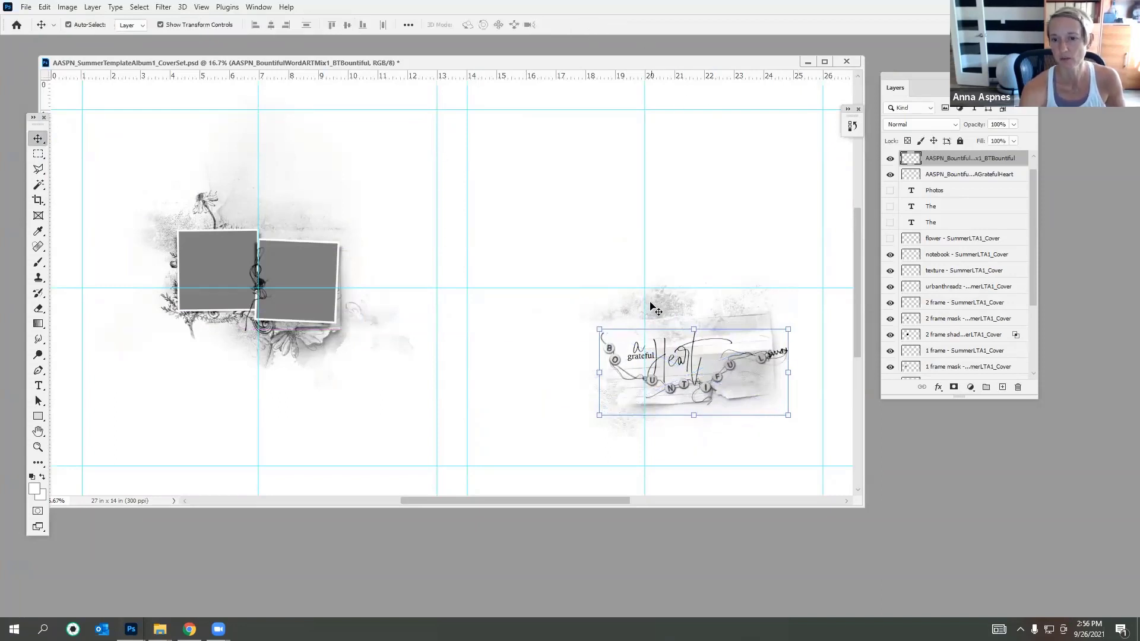
Step: Fill the texture layer behind the title with the colour #645c57 at 100% opacity, preserving transparency
{"action": "left_click", "coordinate": [675, 310]}
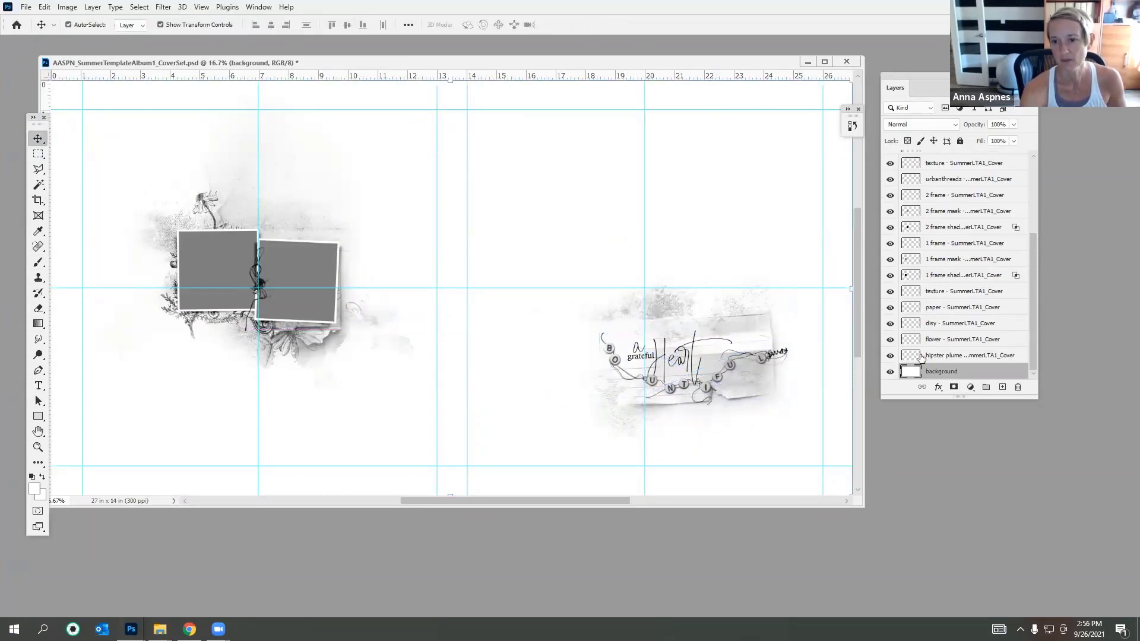
{"action": "left_click", "coordinate": [680, 318]}
{"action": "left_click", "coordinate": [662, 313]}
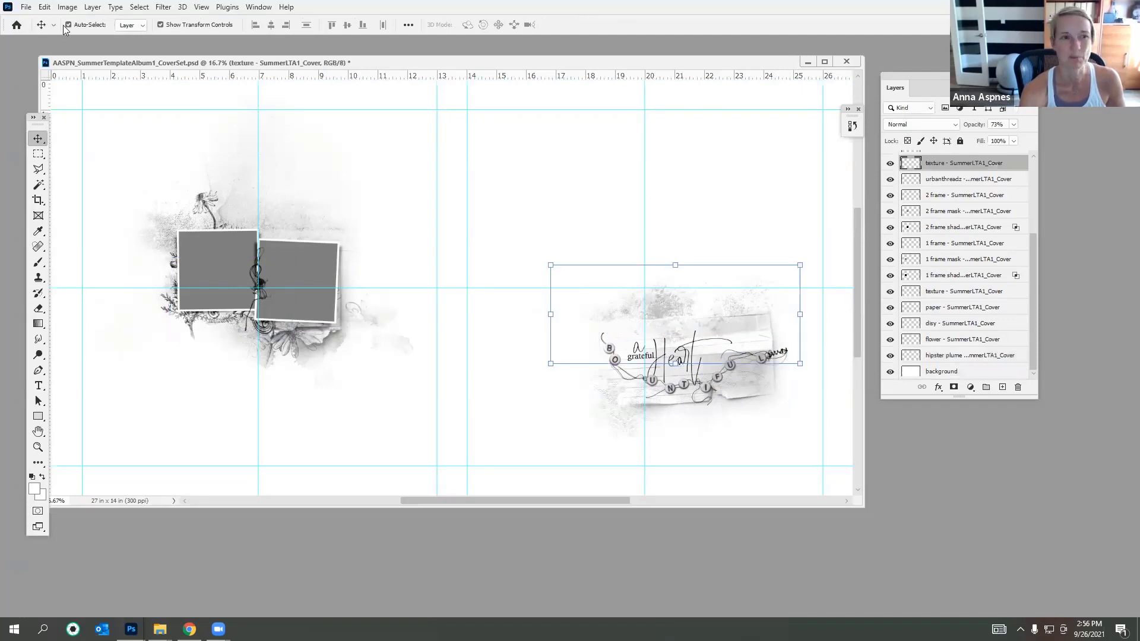
{"action": "left_click", "coordinate": [44, 7]}
{"action": "left_click", "coordinate": [76, 193]}
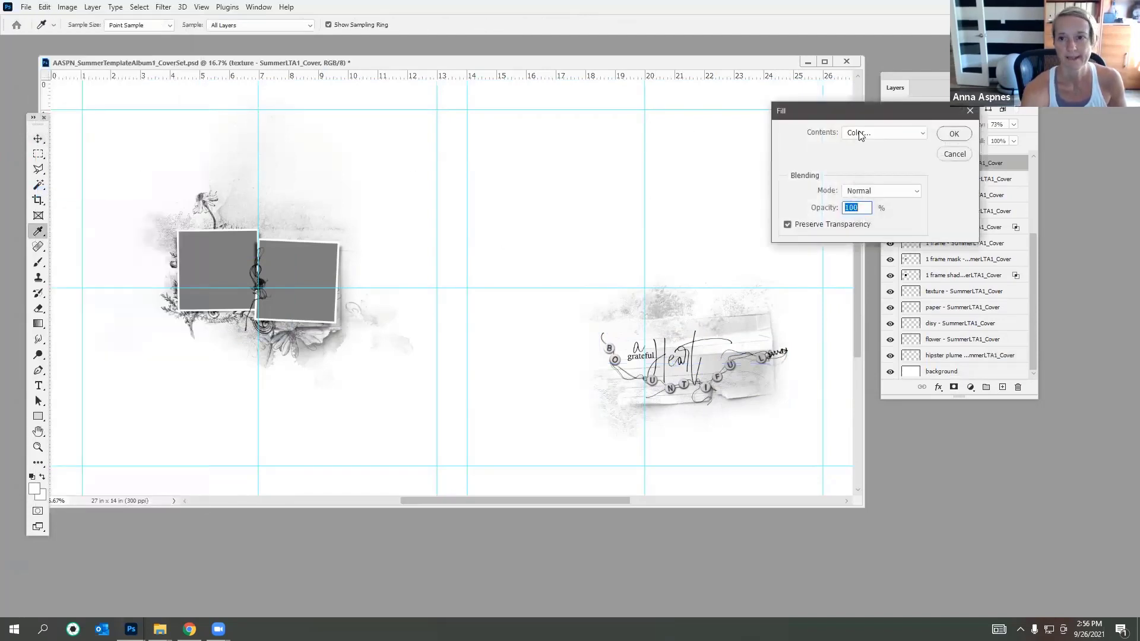
{"action": "left_click", "coordinate": [860, 135]}
{"action": "left_click", "coordinate": [861, 155]}
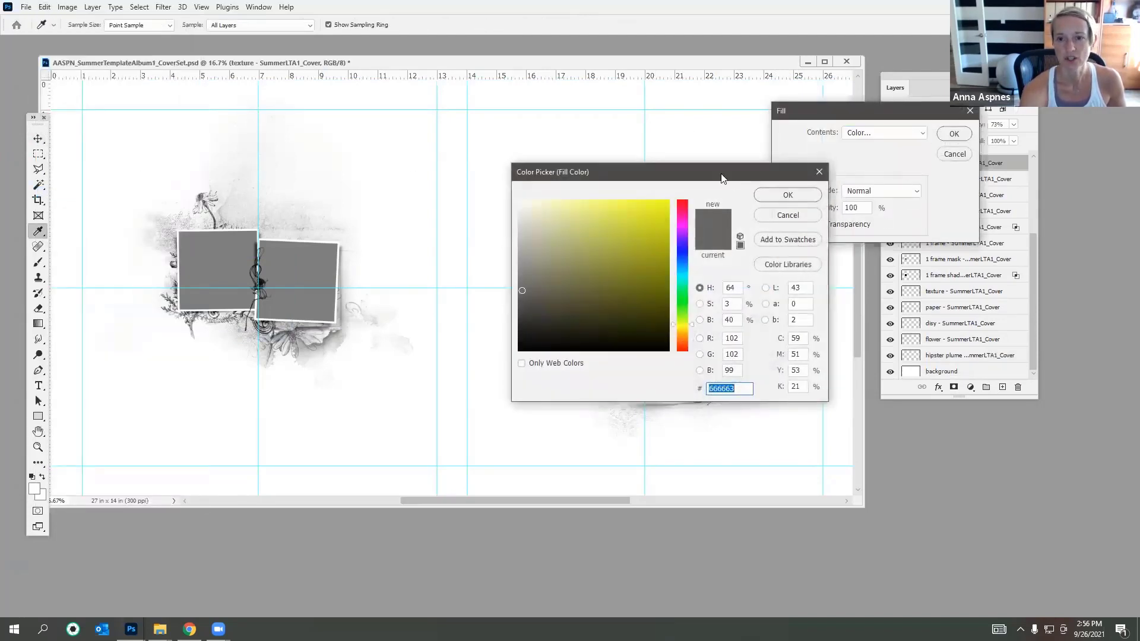
{"action": "left_click_drag", "start_coordinate": [722, 178], "coordinate": [439, 132]}
{"action": "left_click", "coordinate": [256, 245]}
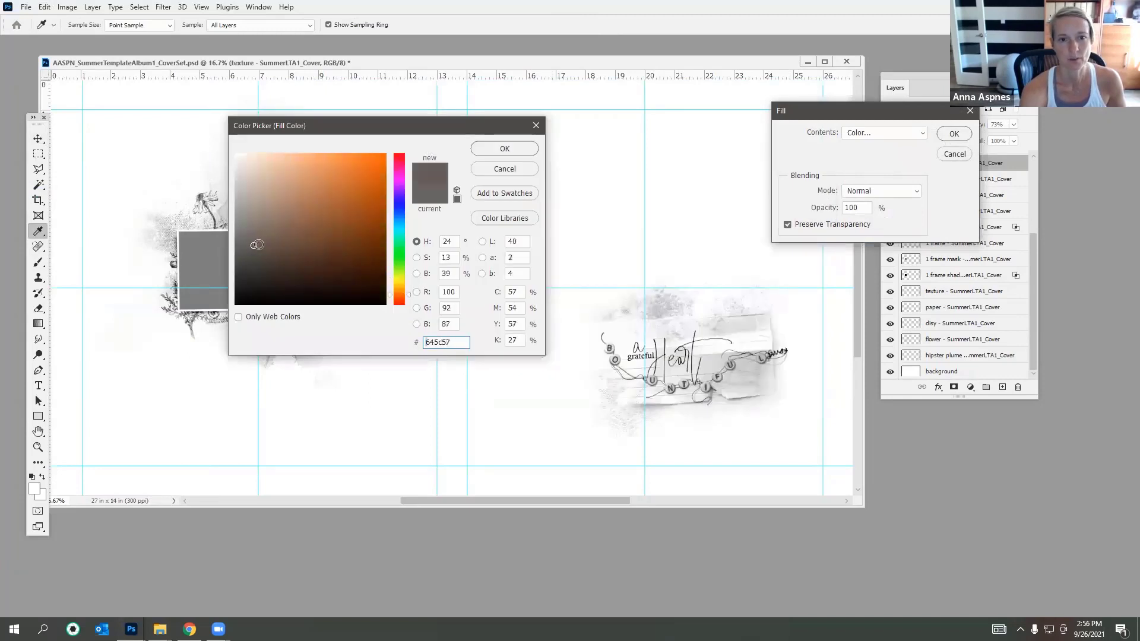
{"action": "left_click", "coordinate": [501, 149]}
{"action": "left_click", "coordinate": [951, 134]}
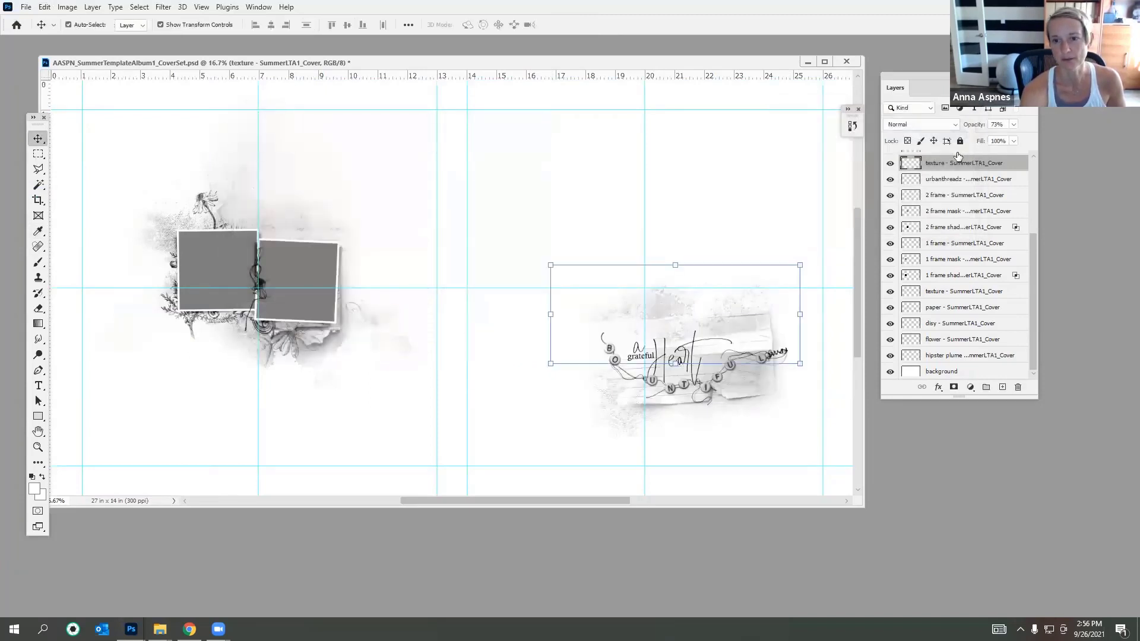
Step: Fill the paper layer around the title with the last used fill colour, preserving transparency
{"action": "left_click", "coordinate": [740, 386]}
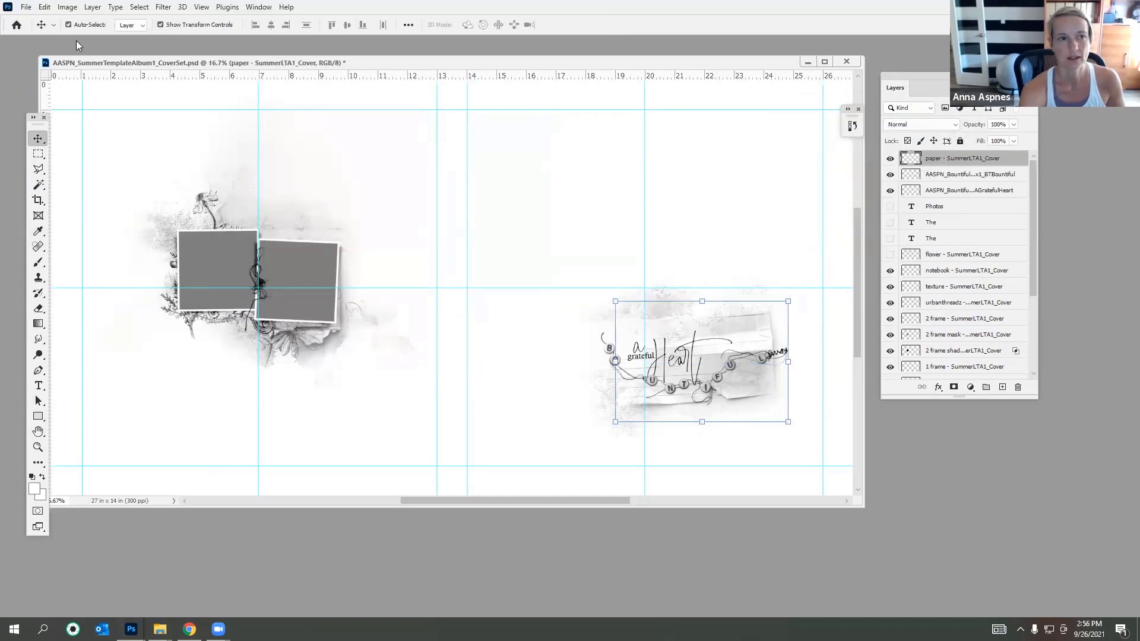
{"action": "left_click", "coordinate": [45, 7]}
{"action": "left_click", "coordinate": [60, 190]}
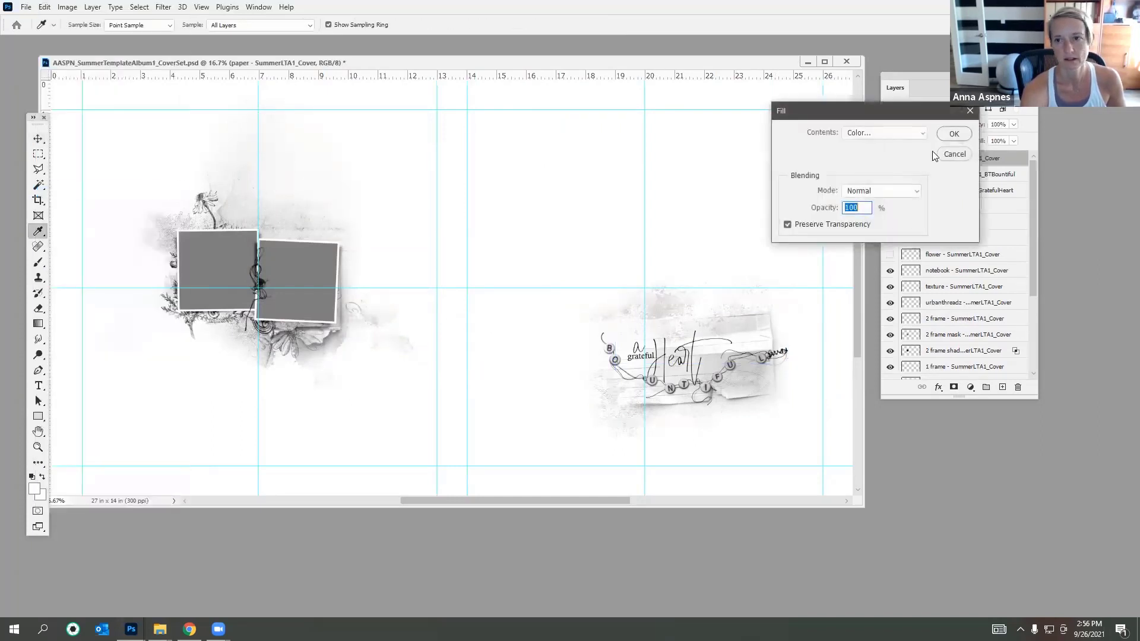
{"action": "left_click", "coordinate": [954, 134]}
Step: Hide the topmost paper layer of the title cluster
{"action": "left_click", "coordinate": [612, 423]}
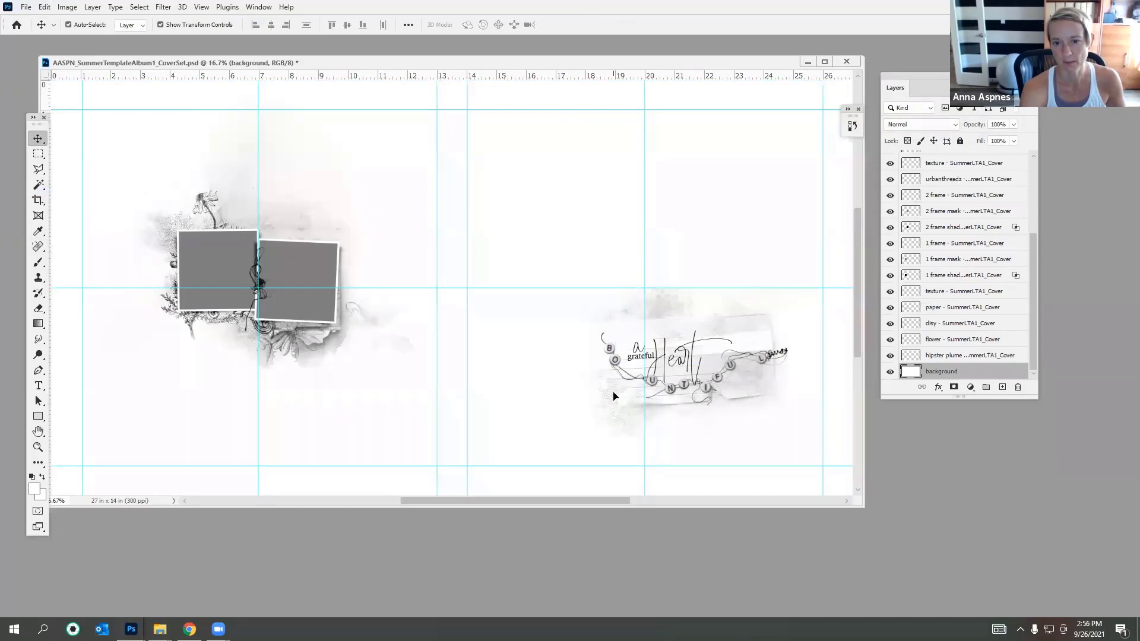
{"action": "left_click", "coordinate": [753, 319]}
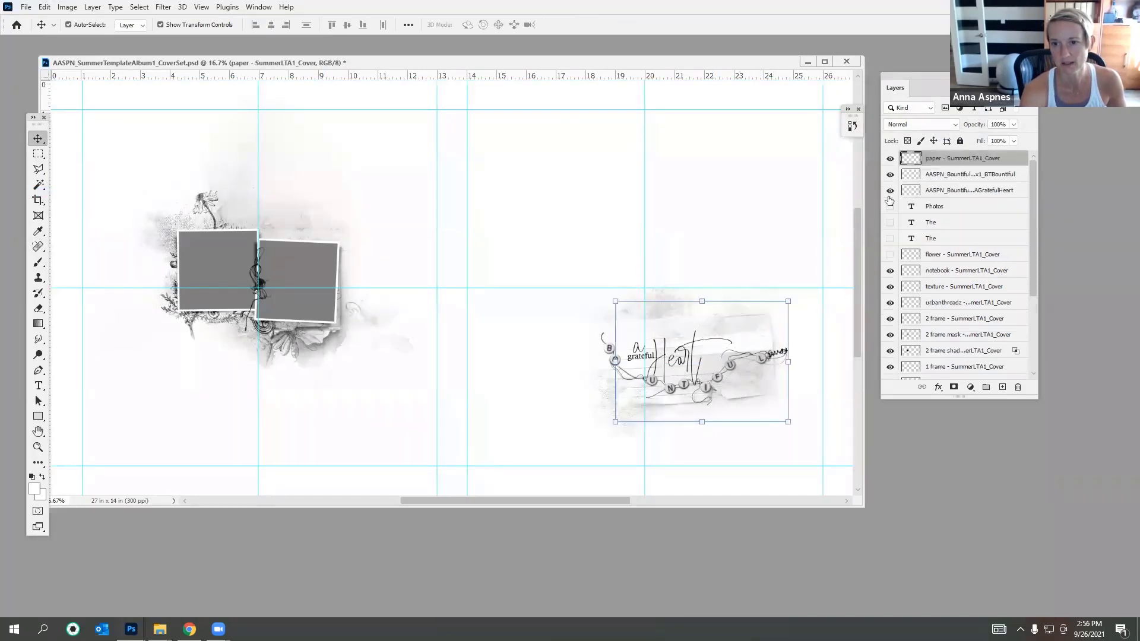
{"action": "left_click", "coordinate": [890, 159]}
Step: Select the notebook layer beneath the title and fill it with the last used fill colour, preserving transparency
{"action": "left_click", "coordinate": [606, 398]}
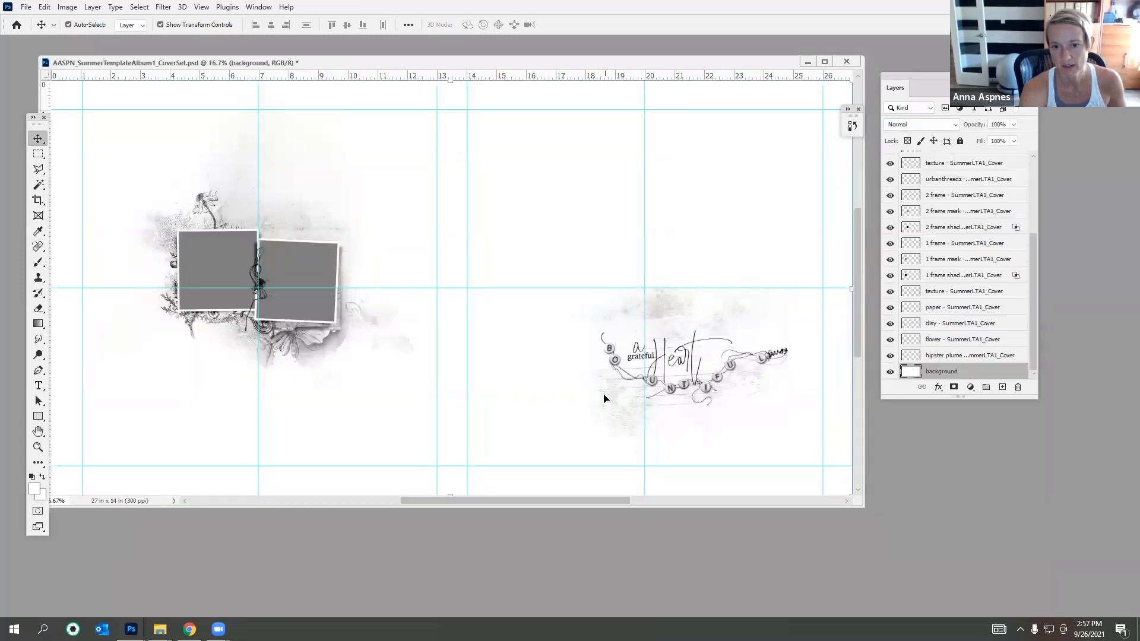
{"action": "left_click", "coordinate": [201, 6]}
{"action": "left_click", "coordinate": [220, 95]}
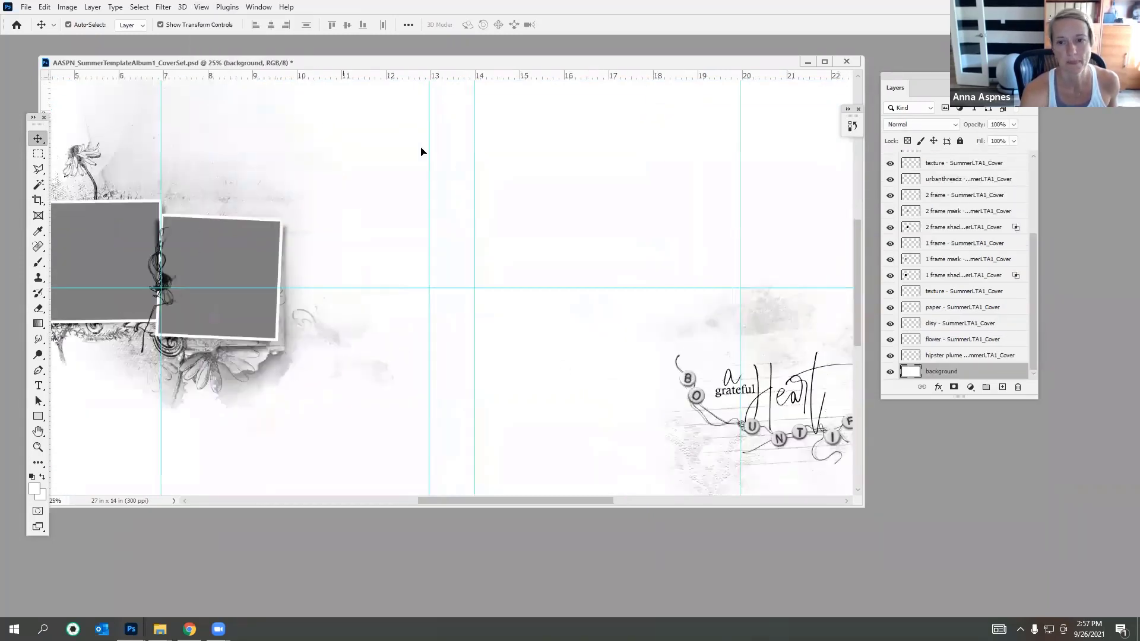
{"action": "left_click", "coordinate": [682, 450]}
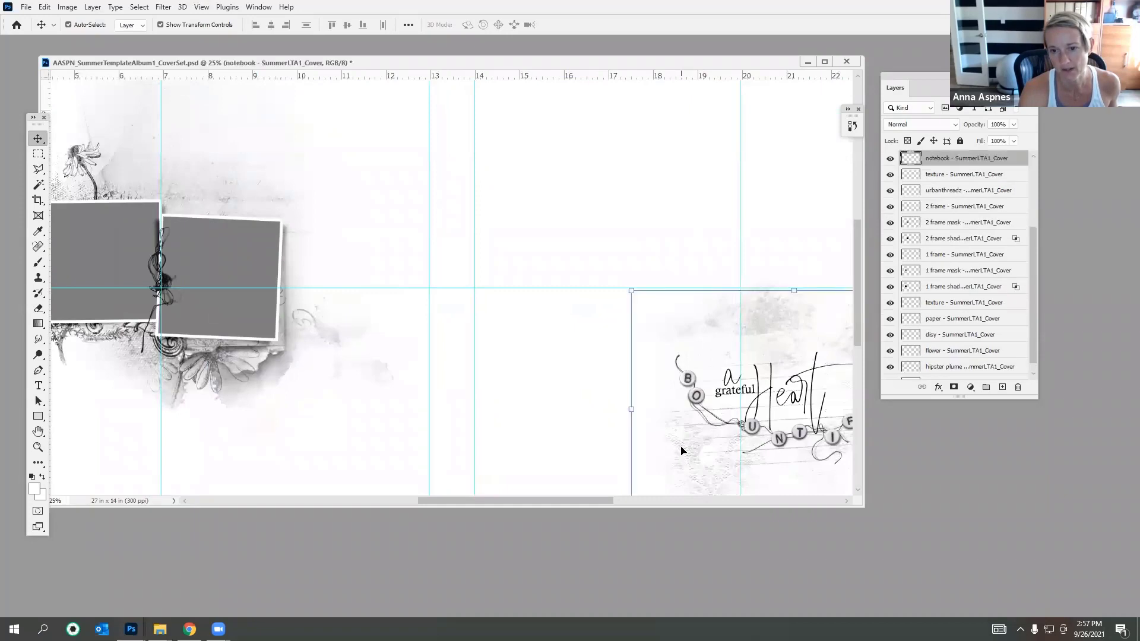
{"action": "left_click", "coordinate": [45, 7]}
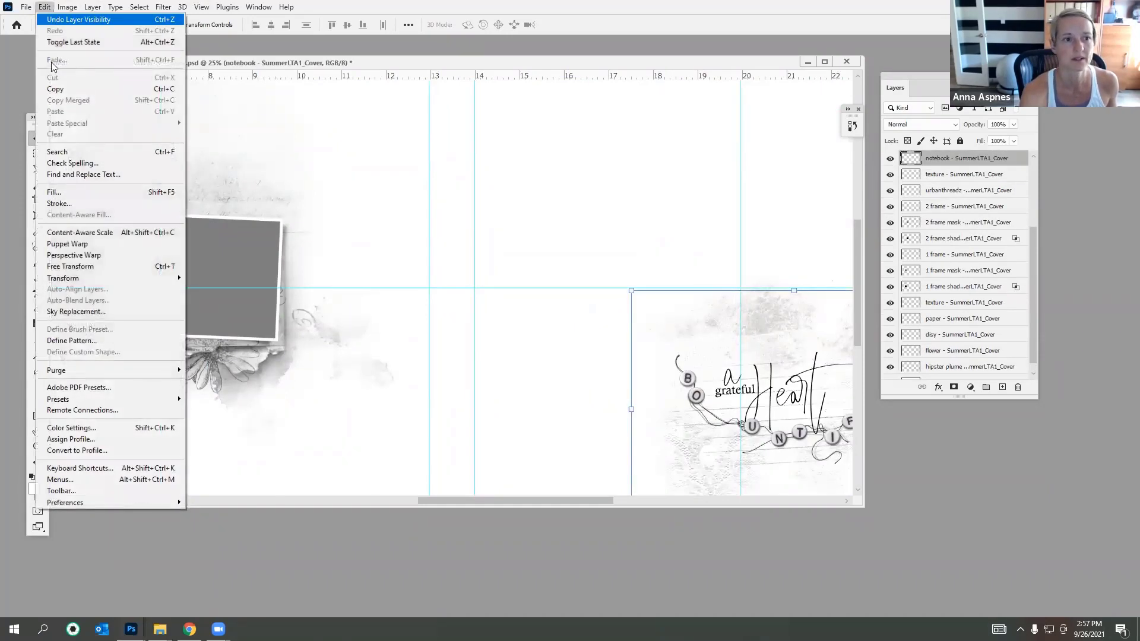
{"action": "left_click", "coordinate": [78, 191]}
{"action": "left_click", "coordinate": [948, 133]}
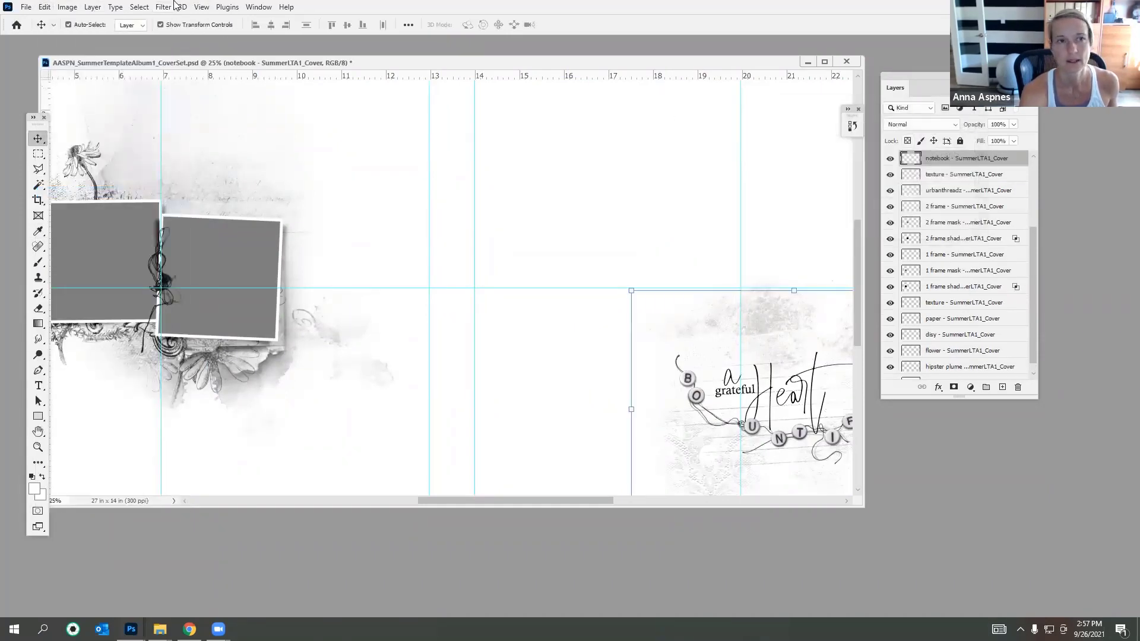
Step: Set the notebook layer's blending mode to Linear Burn
{"action": "left_click", "coordinate": [201, 7]}
{"action": "left_click", "coordinate": [224, 110]}
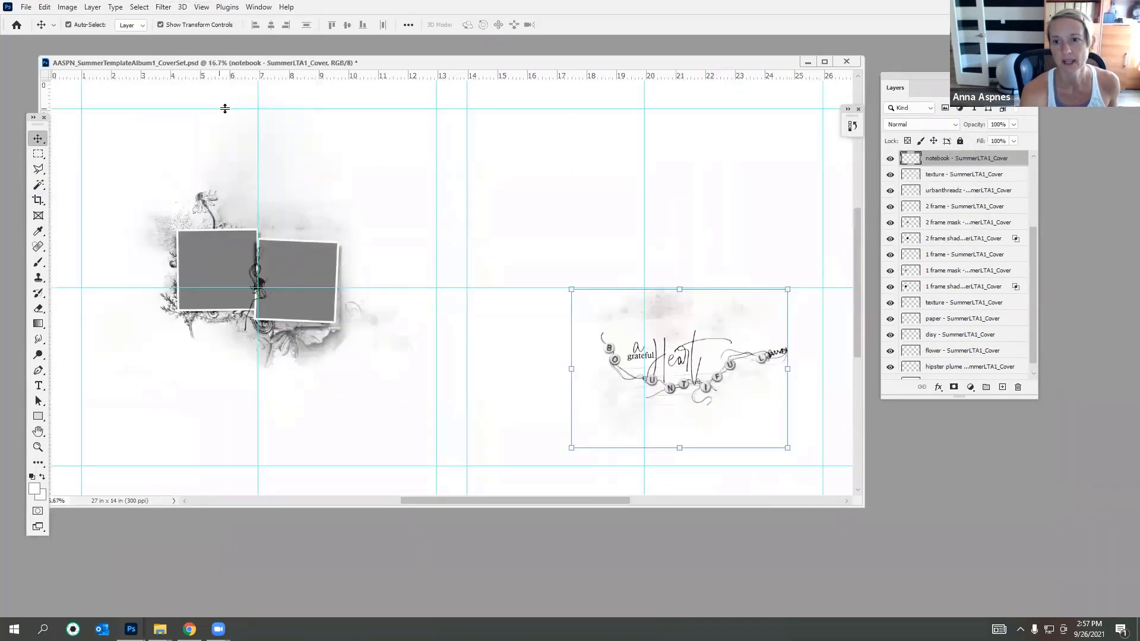
{"action": "left_click", "coordinate": [918, 123]}
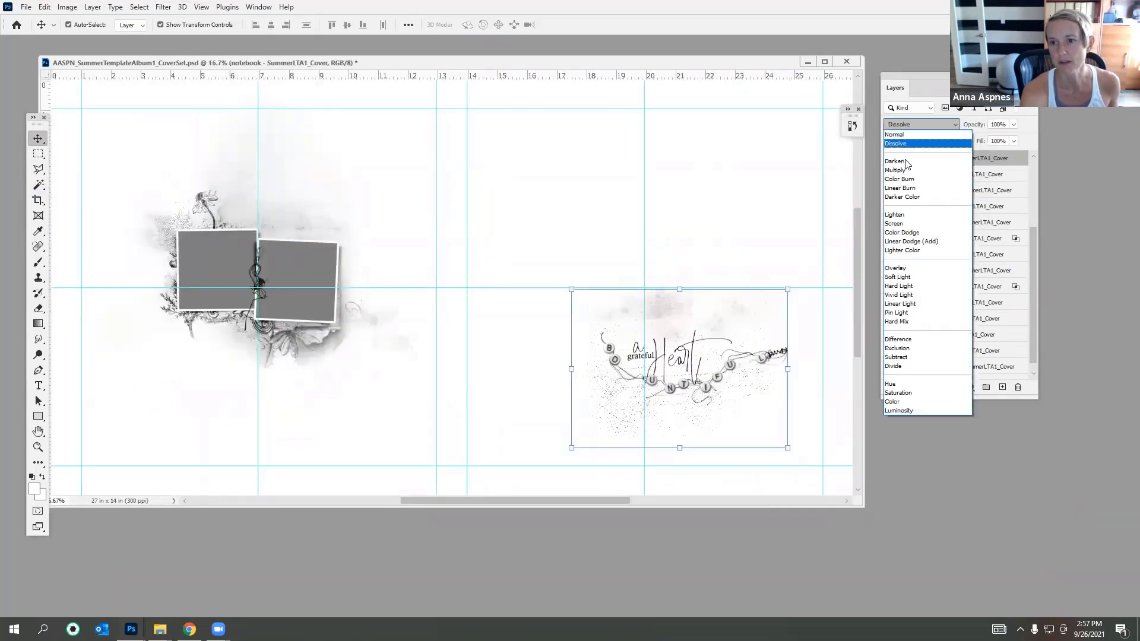
{"action": "left_click", "coordinate": [903, 188]}
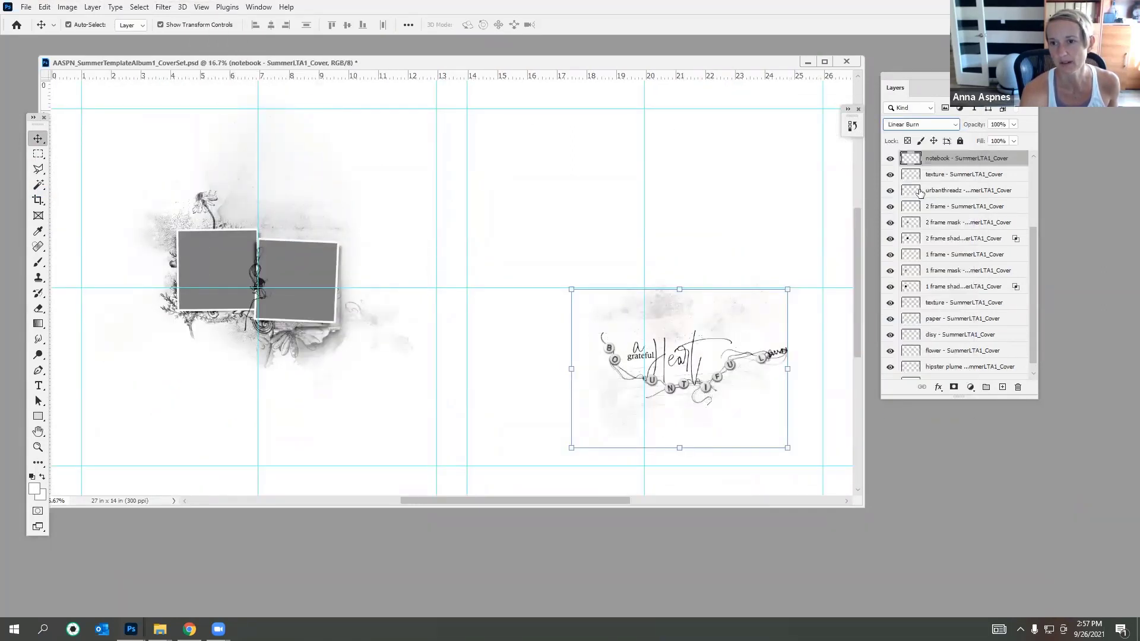
Step: Toggle the visibility of the flower layer and the topmost paper layer to check them against the title cluster
{"action": "left_click_drag", "start_coordinate": [1032, 232], "coordinate": [1031, 191]}
{"action": "left_click", "coordinate": [890, 221]}
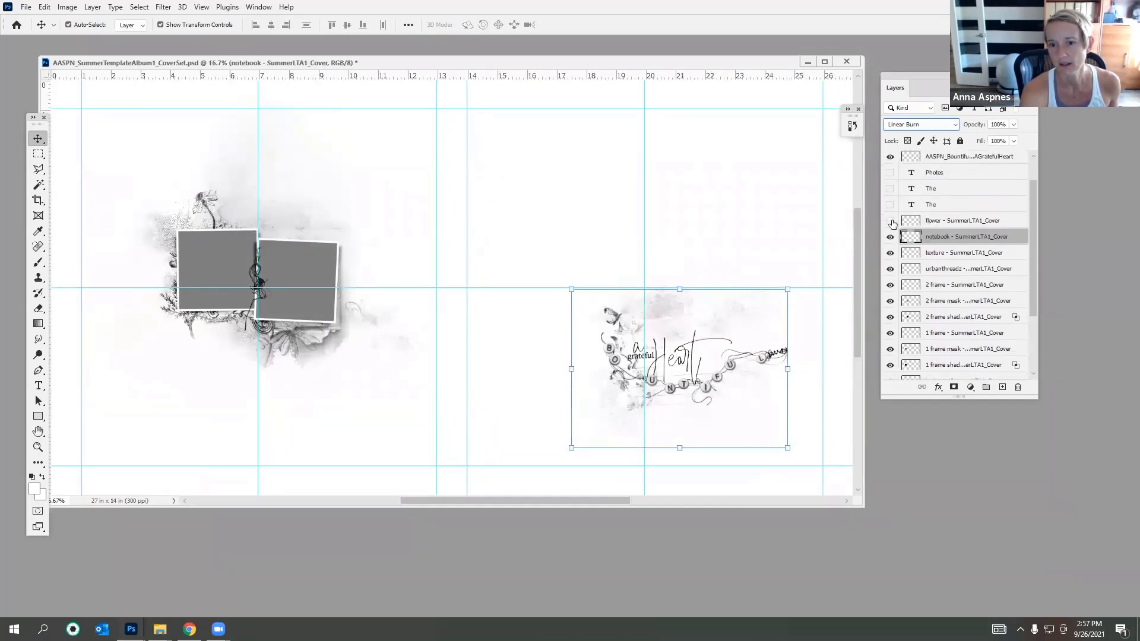
{"action": "left_click", "coordinate": [891, 222]}
{"action": "left_click_drag", "start_coordinate": [1030, 240], "coordinate": [1034, 195]}
{"action": "left_click", "coordinate": [890, 158]}
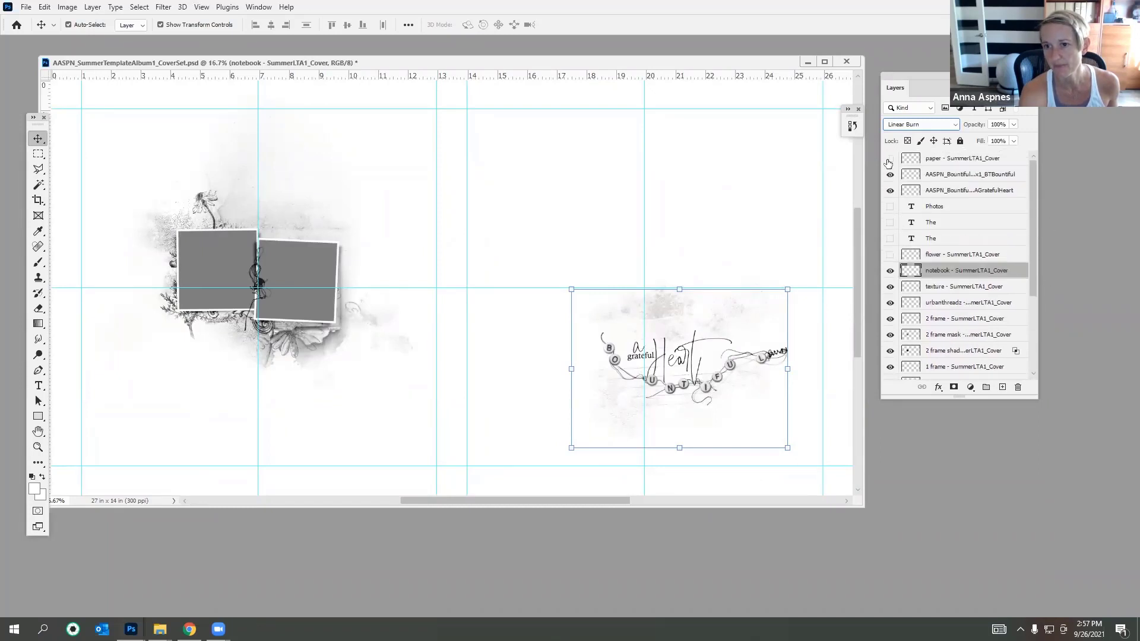
Step: Show the topmost paper layer of the title cluster and set its blending mode to Linear Burn
{"action": "left_click", "coordinate": [919, 157]}
{"action": "left_click", "coordinate": [921, 124]}
{"action": "left_click", "coordinate": [909, 191]}
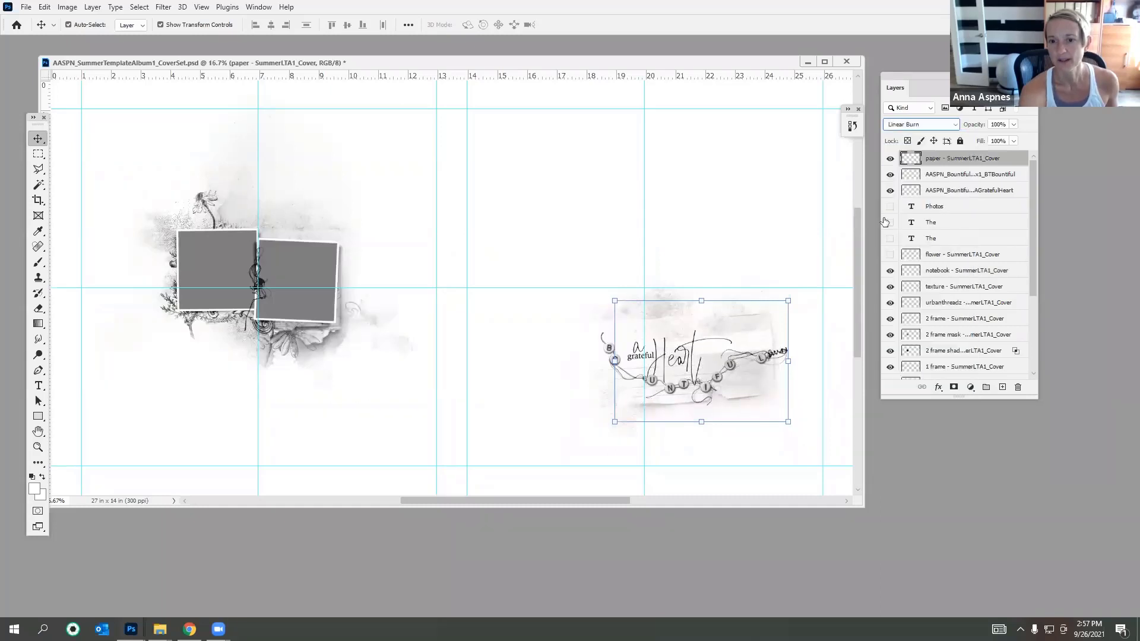
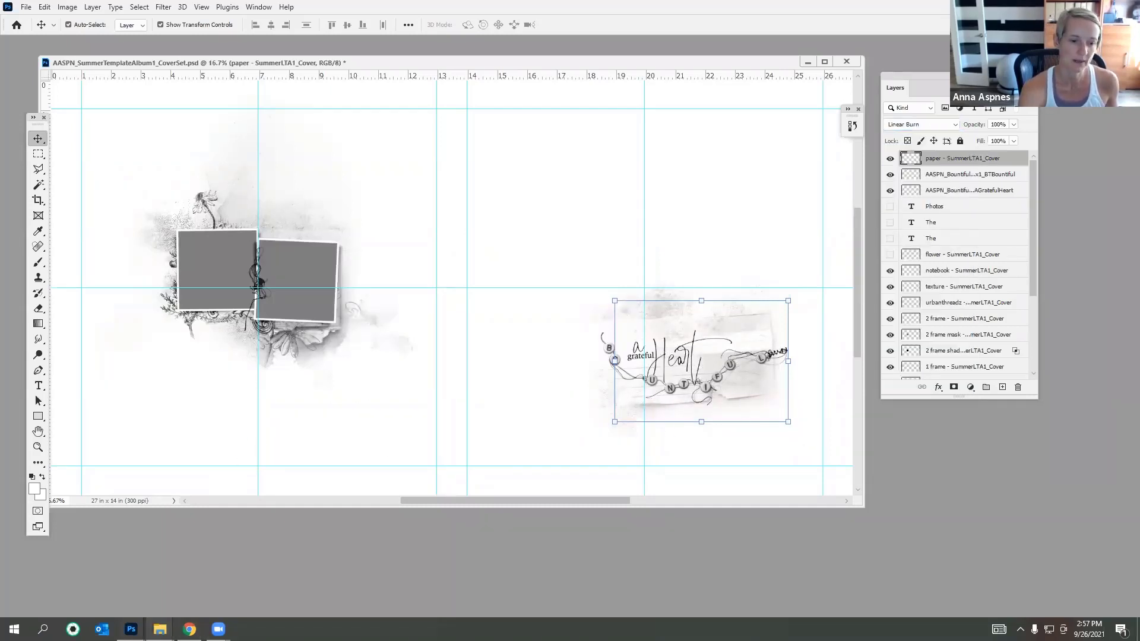
Step: Switch to File Explorer, bring the WWJoy WordART from Bountiful WordART Mix No 1 onto the cover, and place it small beneath the beaded title
{"action": "mouse_move", "coordinate": [160, 629]}
{"action": "left_click", "coordinate": [158, 588]}
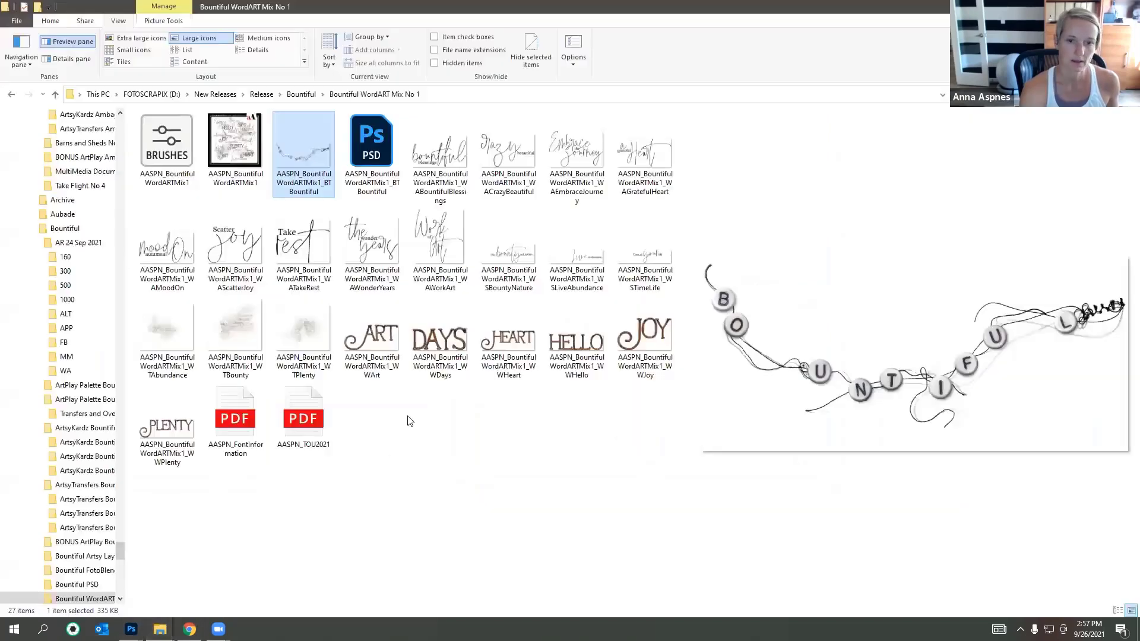
{"action": "left_click", "coordinate": [452, 342]}
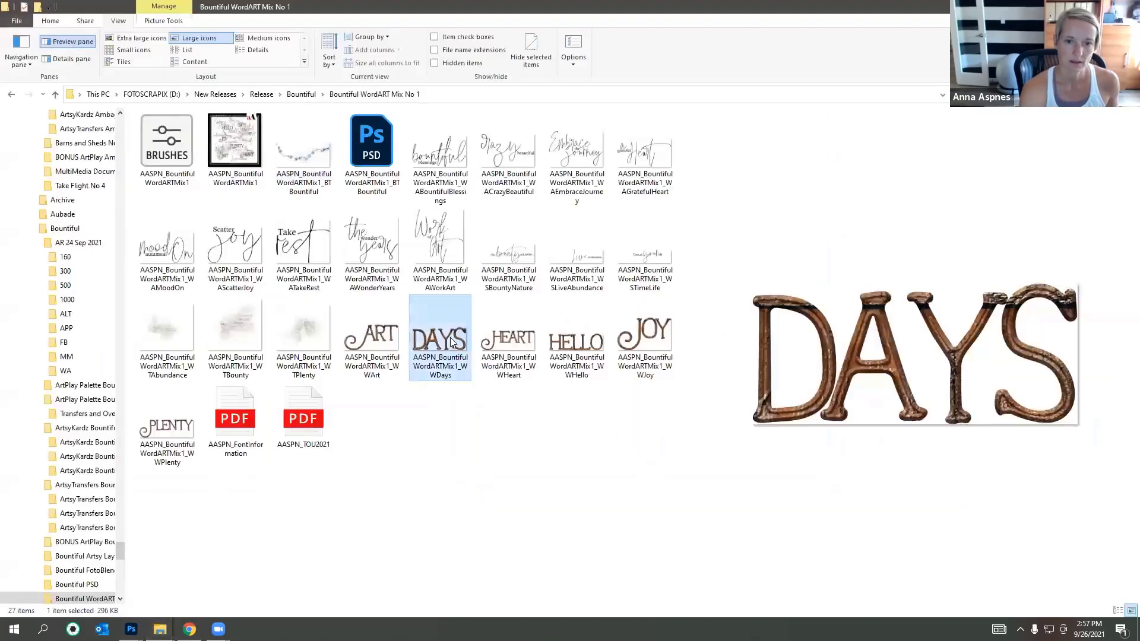
{"action": "left_click", "coordinate": [387, 341]}
{"action": "left_click_drag", "start_coordinate": [644, 338], "coordinate": [706, 350]}
{"action": "left_click_drag", "start_coordinate": [467, 281], "coordinate": [736, 382]}
{"action": "left_click", "coordinate": [589, 25]}
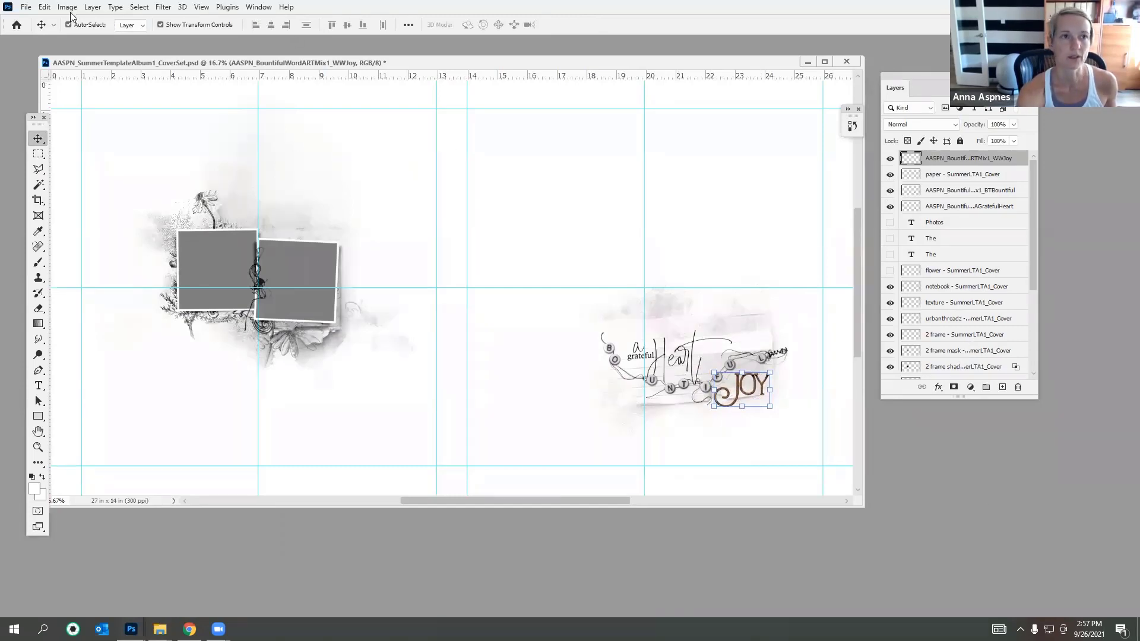
Step: Add a Multiply drop shadow to the Joy WordART with a 120° angle, 7 px distance and 7 px size
{"action": "left_click", "coordinate": [92, 6]}
{"action": "mouse_move", "coordinate": [149, 121]}
{"action": "left_click", "coordinate": [249, 241]}
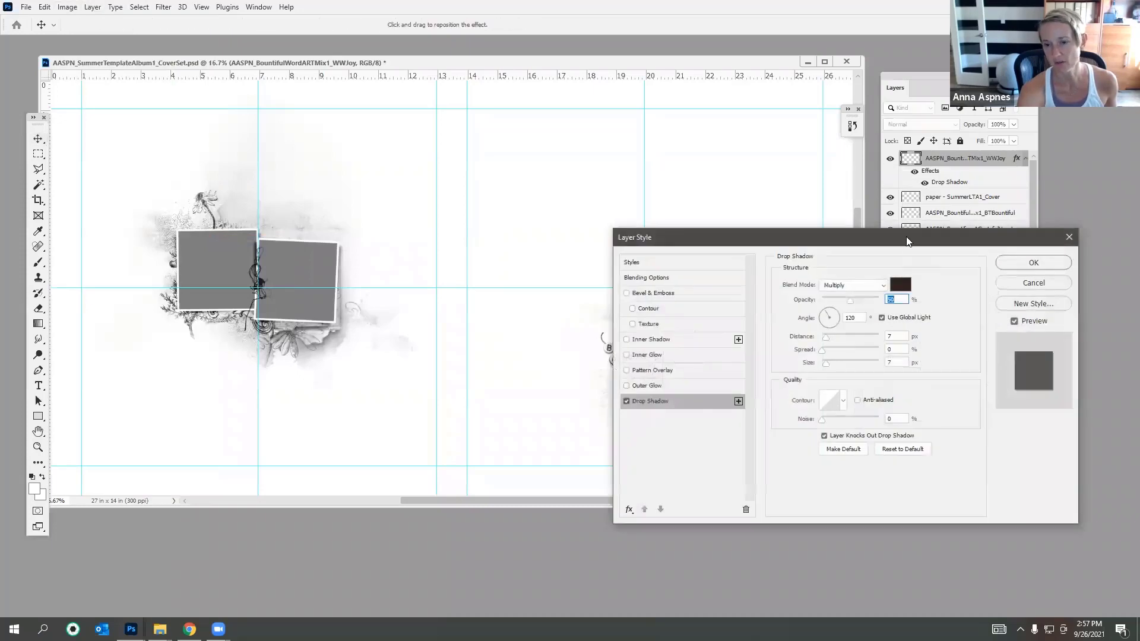
{"action": "left_click_drag", "start_coordinate": [907, 241], "coordinate": [326, 284]}
{"action": "left_click", "coordinate": [471, 307]}
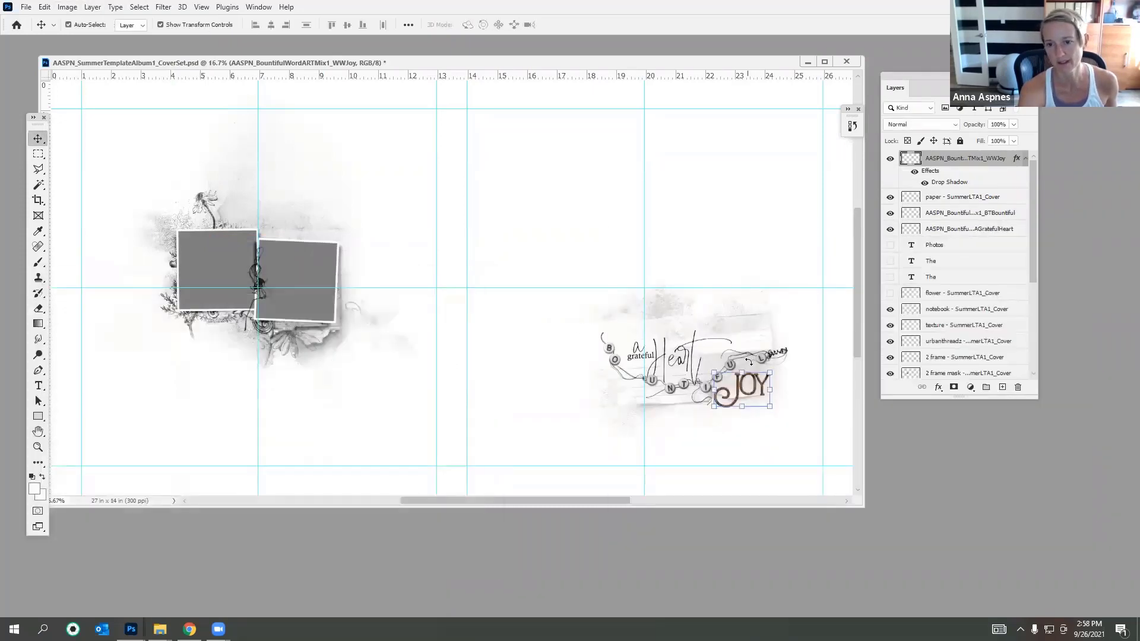
Step: Toggle the visibility of the topmost paper layer and the Joy WordART layer to compare the title cluster with and without each
{"action": "left_click", "coordinate": [764, 363]}
{"action": "key", "text": "ctrl+comma"}
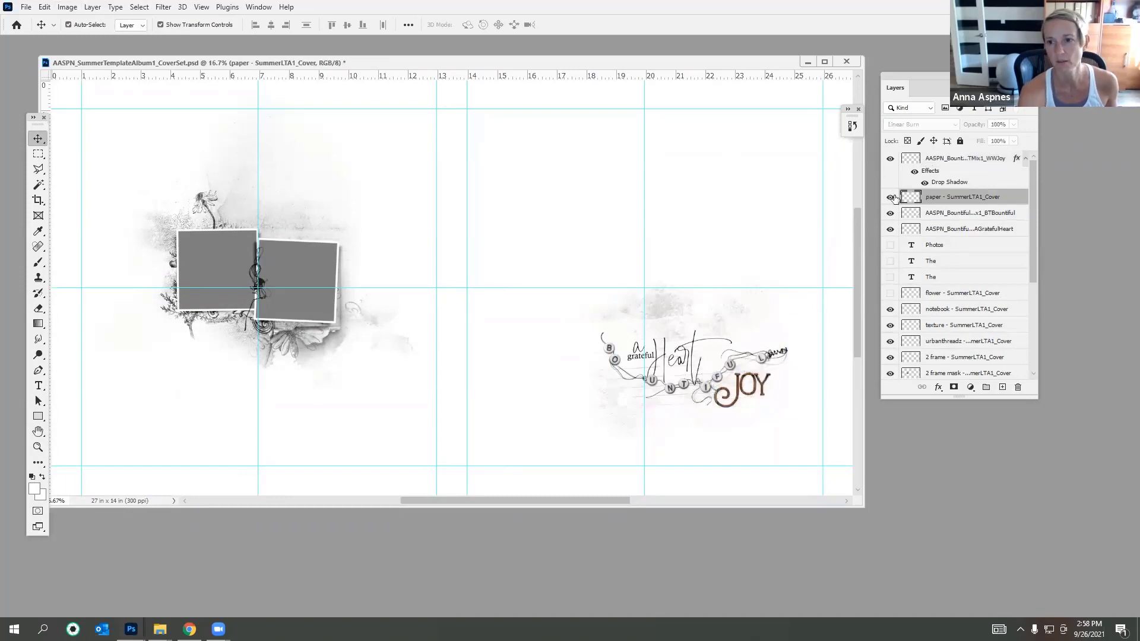
{"action": "left_click", "coordinate": [891, 197]}
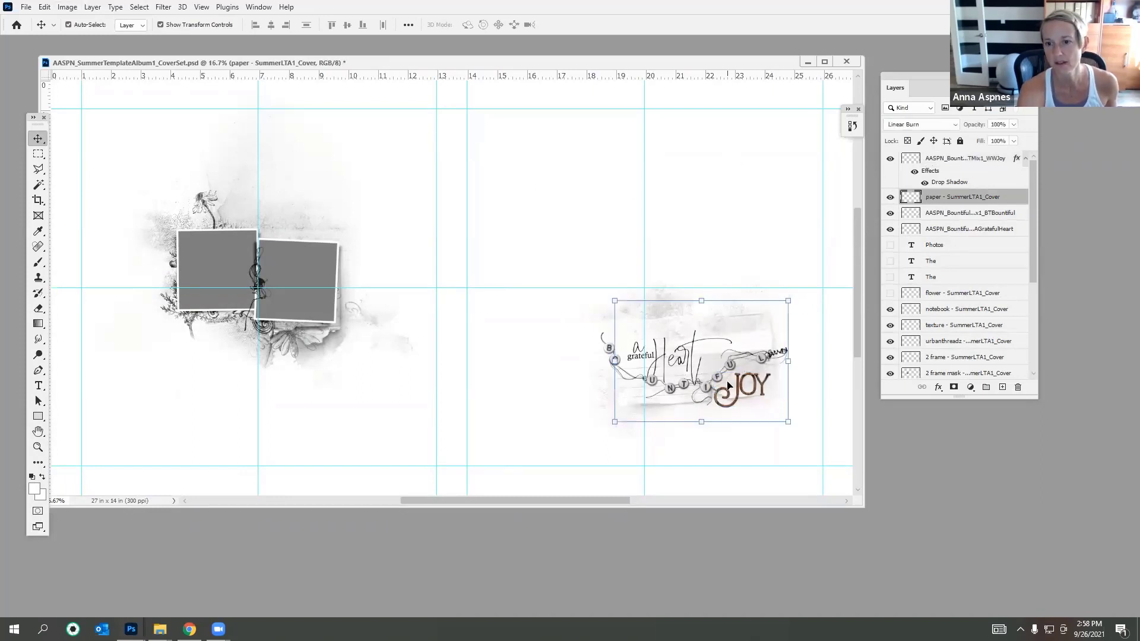
{"action": "left_click", "coordinate": [910, 162]}
{"action": "key", "text": "ctrl+comma"}
{"action": "left_click", "coordinate": [890, 158]}
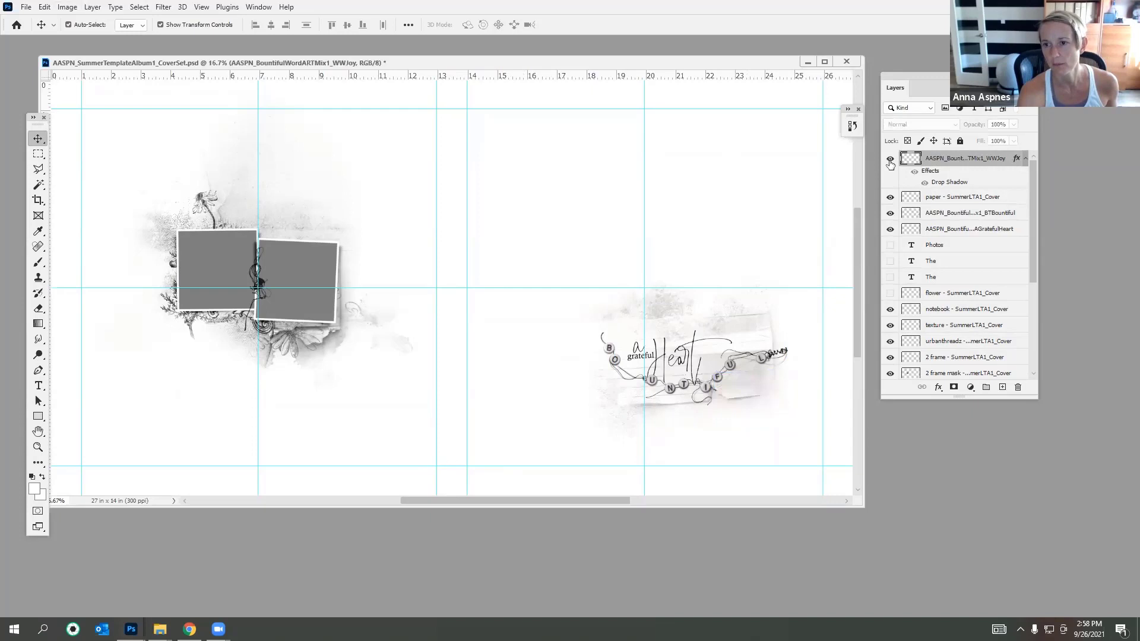
Step: Hide the beaded Bountiful word layer and move the Joy WordART to the lower left of the word Heart
{"action": "left_click", "coordinate": [937, 231]}
{"action": "left_click", "coordinate": [919, 217]}
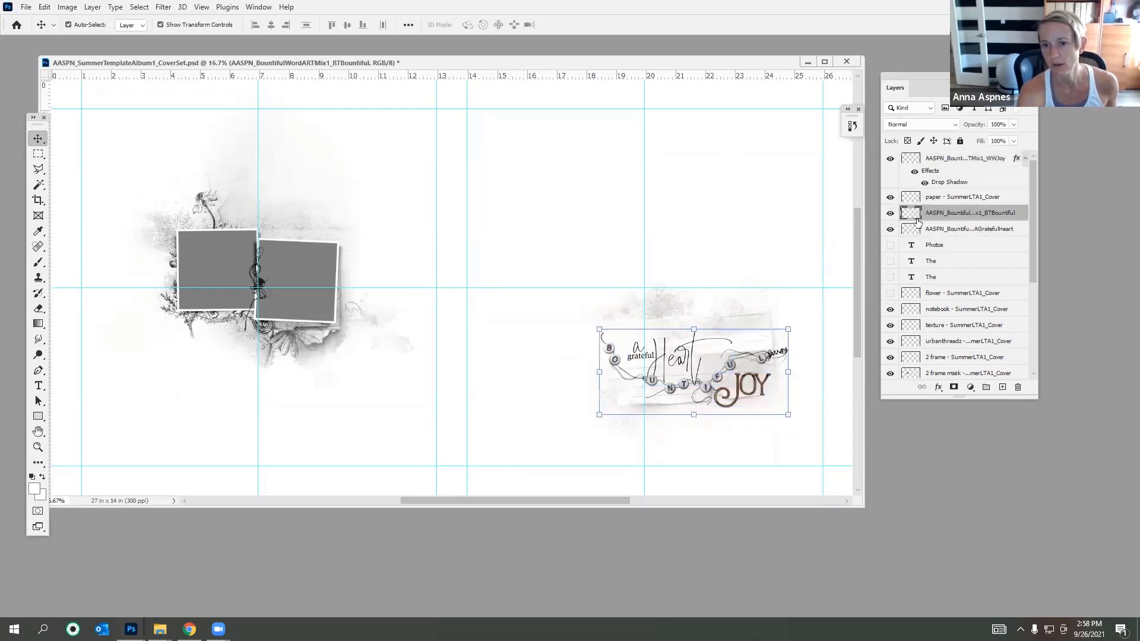
{"action": "left_click", "coordinate": [890, 215]}
{"action": "left_click_drag", "start_coordinate": [740, 386], "coordinate": [615, 379]}
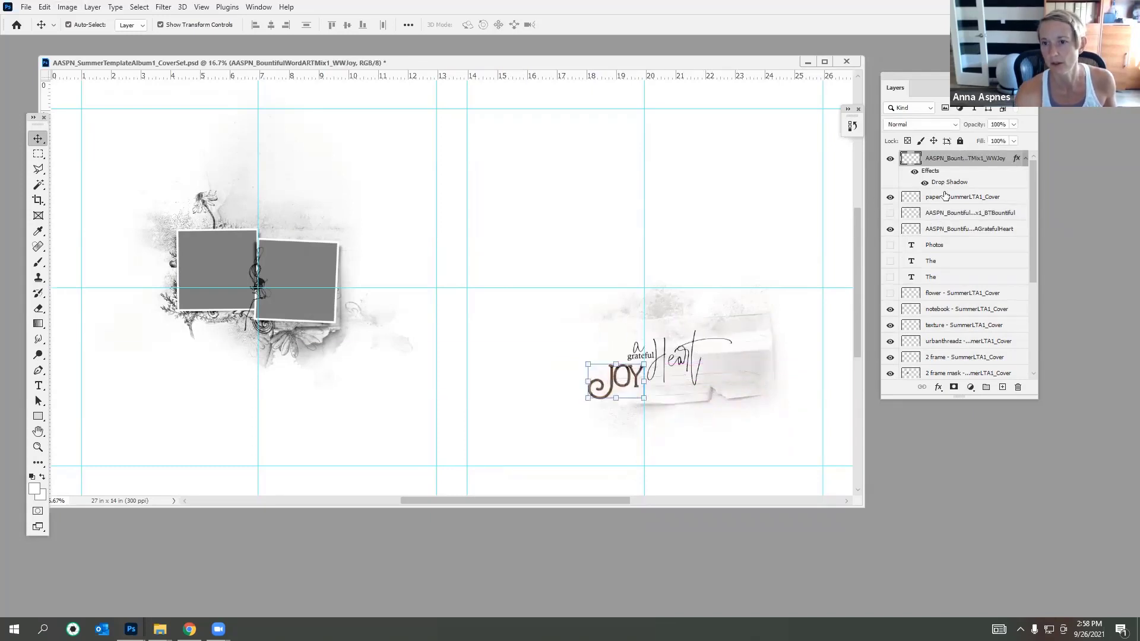
{"action": "left_click", "coordinate": [986, 215], "text": "ctrl"}
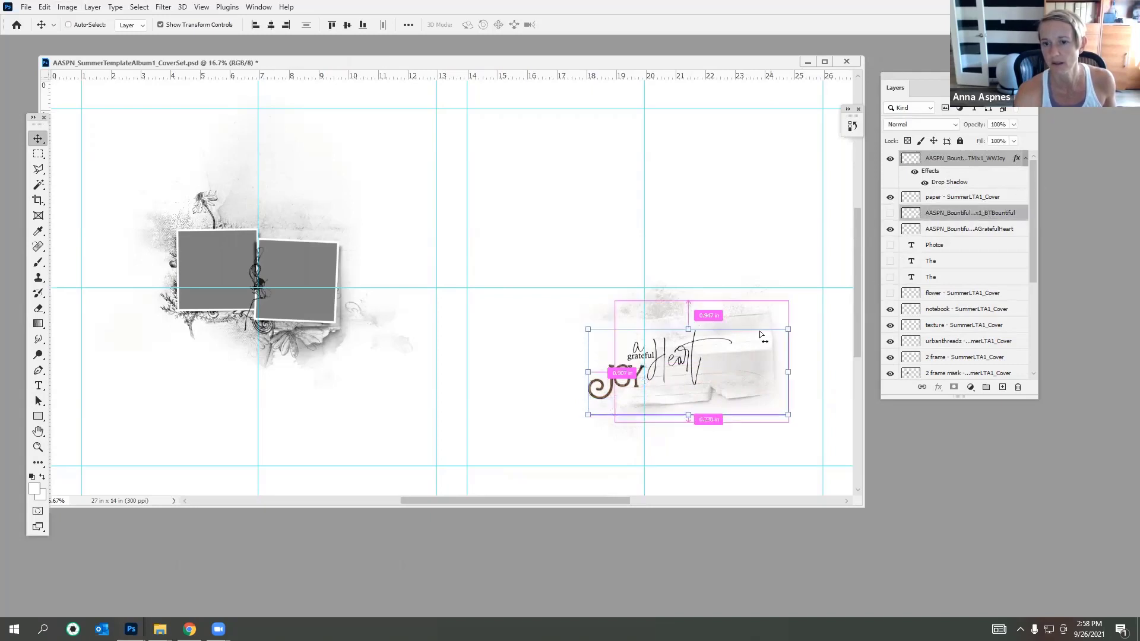
{"action": "mouse_move", "coordinate": [676, 358]}
{"action": "left_mouse_down"}
{"action": "mouse_move", "coordinate": [702, 355]}
{"action": "mouse_move", "coordinate": [675, 360]}
{"action": "left_mouse_up"}
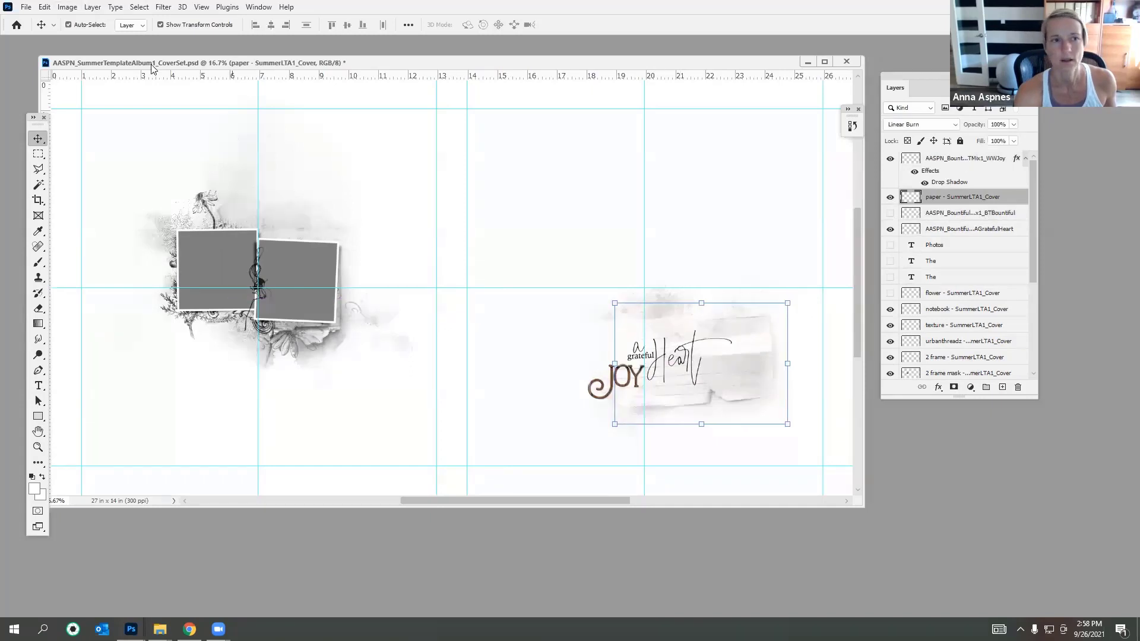
{"action": "left_click", "coordinate": [44, 8]}
{"action": "left_click", "coordinate": [59, 20]}
Step: Move the A Grateful Heart WordART to the right and place the Joy WordART just above the word grateful
{"action": "left_click", "coordinate": [657, 363]}
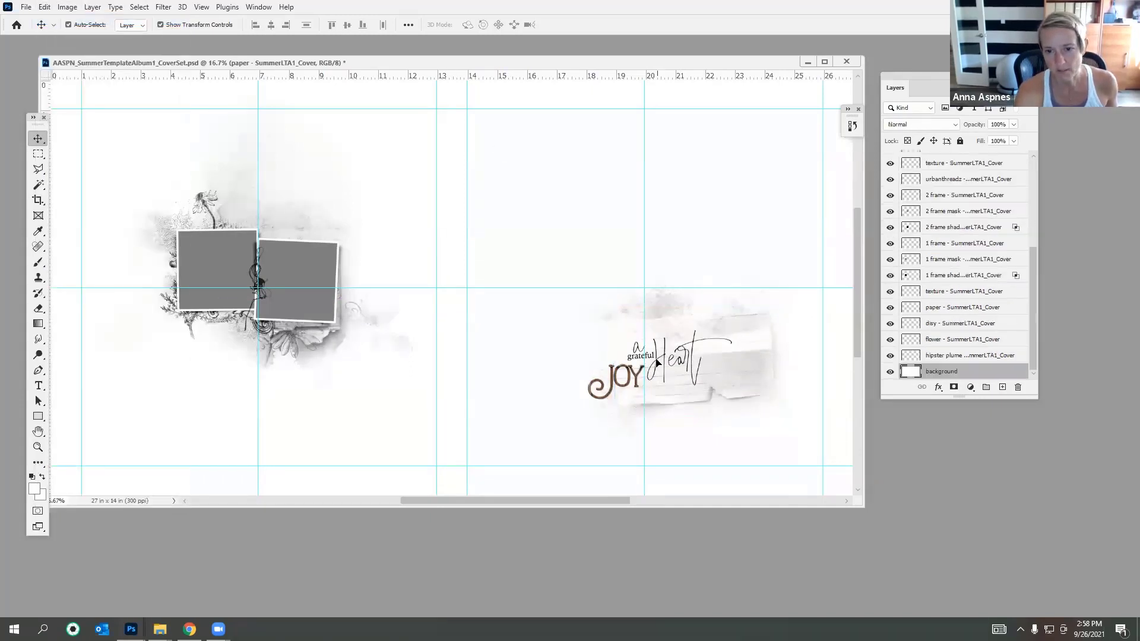
{"action": "left_click_drag", "start_coordinate": [657, 363], "coordinate": [699, 351]}
{"action": "left_click_drag", "start_coordinate": [639, 380], "coordinate": [684, 323]}
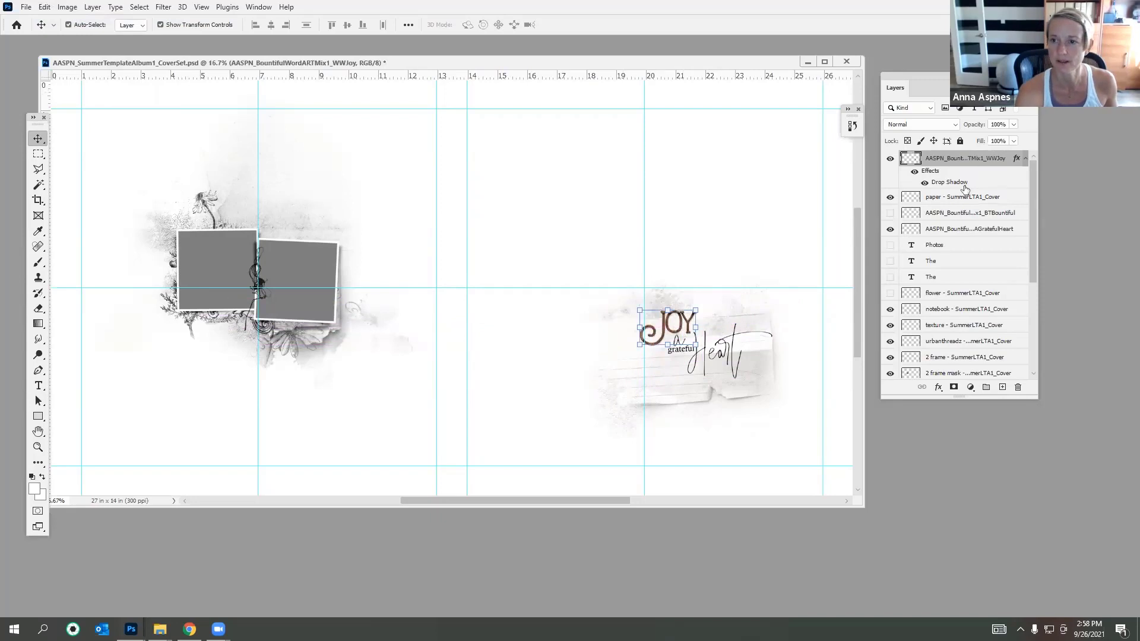
Step: Place the topmost paper layer below the hidden Bountiful layer, and nudge the Joy and Bountiful layers slightly down together
{"action": "left_click_drag", "start_coordinate": [962, 202], "coordinate": [963, 207]}
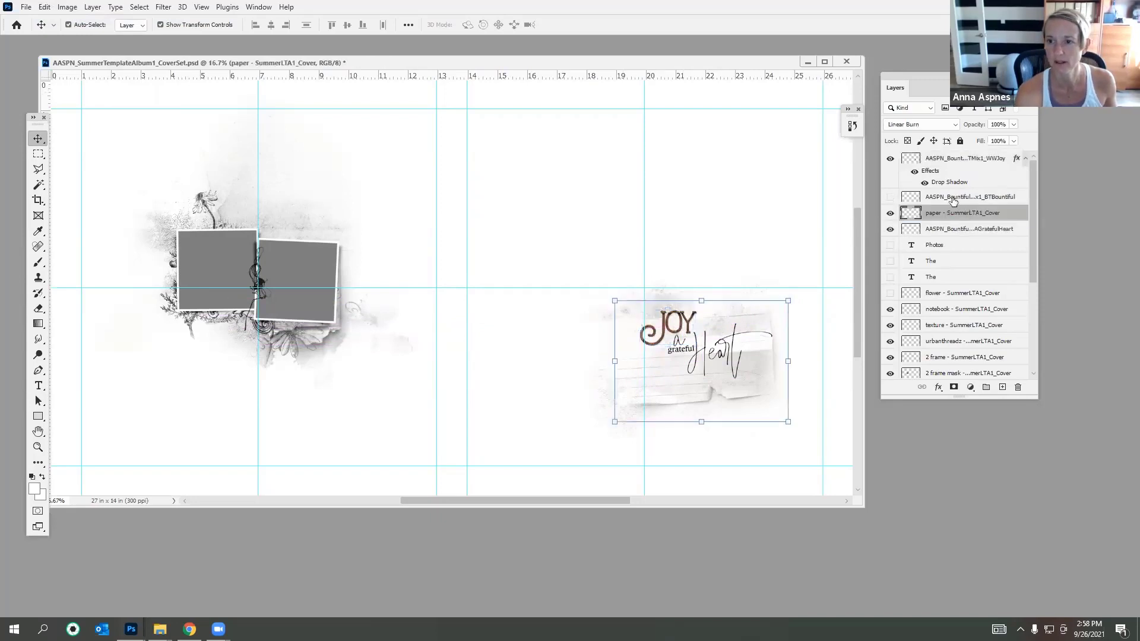
{"action": "left_click", "coordinate": [953, 202]}
{"action": "left_click", "coordinate": [717, 350], "text": "shift"}
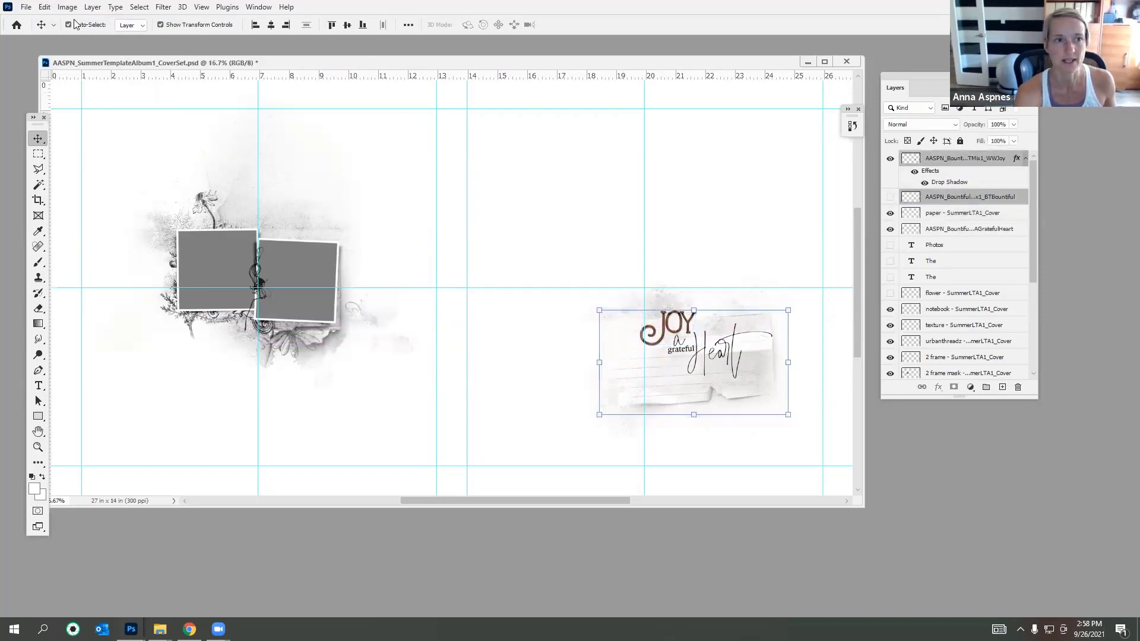
{"action": "left_click_drag", "start_coordinate": [714, 336], "coordinate": [715, 341]}
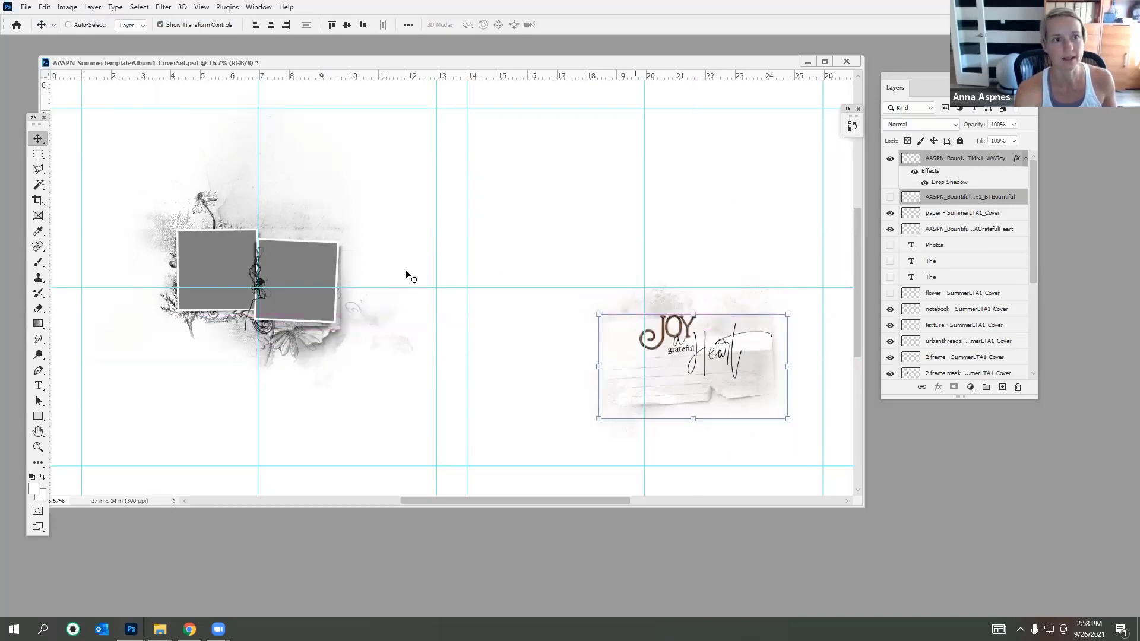
{"action": "left_click", "coordinate": [87, 21]}
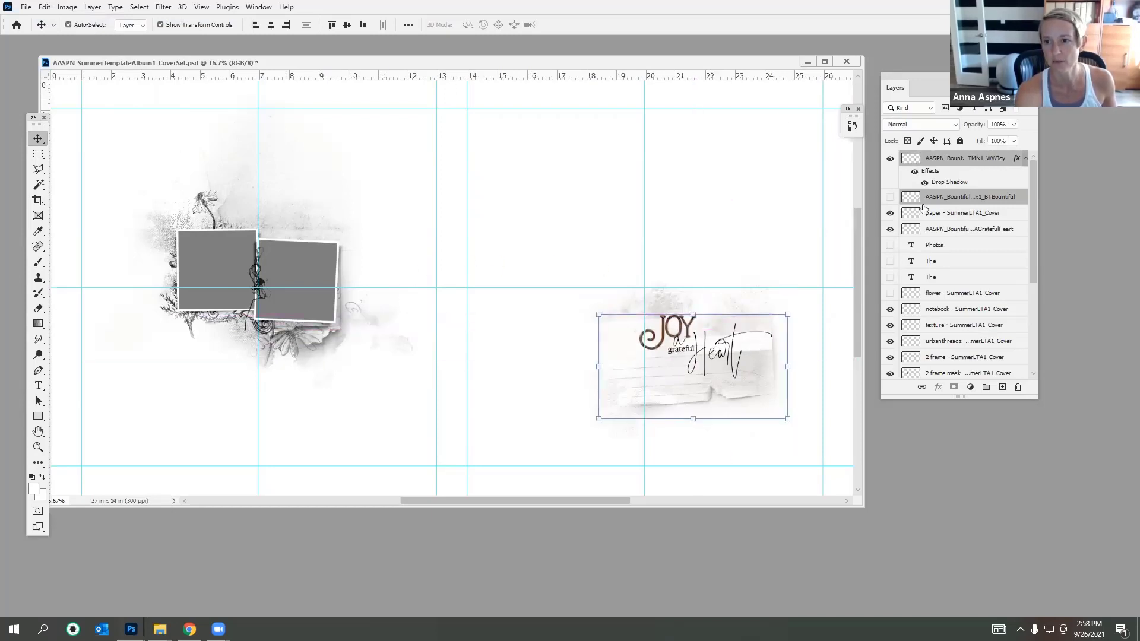
{"action": "left_click", "coordinate": [939, 231]}
{"action": "left_click", "coordinate": [934, 159], "text": "ctrl"}
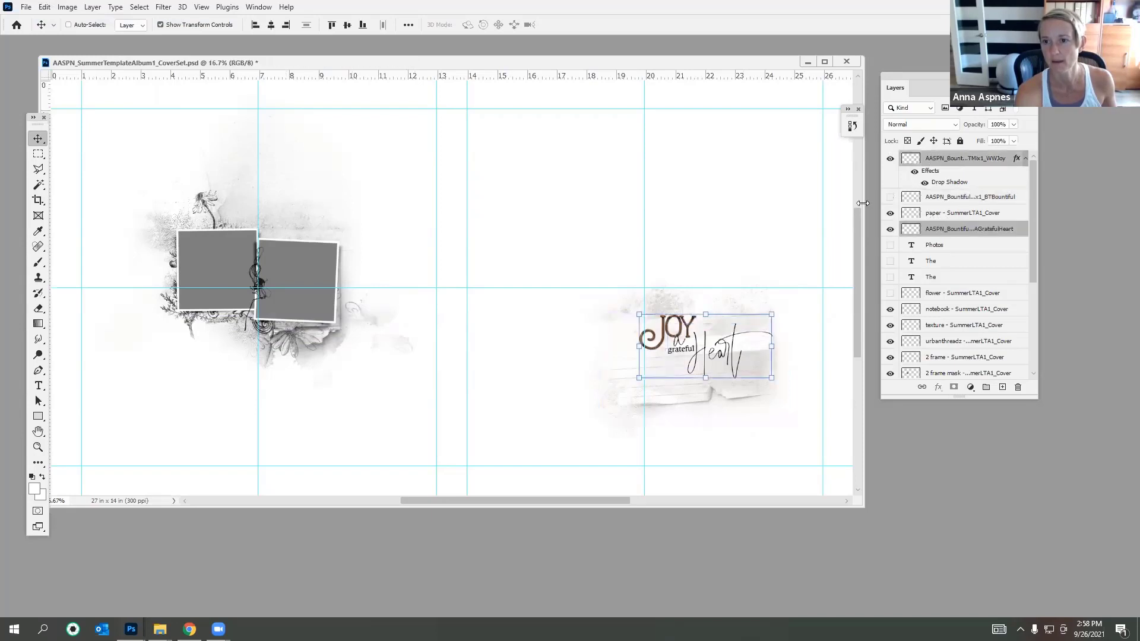
{"action": "left_click_drag", "start_coordinate": [719, 343], "coordinate": [713, 356]}
{"action": "left_click", "coordinate": [44, 8]}
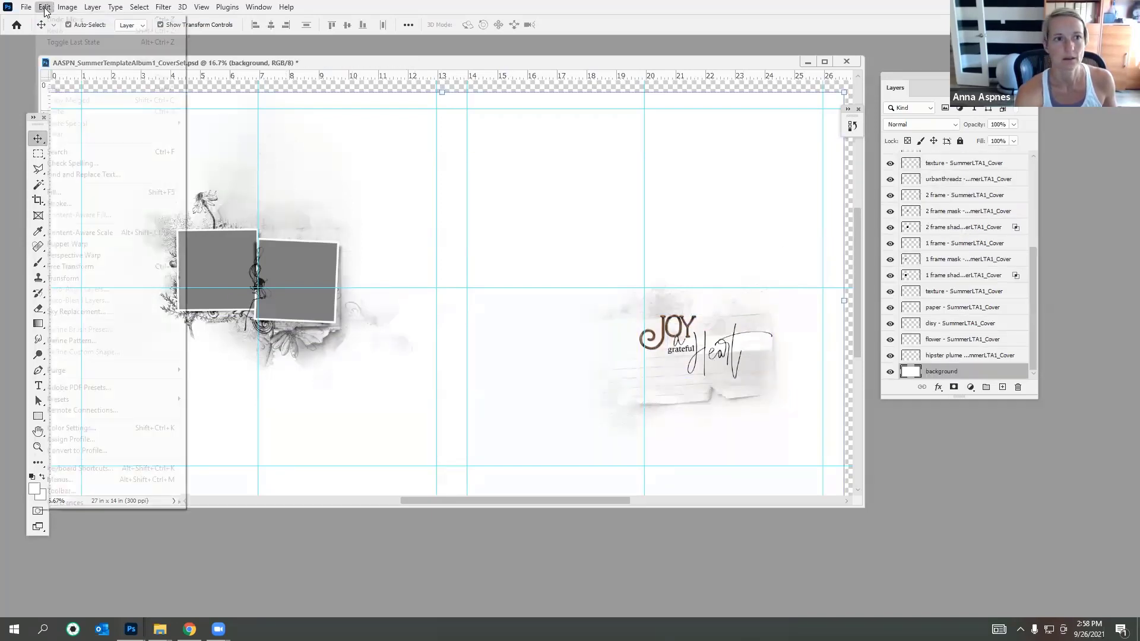
{"action": "left_click", "coordinate": [65, 20]}
Step: Select the Joy and Grateful Heart WordART layers together, move them down onto the paper, and rotate them slightly counterclockwise
{"action": "left_click_drag", "start_coordinate": [1036, 270], "coordinate": [1050, 171]}
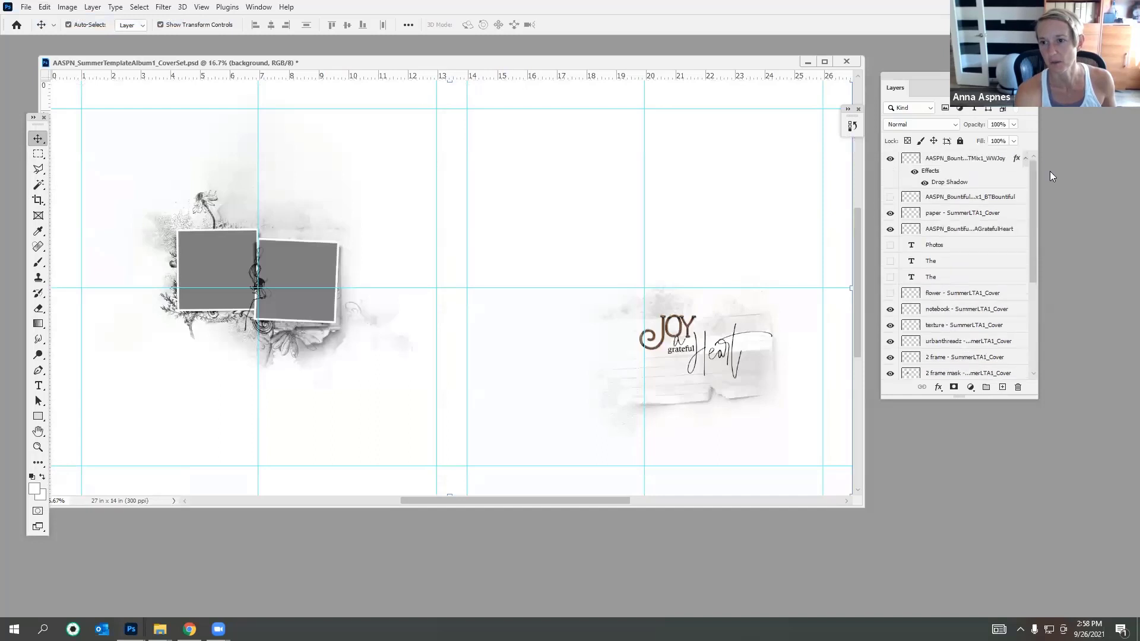
{"action": "left_click", "coordinate": [957, 158]}
{"action": "left_click", "coordinate": [965, 230], "text": "ctrl"}
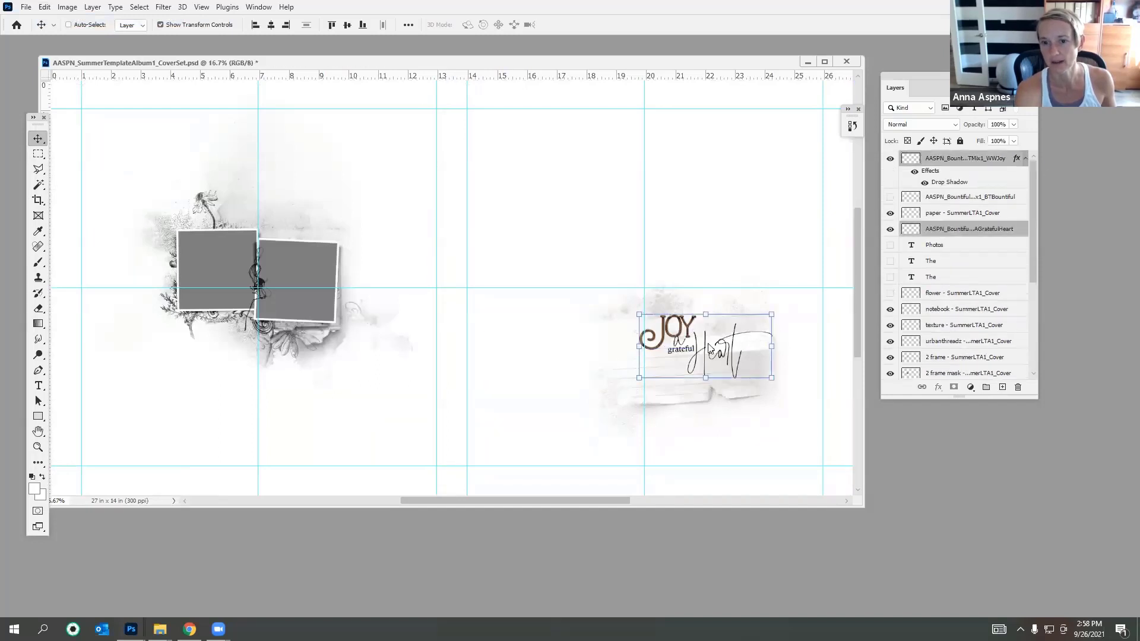
{"action": "left_click_drag", "start_coordinate": [721, 348], "coordinate": [716, 363]}
{"action": "left_click_drag", "start_coordinate": [772, 321], "coordinate": [772, 317]}
{"action": "left_click", "coordinate": [589, 25]}
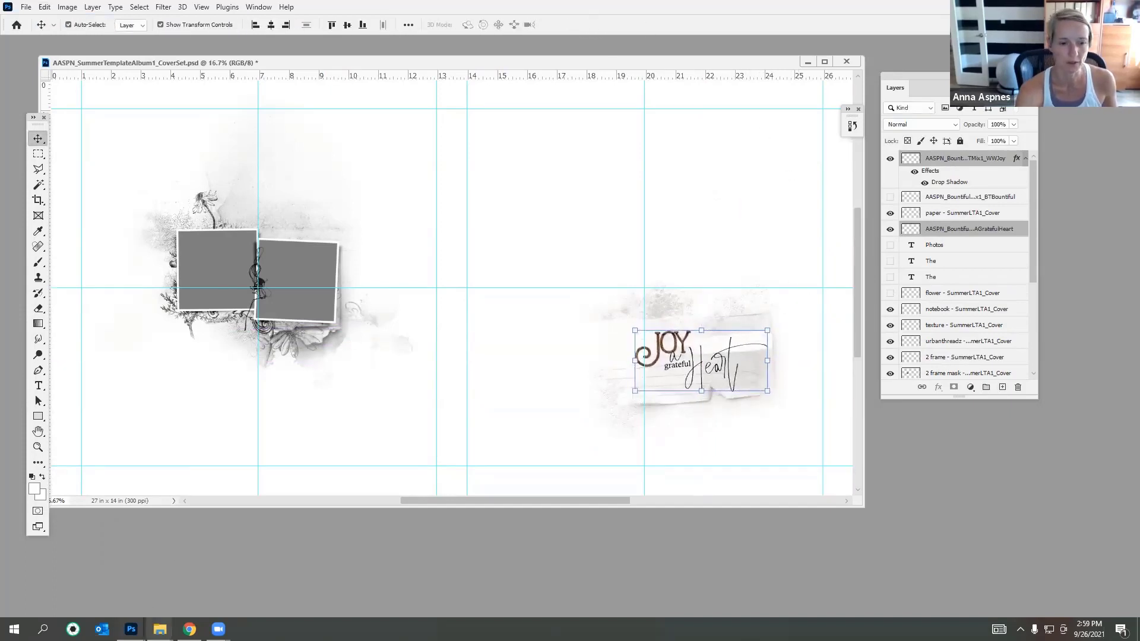
Step: Switch to File Explorer and open the PSD file AASPN_MultiMediaBountiful1_3 from folder 3 of MultiMedia Bountiful No 1 in Photoshop
{"action": "left_click", "coordinate": [152, 588]}
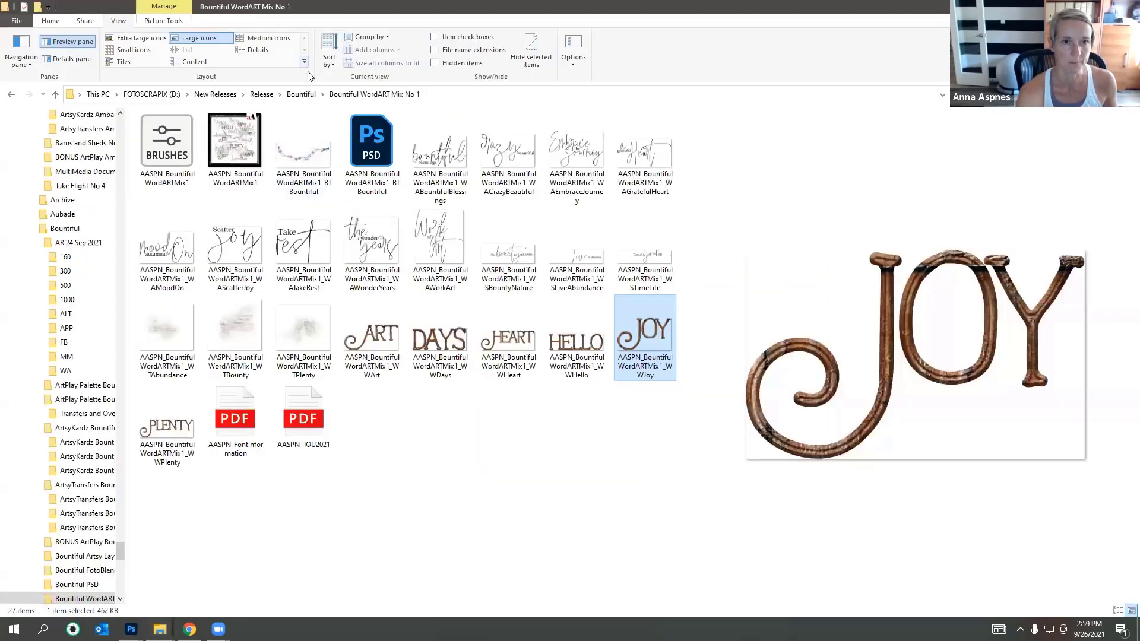
{"action": "left_click", "coordinate": [303, 94]}
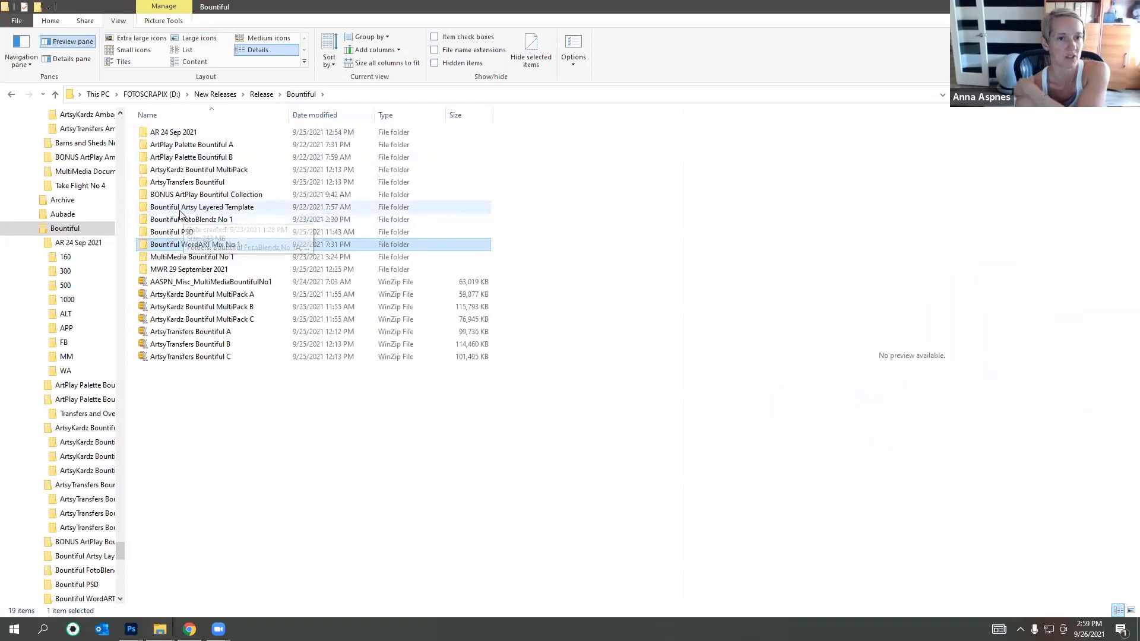
{"action": "double_click", "coordinate": [187, 258]}
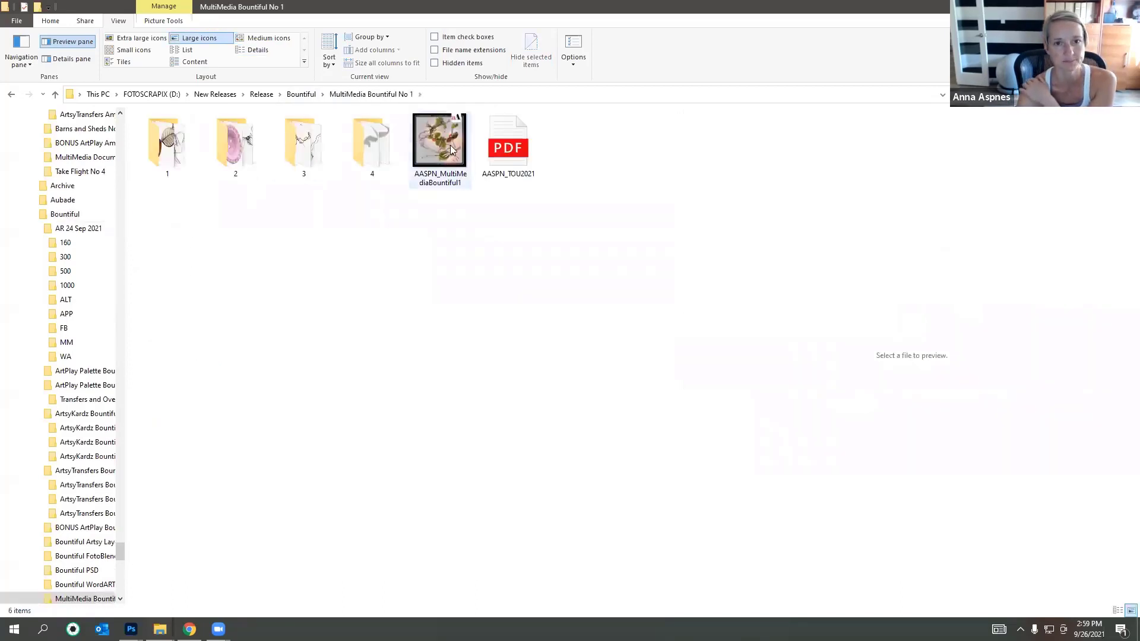
{"action": "left_click", "coordinate": [437, 156]}
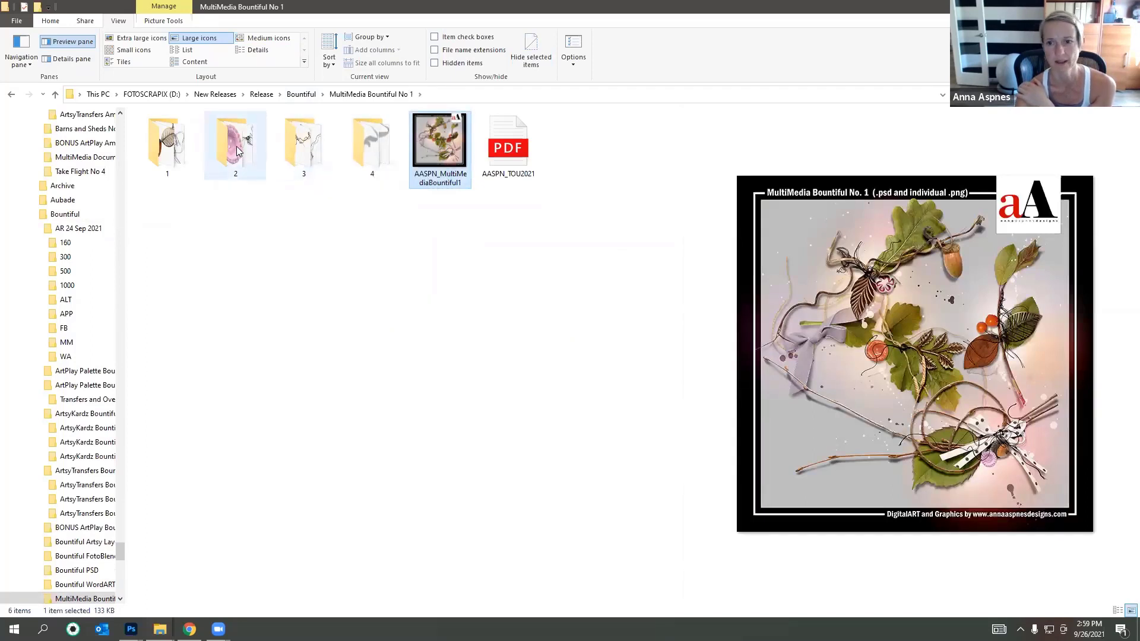
{"action": "double_click", "coordinate": [306, 149]}
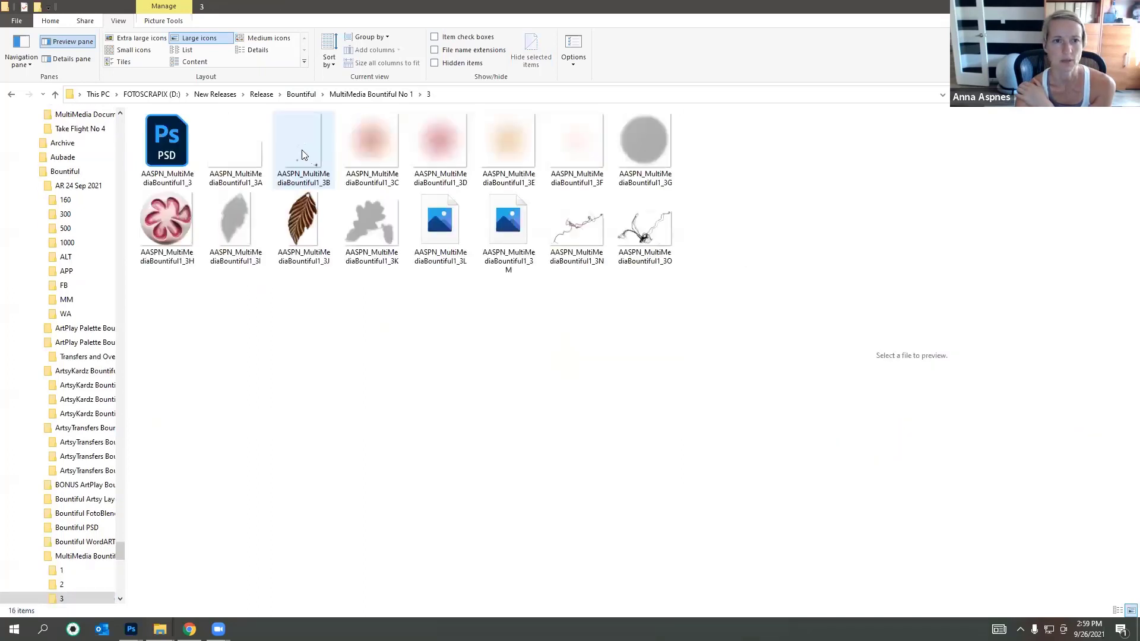
{"action": "left_click_drag", "start_coordinate": [176, 152], "coordinate": [123, 539]}
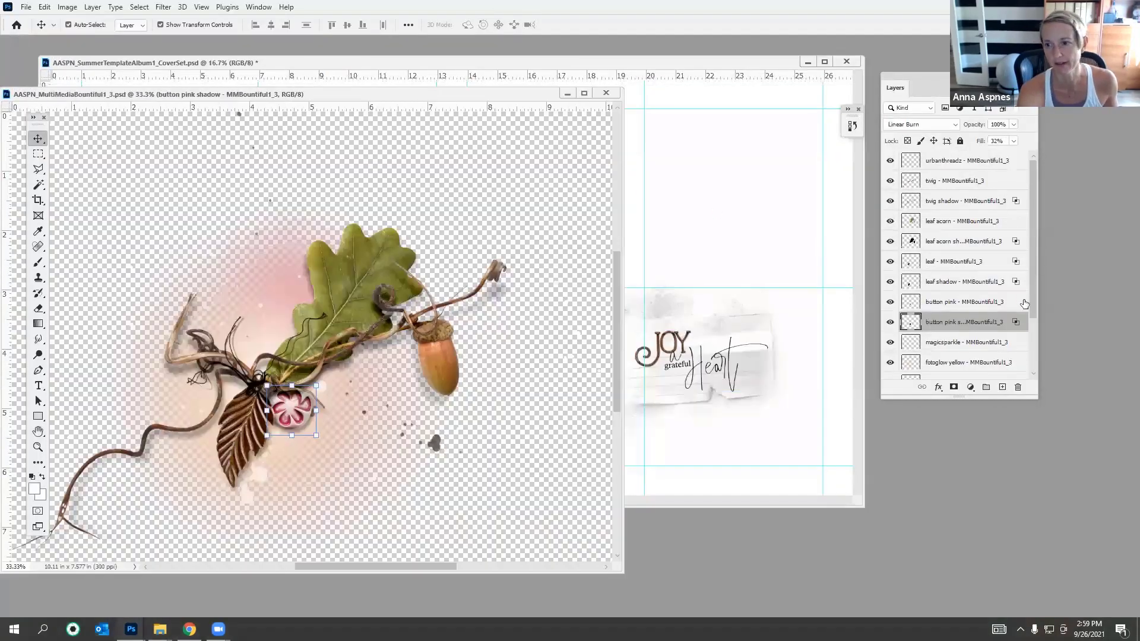
Step: Select all layers of the multimedia cluster, from splatter white up to urbanthreadz, and copy them into the cover set document over the title
{"action": "scroll", "coordinate": [1024, 303], "scroll_direction": "down", "scroll_amount": 3}
{"action": "left_click", "coordinate": [983, 371]}
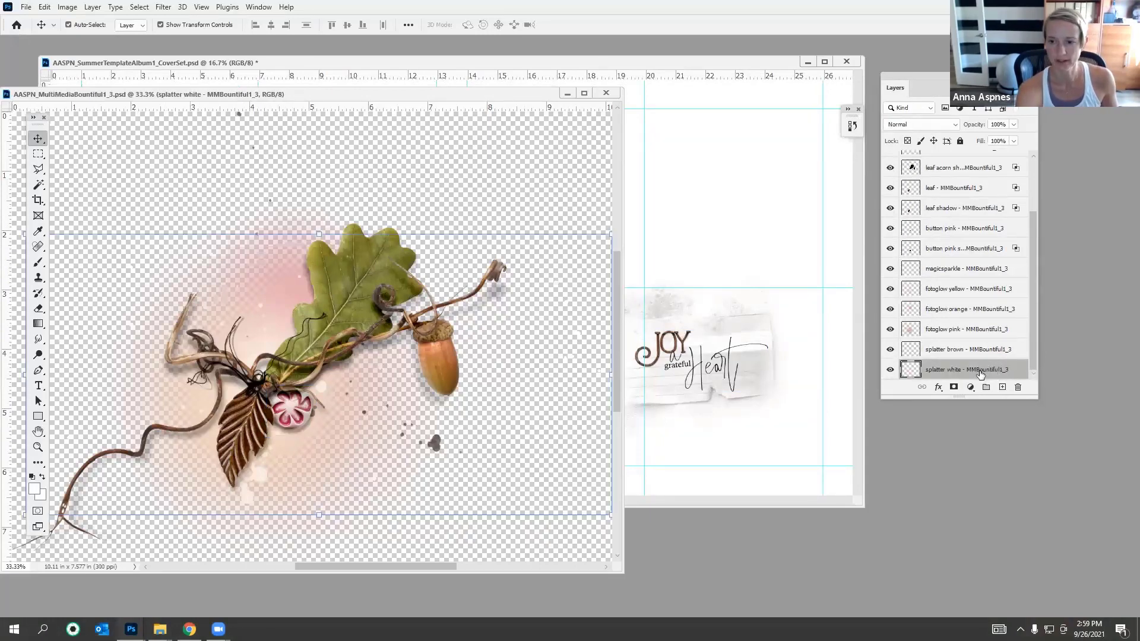
{"action": "scroll", "coordinate": [1033, 354], "scroll_direction": "up", "scroll_amount": 3}
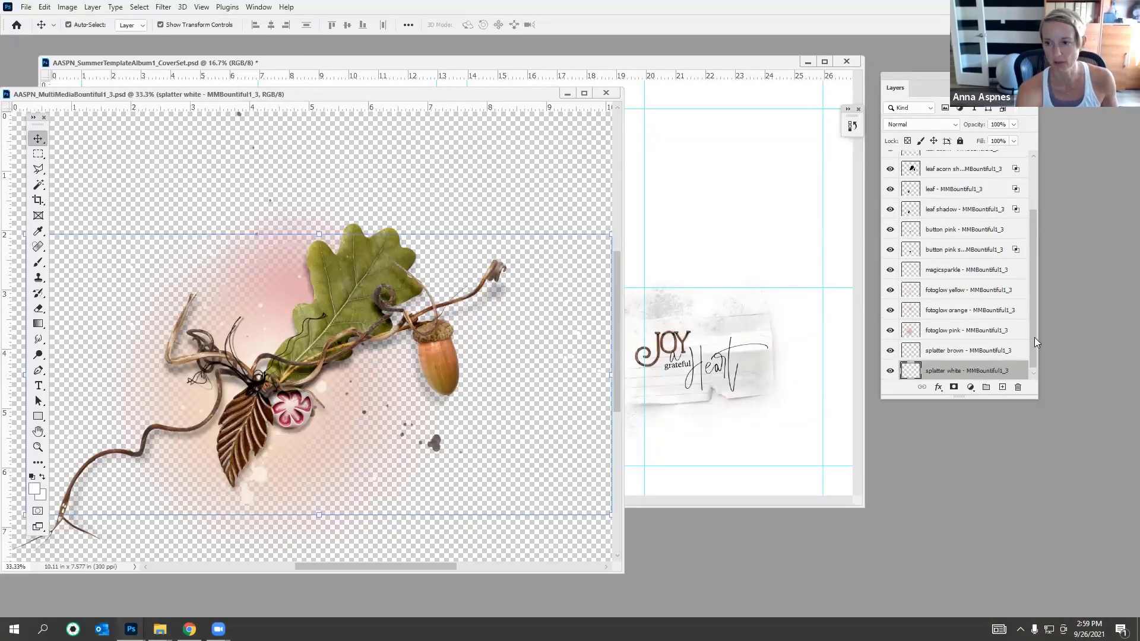
{"action": "left_click", "coordinate": [939, 162], "text": "shift"}
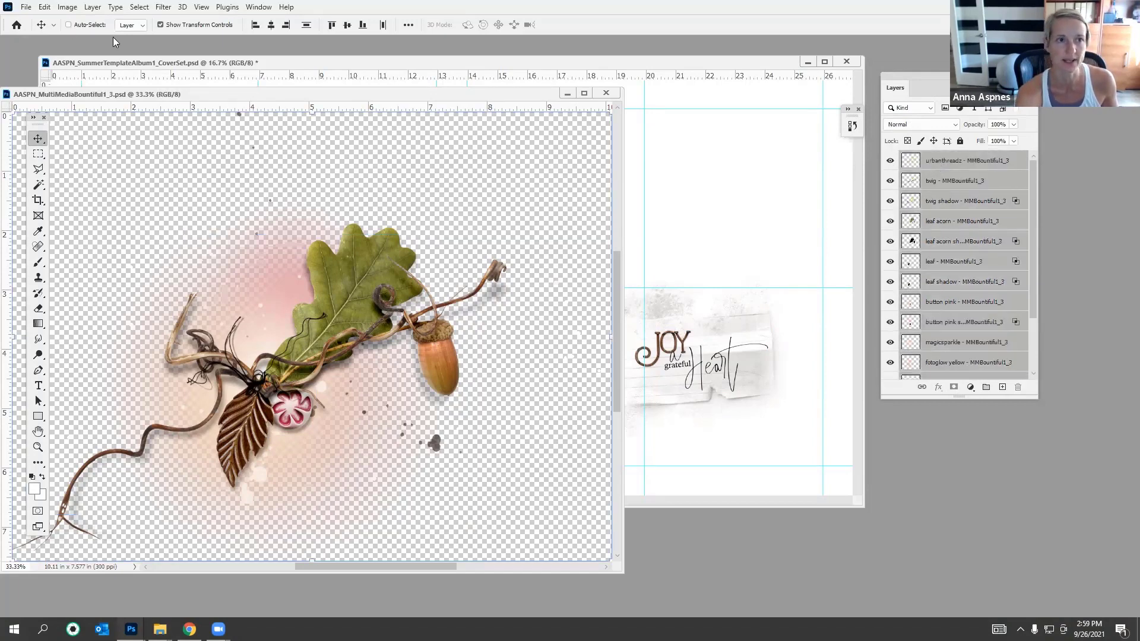
{"action": "left_click_drag", "start_coordinate": [347, 352], "coordinate": [769, 332]}
Step: Scale the cluster layers to 91.49%, rotate them about 5 degrees clockwise, and position them over the Joy and Grateful Heart WordART
{"action": "left_click_drag", "start_coordinate": [568, 256], "coordinate": [593, 275]}
{"action": "left_click_drag", "start_coordinate": [727, 363], "coordinate": [701, 354]}
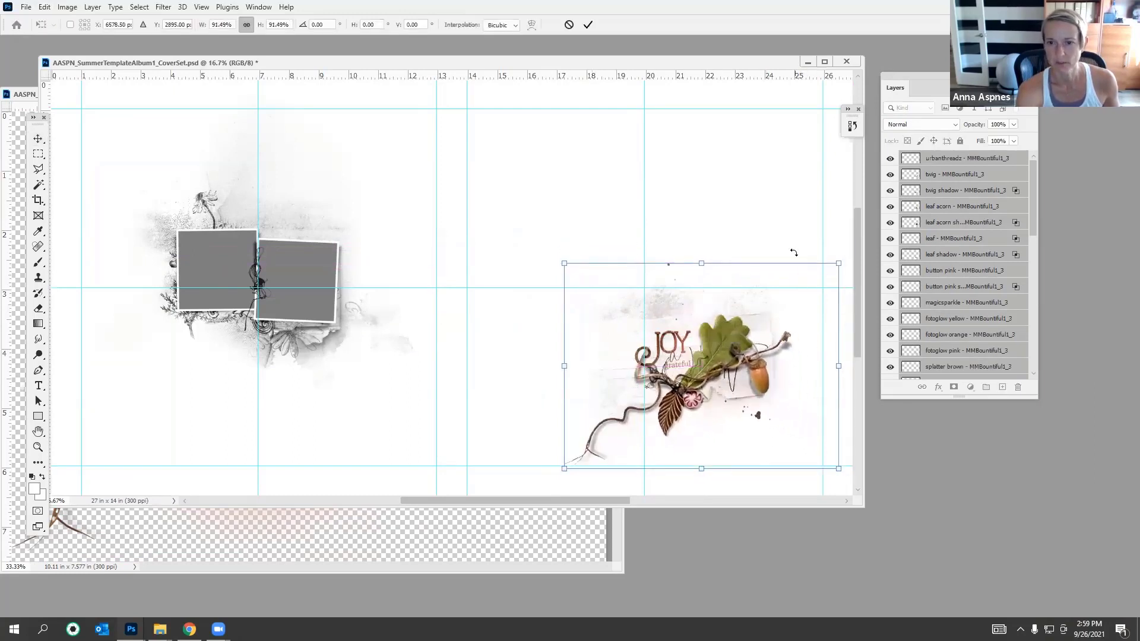
{"action": "left_click_drag", "start_coordinate": [794, 253], "coordinate": [831, 299]}
{"action": "left_click_drag", "start_coordinate": [726, 340], "coordinate": [743, 355]}
{"action": "left_click_drag", "start_coordinate": [767, 268], "coordinate": [731, 265]}
{"action": "left_click_drag", "start_coordinate": [716, 352], "coordinate": [714, 349]}
{"action": "left_click", "coordinate": [588, 24]}
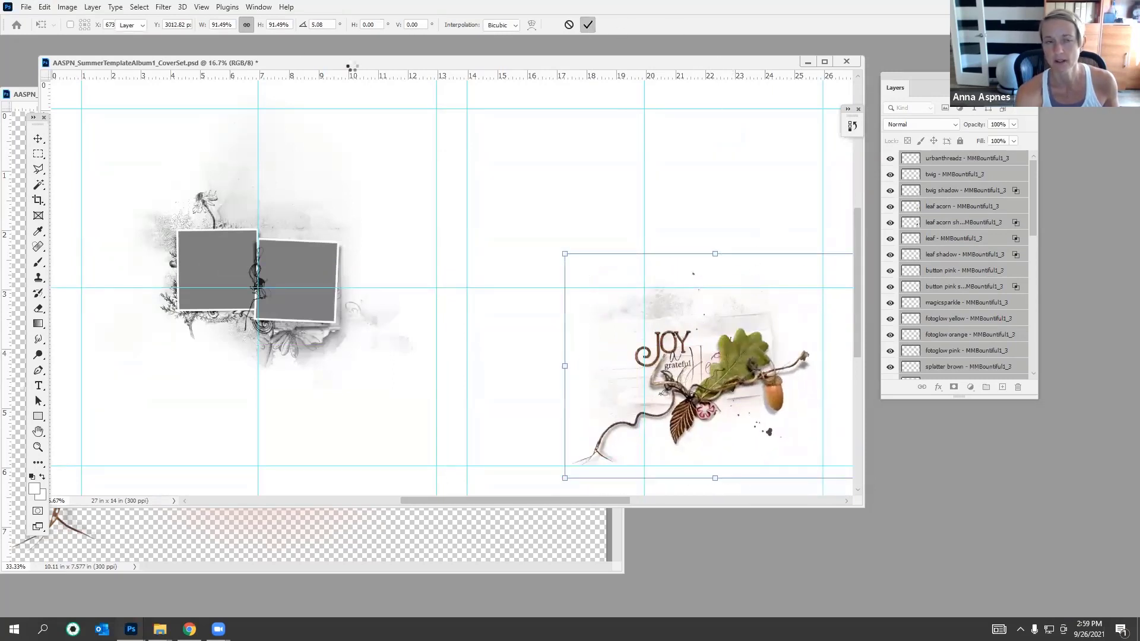
Step: Group the cluster layers, enlarge the cover document window, and move the group slightly up and to the left
{"action": "left_click", "coordinate": [92, 7]}
{"action": "left_click", "coordinate": [114, 290]}
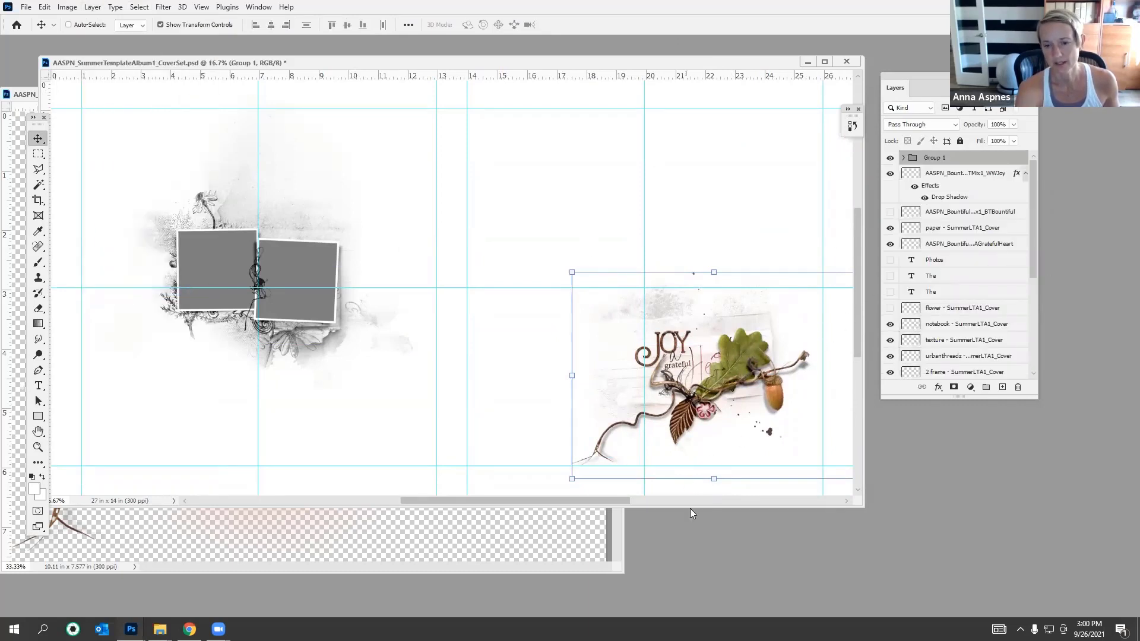
{"action": "left_click_drag", "start_coordinate": [690, 509], "coordinate": [713, 602]}
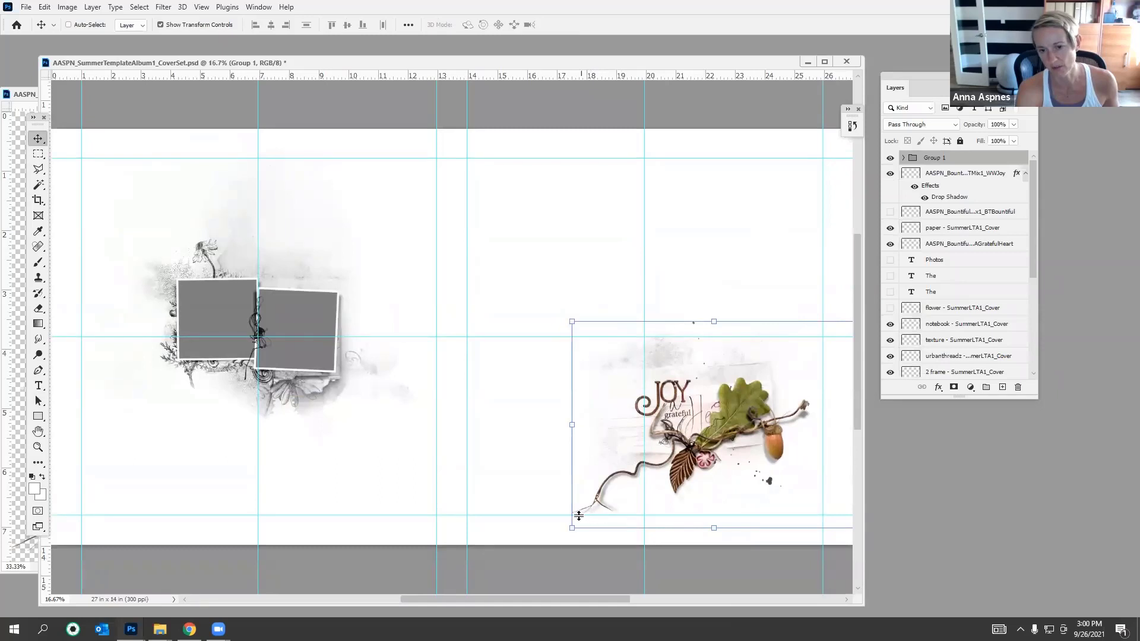
{"action": "left_click_drag", "start_coordinate": [708, 453], "coordinate": [691, 424]}
Step: Select the layers from the Joy WordART down to the Grateful Heart WordART and move them together slightly up and to the left
{"action": "left_click", "coordinate": [959, 174]}
{"action": "mouse_move", "coordinate": [1034, 191]}
{"action": "left_mouse_down"}
{"action": "mouse_move", "coordinate": [1041, 280]}
{"action": "mouse_move", "coordinate": [1038, 200]}
{"action": "left_mouse_up"}
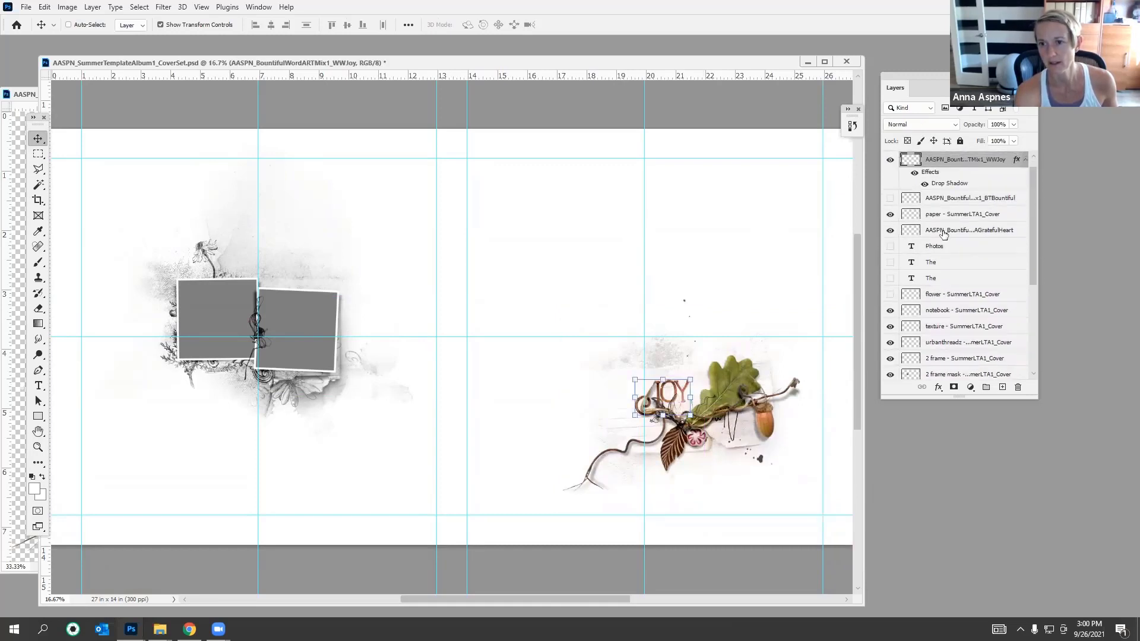
{"action": "left_click", "coordinate": [977, 230], "text": "shift"}
{"action": "left_click_drag", "start_coordinate": [742, 438], "coordinate": [731, 417]}
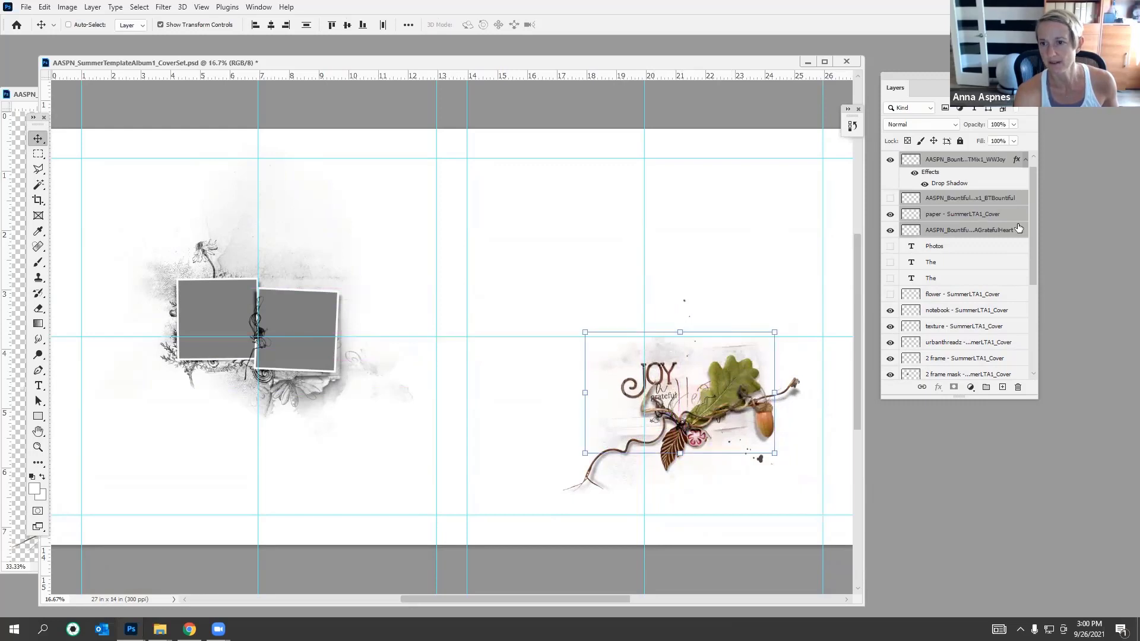
Step: Shift the Grateful Heart WordART slightly upward and move the Joy WordART below the twig, beside the acorn
{"action": "scroll", "coordinate": [975, 178], "scroll_direction": "up", "scroll_amount": 1}
{"action": "left_click", "coordinate": [954, 176]}
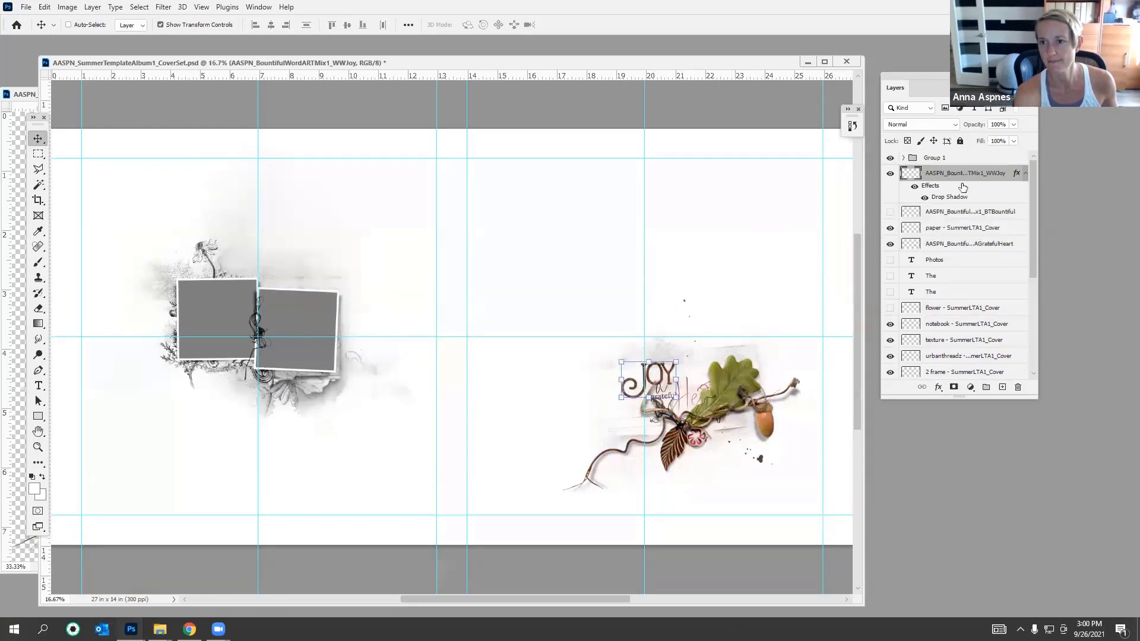
{"action": "left_click", "coordinate": [977, 244], "text": "ctrl"}
{"action": "left_click_drag", "start_coordinate": [680, 393], "coordinate": [729, 448]}
{"action": "left_click", "coordinate": [949, 175]}
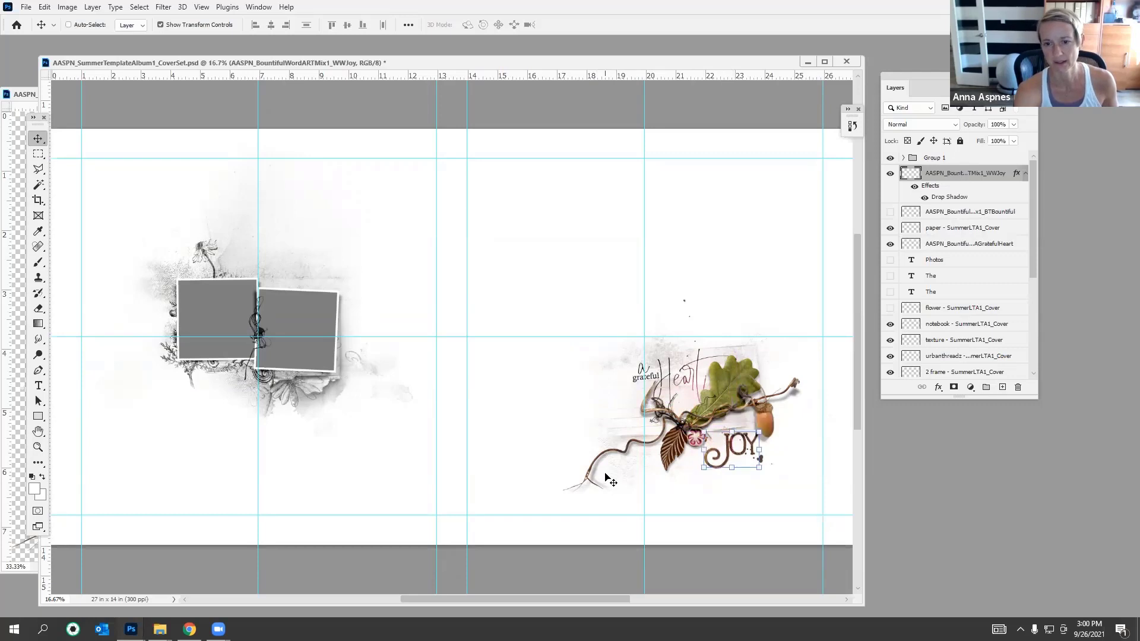
Step: Turn on Auto-Select and nudge the texture and notebook layers behind the title slightly up and to the left
{"action": "left_click", "coordinate": [78, 24]}
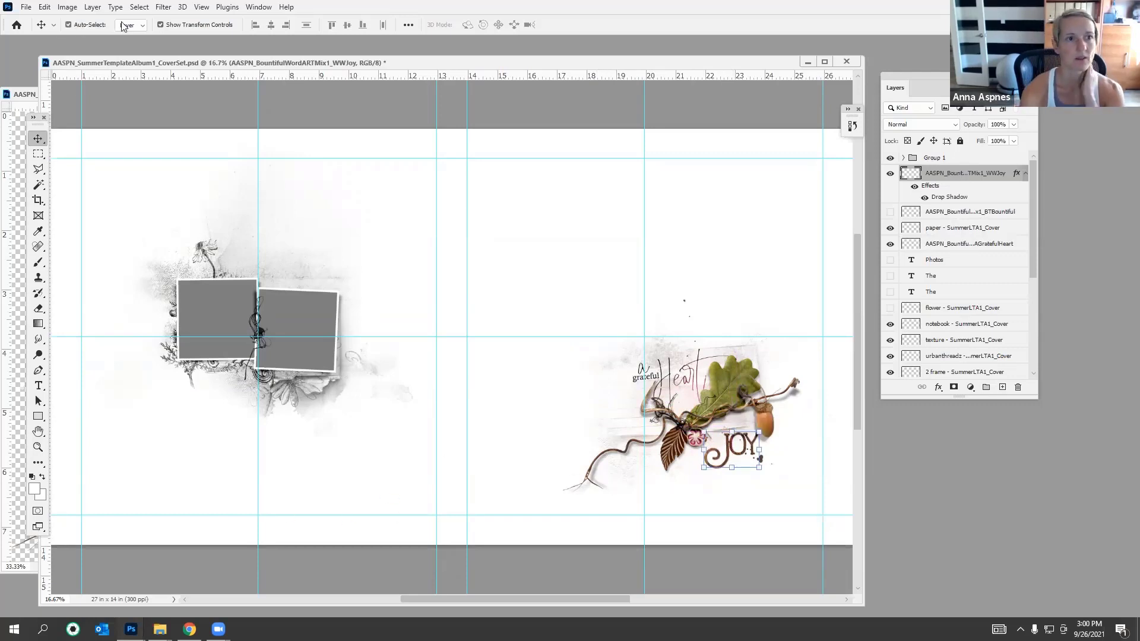
{"action": "left_click_drag", "start_coordinate": [666, 349], "coordinate": [662, 345]}
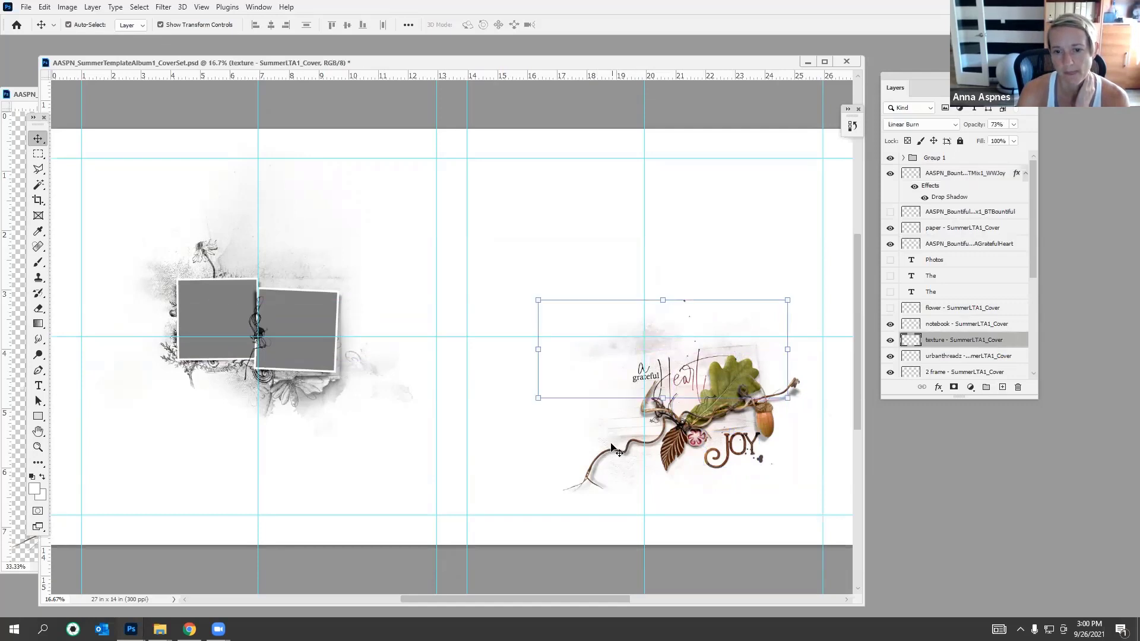
{"action": "mouse_move", "coordinate": [612, 442]}
{"action": "left_mouse_down"}
{"action": "mouse_move", "coordinate": [576, 428]}
{"action": "mouse_move", "coordinate": [595, 426]}
{"action": "left_mouse_up"}
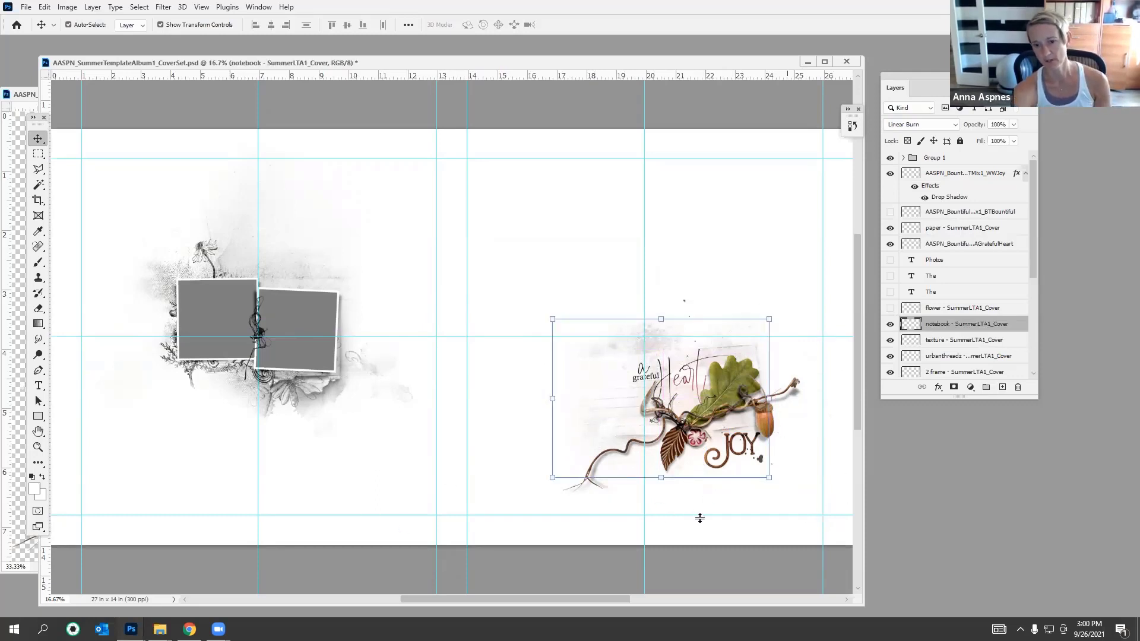
Step: Hide the disy and flower layers behind the two photo frames
{"action": "left_click", "coordinate": [208, 249]}
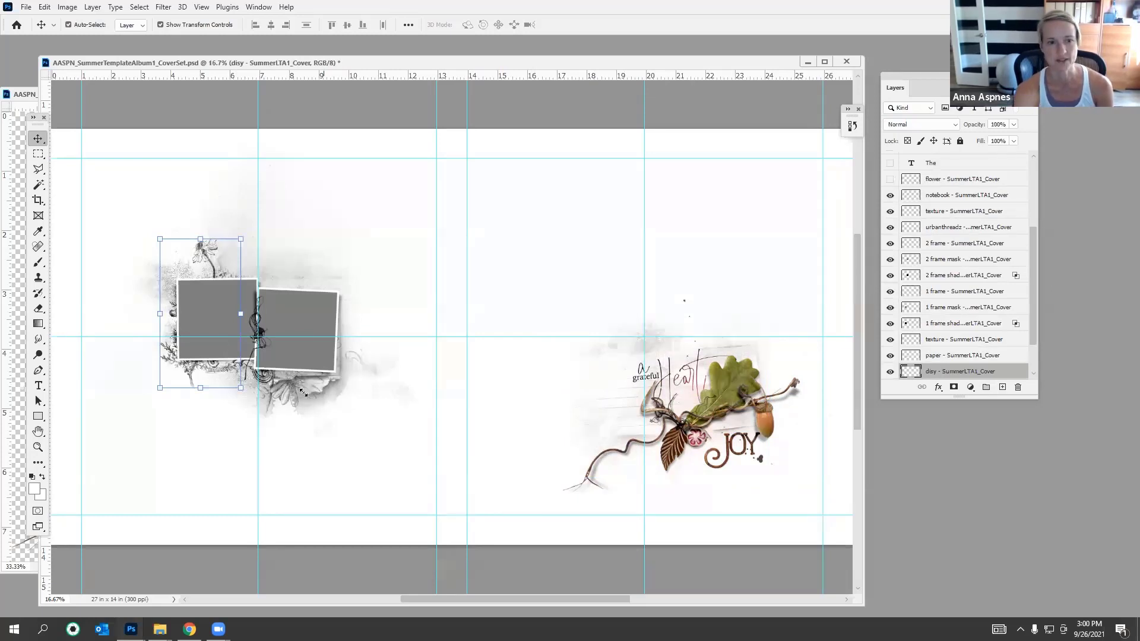
{"action": "left_click", "coordinate": [890, 374]}
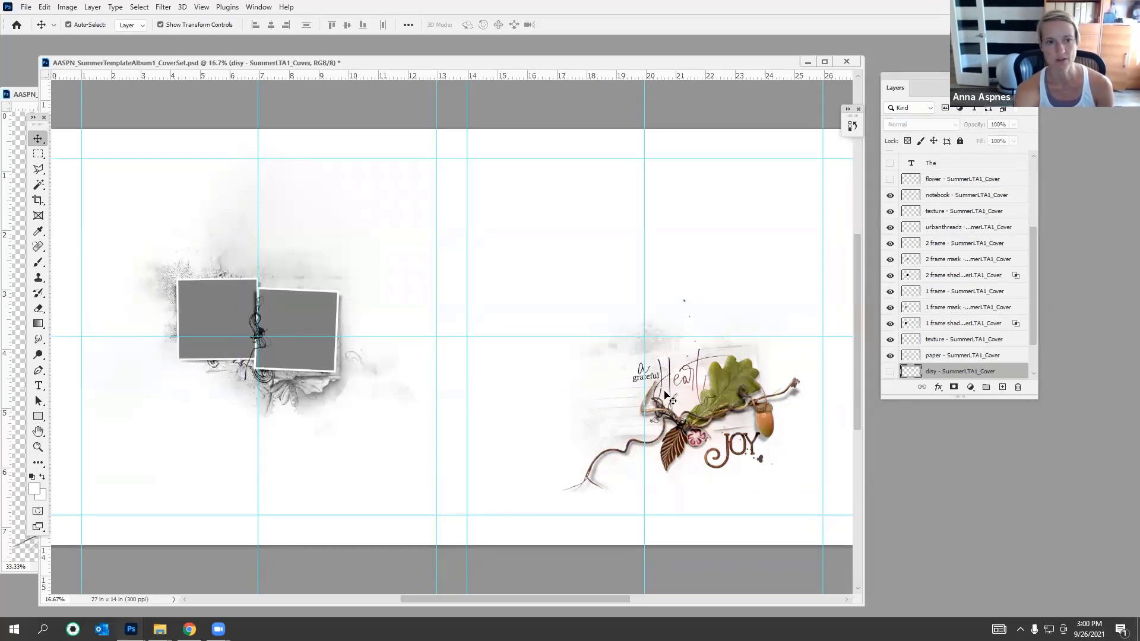
{"action": "left_click", "coordinate": [290, 392]}
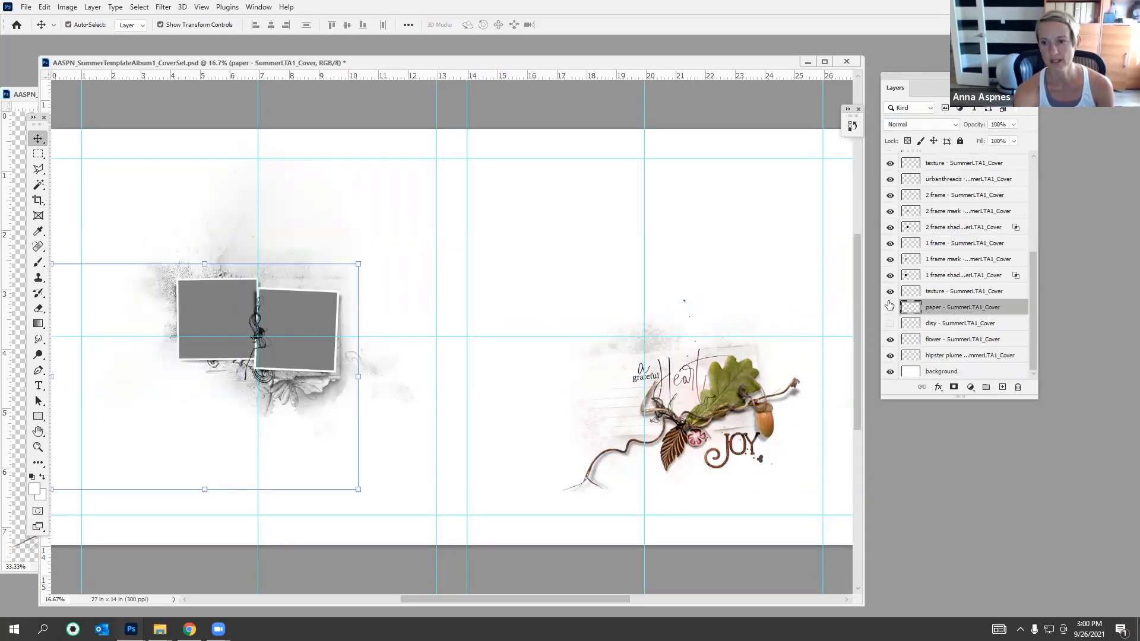
{"action": "left_click", "coordinate": [901, 341]}
{"action": "left_click", "coordinate": [891, 339]}
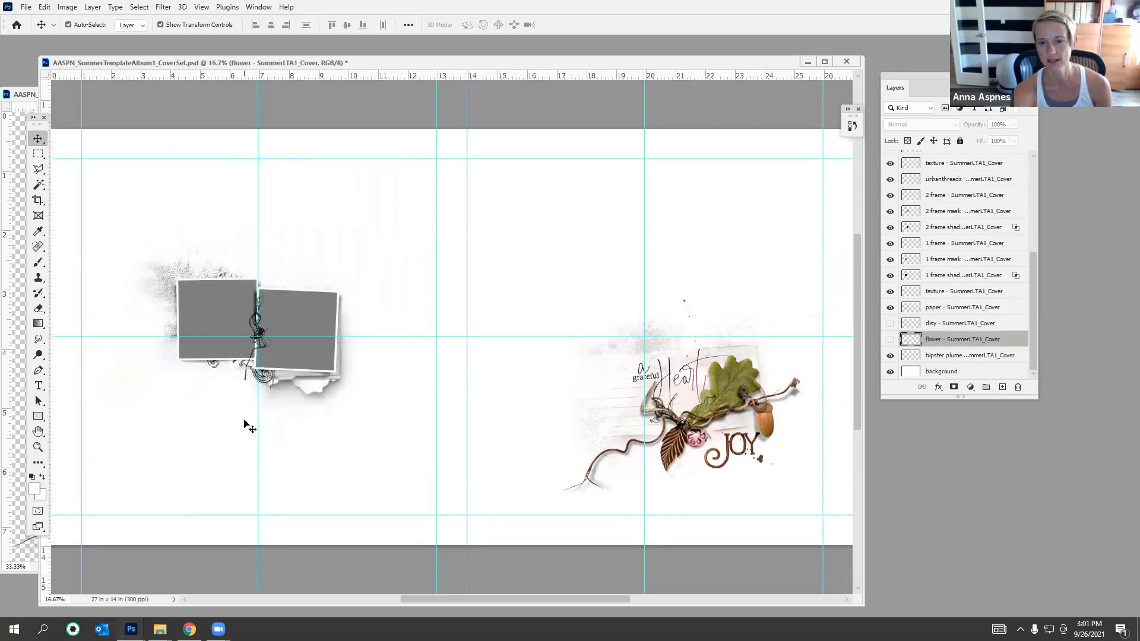
Step: Duplicate the notebook layer, move the copy behind the two photo frames, and place it directly above the background layer
{"action": "left_click", "coordinate": [655, 352]}
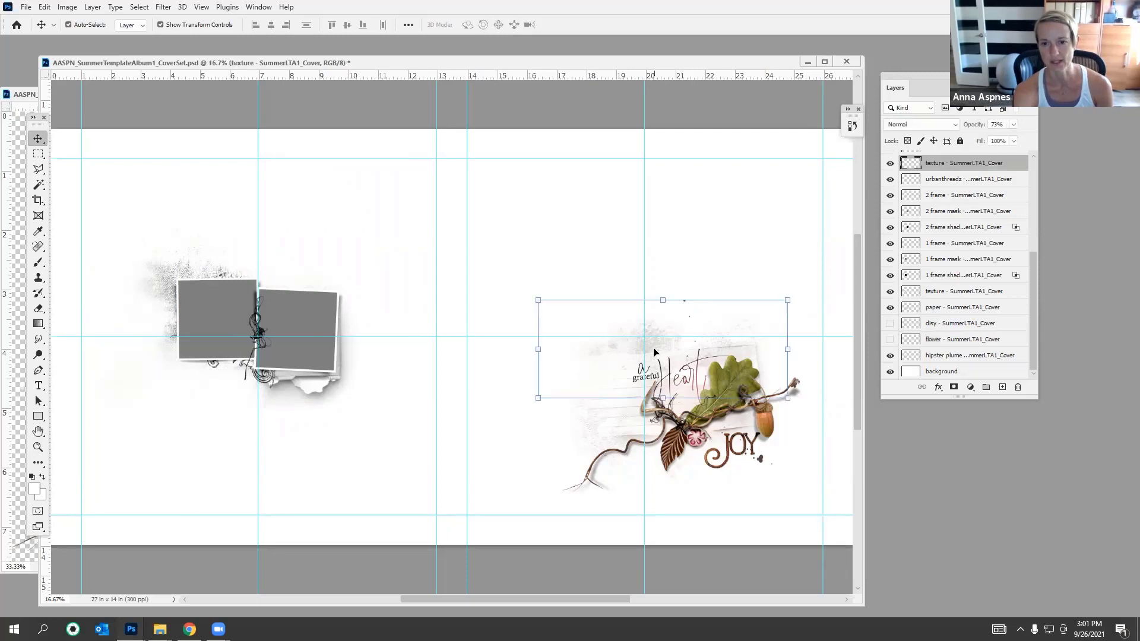
{"action": "left_click", "coordinate": [590, 432]}
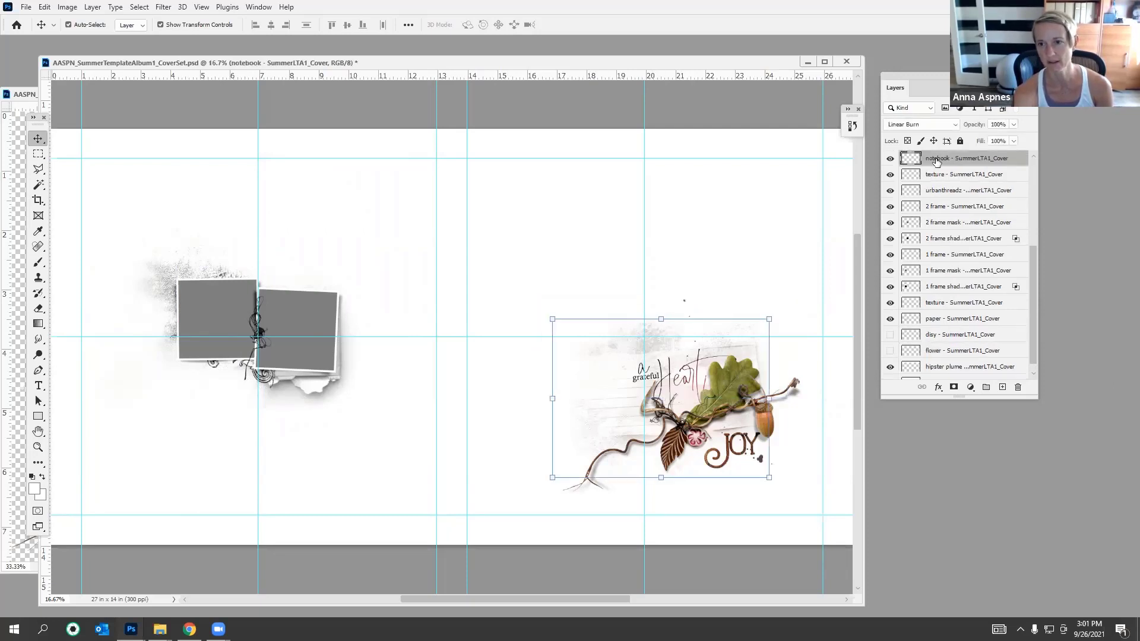
{"action": "left_click_drag", "start_coordinate": [937, 162], "coordinate": [1003, 387]}
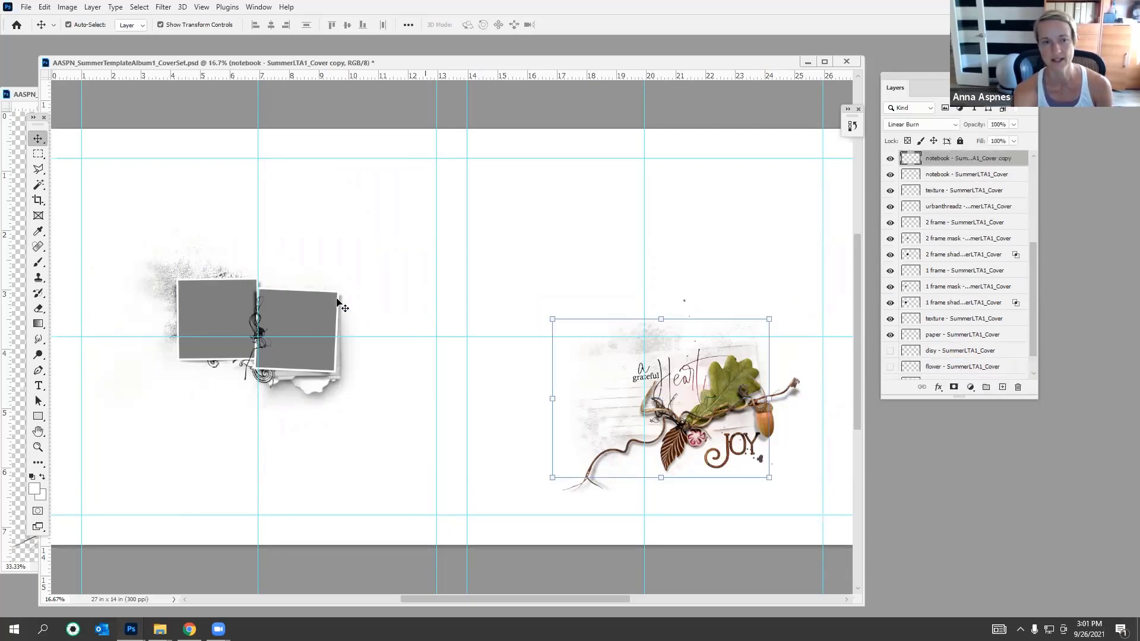
{"action": "left_click", "coordinate": [90, 24]}
{"action": "left_click_drag", "start_coordinate": [609, 351], "coordinate": [227, 321]}
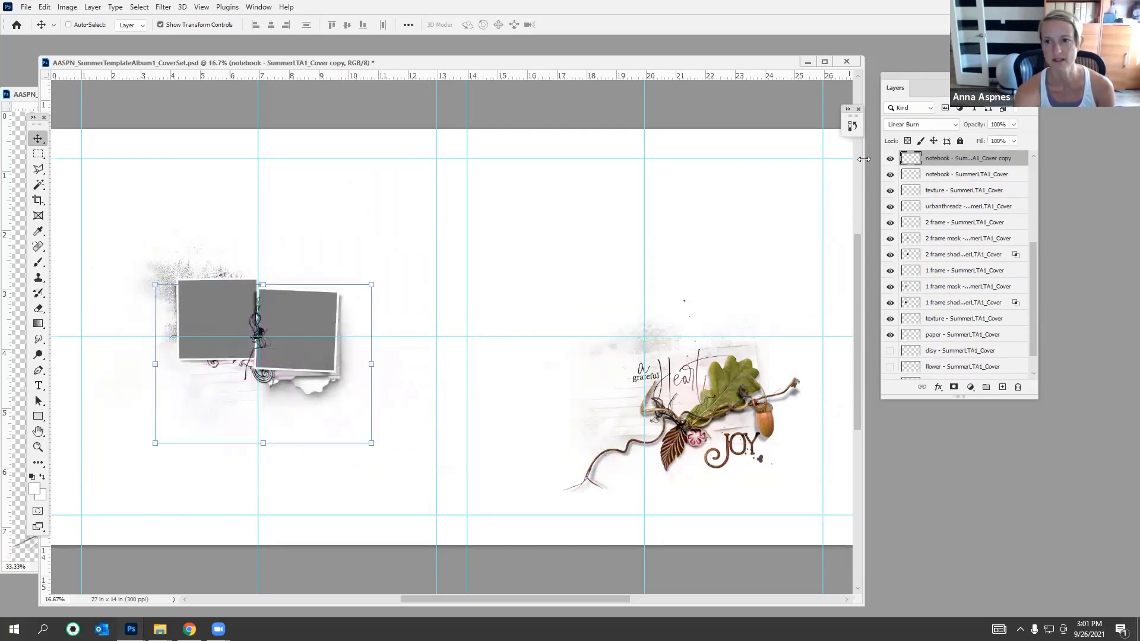
{"action": "left_click_drag", "start_coordinate": [962, 158], "coordinate": [937, 360]}
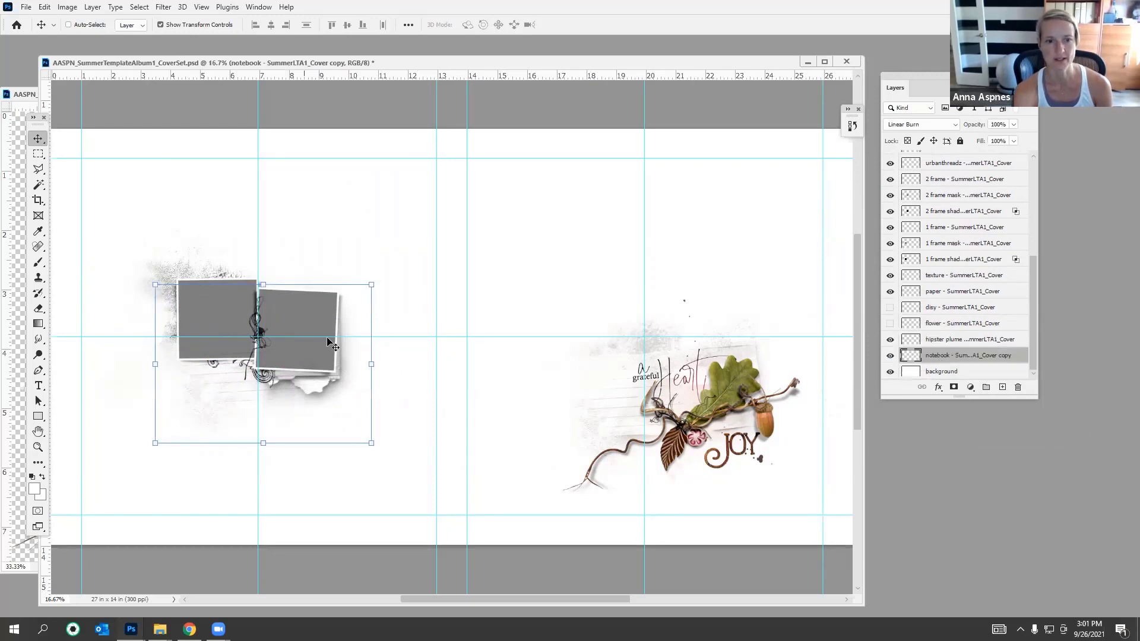
Step: Set the texture layer behind the photo frames to the Linear Burn blend mode at 70% opacity
{"action": "left_click", "coordinate": [74, 25]}
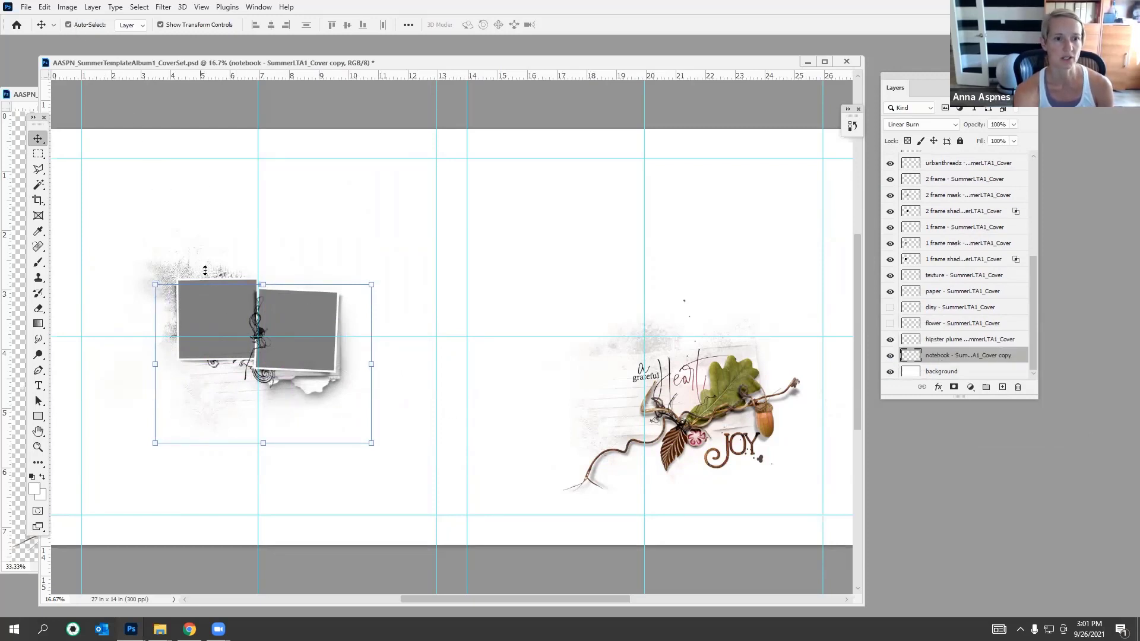
{"action": "left_click", "coordinate": [228, 306]}
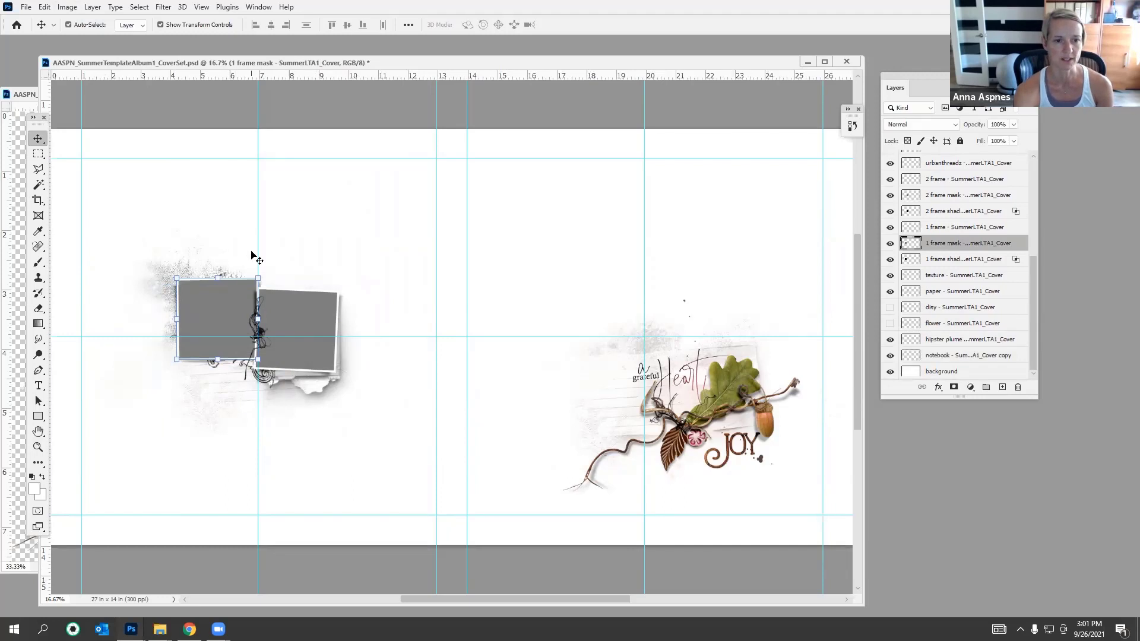
{"action": "left_click", "coordinate": [228, 275]}
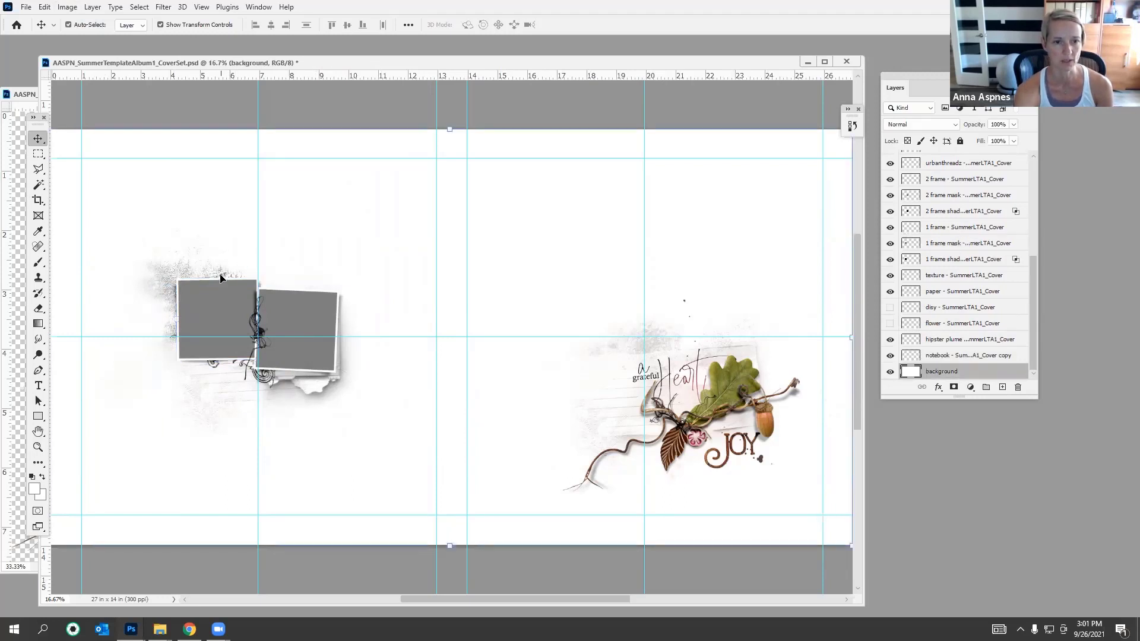
{"action": "left_click", "coordinate": [221, 278]}
{"action": "left_click", "coordinate": [45, 7]}
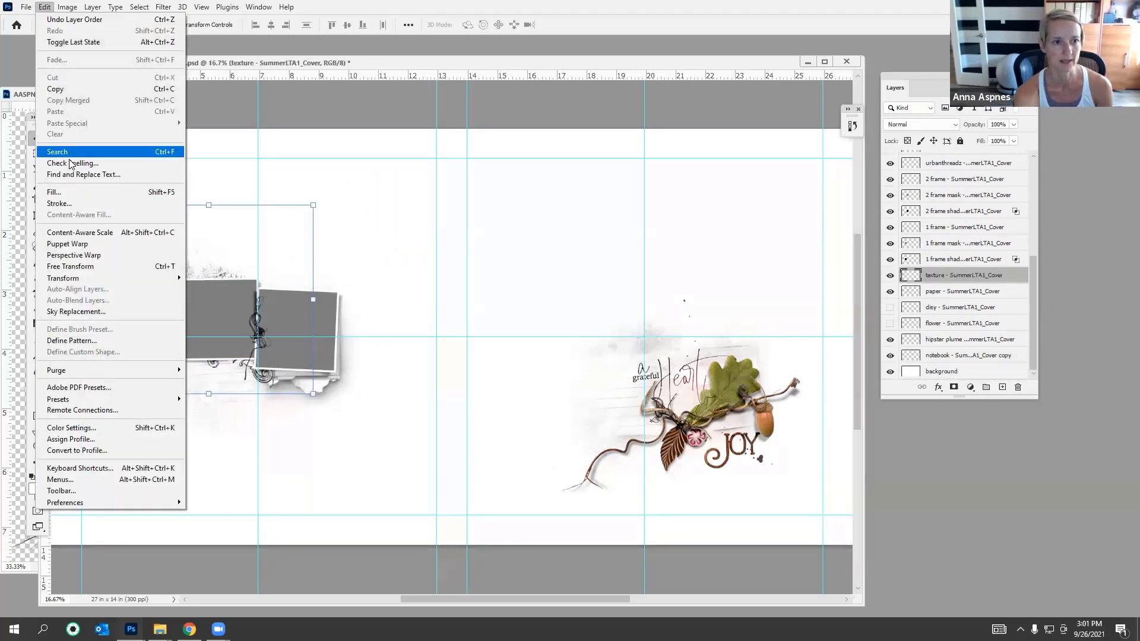
{"action": "left_click", "coordinate": [65, 189]}
{"action": "left_click", "coordinate": [966, 134]}
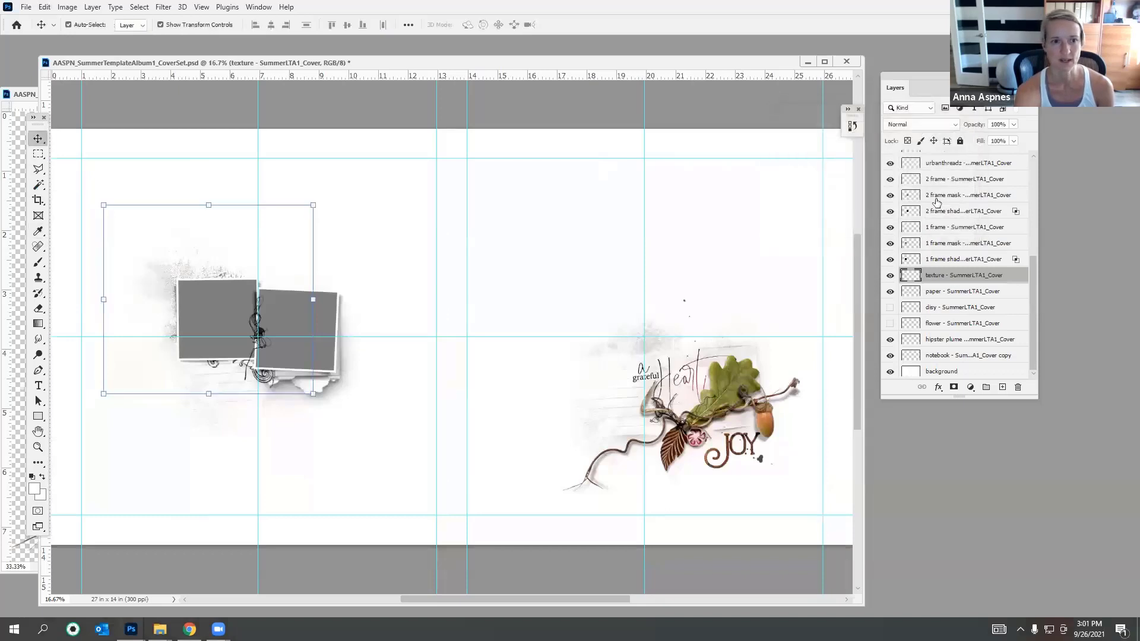
{"action": "left_click", "coordinate": [923, 125]}
{"action": "left_click", "coordinate": [940, 181]}
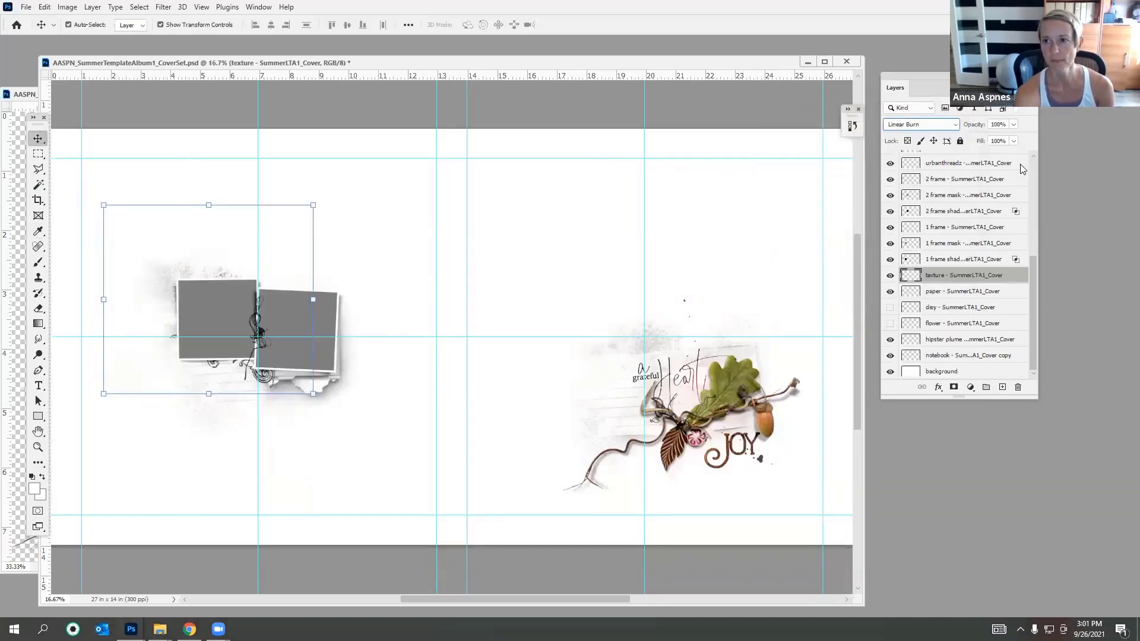
{"action": "left_click_drag", "start_coordinate": [1013, 125], "coordinate": [997, 145]}
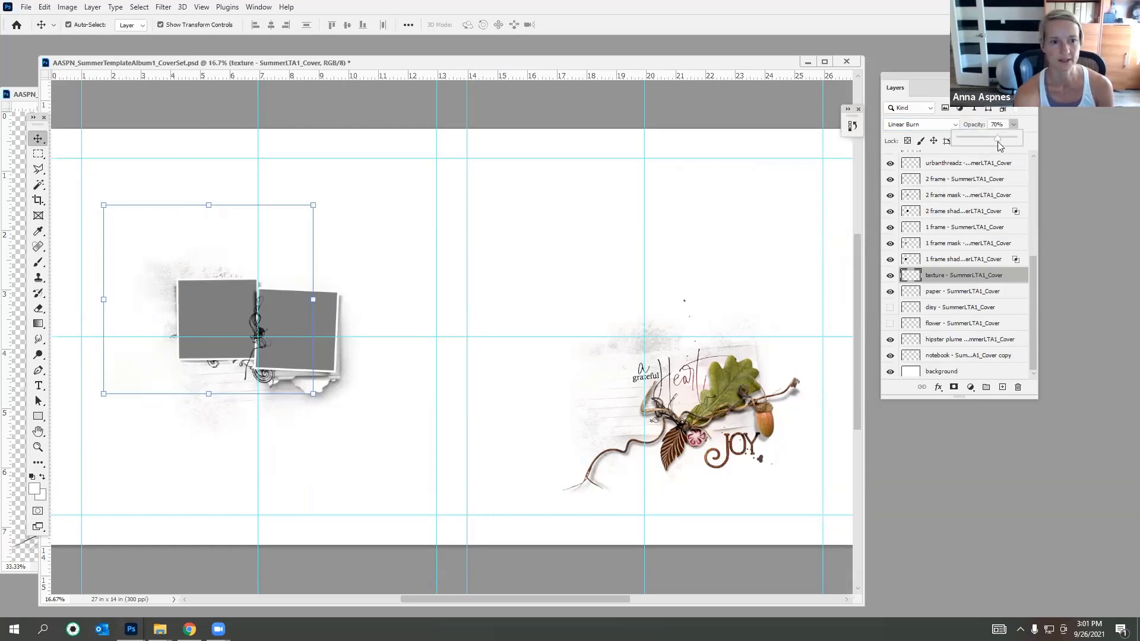
Step: Select the mask layer of the left photo frame and browse the Grand County 2020 folder for an autumn leaf photo
{"action": "left_click", "coordinate": [235, 321]}
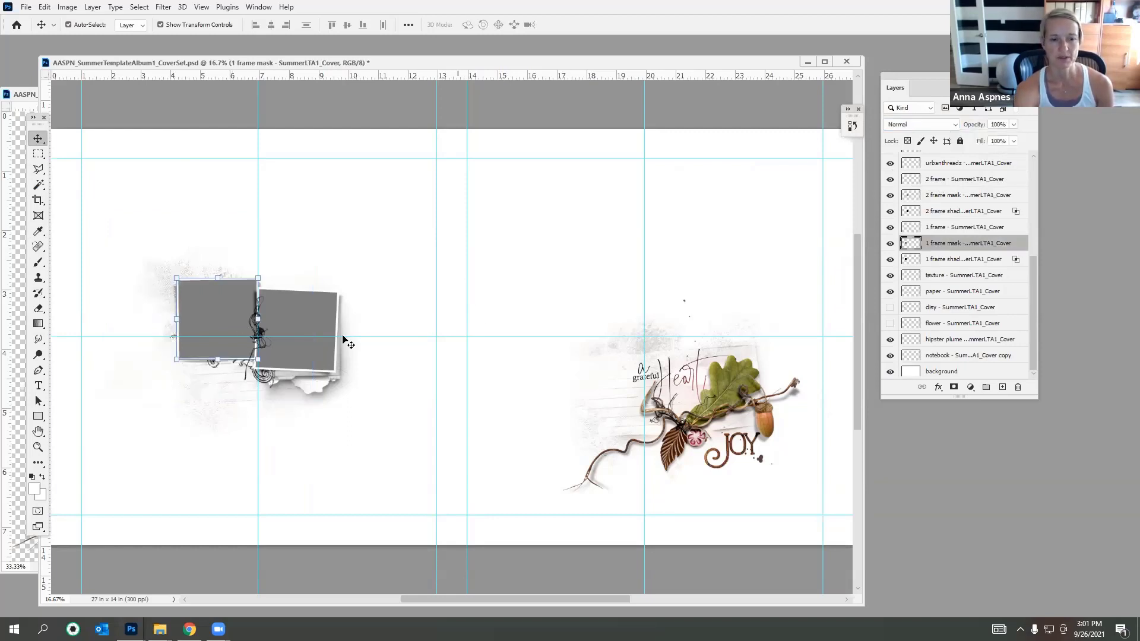
{"action": "mouse_move", "coordinate": [160, 629]}
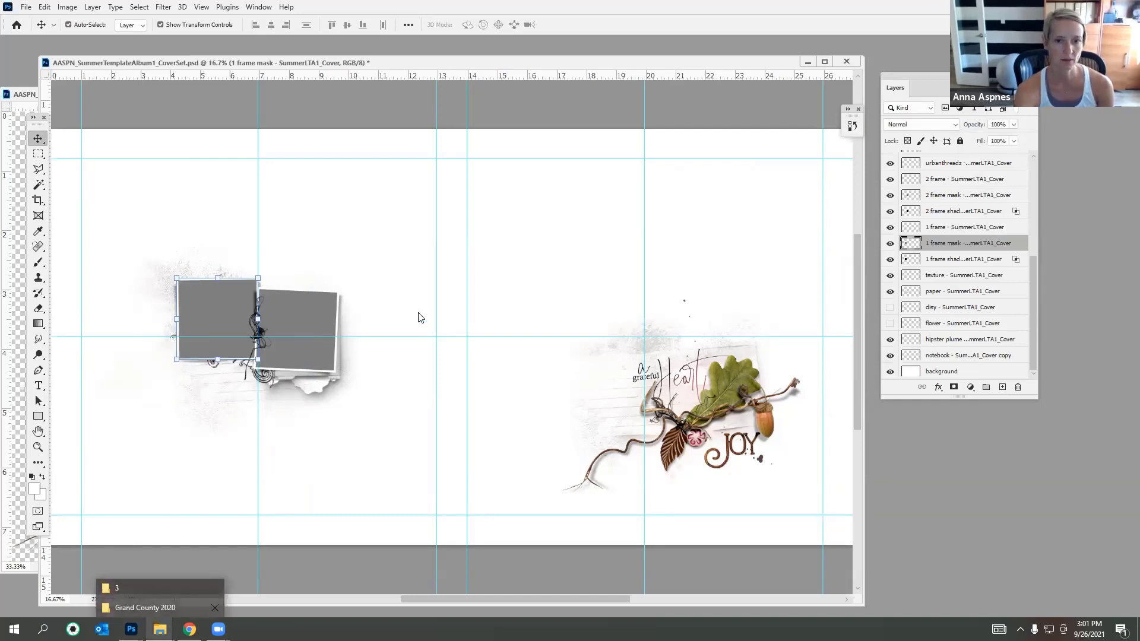
{"action": "left_click", "coordinate": [151, 608]}
{"action": "scroll", "coordinate": [466, 262], "scroll_direction": "down", "scroll_amount": 5}
{"action": "scroll", "coordinate": [466, 261], "scroll_direction": "down", "scroll_amount": 6}
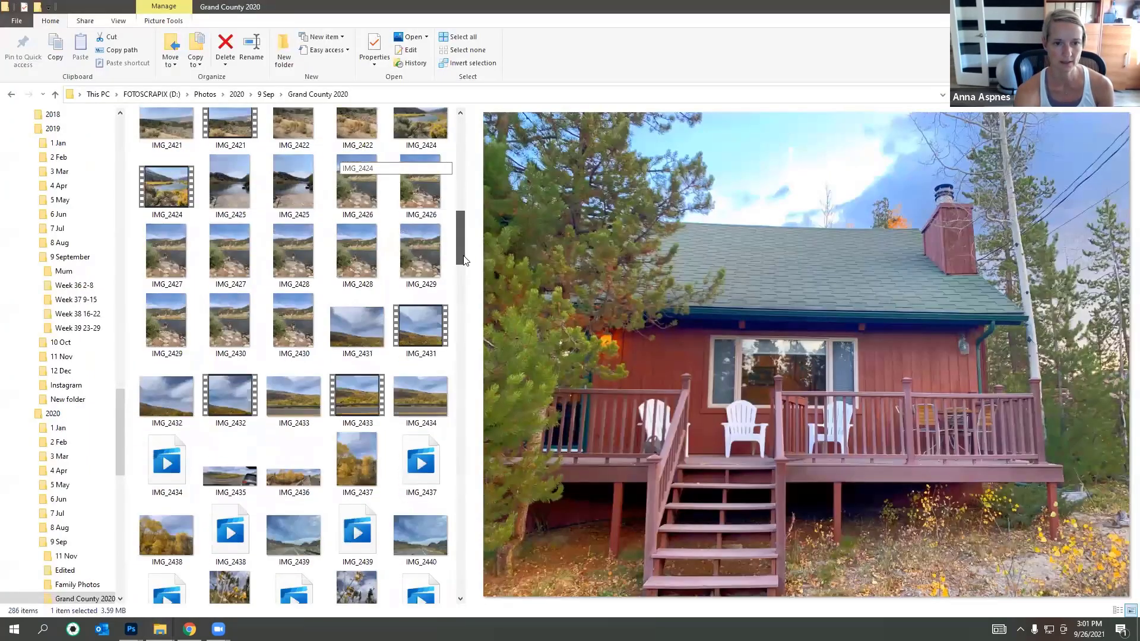
{"action": "left_click_drag", "start_coordinate": [472, 299], "coordinate": [472, 300]}
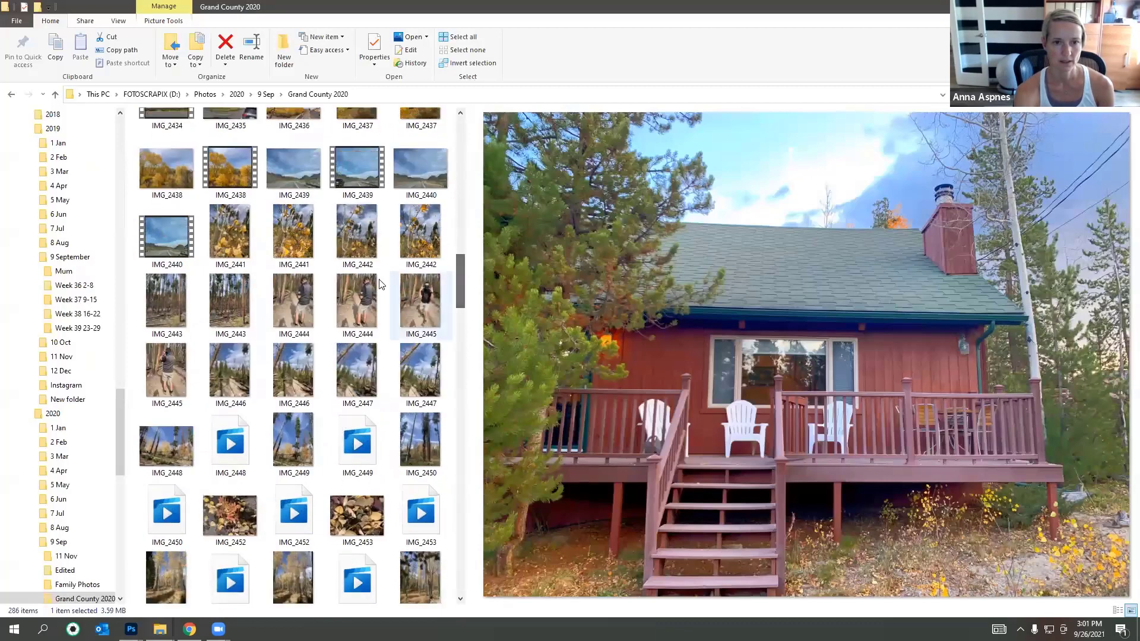
Step: Try to place the IMG_2441 photo of yellow leaves into the cover document
{"action": "left_click_drag", "start_coordinate": [326, 241], "coordinate": [982, 527]}
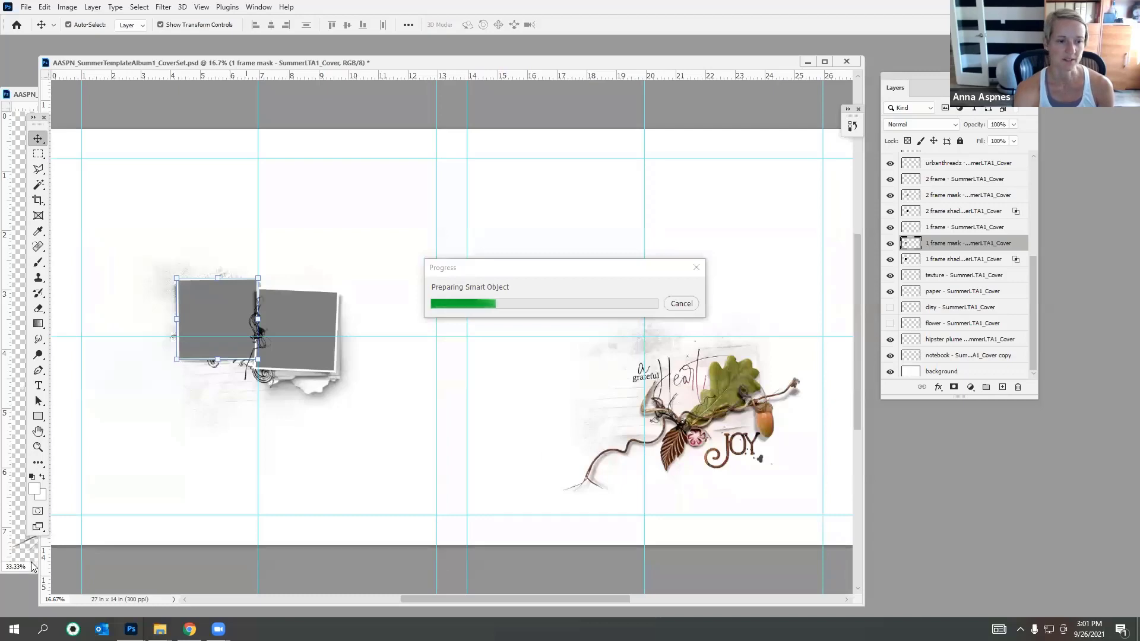
{"action": "left_click", "coordinate": [33, 559]}
{"action": "left_click", "coordinate": [606, 93]}
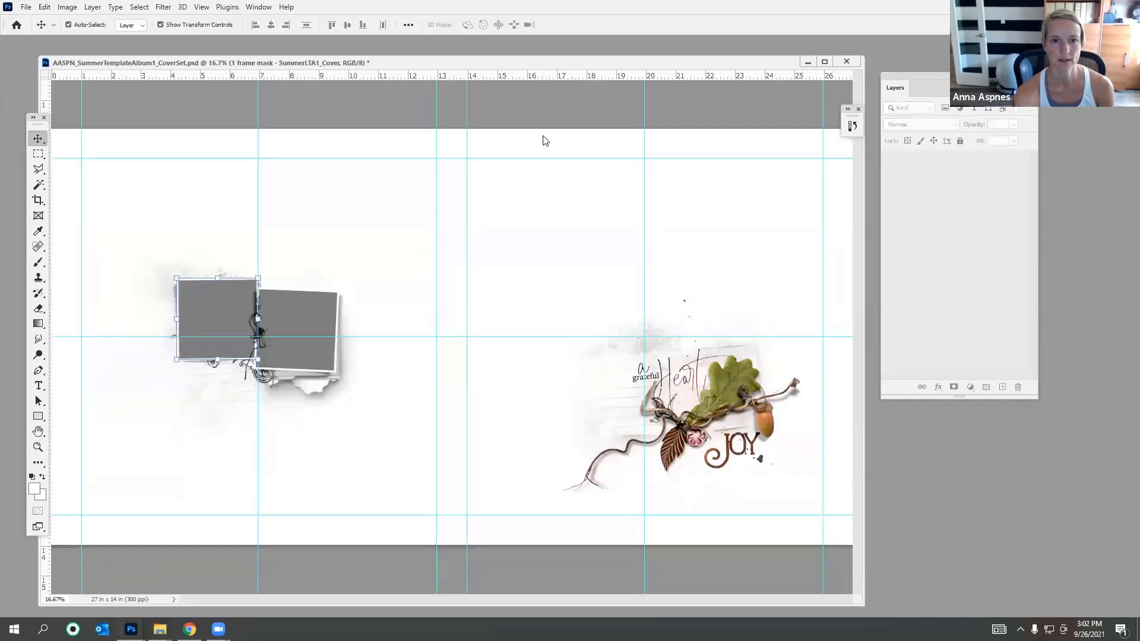
{"action": "mouse_move", "coordinate": [69, 61]}
{"action": "left_mouse_down"}
{"action": "mouse_move", "coordinate": [556, 100]}
{"action": "mouse_move", "coordinate": [67, 79]}
{"action": "left_mouse_up"}
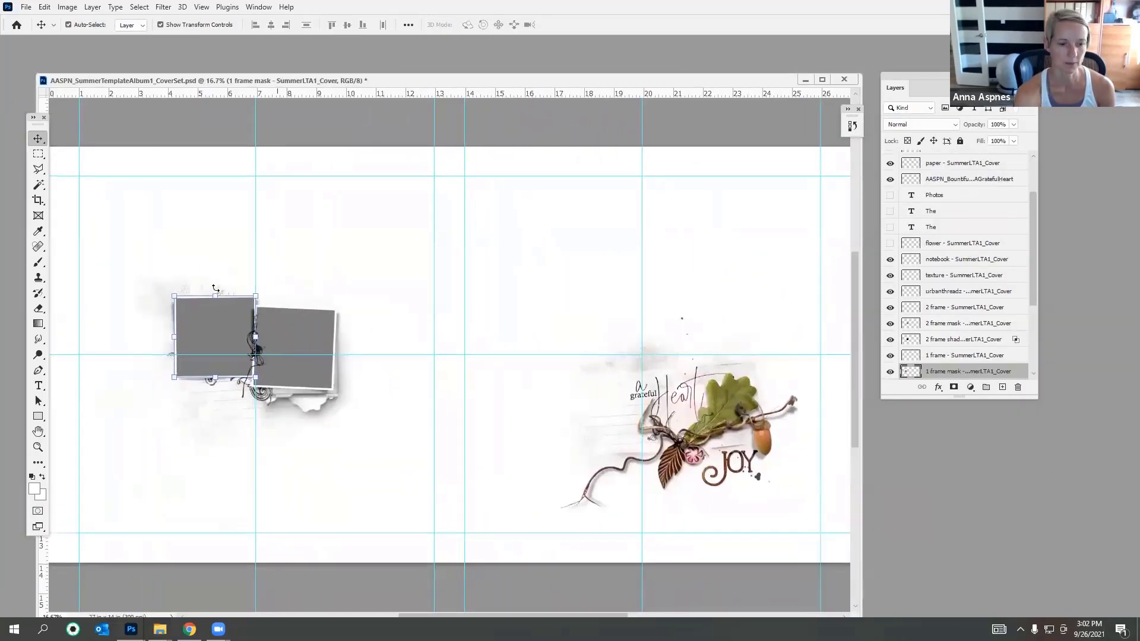
Step: Place IMG_2441 from the Grand County 2020 folder above the left frame's mask, scaled to 22.34% and covering the left frame
{"action": "mouse_move", "coordinate": [159, 628]}
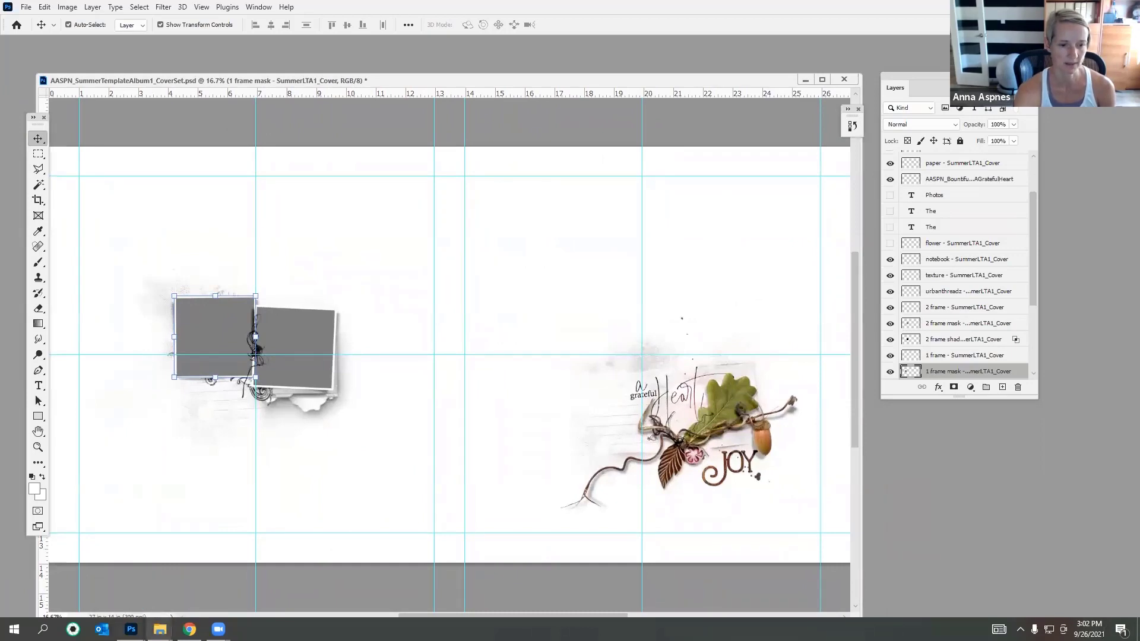
{"action": "left_click", "coordinate": [150, 607]}
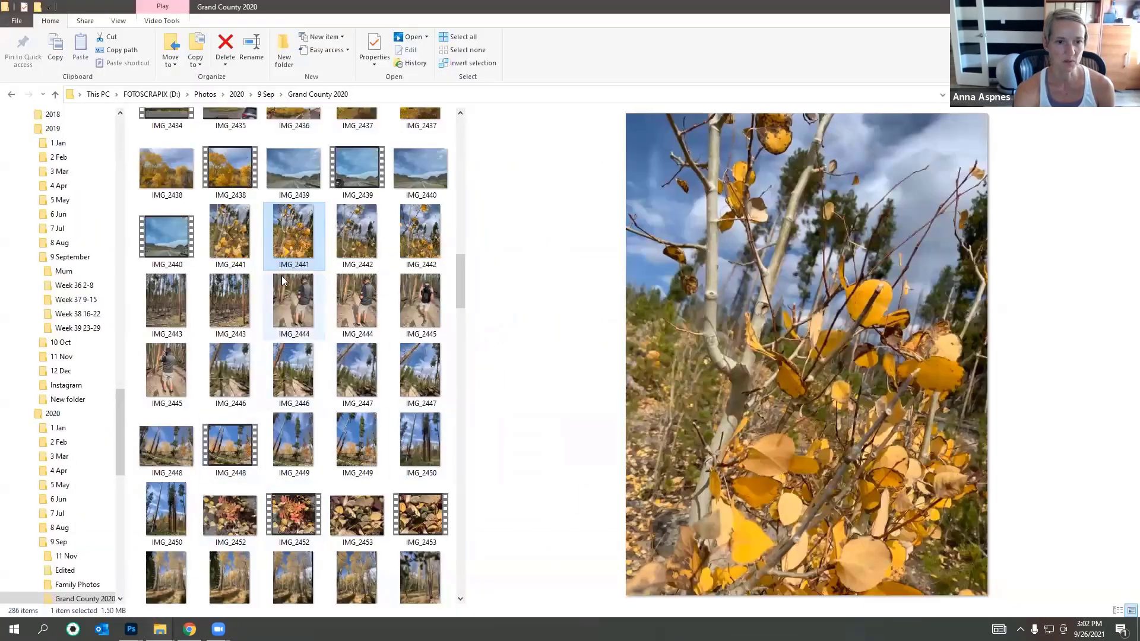
{"action": "left_click", "coordinate": [235, 269]}
{"action": "left_click_drag", "start_coordinate": [235, 268], "coordinate": [807, 376]}
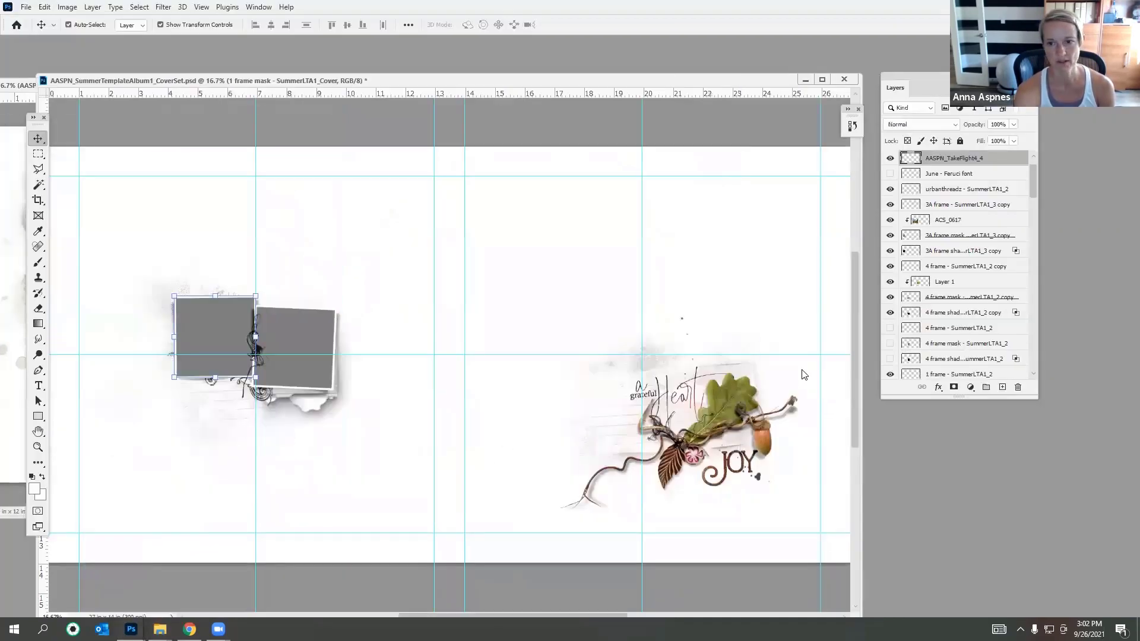
{"action": "left_click_drag", "start_coordinate": [597, 146], "coordinate": [433, 362]}
{"action": "left_click_drag", "start_coordinate": [392, 427], "coordinate": [228, 291]}
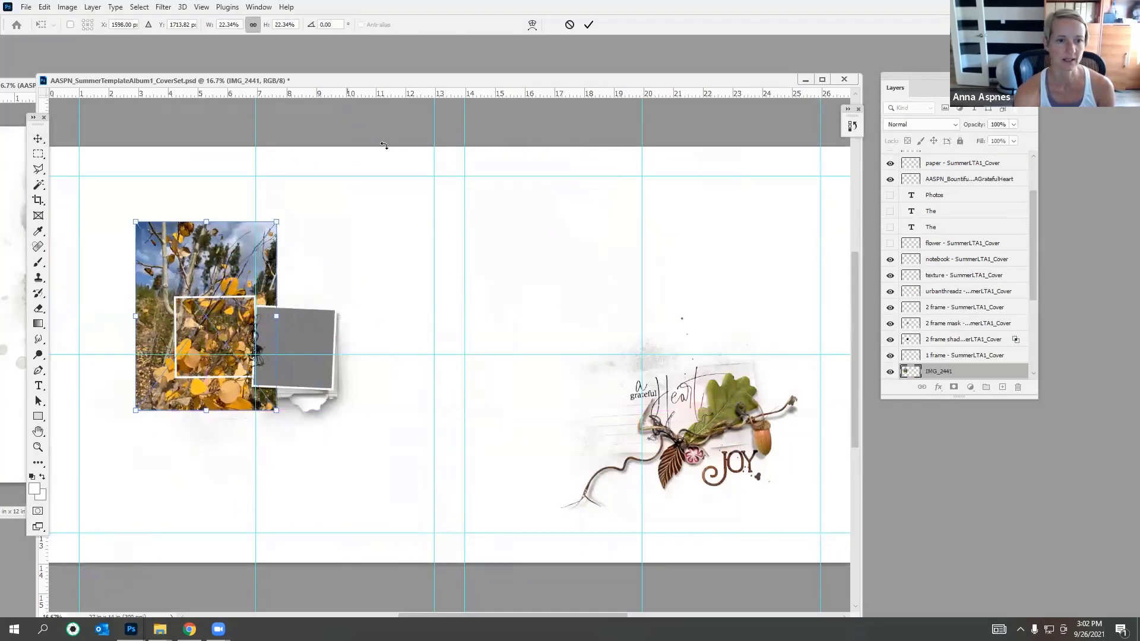
{"action": "left_click", "coordinate": [588, 24]}
Step: Clip the photo to the left frame's mask, reposition it and enlarge it to 132.50%
{"action": "left_click", "coordinate": [93, 7]}
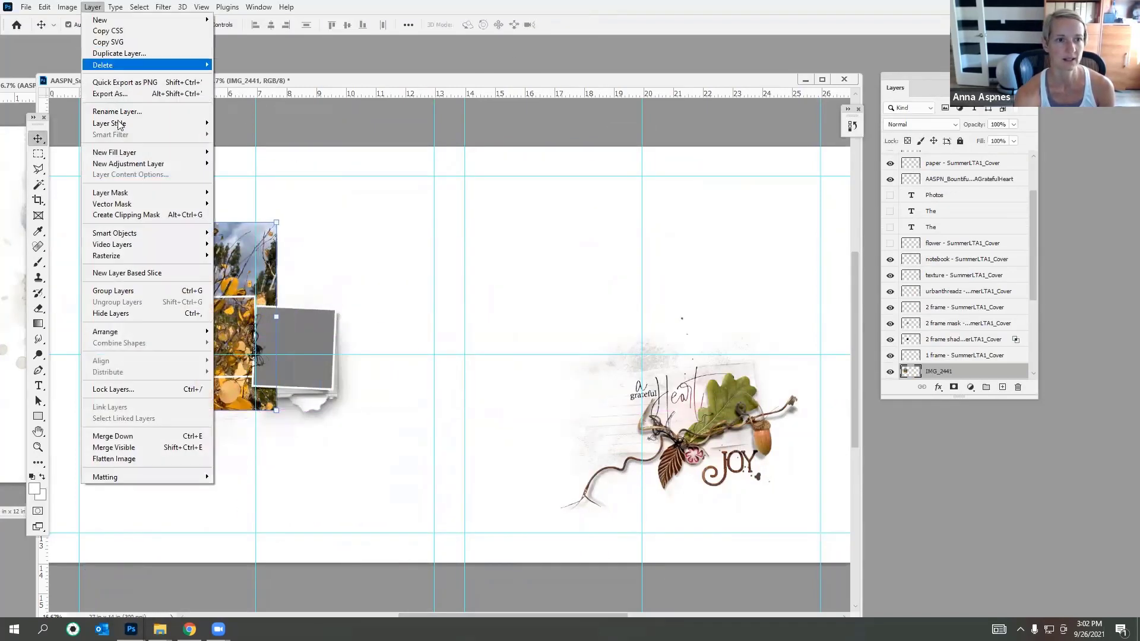
{"action": "left_click", "coordinate": [140, 215]}
{"action": "left_click_drag", "start_coordinate": [237, 324], "coordinate": [231, 372]}
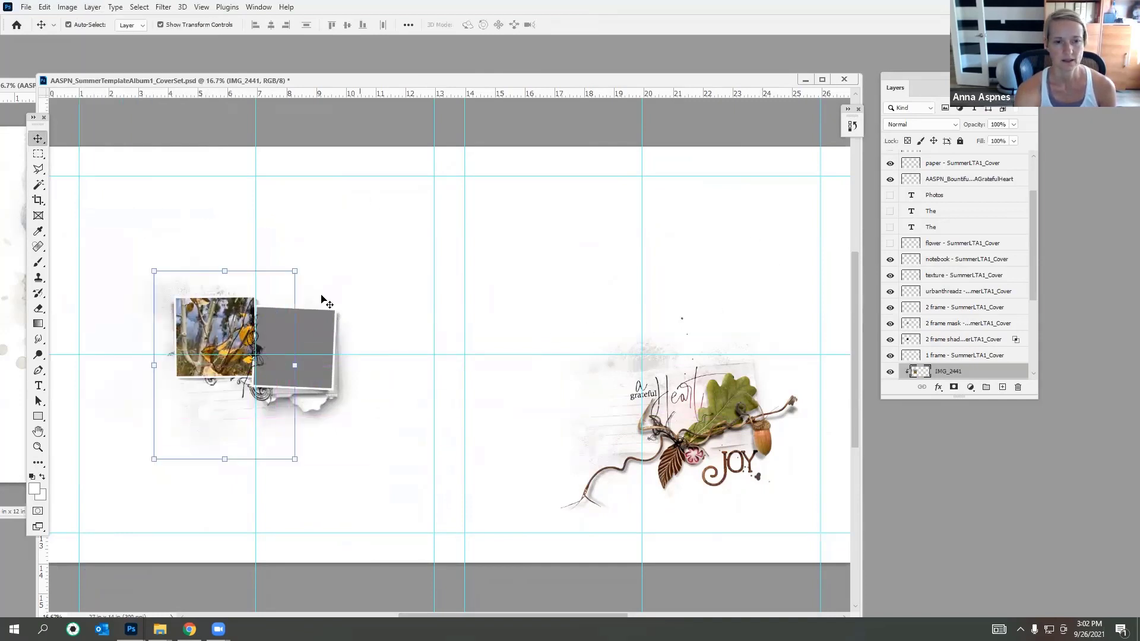
{"action": "left_click_drag", "start_coordinate": [294, 271], "coordinate": [312, 321]}
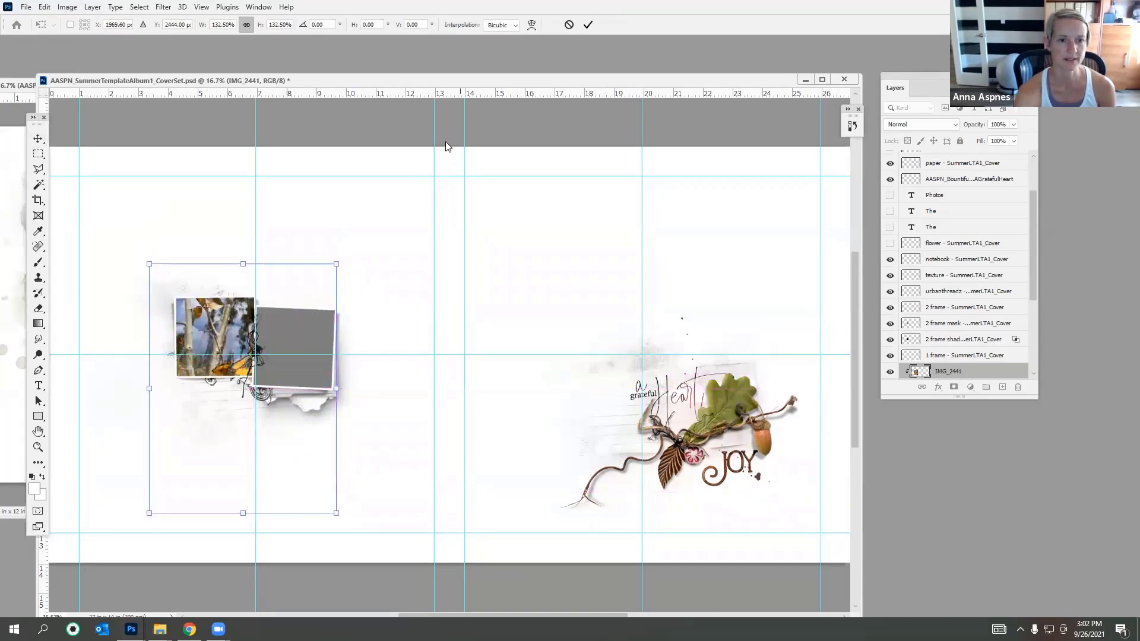
{"action": "left_click", "coordinate": [588, 25]}
Step: Duplicate the photo layer above the 2 frame mask layer and clip the copy to that mask
{"action": "left_click_drag", "start_coordinate": [963, 372], "coordinate": [965, 316]}
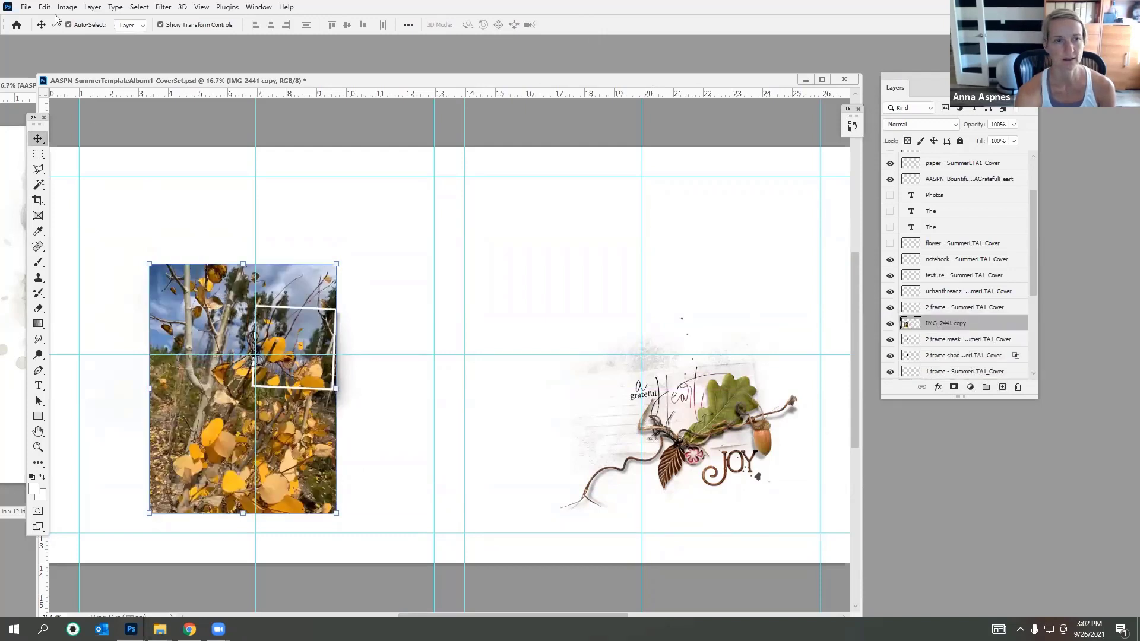
{"action": "left_click", "coordinate": [92, 7]}
{"action": "left_click", "coordinate": [133, 215]}
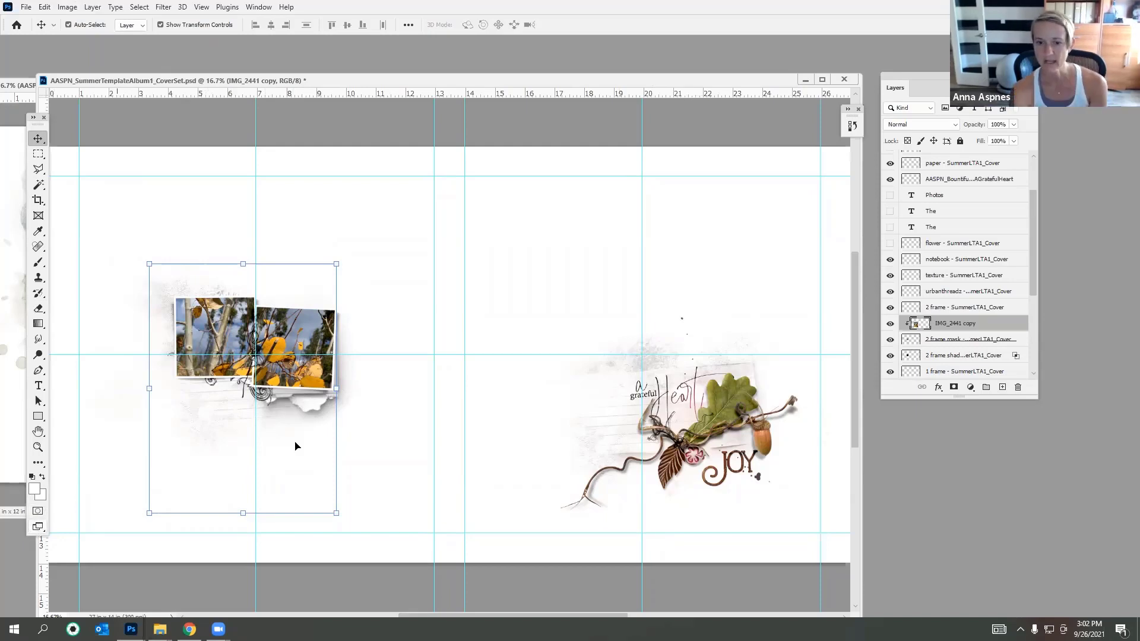
{"action": "left_click_drag", "start_coordinate": [334, 83], "coordinate": [298, 75]}
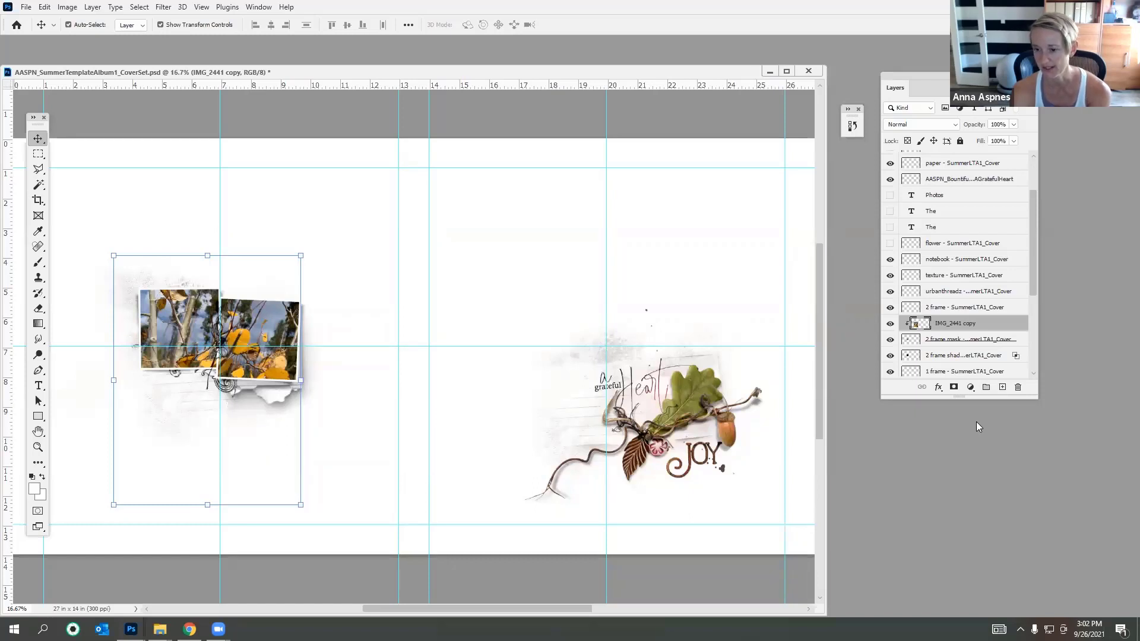
Step: Switch to File Explorer and open the Summer Template Album sample folder under New Releases, Release, Summer Template Album No 1
{"action": "mouse_move", "coordinate": [159, 629]}
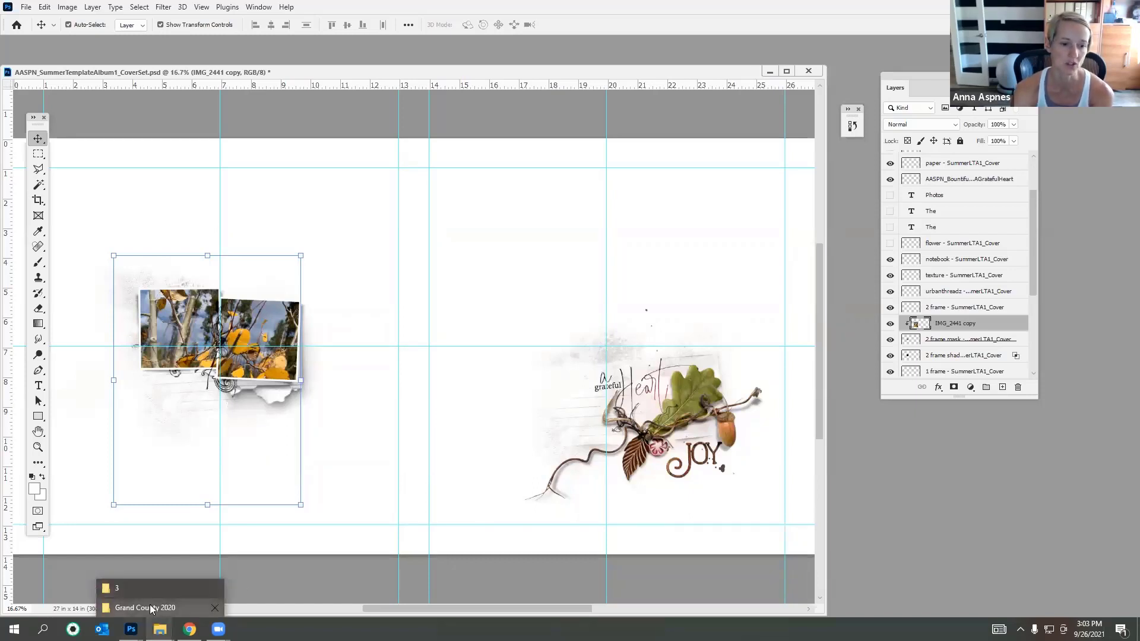
{"action": "left_click", "coordinate": [141, 588]}
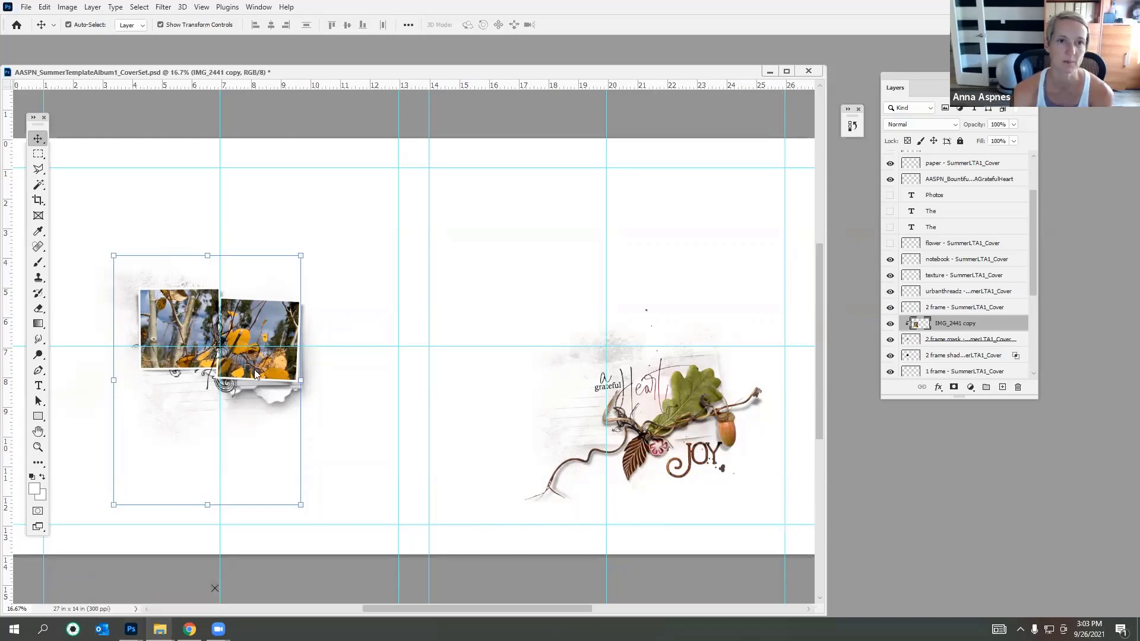
{"action": "left_click", "coordinate": [203, 95]}
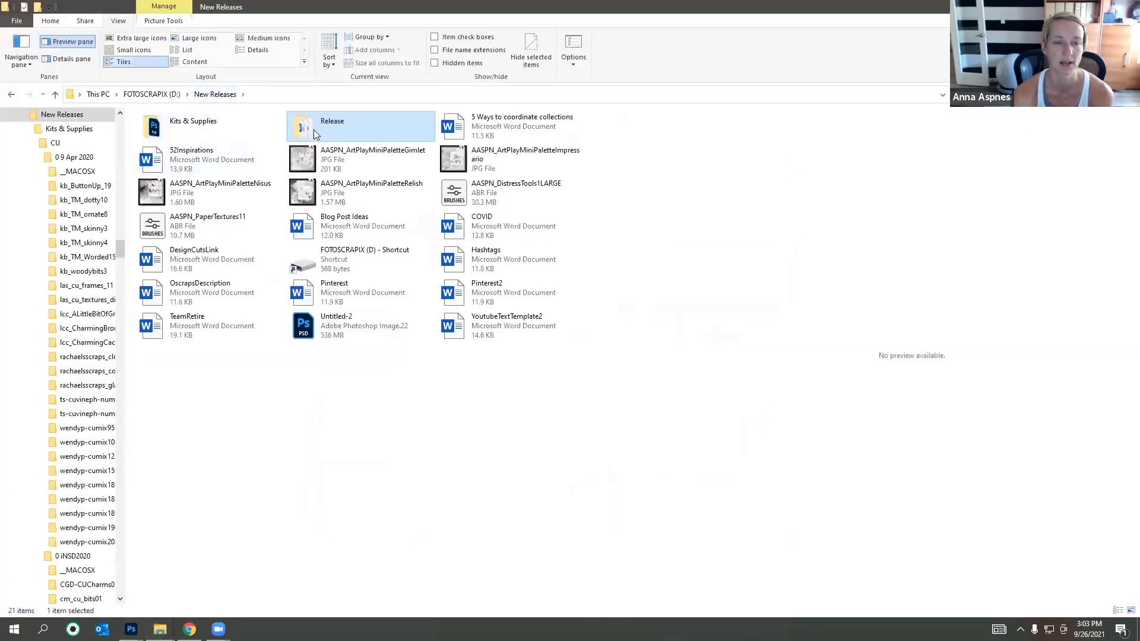
{"action": "double_click", "coordinate": [317, 133]}
{"action": "double_click", "coordinate": [323, 291]}
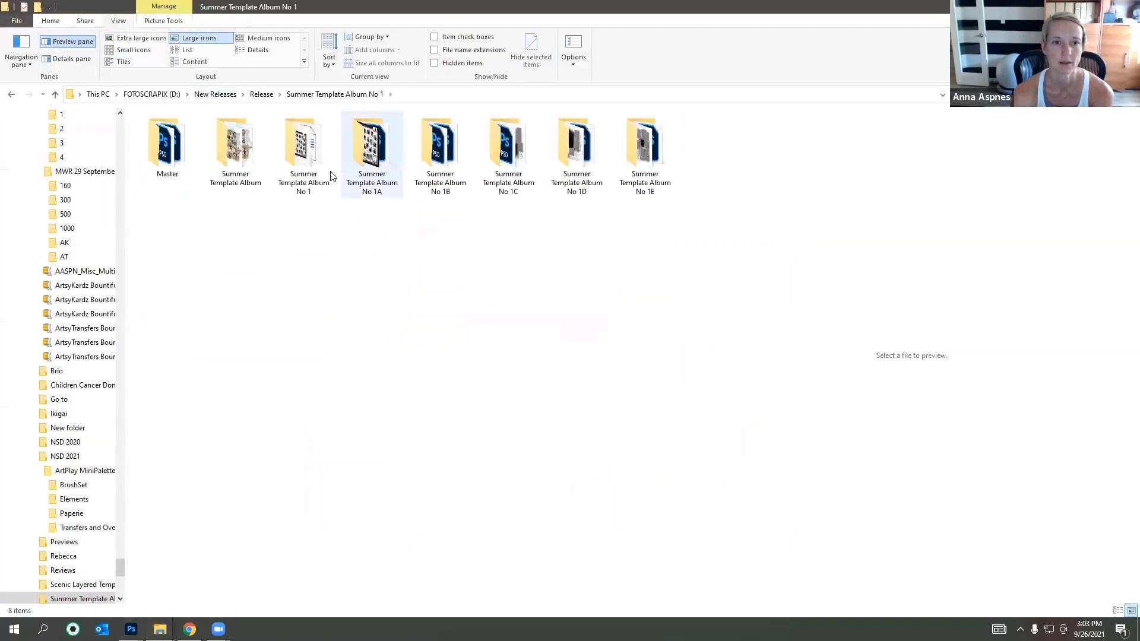
{"action": "double_click", "coordinate": [236, 144]}
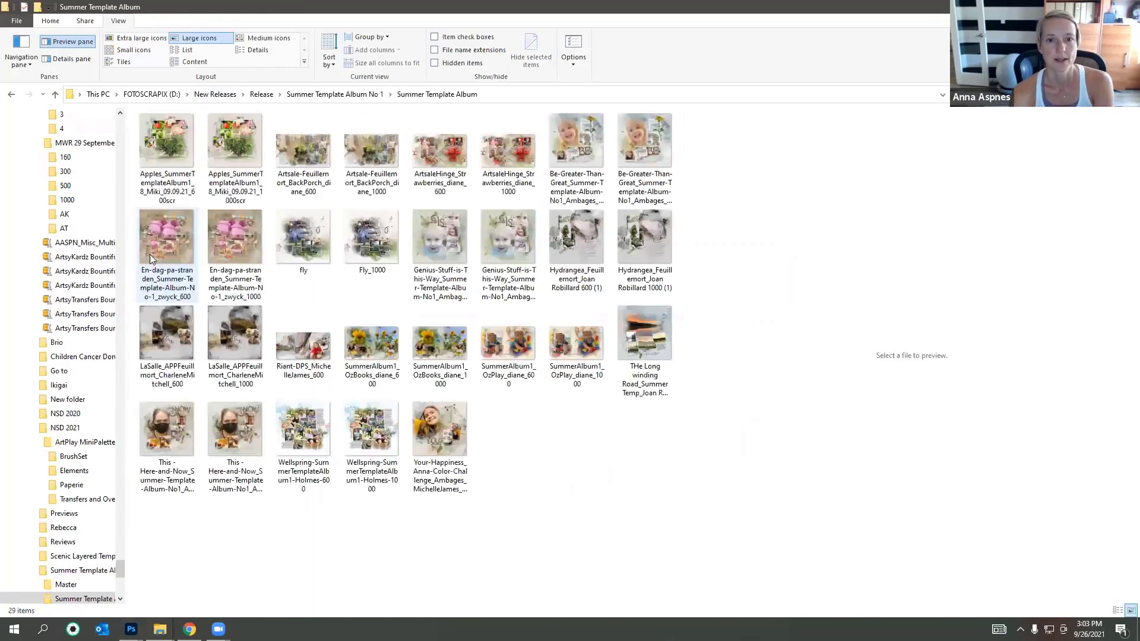
Step: Widen the preview area and examine the apples, back porch and strawberries sample layouts
{"action": "left_click", "coordinate": [180, 153]}
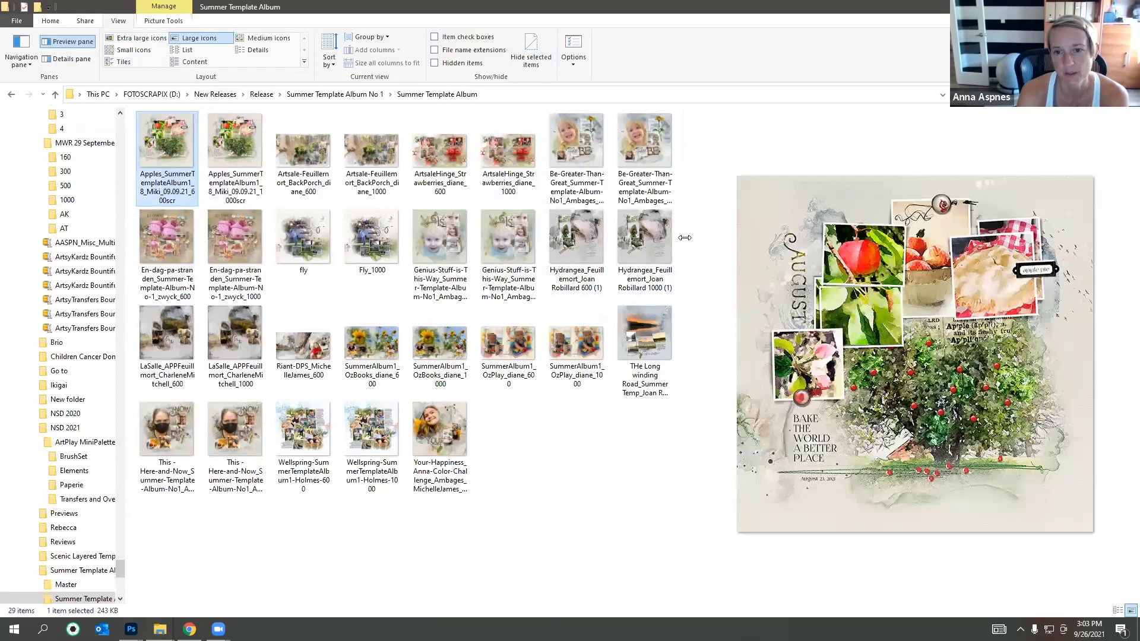
{"action": "left_click_drag", "start_coordinate": [685, 238], "coordinate": [279, 238]}
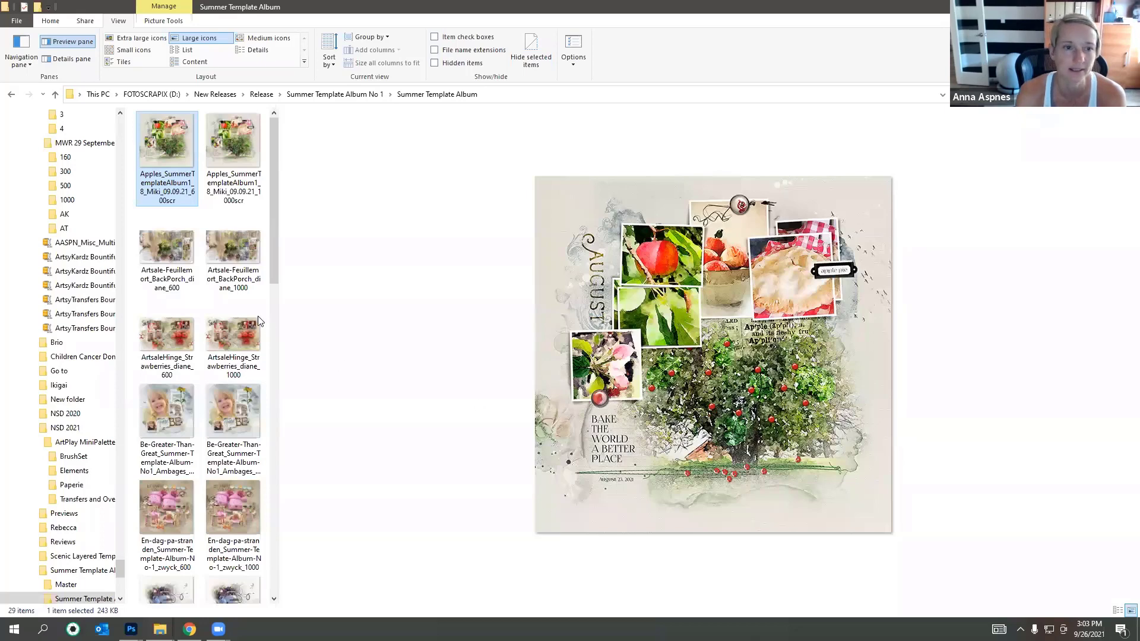
{"action": "left_click", "coordinate": [167, 256]}
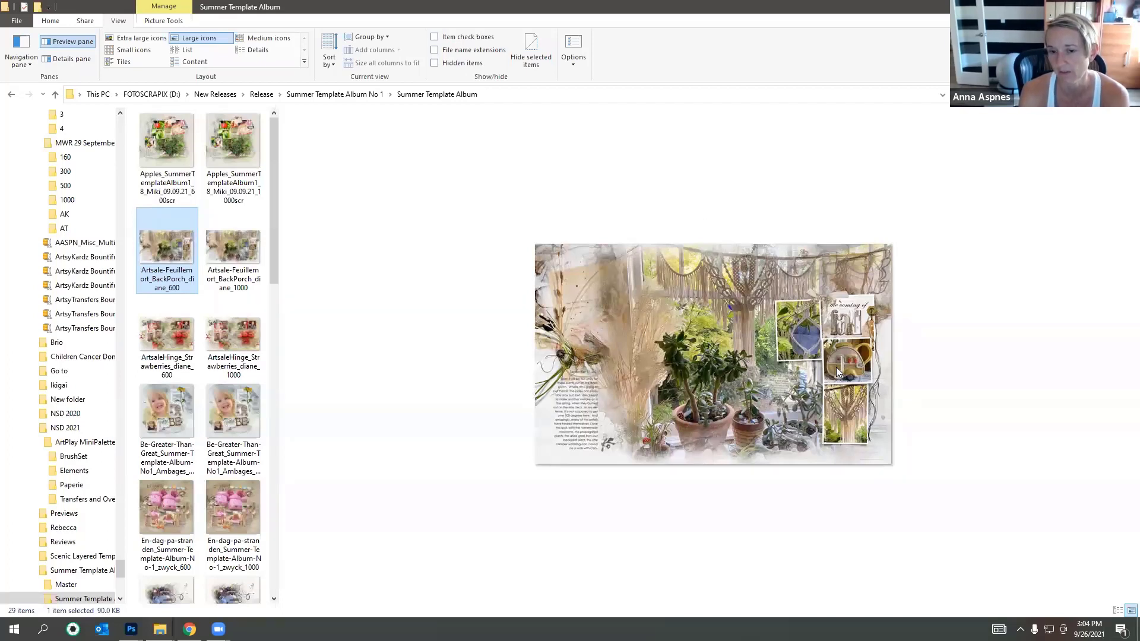
{"action": "left_click", "coordinate": [184, 337]}
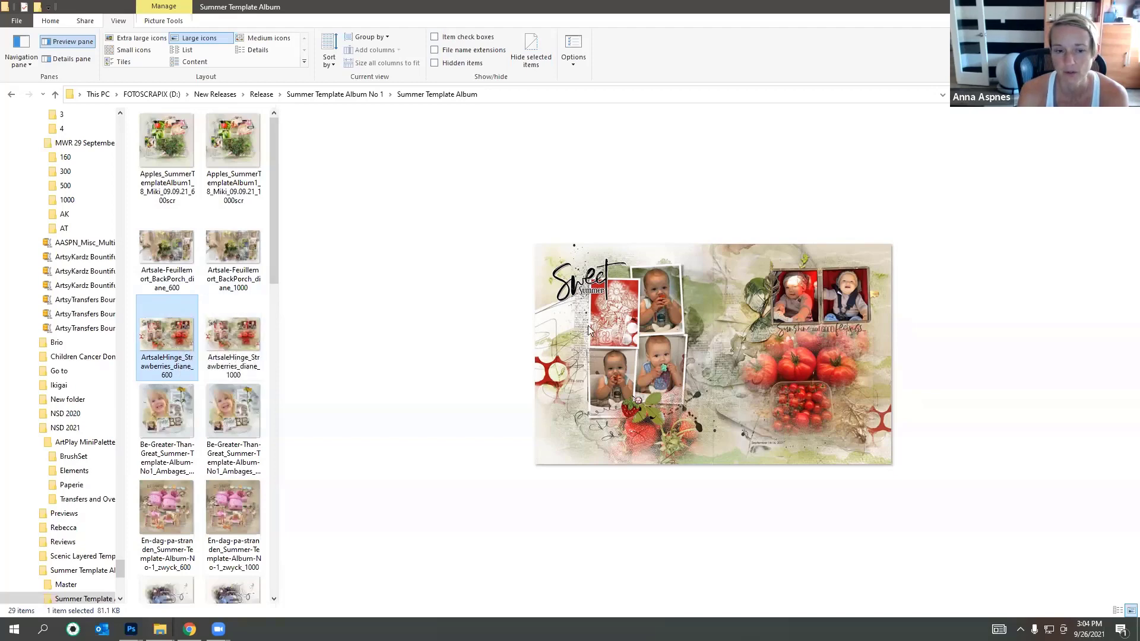
Step: Switch back to Photoshop, minimize the cover document, and create a white 16 x 12 inch document at 300 pixels per inch
{"action": "mouse_move", "coordinate": [131, 629]}
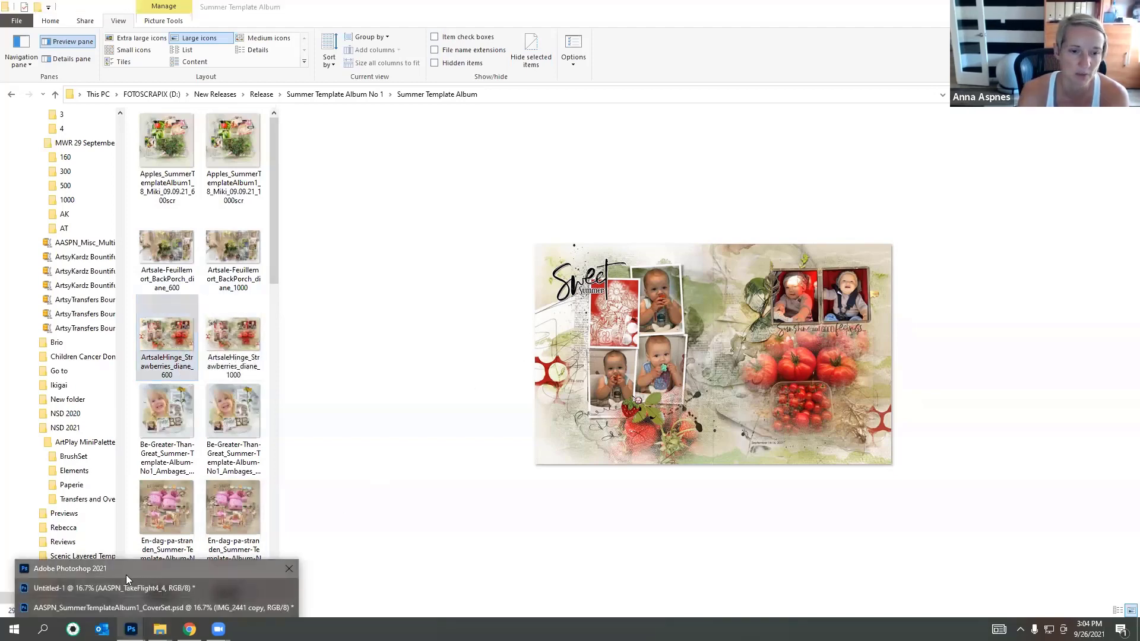
{"action": "left_click", "coordinate": [126, 575]}
{"action": "left_click", "coordinate": [770, 72]}
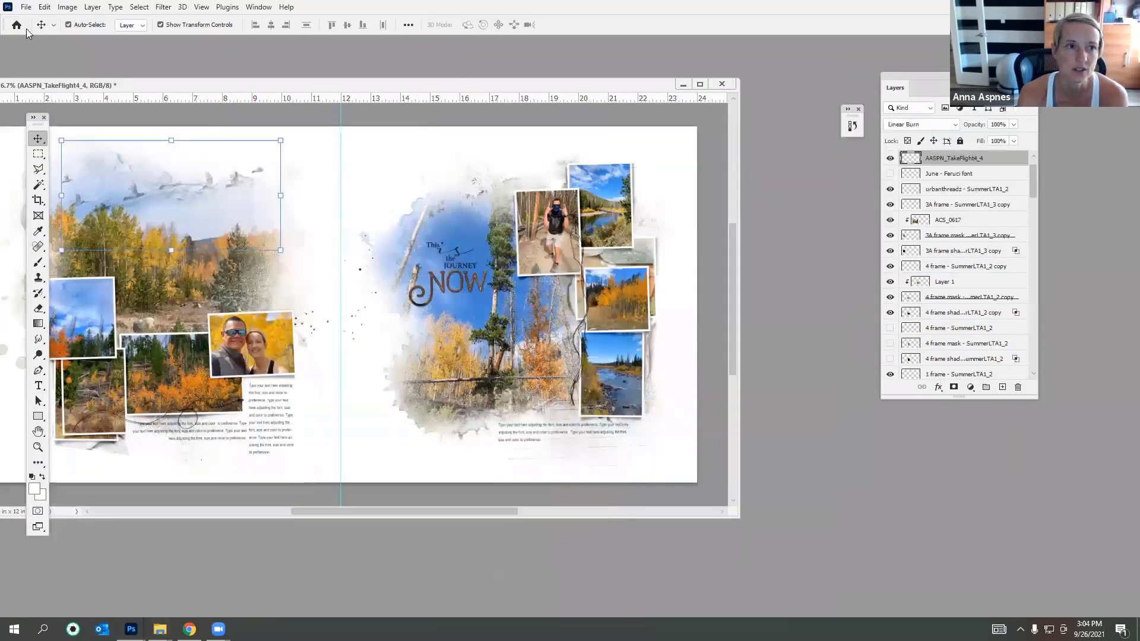
{"action": "left_click", "coordinate": [26, 7]}
{"action": "left_click", "coordinate": [37, 19]}
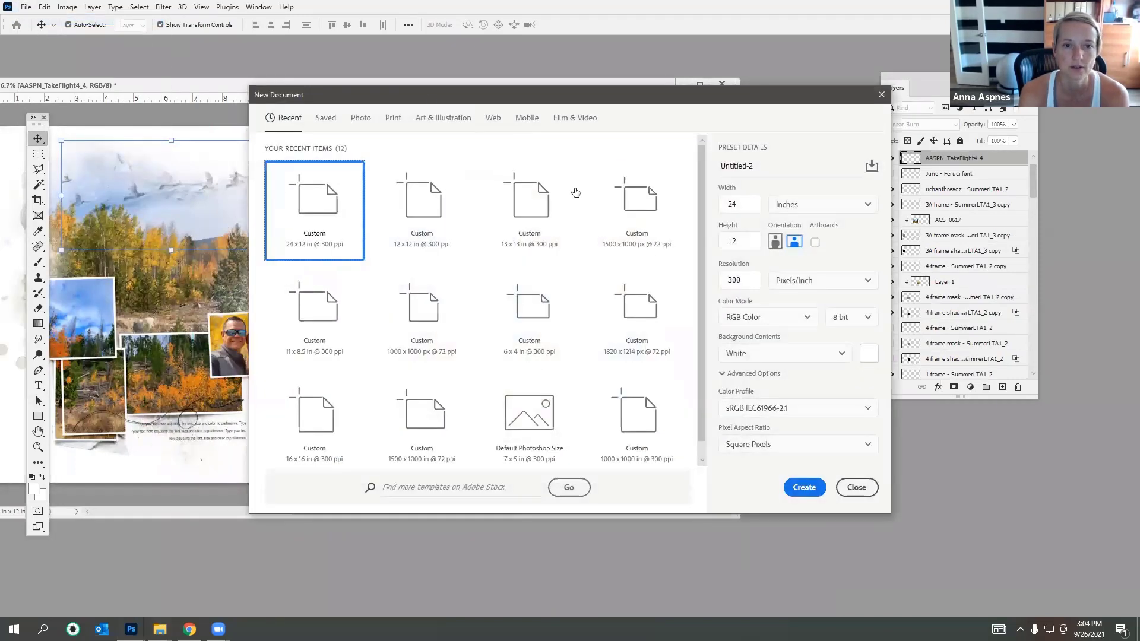
{"action": "type", "text": "1"}
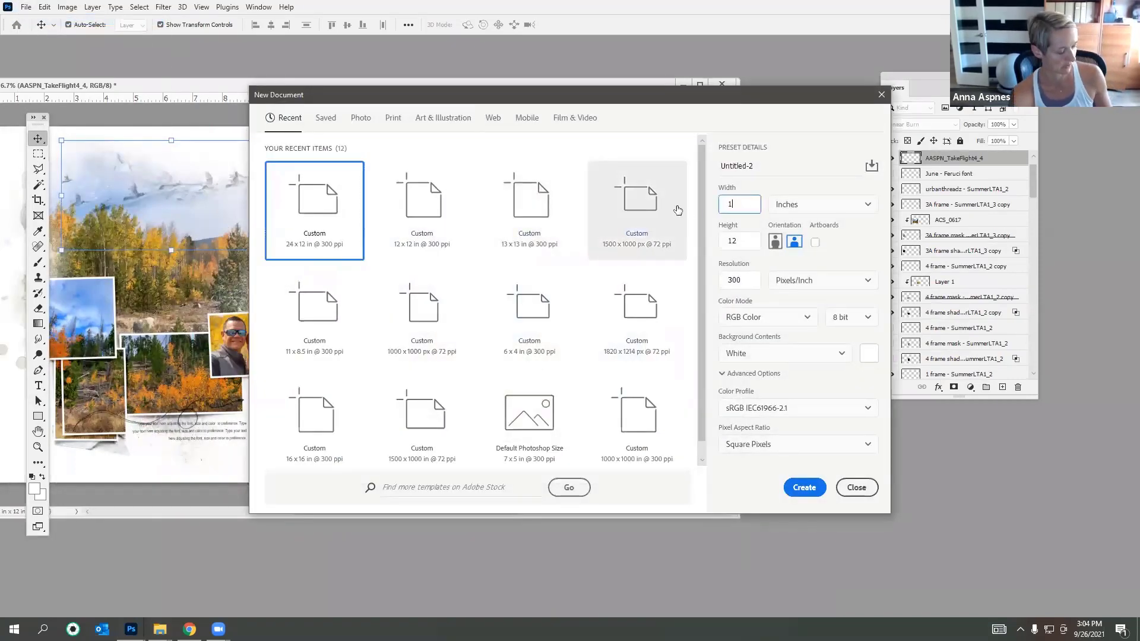
{"action": "type", "text": "6"}
{"action": "left_click", "coordinate": [805, 488]}
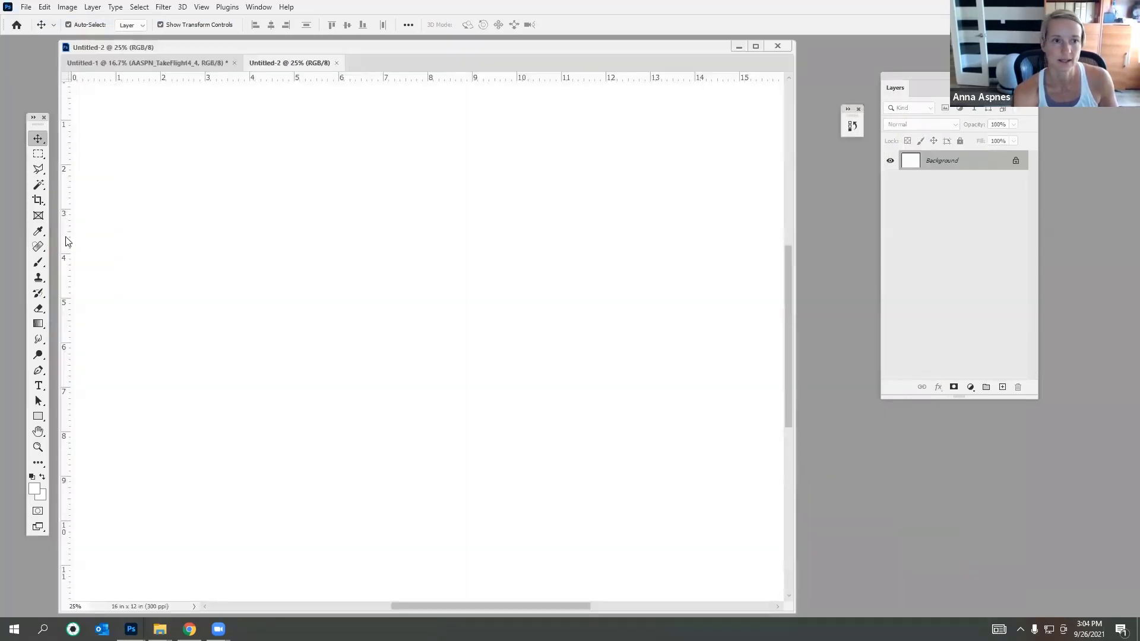
Step: Add a vertical guide at 8 inches in the new document, separate the two document windows, and minimize the Untitled-1 spread
{"action": "left_click_drag", "start_coordinate": [67, 240], "coordinate": [430, 205]}
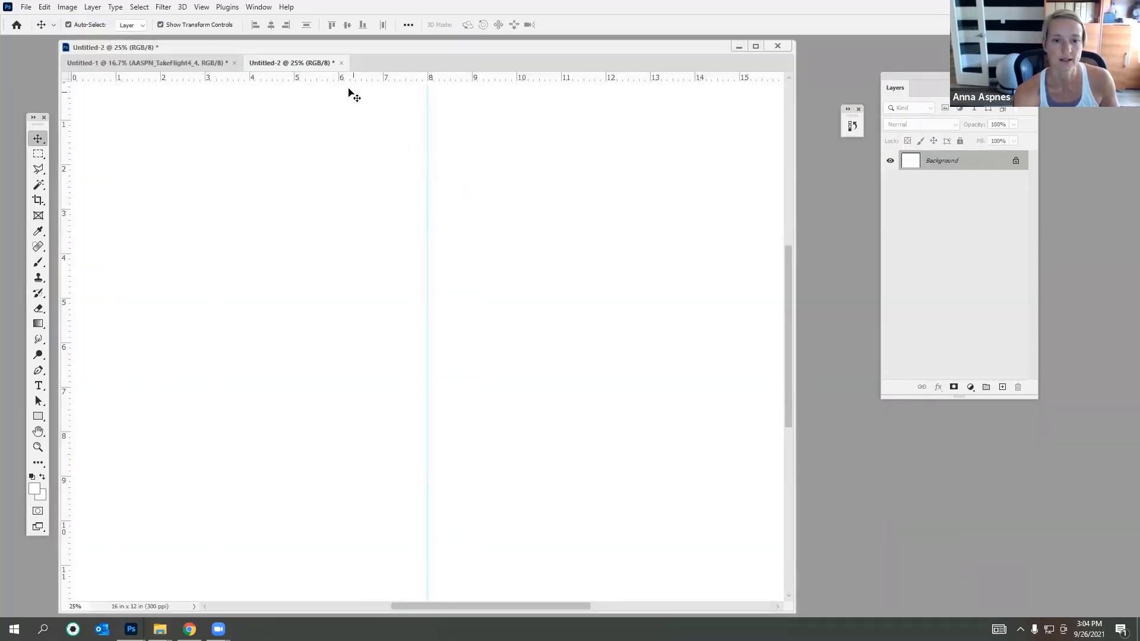
{"action": "mouse_move", "coordinate": [301, 61]}
{"action": "left_mouse_down"}
{"action": "mouse_move", "coordinate": [362, 78]}
{"action": "mouse_move", "coordinate": [282, 56]}
{"action": "left_mouse_up"}
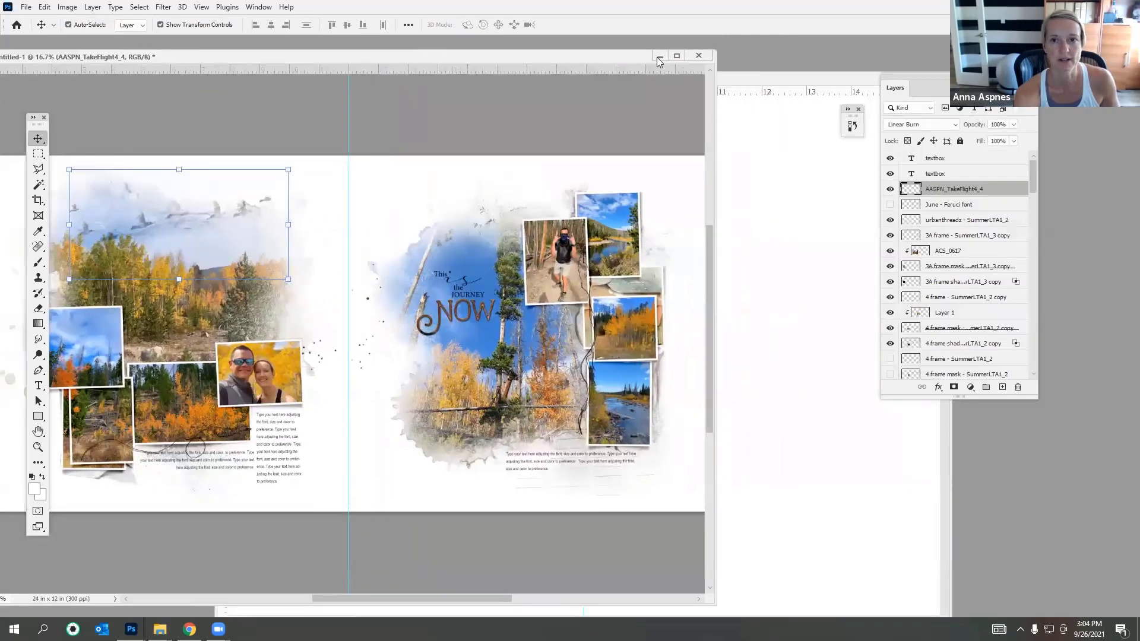
{"action": "left_click", "coordinate": [658, 57]}
{"action": "left_click_drag", "start_coordinate": [600, 78], "coordinate": [484, 25]}
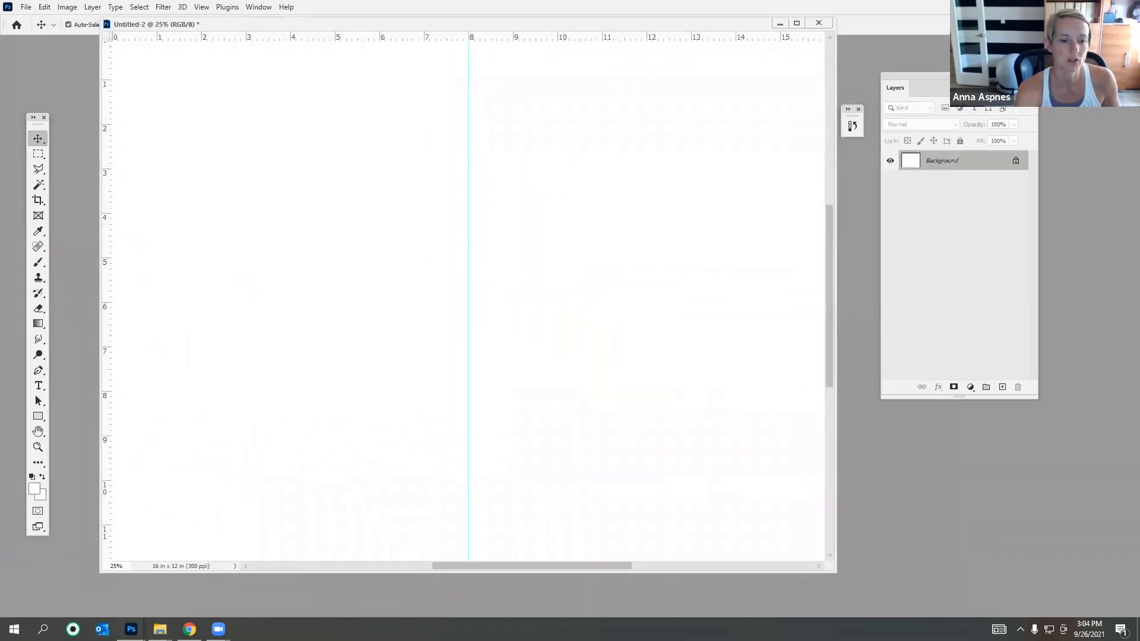
Step: From the Summer Template Album No 1A folder, open the AASPN_SummerTemplateAlbum1_2 PSD in Photoshop and float it in its own window
{"action": "left_click", "coordinate": [160, 629]}
{"action": "left_click", "coordinate": [155, 592]}
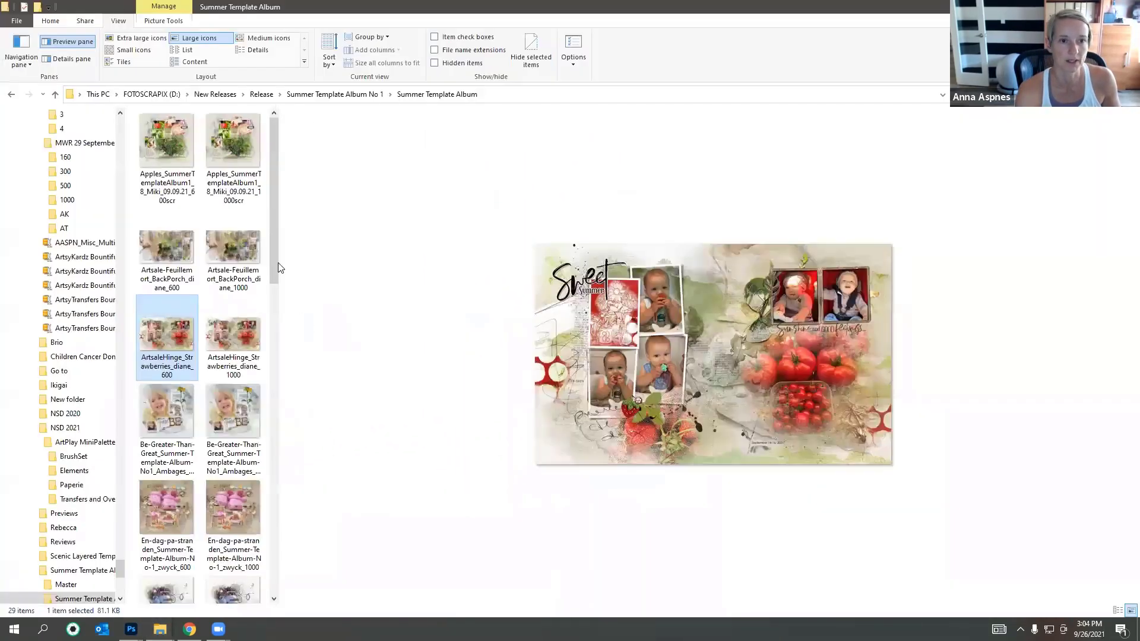
{"action": "left_click", "coordinate": [336, 94]}
{"action": "double_click", "coordinate": [236, 228]}
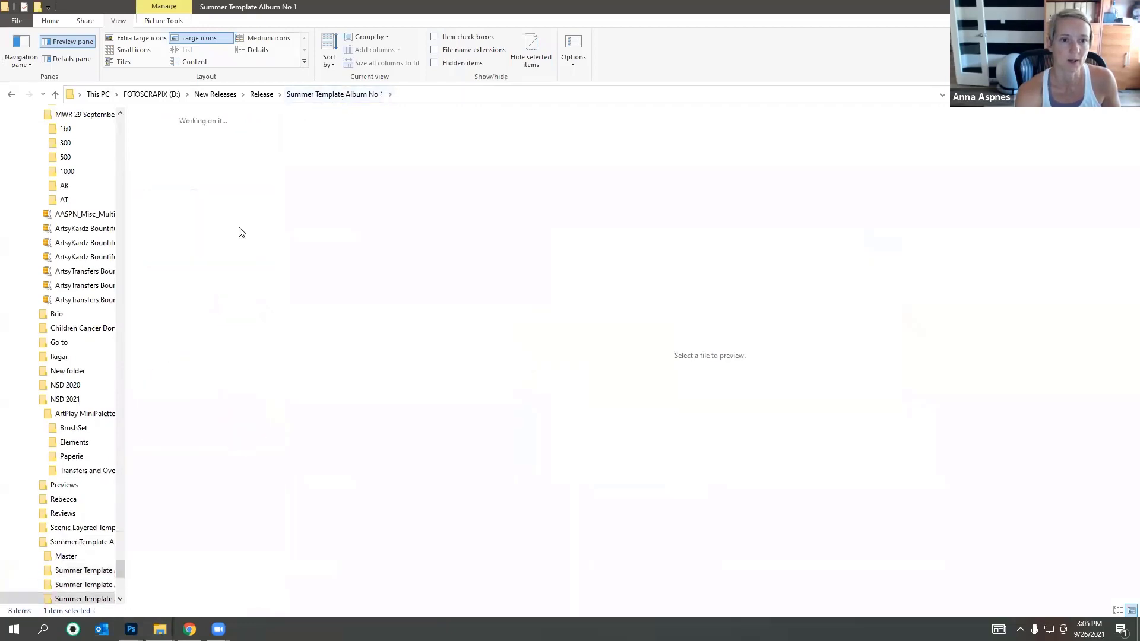
{"action": "left_click", "coordinate": [230, 235]}
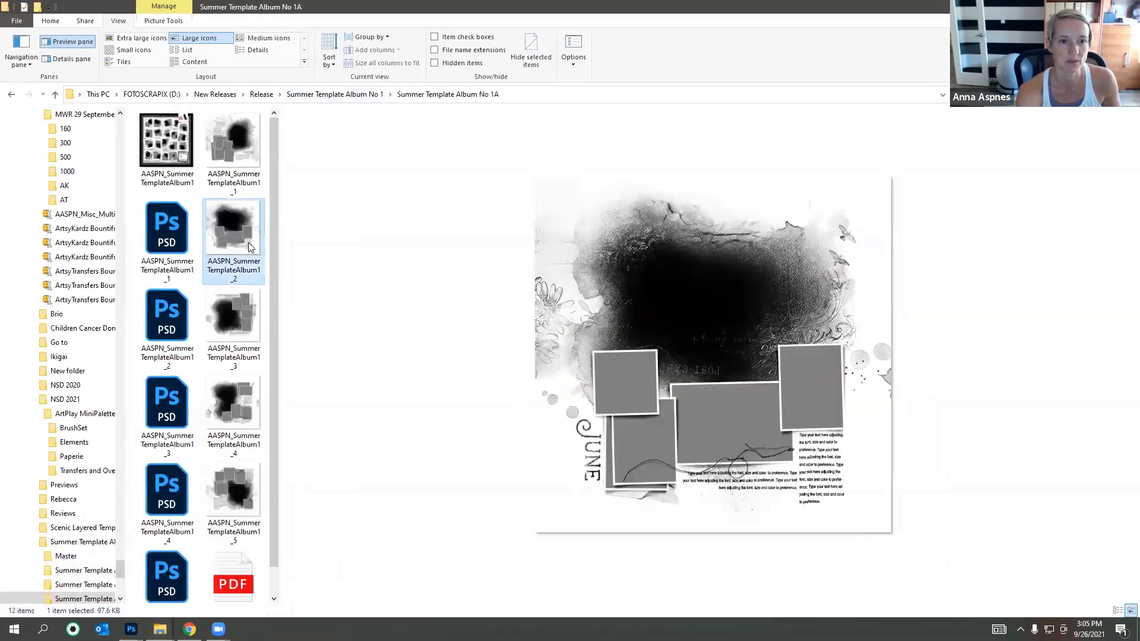
{"action": "left_click_drag", "start_coordinate": [177, 316], "coordinate": [75, 291]}
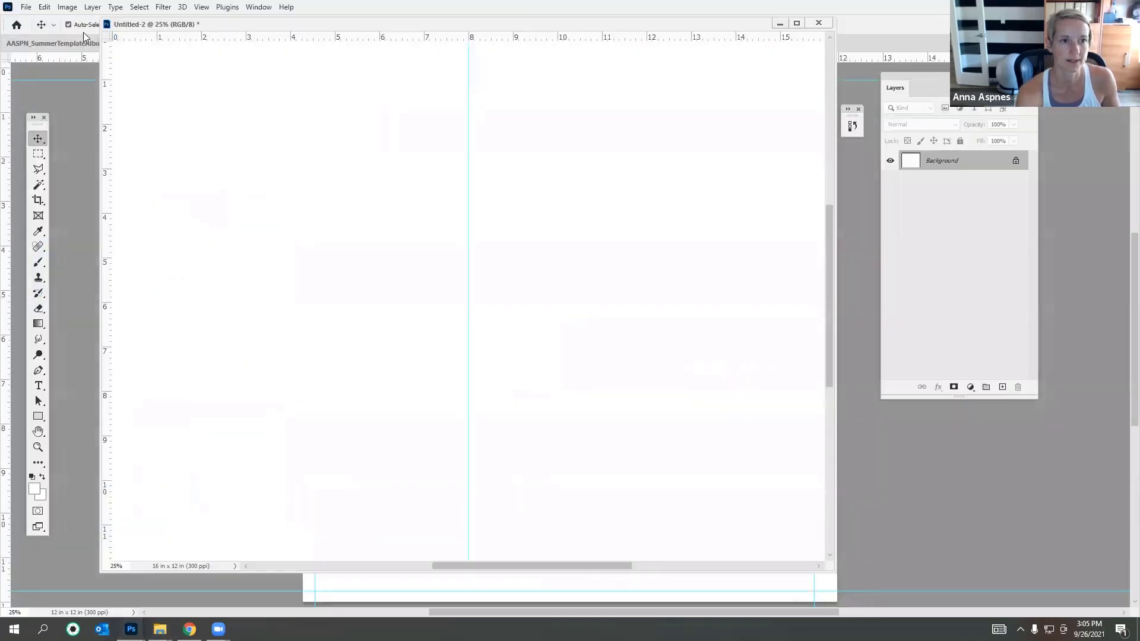
{"action": "left_click_drag", "start_coordinate": [75, 44], "coordinate": [66, 66]}
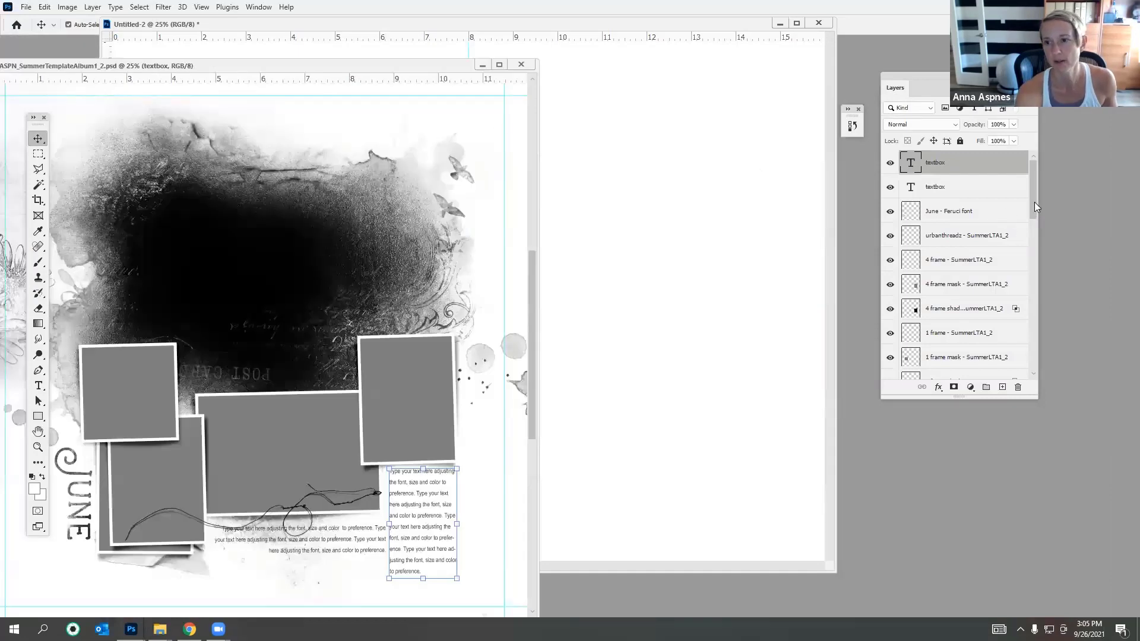
Step: Select the template's layers from birds down through flowers and copy them into the Untitled-2 document
{"action": "left_click_drag", "start_coordinate": [1035, 202], "coordinate": [1030, 298]}
{"action": "left_click", "coordinate": [950, 323]}
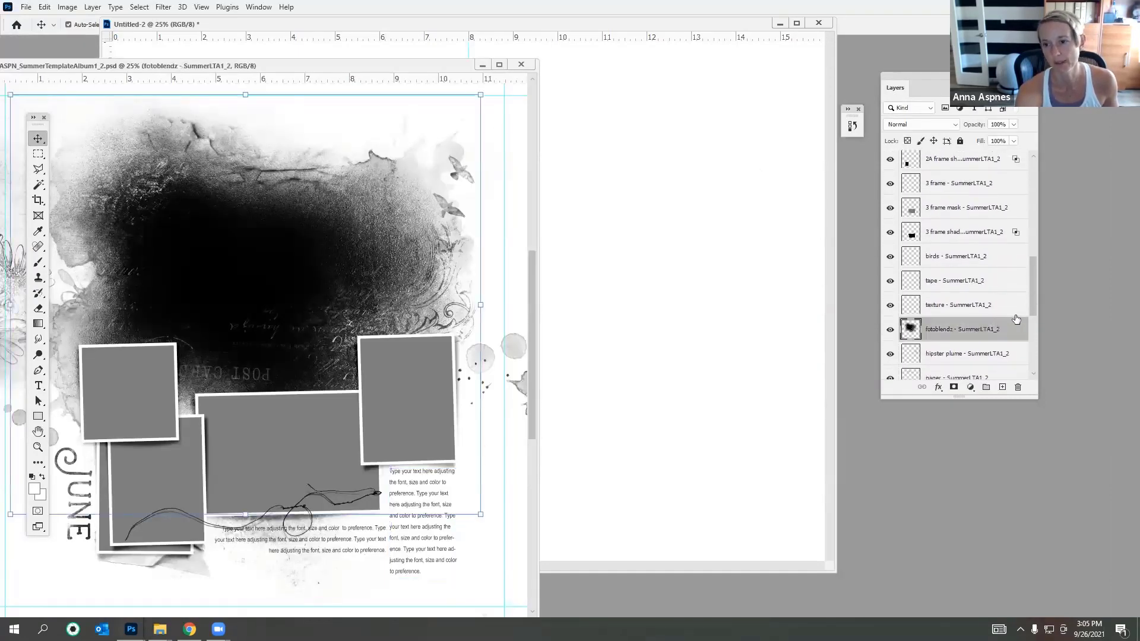
{"action": "left_click", "coordinate": [953, 264]}
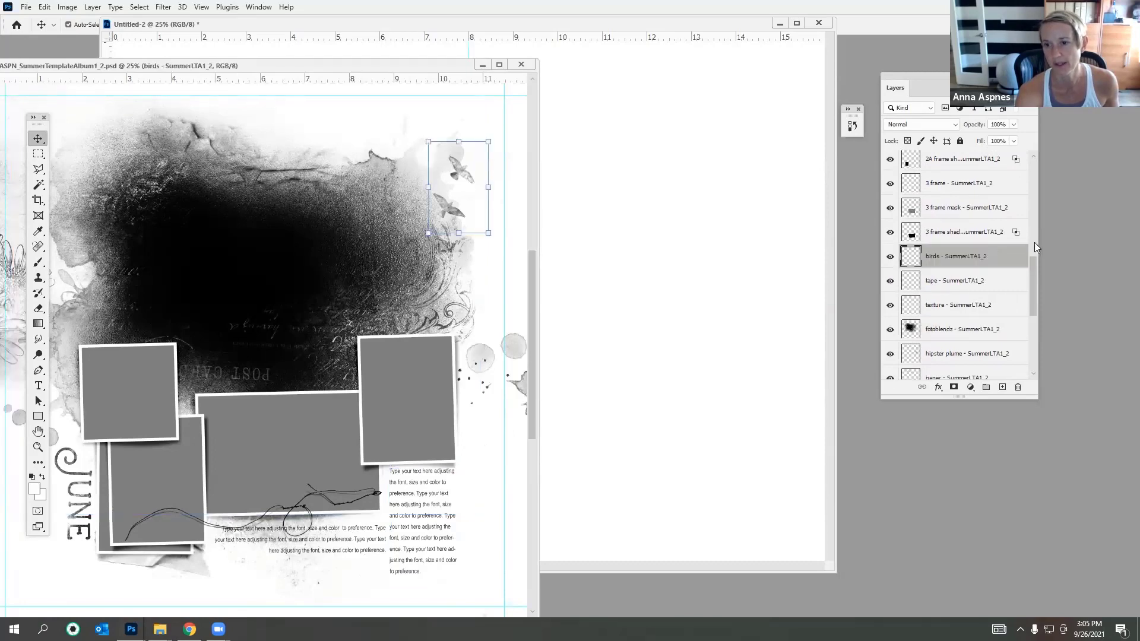
{"action": "left_click_drag", "start_coordinate": [1034, 267], "coordinate": [1031, 336]}
{"action": "left_click", "coordinate": [945, 343], "text": "shift"}
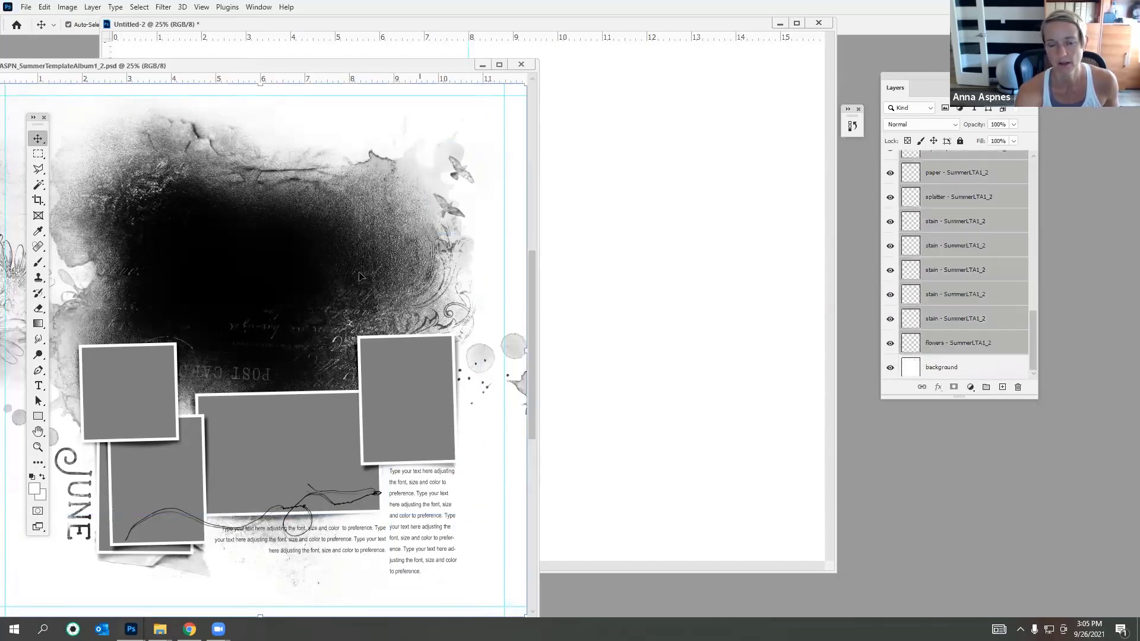
{"action": "left_click_drag", "start_coordinate": [251, 292], "coordinate": [400, 249]}
{"action": "left_click_drag", "start_coordinate": [637, 78], "coordinate": [587, 137]}
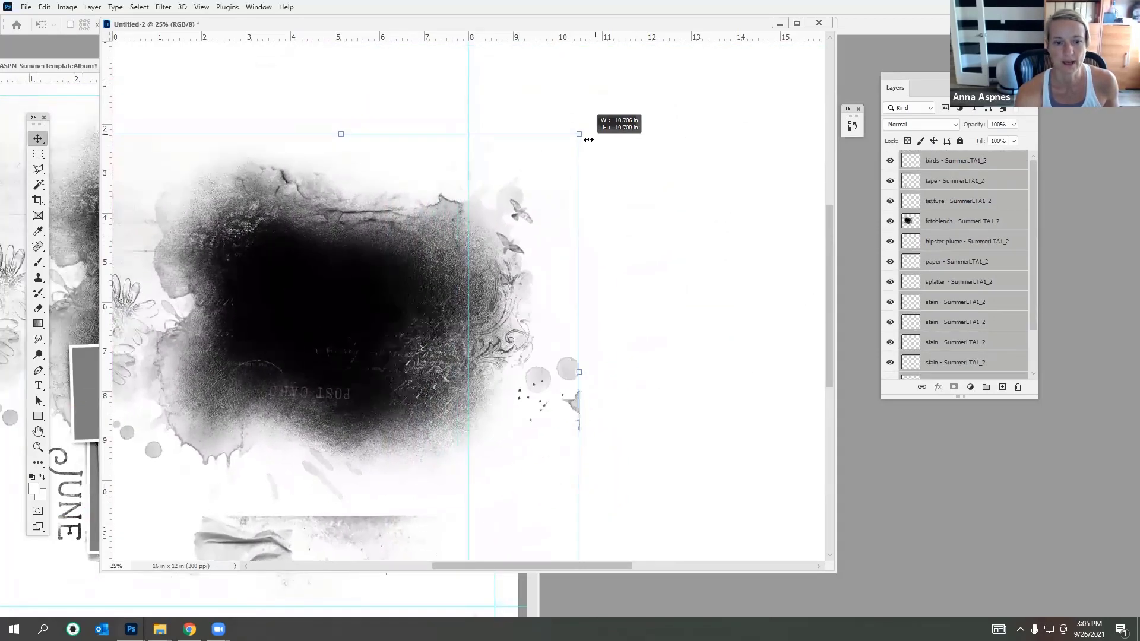
{"action": "left_click_drag", "start_coordinate": [462, 223], "coordinate": [434, 281]}
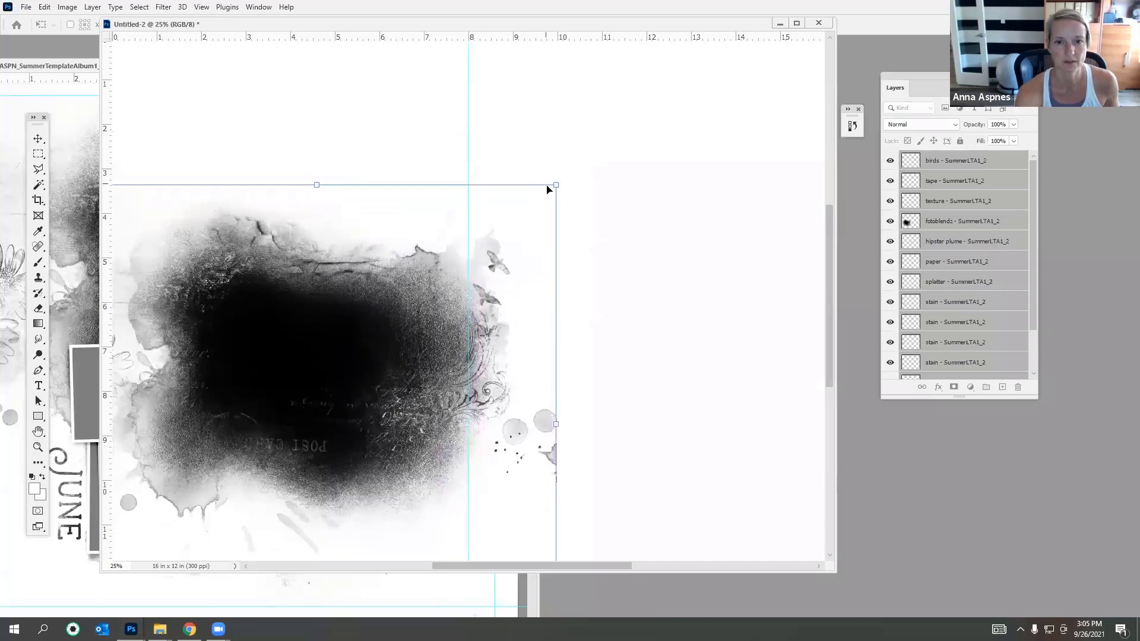
{"action": "left_click_drag", "start_coordinate": [551, 188], "coordinate": [630, 168]}
{"action": "left_click_drag", "start_coordinate": [740, 24], "coordinate": [745, 52]}
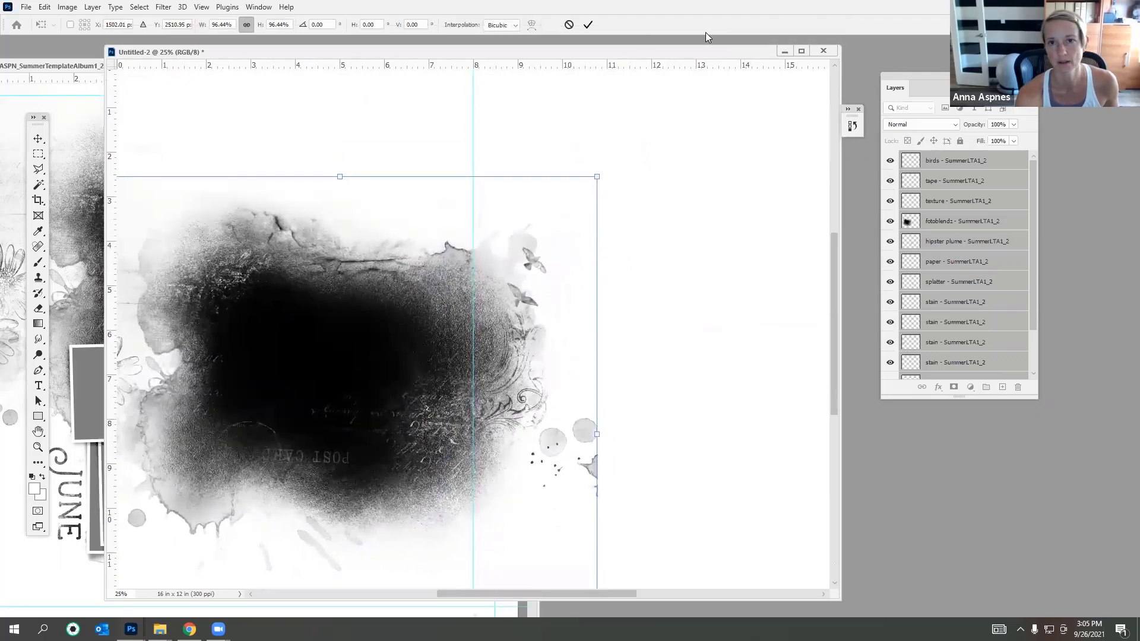
{"action": "left_click", "coordinate": [569, 25]}
Step: Position the copied background artwork on the left page, overlapping the center guide, and hide the cut-off stain layer at its right edge
{"action": "left_click_drag", "start_coordinate": [384, 320], "coordinate": [398, 379]}
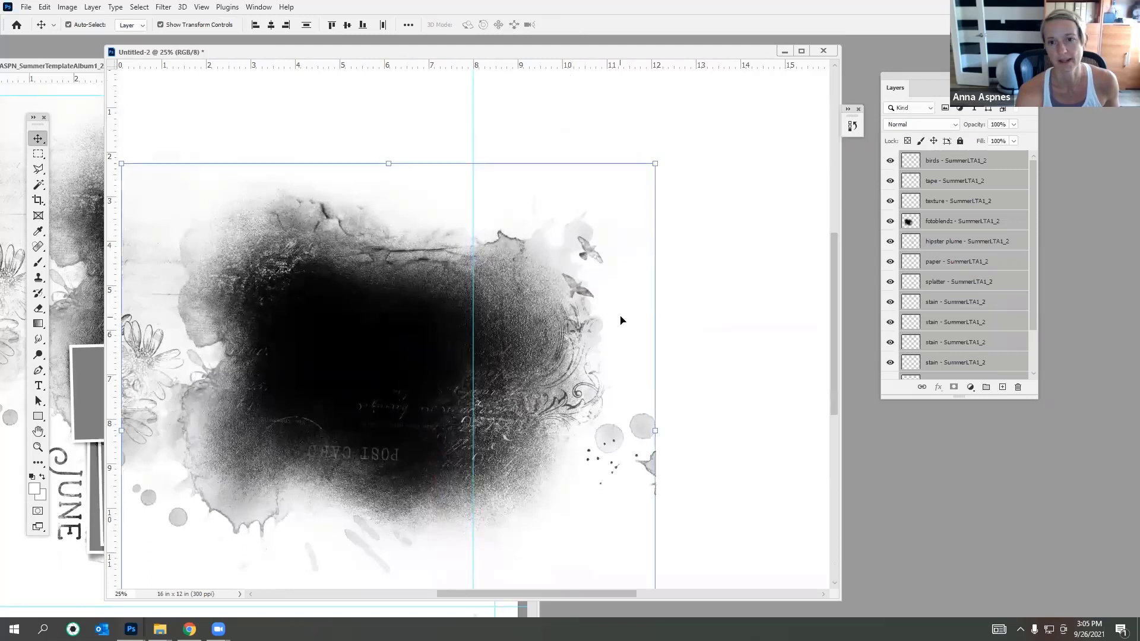
{"action": "left_click", "coordinate": [945, 319]}
{"action": "left_click", "coordinate": [701, 449]}
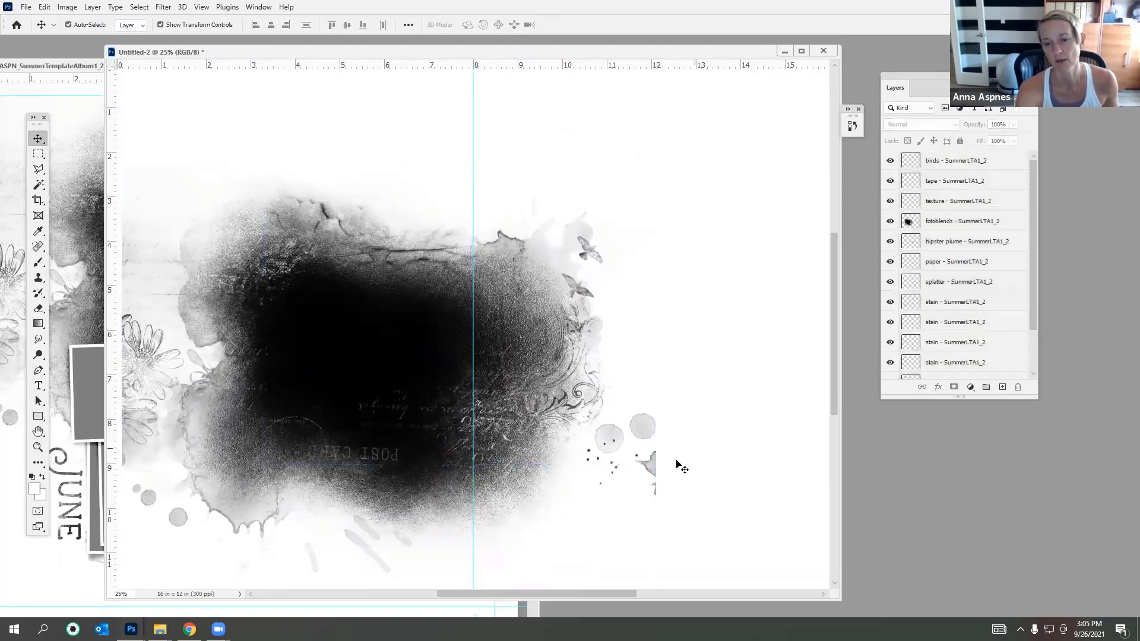
{"action": "left_click", "coordinate": [648, 469]}
{"action": "left_click", "coordinate": [890, 370]}
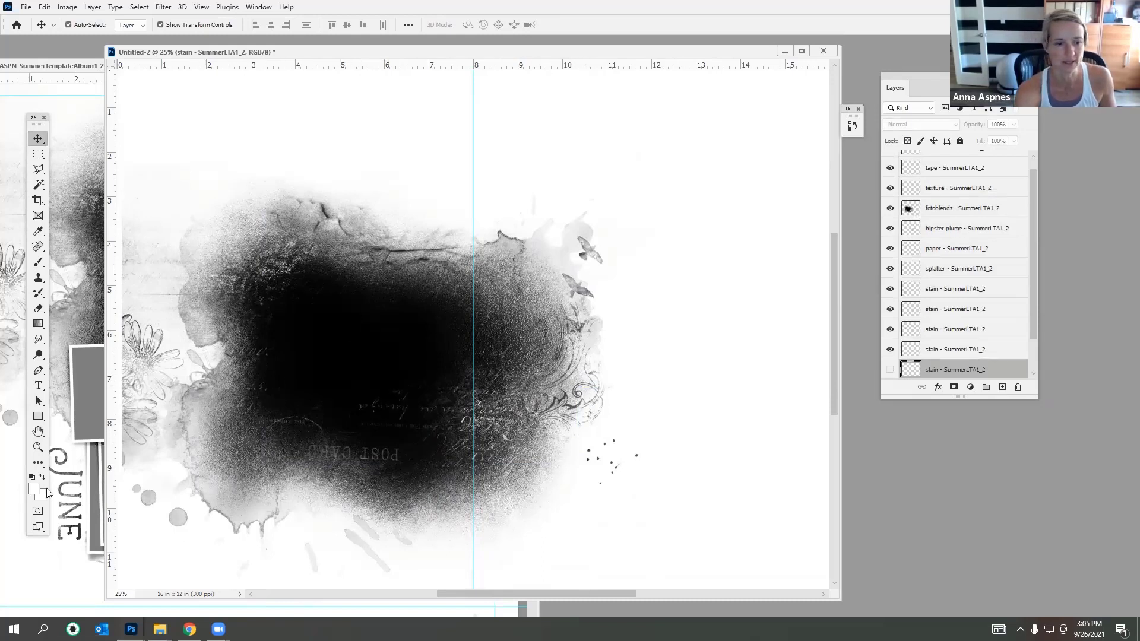
Step: Copy the template's urbanthreadz layer and all frame, mask and shadow layers into Untitled-2, placing them on the right page
{"action": "left_click", "coordinate": [65, 487]}
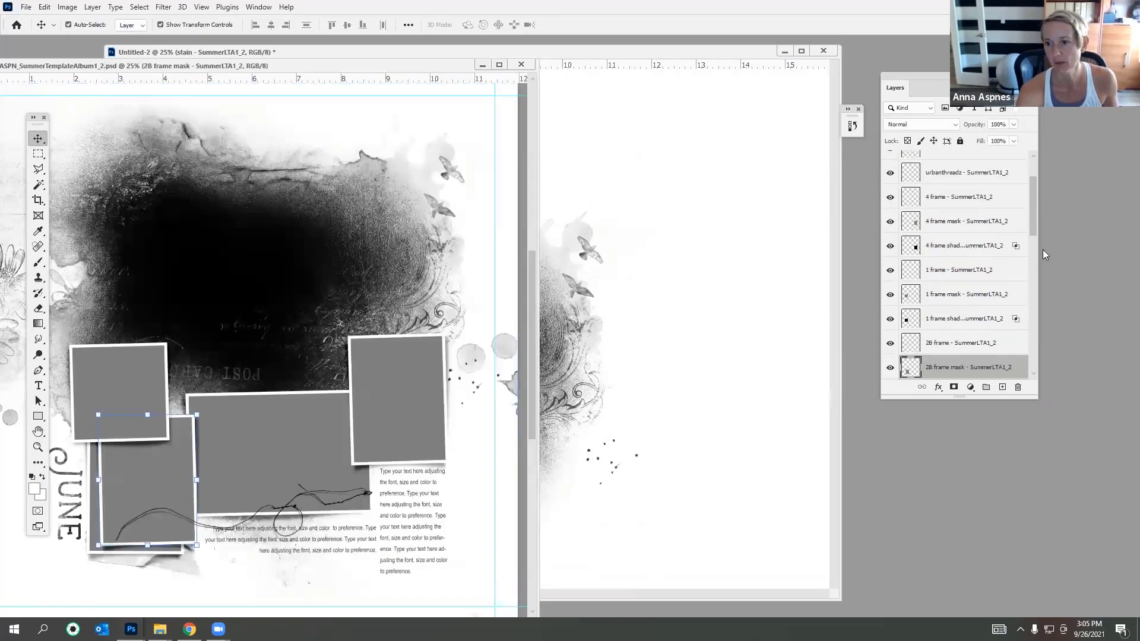
{"action": "mouse_move", "coordinate": [1035, 236]}
{"action": "left_mouse_down"}
{"action": "mouse_move", "coordinate": [1031, 308]}
{"action": "mouse_move", "coordinate": [1032, 162]}
{"action": "left_mouse_up"}
{"action": "left_click", "coordinate": [1002, 264]}
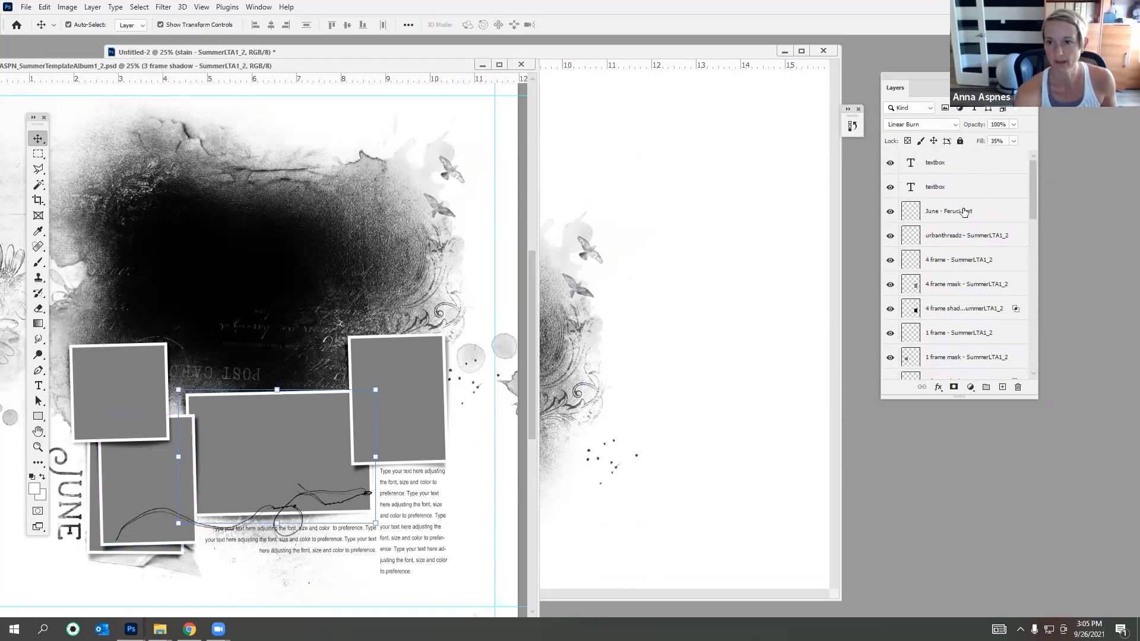
{"action": "left_click_drag", "start_coordinate": [955, 238], "coordinate": [714, 347]}
{"action": "left_click_drag", "start_coordinate": [914, 369], "coordinate": [922, 158]}
{"action": "left_click_drag", "start_coordinate": [546, 389], "coordinate": [669, 408]}
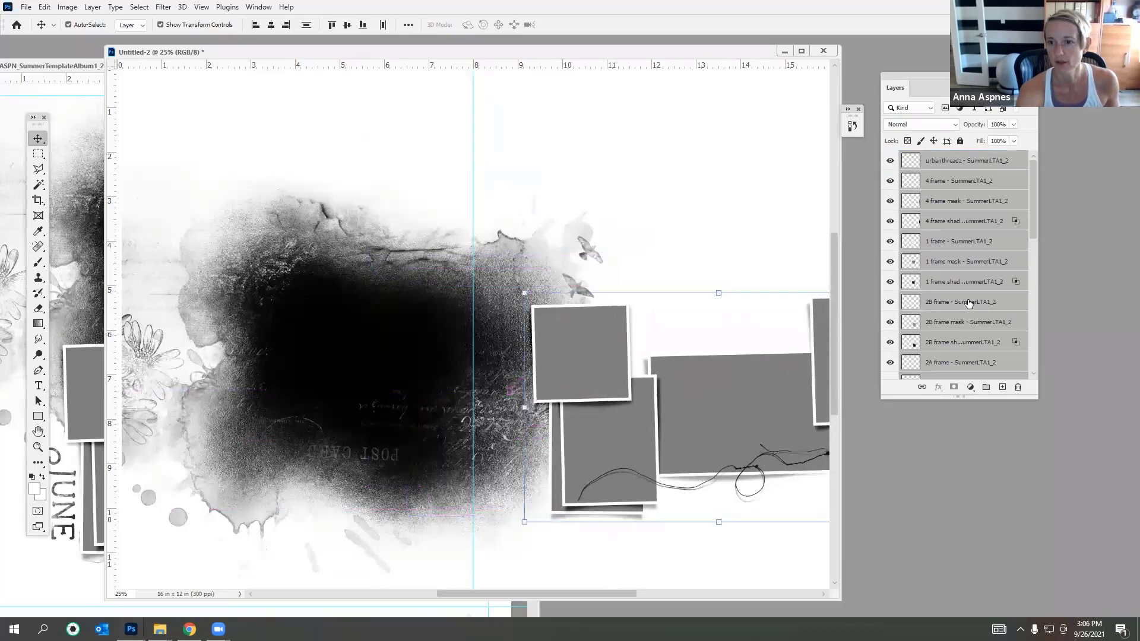
Step: Select the 3 frame, its mask and its shadow, and move the landscape frame up beside the square frame's upper right
{"action": "scroll", "coordinate": [1034, 250], "scroll_direction": "down", "scroll_amount": 1}
{"action": "scroll", "coordinate": [1032, 262], "scroll_direction": "down", "scroll_amount": 2}
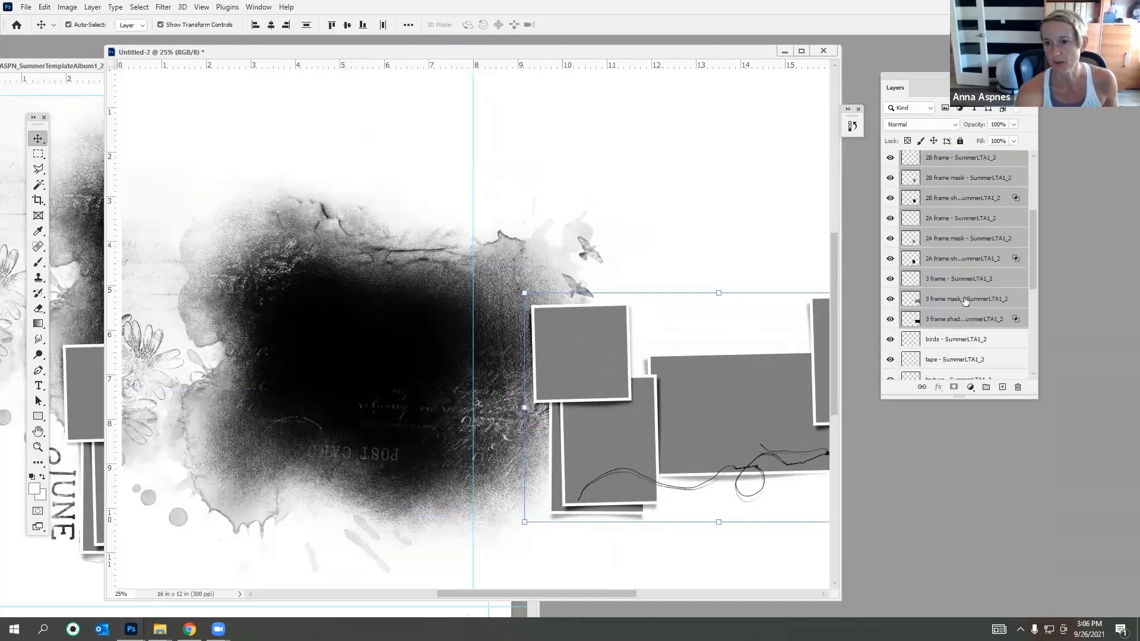
{"action": "left_click", "coordinate": [929, 319]}
{"action": "left_click", "coordinate": [923, 283], "text": "shift"}
{"action": "left_click_drag", "start_coordinate": [750, 377], "coordinate": [712, 290]}
Step: Move the 4 frame with its mask and shadow above the landscape frame, and place the urbanthreadz thread where the two frames meet
{"action": "left_click", "coordinate": [829, 319]}
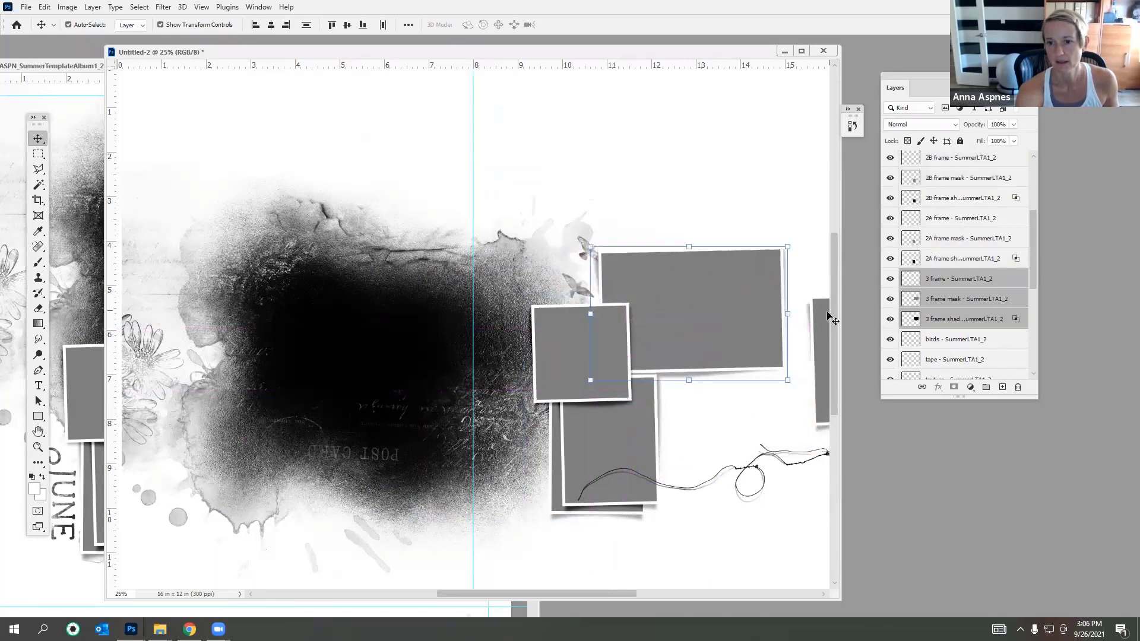
{"action": "left_click", "coordinate": [943, 189], "text": "shift"}
{"action": "scroll", "coordinate": [1032, 203], "scroll_direction": "up", "scroll_amount": 1}
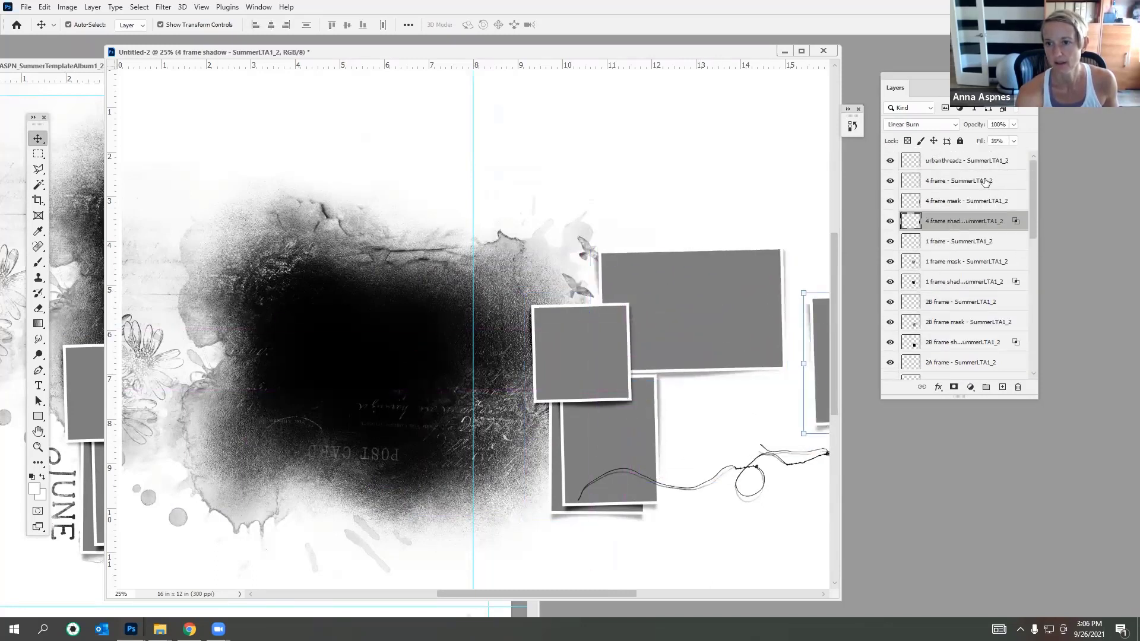
{"action": "left_click", "coordinate": [958, 181], "text": "shift"}
{"action": "left_click_drag", "start_coordinate": [820, 322], "coordinate": [687, 158]}
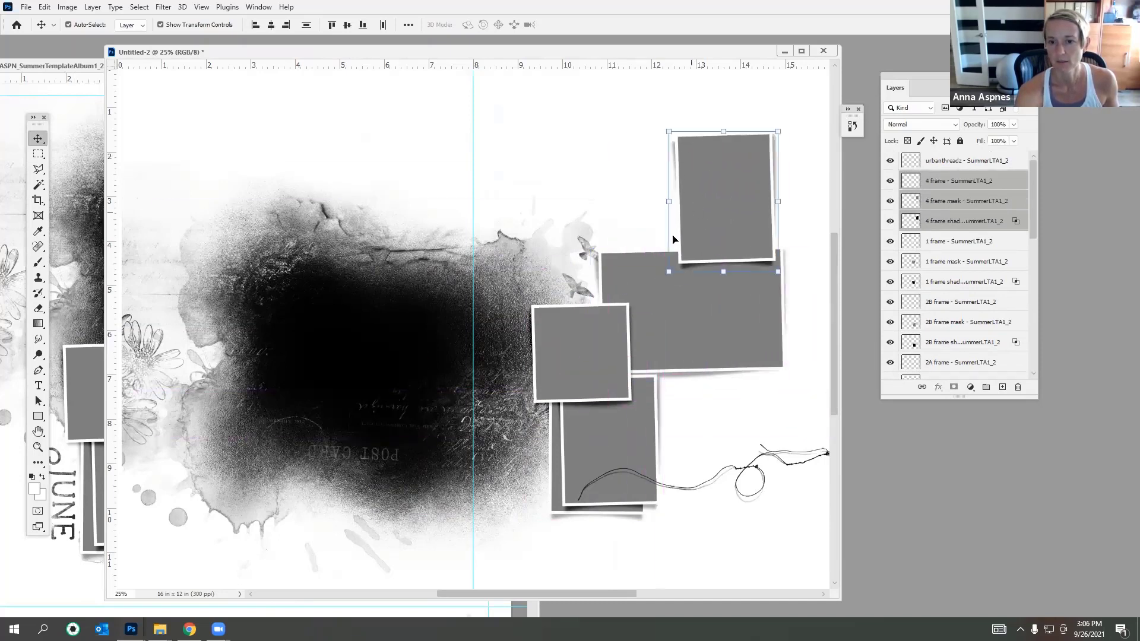
{"action": "left_click", "coordinate": [767, 479]}
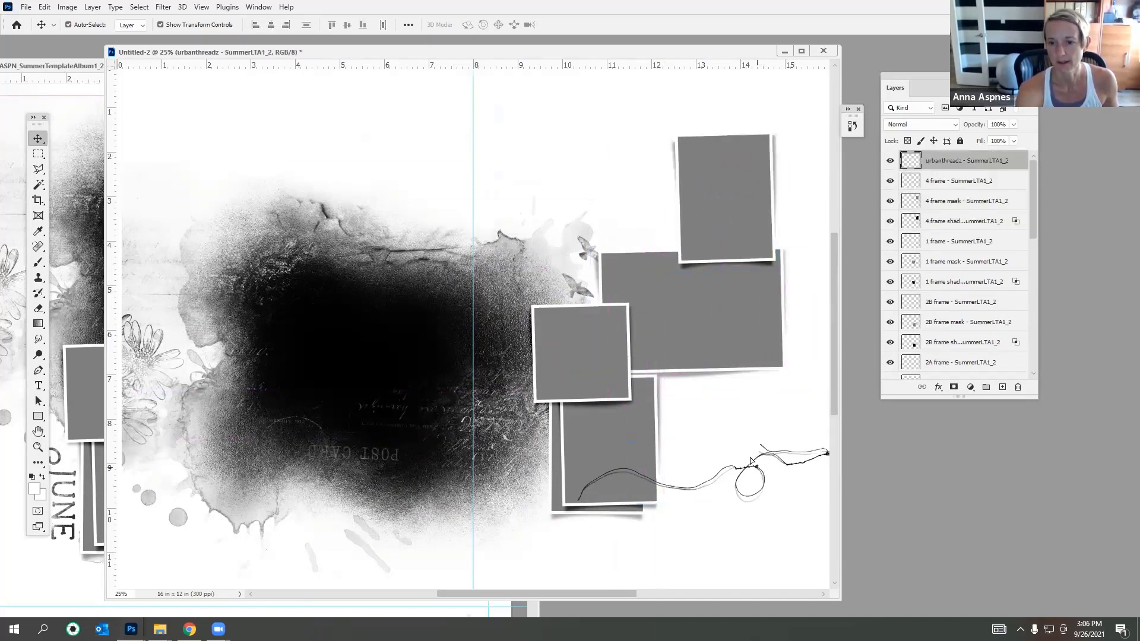
{"action": "left_click_drag", "start_coordinate": [764, 475], "coordinate": [693, 267]}
Step: Duplicate the 4 frame with its mask and shadow, place the copy to its left, and rotate it 2.65 degrees counterclockwise
{"action": "left_click", "coordinate": [761, 177]}
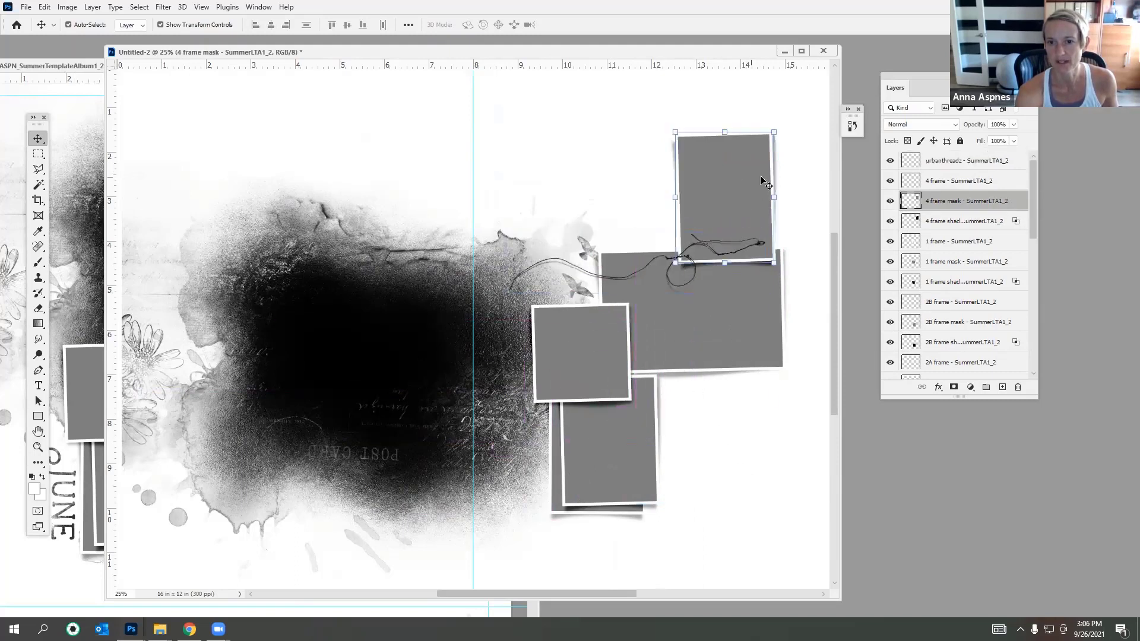
{"action": "left_click", "coordinate": [930, 221], "text": "shift"}
{"action": "left_click", "coordinate": [940, 181], "text": "shift"}
{"action": "key", "text": "ctrl+j"}
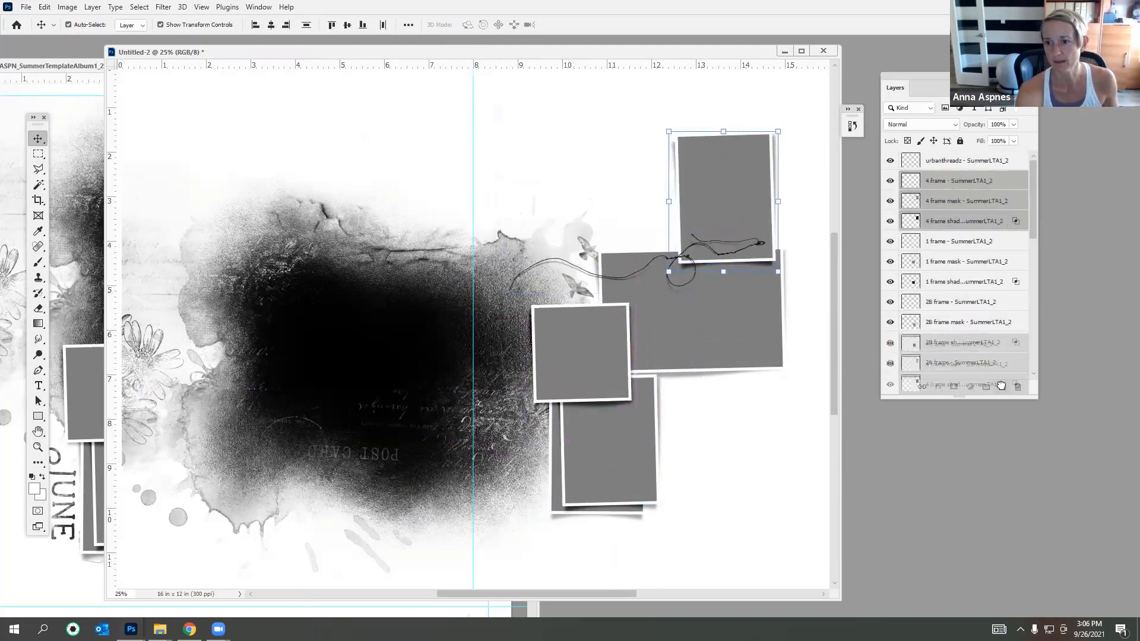
{"action": "left_click_drag", "start_coordinate": [752, 160], "coordinate": [681, 127]}
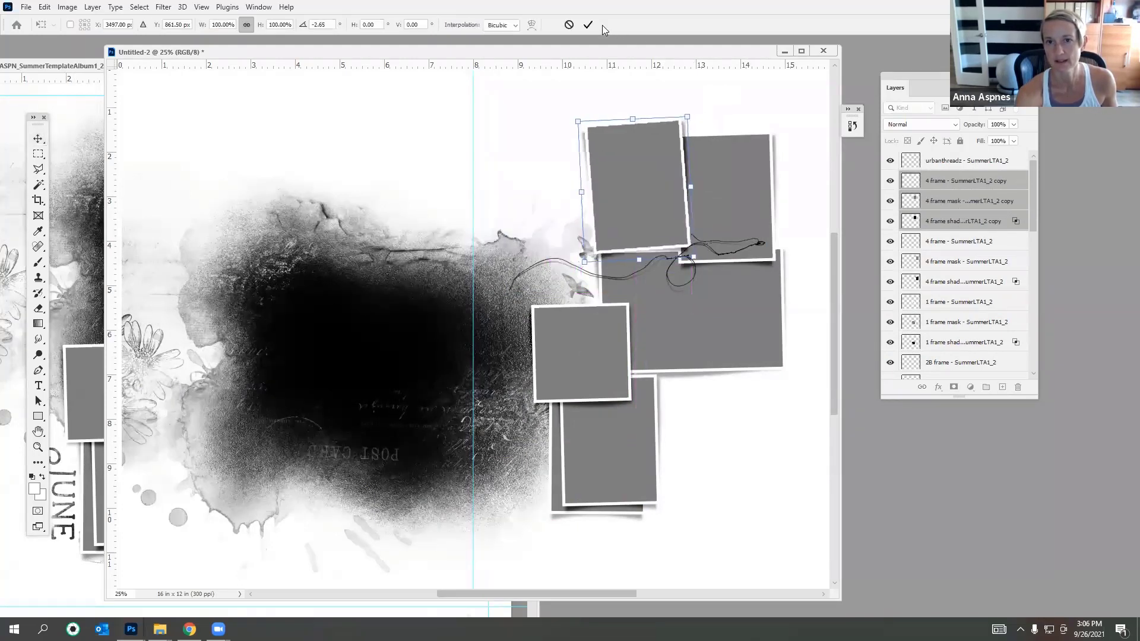
Step: Rotate the original 4 frame, mask and shadow slightly clockwise and shift them right, beside the tilted copy
{"action": "left_click", "coordinate": [747, 148]}
{"action": "left_click", "coordinate": [940, 242]}
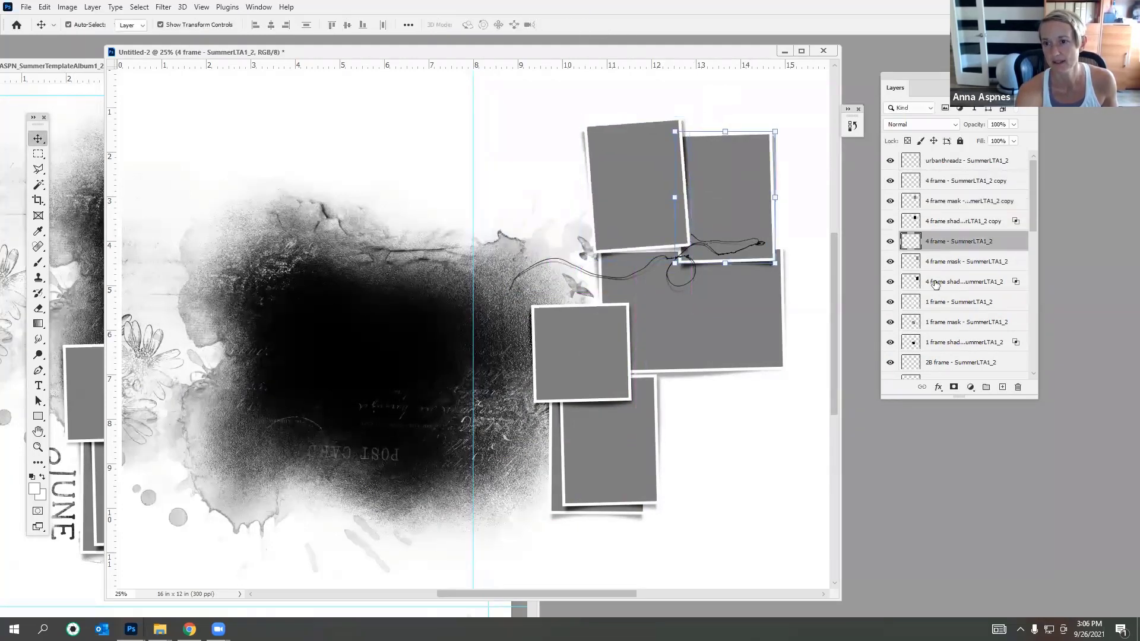
{"action": "left_click", "coordinate": [936, 282], "text": "shift"}
{"action": "left_click_drag", "start_coordinate": [790, 123], "coordinate": [797, 125]}
{"action": "left_click_drag", "start_coordinate": [768, 162], "coordinate": [776, 162]}
{"action": "left_click", "coordinate": [588, 24]}
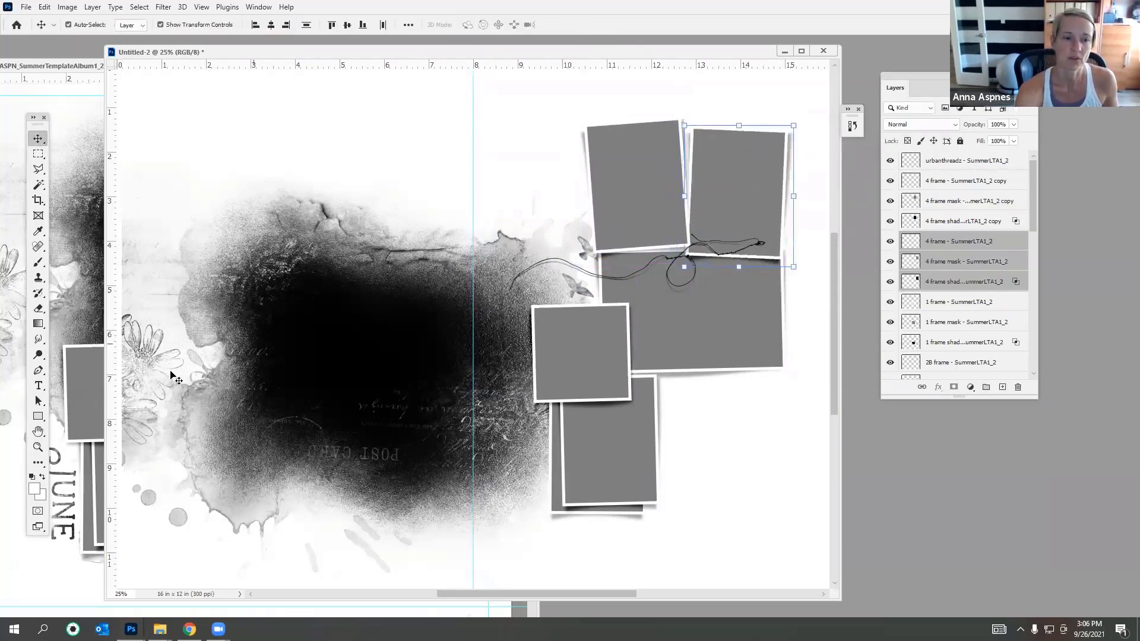
Step: Copy both textbox layers from the template into Untitled-2, placing the narrow text column below the landscape frame
{"action": "left_click", "coordinate": [76, 375]}
{"action": "left_click", "coordinate": [355, 532]}
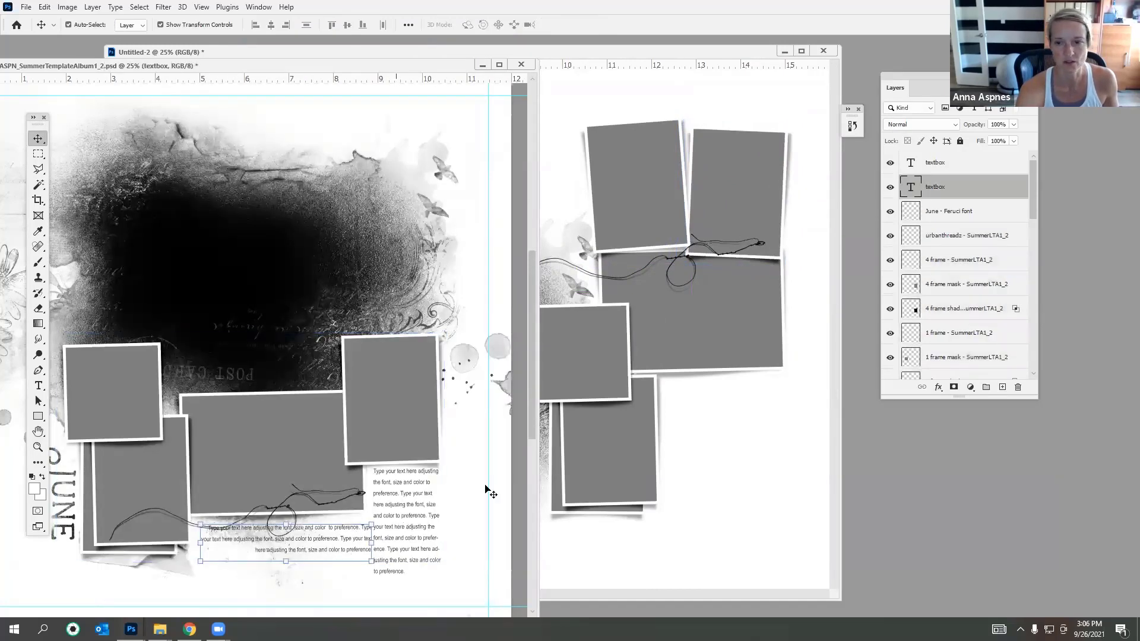
{"action": "left_click", "coordinate": [935, 162], "text": "shift"}
{"action": "left_click_drag", "start_coordinate": [403, 507], "coordinate": [738, 411]}
Step: Move the wide text block above the black blend on the left page and widen its text box to about 5.6 inches
{"action": "left_click", "coordinate": [926, 275]}
{"action": "left_click_drag", "start_coordinate": [697, 451], "coordinate": [449, 195]}
{"action": "left_click", "coordinate": [38, 386]}
{"action": "left_click", "coordinate": [284, 173]}
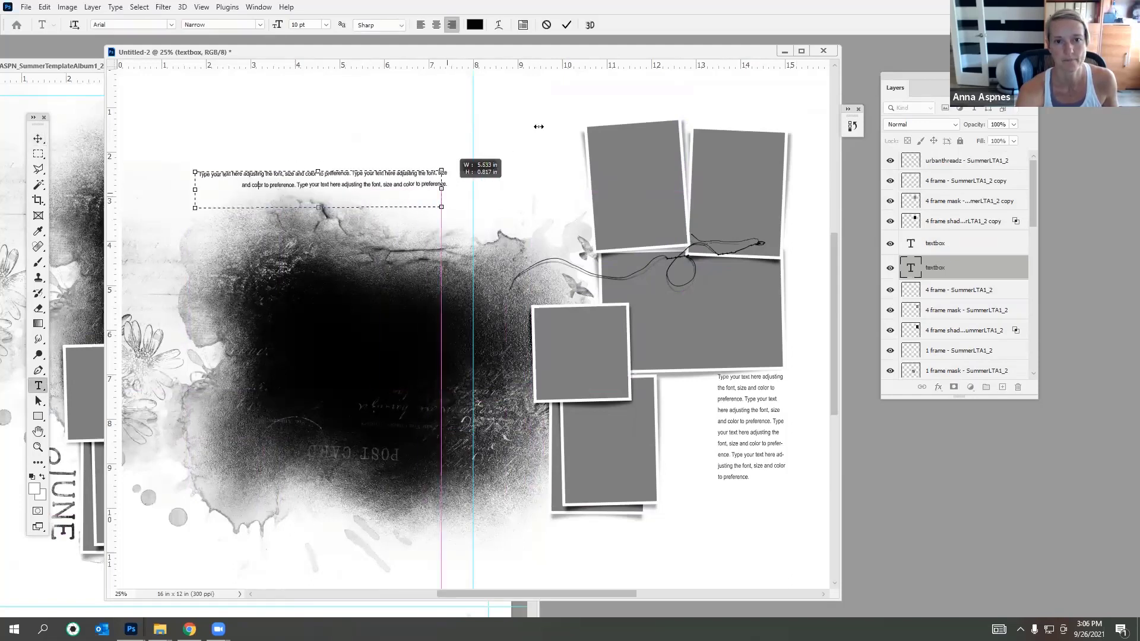
{"action": "left_click", "coordinate": [566, 24]}
Step: Duplicate the narrow textbox layer and move the copy left, next to the lower portrait frame
{"action": "left_click", "coordinate": [753, 394]}
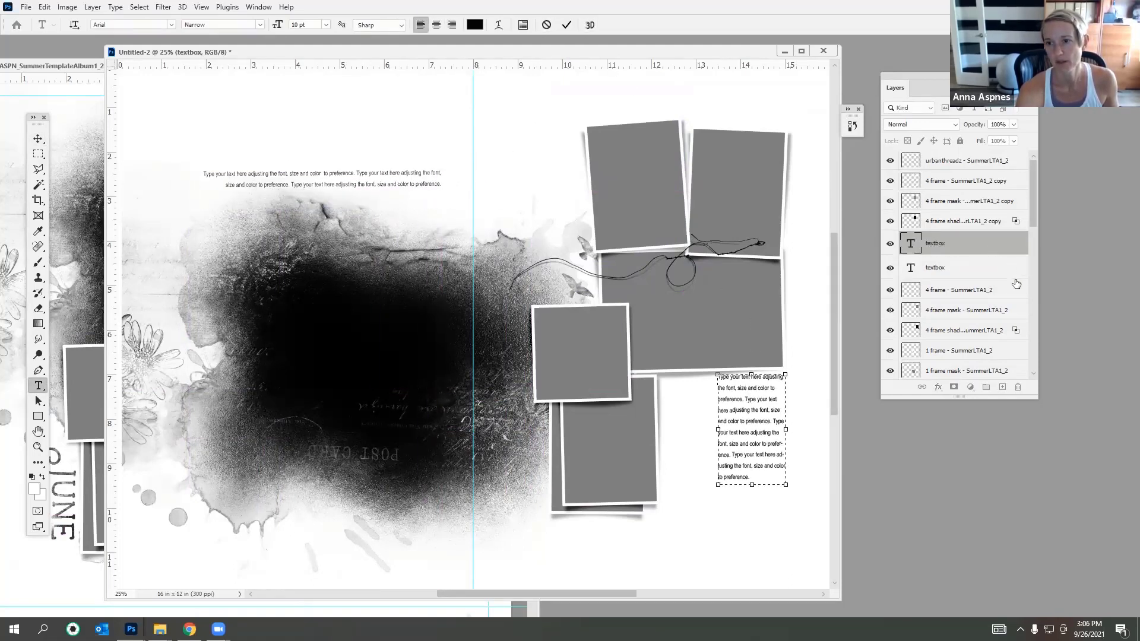
{"action": "key", "text": "ctrl+j"}
{"action": "left_click", "coordinate": [38, 138]}
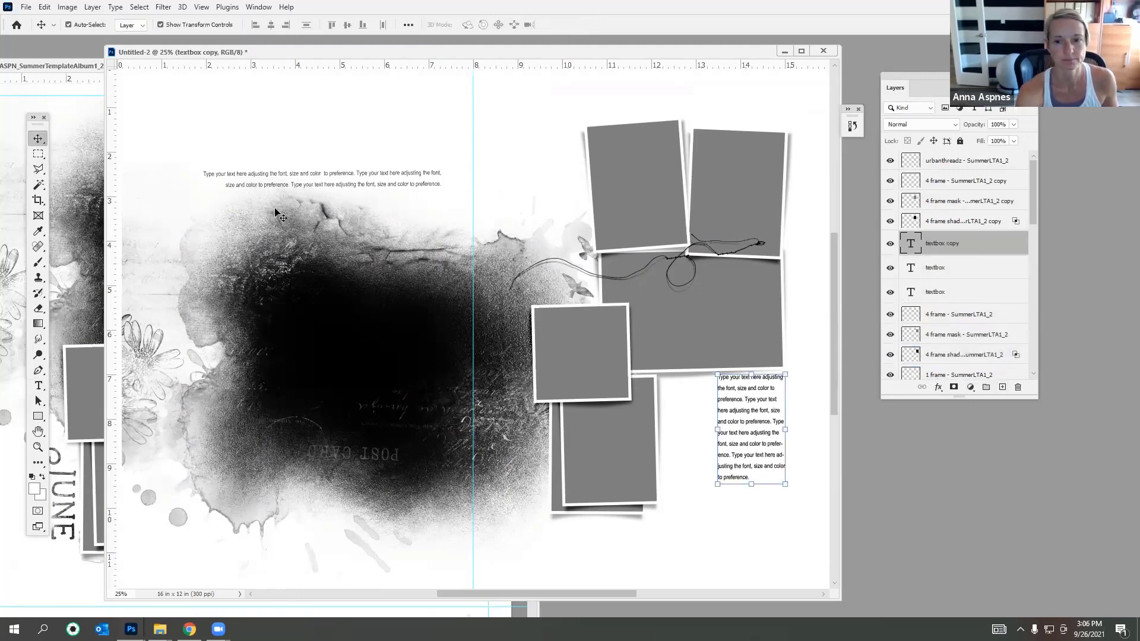
{"action": "left_click_drag", "start_coordinate": [754, 389], "coordinate": [699, 400]}
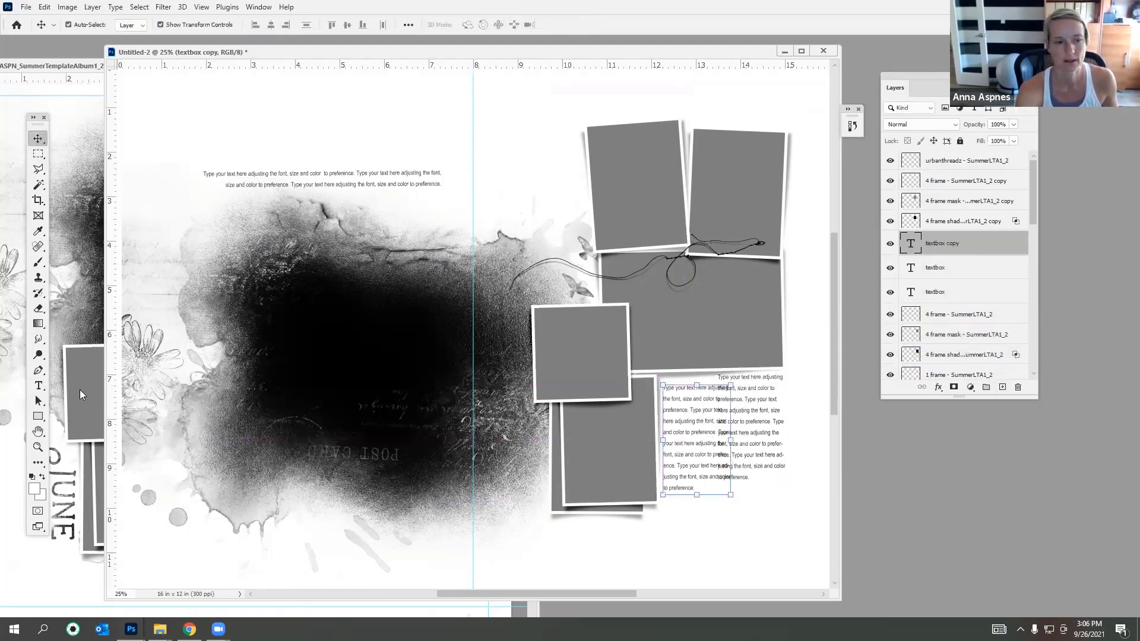
Step: Right-align the copied text column beside the portrait frame, narrow its box to about 1.1 inches and lengthen it to about 3.5 inches
{"action": "left_click", "coordinate": [38, 387]}
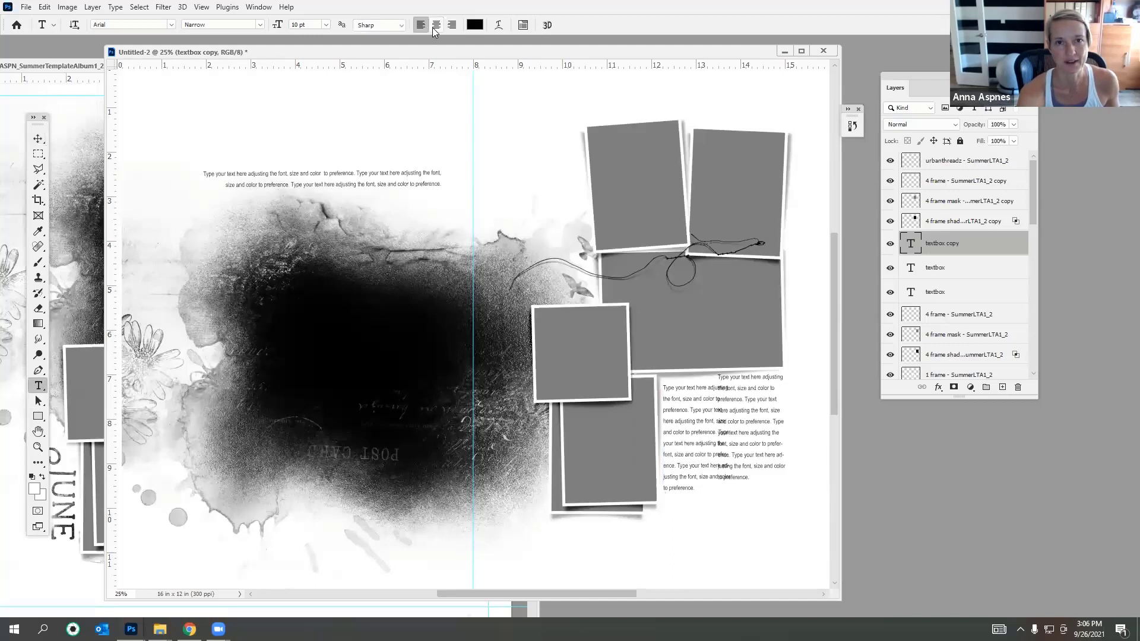
{"action": "left_click", "coordinate": [453, 25]}
{"action": "left_click", "coordinate": [696, 408]}
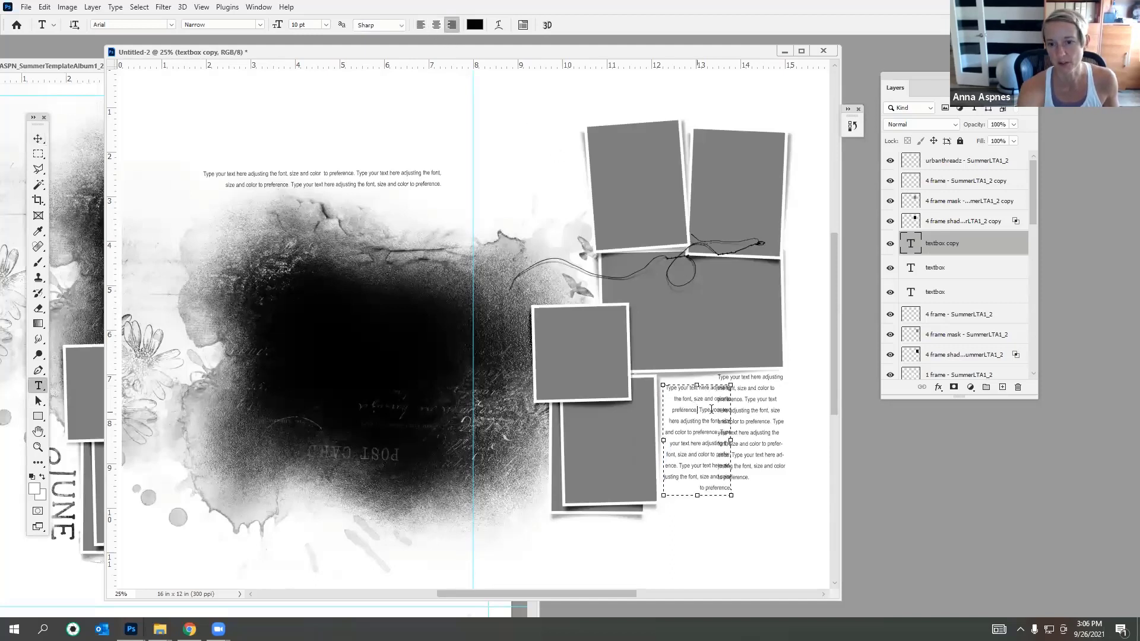
{"action": "left_click_drag", "start_coordinate": [732, 437], "coordinate": [713, 440]}
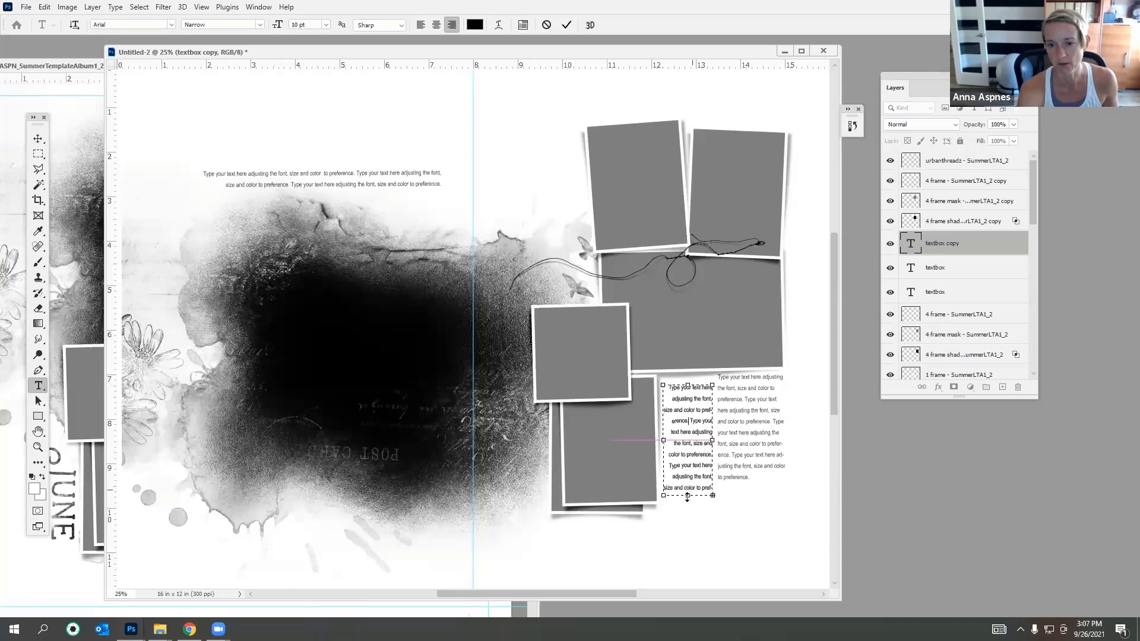
{"action": "left_click_drag", "start_coordinate": [700, 495], "coordinate": [690, 541]}
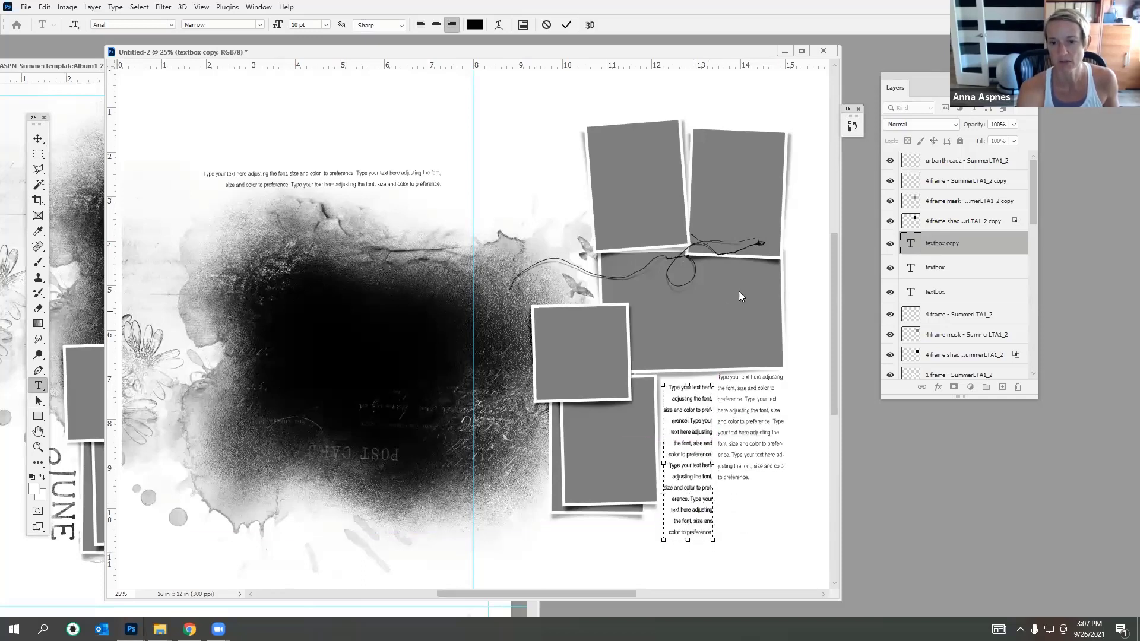
Step: Lengthen the original text column's box, narrow it to about 1.4 inches and move it down level with the right-aligned column's top
{"action": "left_click", "coordinate": [747, 408]}
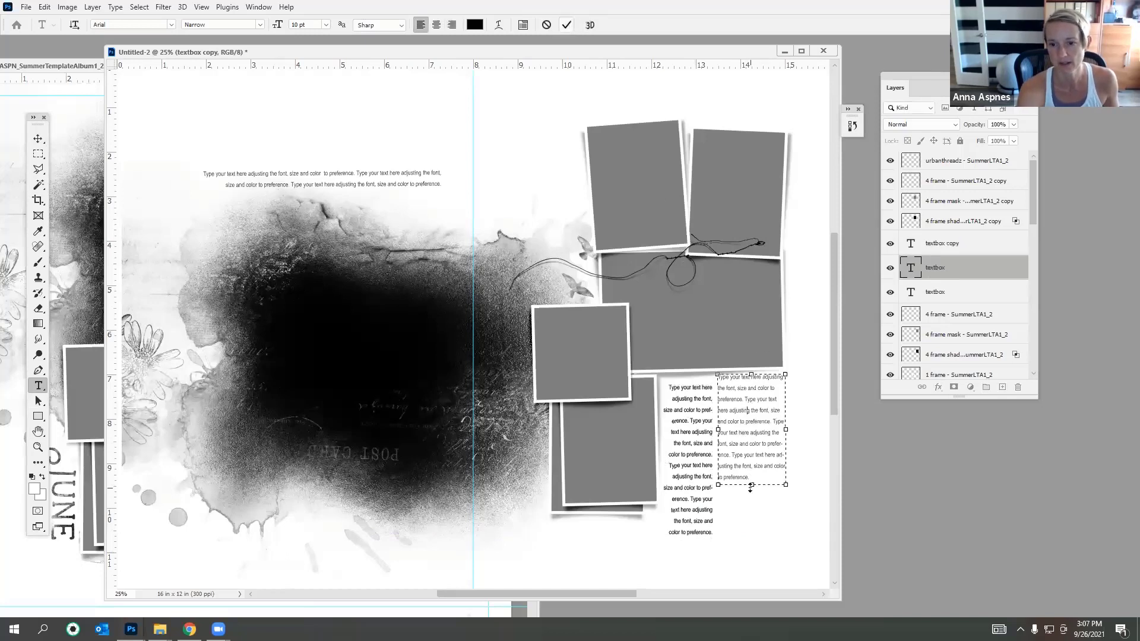
{"action": "left_click_drag", "start_coordinate": [751, 485], "coordinate": [751, 523]}
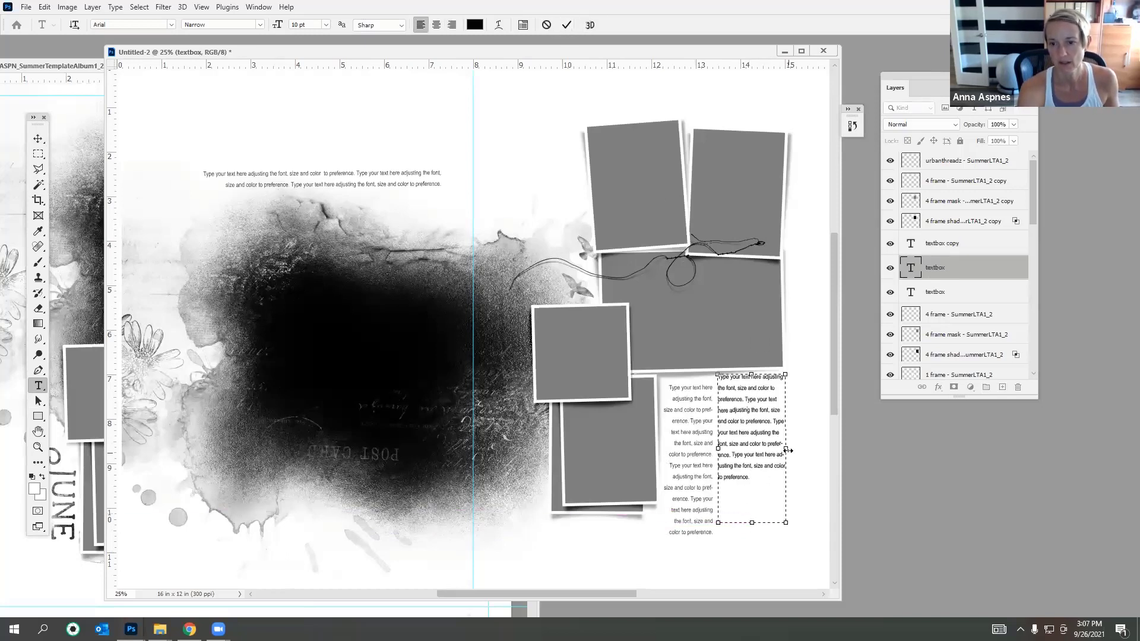
{"action": "left_click_drag", "start_coordinate": [787, 451], "coordinate": [779, 450]}
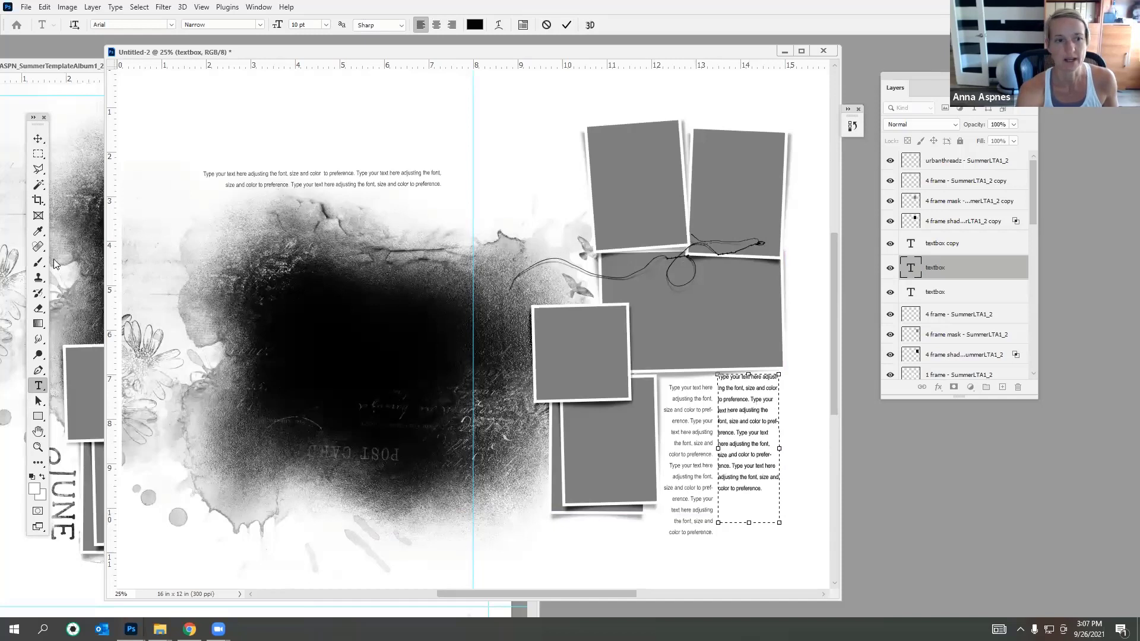
{"action": "left_click", "coordinate": [566, 25]}
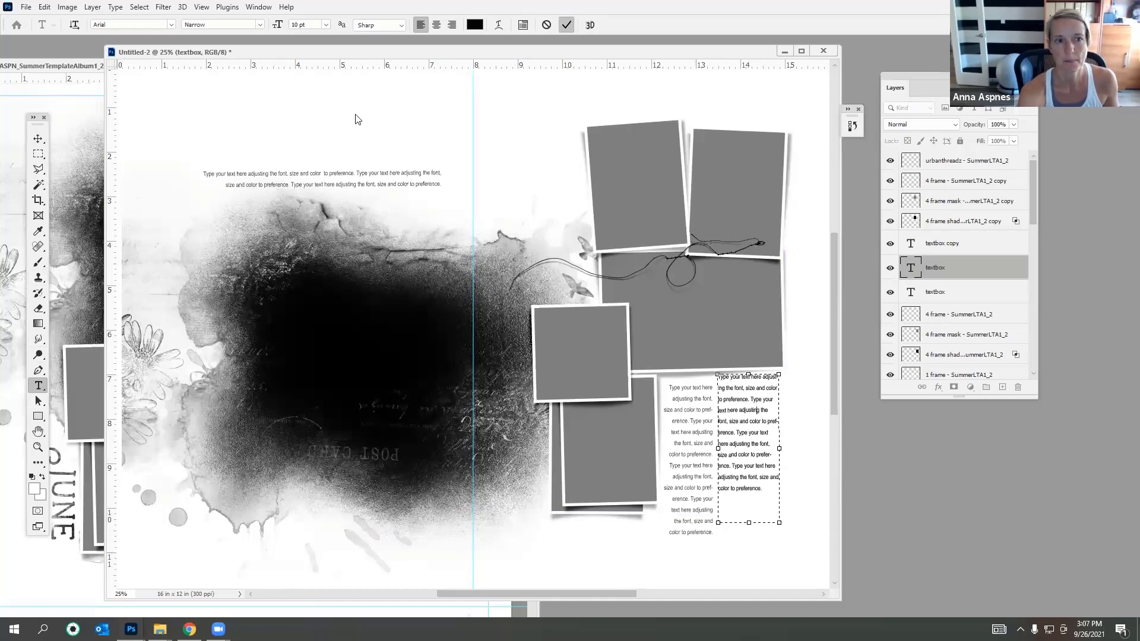
{"action": "left_click", "coordinate": [38, 140]}
{"action": "mouse_move", "coordinate": [758, 401]}
{"action": "left_mouse_down"}
{"action": "mouse_move", "coordinate": [759, 429]}
{"action": "mouse_move", "coordinate": [774, 403]}
{"action": "left_mouse_up"}
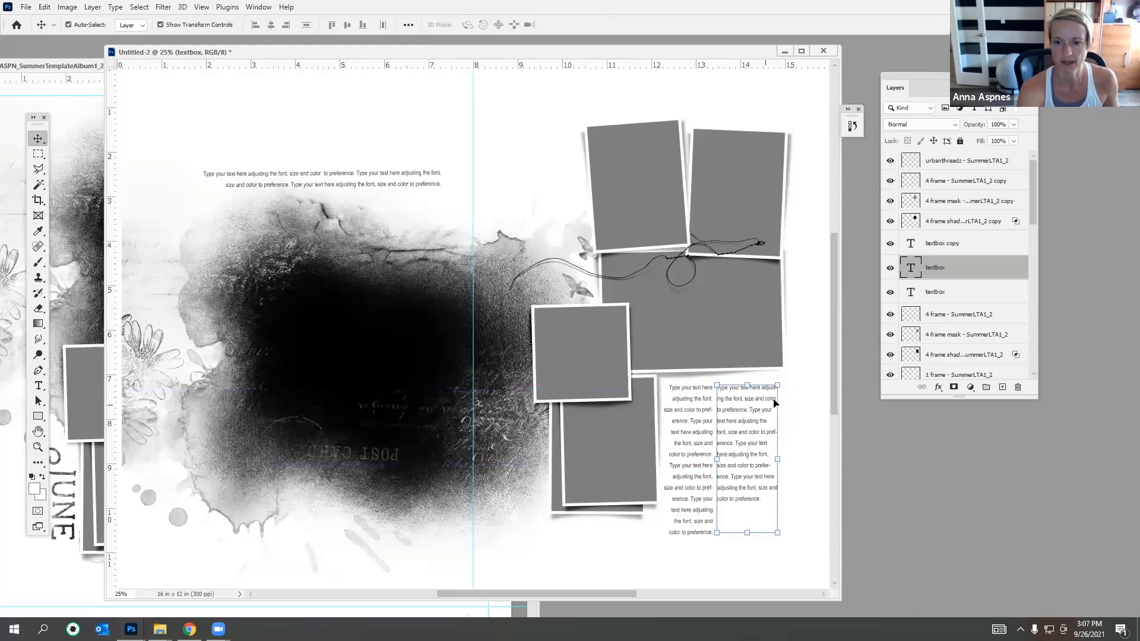
Step: Shorten the right-aligned column's text box and delete its surplus closing sentence so both columns end level
{"action": "left_click", "coordinate": [38, 386]}
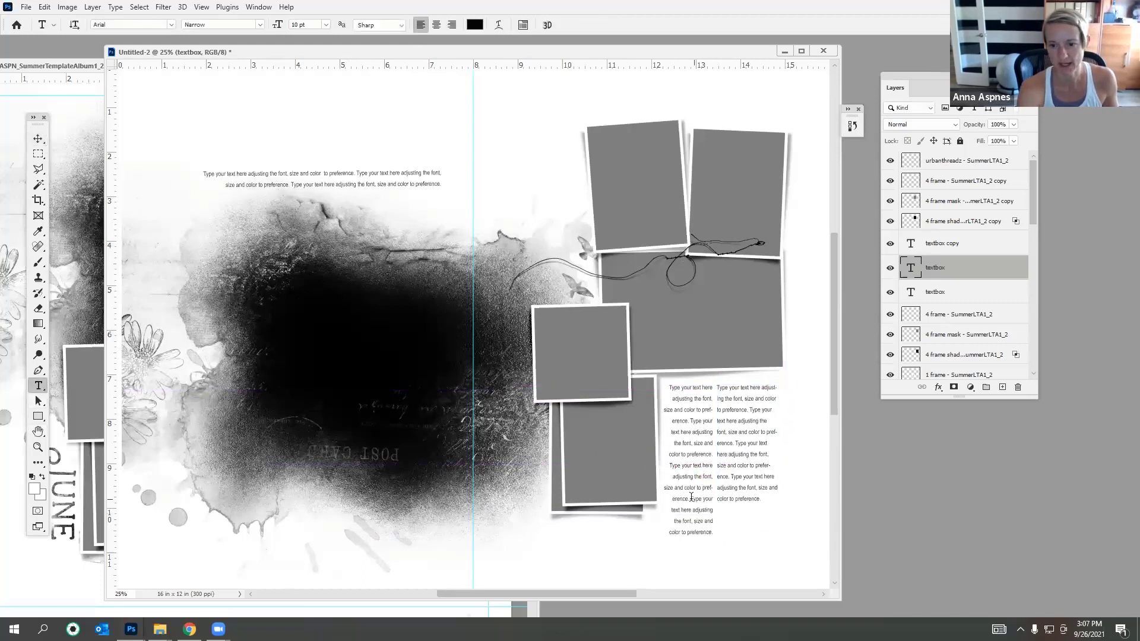
{"action": "mouse_move", "coordinate": [692, 497]}
{"action": "left_mouse_down"}
{"action": "mouse_move", "coordinate": [691, 544]}
{"action": "mouse_move", "coordinate": [688, 514]}
{"action": "left_mouse_up"}
{"action": "key", "text": "BackSpace"}
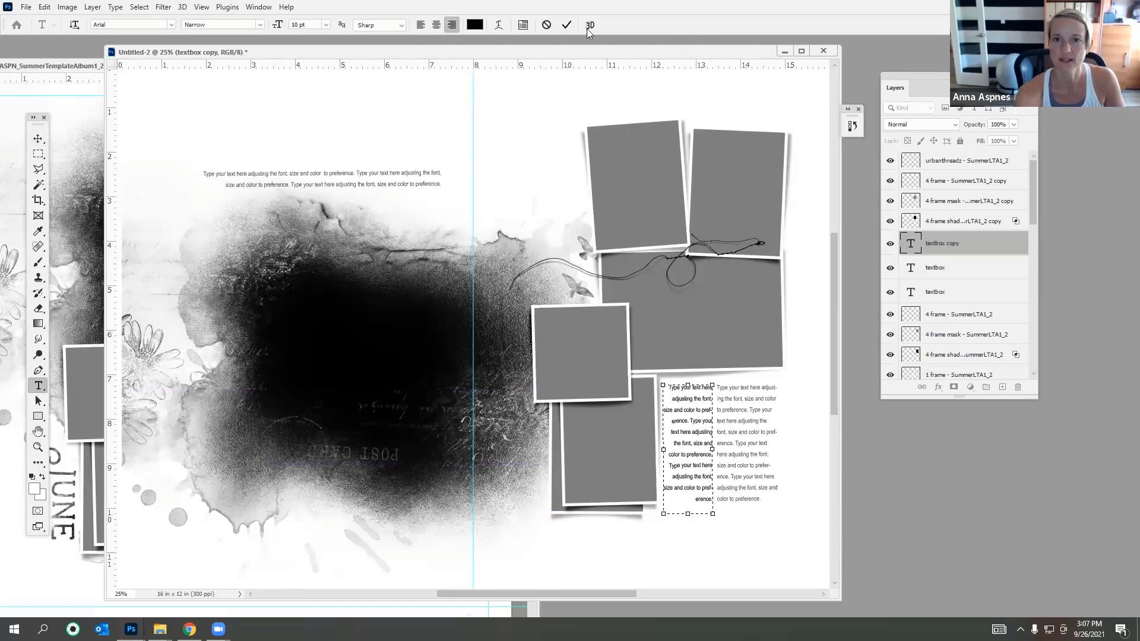
{"action": "left_click", "coordinate": [567, 24]}
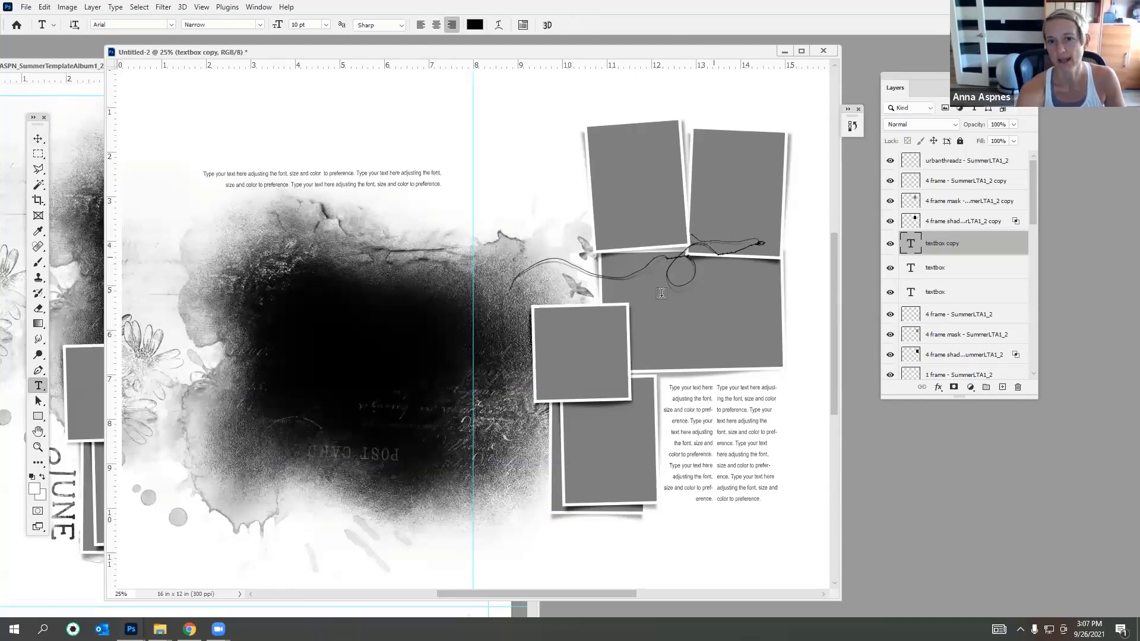
Step: Select all the layers from flowers up to birds and shift them together about 0.25 inch left
{"action": "left_click_drag", "start_coordinate": [1032, 215], "coordinate": [1039, 356]}
{"action": "left_click", "coordinate": [940, 355]}
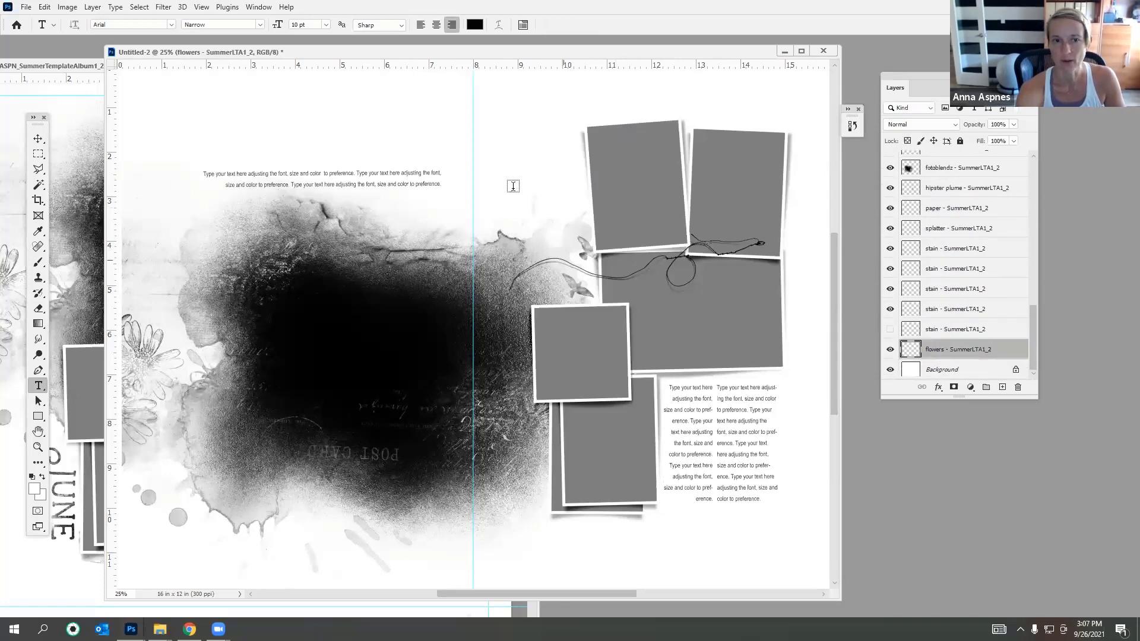
{"action": "left_click", "coordinate": [201, 6]}
{"action": "left_click", "coordinate": [229, 113]}
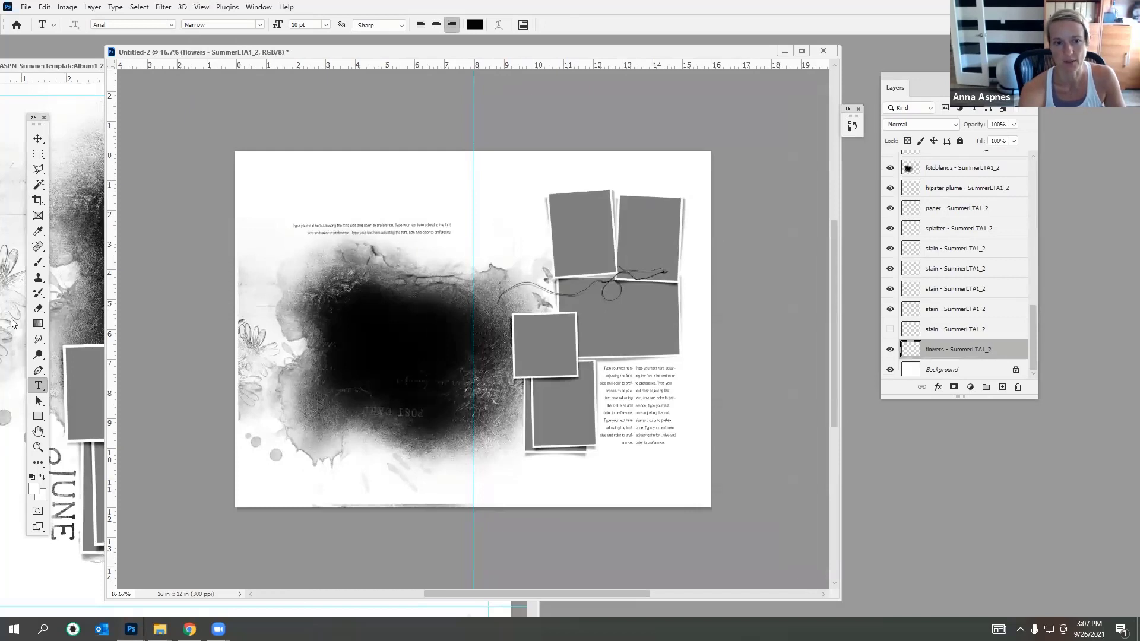
{"action": "left_click", "coordinate": [983, 172]}
{"action": "key", "text": "alt+bracketleft"}
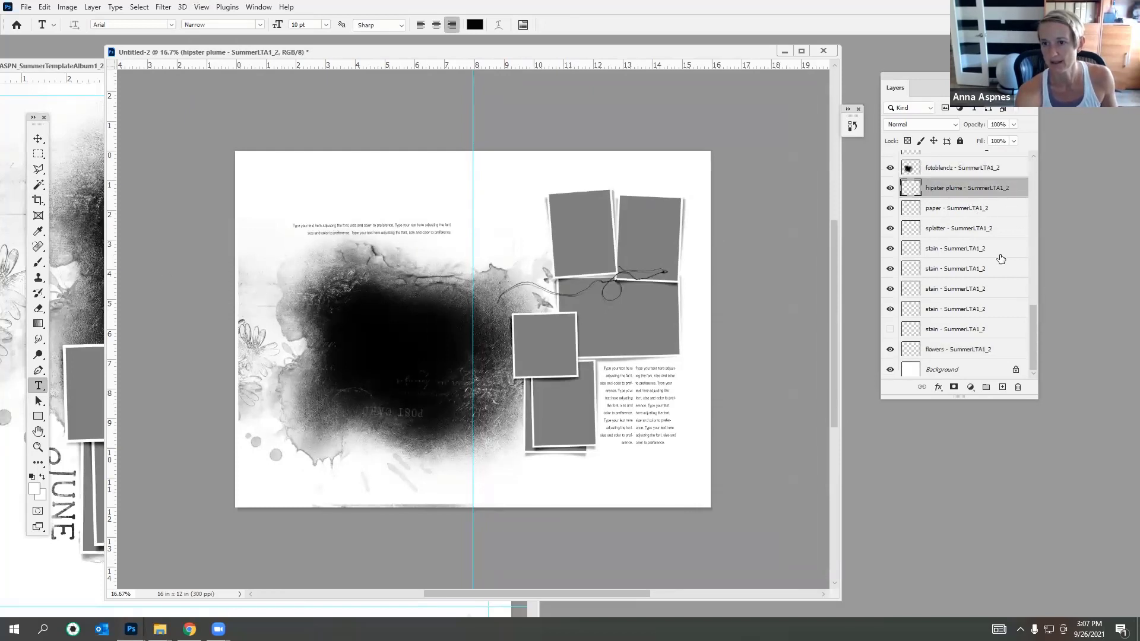
{"action": "left_click", "coordinate": [1029, 343]}
{"action": "left_click_drag", "start_coordinate": [1032, 340], "coordinate": [1036, 291]}
{"action": "left_click", "coordinate": [904, 280], "text": "shift"}
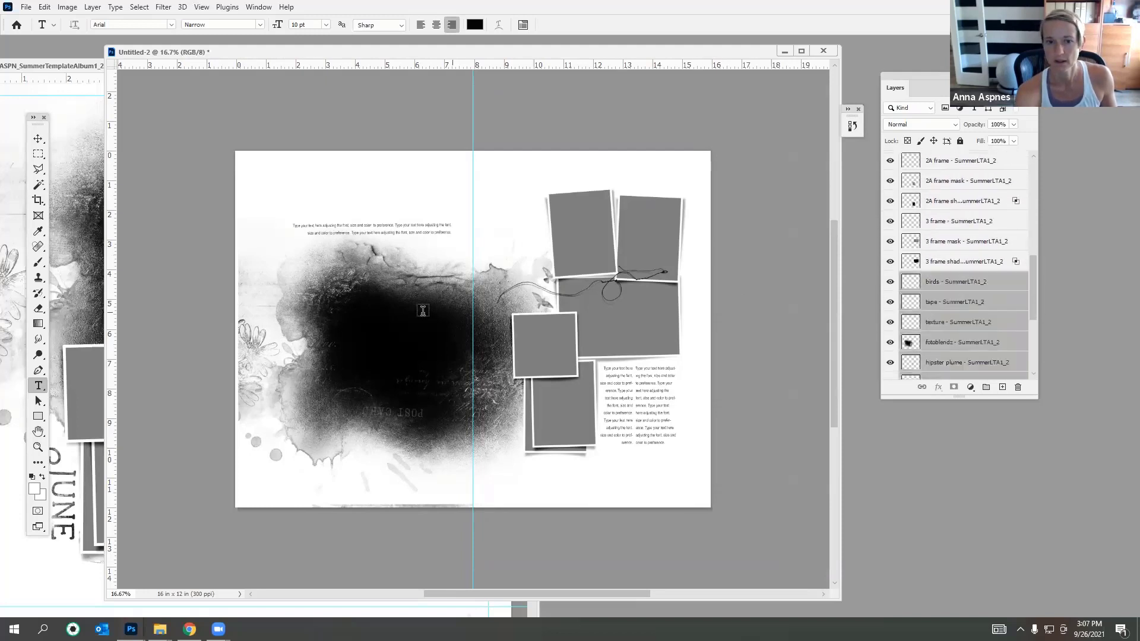
{"action": "left_click", "coordinate": [39, 139]}
{"action": "left_click_drag", "start_coordinate": [396, 337], "coordinate": [389, 337]}
{"action": "left_click", "coordinate": [951, 286]}
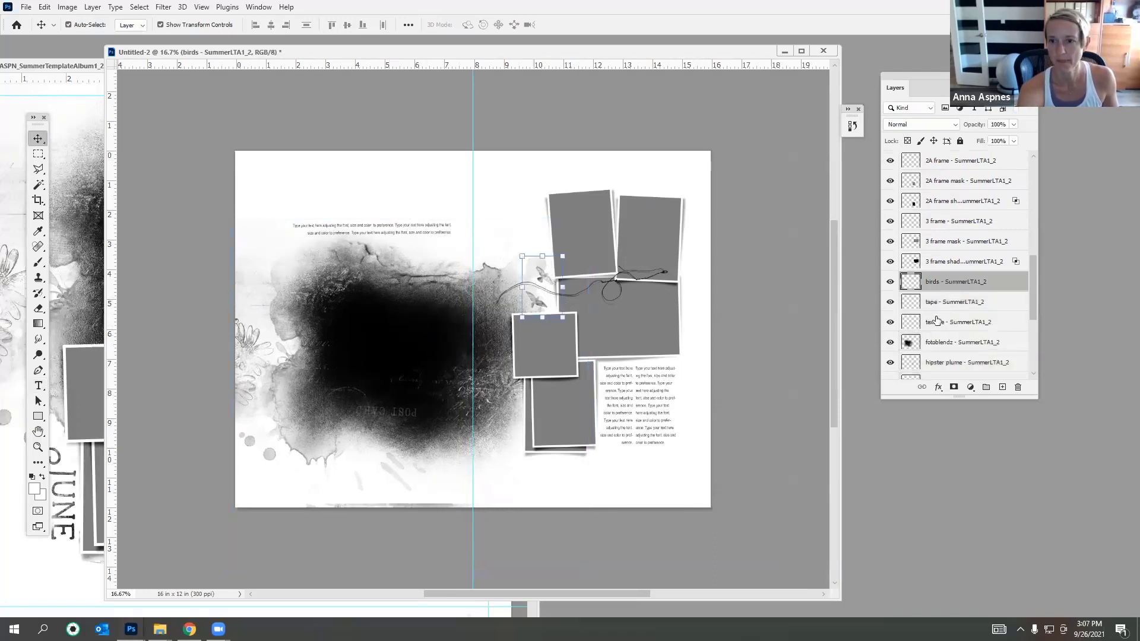
Step: Close the AASPN_SummerTemplateAlbum1_2.psd template document
{"action": "left_click", "coordinate": [85, 281]}
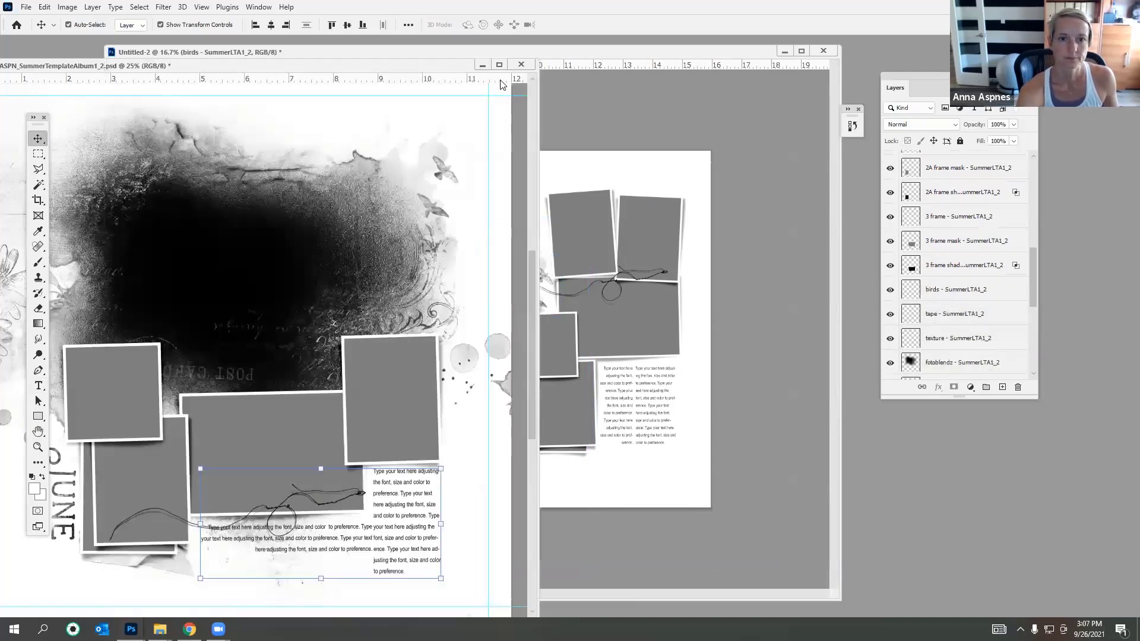
{"action": "left_click", "coordinate": [522, 65]}
{"action": "left_click", "coordinate": [566, 242]}
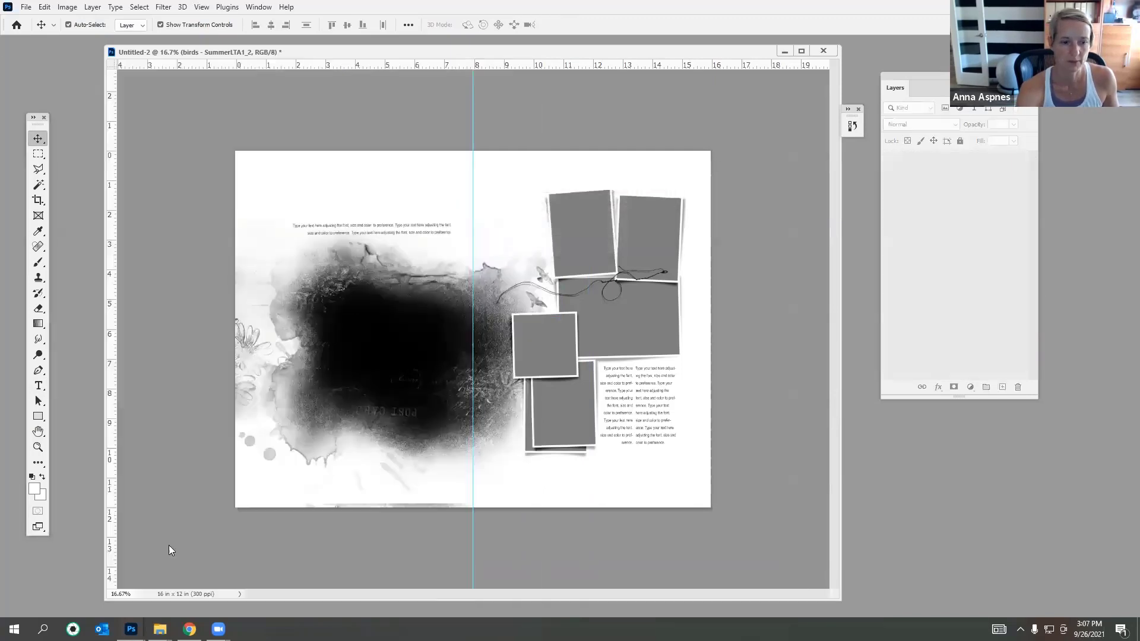
Step: Open AASPN_SummerTemplateAlbum1_3.psd from the Summer Template Album No 1A folder in Photoshop
{"action": "mouse_move", "coordinate": [159, 629]}
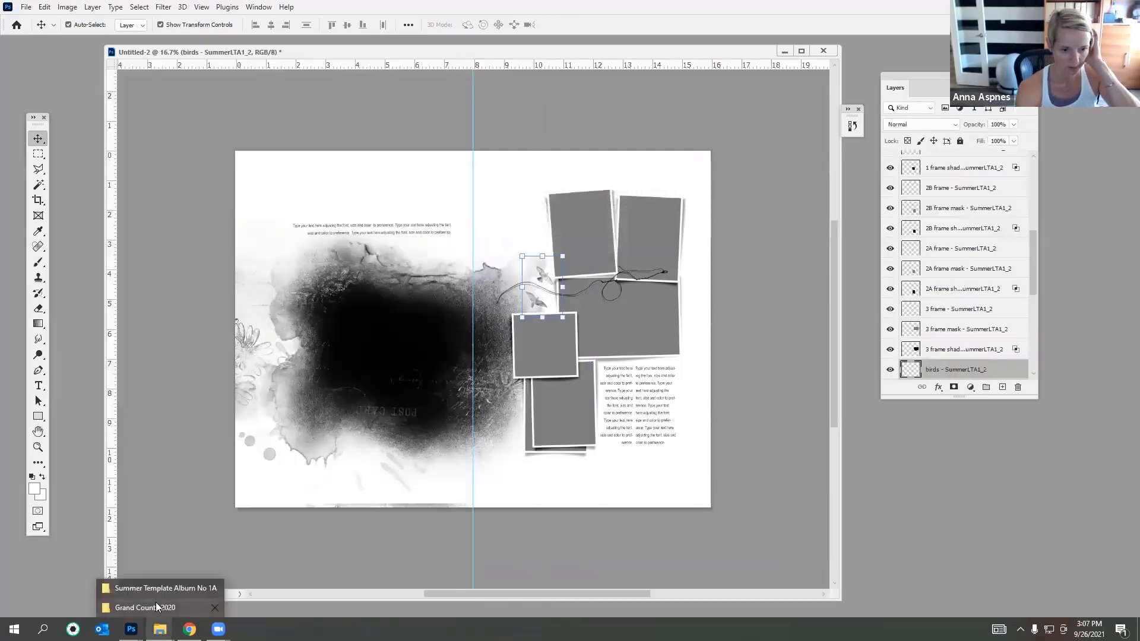
{"action": "left_click", "coordinate": [161, 588]}
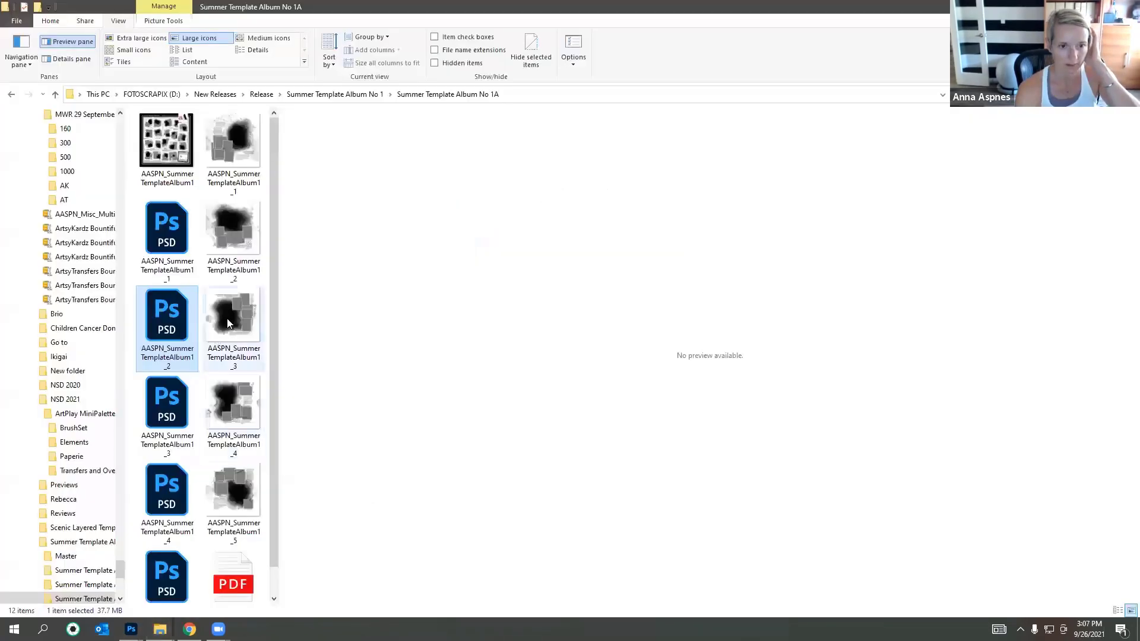
{"action": "left_click", "coordinate": [164, 415]}
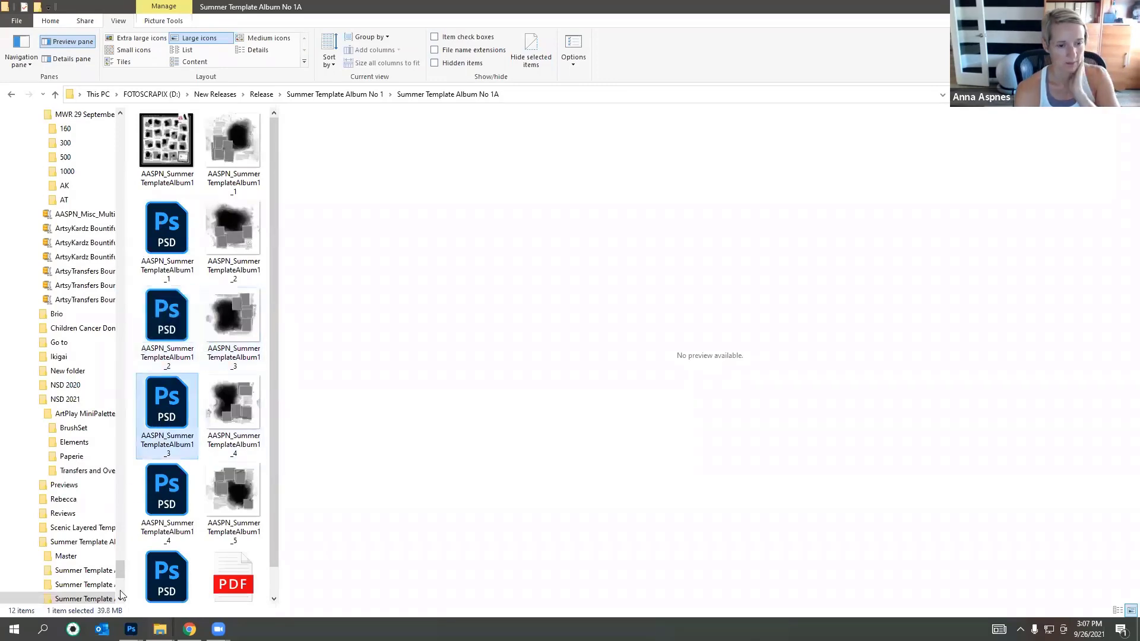
{"action": "mouse_move", "coordinate": [132, 621]}
{"action": "left_click_drag", "start_coordinate": [131, 620], "coordinate": [71, 93]}
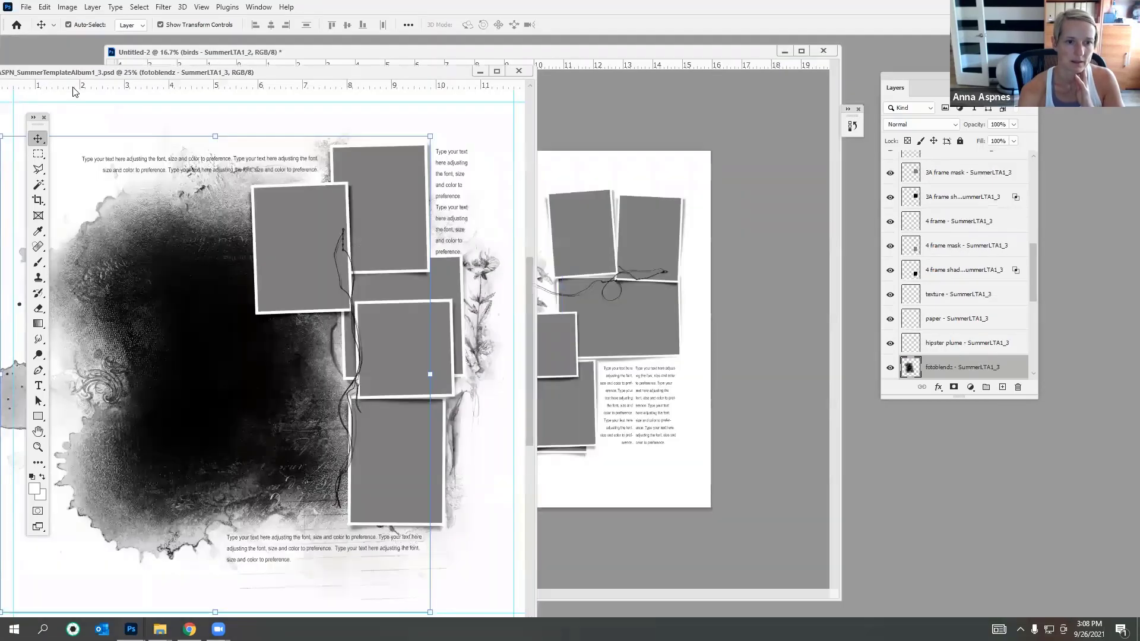
Step: Copy the template's flowers layer to the spread's right edge behind the frames, and delete the texture layer overhanging the bottom edge
{"action": "left_click_drag", "start_coordinate": [484, 273], "coordinate": [686, 254]}
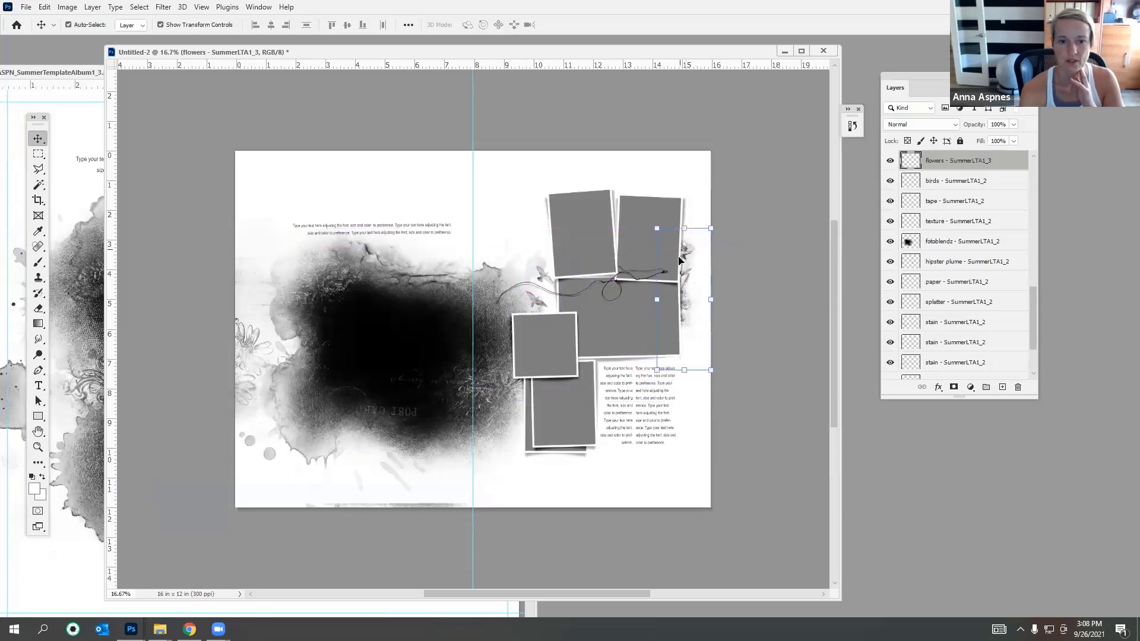
{"action": "left_click", "coordinate": [436, 504]}
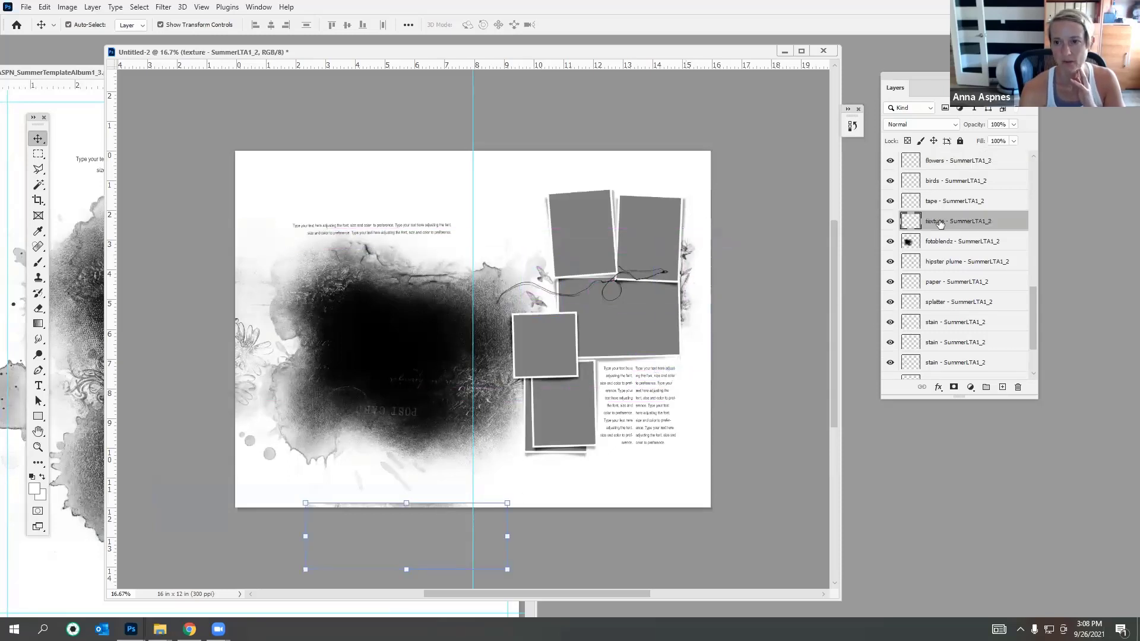
{"action": "left_click_drag", "start_coordinate": [939, 223], "coordinate": [1018, 387]}
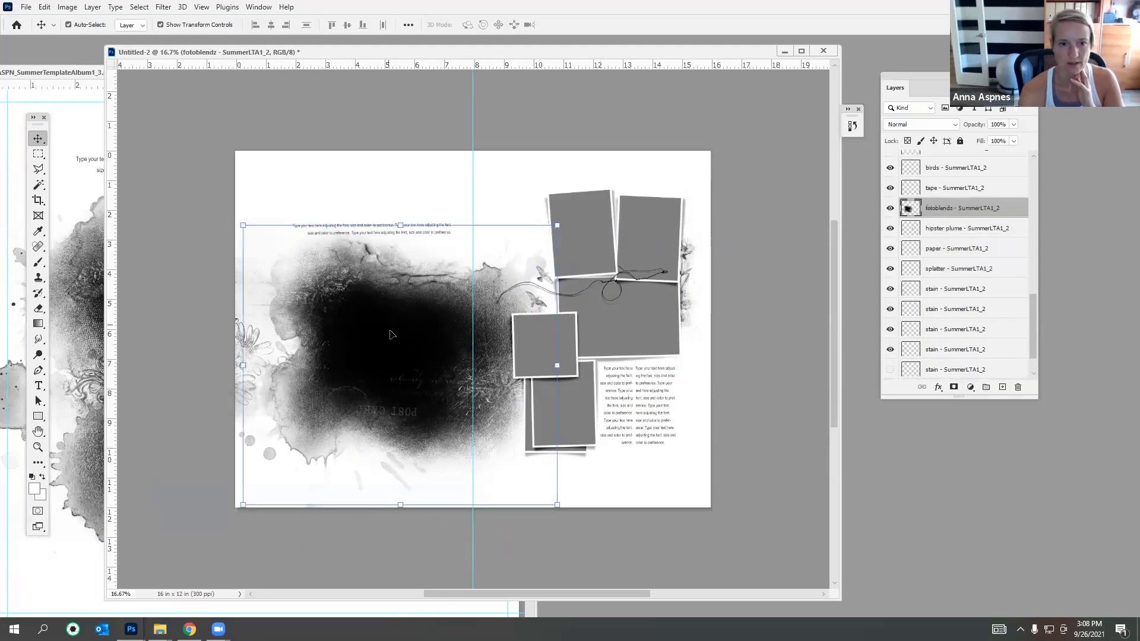
Step: Place margin guides about 0.25 inch inside all four outer edges of the spread
{"action": "left_click_drag", "start_coordinate": [110, 162], "coordinate": [244, 116]}
{"action": "left_click", "coordinate": [923, 254]}
{"action": "left_click_drag", "start_coordinate": [283, 65], "coordinate": [279, 158]}
{"action": "left_click_drag", "start_coordinate": [105, 248], "coordinate": [687, 229]}
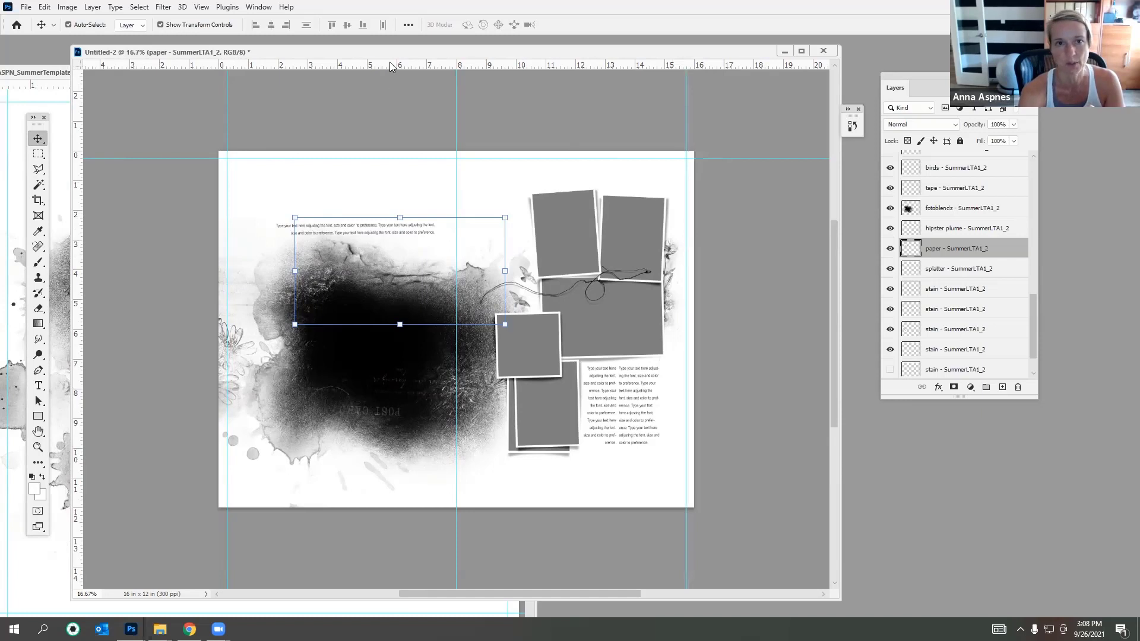
{"action": "left_click_drag", "start_coordinate": [390, 66], "coordinate": [431, 501]}
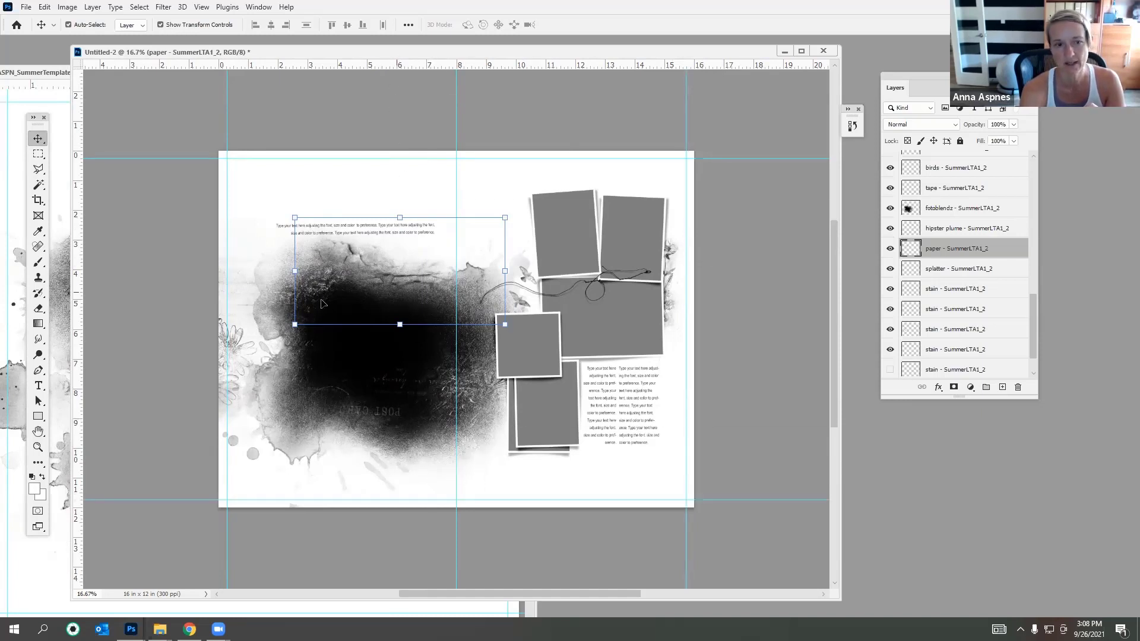
Step: Place vertical gutter guides at about 7.5 and 8.5 inches, either side of the centre fold
{"action": "left_click_drag", "start_coordinate": [81, 342], "coordinate": [442, 300]}
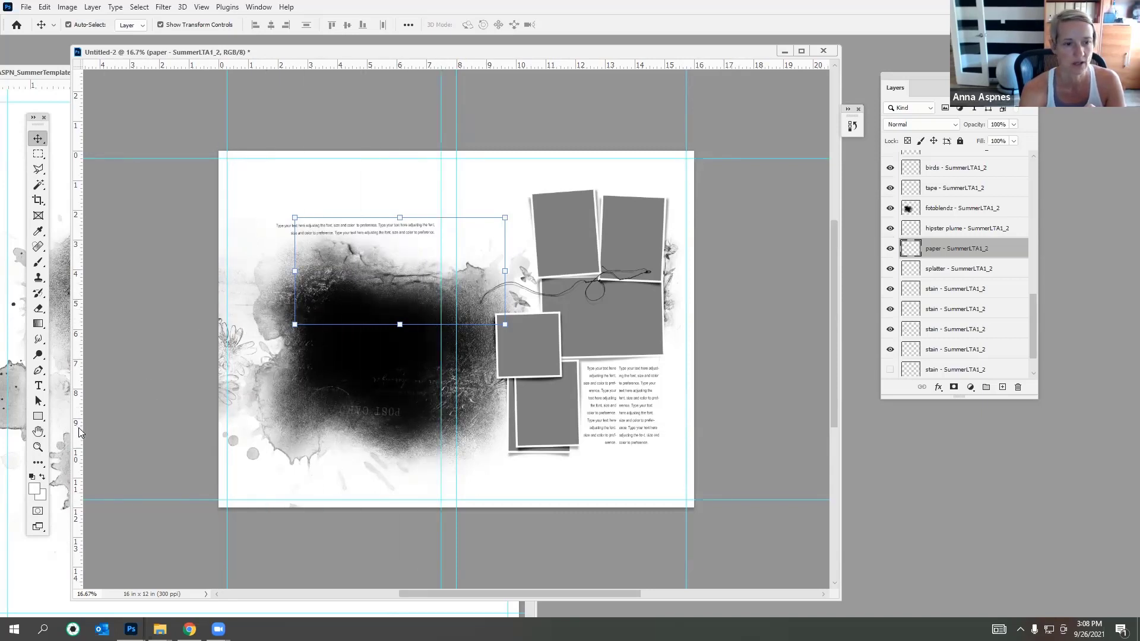
{"action": "left_click_drag", "start_coordinate": [80, 432], "coordinate": [474, 352]}
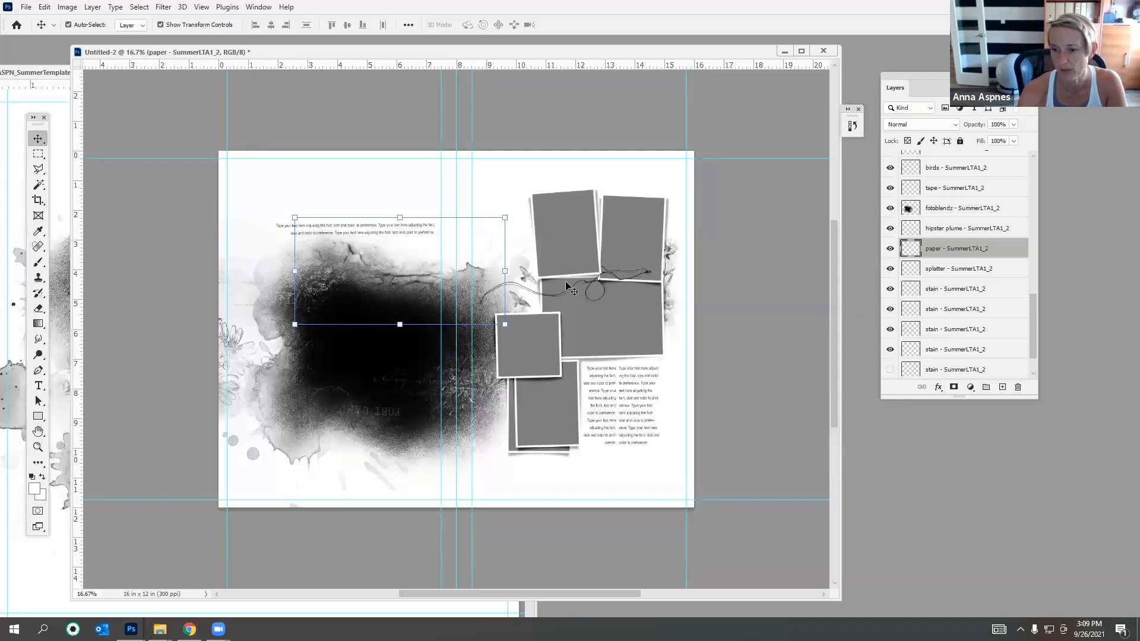
{"action": "left_click_drag", "start_coordinate": [539, 52], "coordinate": [498, 43]}
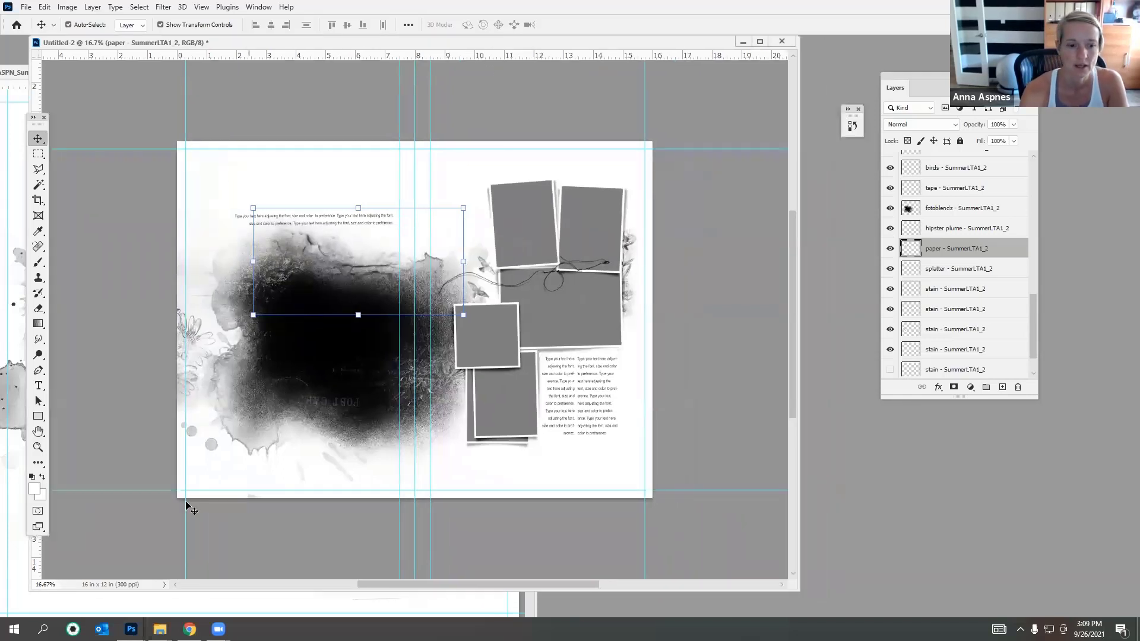
Step: Switch to File Explorer and preview the Be-Greater-Than-Great sample layout in the Summer Template Album folder
{"action": "mouse_move", "coordinate": [157, 629]}
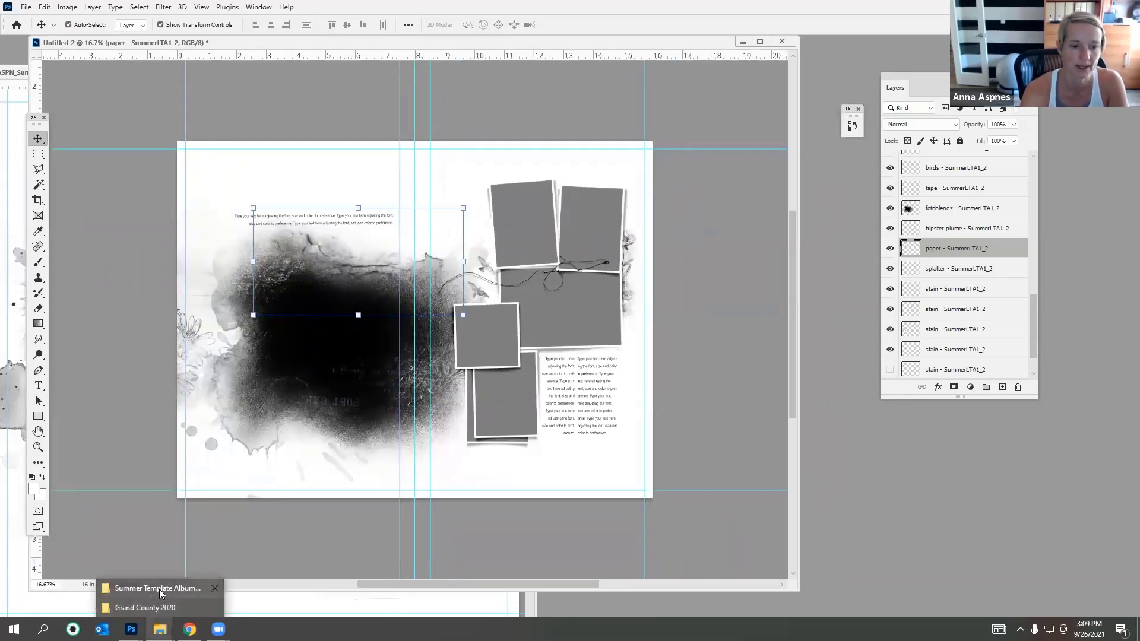
{"action": "left_click", "coordinate": [159, 589]}
{"action": "left_click", "coordinate": [332, 94]}
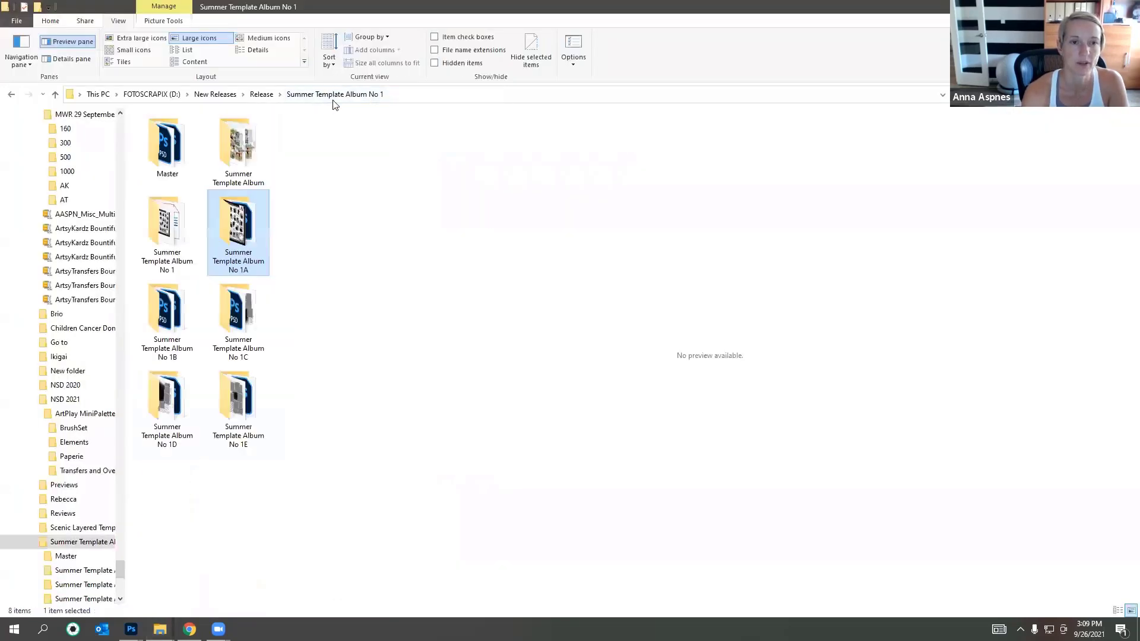
{"action": "double_click", "coordinate": [233, 145]}
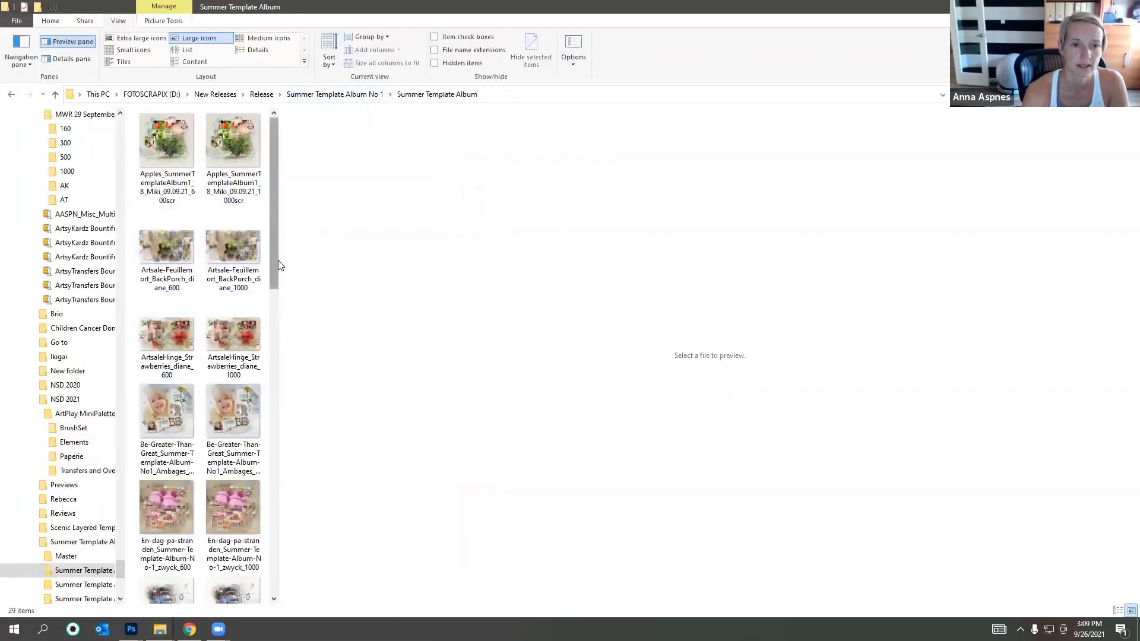
{"action": "left_click", "coordinate": [242, 407]}
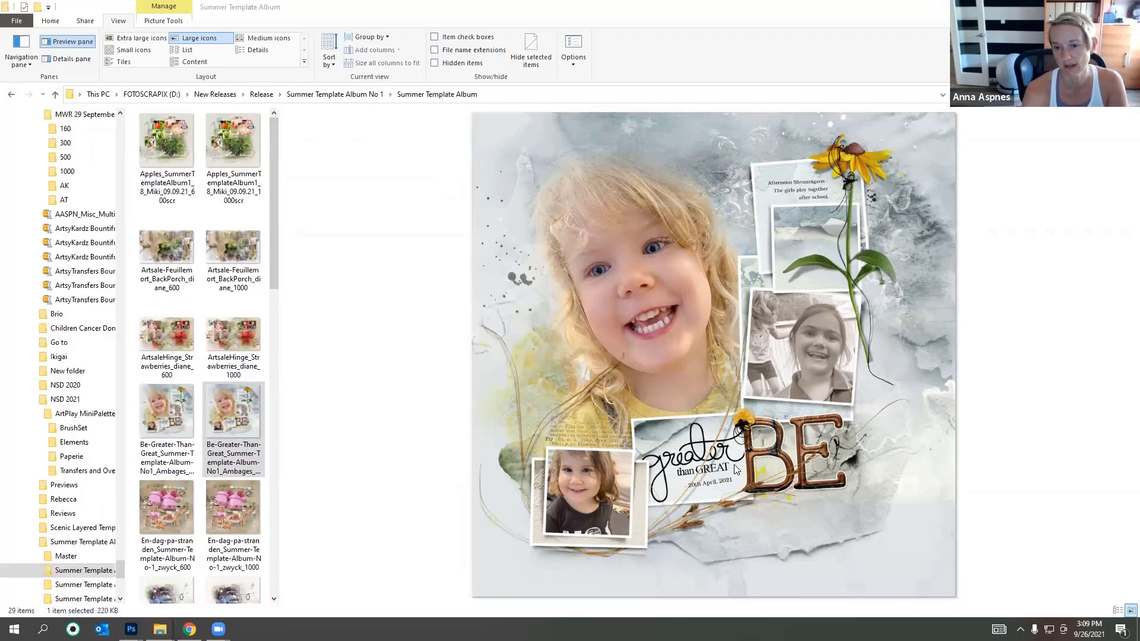
Step: Preview the En-dag-pa-stranden, Fly, Genius-Stuff-is-This-Way, Hydrangea and LaSalle sample layouts in the Summer Template Album folder
{"action": "scroll", "coordinate": [262, 286], "scroll_direction": "down", "scroll_amount": 3}
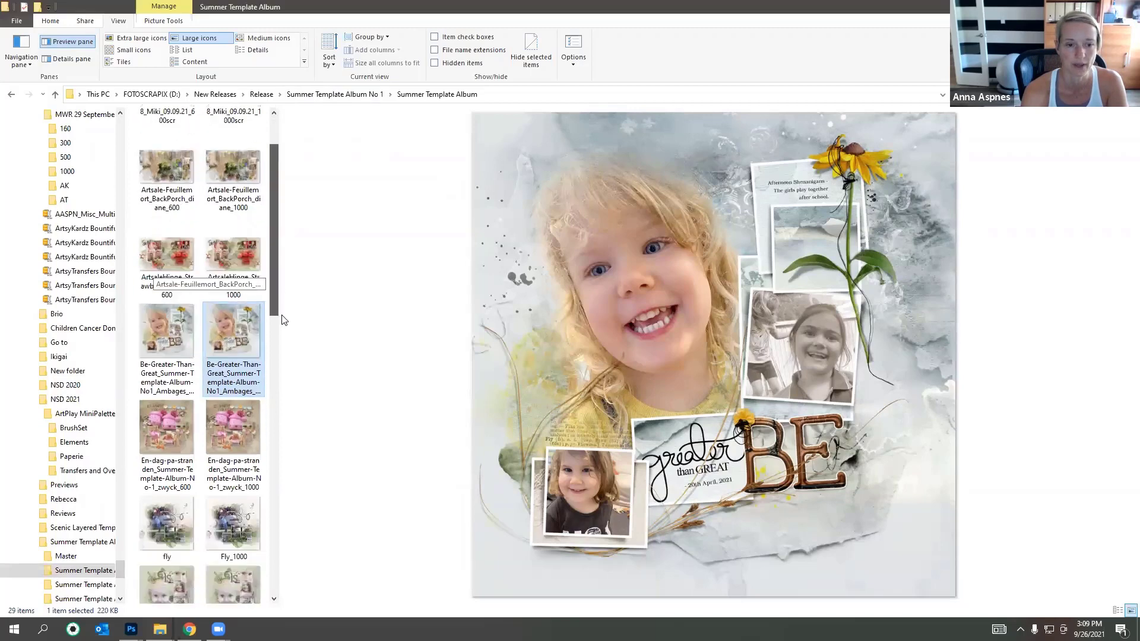
{"action": "left_click", "coordinate": [190, 334]}
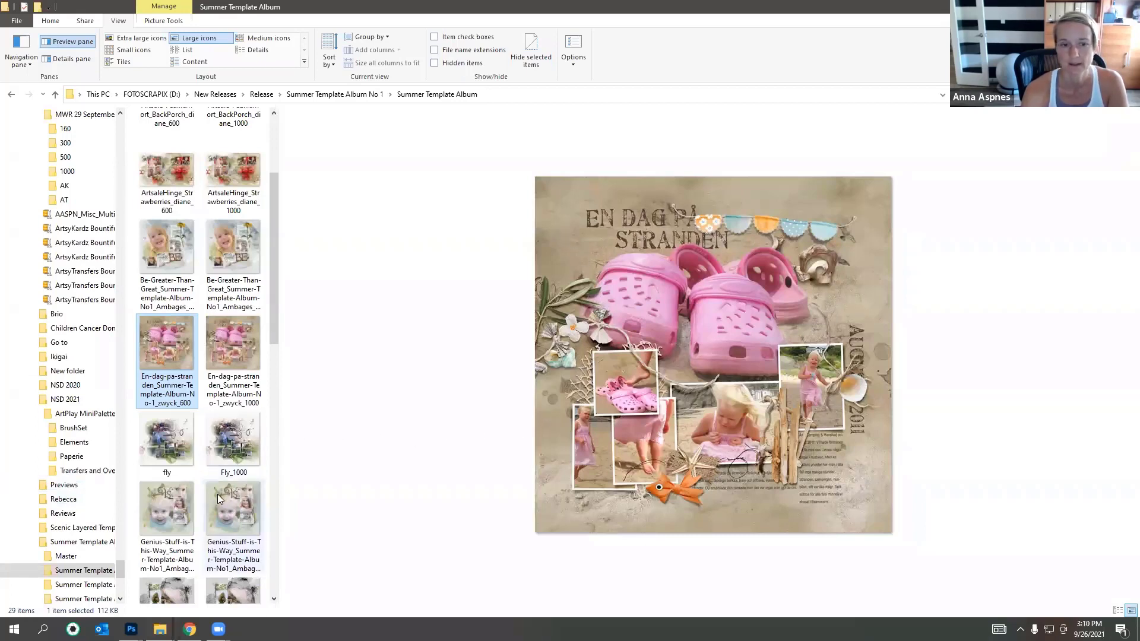
{"action": "left_click", "coordinate": [169, 446]}
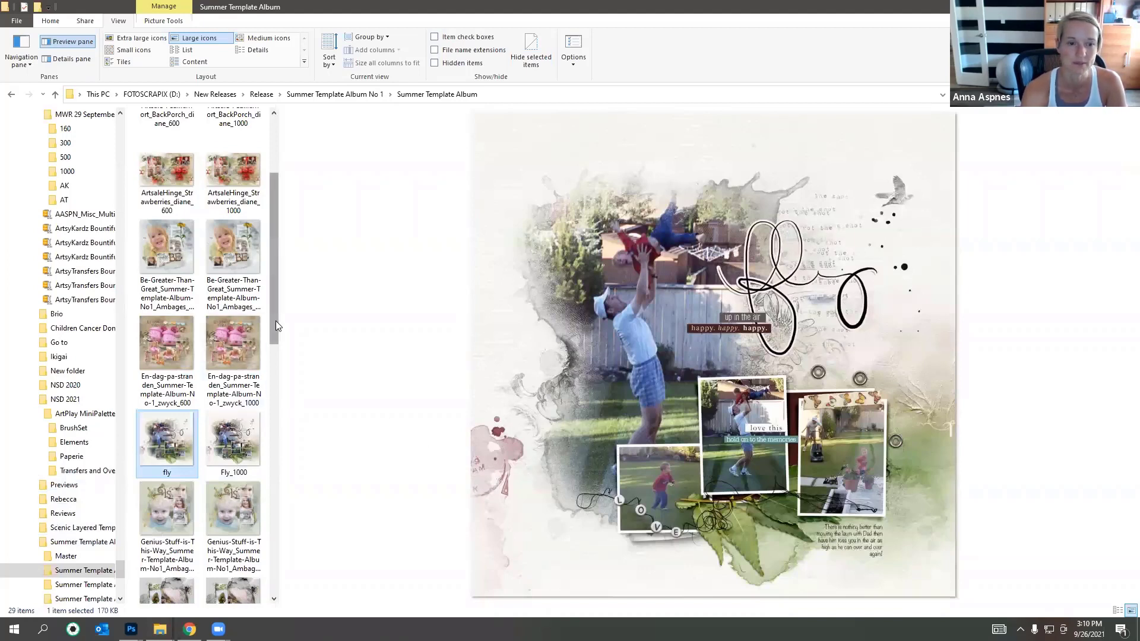
{"action": "scroll", "coordinate": [249, 324], "scroll_direction": "down", "scroll_amount": 3}
{"action": "left_click", "coordinate": [172, 357]}
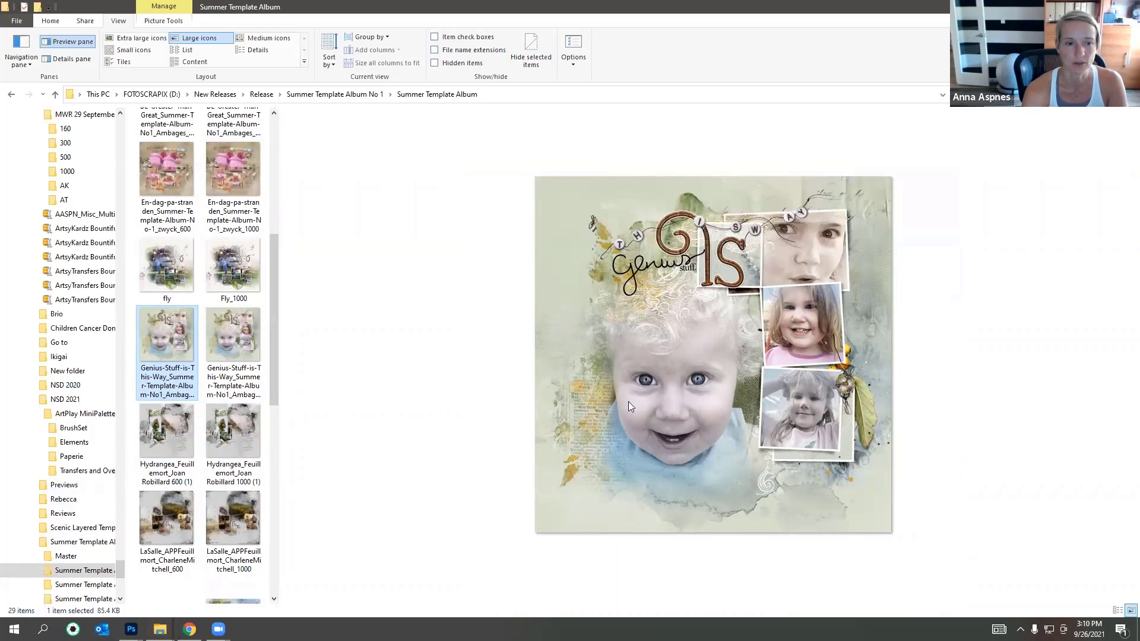
{"action": "left_click", "coordinate": [234, 380]}
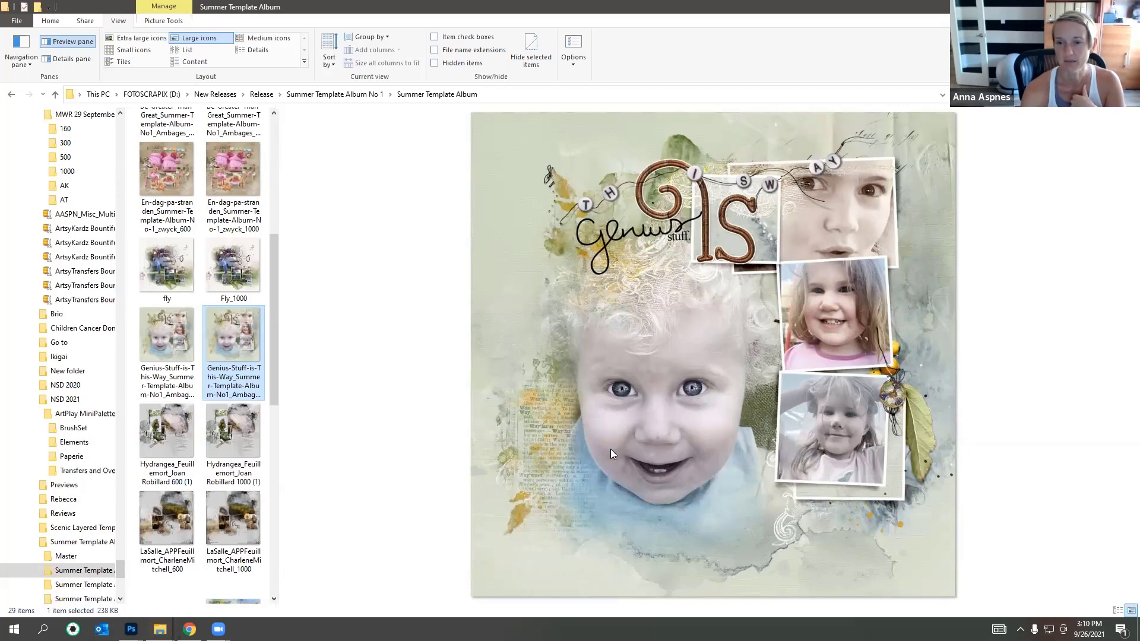
{"action": "left_click", "coordinate": [179, 438]}
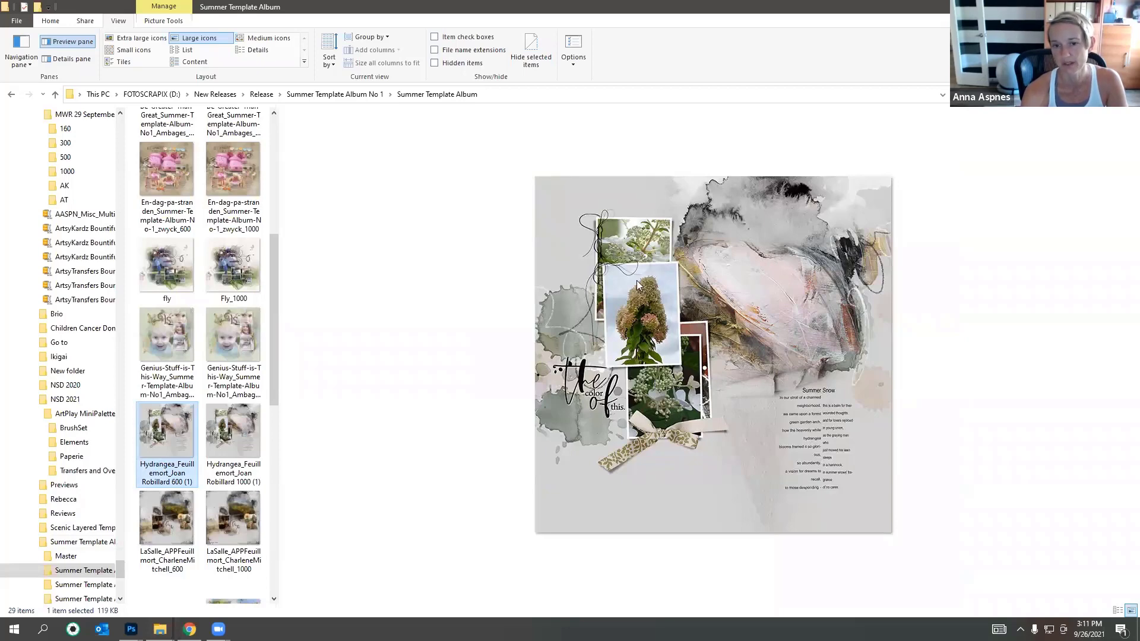
{"action": "left_click", "coordinate": [164, 528]}
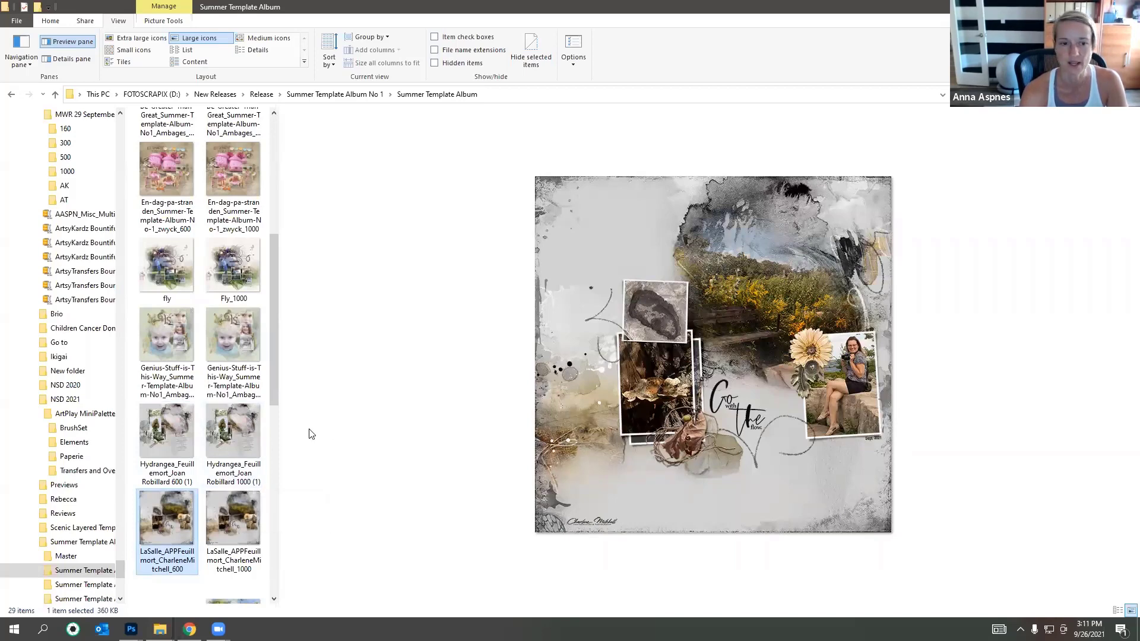
Step: Preview the Riant-DPS, OzBooks, OzPlay, Long Winding Road, Here-and-Now and Wellspring sample layouts further down the folder
{"action": "left_click_drag", "start_coordinate": [277, 388], "coordinate": [290, 538]}
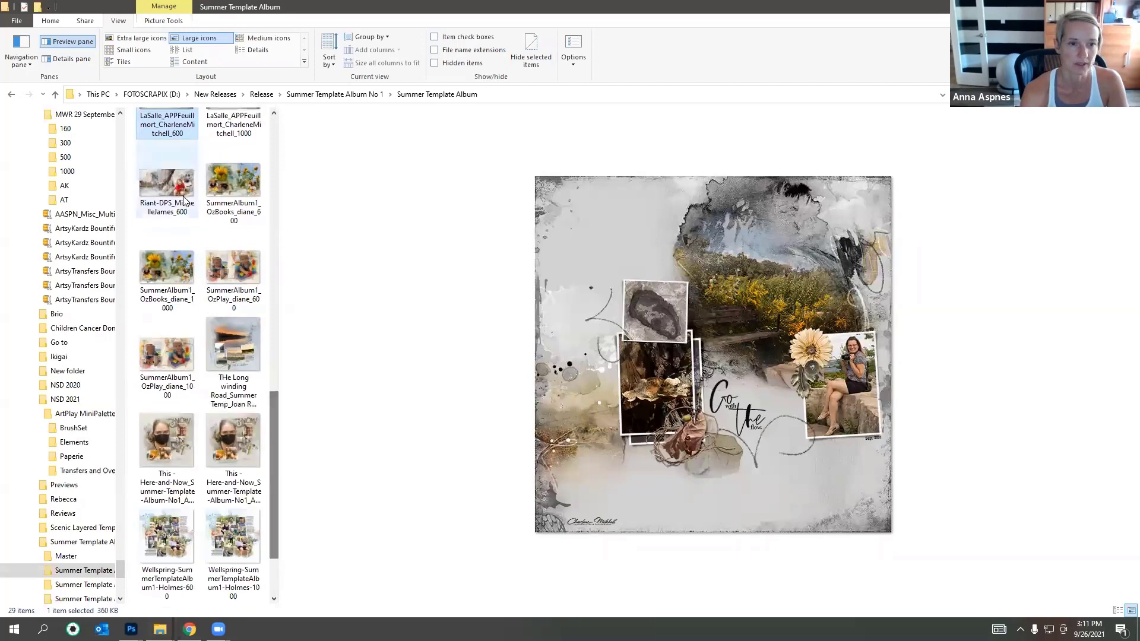
{"action": "left_click", "coordinate": [180, 189]}
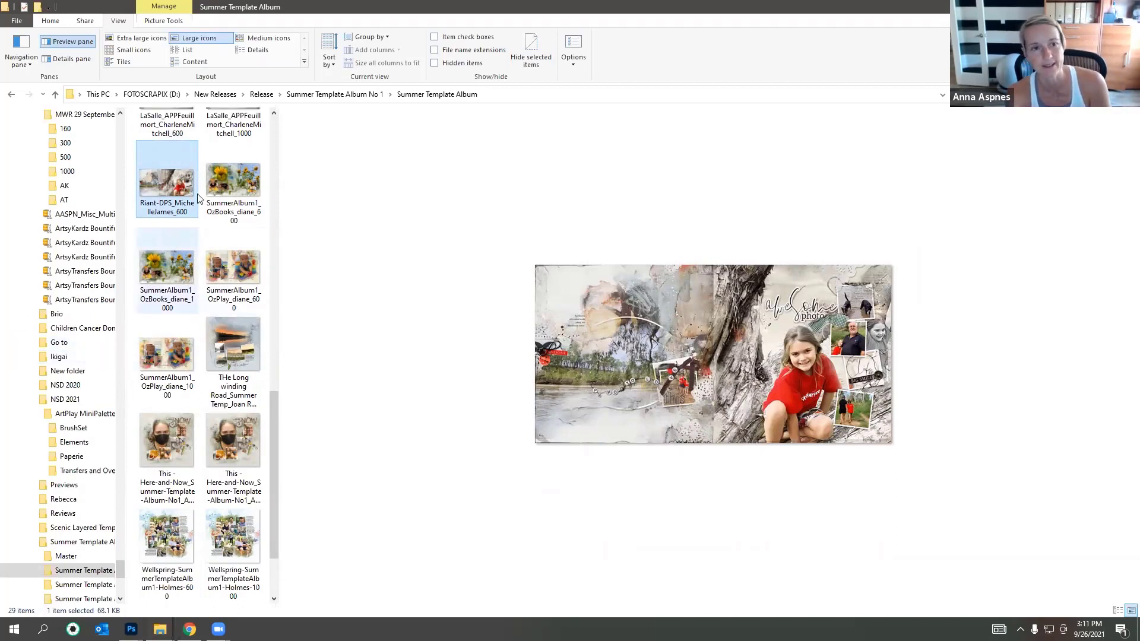
{"action": "left_click", "coordinate": [233, 185]}
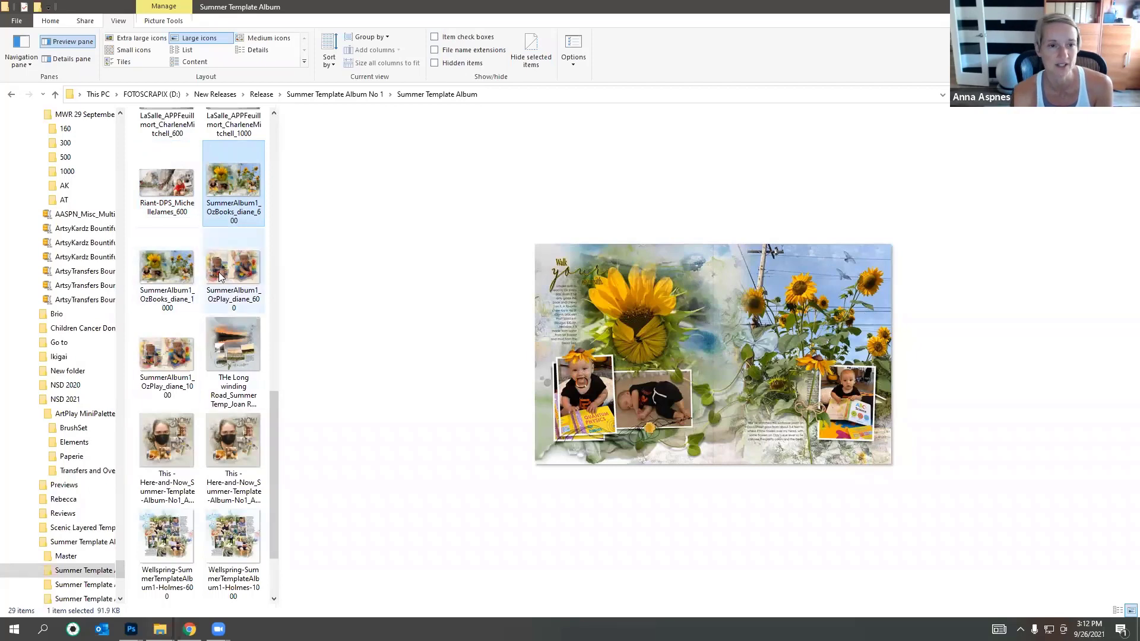
{"action": "left_click", "coordinate": [180, 272]}
{"action": "left_click", "coordinate": [230, 271]}
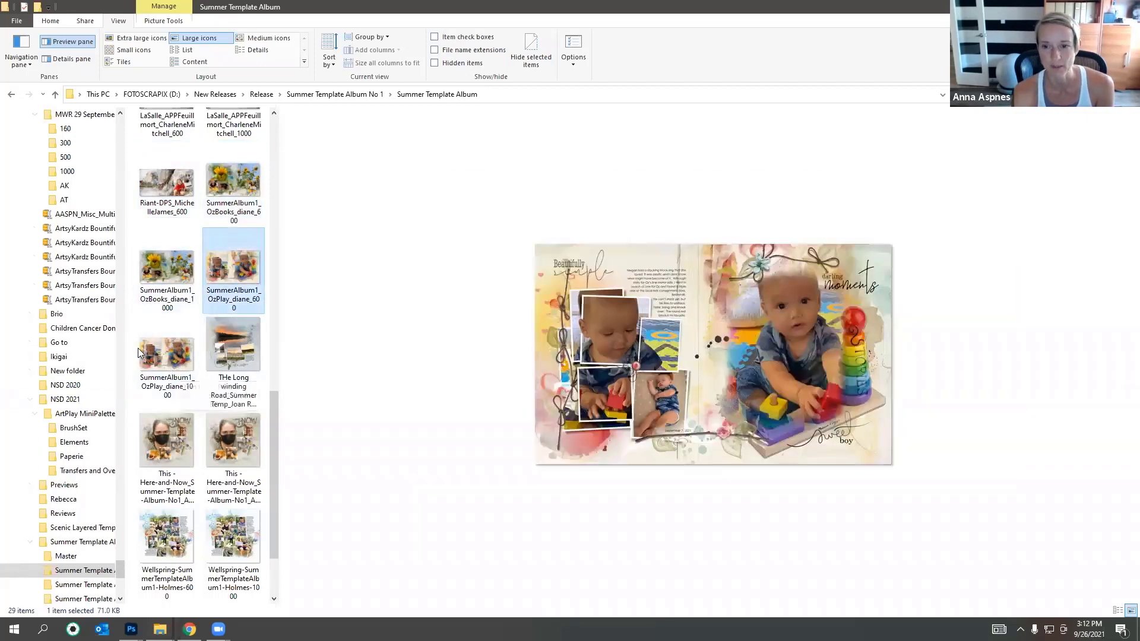
{"action": "left_click", "coordinate": [166, 364]}
{"action": "left_click", "coordinate": [215, 360]}
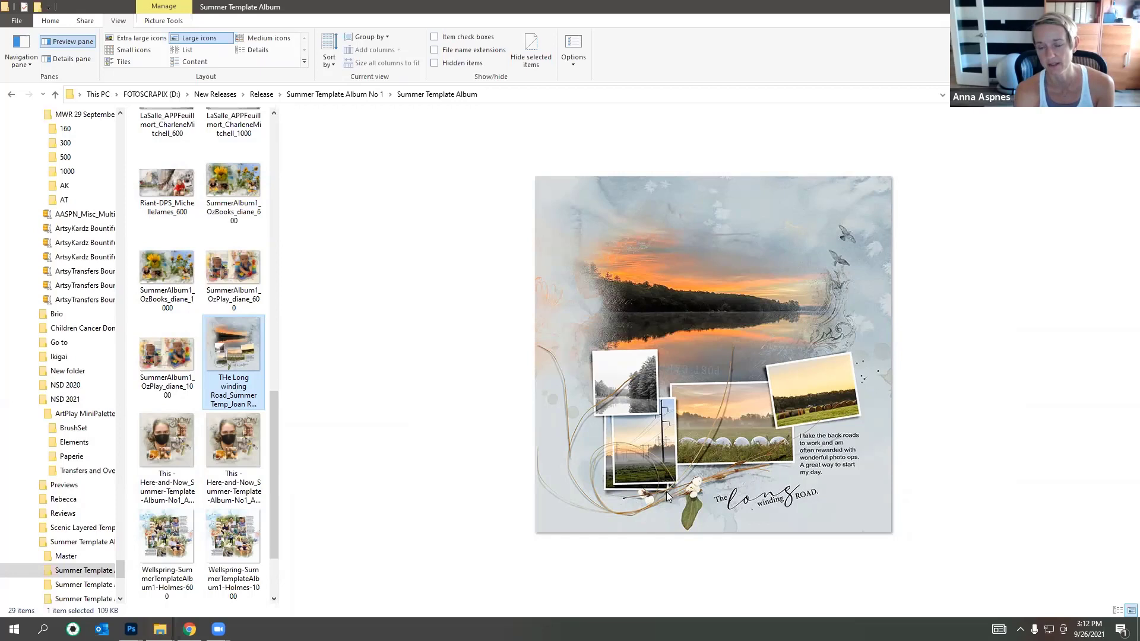
{"action": "left_click", "coordinate": [155, 447]}
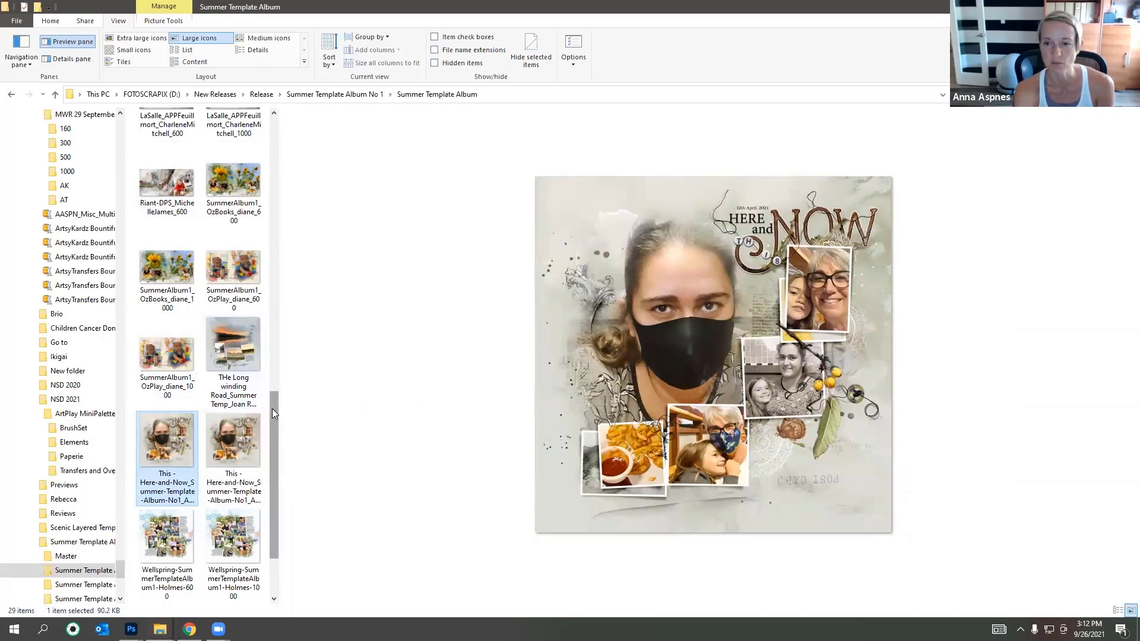
{"action": "scroll", "coordinate": [275, 411], "scroll_direction": "down", "scroll_amount": 2}
{"action": "left_click", "coordinate": [172, 455]}
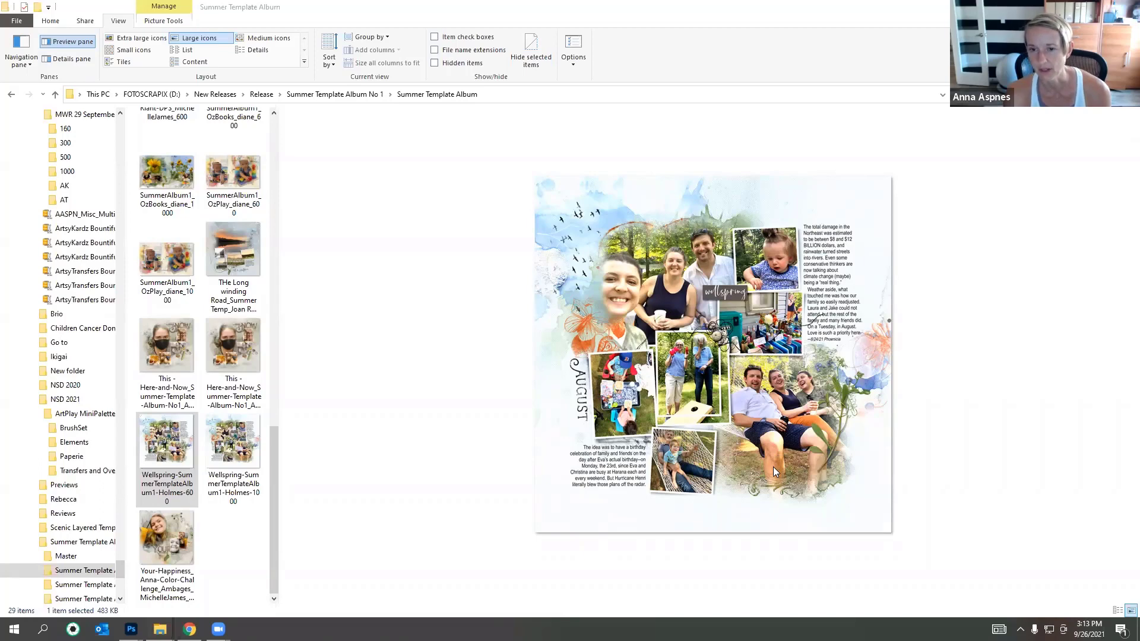
Step: Switch to the Grand County 2020 folder window and navigate from drive D through aA Designs to Master Copy, Elements, Frames, Misc, LacedFrames No 1
{"action": "mouse_move", "coordinate": [160, 629]}
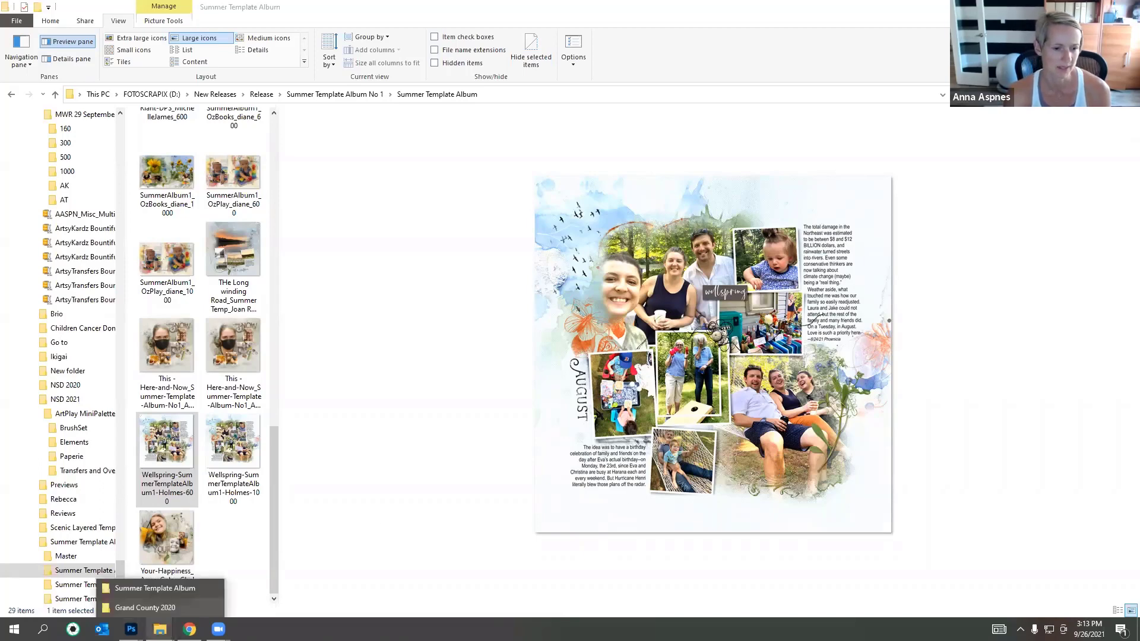
{"action": "left_click", "coordinate": [160, 600]}
{"action": "left_click", "coordinate": [152, 606]}
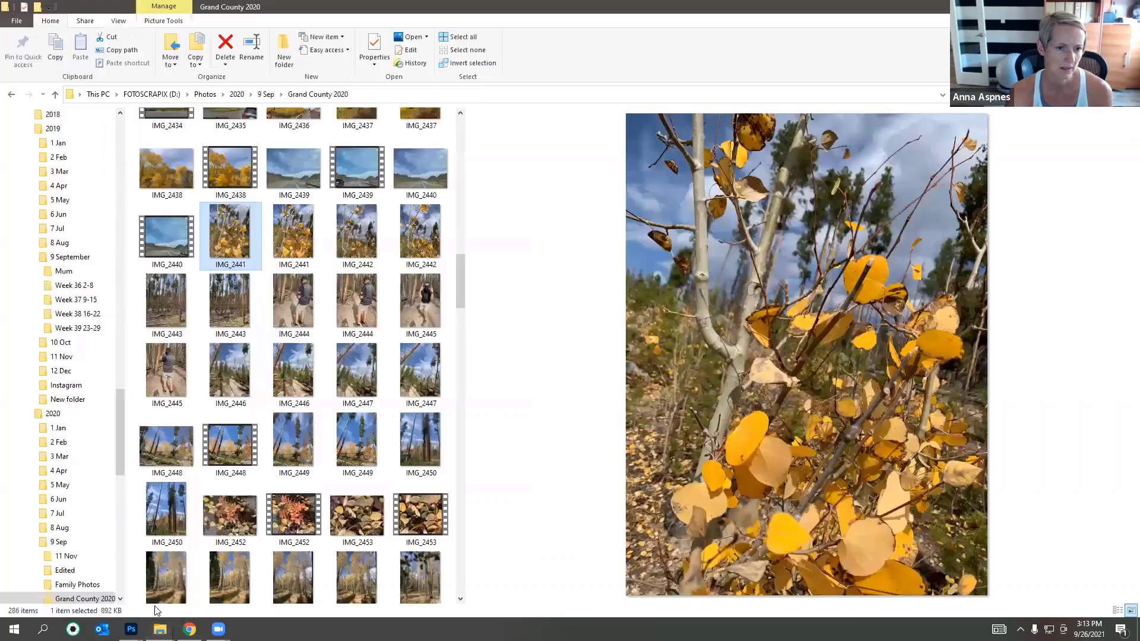
{"action": "left_click", "coordinate": [144, 95]}
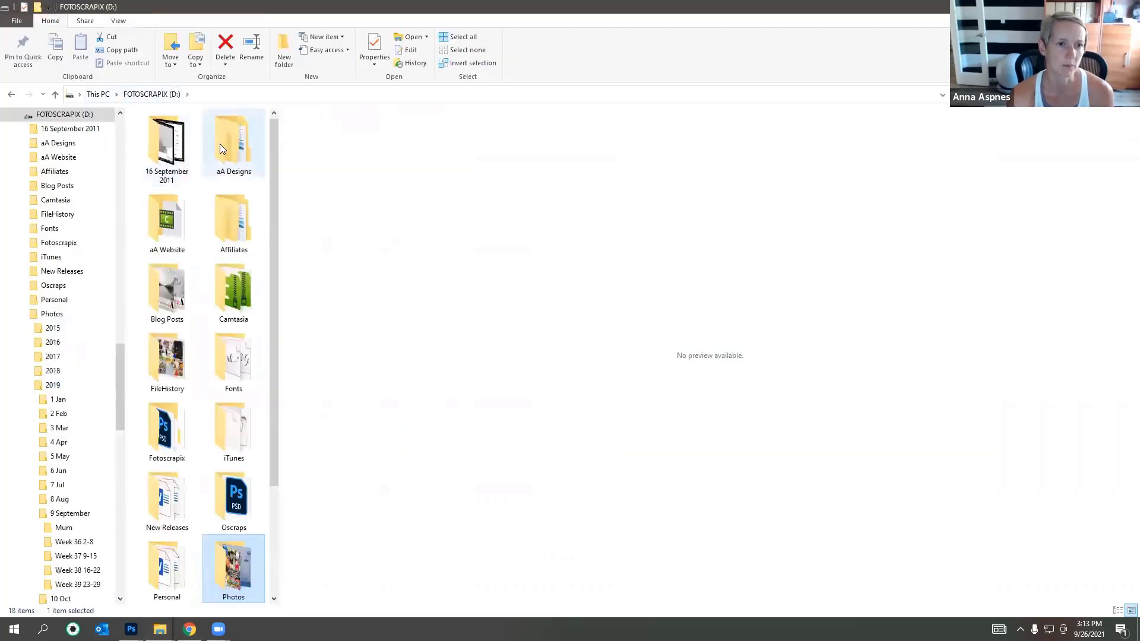
{"action": "double_click", "coordinate": [230, 151]}
{"action": "double_click", "coordinate": [190, 134]}
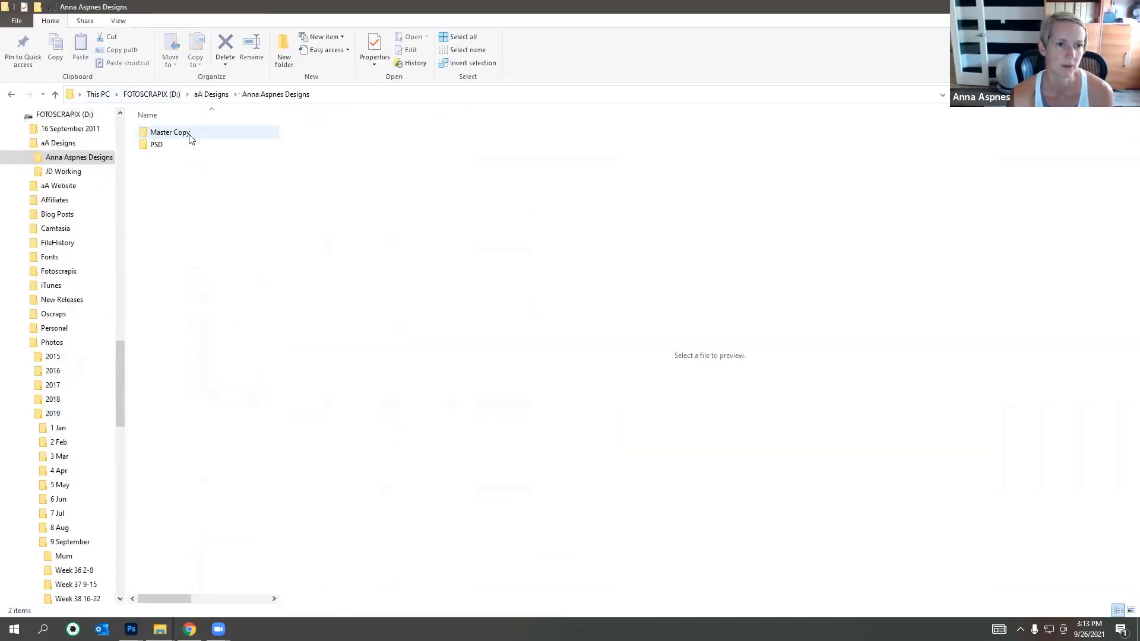
{"action": "double_click", "coordinate": [183, 133]}
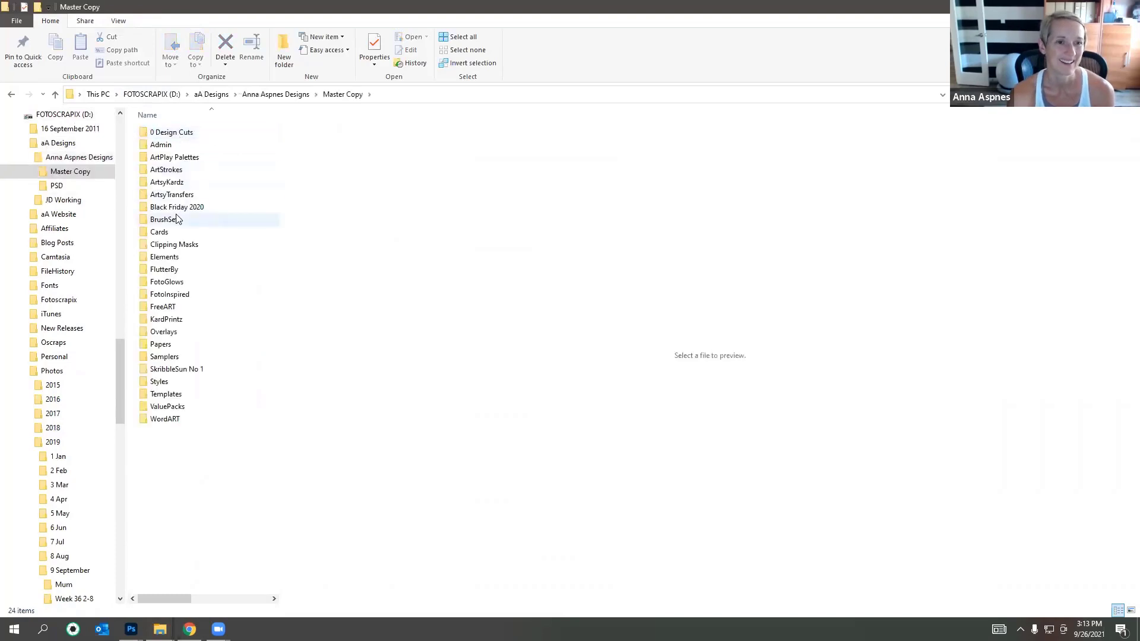
{"action": "double_click", "coordinate": [165, 257]}
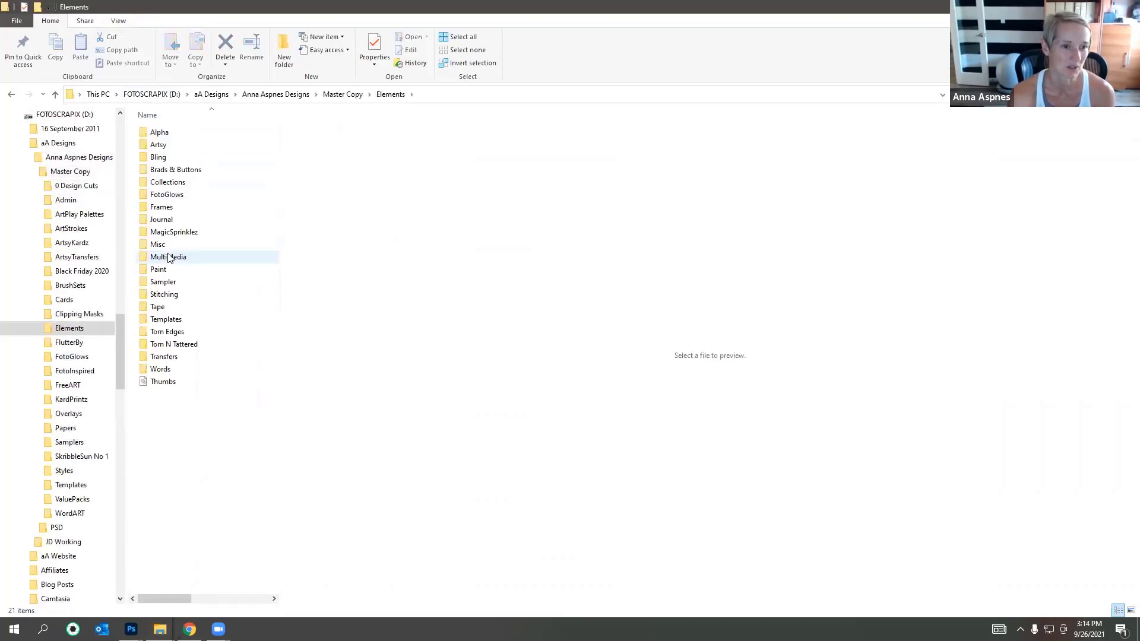
{"action": "double_click", "coordinate": [169, 208]}
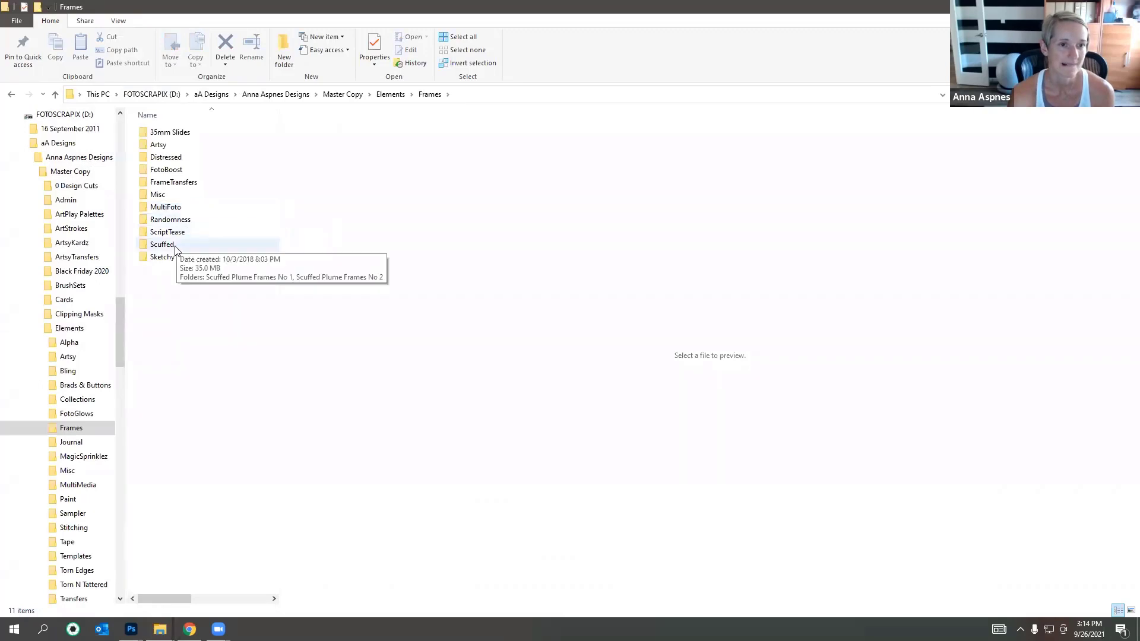
{"action": "double_click", "coordinate": [162, 195]}
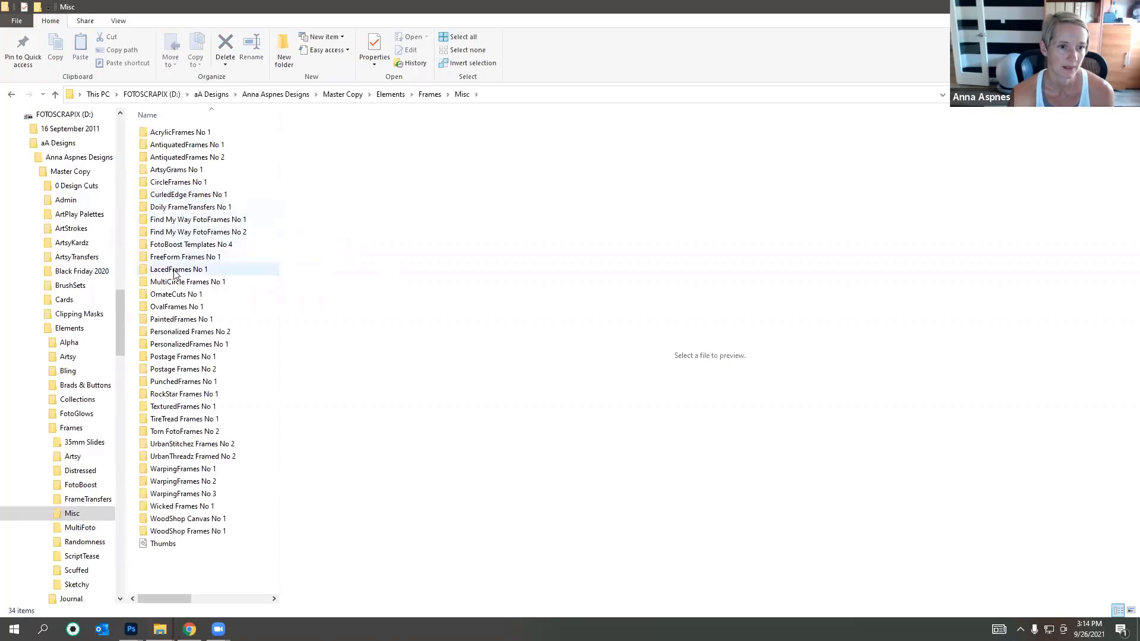
{"action": "double_click", "coordinate": [176, 272]}
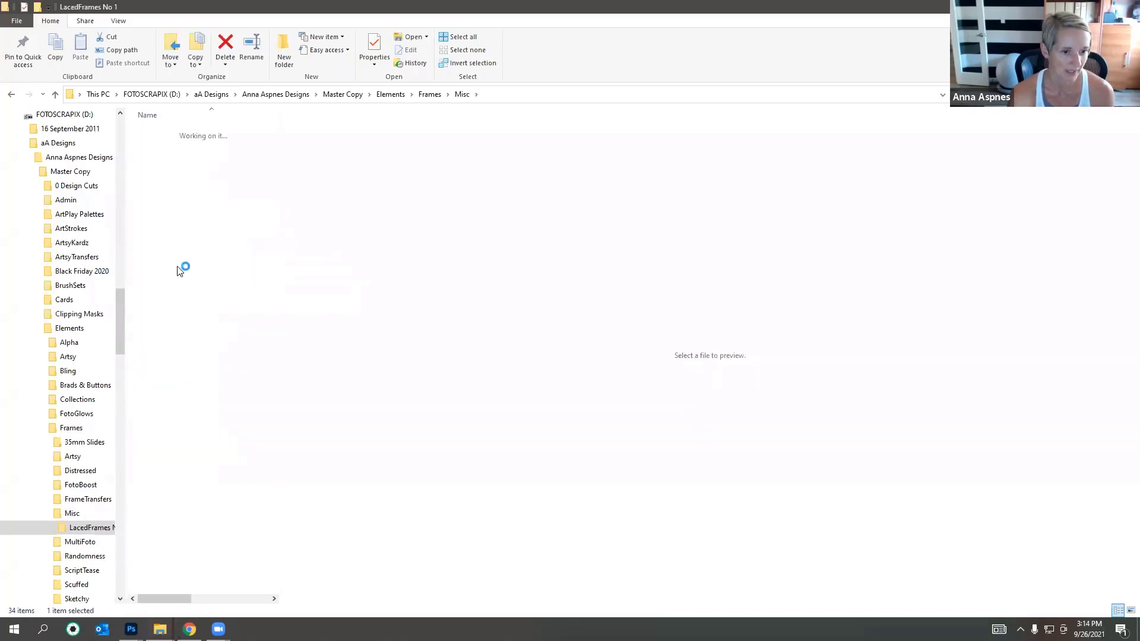
Step: Preview the frame images in the LacedFrames No 1 folder, including AASPN_LacedFrames1_1 and AASPN_LacedFrames1_5
{"action": "left_click", "coordinate": [242, 305]}
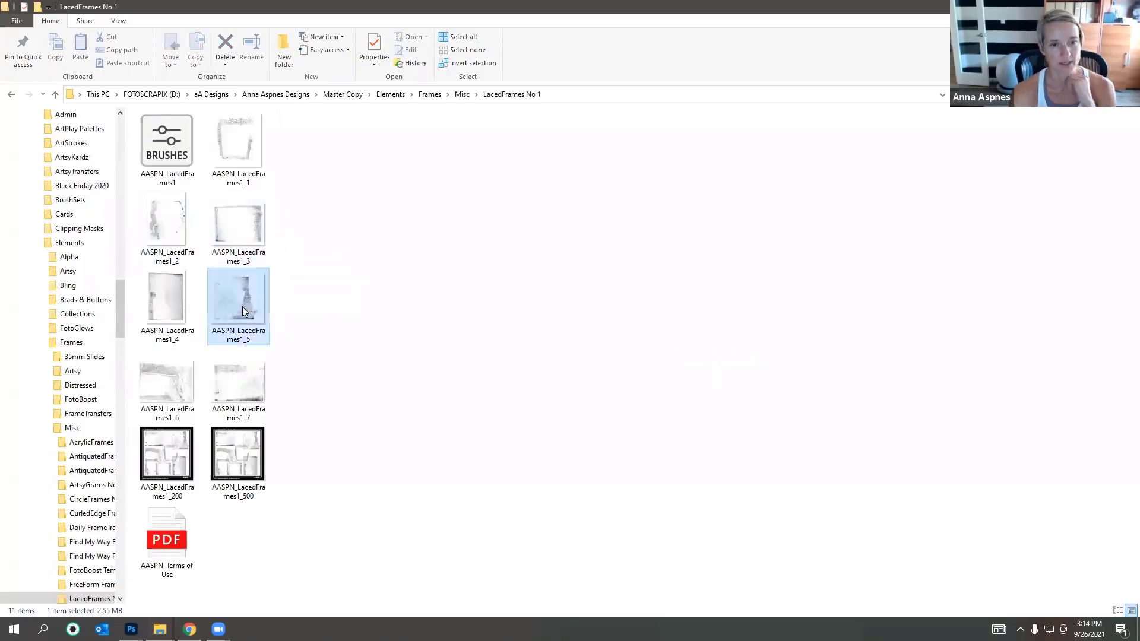
{"action": "left_click", "coordinate": [236, 155]}
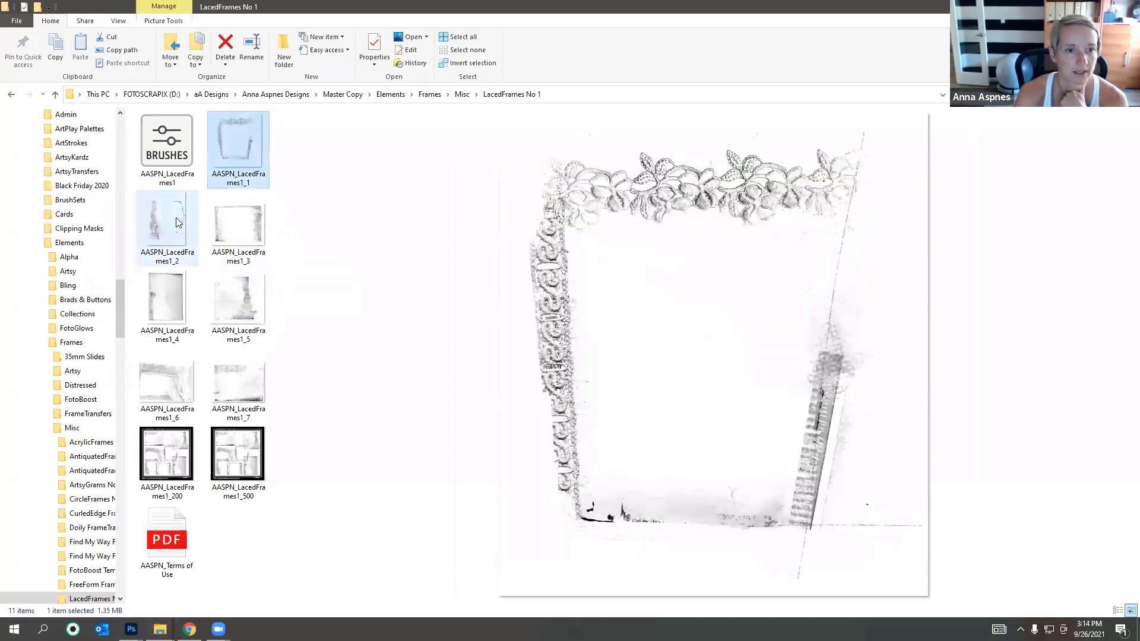
{"action": "left_click", "coordinate": [169, 225]}
{"action": "left_click", "coordinate": [182, 383]}
{"action": "left_click_drag", "start_coordinate": [180, 387], "coordinate": [162, 443]}
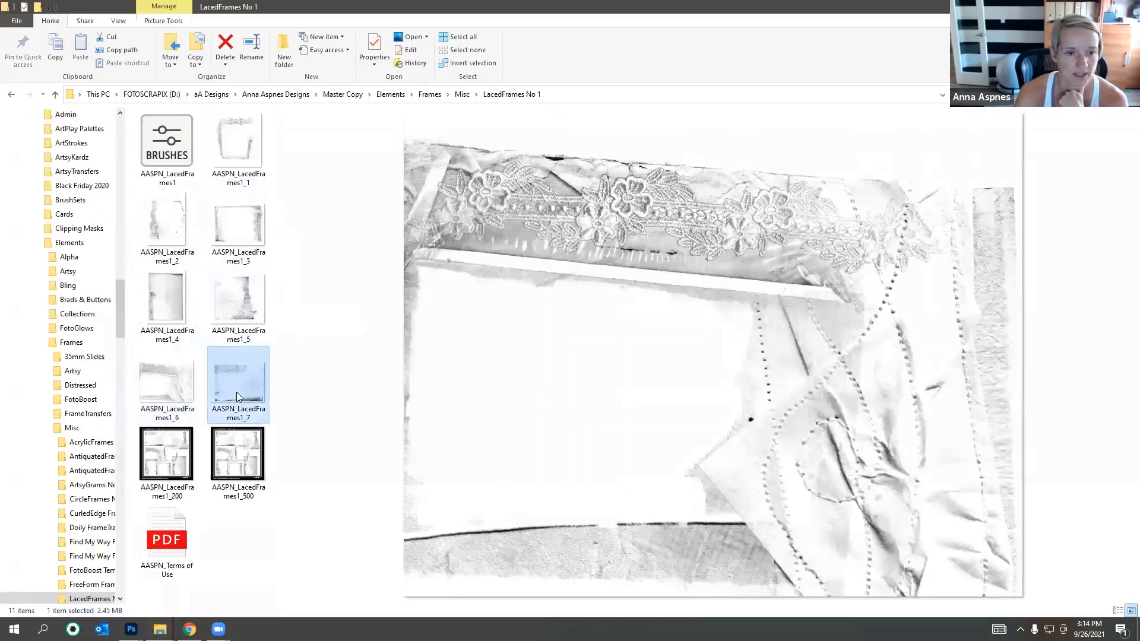
{"action": "left_click", "coordinate": [243, 310]}
{"action": "mouse_move", "coordinate": [131, 629]}
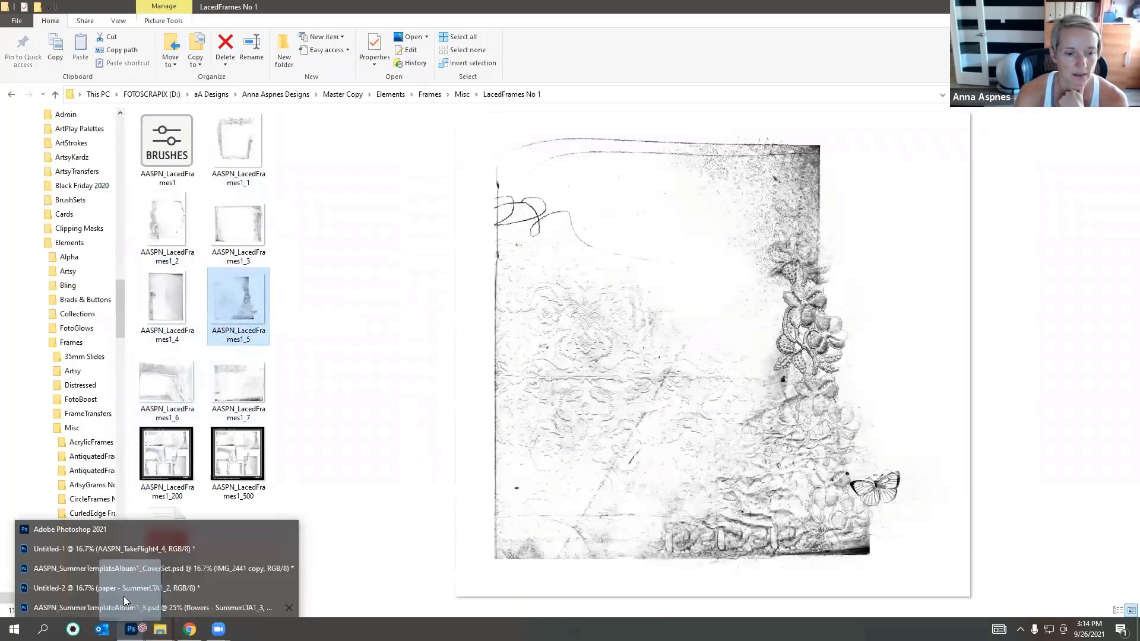
{"action": "left_click_drag", "start_coordinate": [102, 531], "coordinate": [283, 419]}
{"action": "left_click_drag", "start_coordinate": [282, 420], "coordinate": [257, 596]}
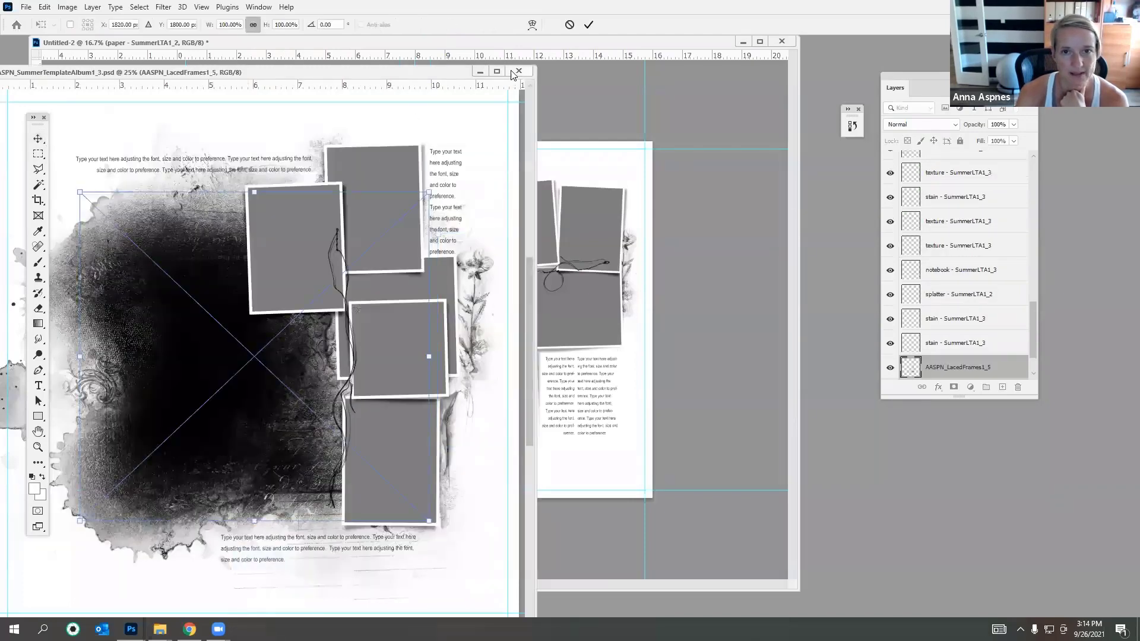
Step: In Photoshop, minimize the Untitled-2 and AASPN_SummerTemplateAlbum1_3.psd documents and bring the Untitled-1 spread to the front
{"action": "left_click_drag", "start_coordinate": [466, 73], "coordinate": [877, 130]}
{"action": "left_click_drag", "start_coordinate": [550, 45], "coordinate": [564, 154]}
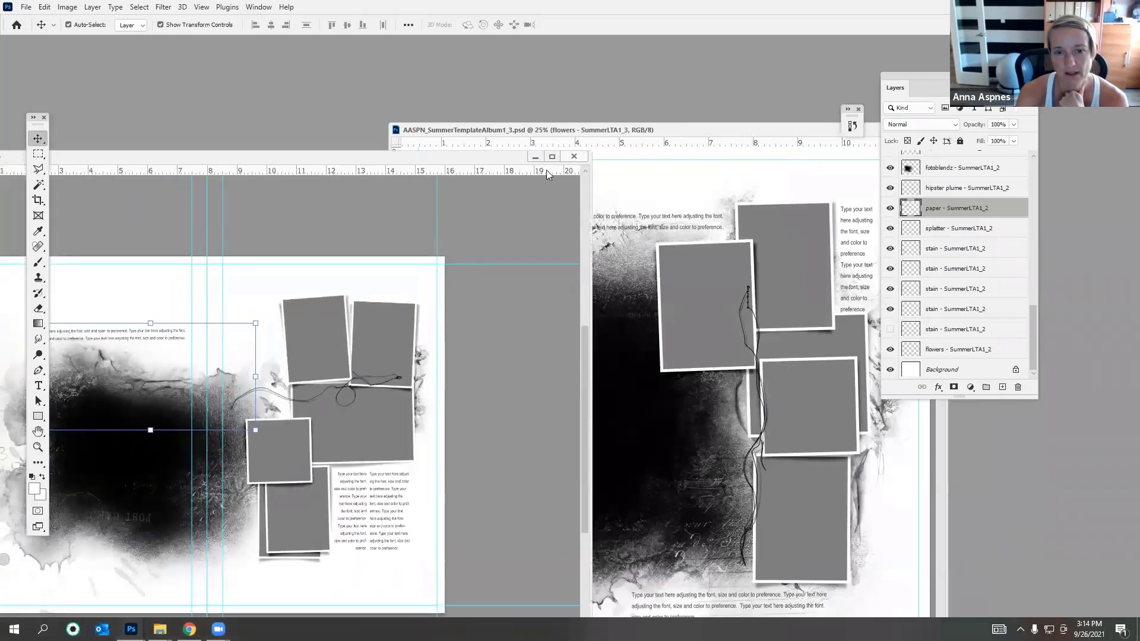
{"action": "mouse_move", "coordinate": [132, 629]}
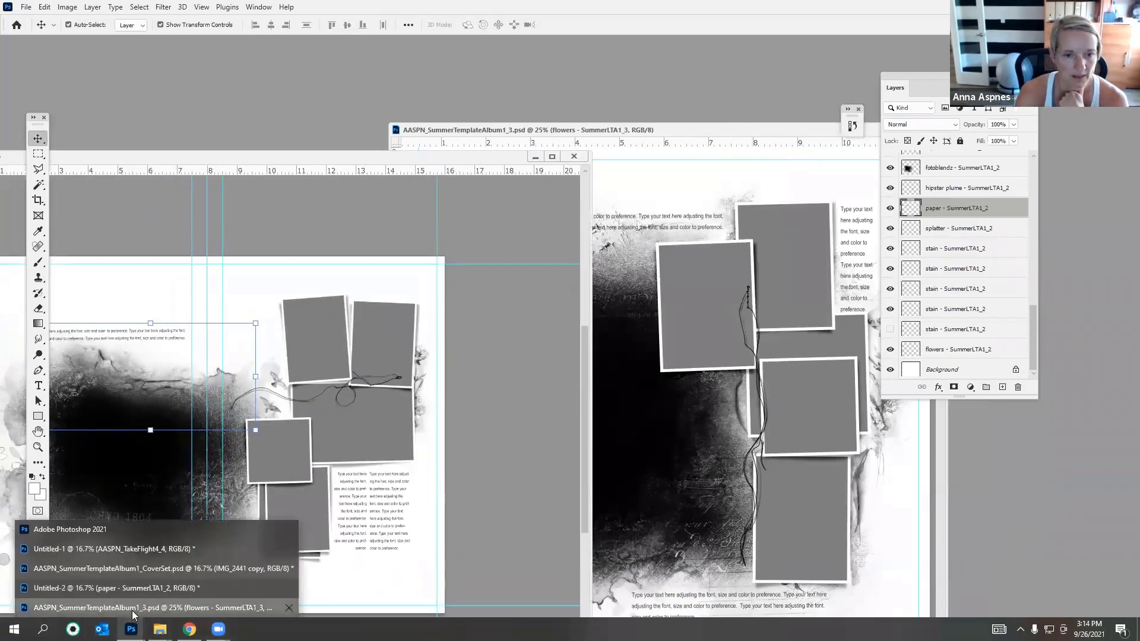
{"action": "left_click", "coordinate": [136, 609]}
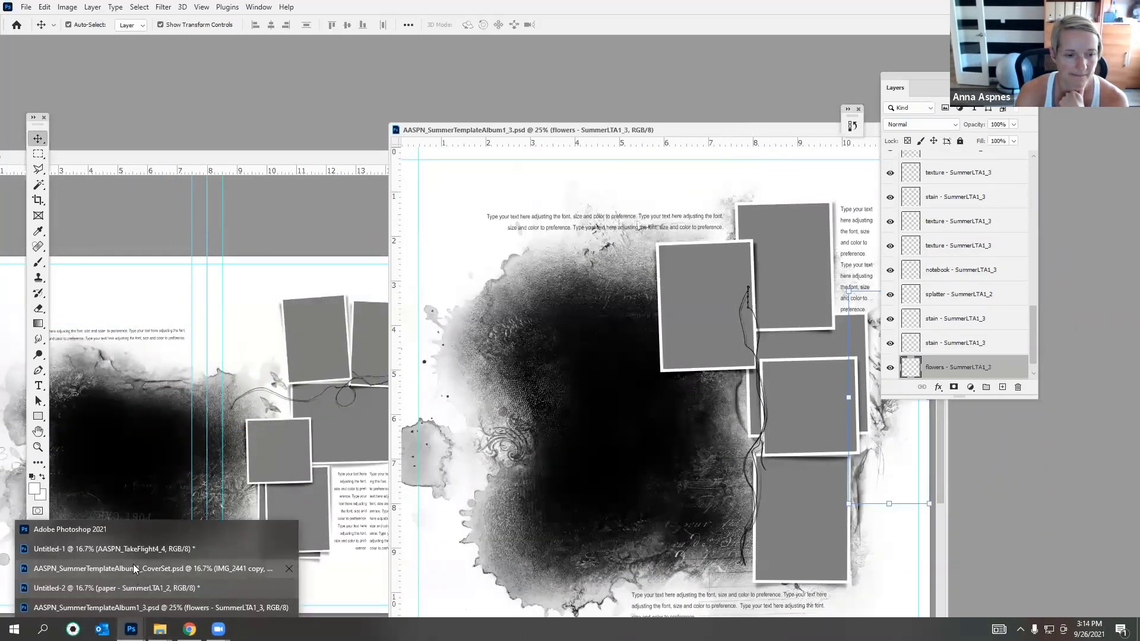
{"action": "left_click", "coordinate": [132, 588]}
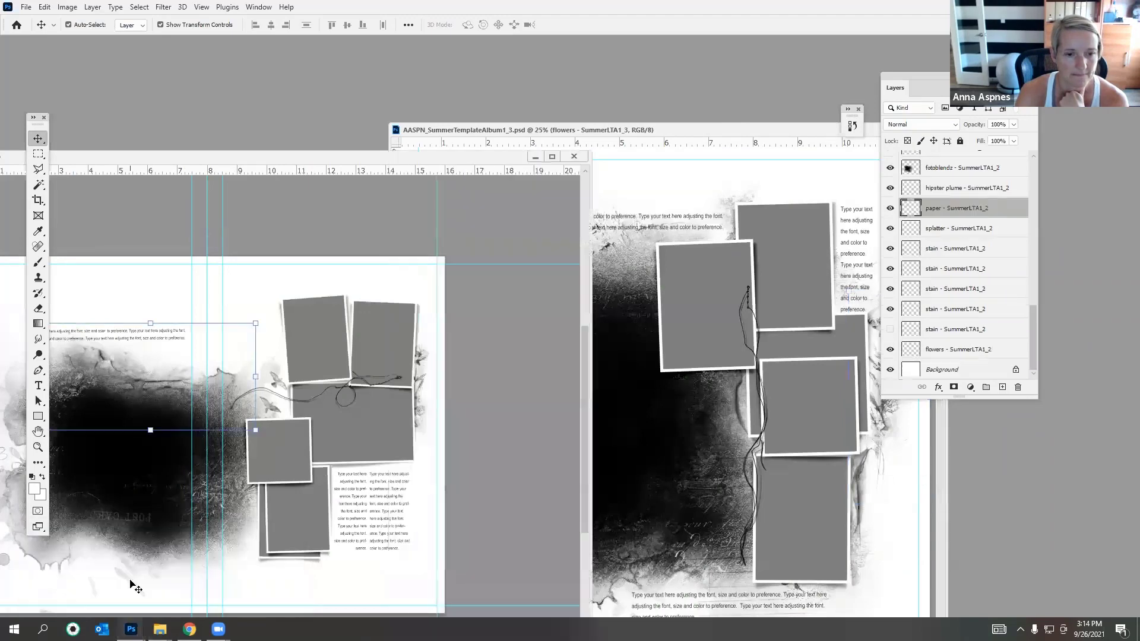
{"action": "left_click", "coordinate": [536, 156]}
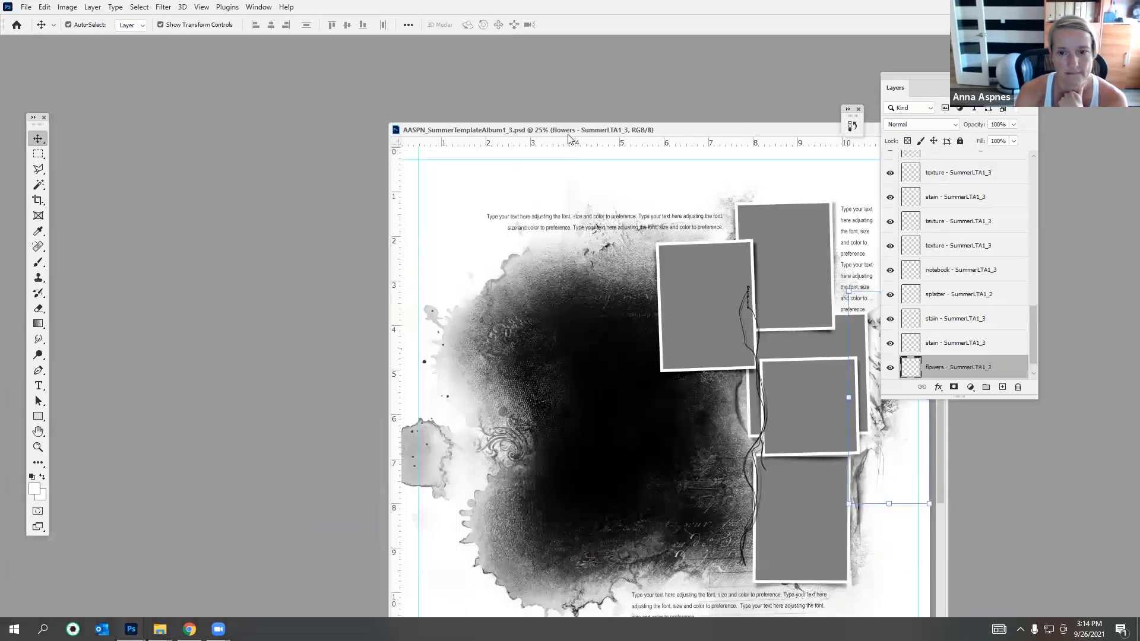
{"action": "left_click_drag", "start_coordinate": [724, 126], "coordinate": [317, 145]}
{"action": "left_click", "coordinate": [485, 153]}
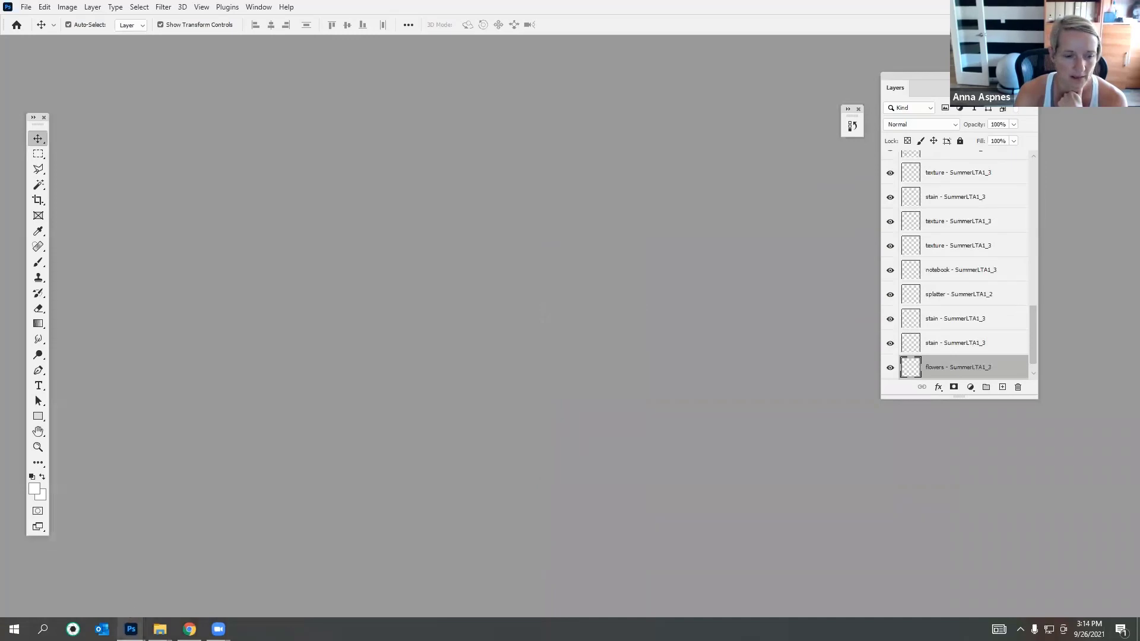
{"action": "mouse_move", "coordinate": [131, 630]}
{"action": "left_click", "coordinate": [120, 550]}
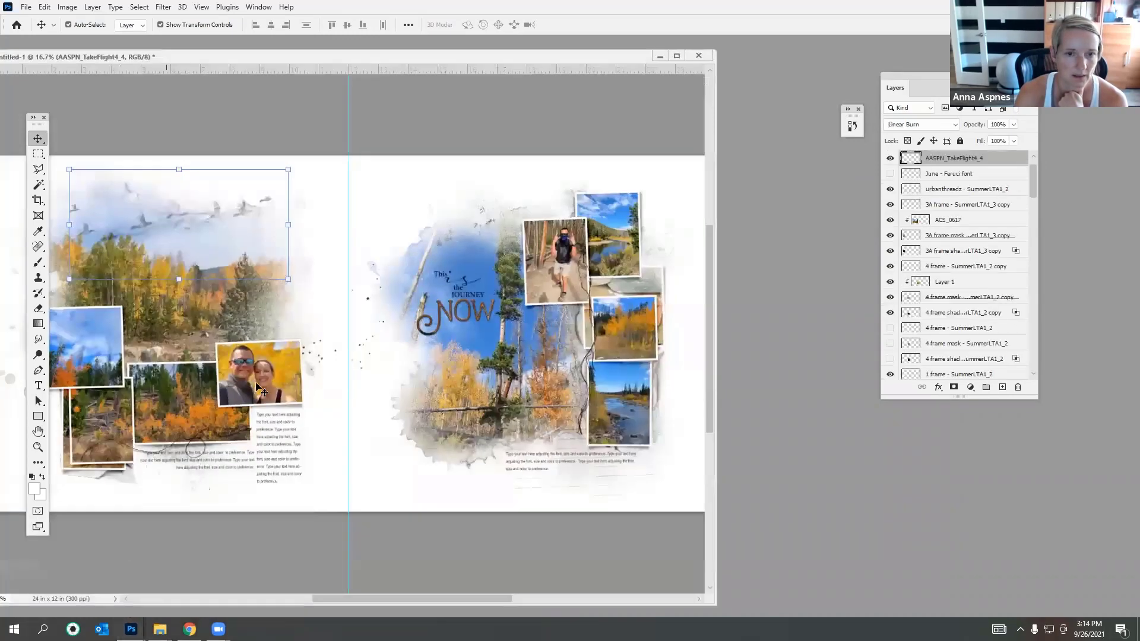
Step: Group the layers from 3A frame - SummerLTA1_3 copy down to 4 frame shadow - SummerLTA1_3, and hide the group
{"action": "left_click_drag", "start_coordinate": [347, 58], "coordinate": [421, 29]}
{"action": "left_click", "coordinate": [588, 269]}
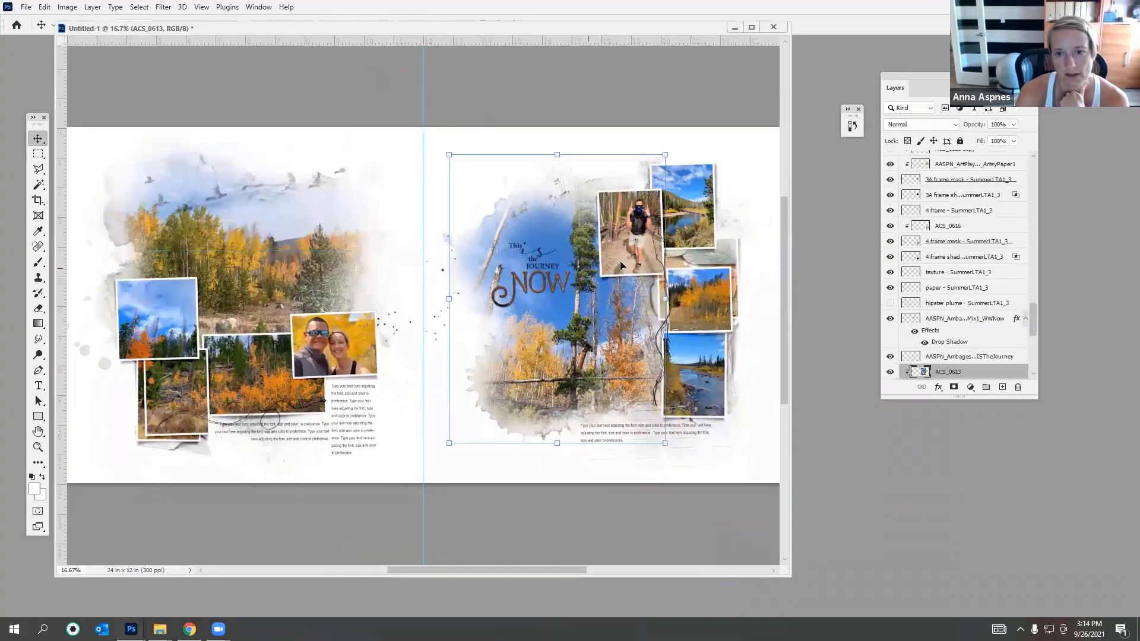
{"action": "left_click", "coordinate": [622, 266]}
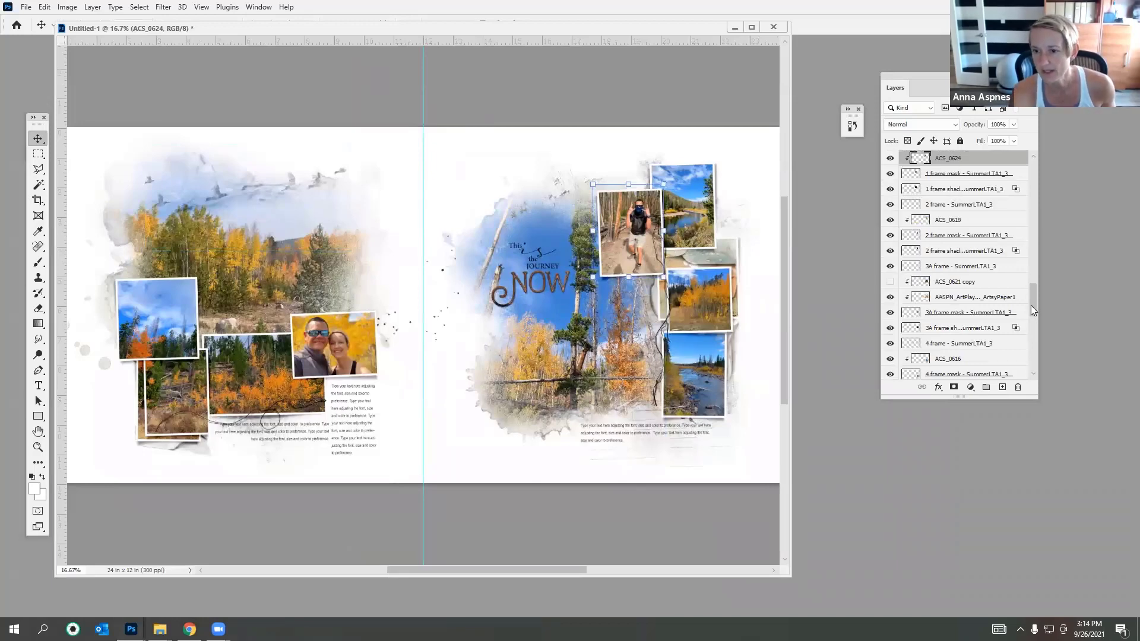
{"action": "left_click_drag", "start_coordinate": [1032, 305], "coordinate": [1038, 159]}
{"action": "left_click", "coordinate": [944, 242]}
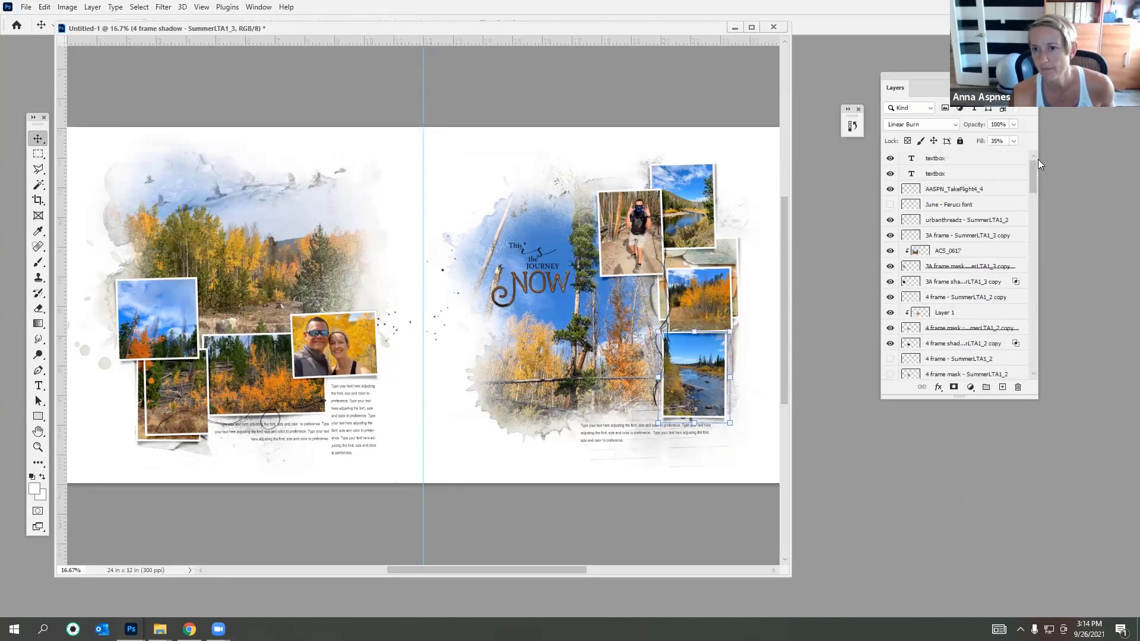
{"action": "left_click", "coordinate": [956, 236], "text": "shift"}
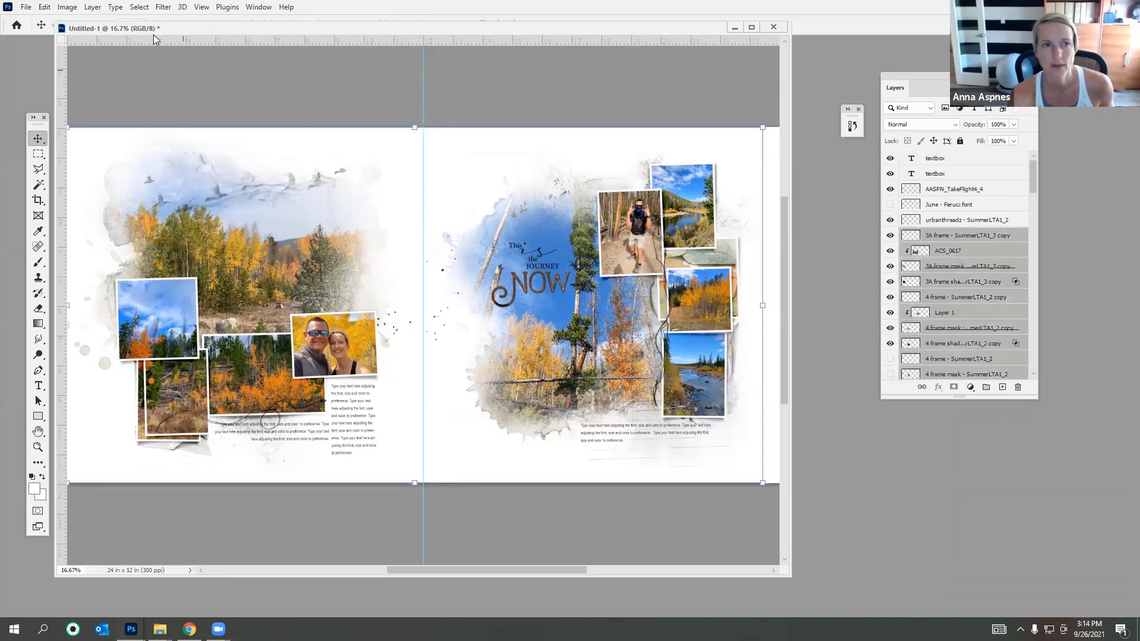
{"action": "left_click", "coordinate": [93, 8]}
{"action": "left_click", "coordinate": [110, 293]}
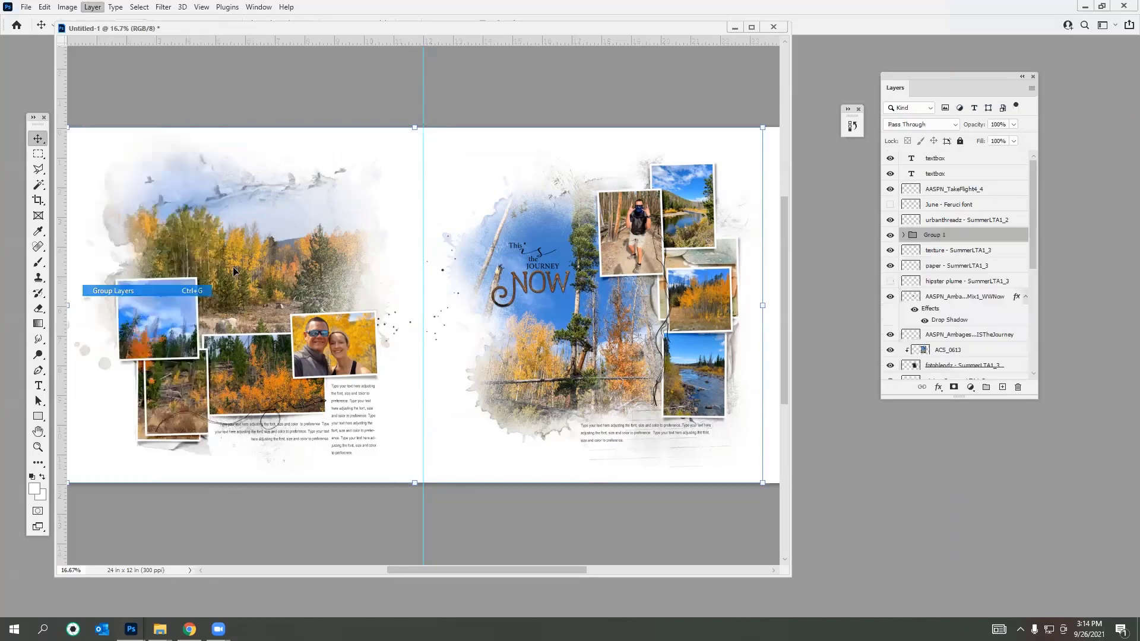
{"action": "left_click", "coordinate": [890, 235]}
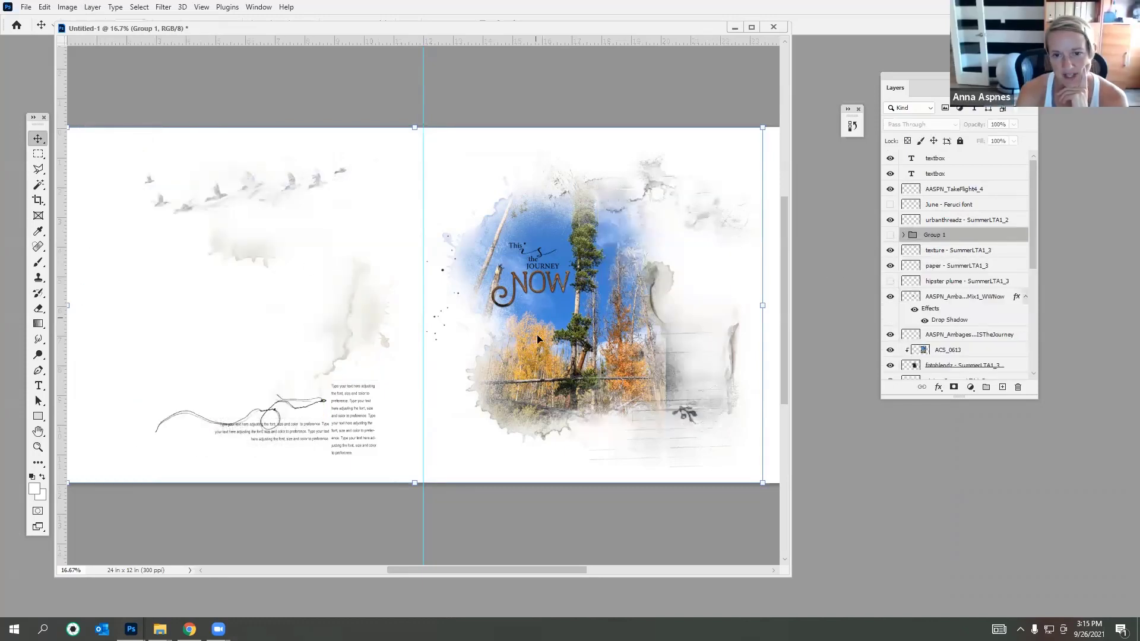
Step: Crop the double-page spread to its 12 x 12 in right-hand page, starting at the center guide
{"action": "left_click", "coordinate": [39, 201]}
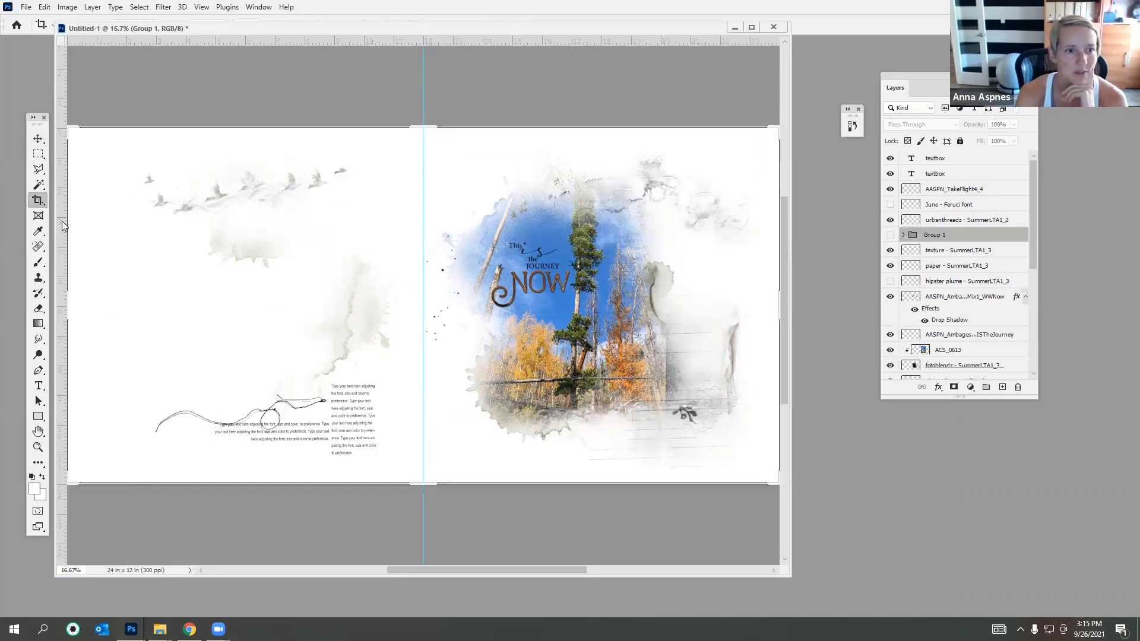
{"action": "left_click_drag", "start_coordinate": [65, 304], "coordinate": [248, 305]}
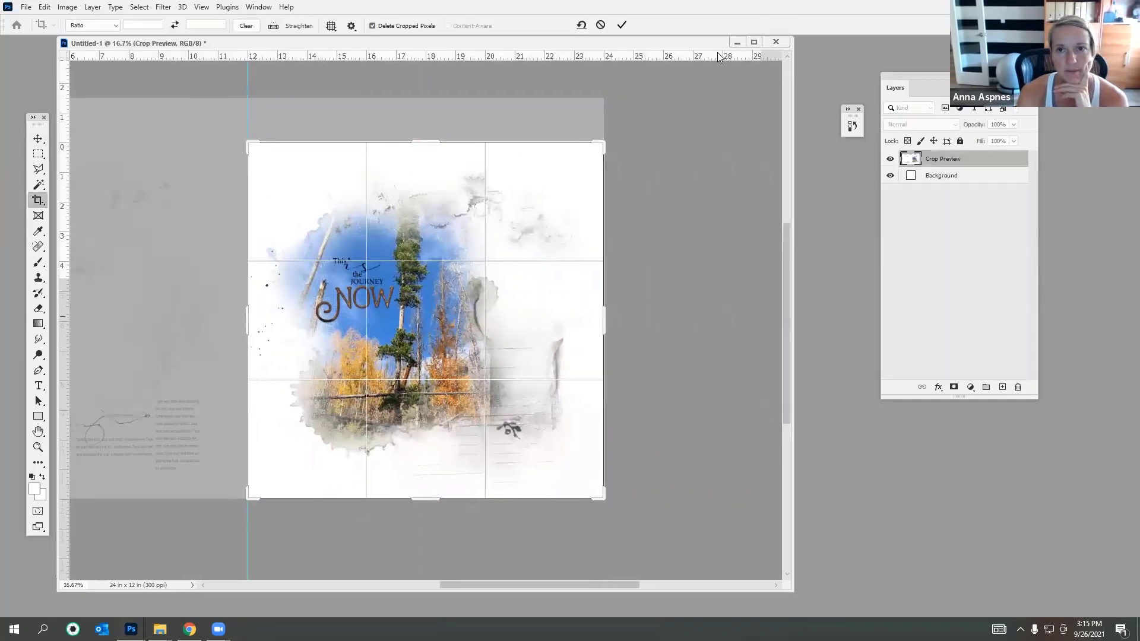
{"action": "left_click", "coordinate": [621, 24]}
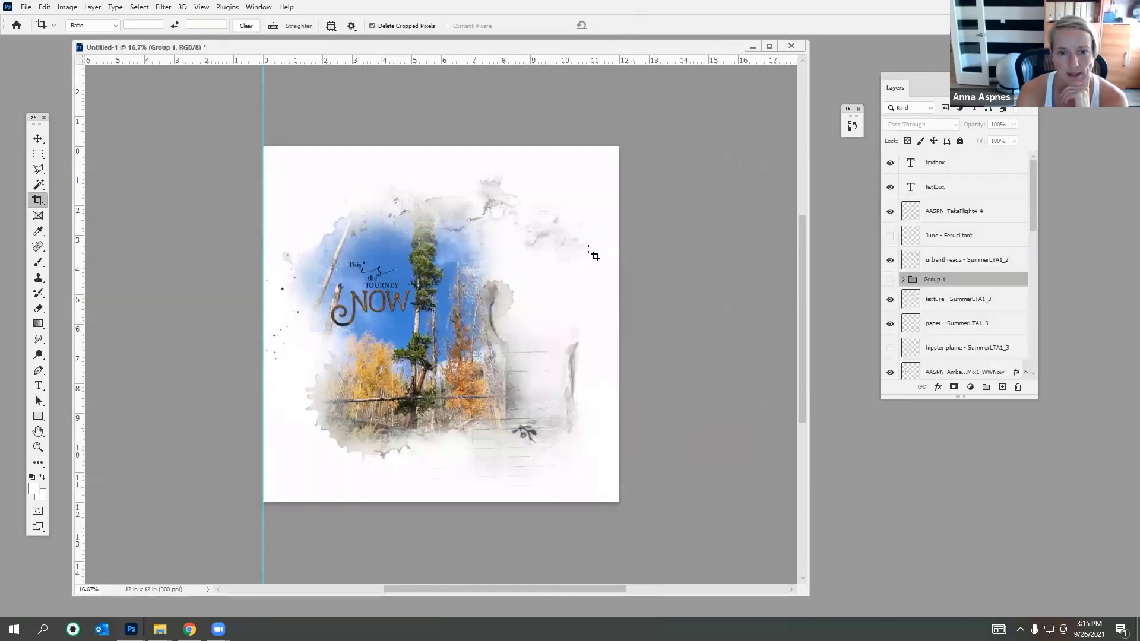
Step: Place AASPN_LacedFrames1_5 from the LacedFrames No 1 folder over the masked tree photo, scaled to about 118%
{"action": "left_click", "coordinate": [163, 611]}
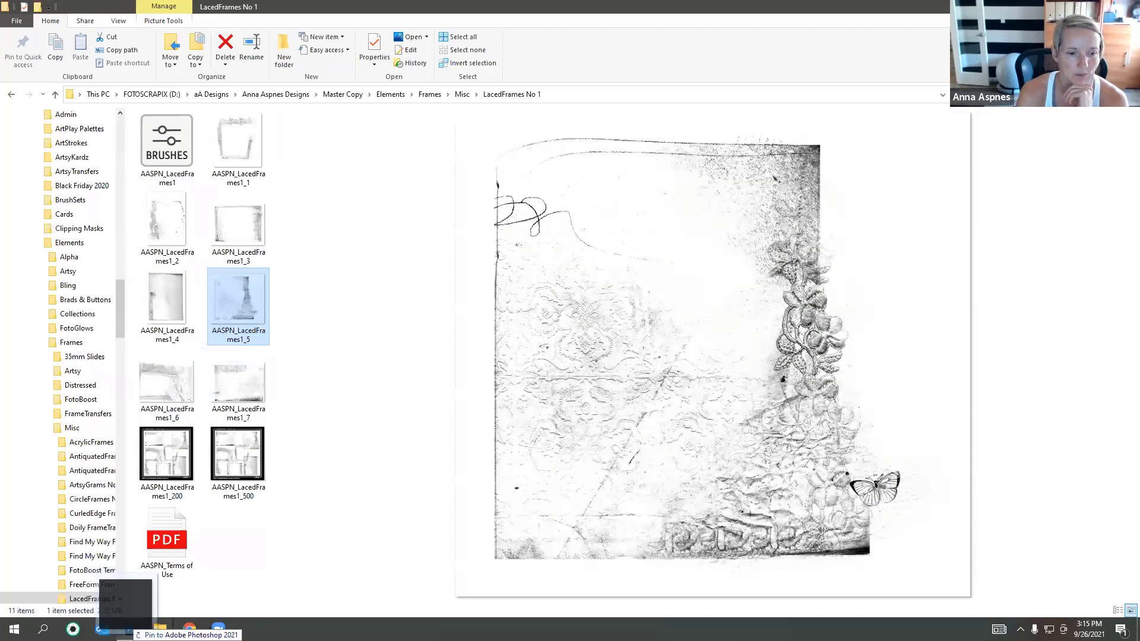
{"action": "left_click", "coordinate": [99, 529]}
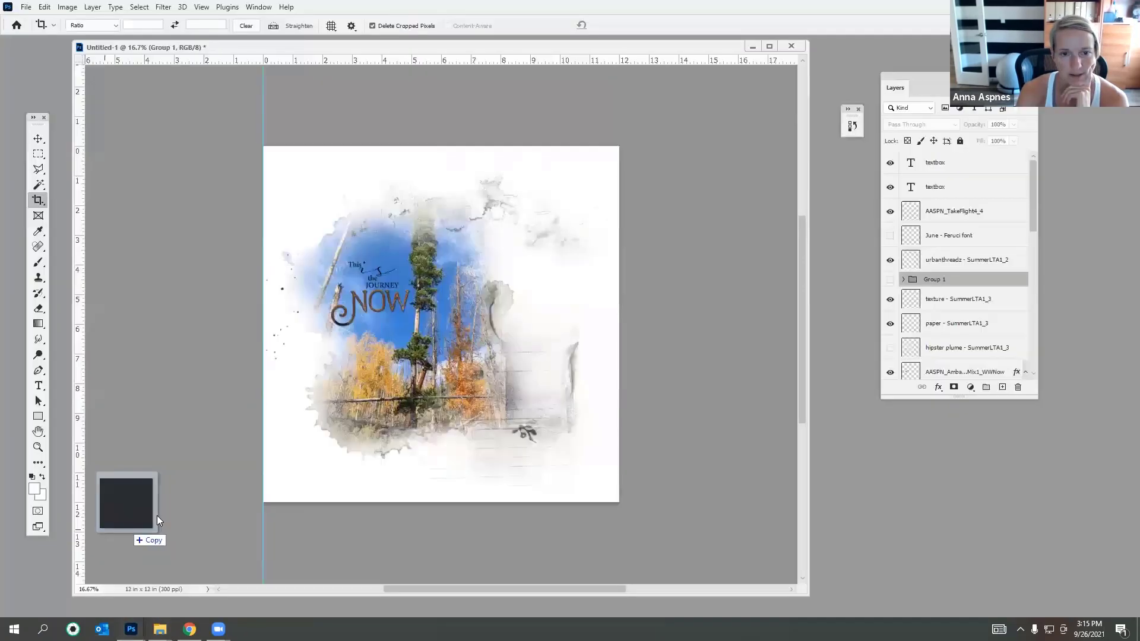
{"action": "left_click_drag", "start_coordinate": [474, 246], "coordinate": [445, 265]}
{"action": "left_click_drag", "start_coordinate": [529, 233], "coordinate": [571, 194]}
{"action": "left_click_drag", "start_coordinate": [535, 237], "coordinate": [522, 249]}
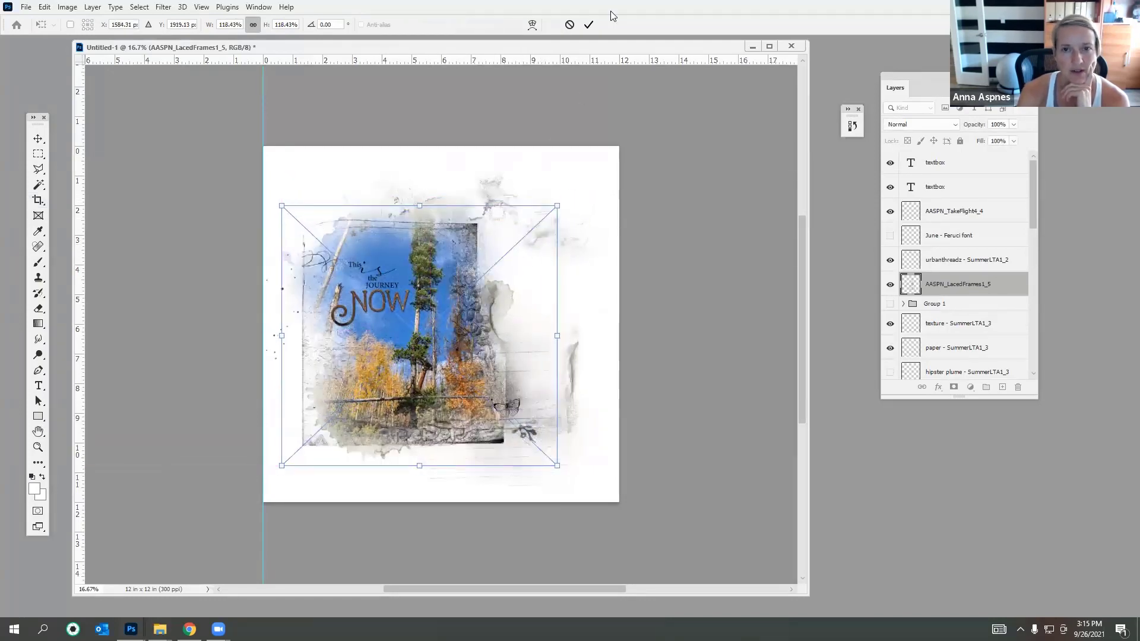
{"action": "left_click", "coordinate": [589, 24]}
{"action": "key", "text": "c"}
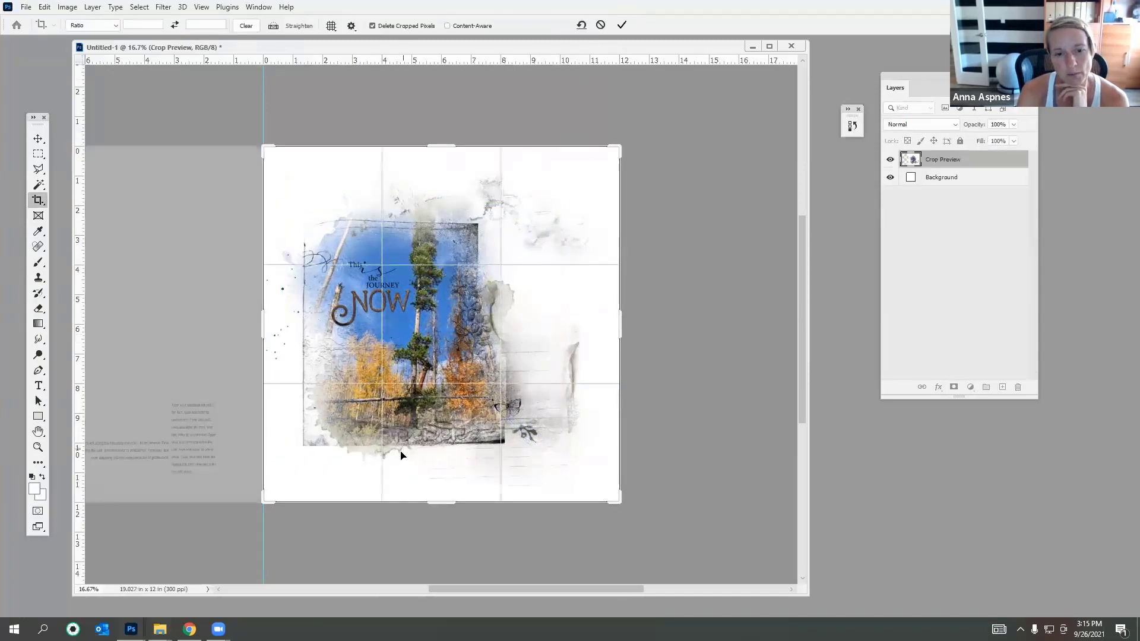
{"action": "left_click", "coordinate": [622, 24]}
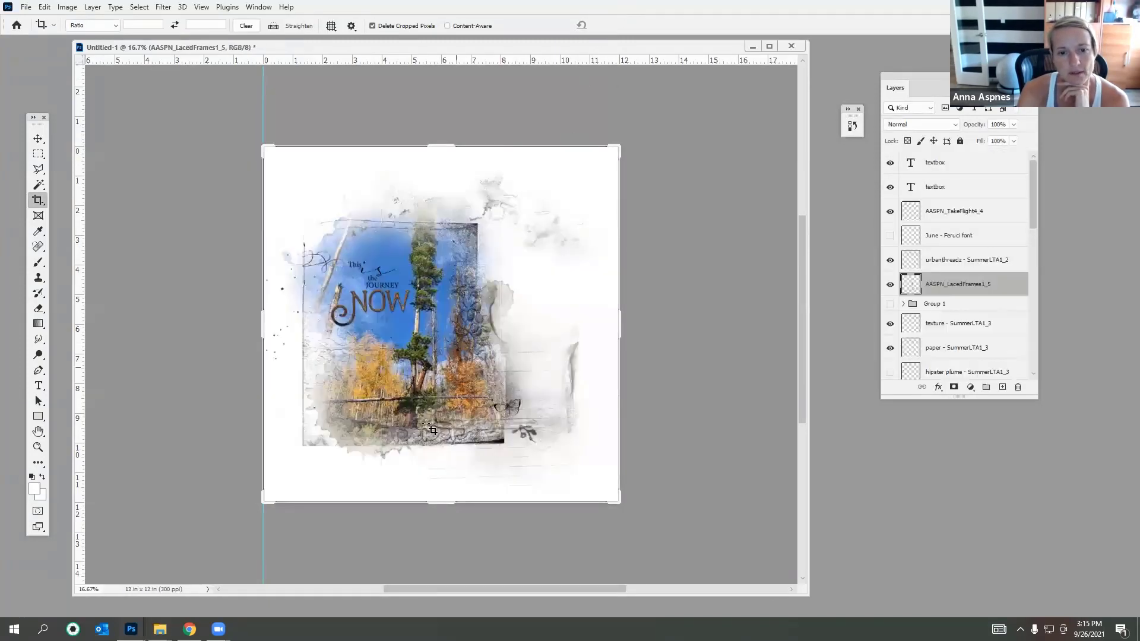
Step: Hide the stain - SummerLTA1_3 layer below the photo mask and the texture - SummerLTA1_3 layer above the paper layer
{"action": "left_click", "coordinate": [38, 138]}
{"action": "left_click", "coordinate": [382, 457]}
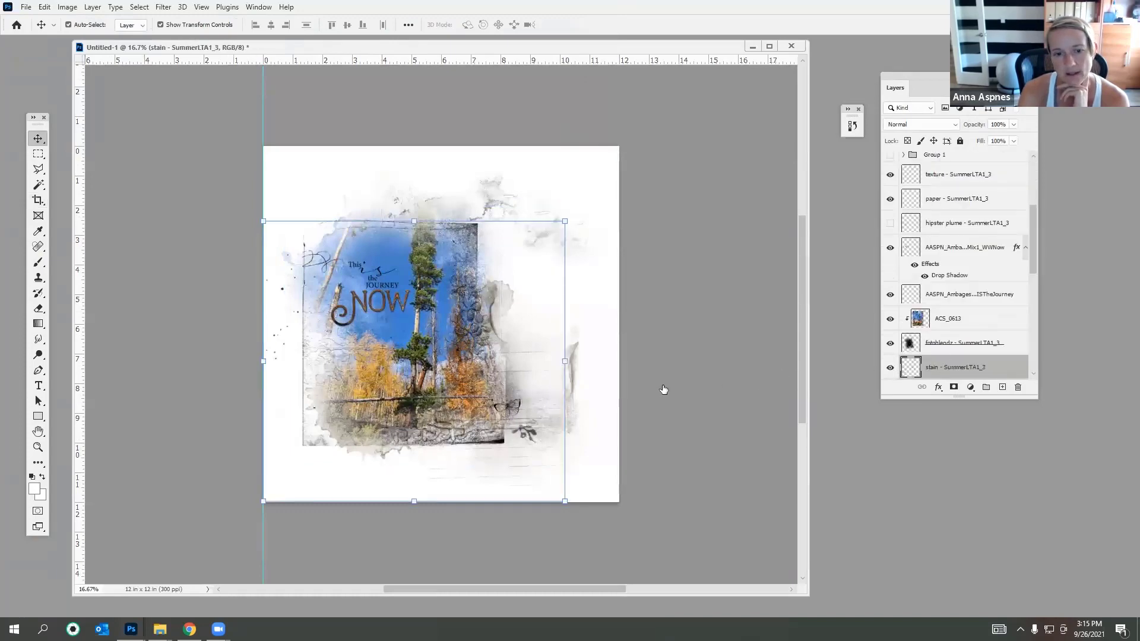
{"action": "double_click", "coordinate": [1010, 367]}
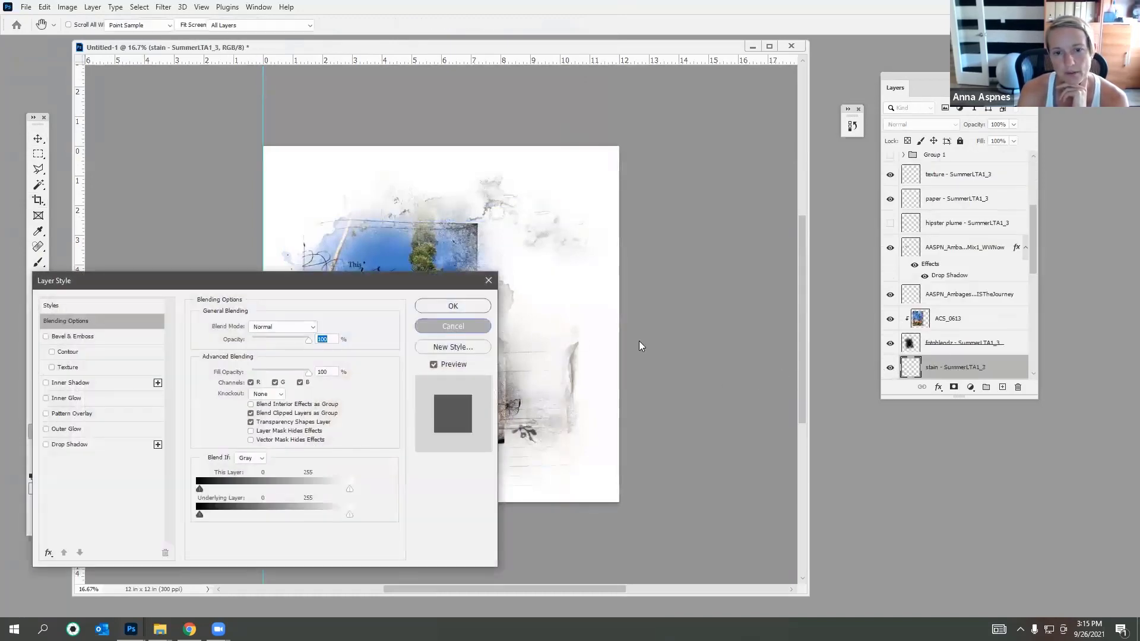
{"action": "key", "text": "Escape"}
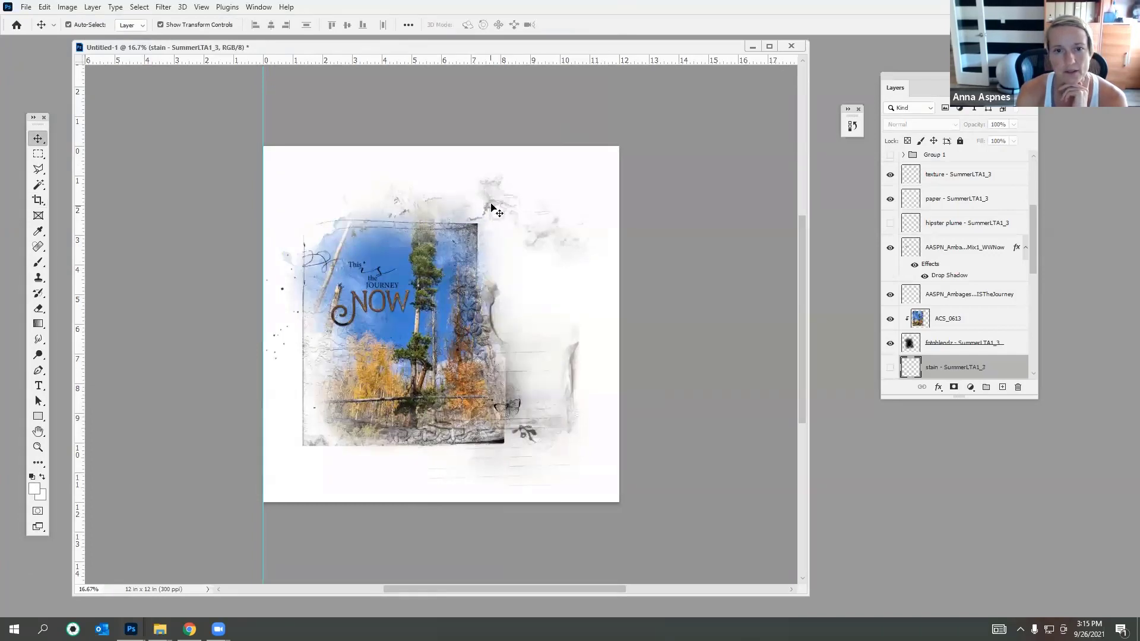
{"action": "left_click", "coordinate": [491, 208]}
{"action": "left_click", "coordinate": [891, 174]}
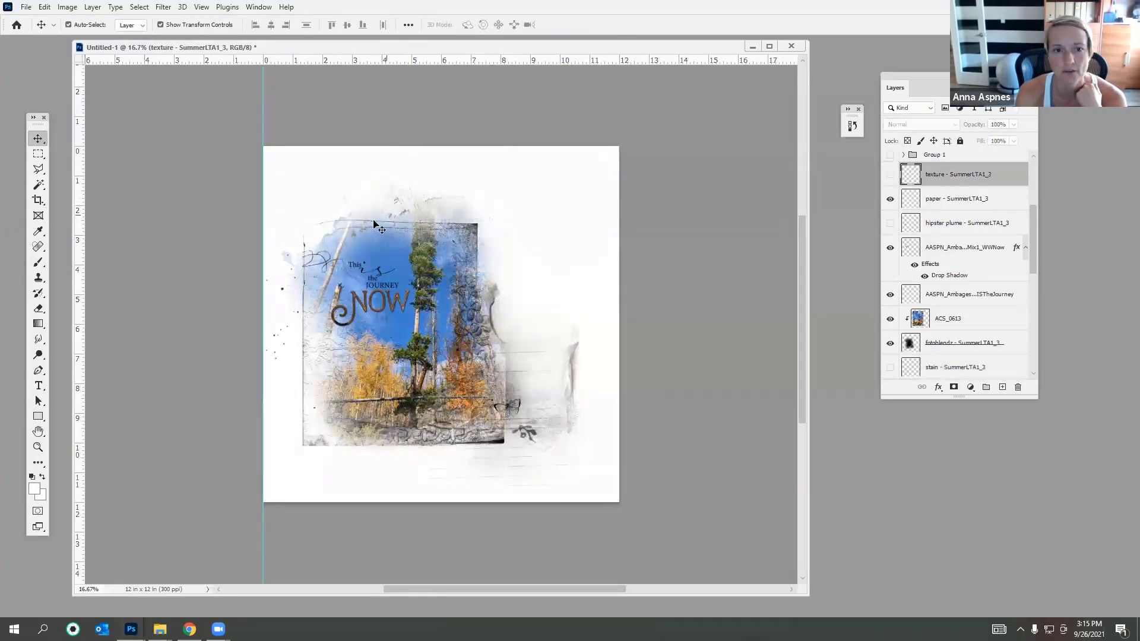
{"action": "left_click", "coordinate": [286, 256]}
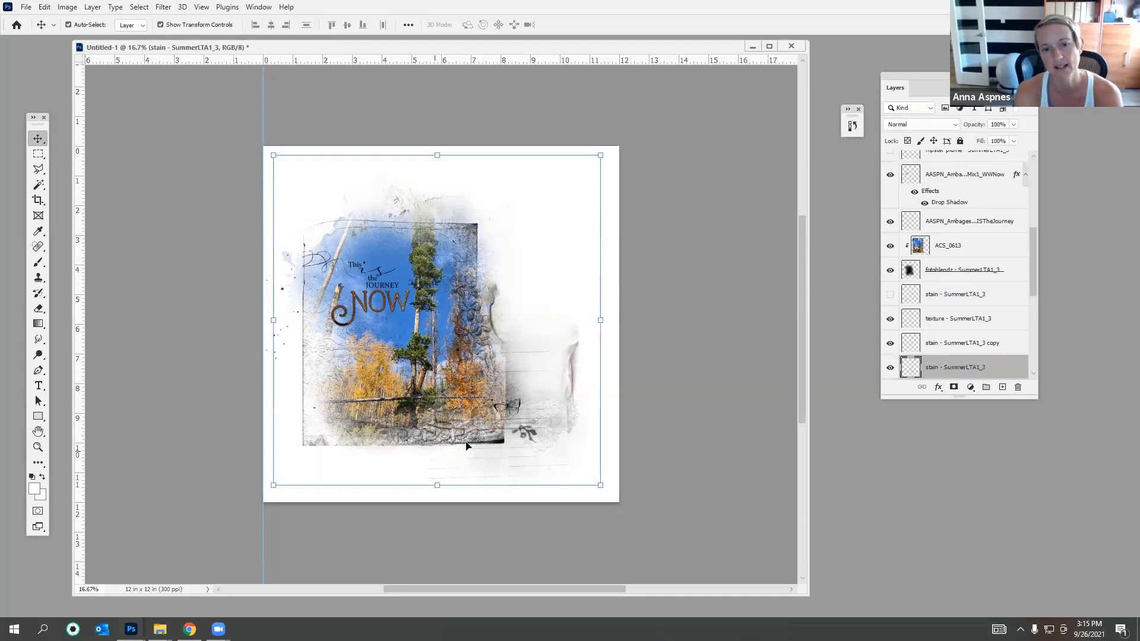
Step: Enlarge the AASPN_LacedFrames1_5 overlay to about 103% and remove the vertical guide from the page edge
{"action": "left_click", "coordinate": [480, 227]}
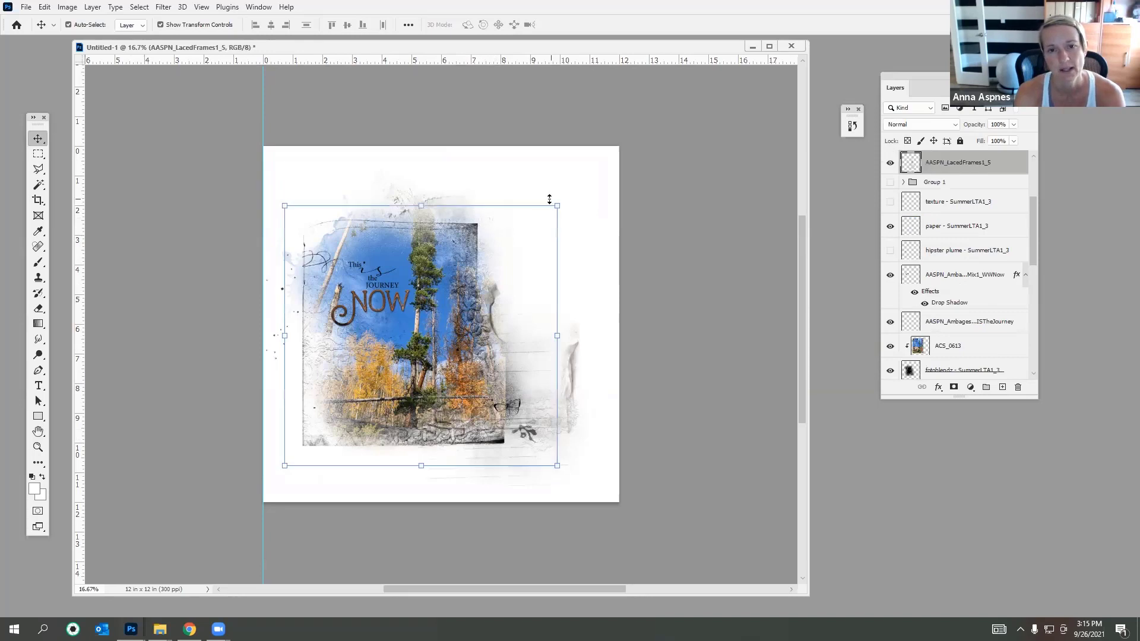
{"action": "left_click_drag", "start_coordinate": [561, 204], "coordinate": [565, 199]}
{"action": "left_click", "coordinate": [588, 24]}
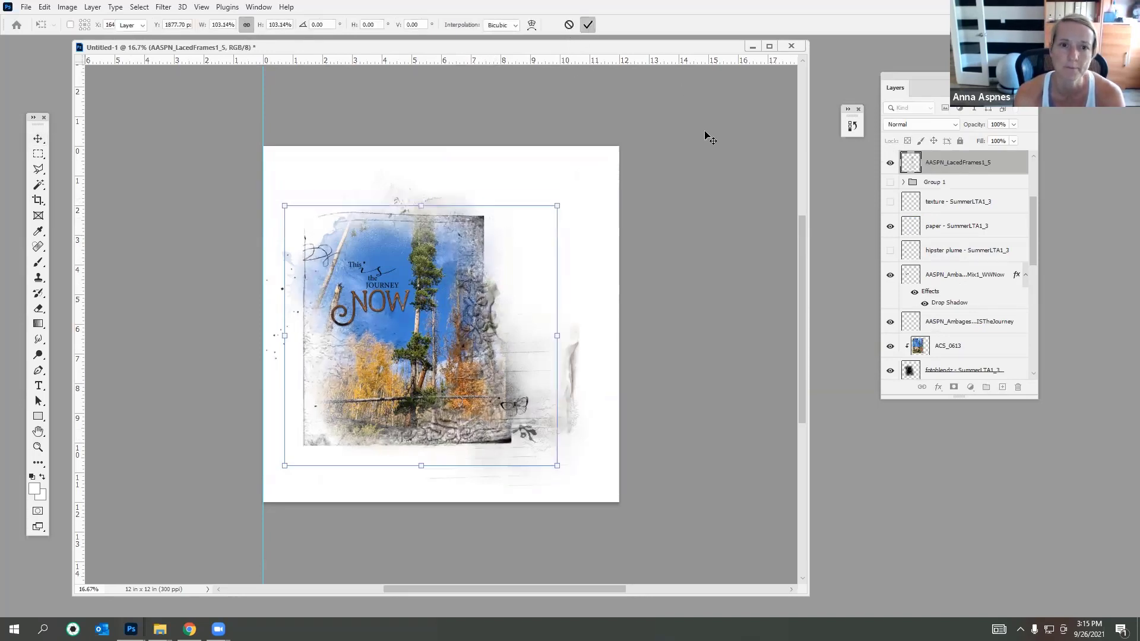
{"action": "left_click_drag", "start_coordinate": [262, 112], "coordinate": [80, 128]}
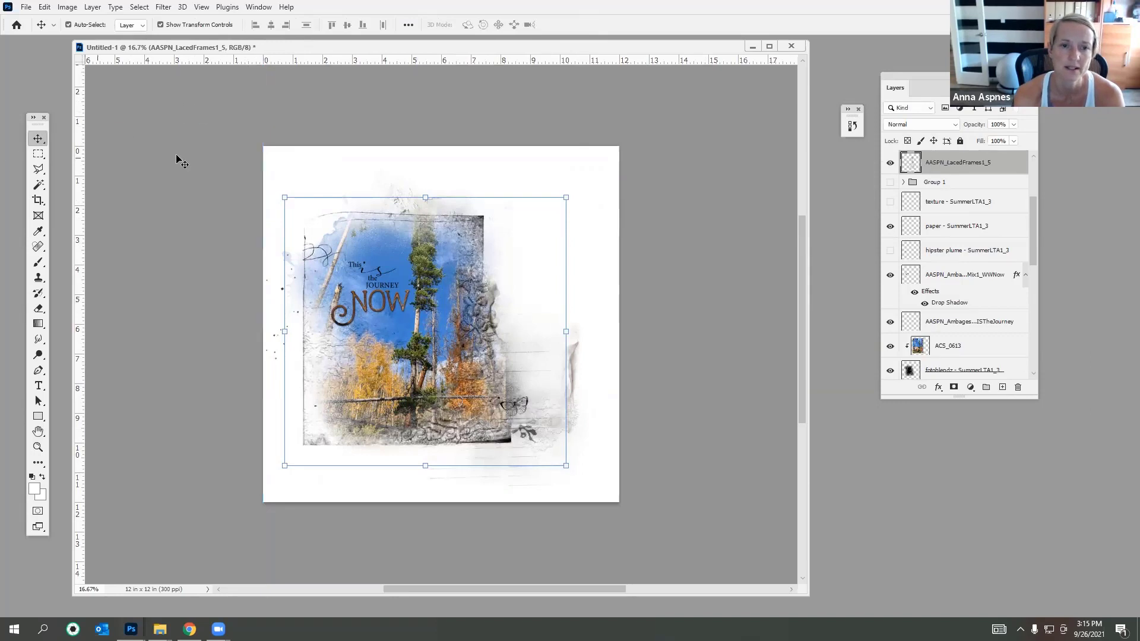
Step: Show the SolidPaper1 copy background layer and darken it with Levels, setting the black input level to 128
{"action": "left_click_drag", "start_coordinate": [1034, 279], "coordinate": [1041, 381]}
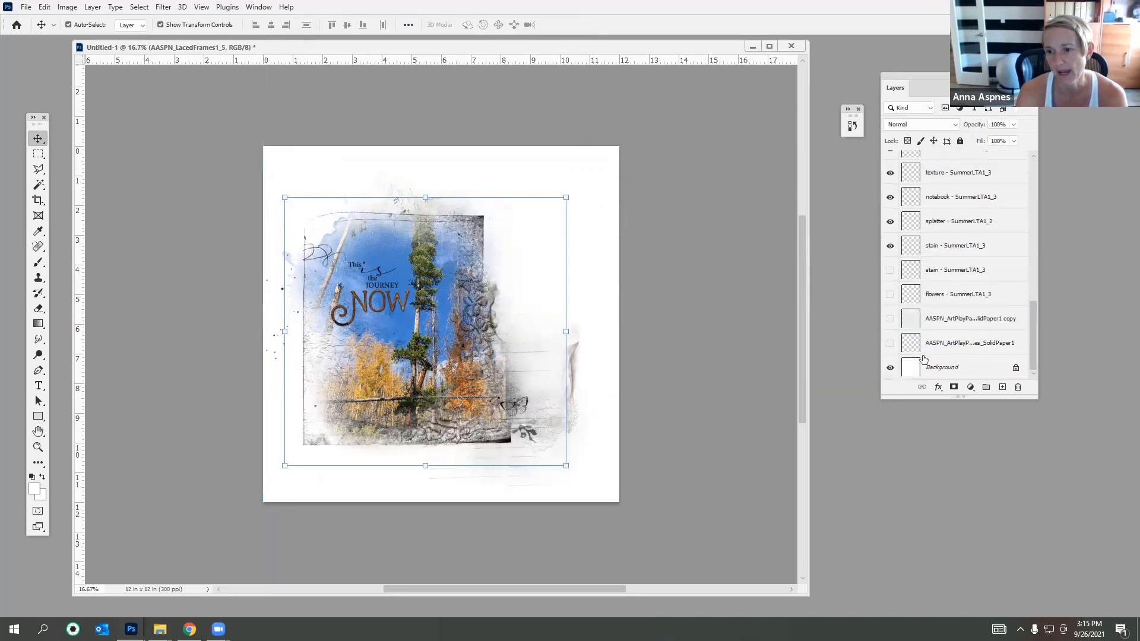
{"action": "left_click", "coordinate": [926, 364]}
{"action": "left_click", "coordinate": [890, 320]}
{"action": "left_click", "coordinate": [911, 320]}
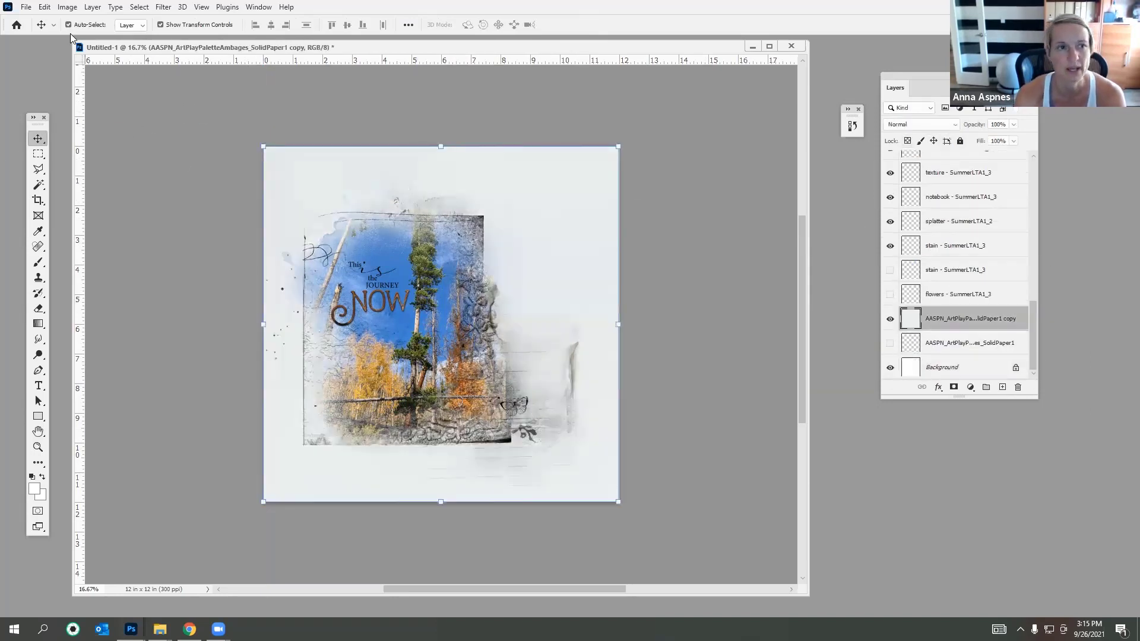
{"action": "left_click", "coordinate": [67, 7]}
{"action": "mouse_move", "coordinate": [119, 29]}
{"action": "left_click", "coordinate": [213, 46]}
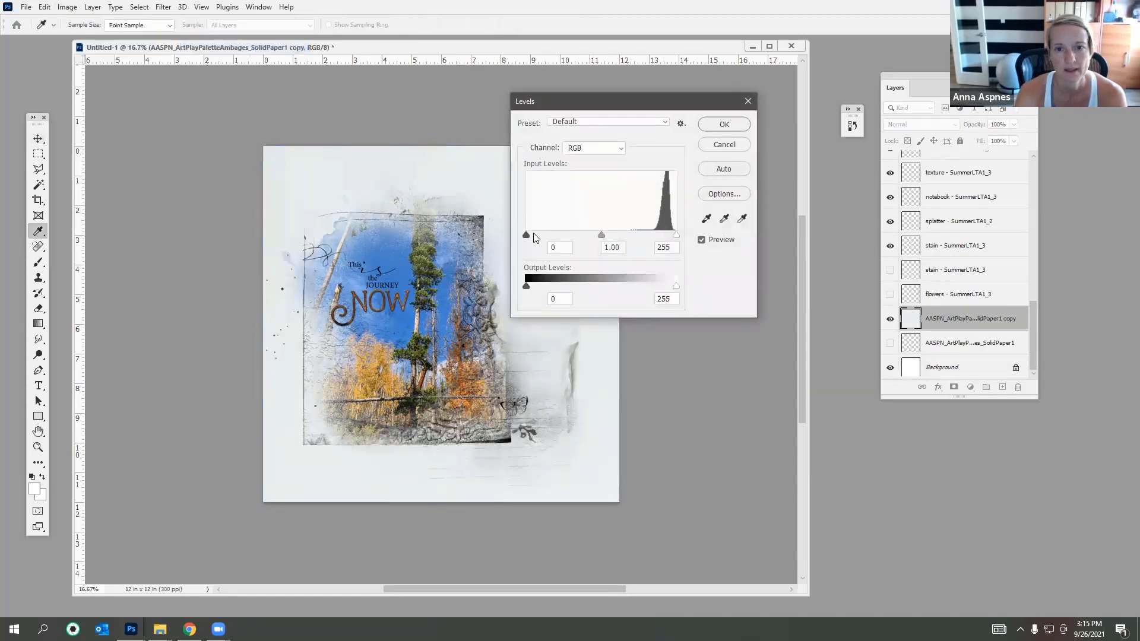
{"action": "left_click_drag", "start_coordinate": [527, 235], "coordinate": [605, 235]}
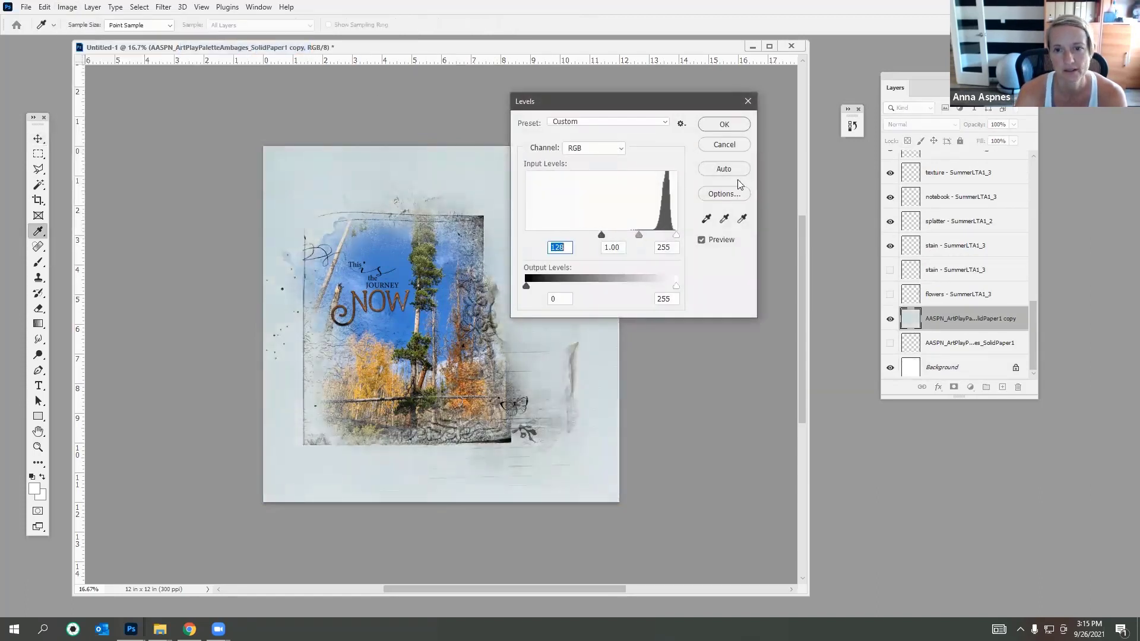
{"action": "left_click", "coordinate": [725, 124]}
Step: Reduce the saturation of the SolidPaper1 copy layer to -46 with Hue/Saturation
{"action": "key", "text": "v"}
{"action": "left_click", "coordinate": [68, 6]}
{"action": "mouse_move", "coordinate": [89, 38]}
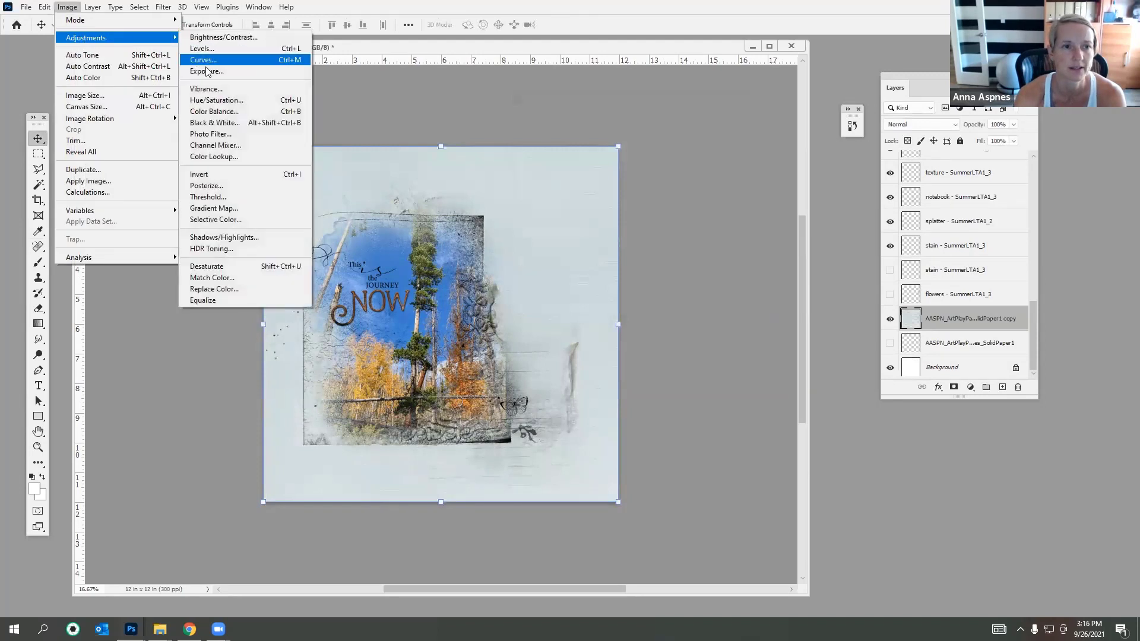
{"action": "left_click", "coordinate": [228, 104]}
{"action": "left_click_drag", "start_coordinate": [841, 230], "coordinate": [815, 237]}
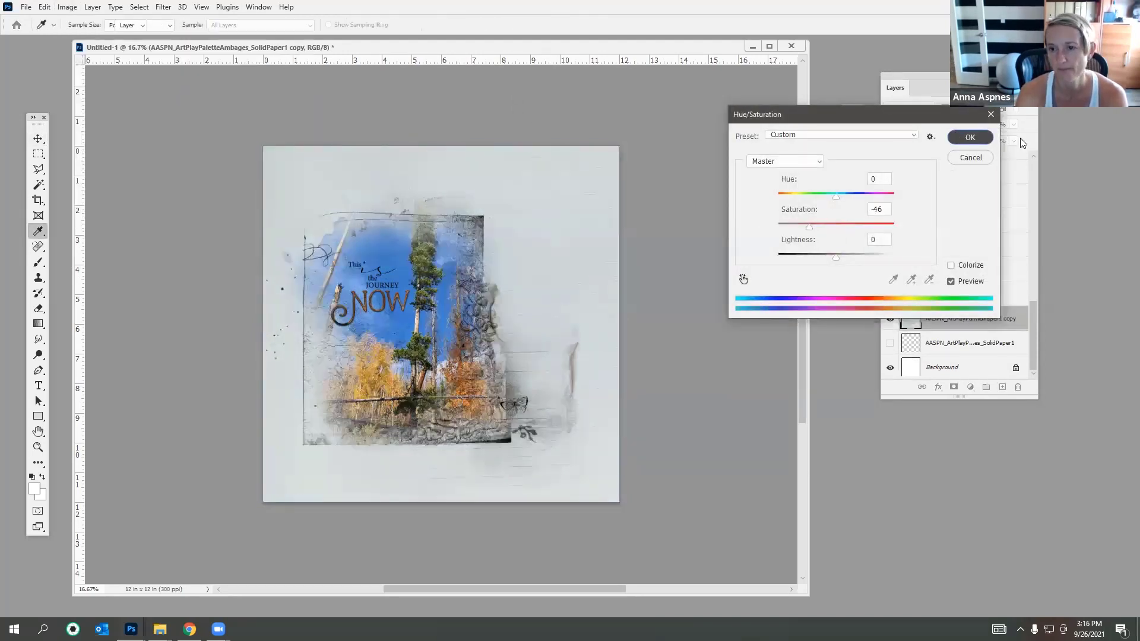
{"action": "left_click", "coordinate": [970, 139]}
Step: Fill the AASPN_LacedFrames1_5 layer with the gray #747678 at 100% opacity, preserving transparency
{"action": "left_click_drag", "start_coordinate": [1034, 304], "coordinate": [1036, 166]}
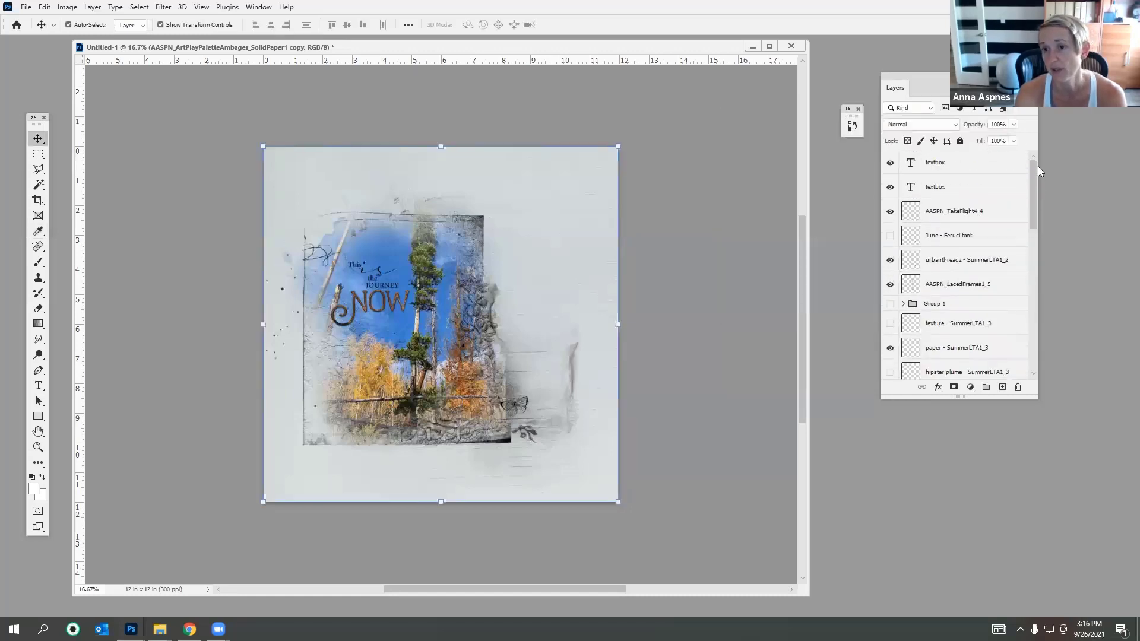
{"action": "left_click", "coordinate": [481, 220]}
{"action": "left_click", "coordinate": [44, 6]}
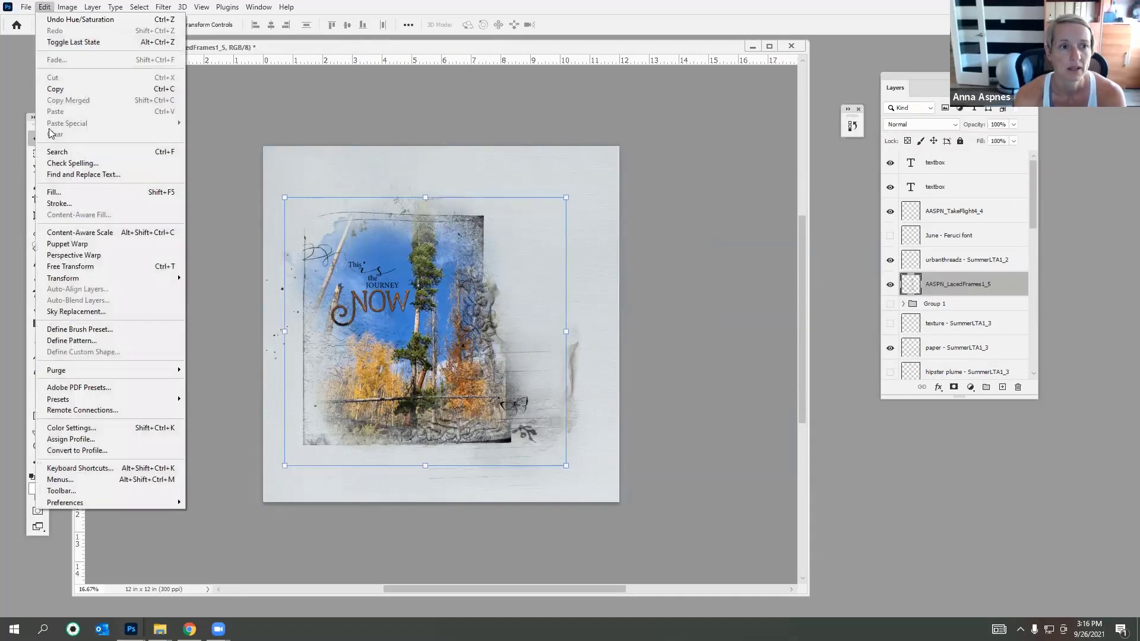
{"action": "left_click", "coordinate": [54, 192]}
{"action": "left_click", "coordinate": [879, 133]}
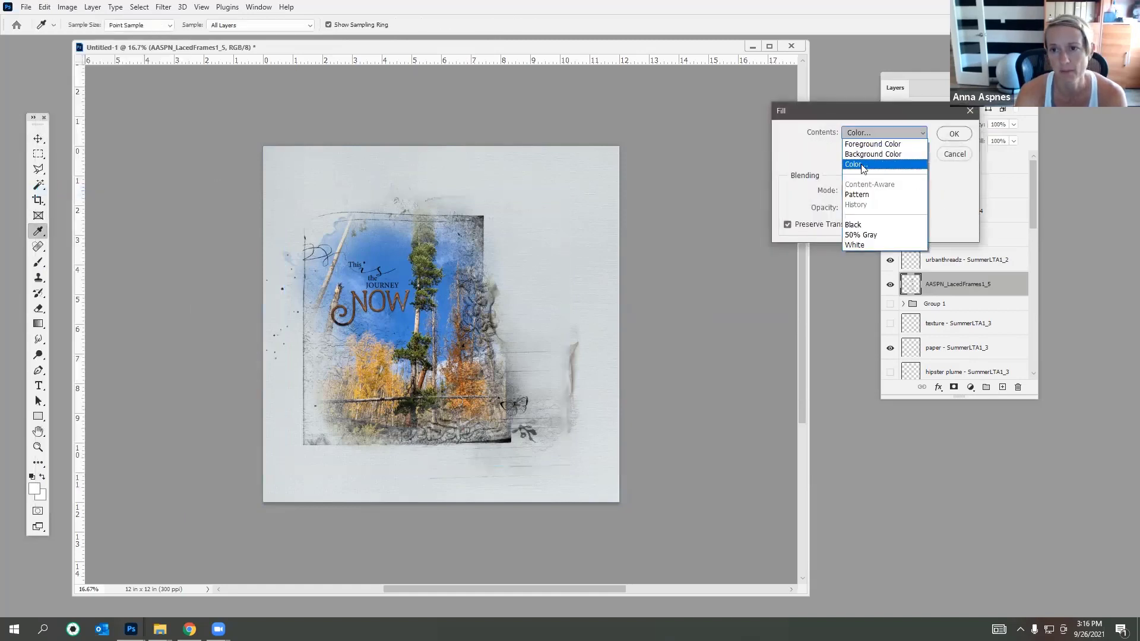
{"action": "left_click", "coordinate": [863, 169]}
{"action": "left_click", "coordinate": [239, 233]}
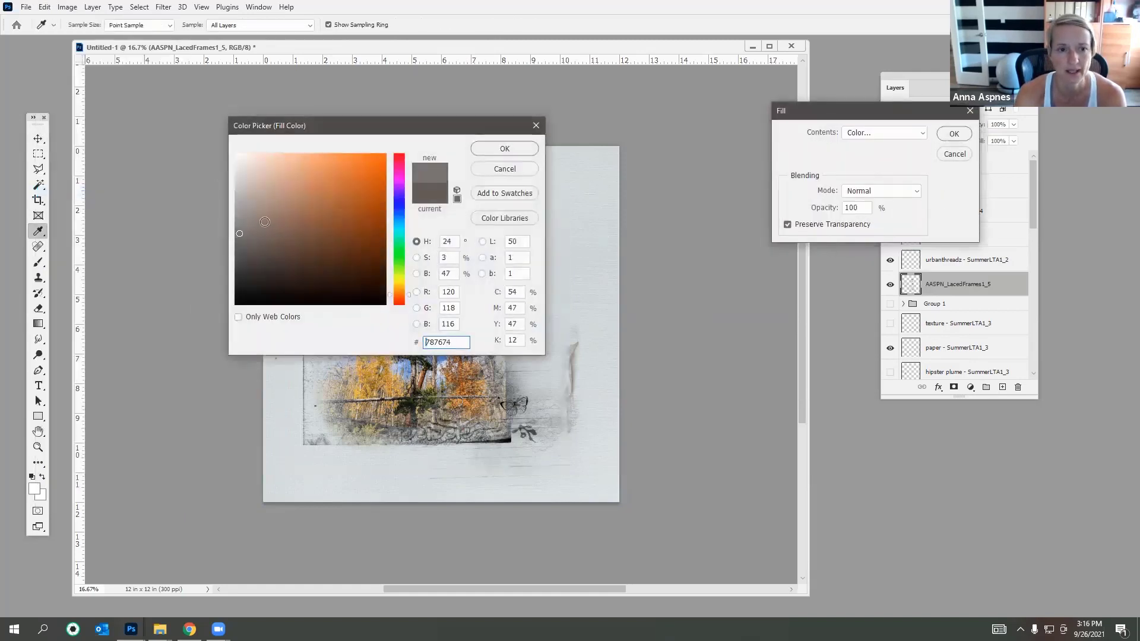
{"action": "left_click", "coordinate": [399, 213]}
{"action": "left_click", "coordinate": [499, 150]}
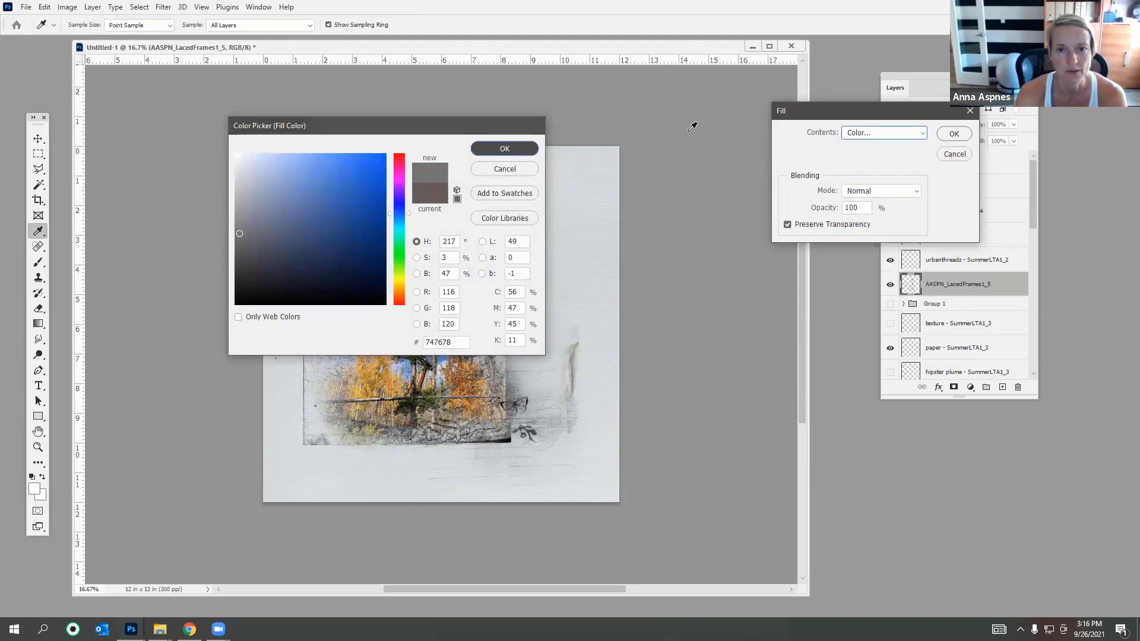
{"action": "left_click", "coordinate": [953, 133]}
{"action": "key", "text": "v"}
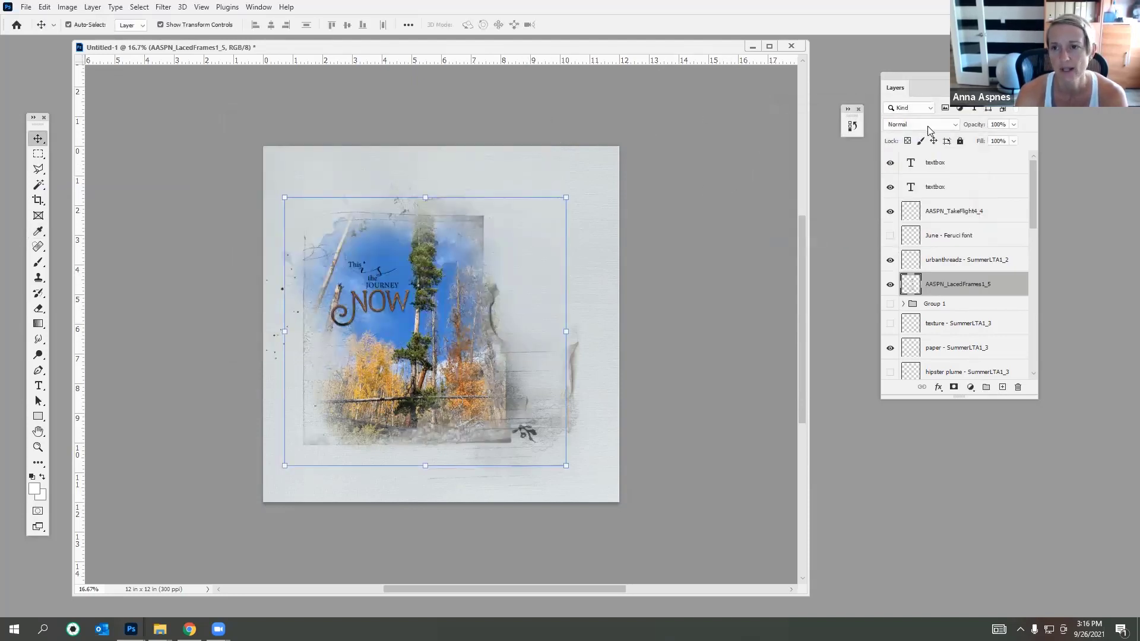
Step: Set the AASPN_LacedFrames1_5 layer to Color Burn and darken it with Levels, using black input level 52 and a slightly lowered white input level
{"action": "left_click", "coordinate": [929, 126]}
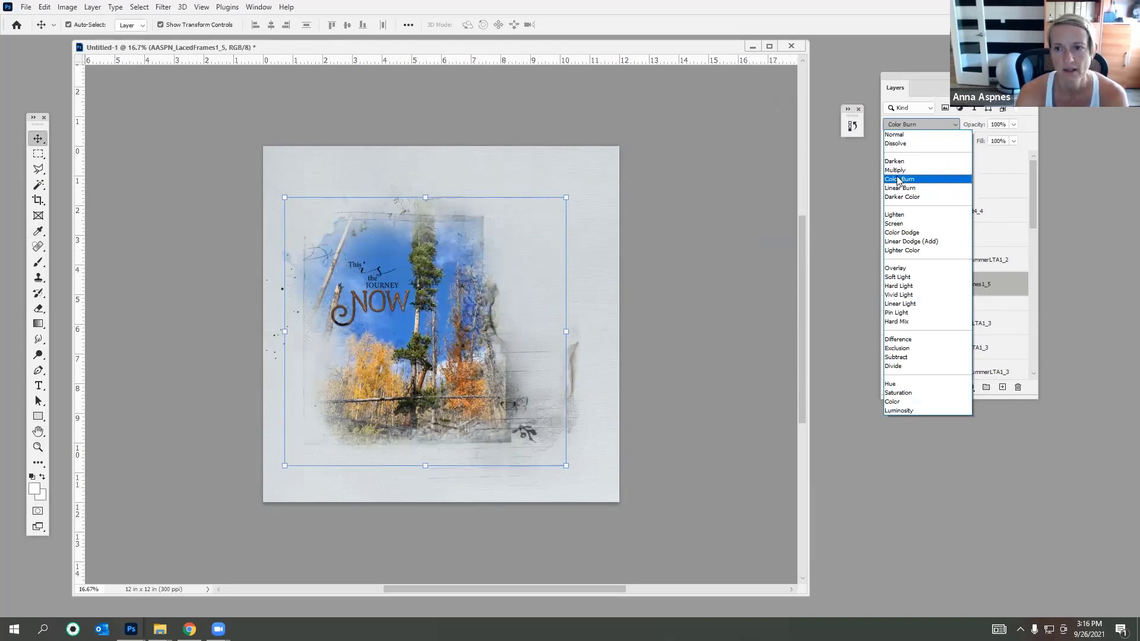
{"action": "left_click", "coordinate": [898, 180]}
{"action": "left_click", "coordinate": [67, 7]}
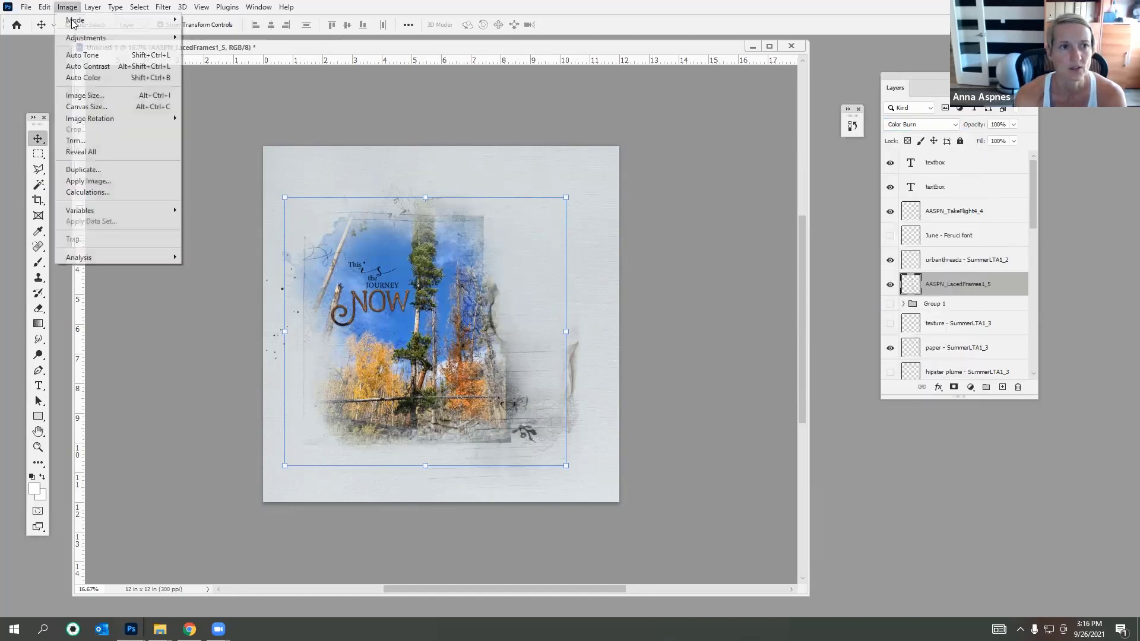
{"action": "mouse_move", "coordinate": [83, 37]}
{"action": "left_click", "coordinate": [196, 53]}
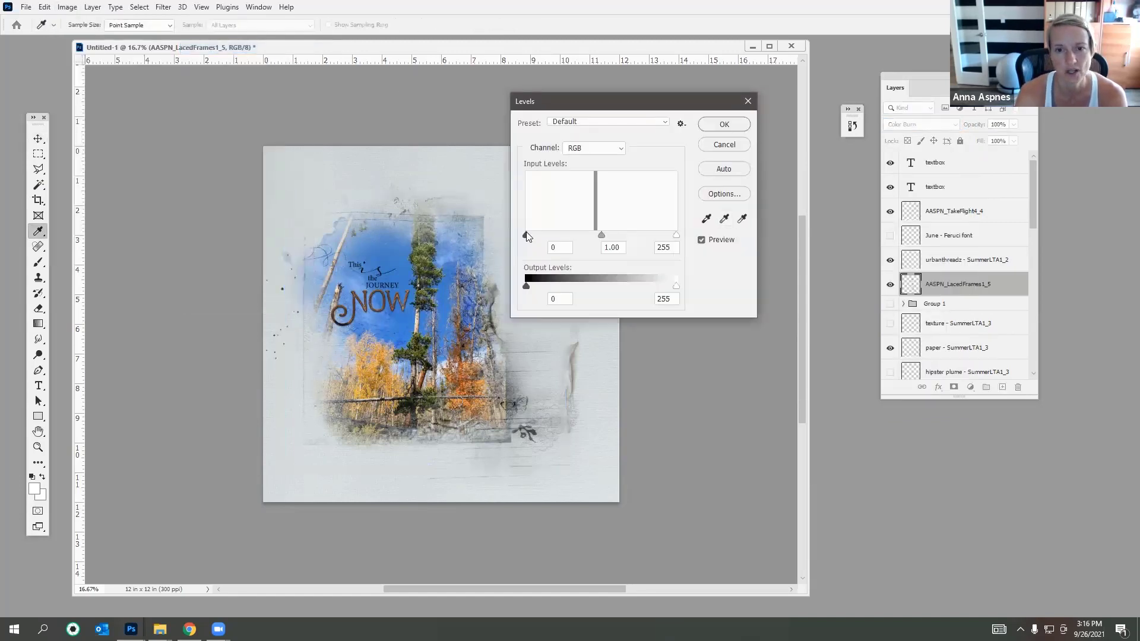
{"action": "left_click_drag", "start_coordinate": [526, 235], "coordinate": [558, 240]}
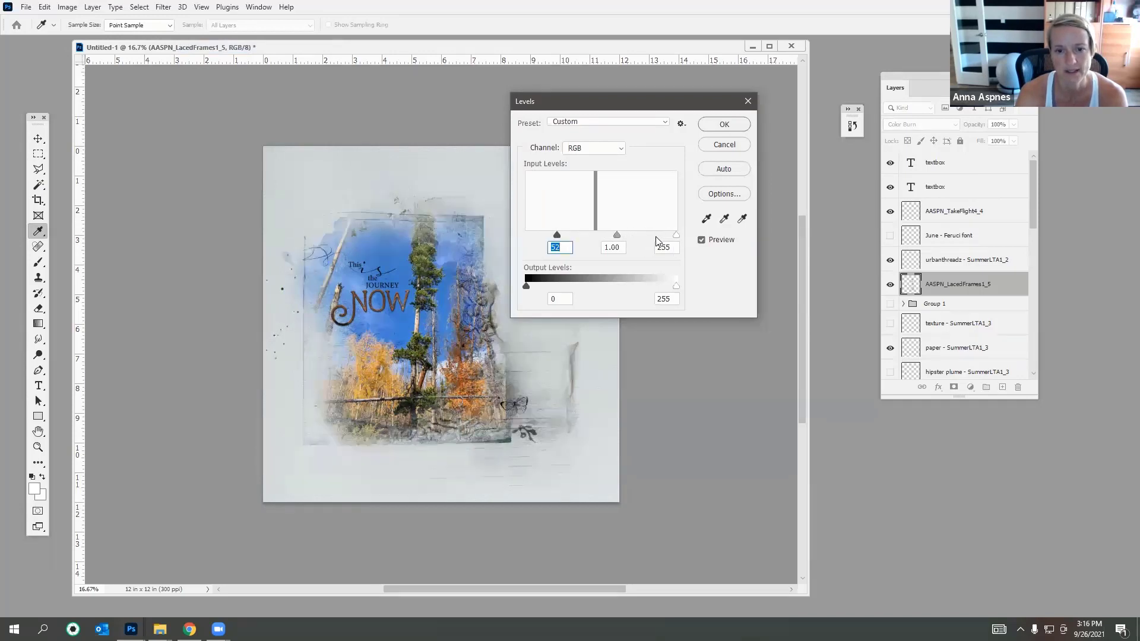
{"action": "mouse_move", "coordinate": [676, 236]}
{"action": "left_mouse_down"}
{"action": "mouse_move", "coordinate": [650, 241]}
{"action": "mouse_move", "coordinate": [670, 242]}
{"action": "left_mouse_up"}
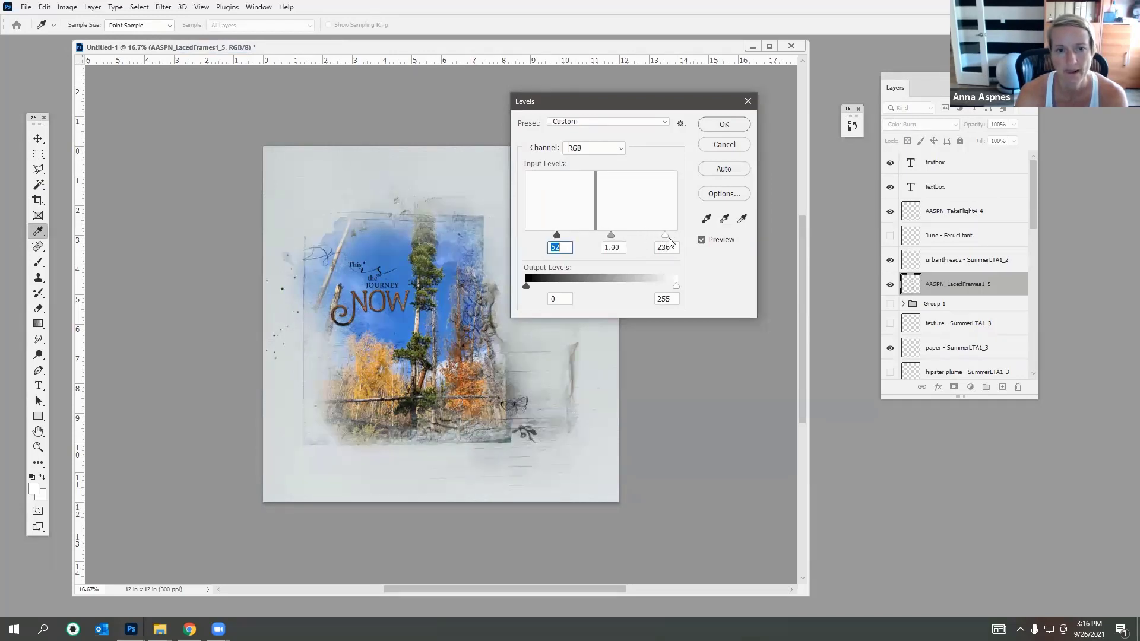
{"action": "left_click", "coordinate": [725, 125]}
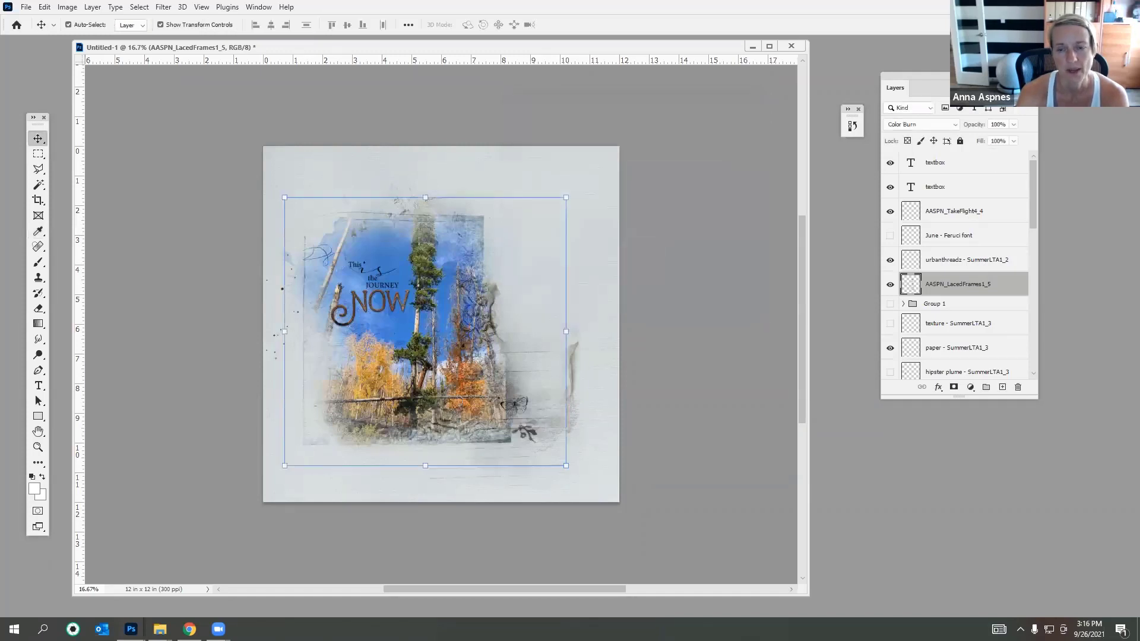
Step: Preview alternative blend modes such as Linear Dodge (Add) on the AASPN_LacedFrames1_5 layer and settle on Color Burn
{"action": "left_click", "coordinate": [908, 126]}
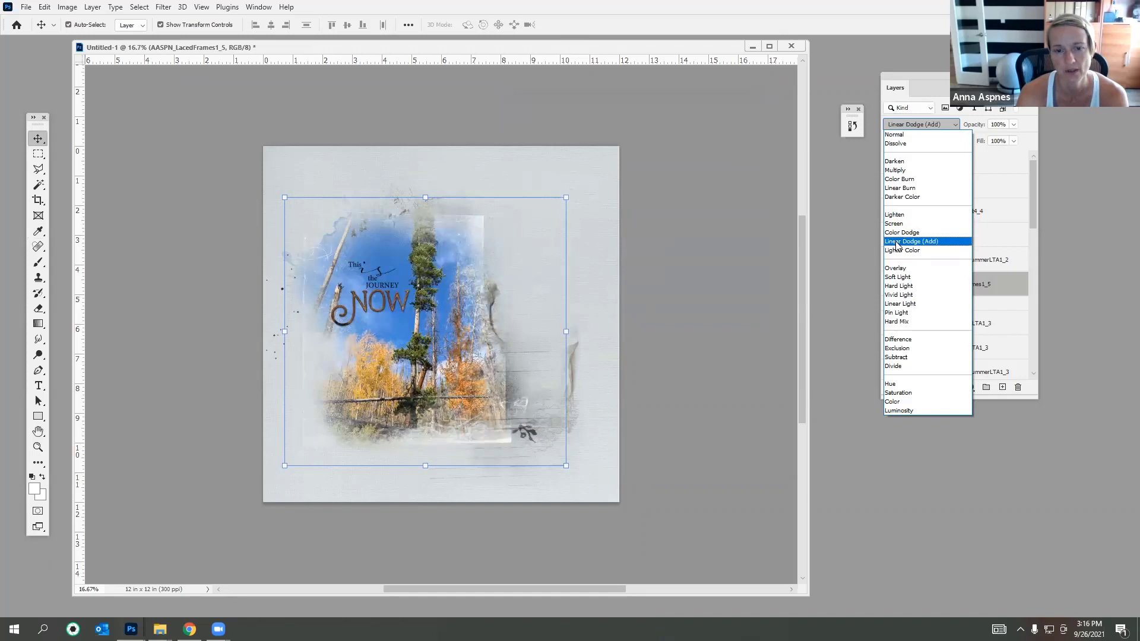
{"action": "left_click", "coordinate": [901, 180]}
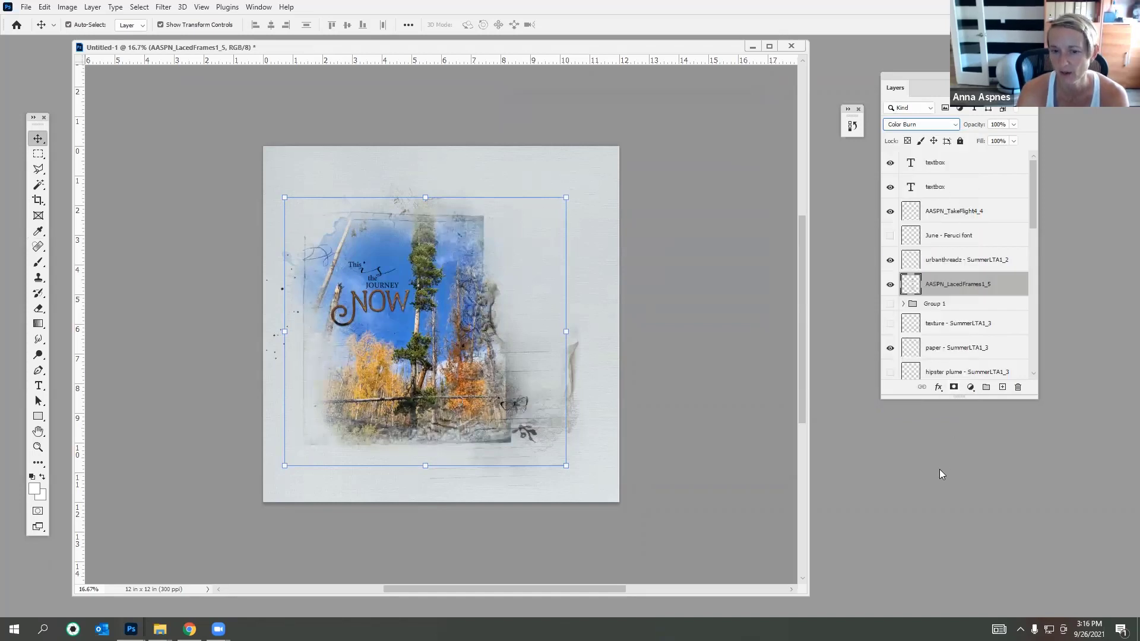